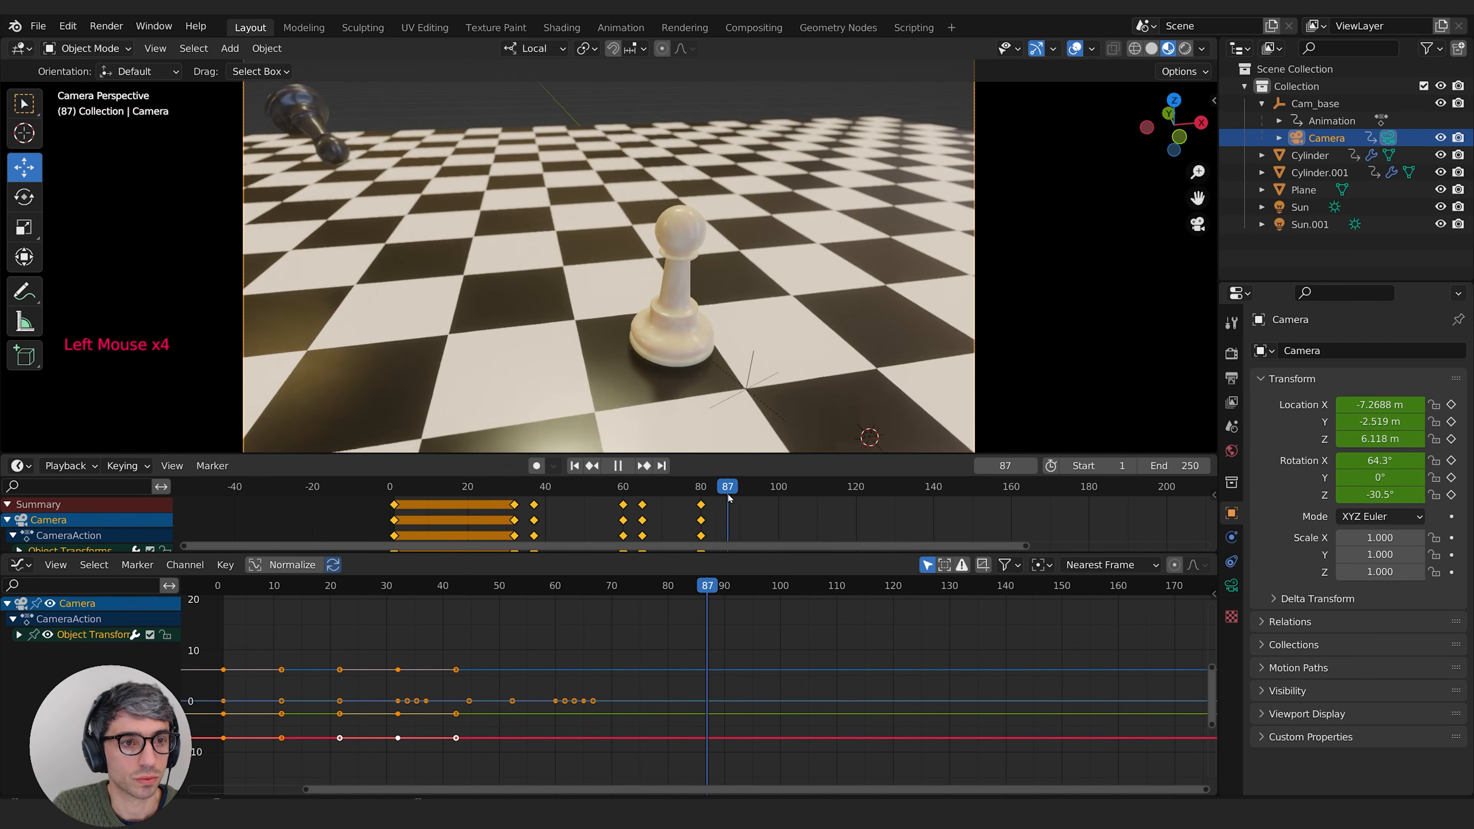
Step: Play back the animation to check the timing and start adjusting the second pawn's keyframes
key("space")
Step: Move the camera keyframes near frame 65 to a later frame and enlarge the Dope Sheet area
left_click(642, 504)
key("g")
left_click(673, 507)
left_click_drag(673, 553, 673, 666)
Step: Select the last camera keyframes in the Dope Sheet and shift them to a later frame
left_click(7, 506)
left_click(7, 505)
middle_click_drag(695, 581, 731, 581)
middle_click_drag(717, 522, 723, 563)
left_click(6, 505)
key("g")
left_click(789, 506)
left_click(710, 492)
key("space")
middle_click_drag(581, 261, 638, 267)
left_click(615, 319)
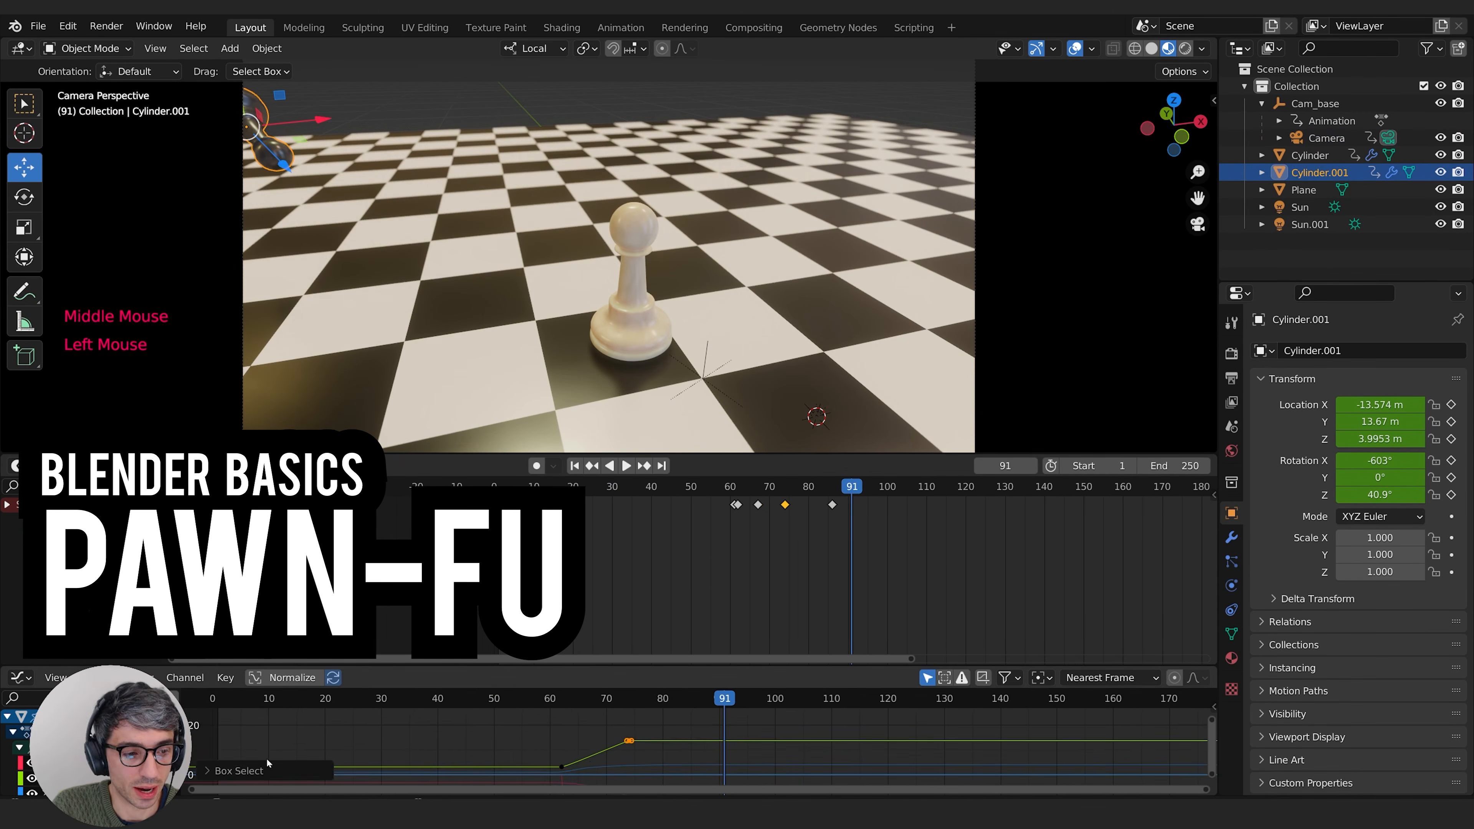
key("g")
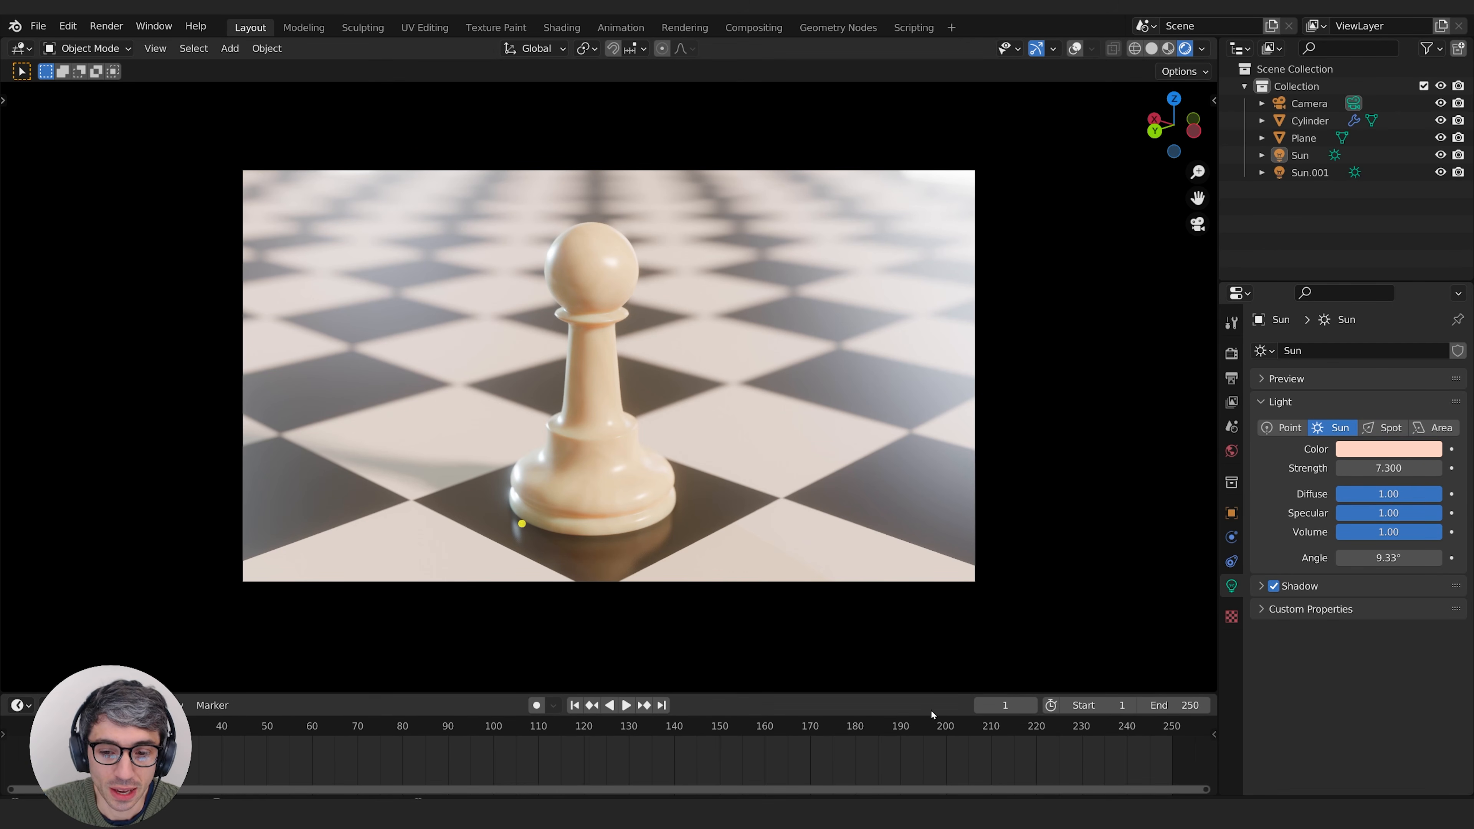
Step: Enlarge the timeline area, check the available editor types and keep it set to Timeline
left_click_drag(941, 691, 902, 640)
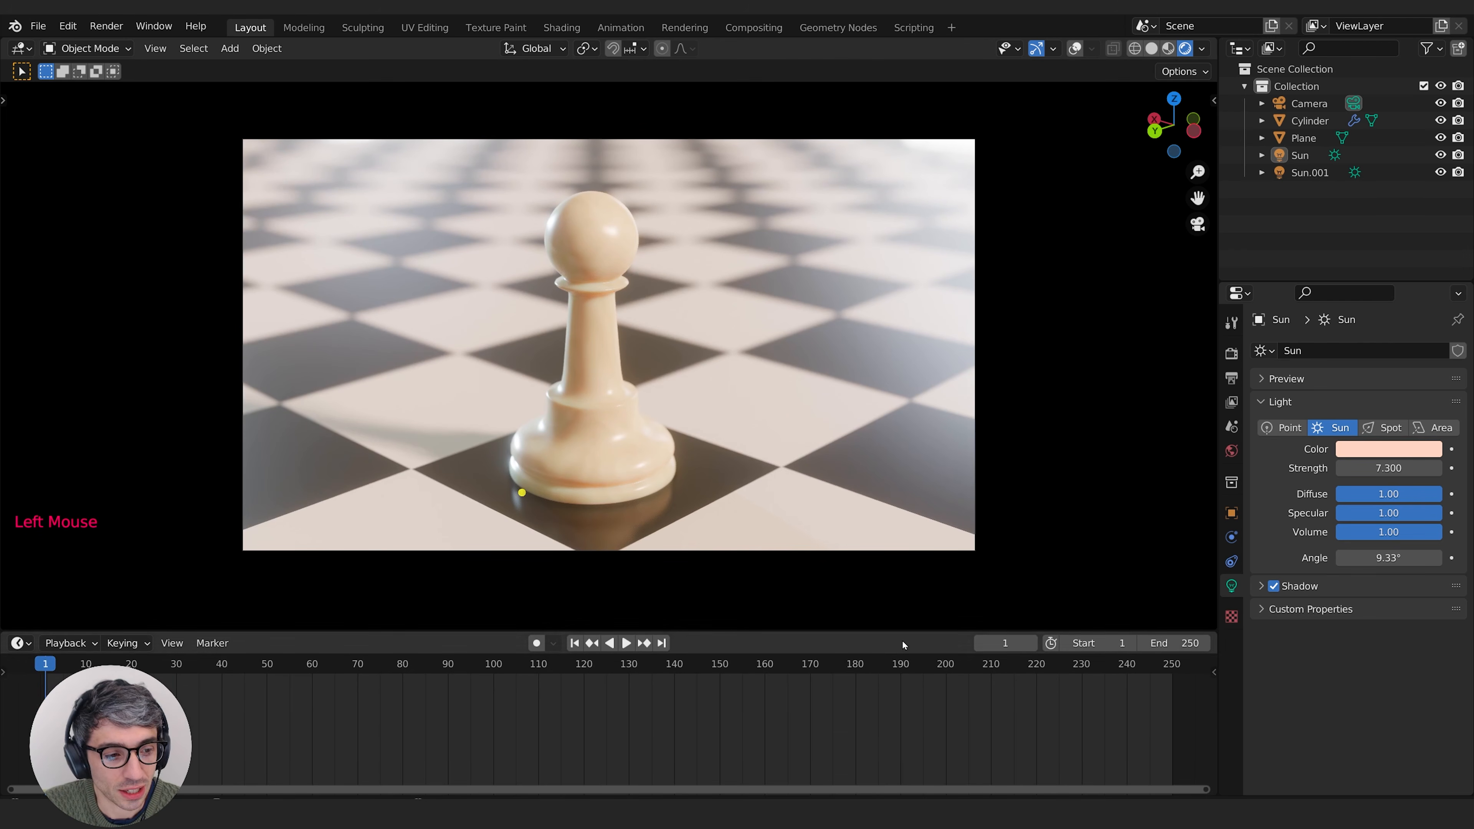
left_click(21, 643)
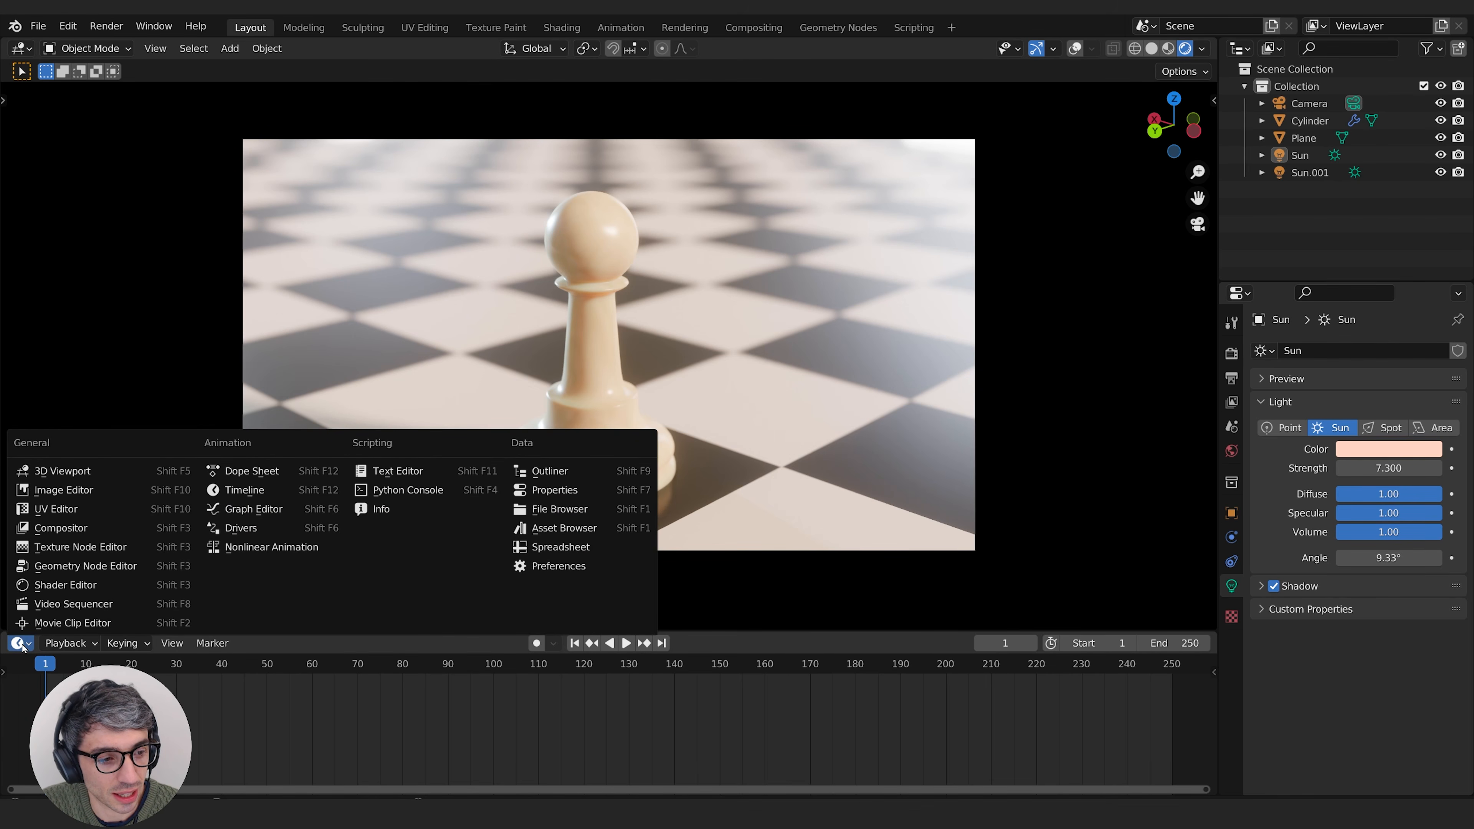
left_click(19, 51)
left_click(1239, 49)
left_click(19, 643)
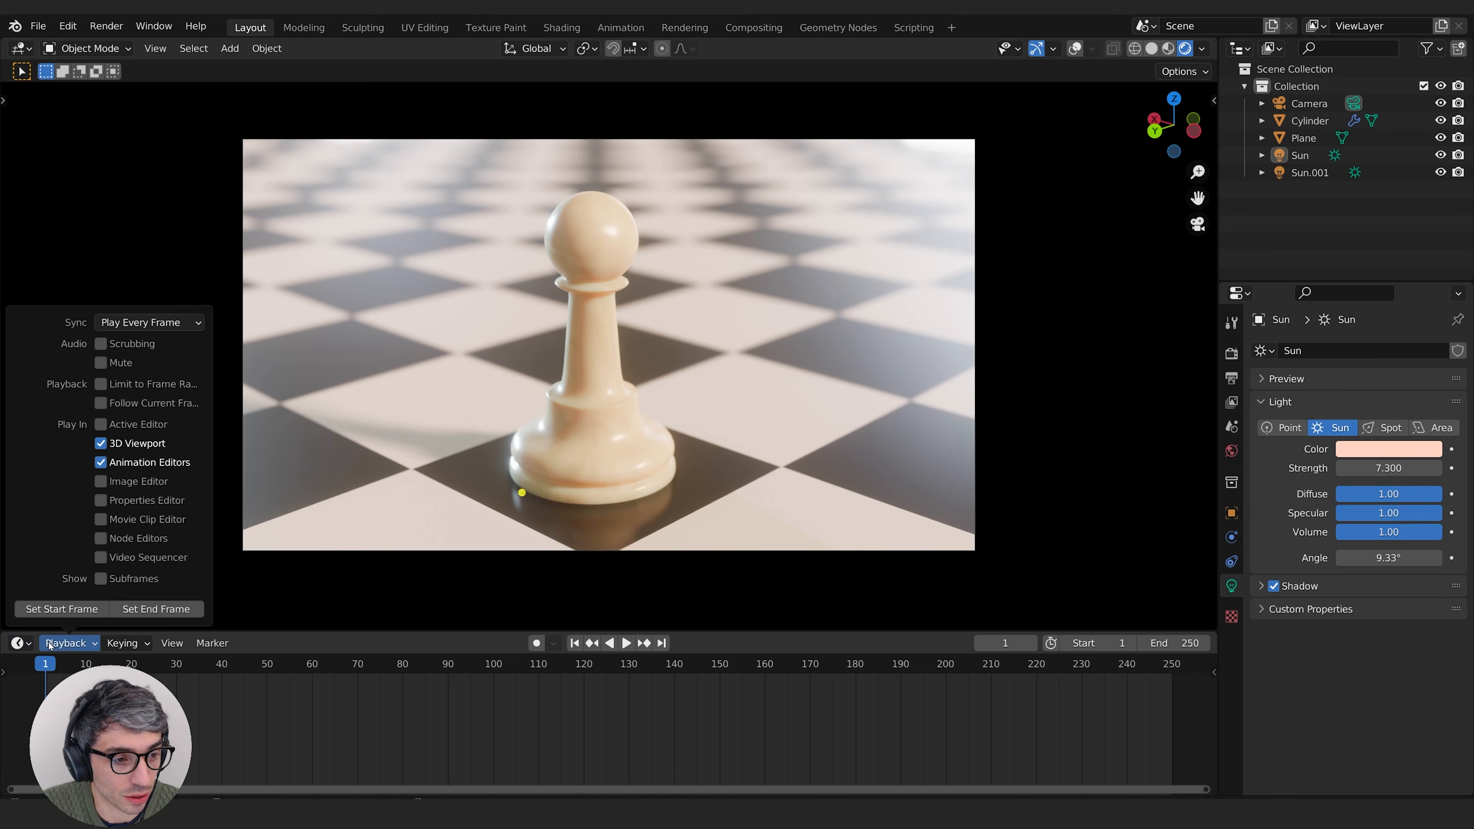
left_click(18, 643)
left_click(271, 489)
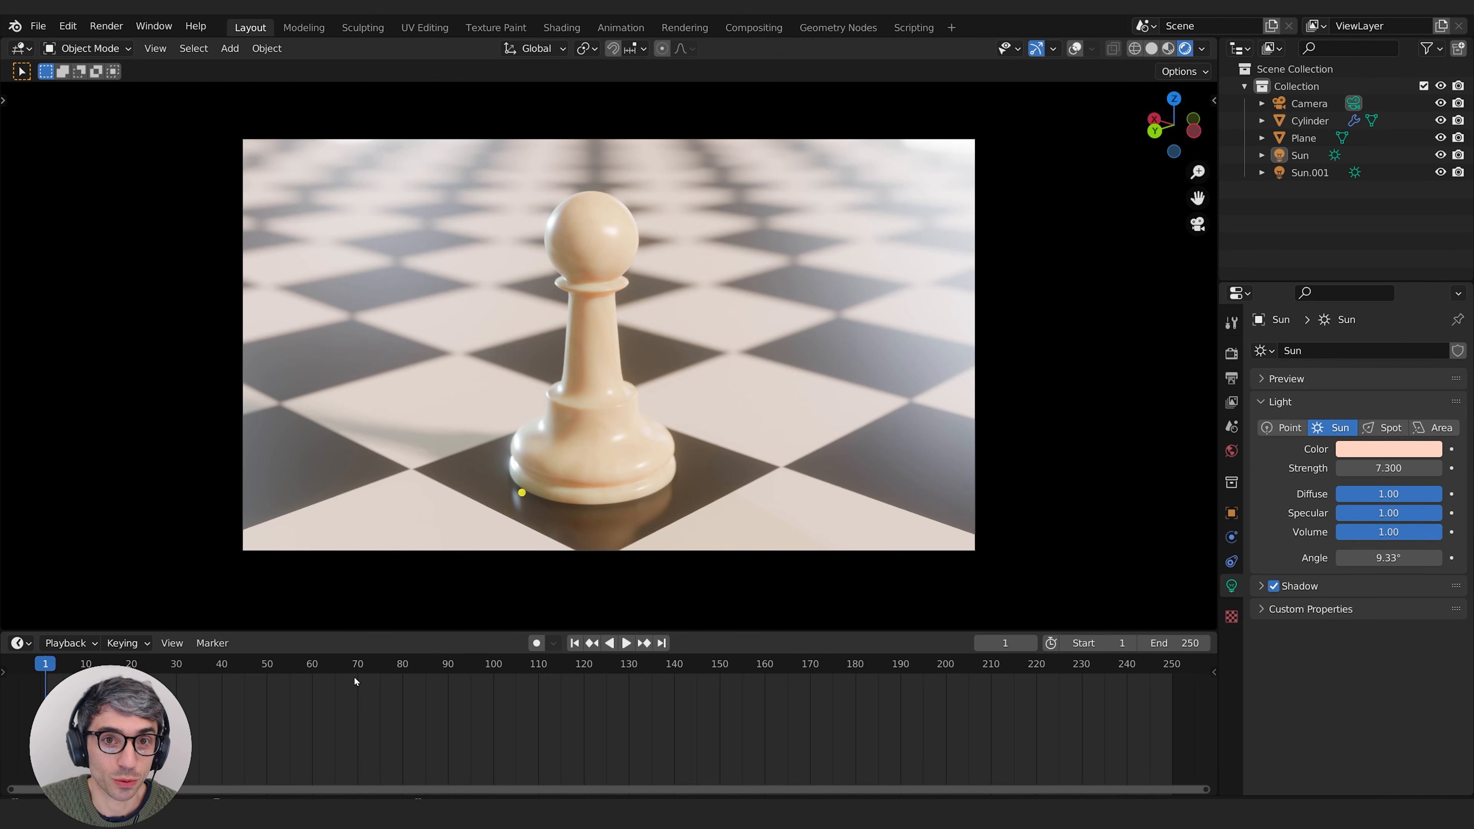
Step: Split the enlarged timeline area into two stacked editors and set the lower one to Graph Editor
left_click_drag(354, 631, 408, 539)
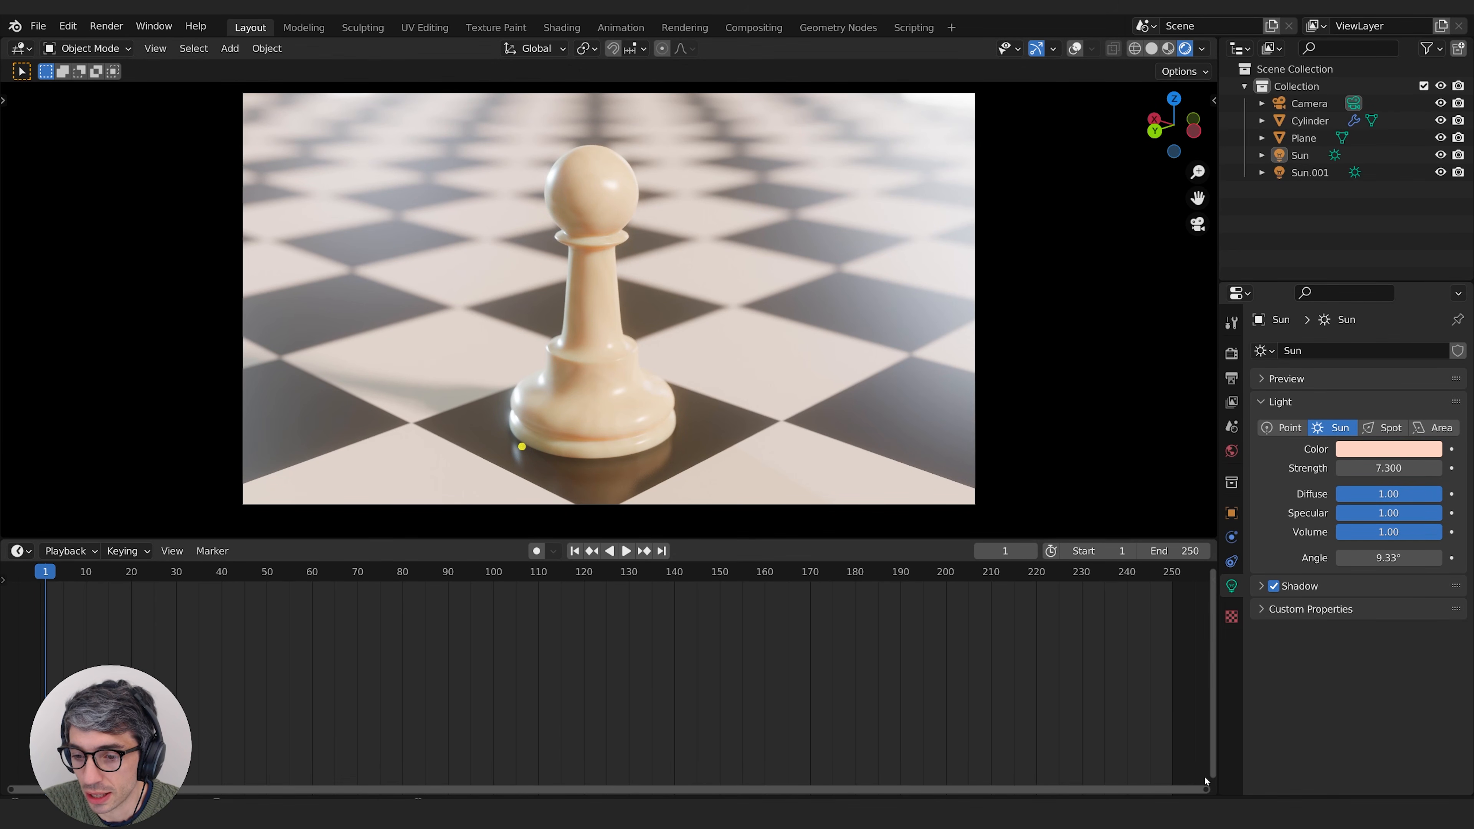
left_click_drag(1213, 789, 1203, 642)
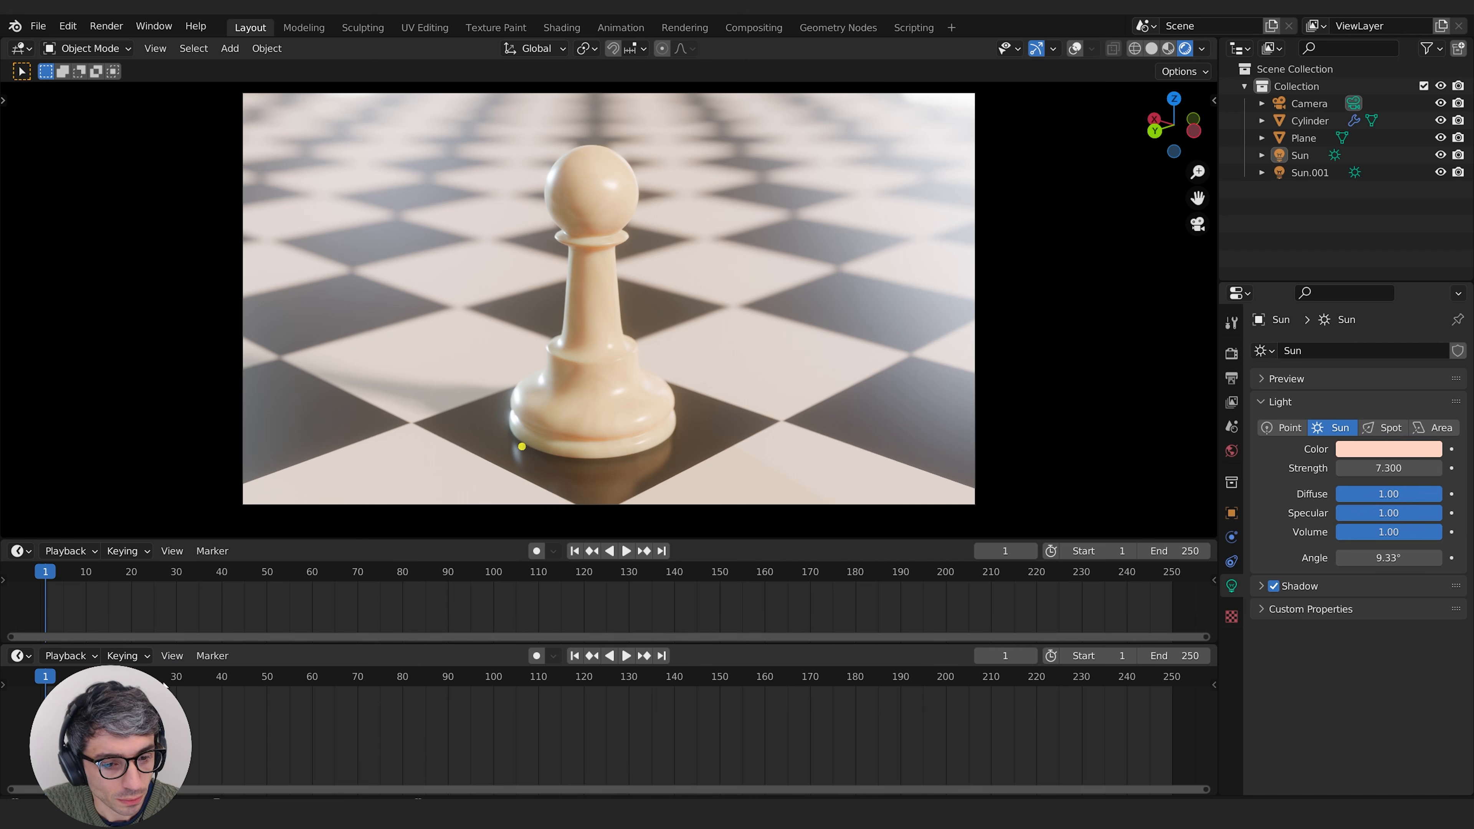
left_click(20, 656)
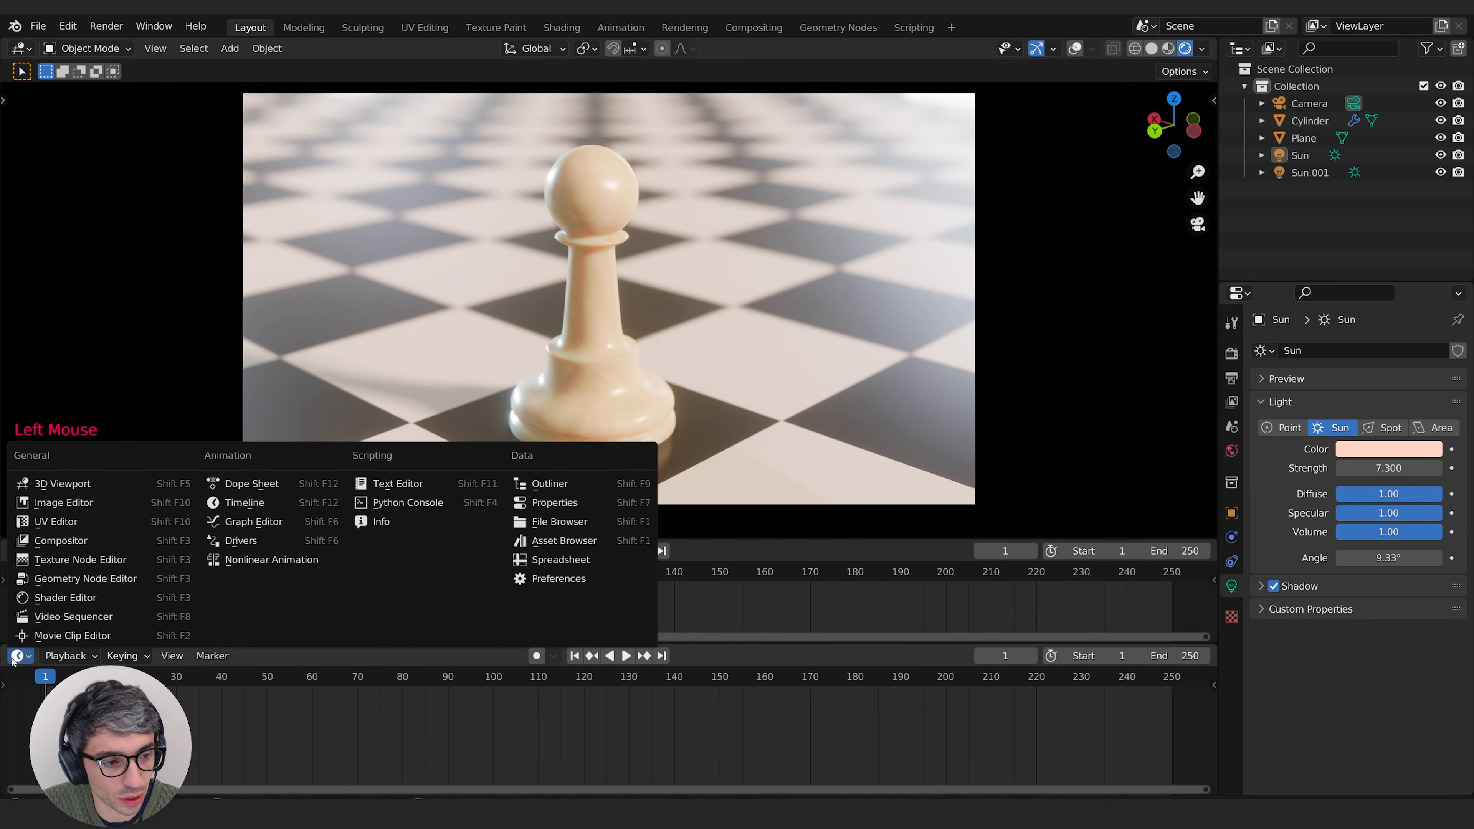
left_click(254, 522)
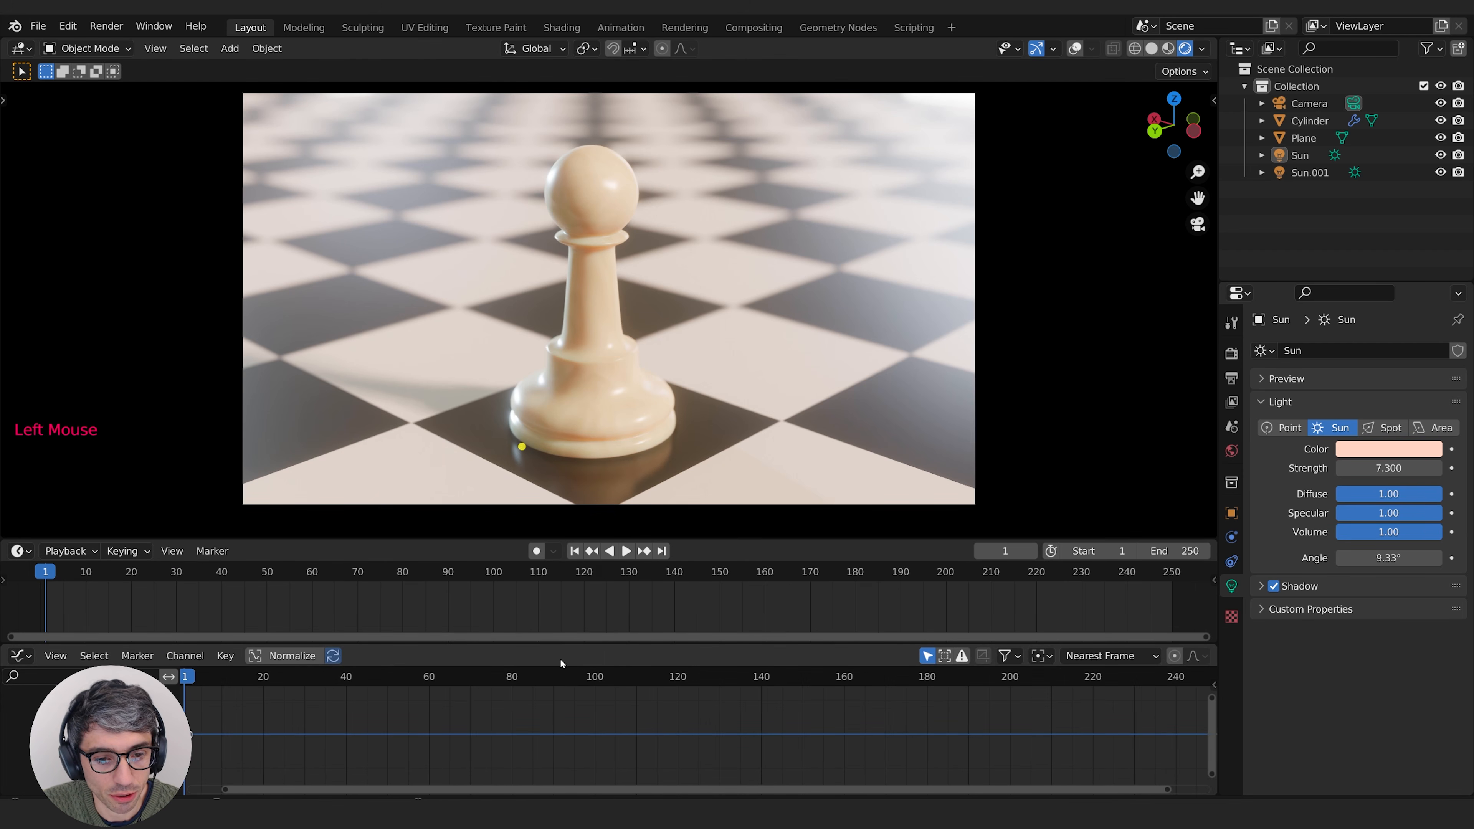
left_click_drag(795, 539, 826, 477)
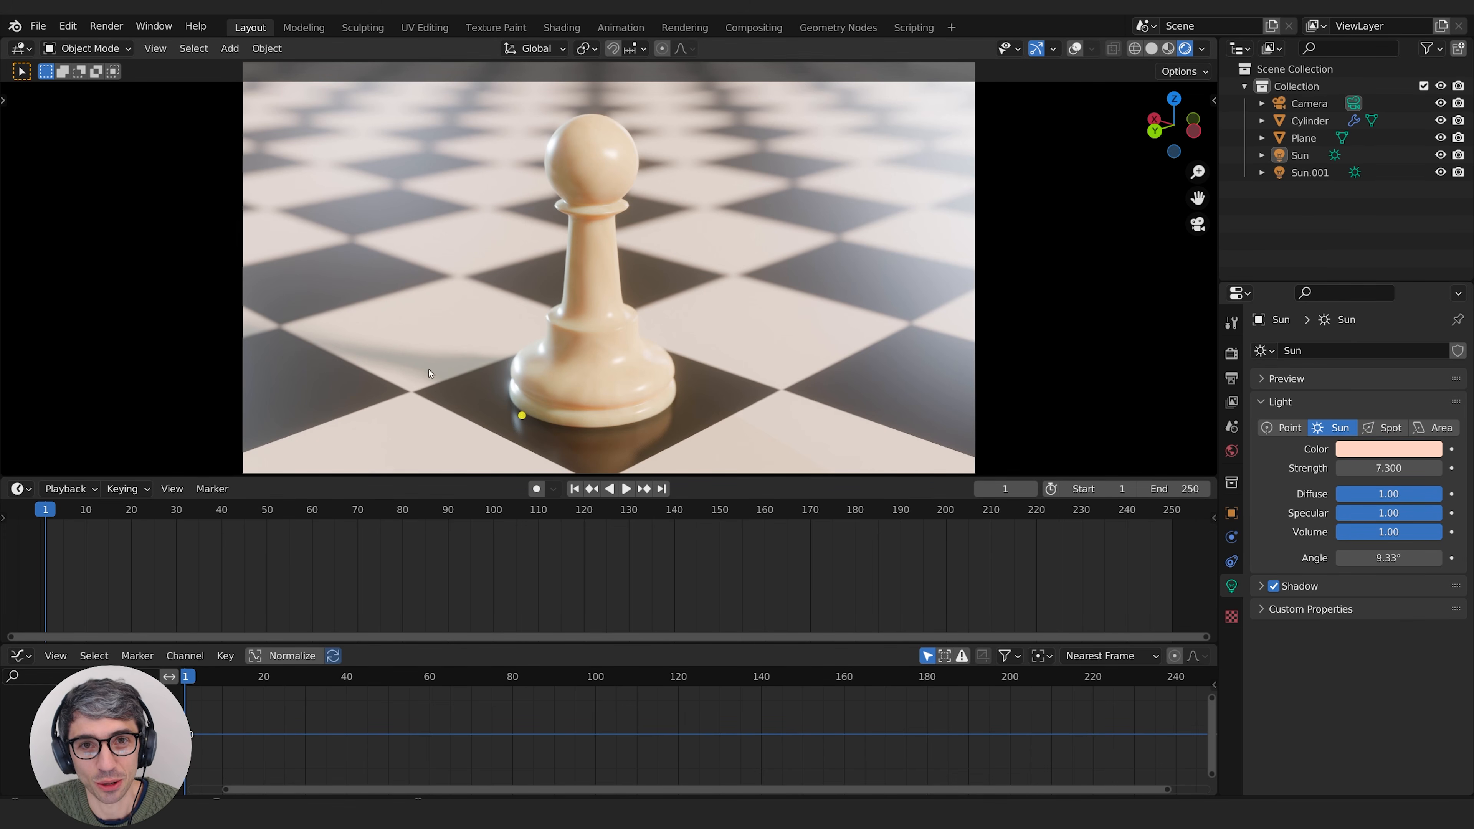
Step: Leave the camera view, select the pawn and turn on the viewport overlays
middle_click_drag(429, 373, 901, 272)
scroll(713, 270, "down", 2)
scroll(871, 272, "down", 3)
middle_click_drag(801, 275, 934, 133)
middle_click_drag(813, 244, 507, 258)
scroll(609, 290, "down", 1)
middle_click_drag(667, 320, 731, 249)
scroll(650, 313, "up", 1)
scroll(649, 313, "down", 1)
scroll(650, 313, "up", 4)
middle_click_drag(731, 249, 699, 258, "shift")
middle_click_drag(699, 258, 575, 288)
left_click(566, 287)
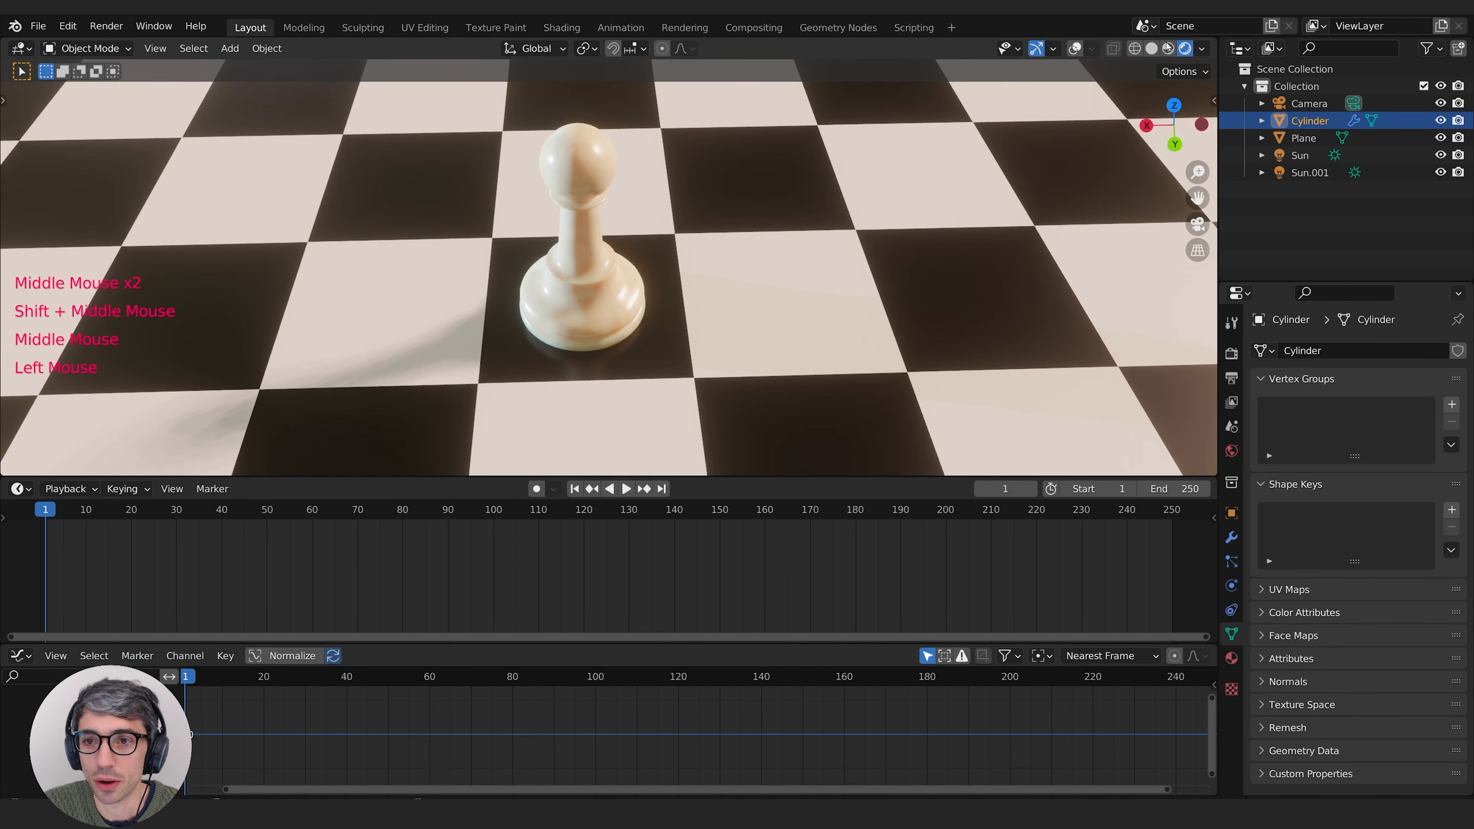
left_click(1074, 49)
middle_click_drag(734, 195, 717, 270, "shift")
middle_click_drag(717, 270, 743, 239)
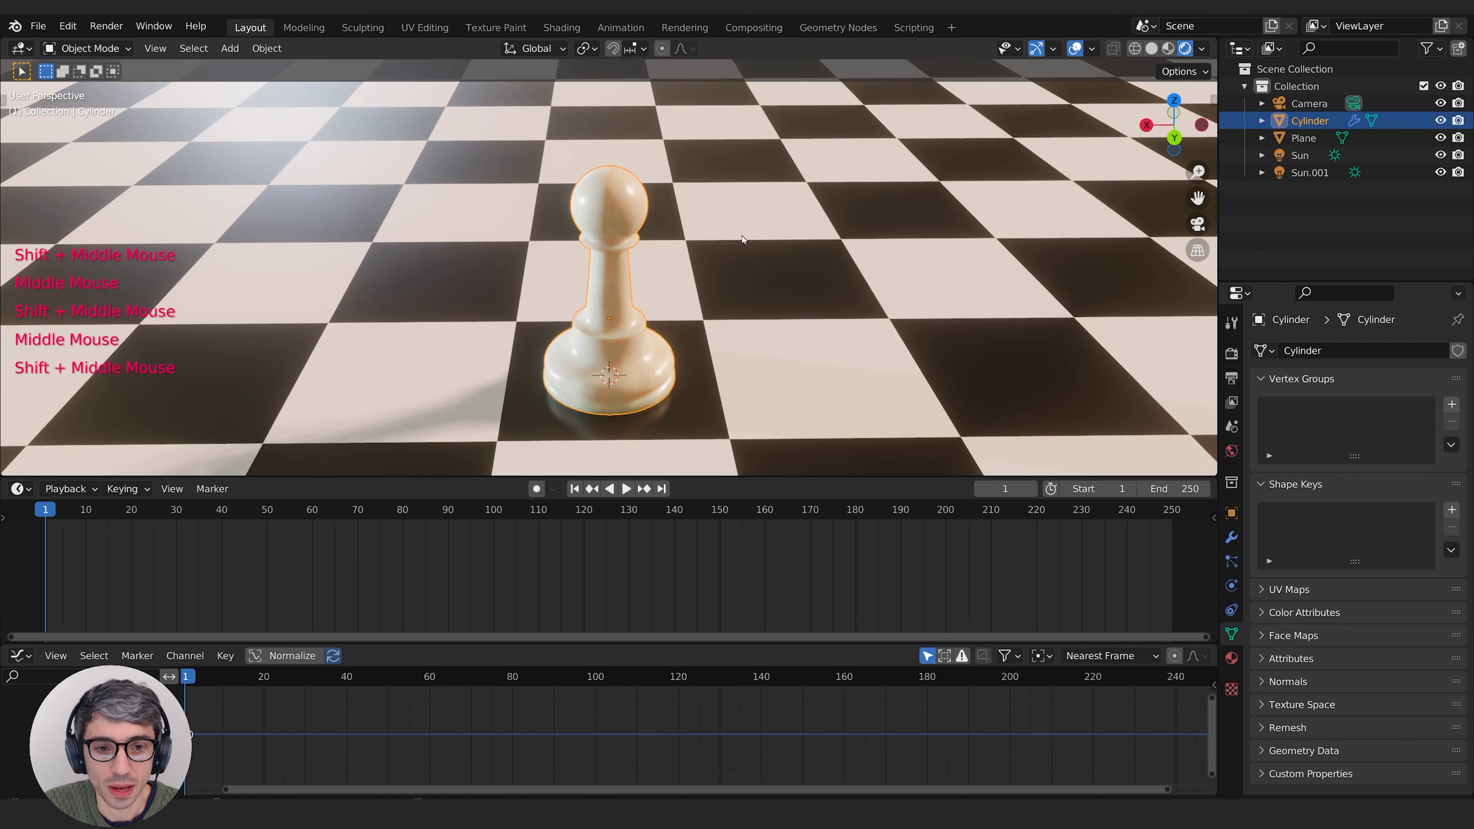
Step: Duplicate the pawn and move the copy along the X axis onto the next row of squares
key("shift+d")
left_click(642, 352)
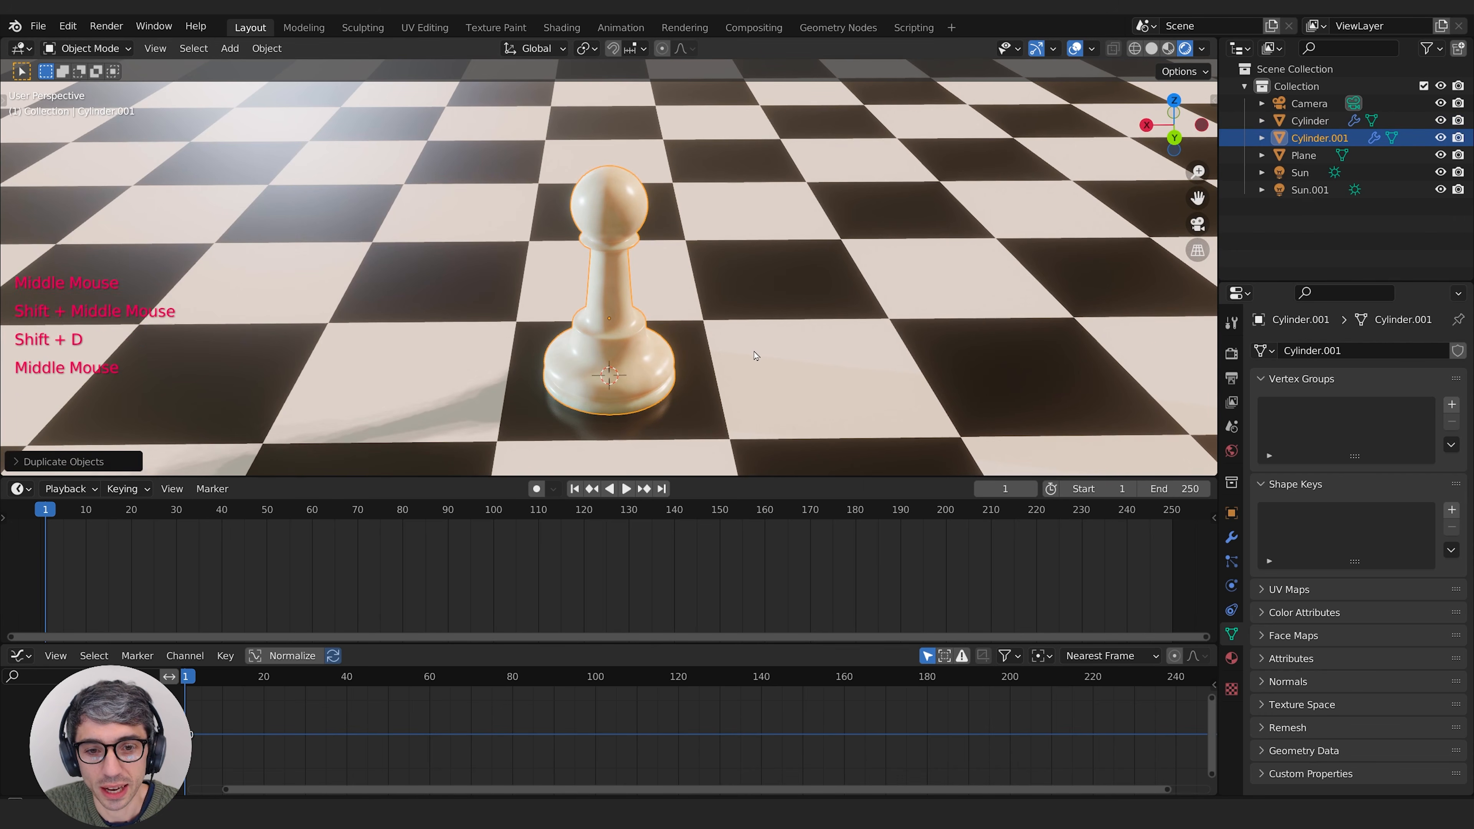
middle_click_drag(754, 351, 749, 353)
key("g")
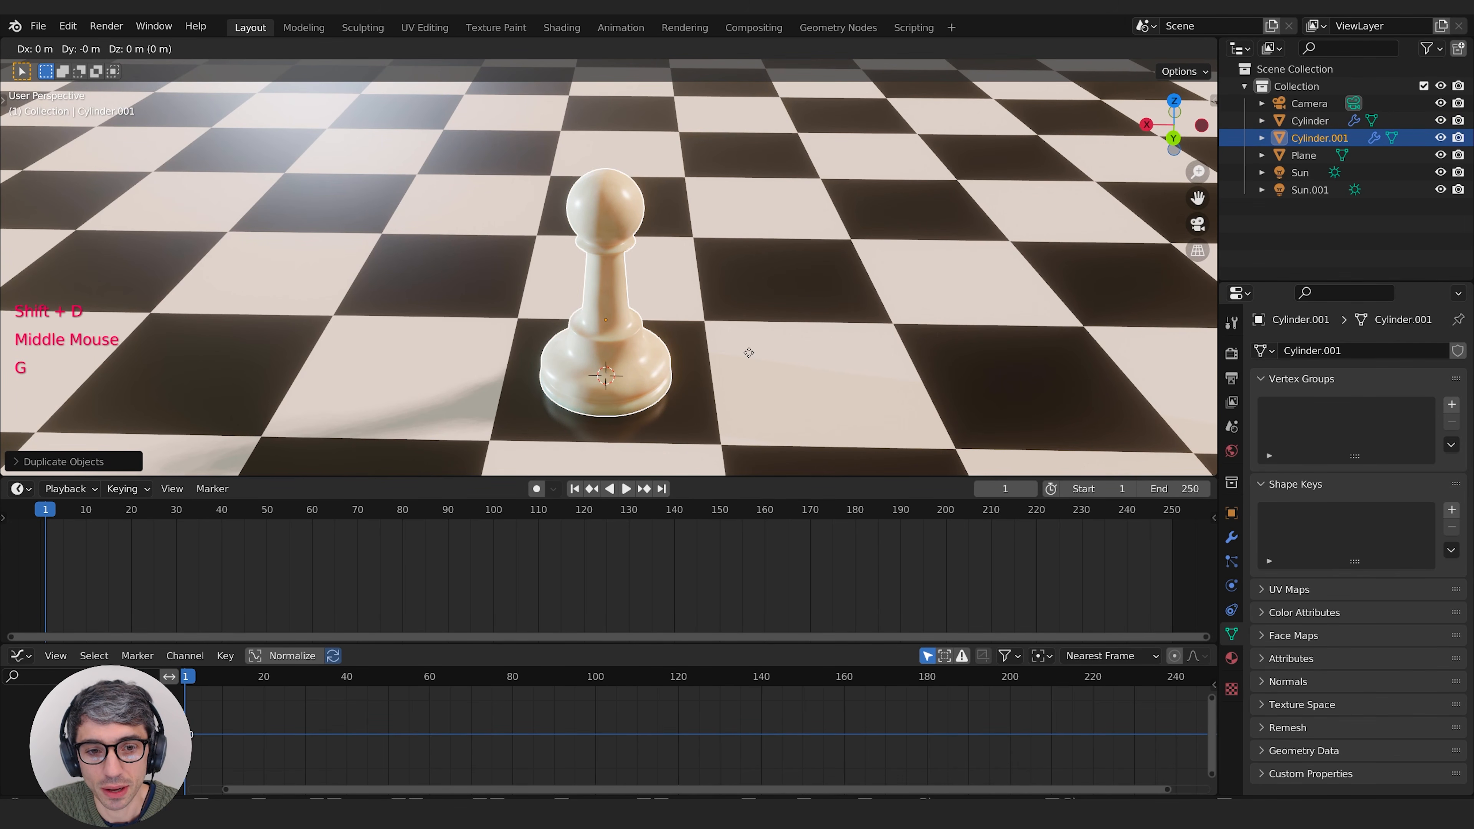
key("x")
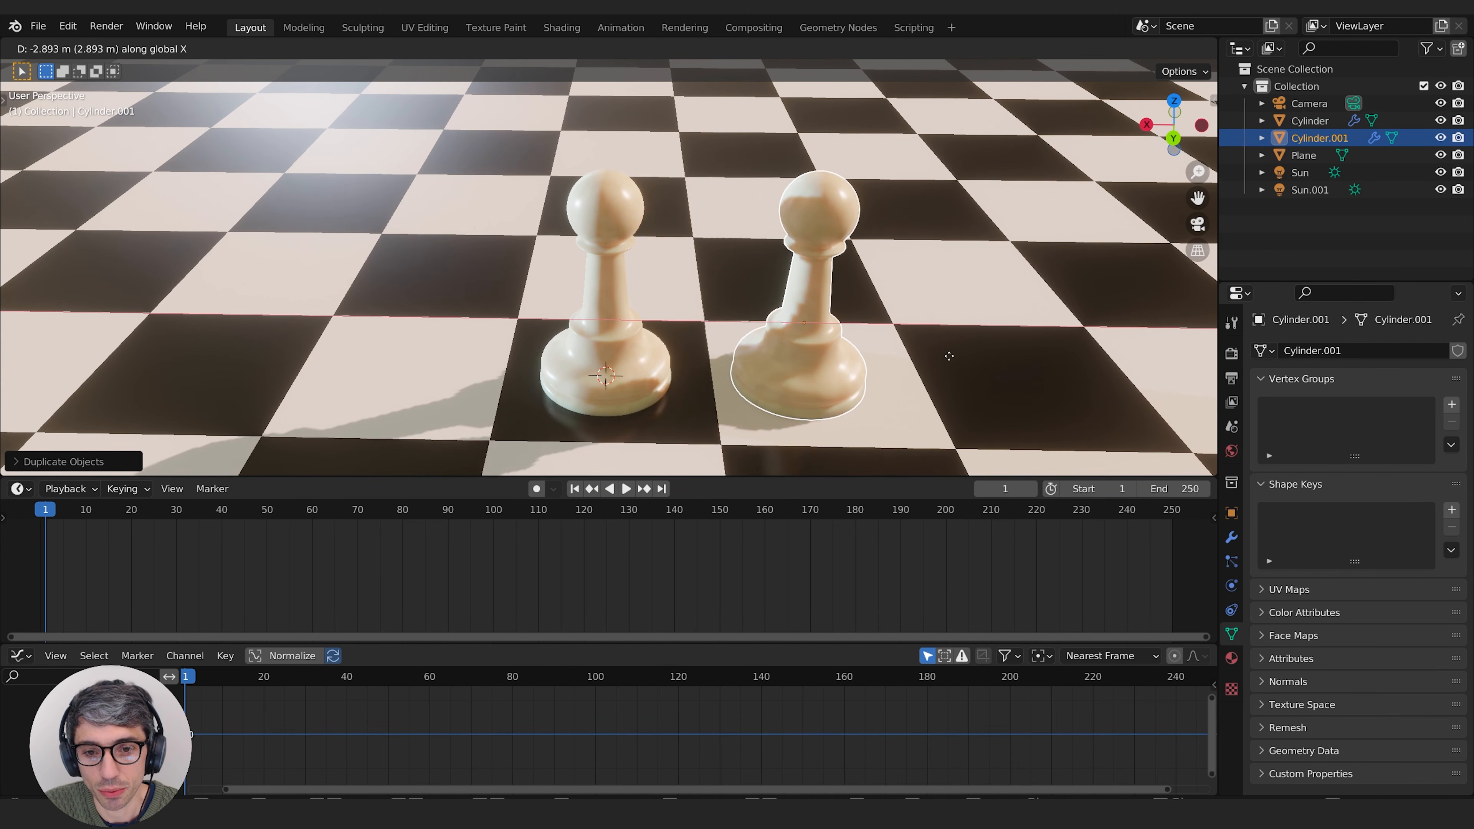
left_click(970, 355)
Step: Move the duplicated pawn along the Y axis onto the neighbouring dark square
middle_click_drag(971, 356, 783, 388)
middle_click_drag(865, 368, 762, 320)
key("g")
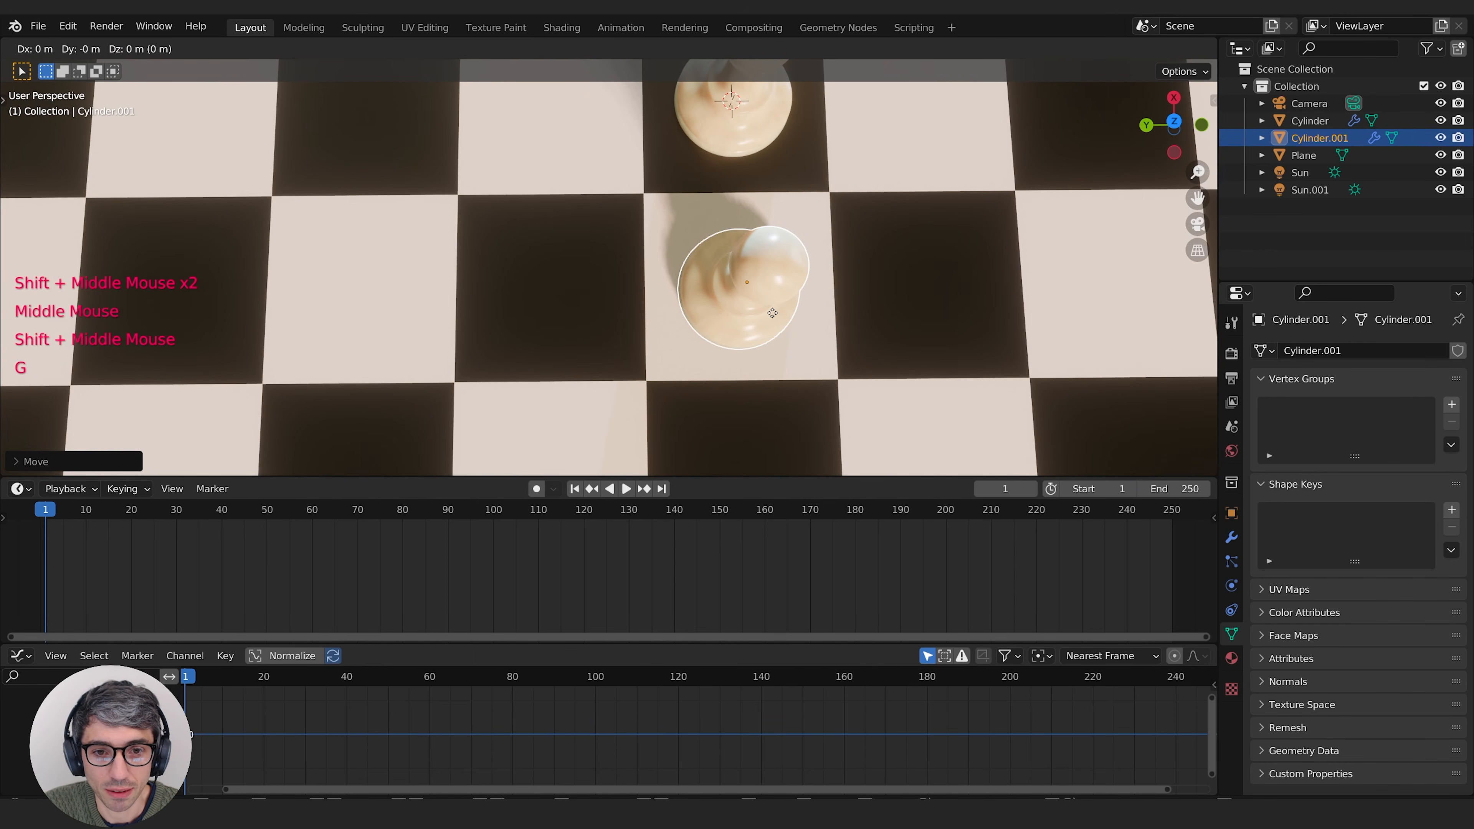
key("g")
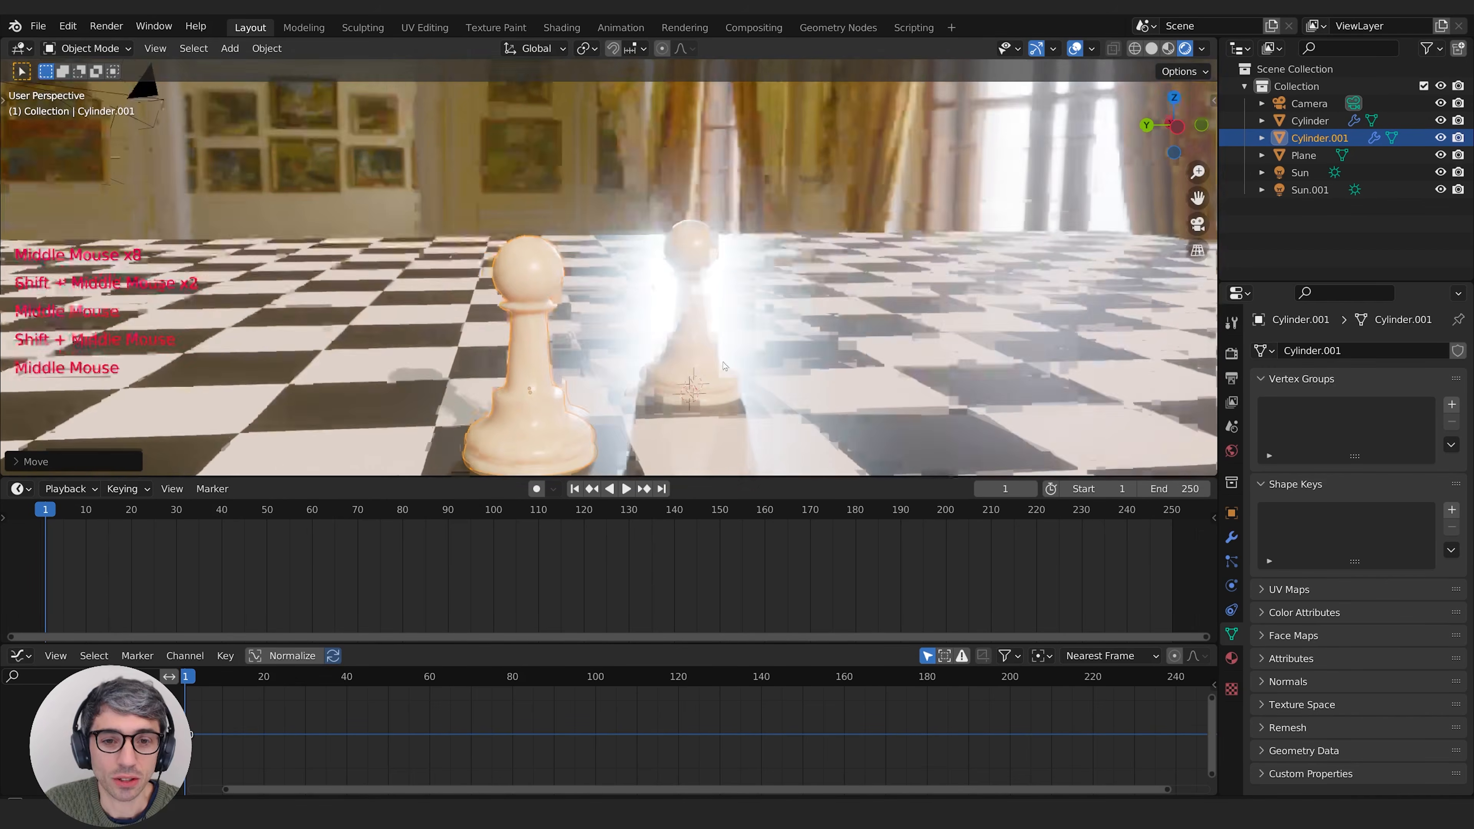
middle_click_drag(562, 325, 563, 395)
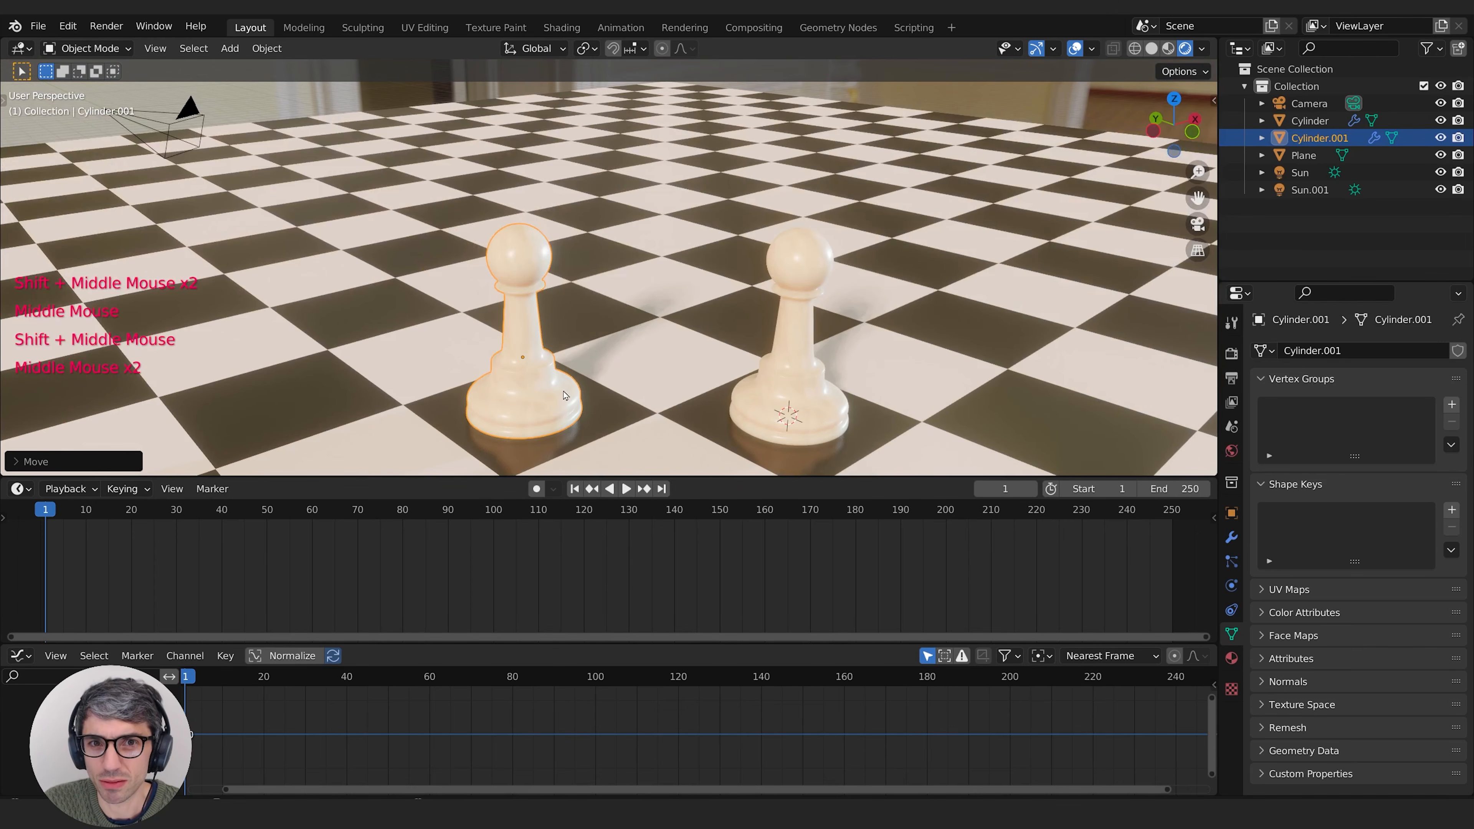
Step: Switch the timeline area to the Shader Editor, enlarge it and bring the Pawn material's nodes into view
left_click(21, 488)
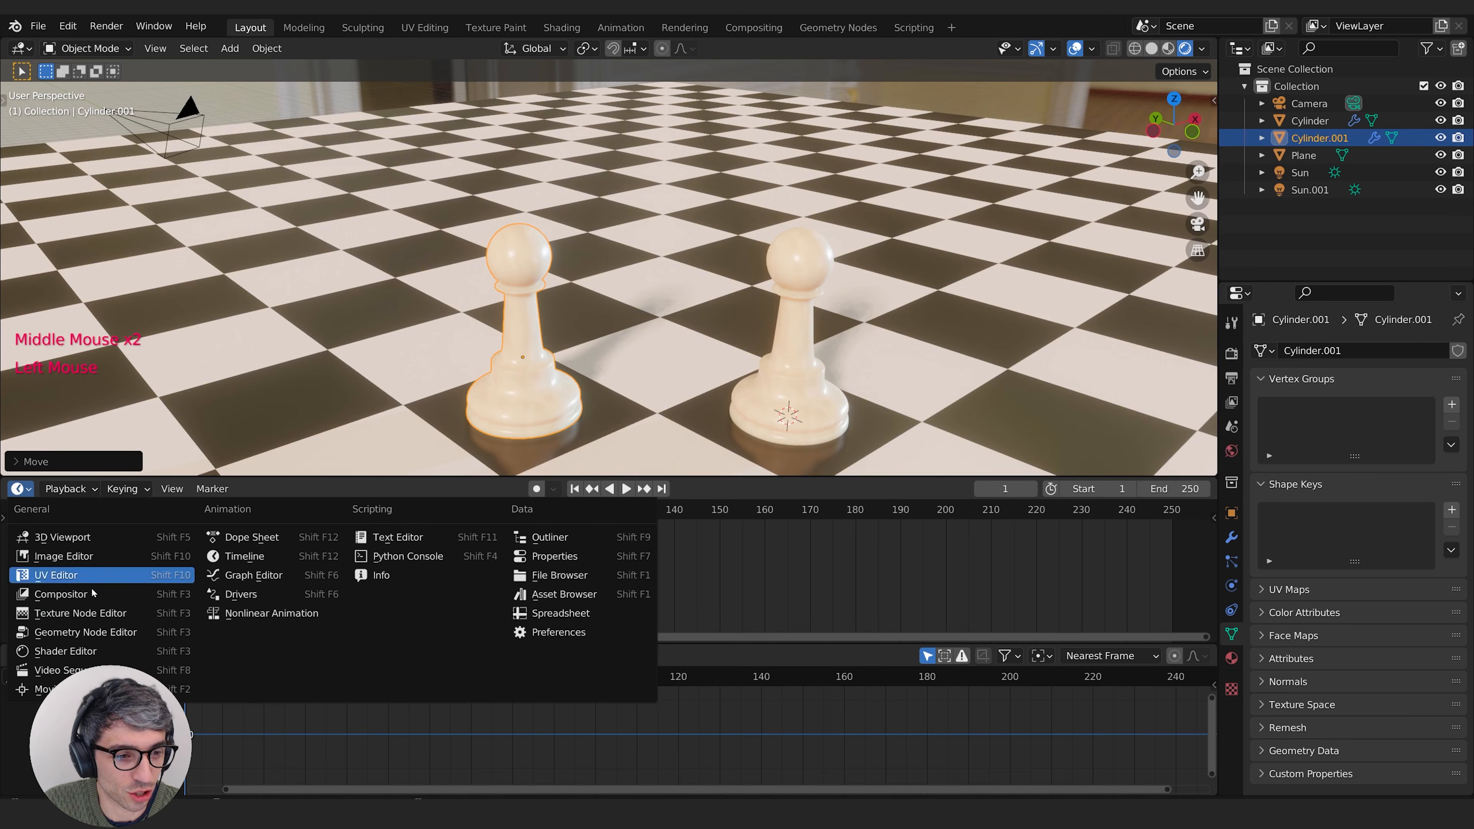
left_click(89, 647)
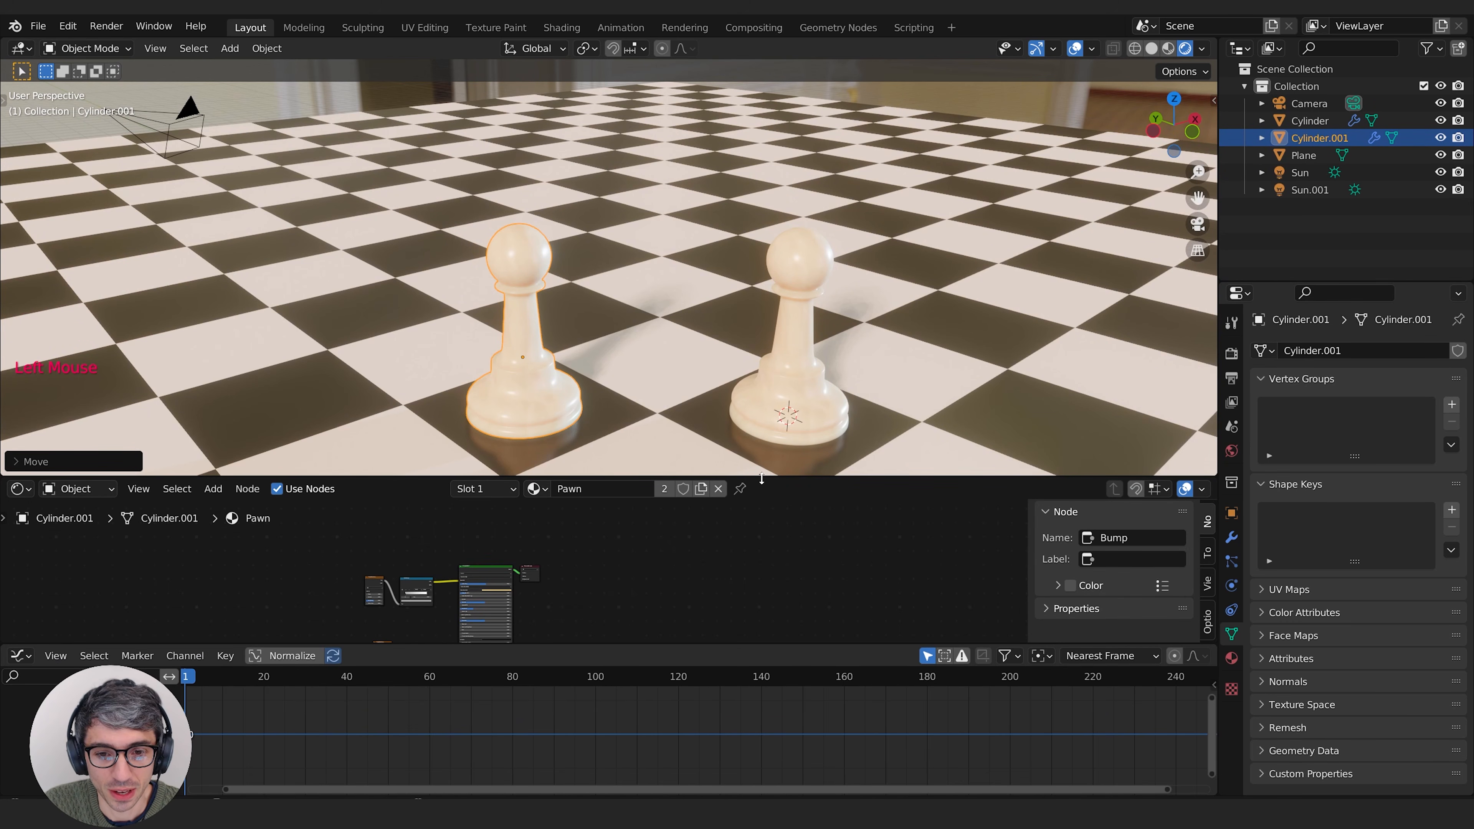
left_click_drag(762, 478, 762, 413)
scroll(257, 499, "up", 4)
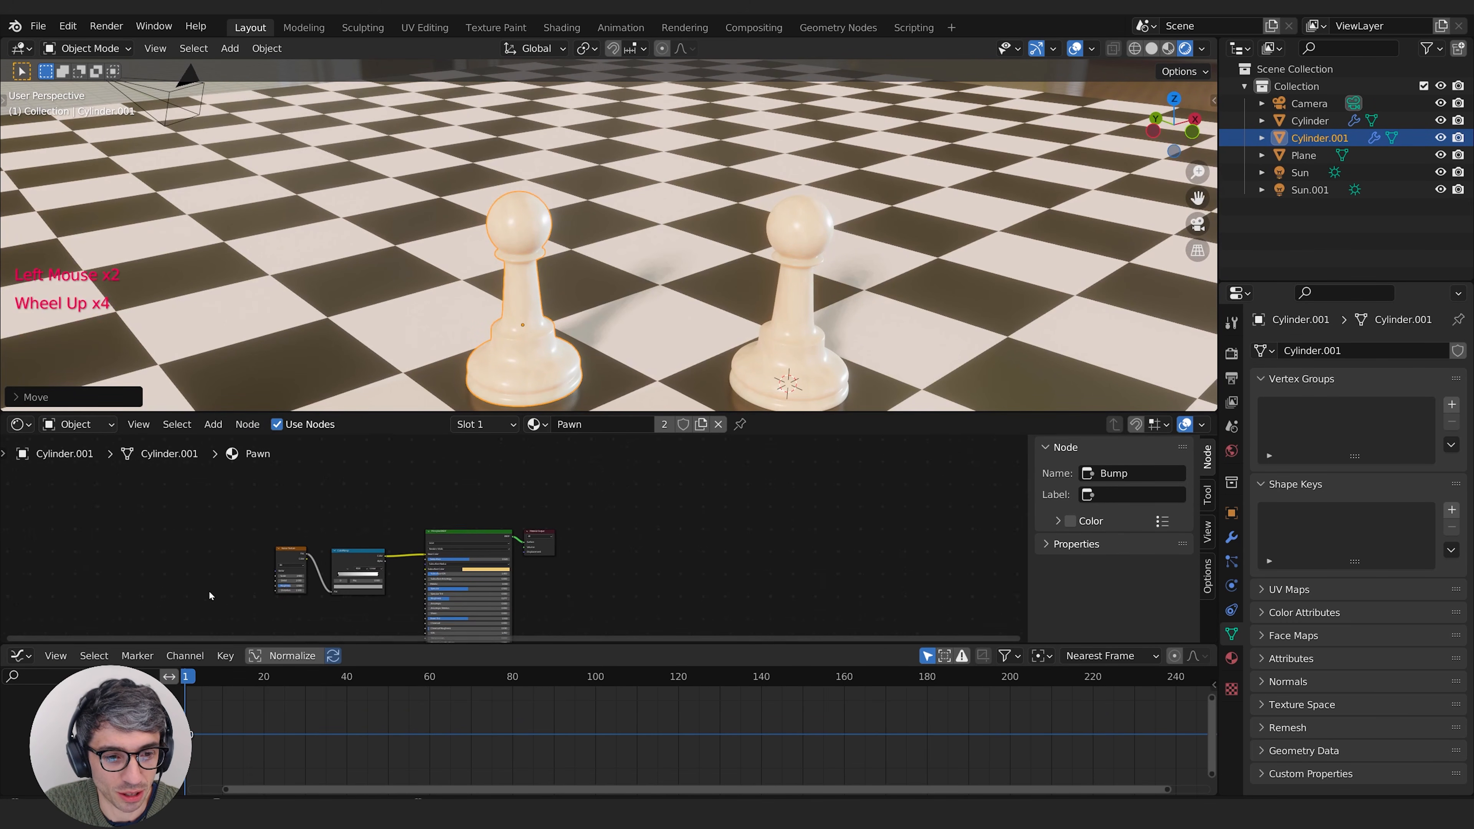
middle_click_drag(209, 601, 259, 537)
scroll(202, 575, "up", 3)
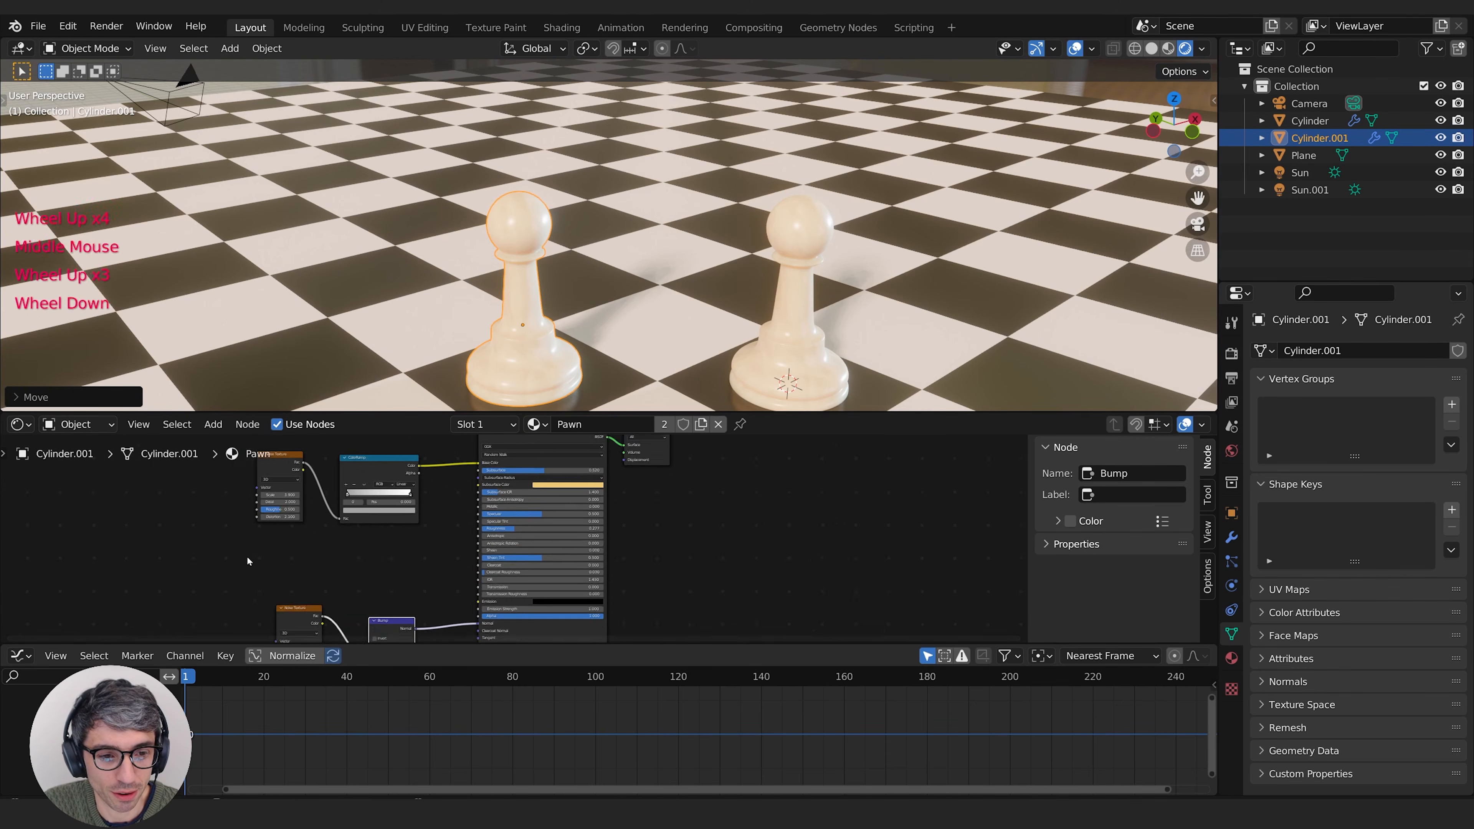
middle_click_drag(204, 566, 205, 592)
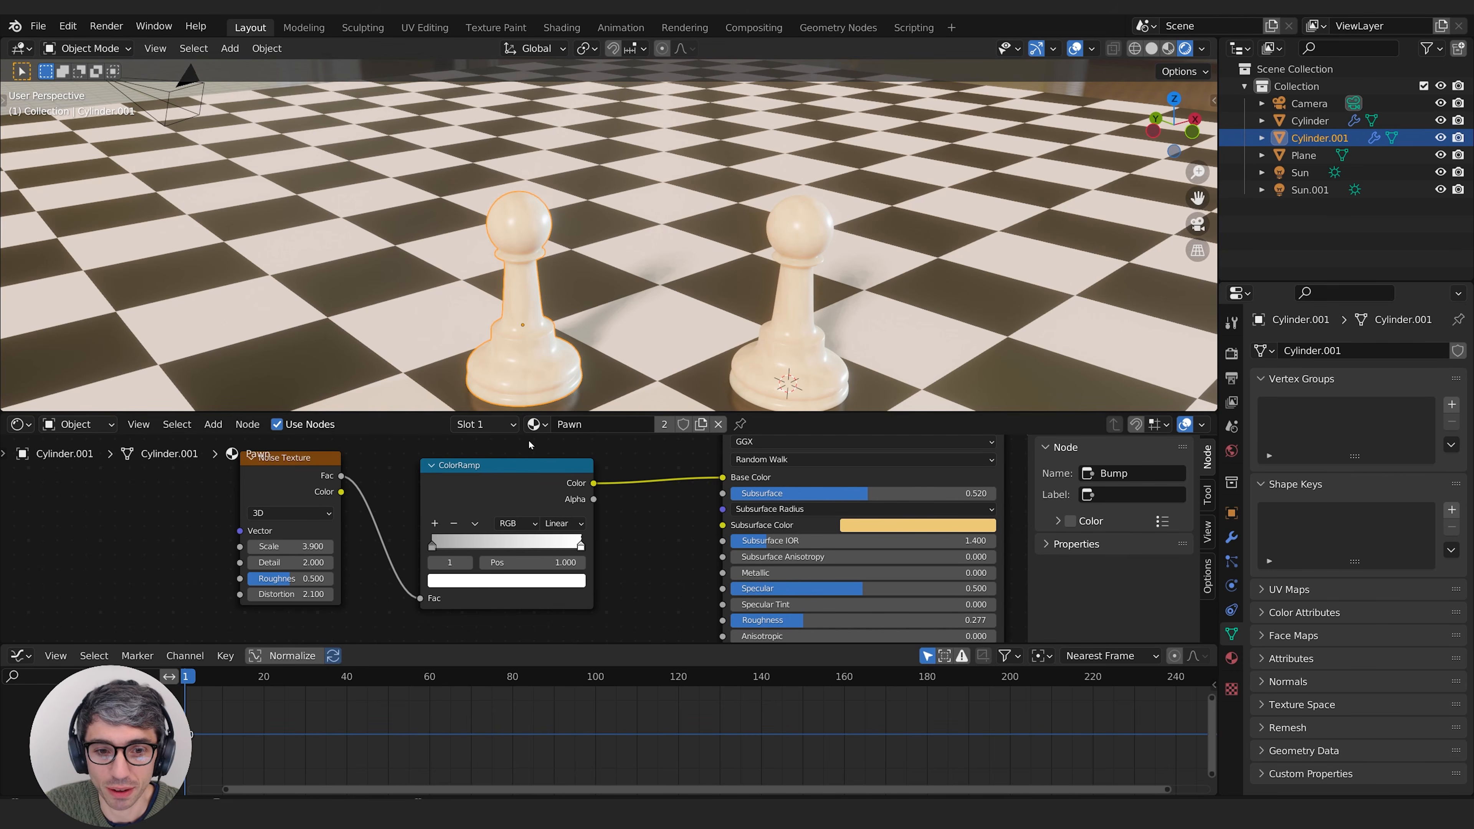
Step: Rename the material shared by both pawns to White Pawn
left_click(1231, 657)
left_click(757, 384)
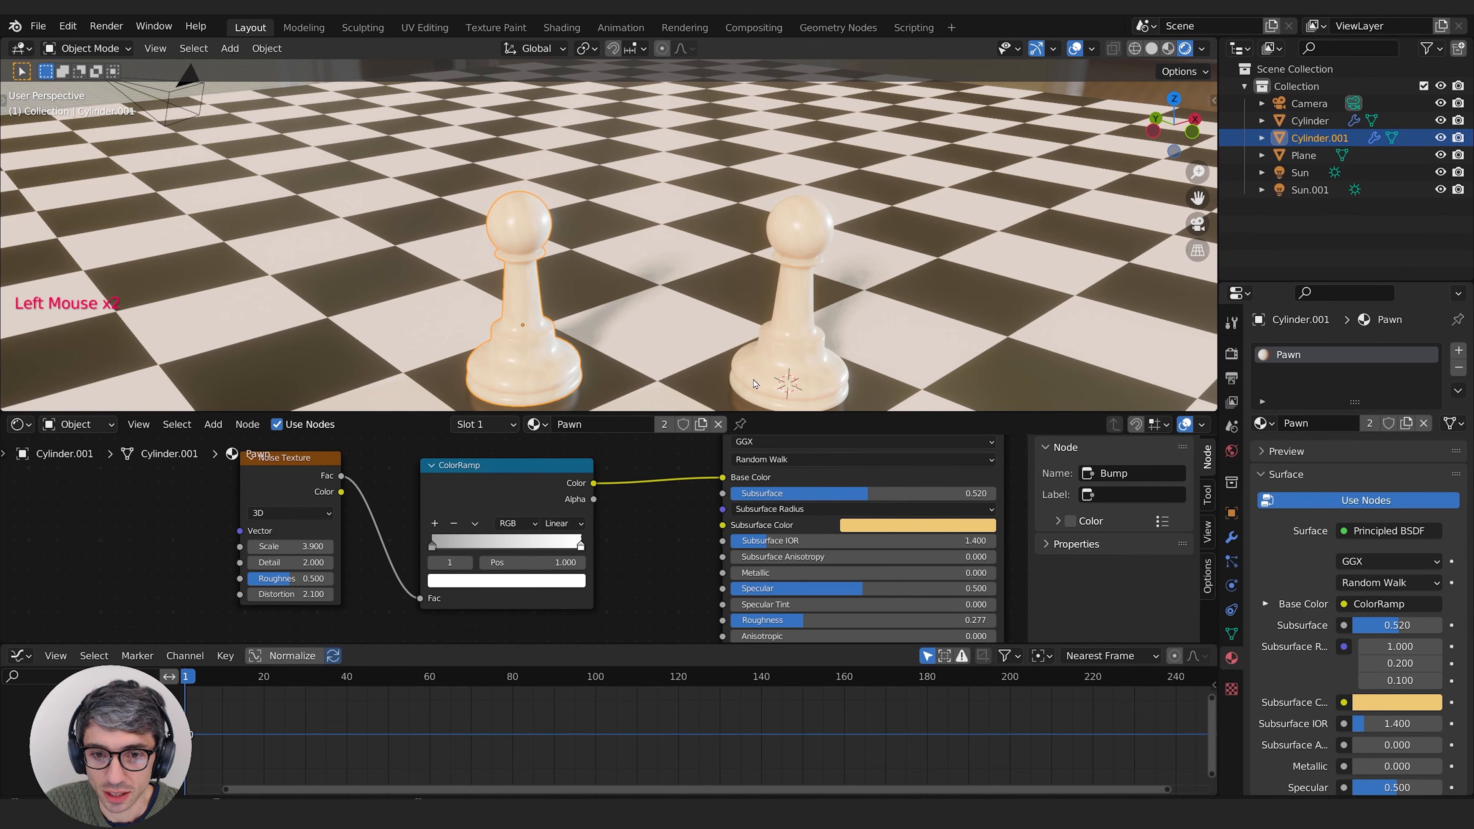
left_click(525, 308)
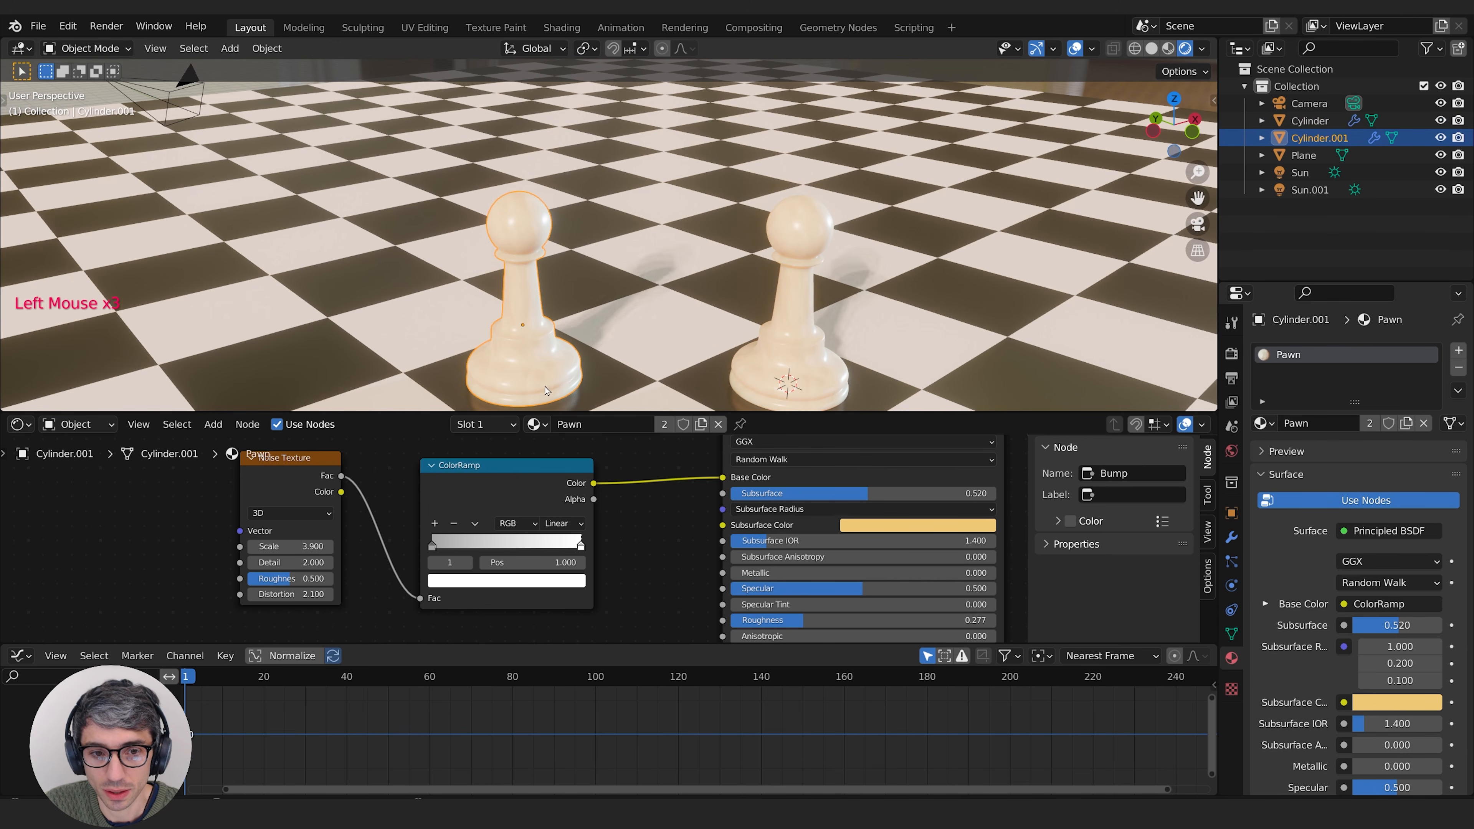
left_click(1261, 423)
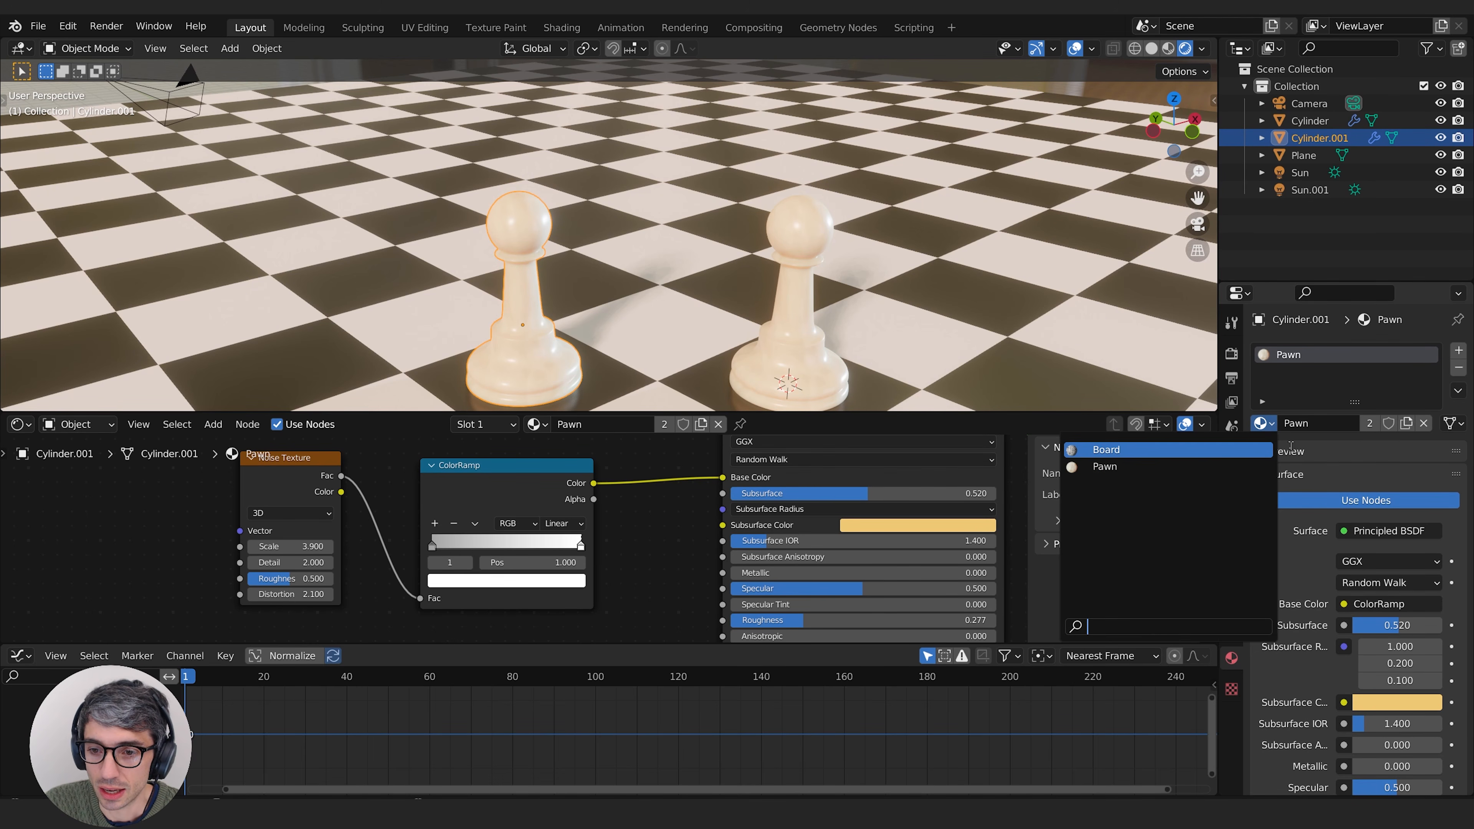
left_click(1332, 422)
key("Left")
type("White")
key("Return")
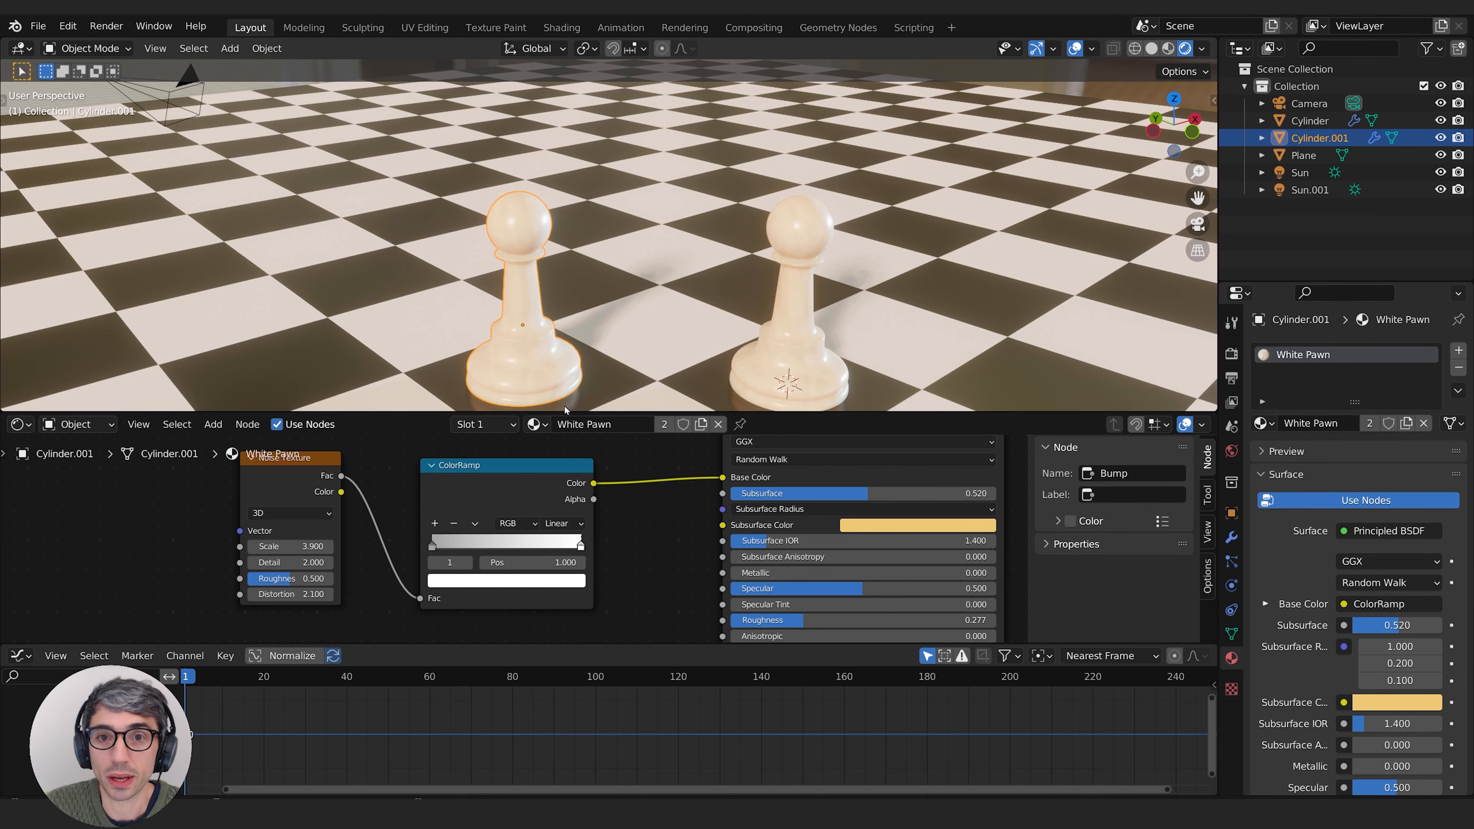
Step: Make an independent copy of the duplicated pawn's material and name it Black Pawn
left_click(514, 372)
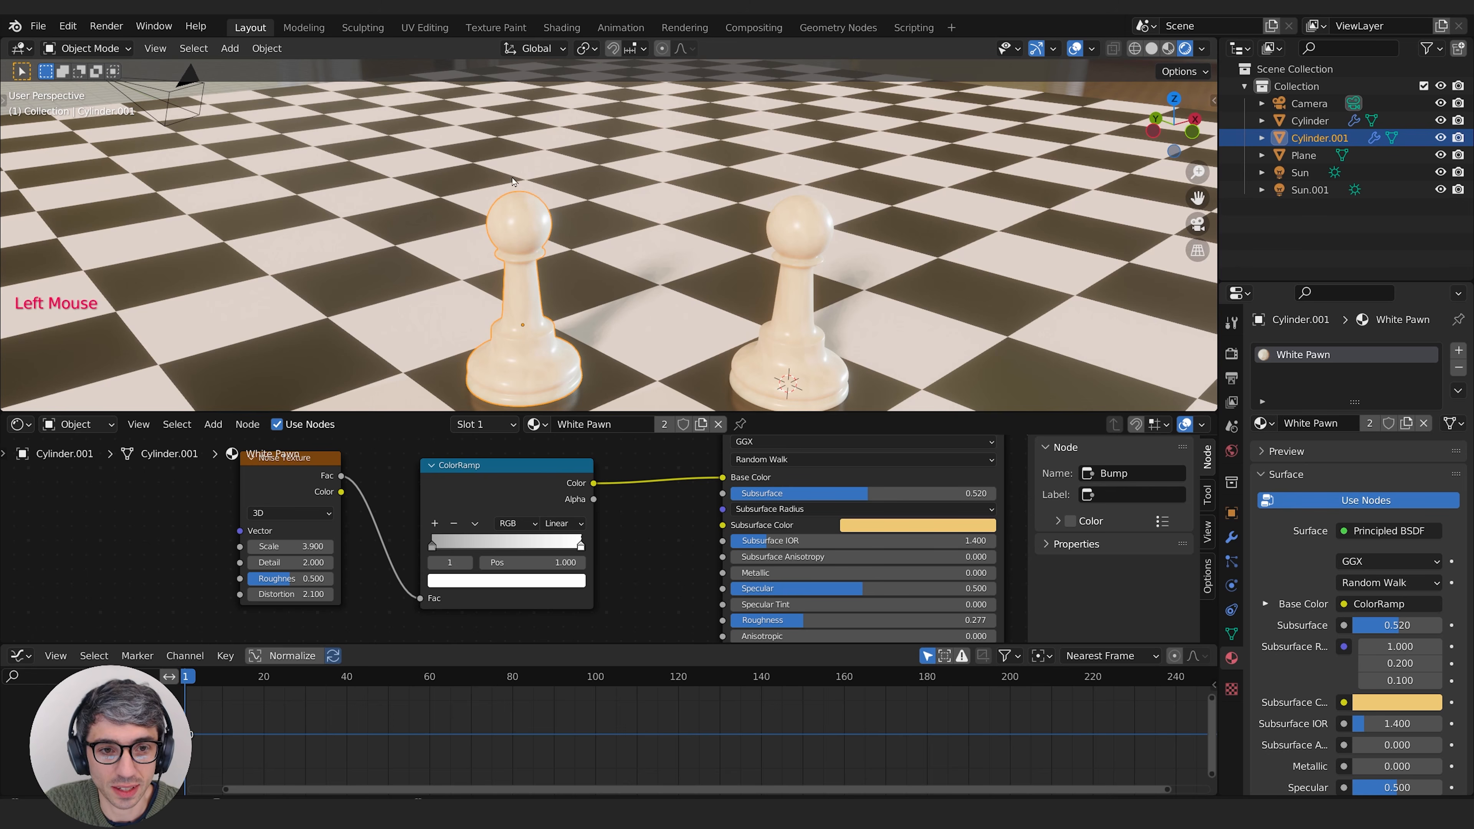
left_click(700, 425)
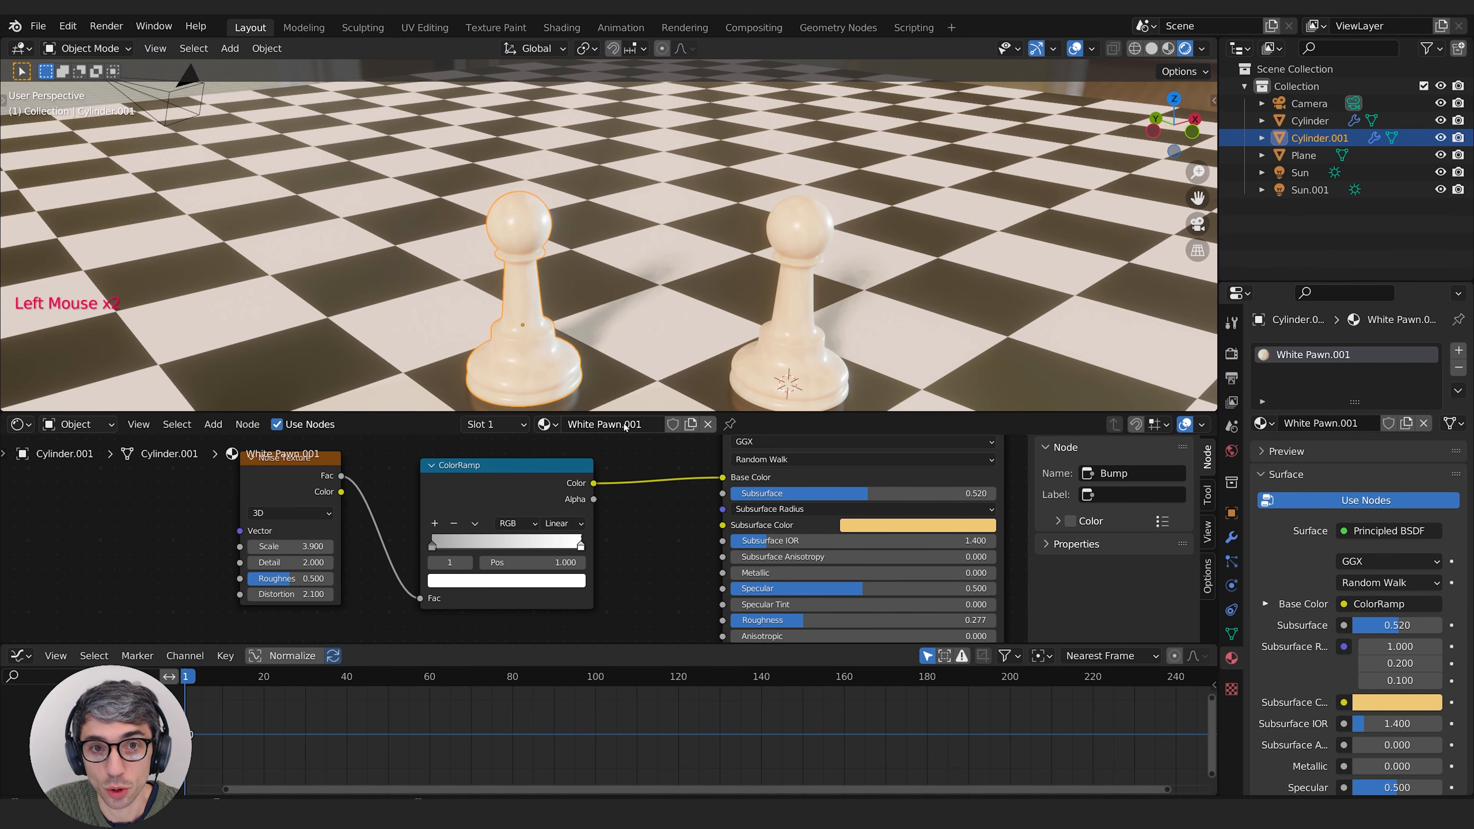
left_click(1262, 424)
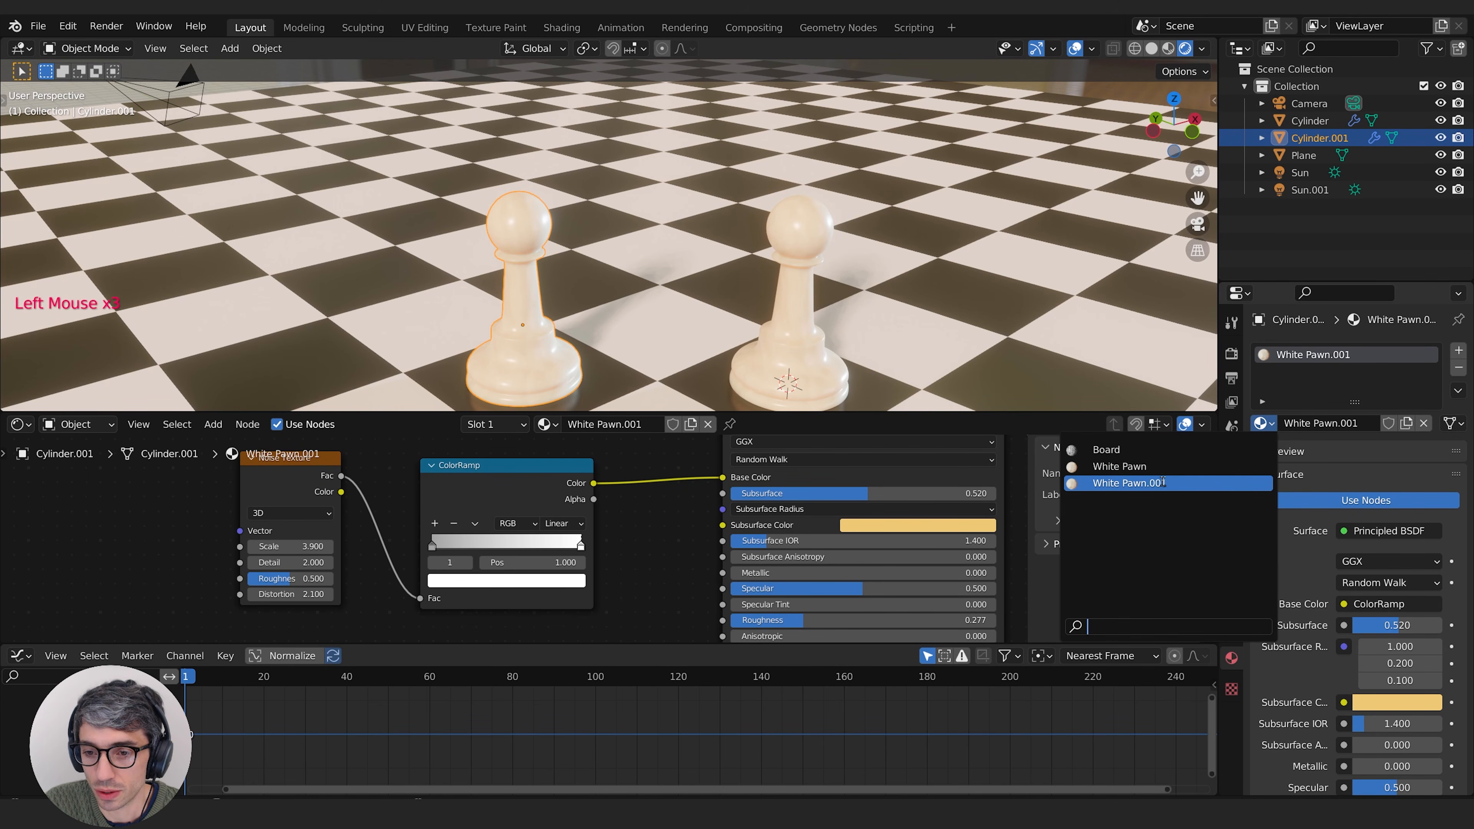
left_click(649, 423)
type("Black Pawn")
left_click(429, 266)
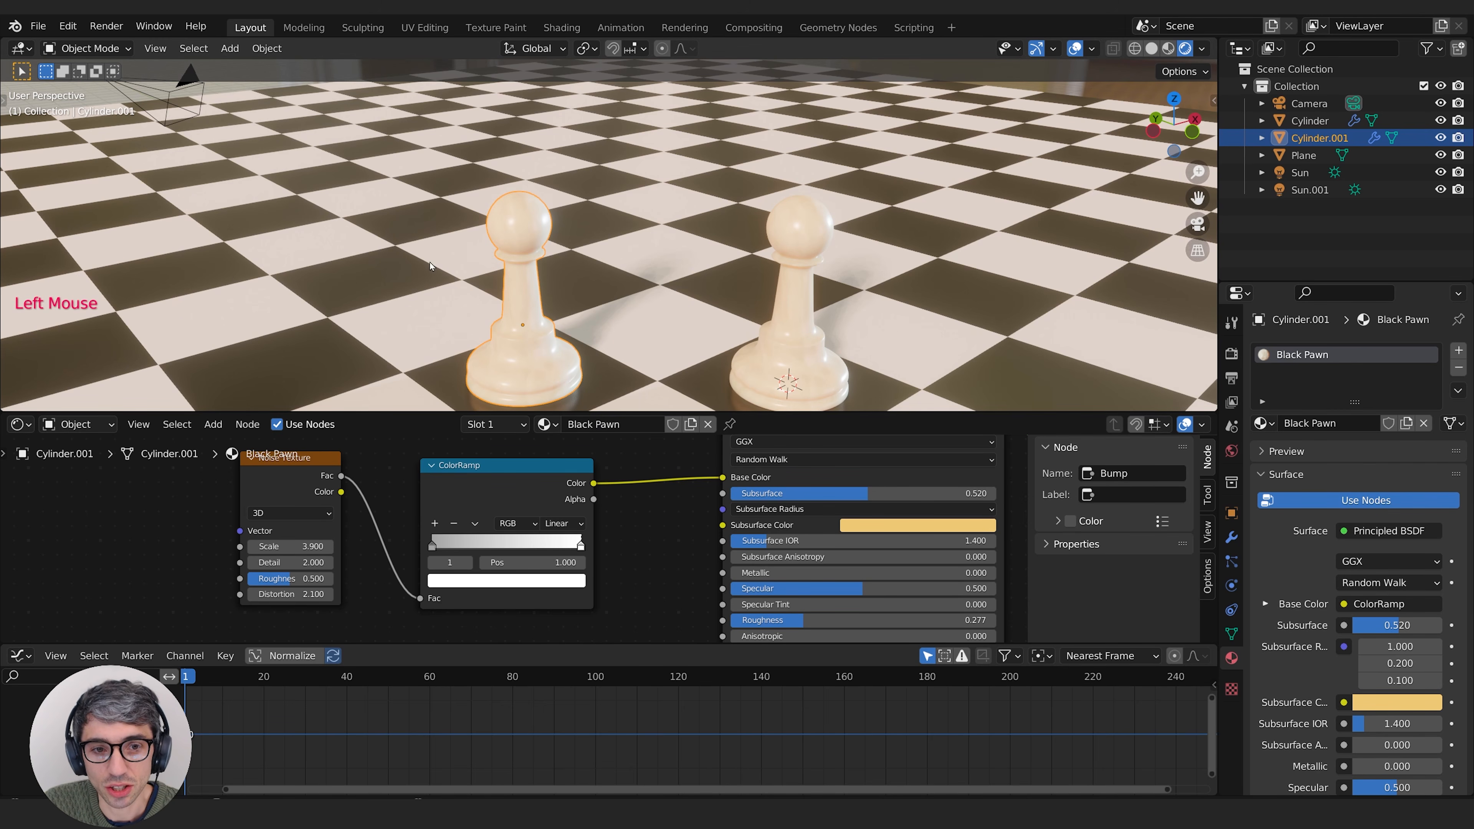
Step: Darken the Black Pawn material's Subsurface Color to near black, with HSV 0.103, 0.523, 0.008
left_click(893, 525)
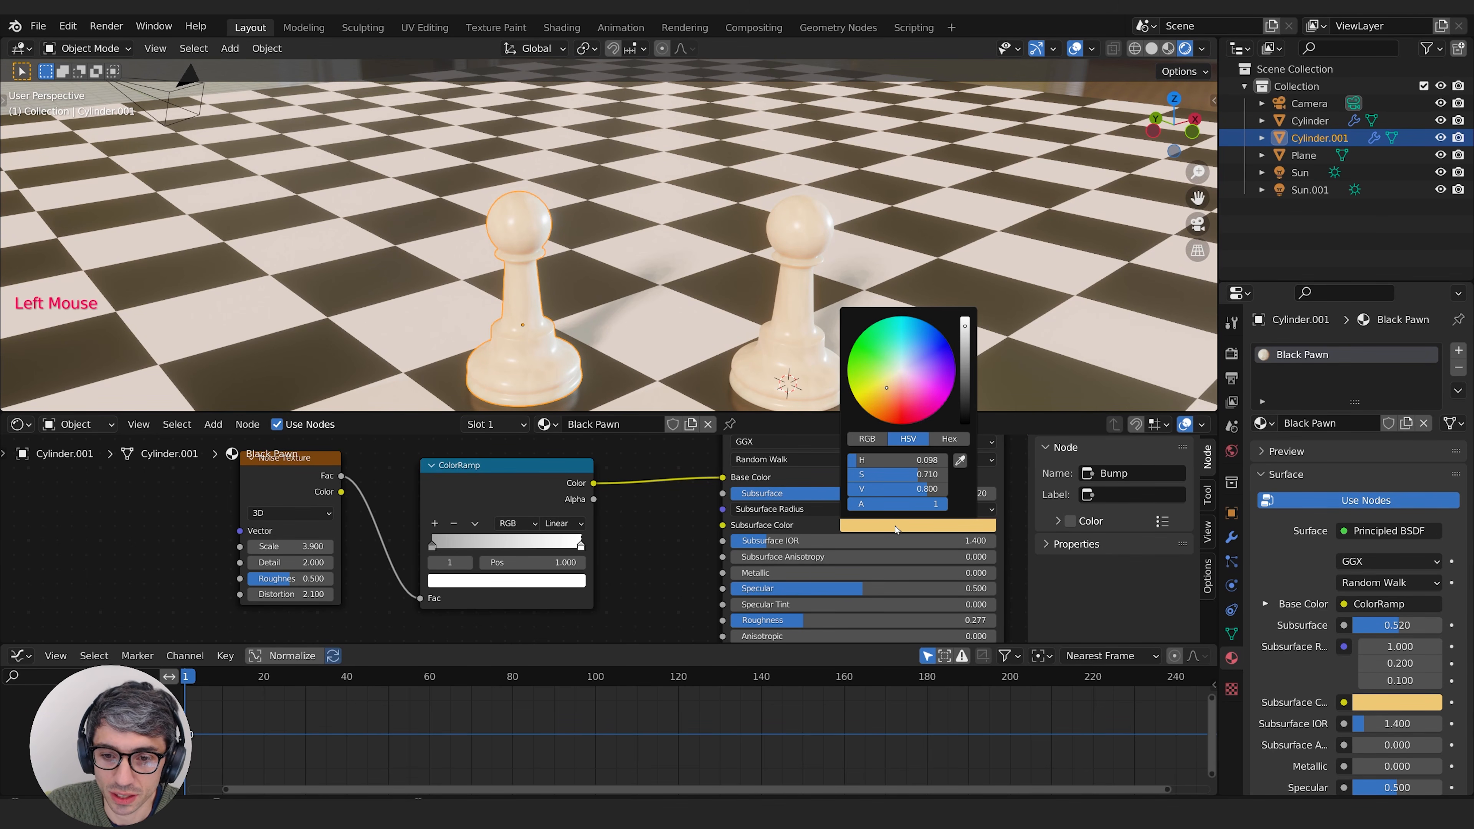
left_click(884, 526)
left_click_drag(966, 340, 964, 414)
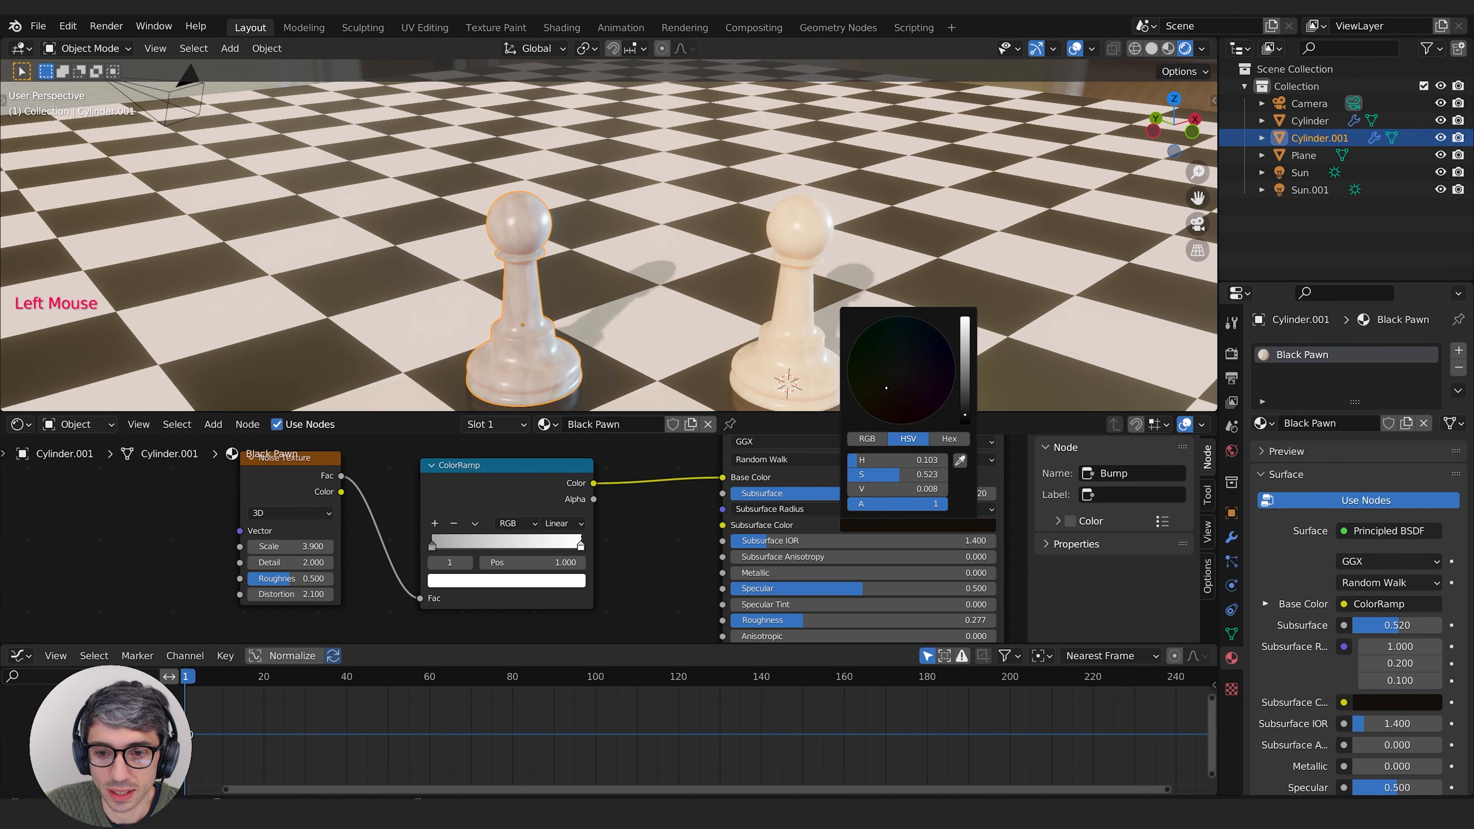
Step: Darken both stops of the Black Pawn material's ColorRamp, making the last one dark grey and the first one black
left_click(572, 552)
left_click(581, 548)
left_click(580, 548)
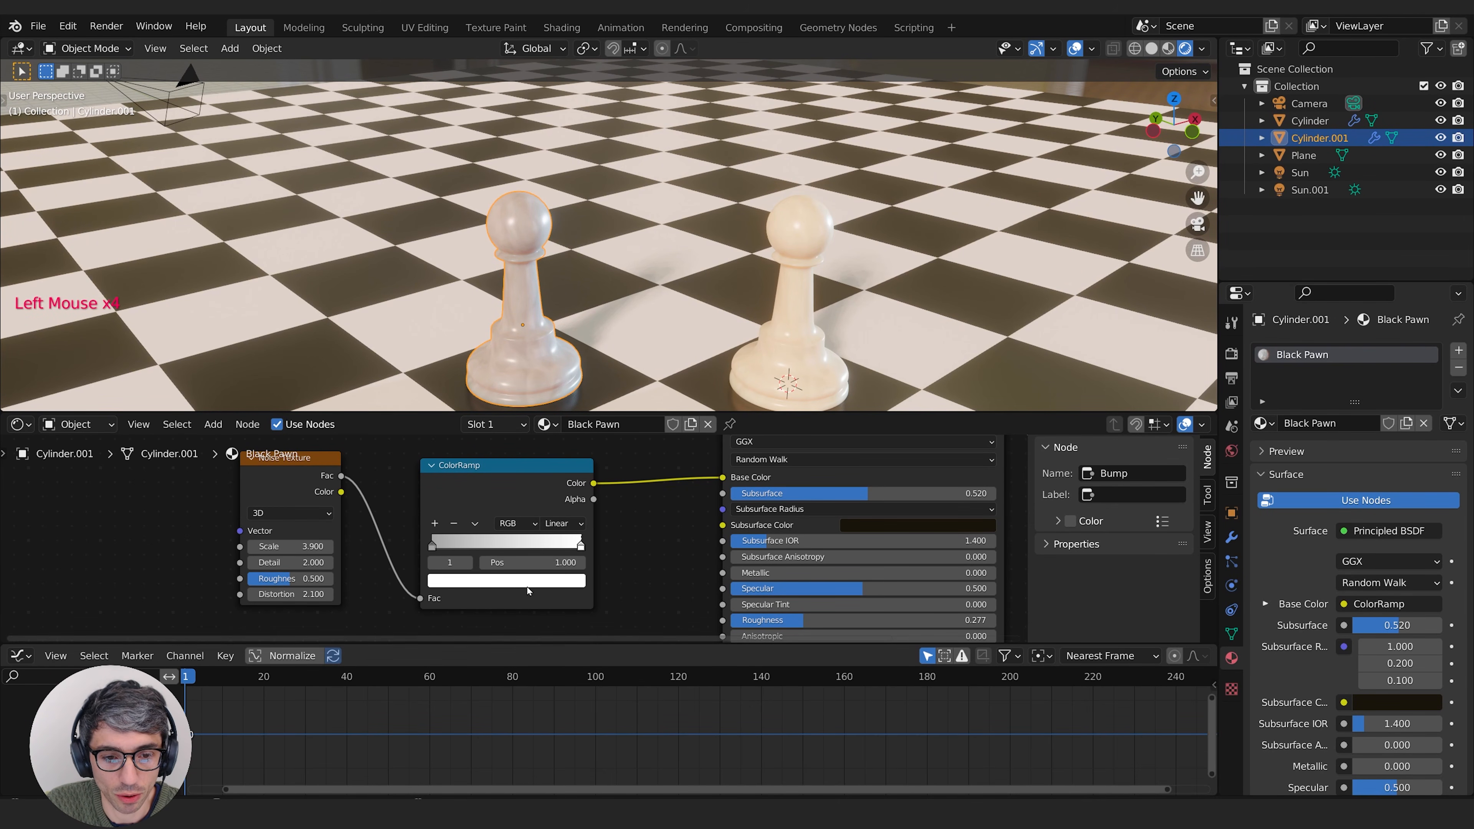
left_click(504, 579)
left_click(553, 474)
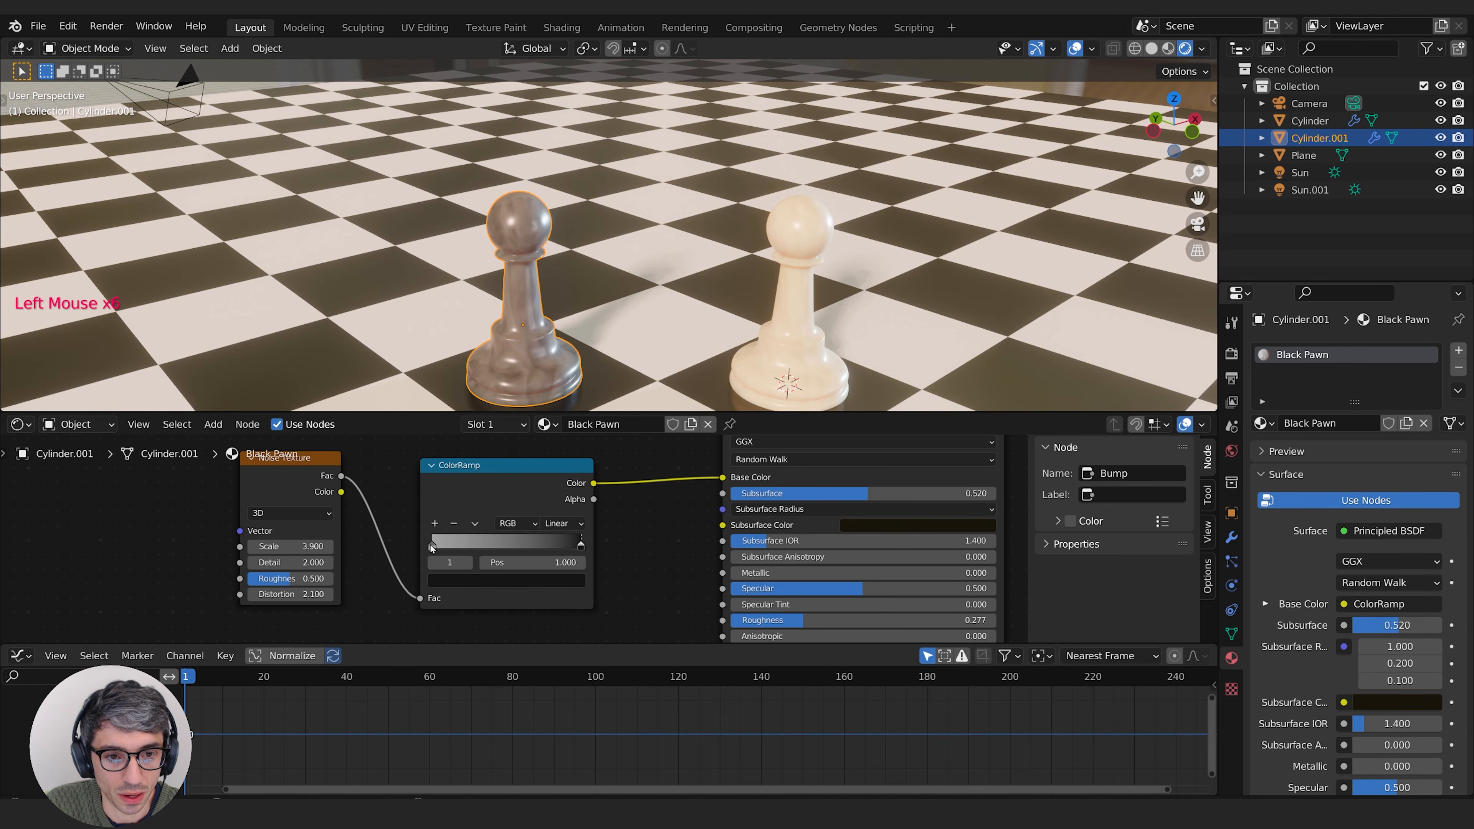
left_click(432, 546)
left_click(505, 579)
left_click(552, 478)
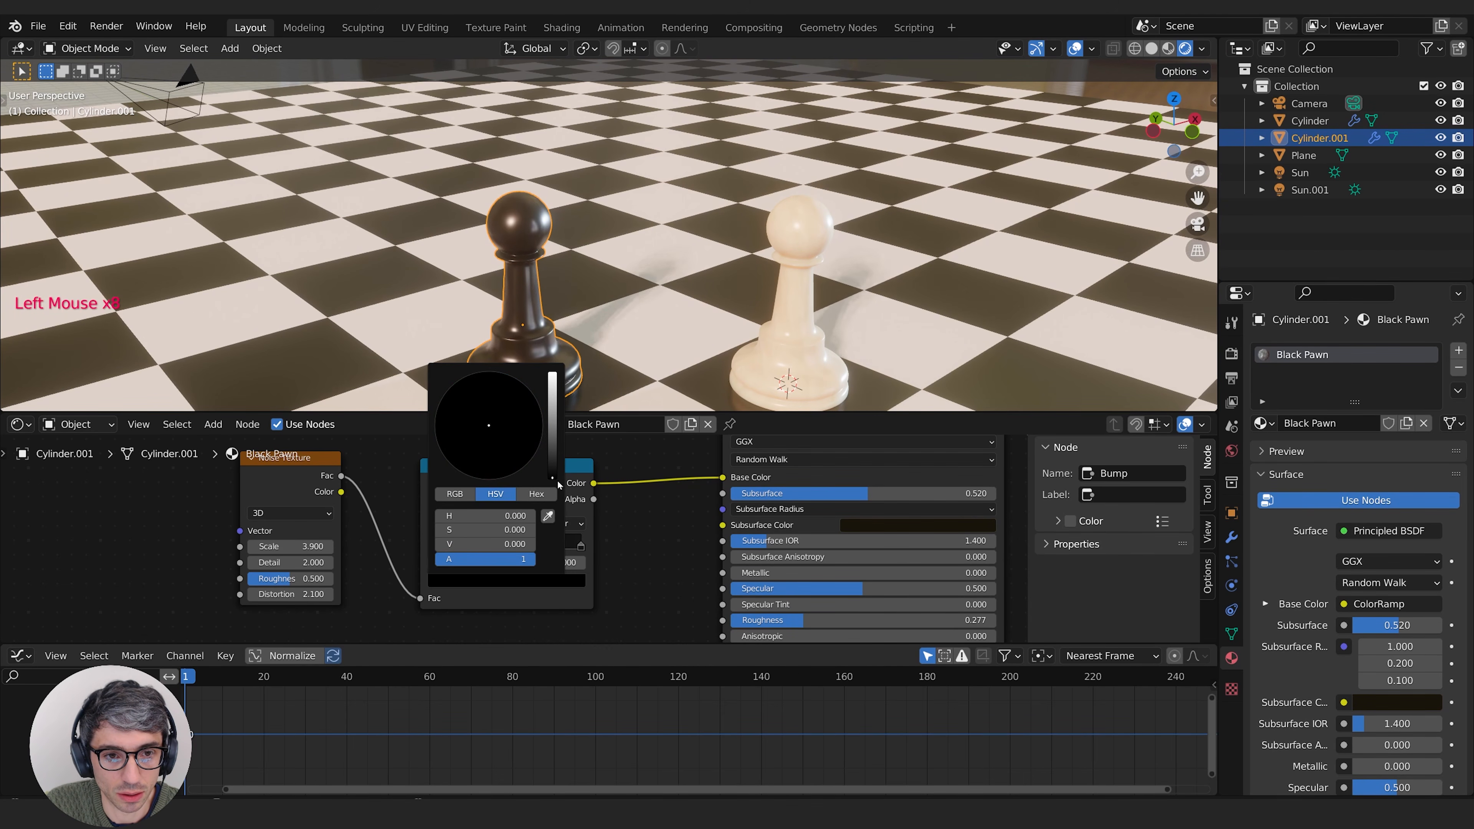
Step: Adjust the last ColorRamp stop to a somewhat lighter dark grey and check the marbling close up on the black pawn
left_click(581, 546)
left_click(522, 579)
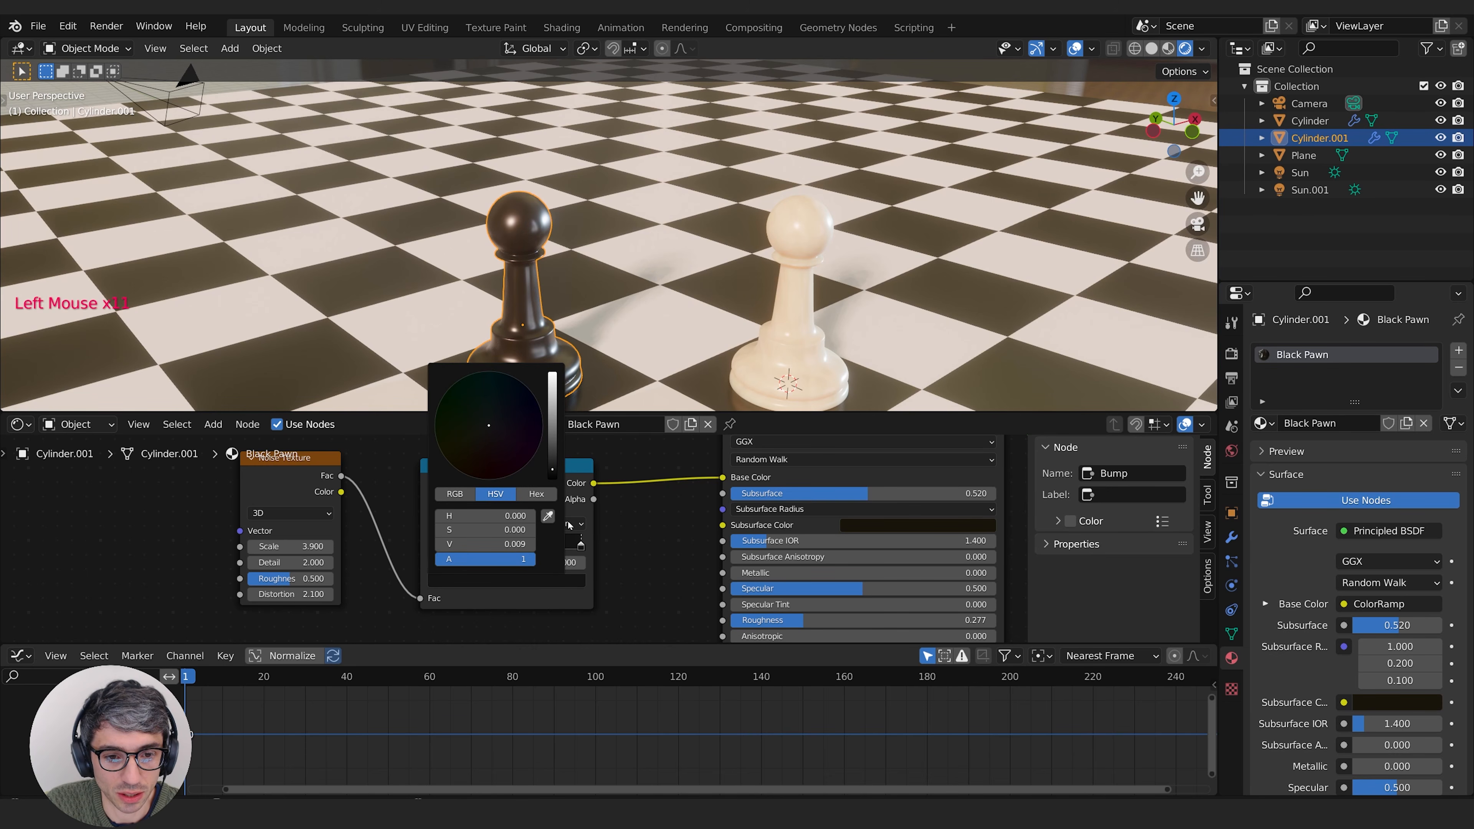
left_click_drag(553, 474, 552, 438)
middle_click_drag(538, 319, 638, 299)
scroll(551, 313, "up", 3)
scroll(677, 293, "up", 2)
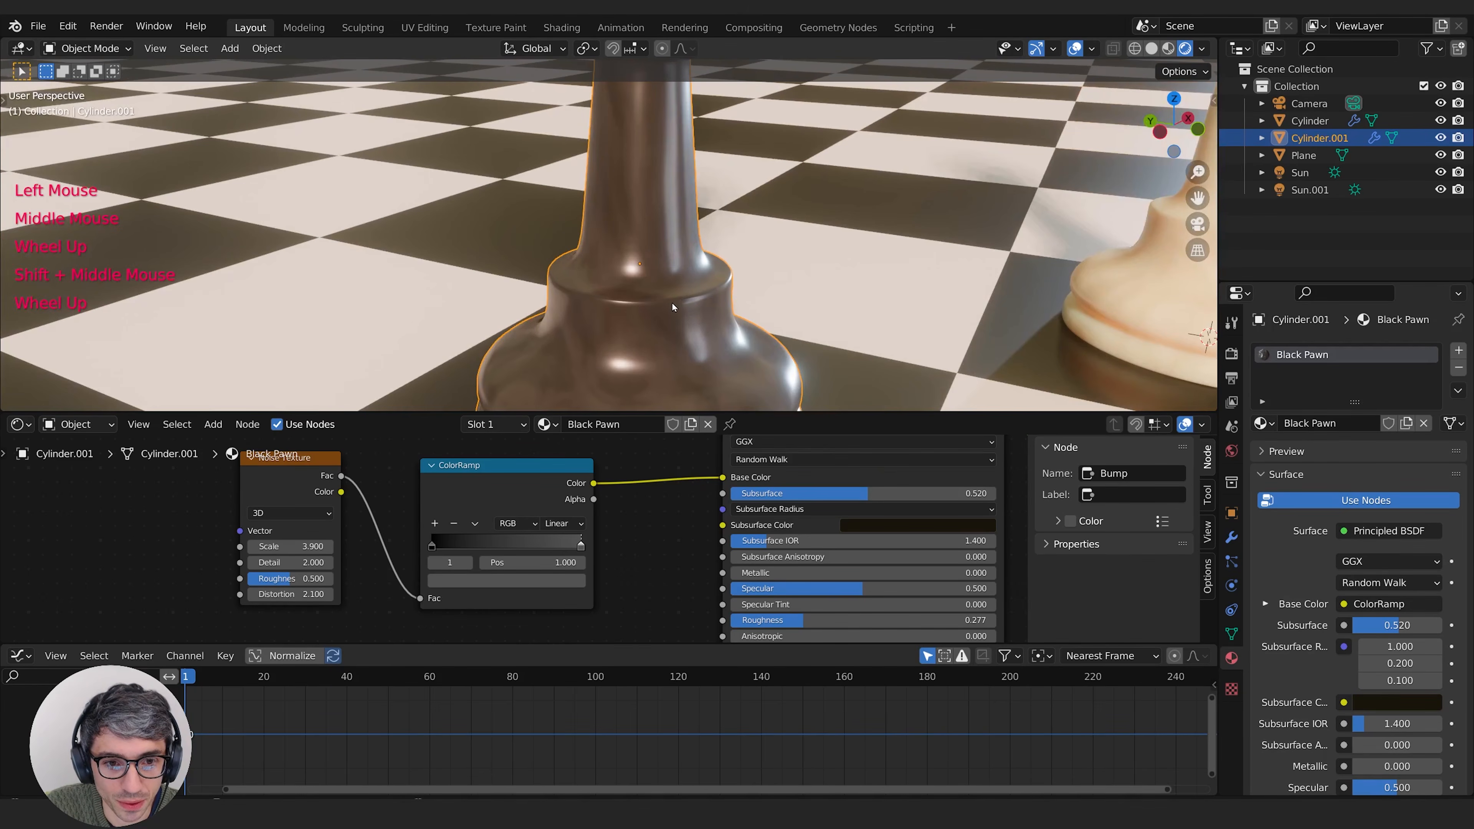
scroll(673, 307, "down", 4)
Step: Switch the Shader Editor area back to the Timeline and give the 3D viewport more height
left_click(18, 424)
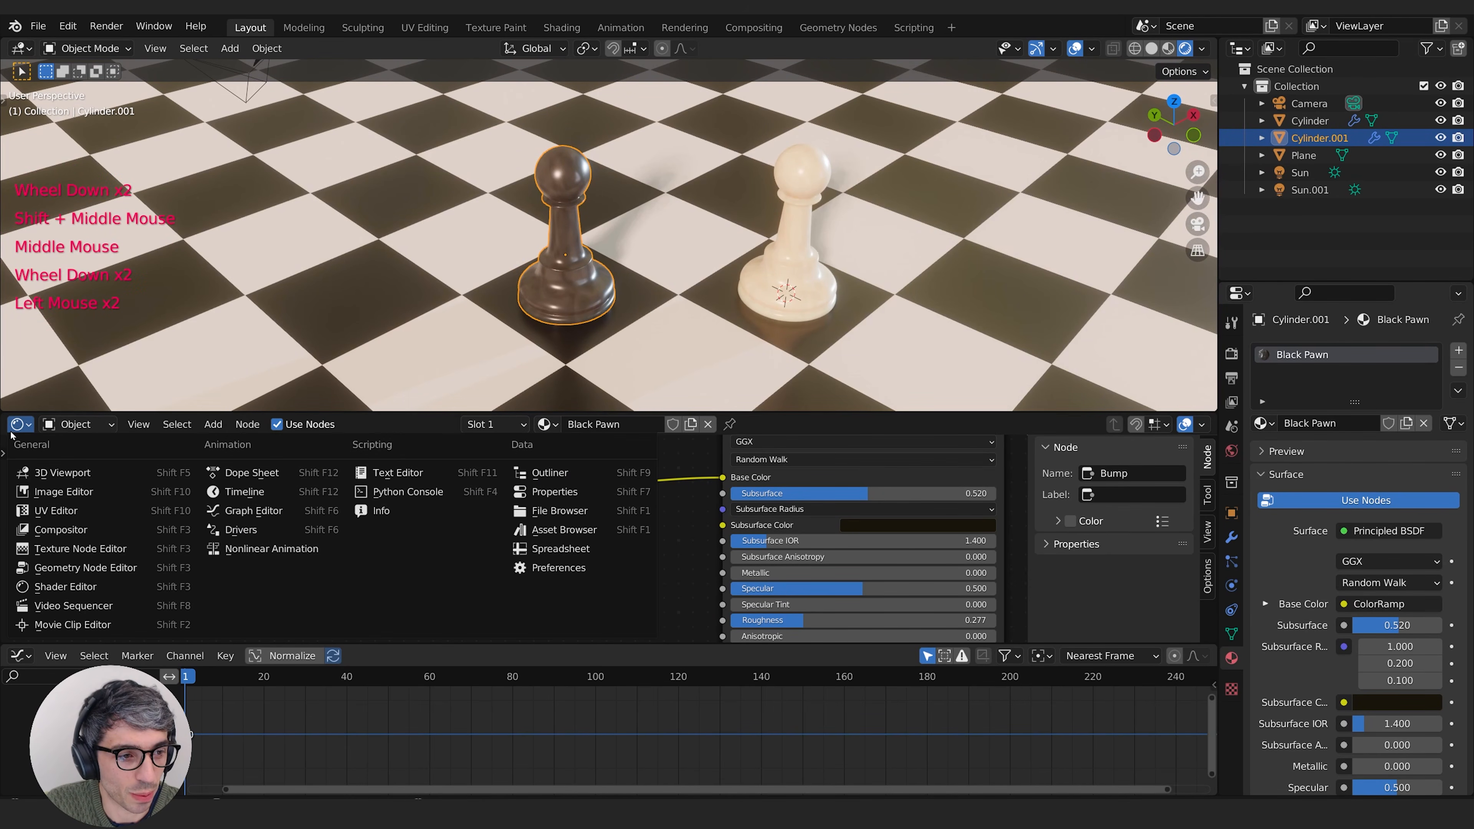
left_click(282, 492)
left_click_drag(744, 412, 744, 454)
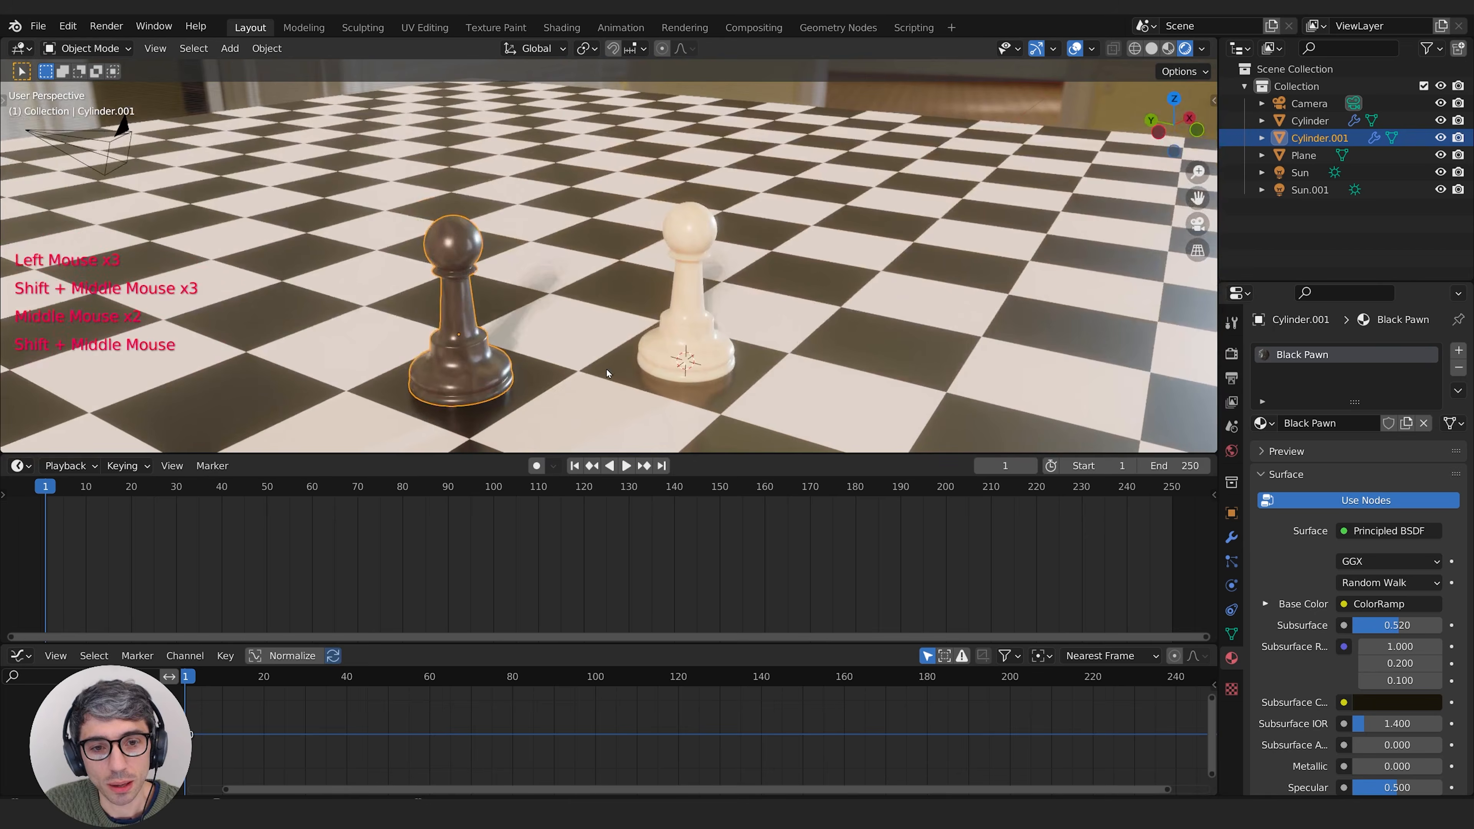
Step: Lift the white pawn about 2.3 m straight up along the Z axis
middle_click_drag(609, 372, 629, 351)
mouse_move(630, 351)
middle_mouse_down("shift")
mouse_move(650, 352)
mouse_move(612, 360)
middle_mouse_up("shift")
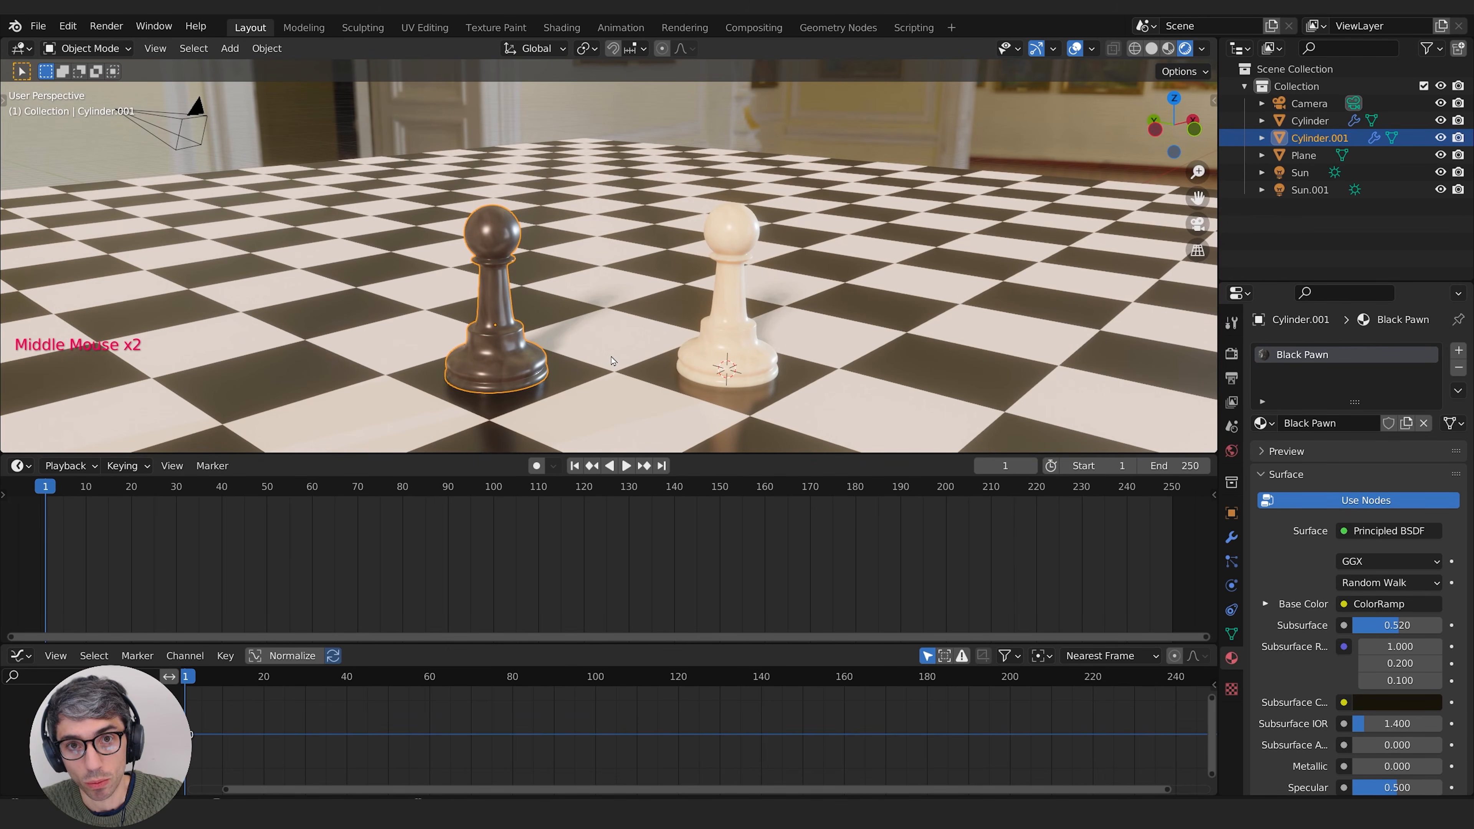
middle_click_drag(733, 289, 730, 299, "shift")
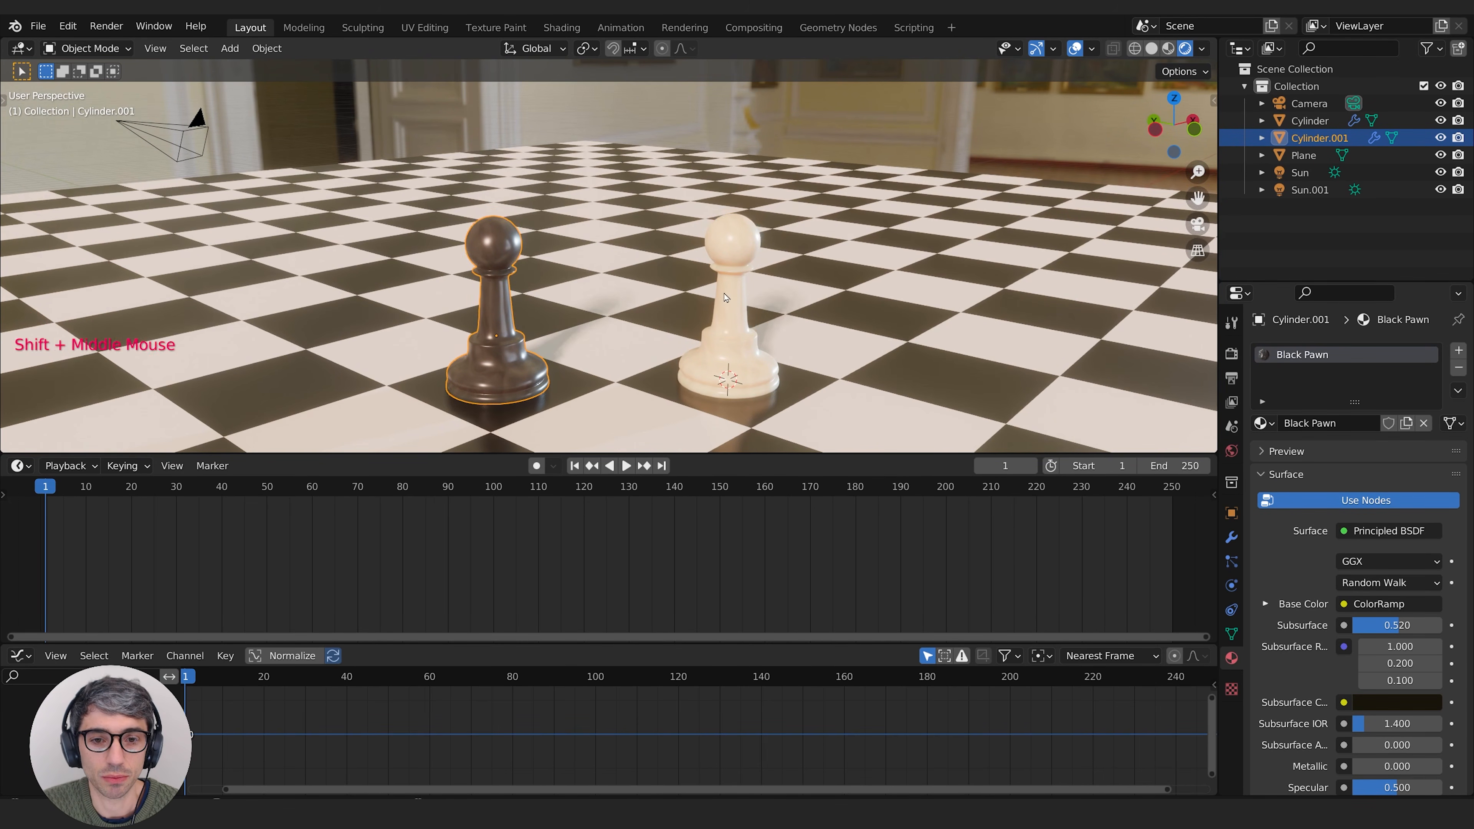
left_click(730, 298)
key("g")
key("z")
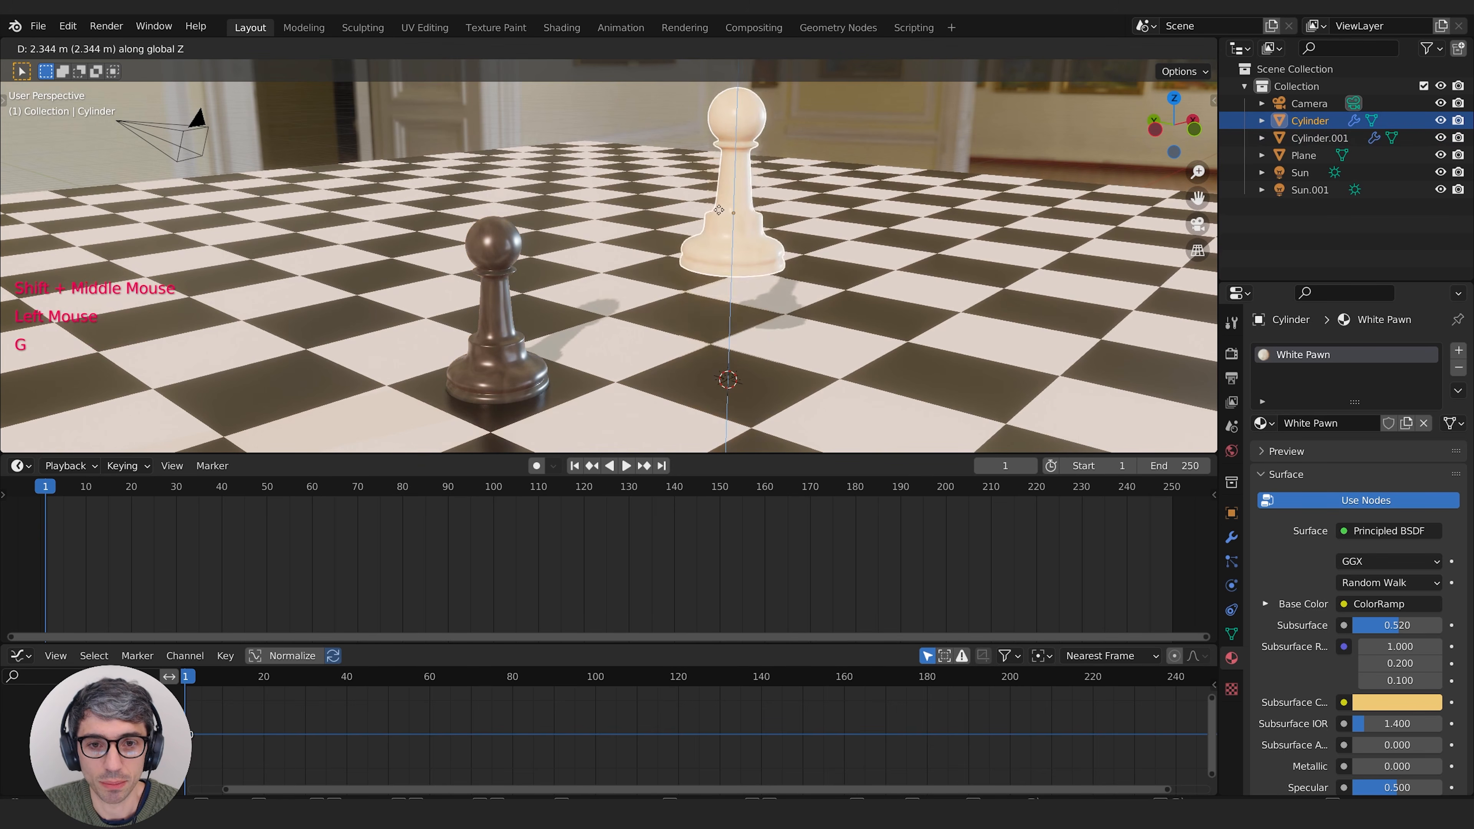
left_click(728, 204)
middle_click_drag(729, 204, 721, 229, "shift")
Step: View the pawns from a low angle and rotate the raised white pawn about 102 degrees
middle_click_drag(772, 285, 743, 262)
key("r")
left_click(849, 250)
left_click(495, 320)
key("r")
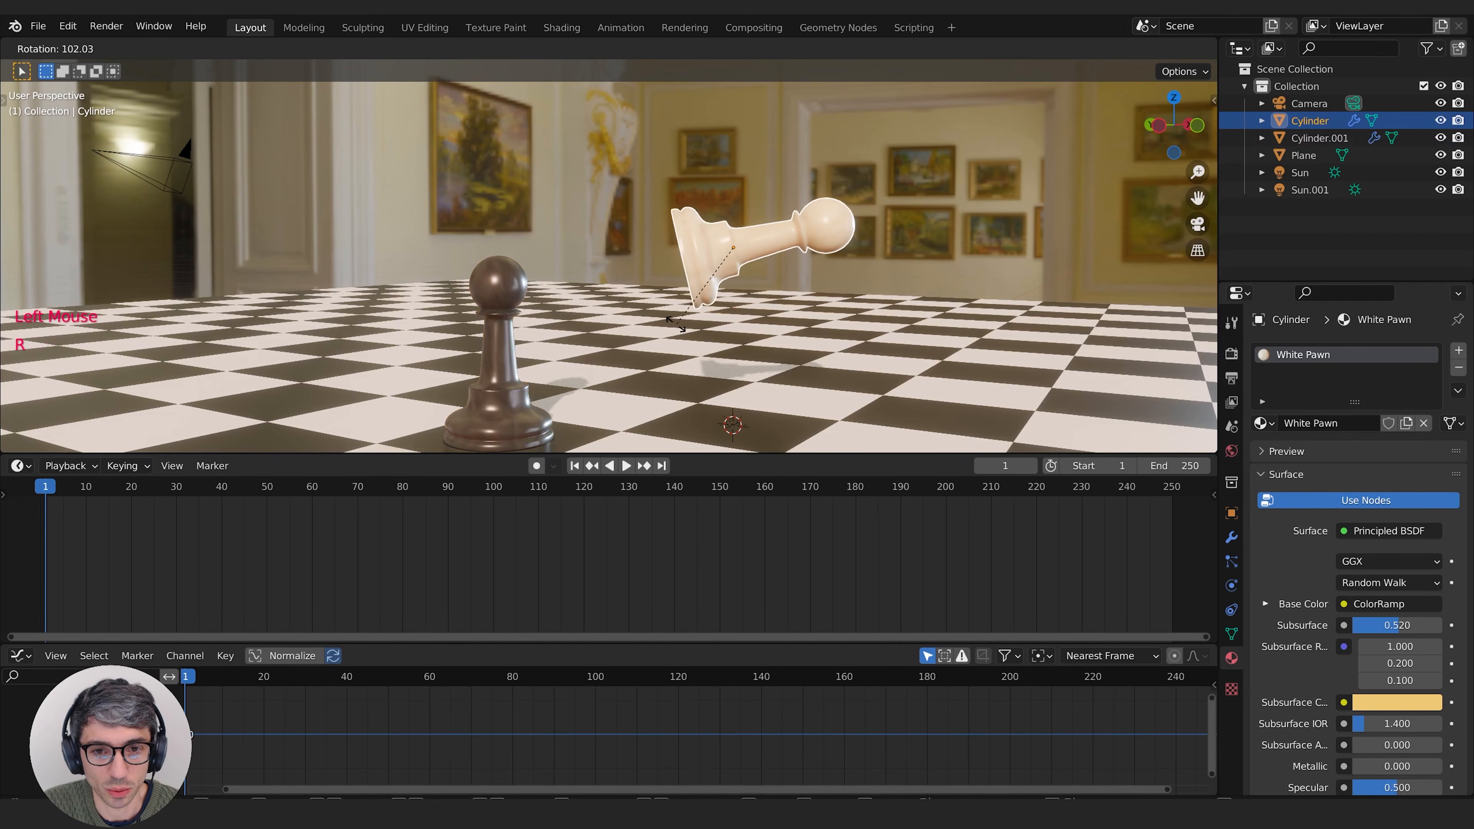
left_click(584, 316)
Step: Tilt the black pawn and move it up into the air away from the board
key("r")
left_click(519, 277)
key("g")
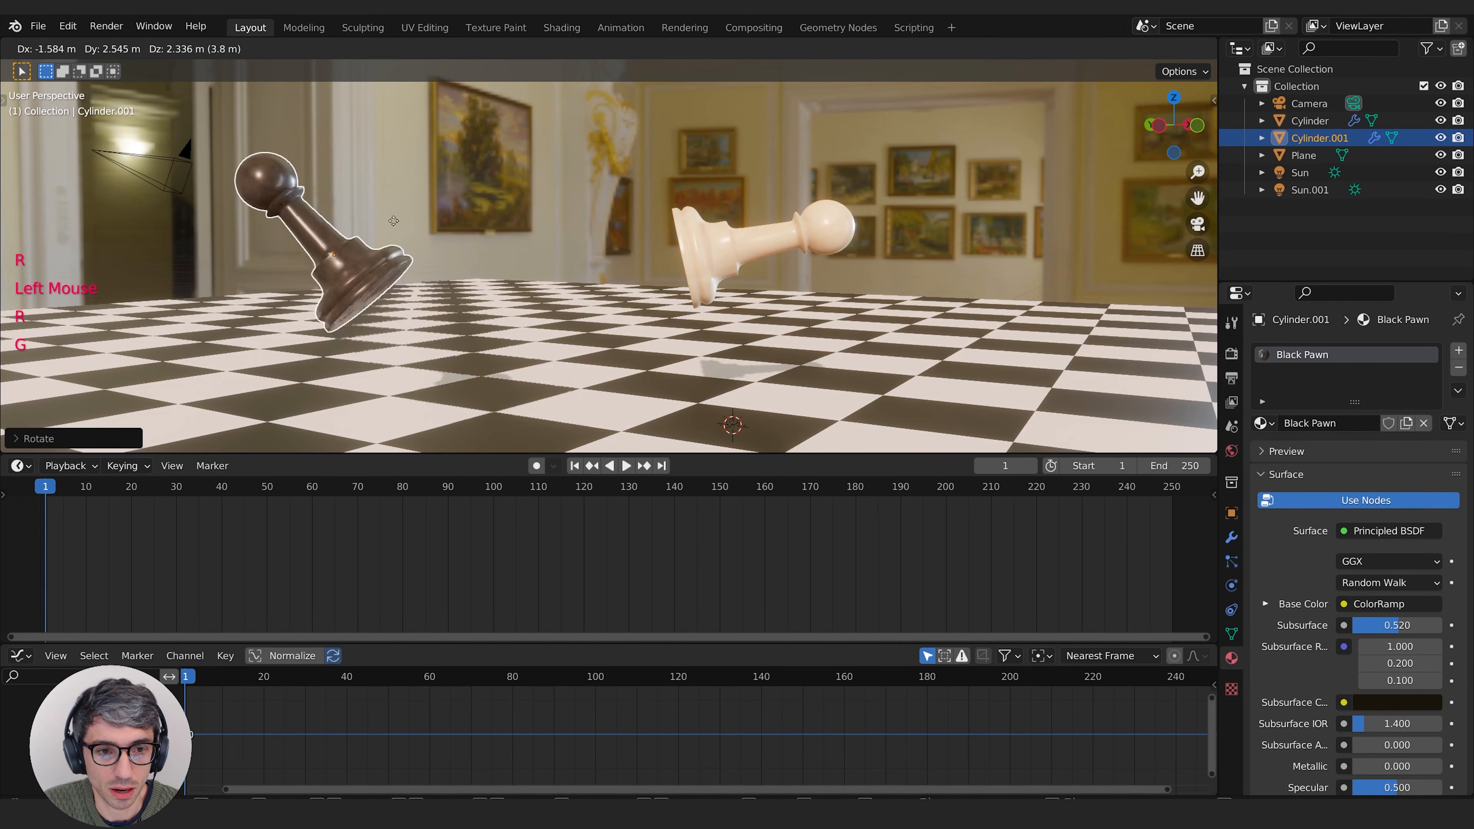
left_click(287, 110)
middle_click_drag(700, 366, 731, 371)
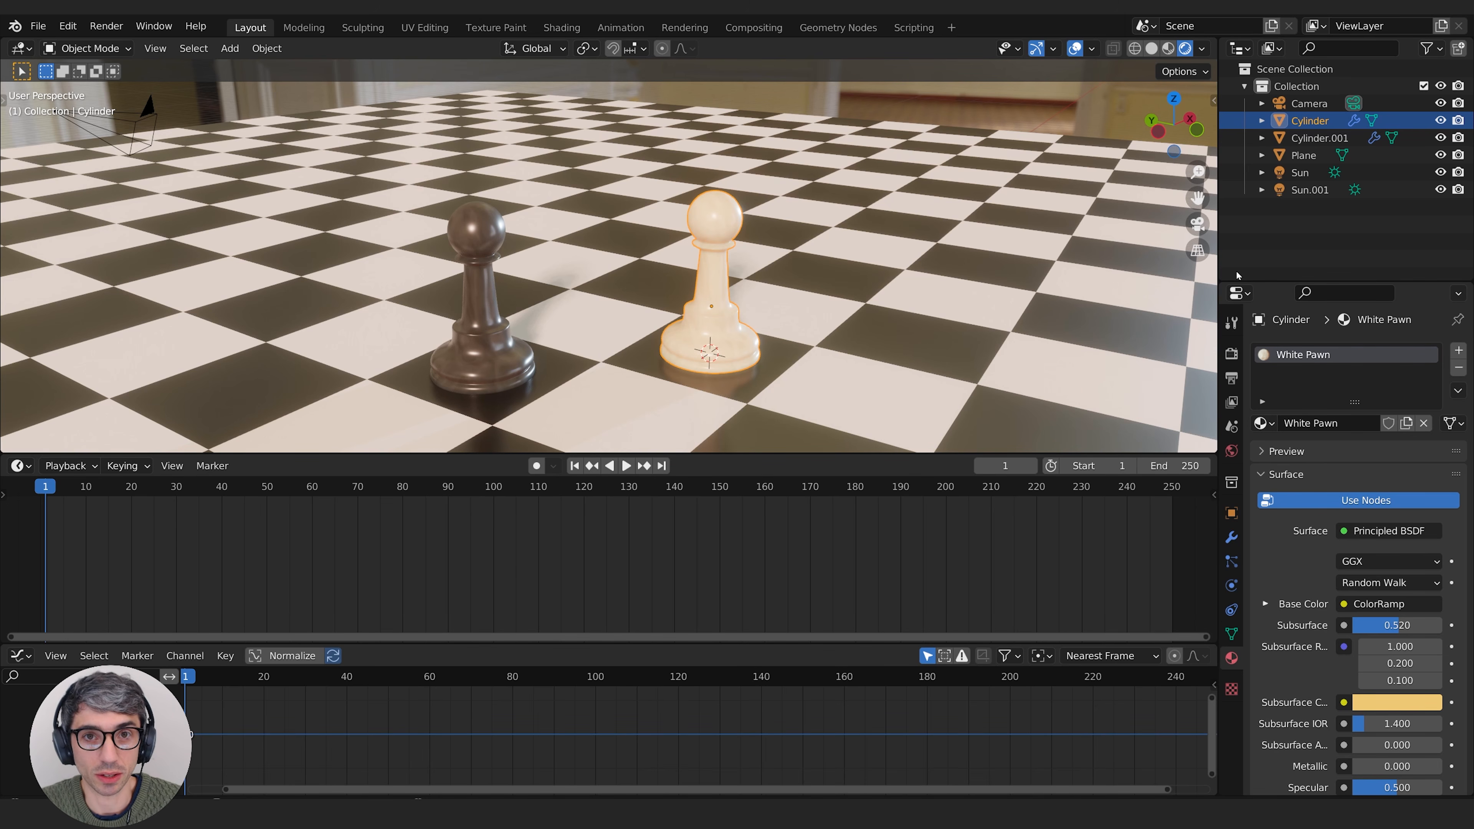
Step: Select the camera, look through it and lock the camera to the view
left_click(1312, 103)
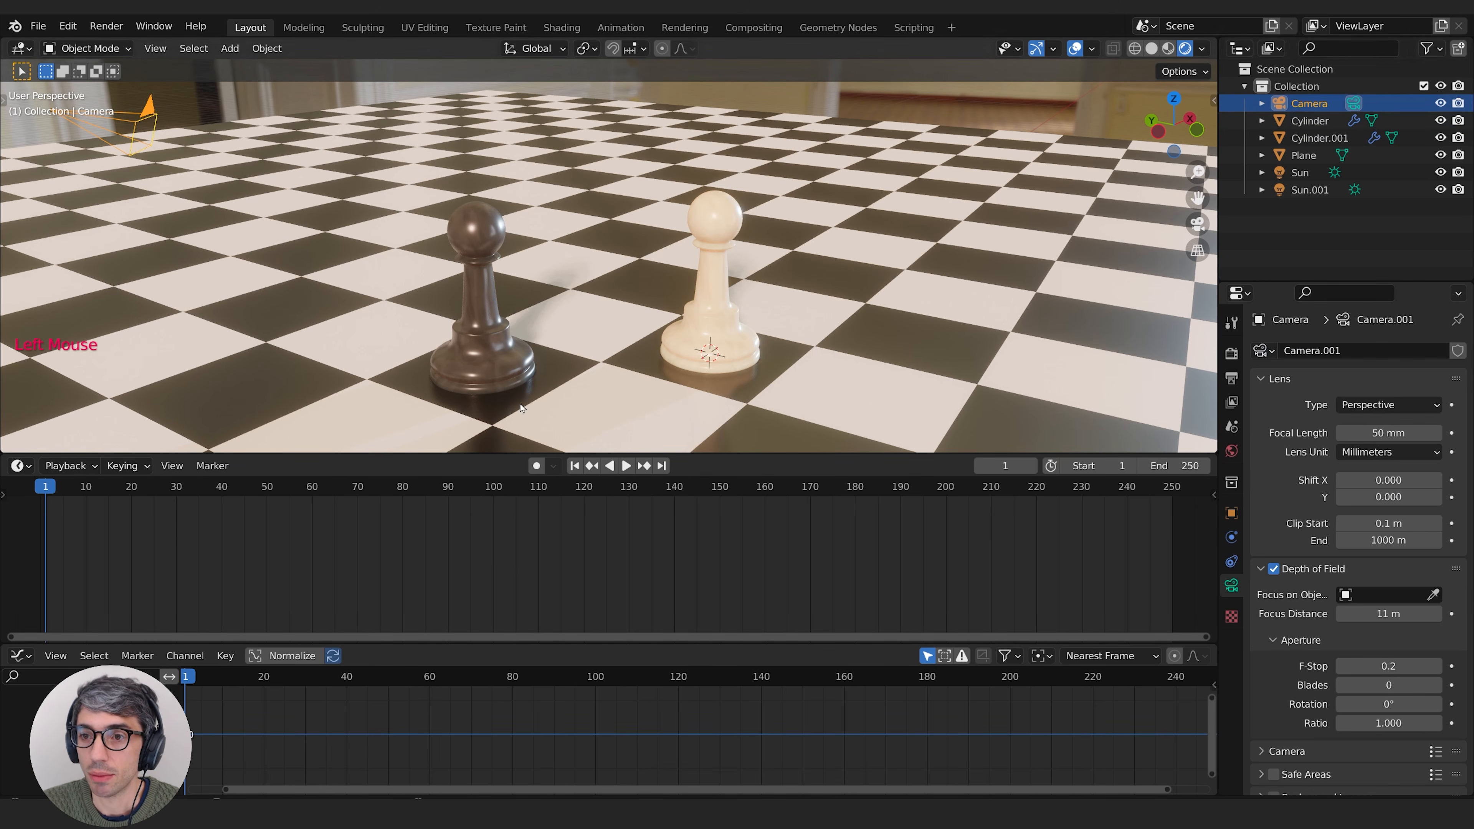
key("KP_0")
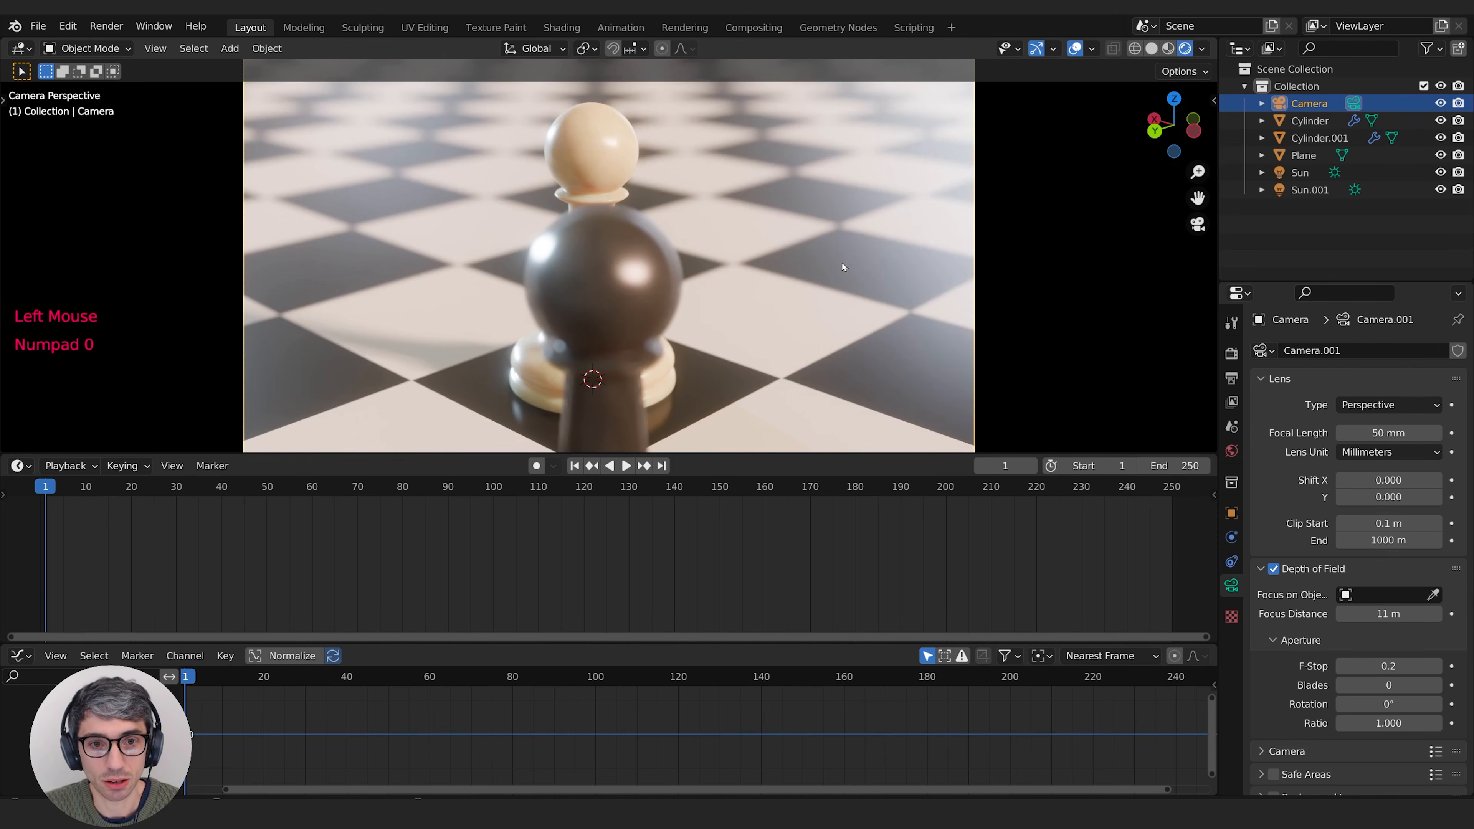
left_click(1213, 101)
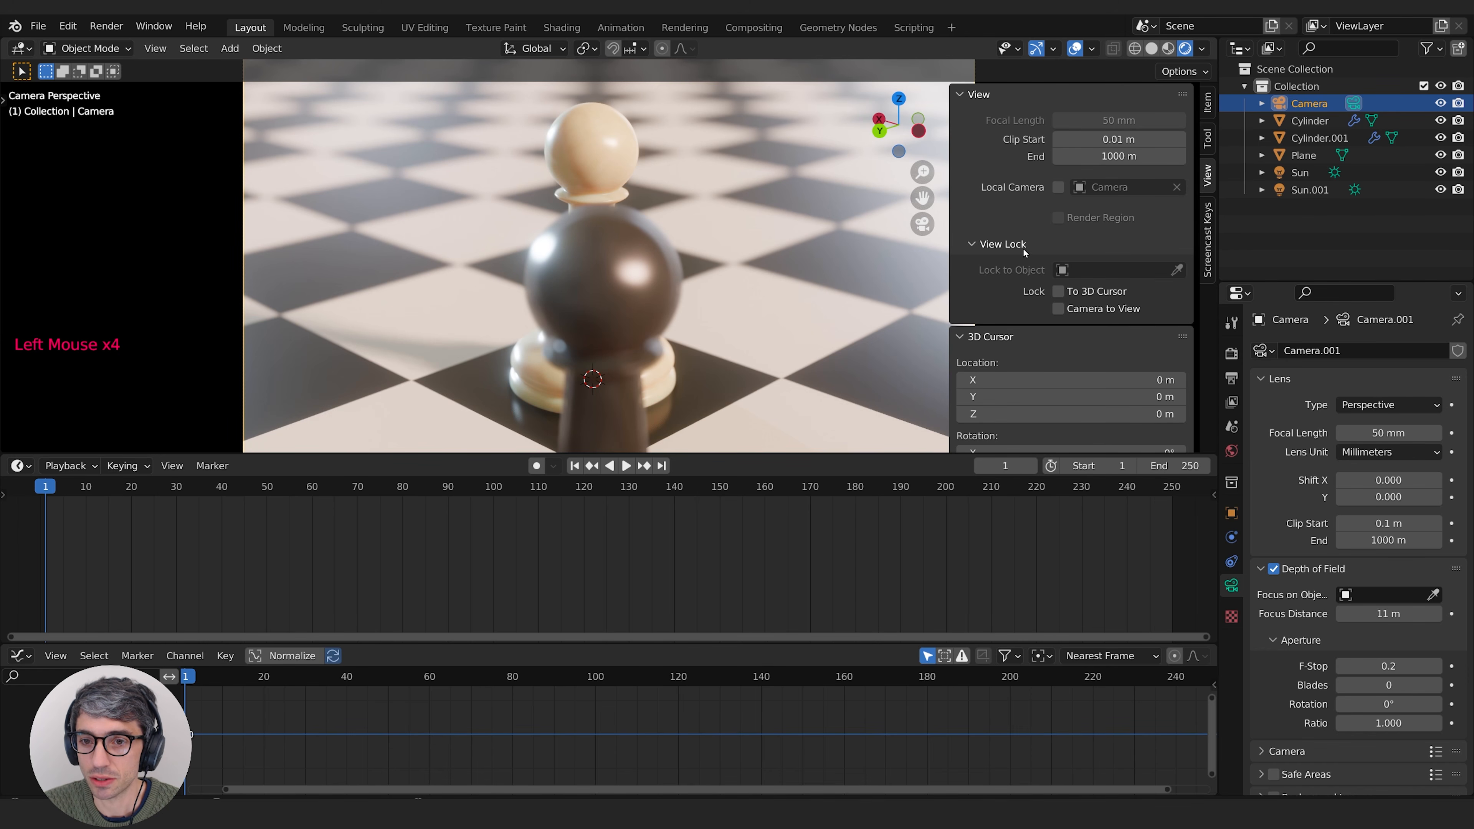
left_click(980, 243)
left_click(979, 243)
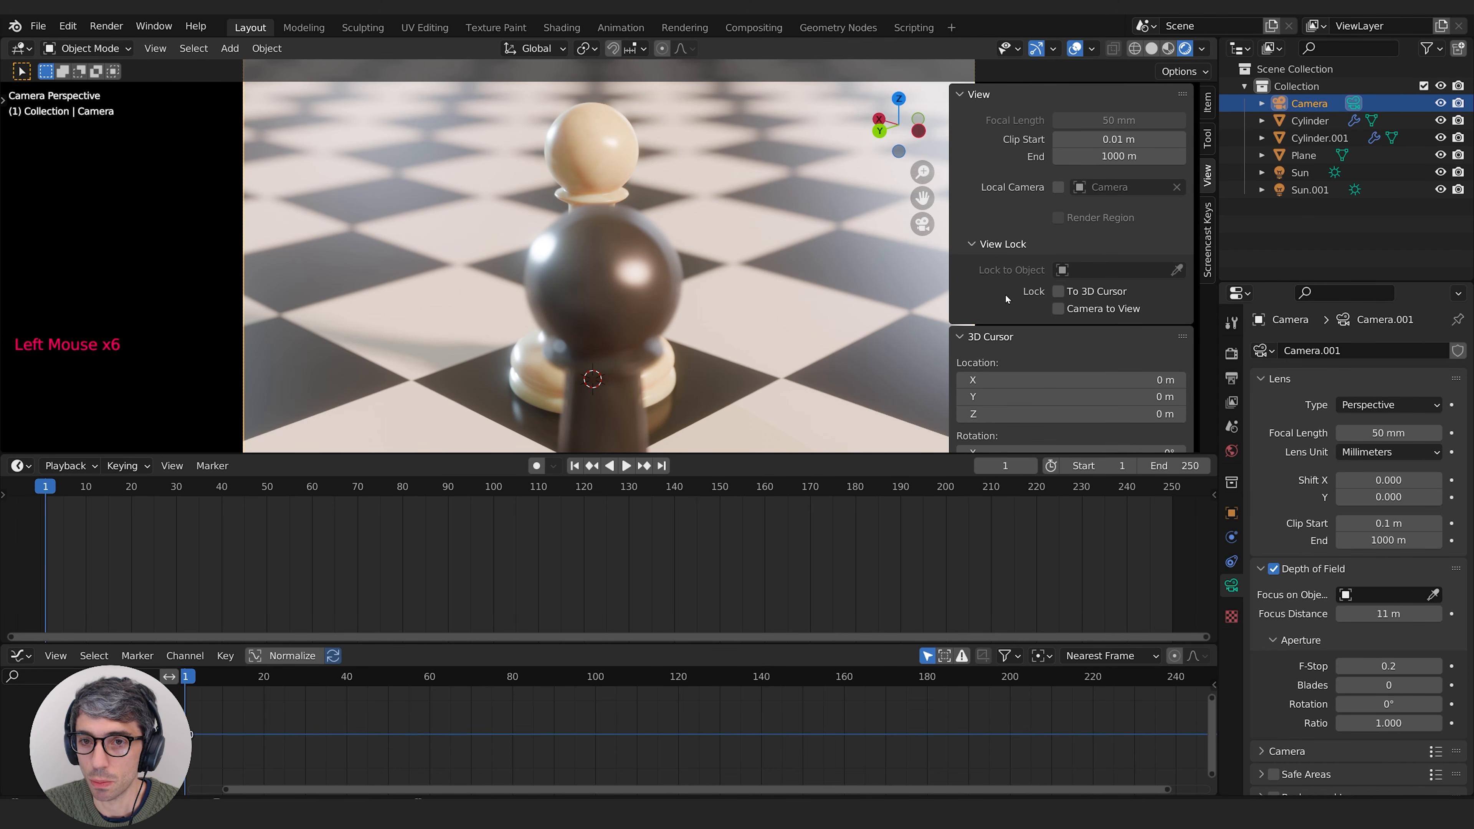
left_click(956, 95)
left_click(1133, 94)
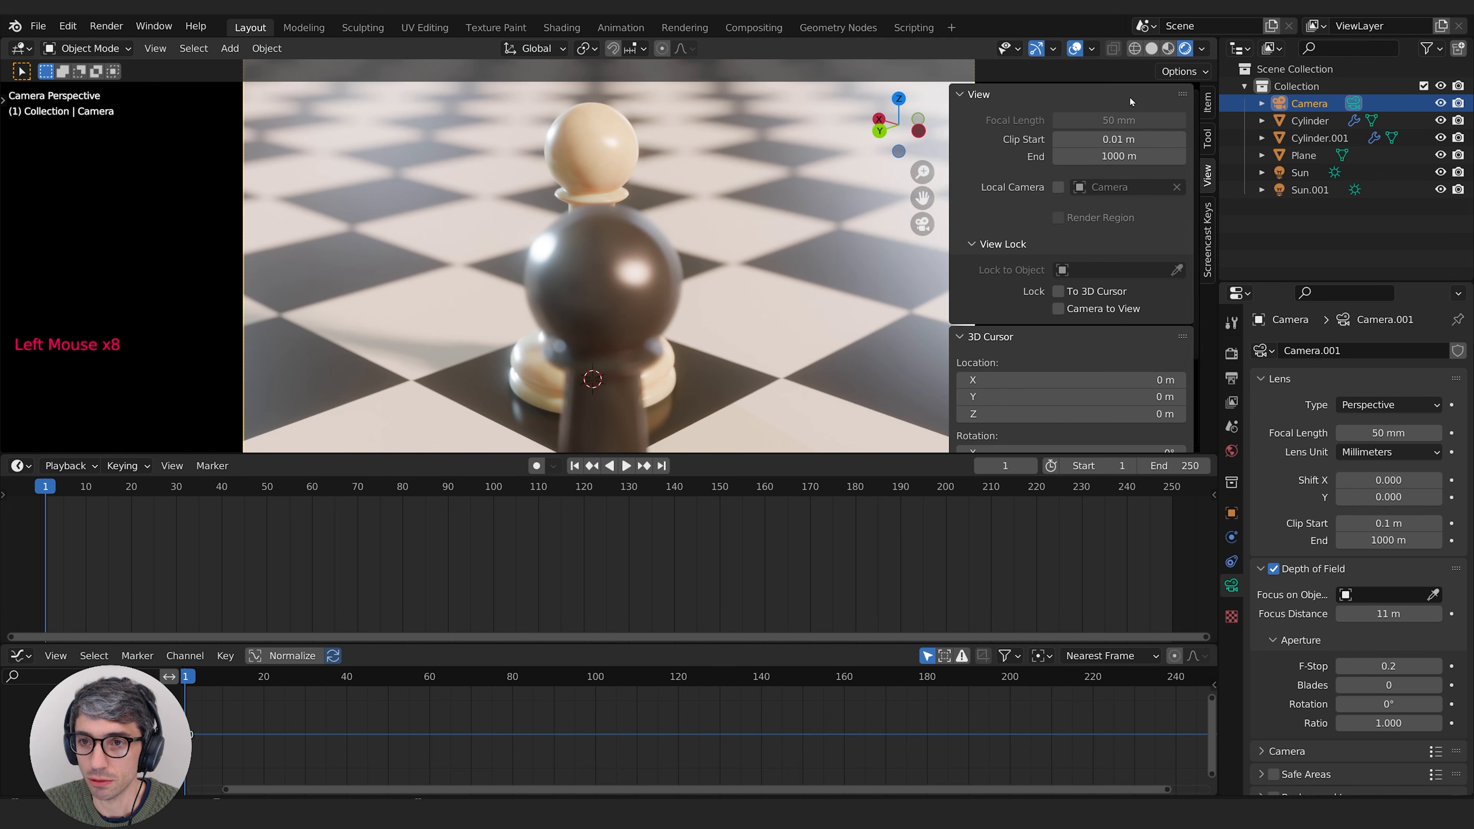
left_click(1059, 309)
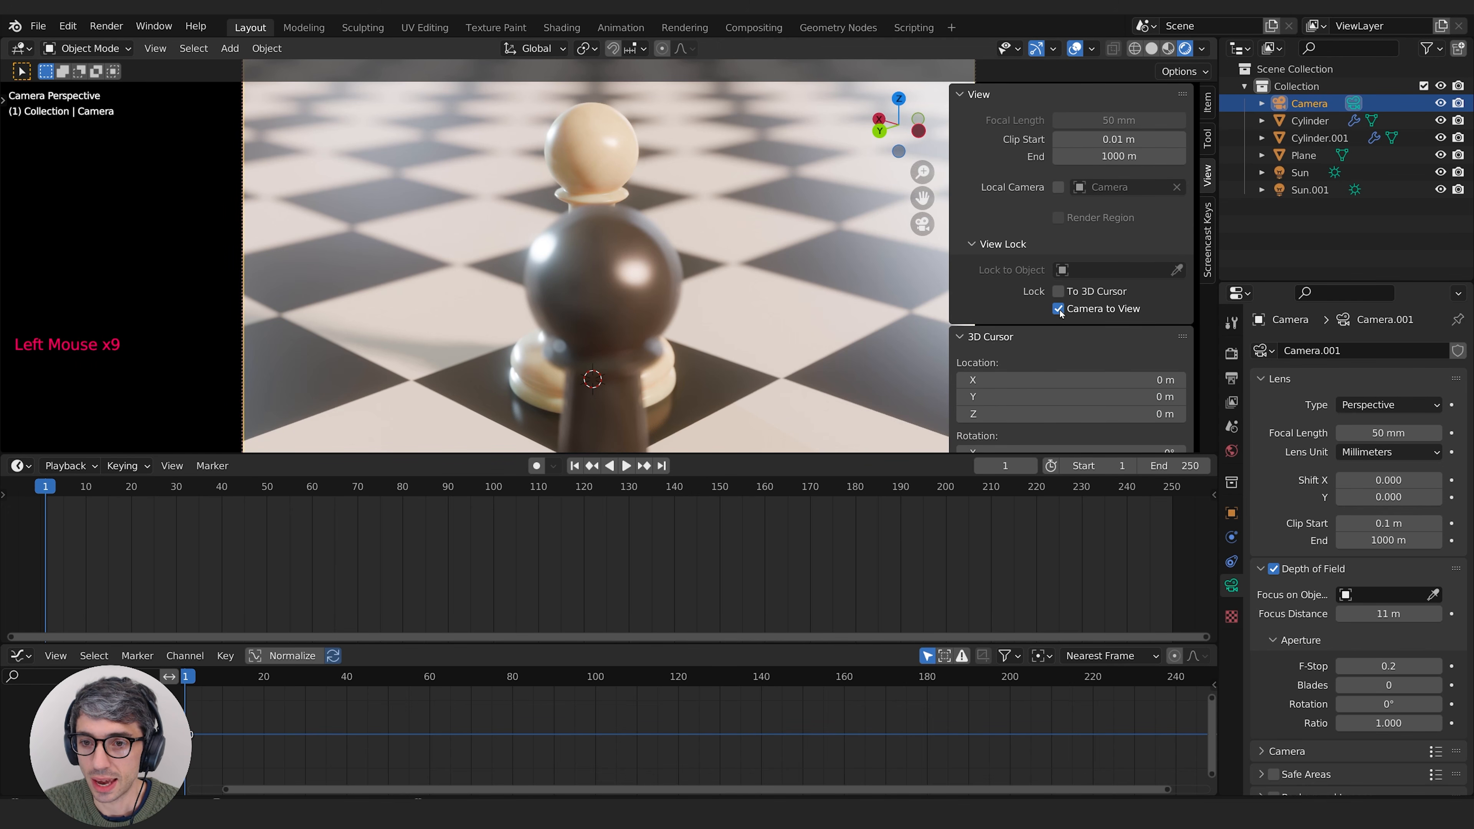
left_click_drag(950, 268, 1224, 239)
Step: Reframe the camera so that the black and white pawns stand side by side in the shot
middle_click_drag(825, 268, 602, 297)
scroll(638, 243, "down", 2)
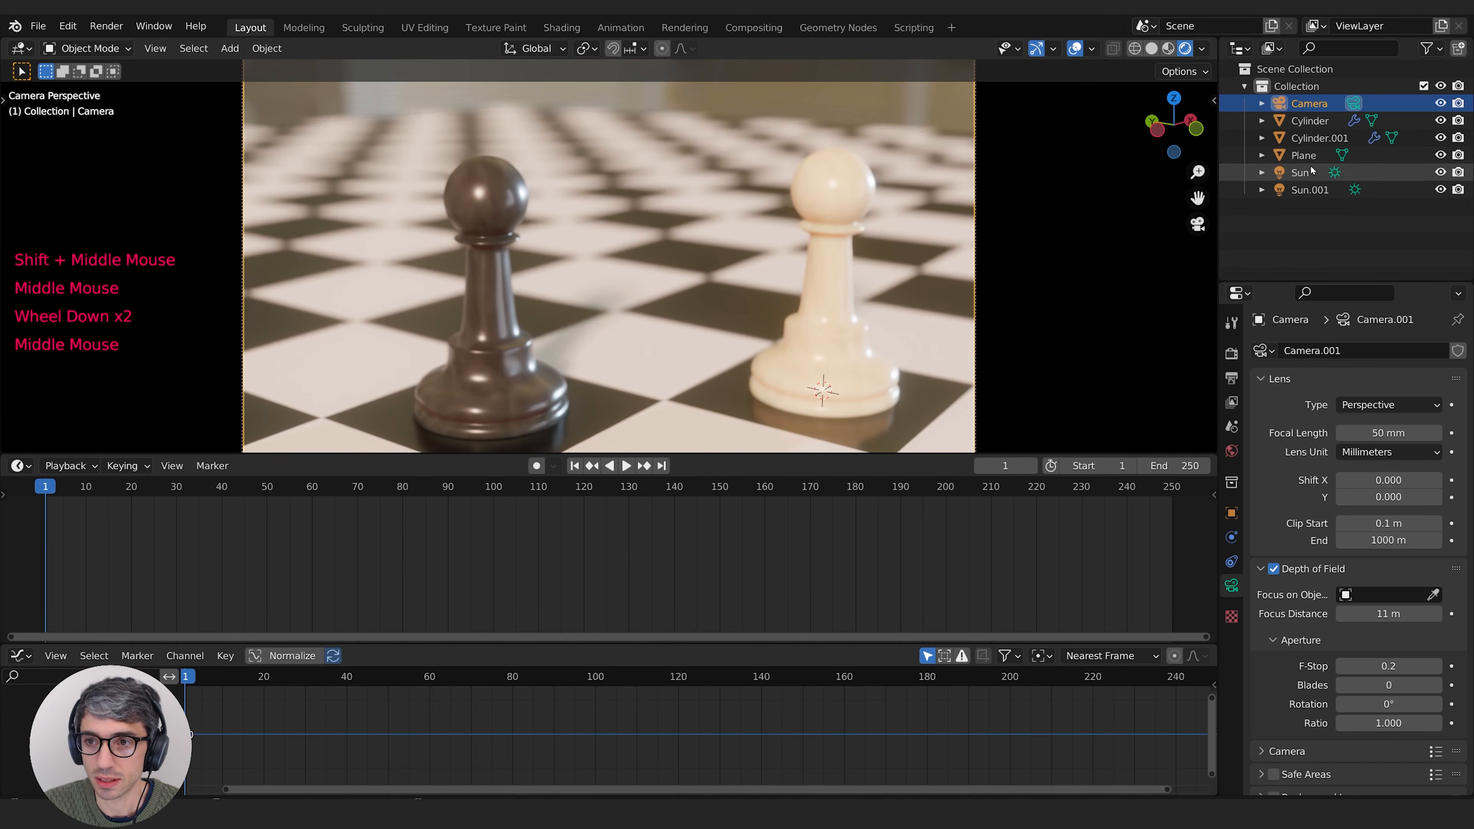
middle_click_drag(638, 244, 676, 225)
mouse_move(676, 225)
middle_mouse_down()
mouse_move(815, 227)
mouse_move(687, 214)
mouse_move(667, 235)
middle_mouse_up()
scroll(816, 228, "down", 2)
scroll(667, 235, "up", 1)
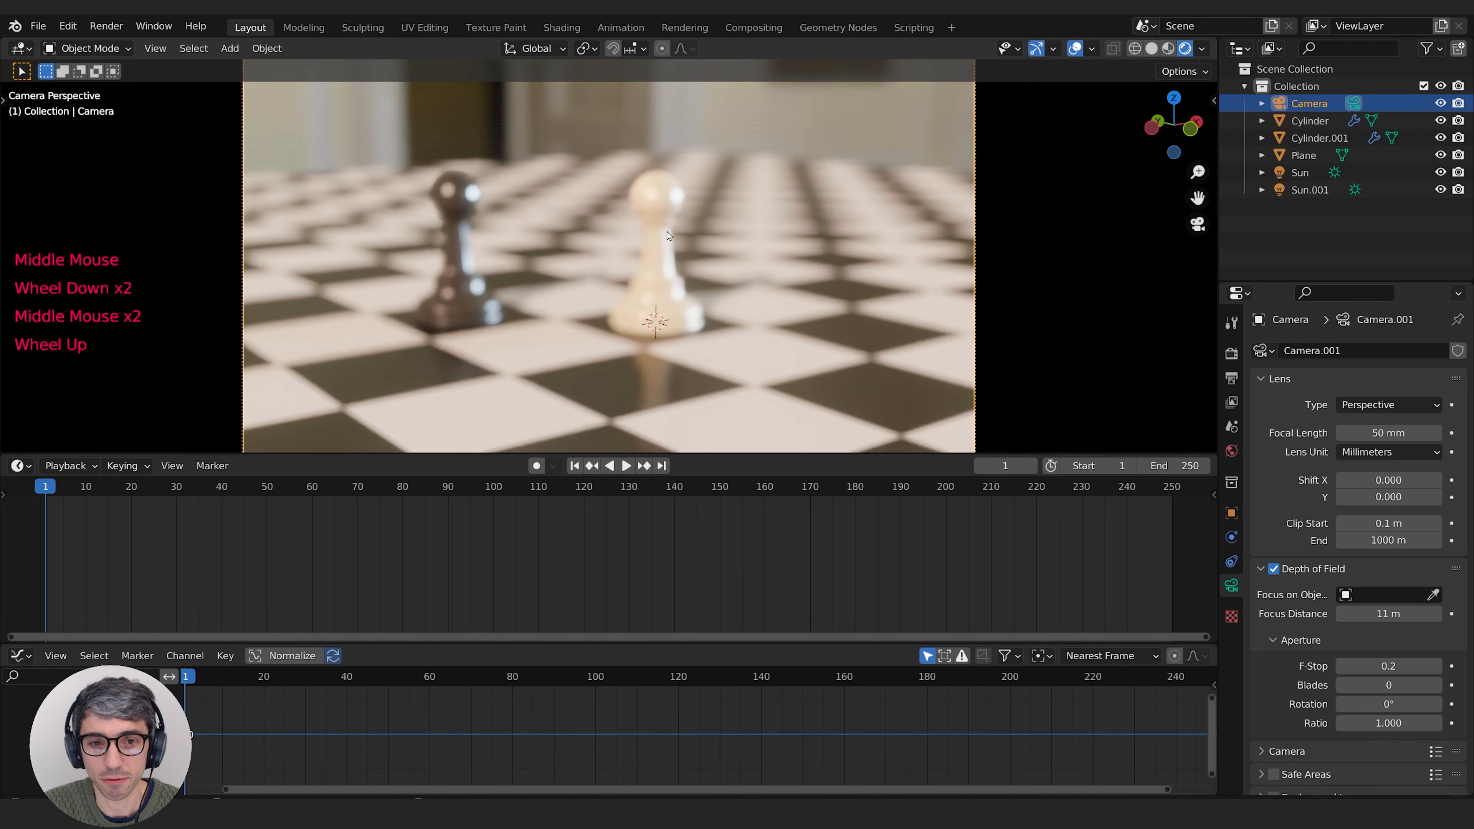
scroll(667, 235, "up", 2)
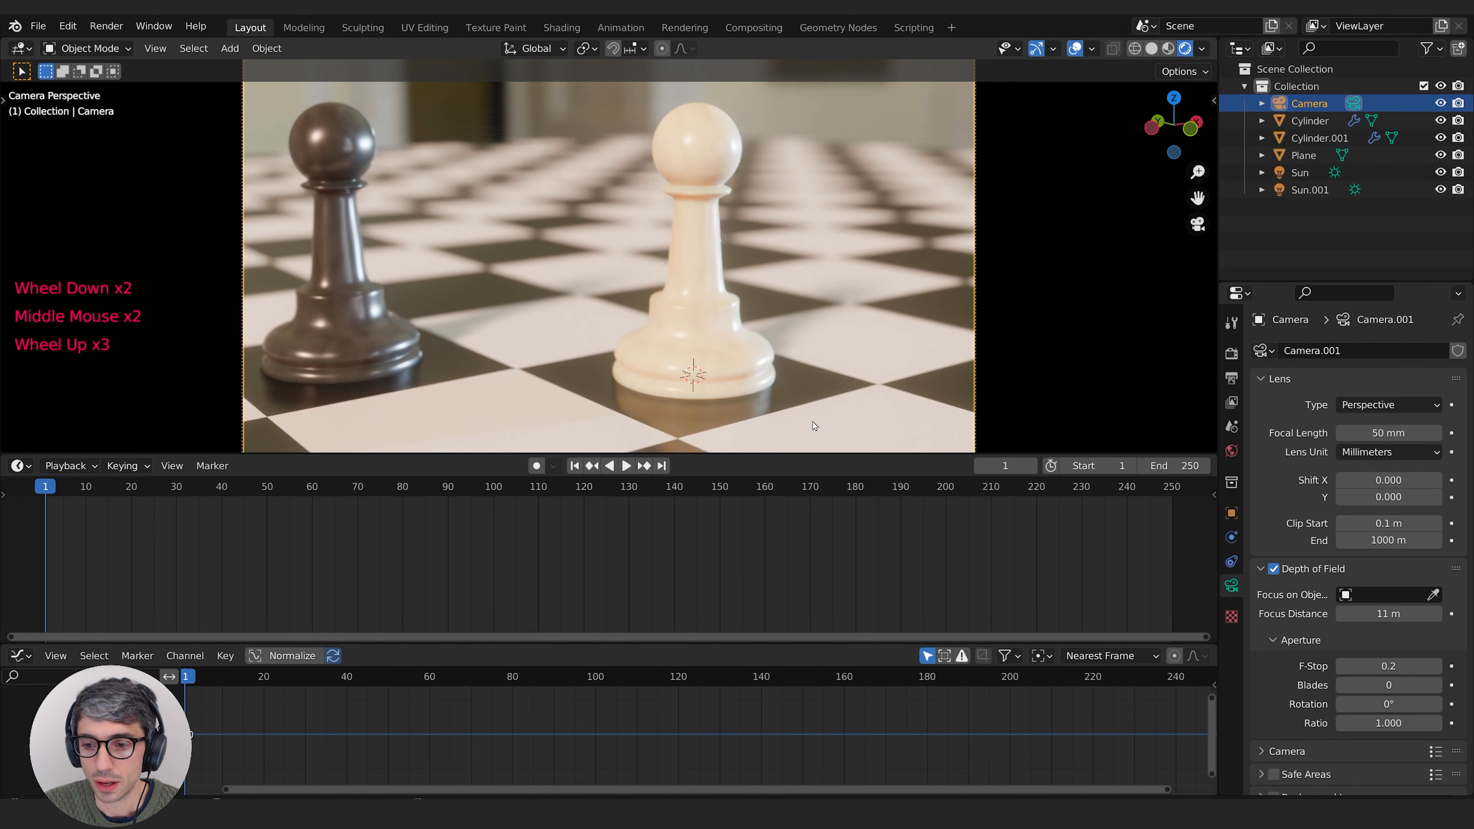
Step: Set the camera's depth of field to focus on the white pawn, and reframe both pawns from a low, level viewpoint
left_click(1232, 585)
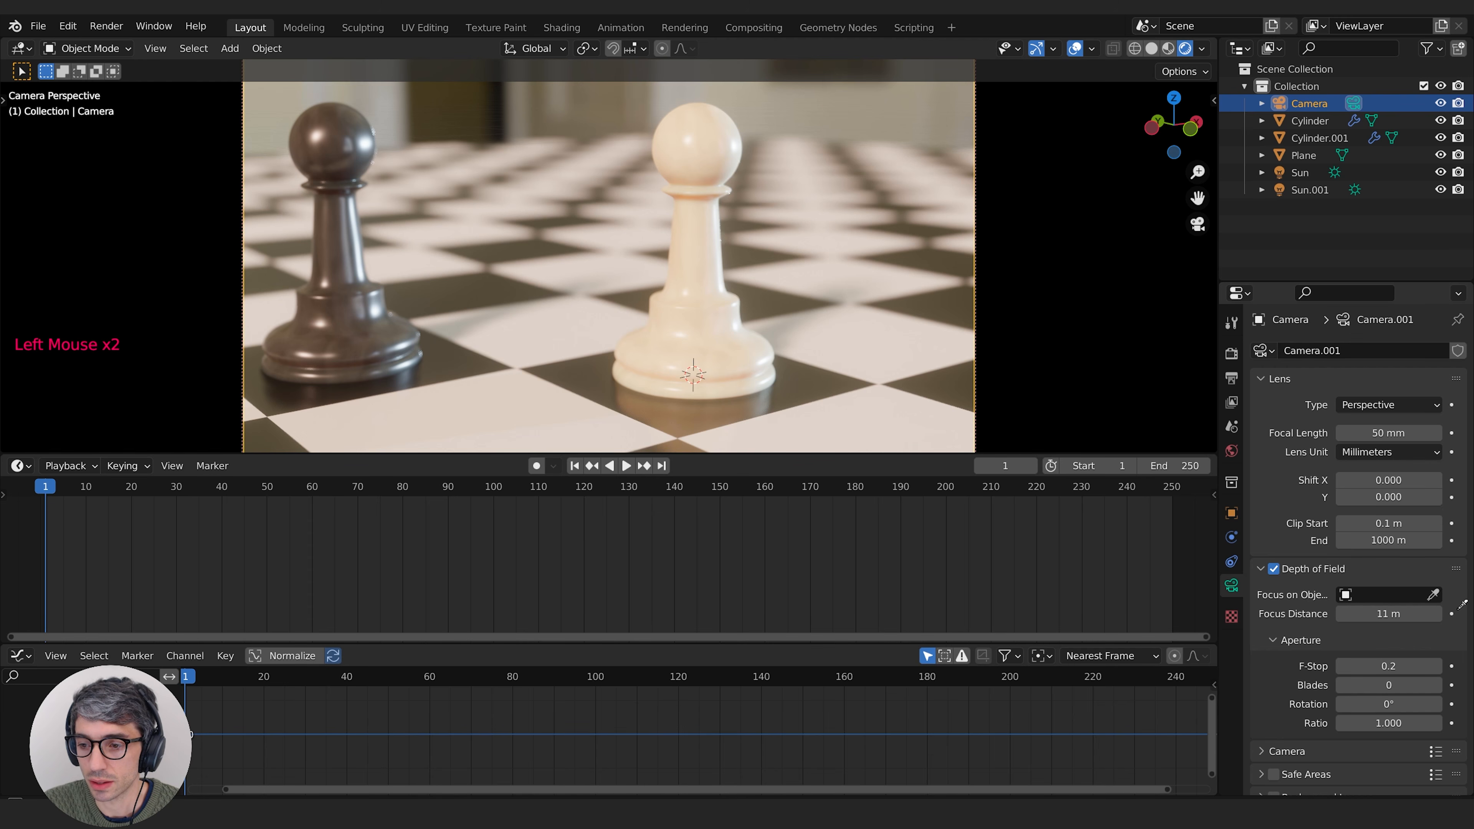
left_click(702, 155)
middle_click_drag(703, 226, 722, 247, "shift")
middle_click_drag(722, 247, 762, 264)
middle_click_drag(763, 264, 720, 285)
scroll(808, 273, "up", 1)
scroll(808, 272, "down", 4)
scroll(824, 291, "up", 3)
middle_click_drag(720, 284, 773, 317, "shift")
scroll(773, 316, "down", 1, "shift")
middle_click_drag(772, 316, 789, 308, "shift")
middle_click_drag(789, 308, 645, 337, "shift")
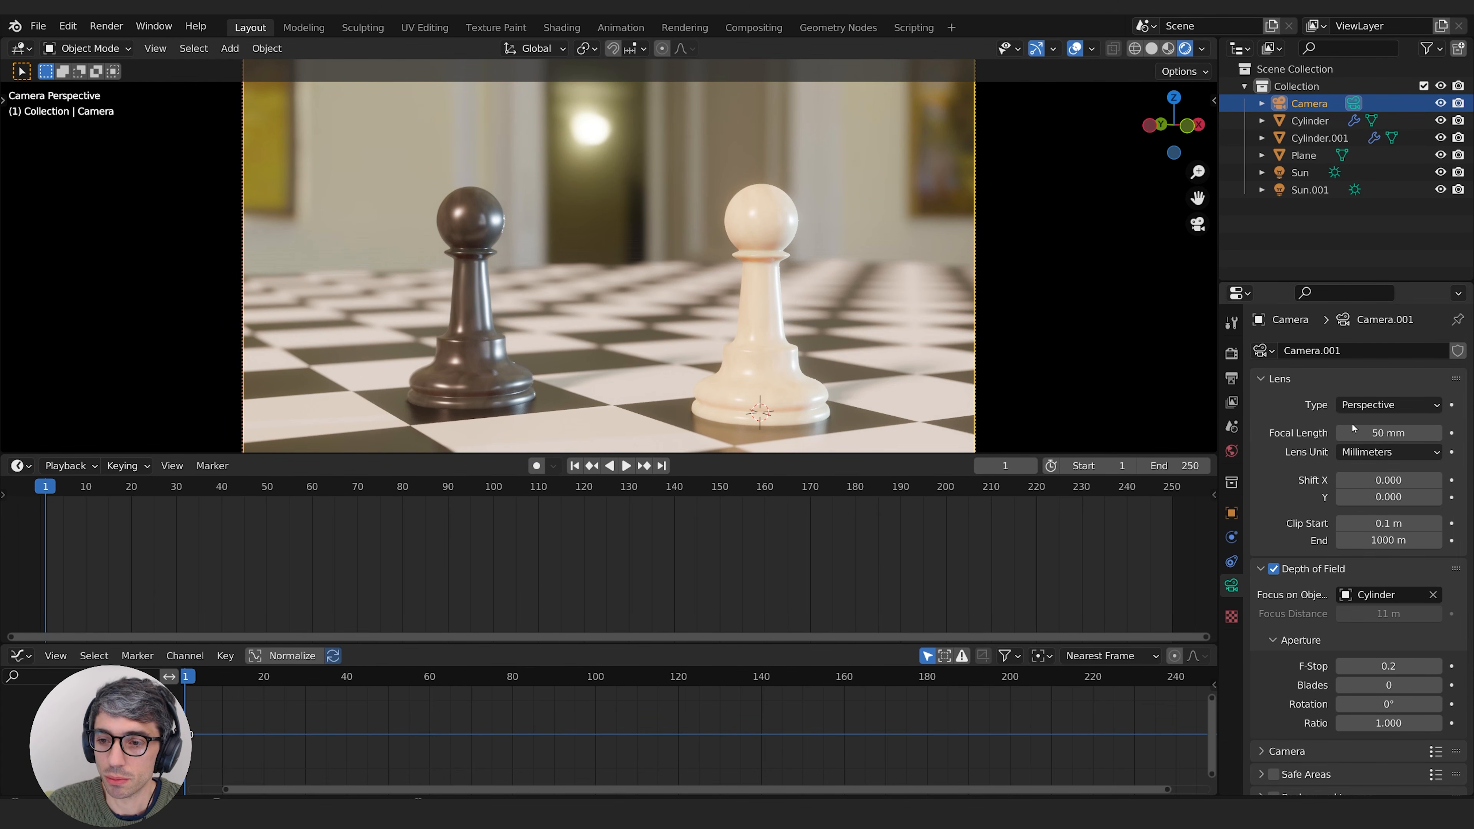
Step: Set the camera's focal length to 24 mm and move the camera closer so both pawns fill the frame
left_click(1391, 435)
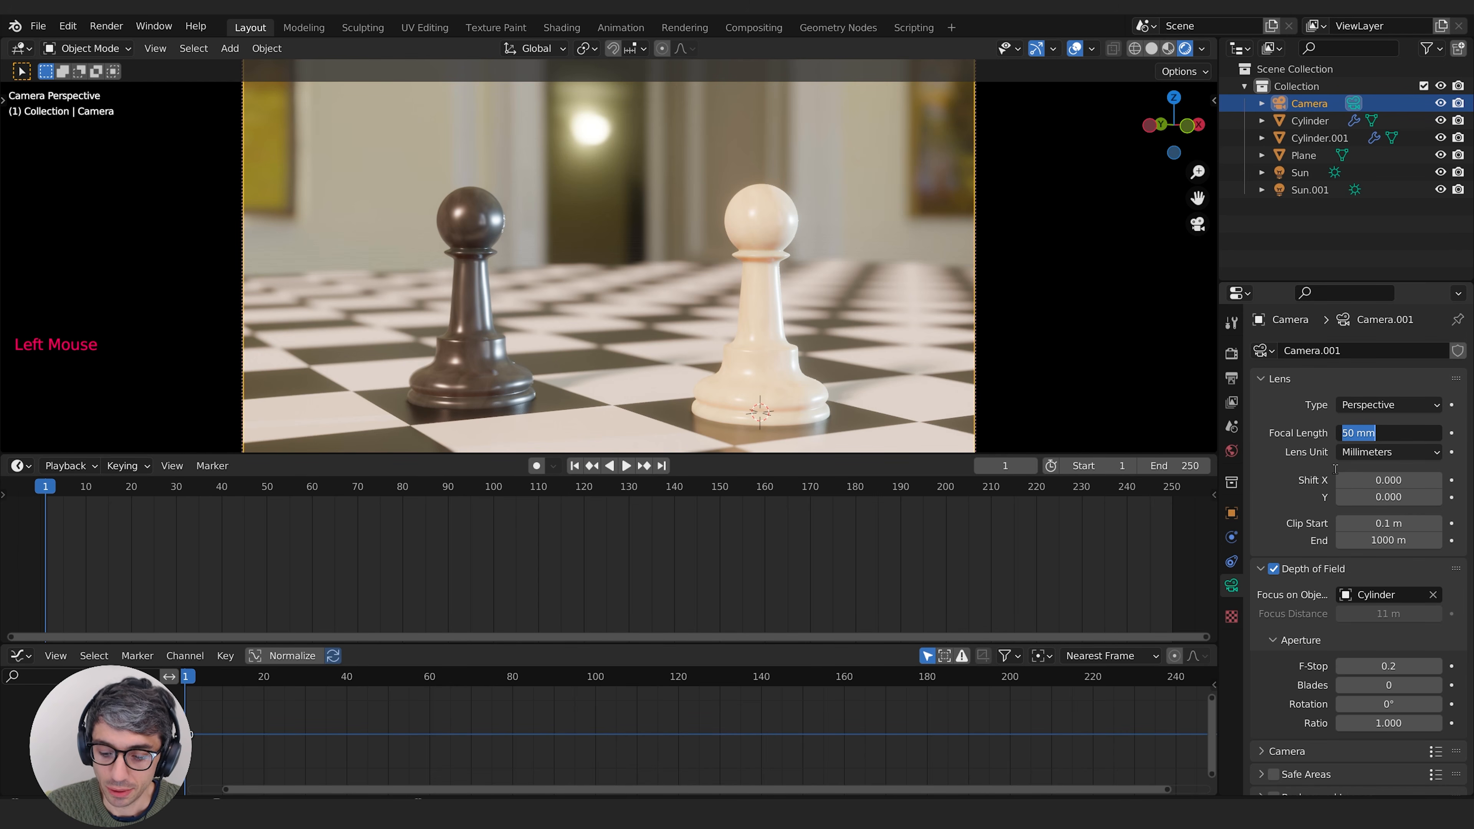
type("2")
key("Return")
scroll(754, 291, "up", 2)
middle_click_drag(754, 290, 823, 292, "shift")
middle_click_drag(823, 292, 511, 282)
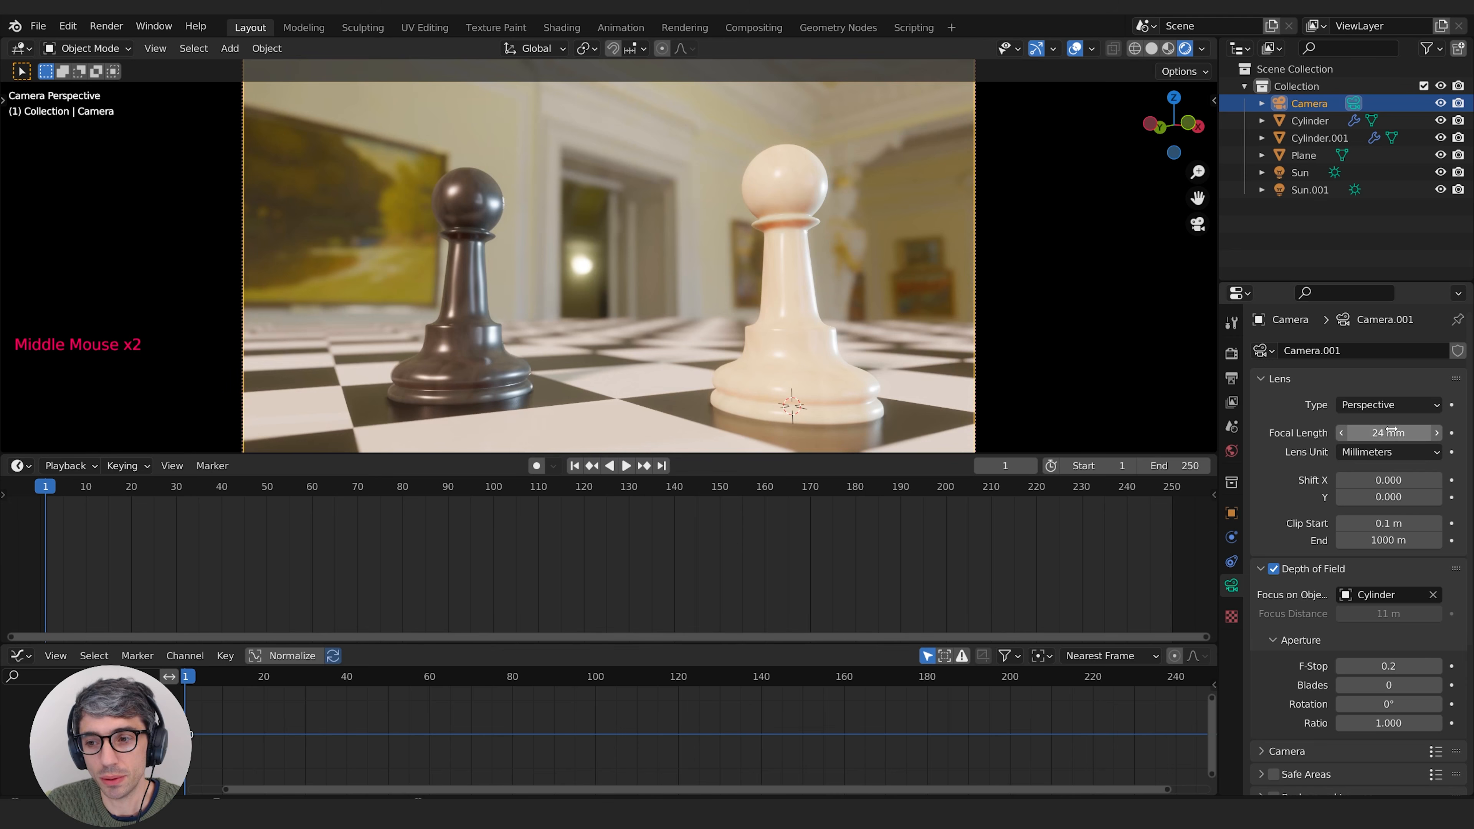
Step: Set the camera's focal length to 20 mm
left_click(1389, 432)
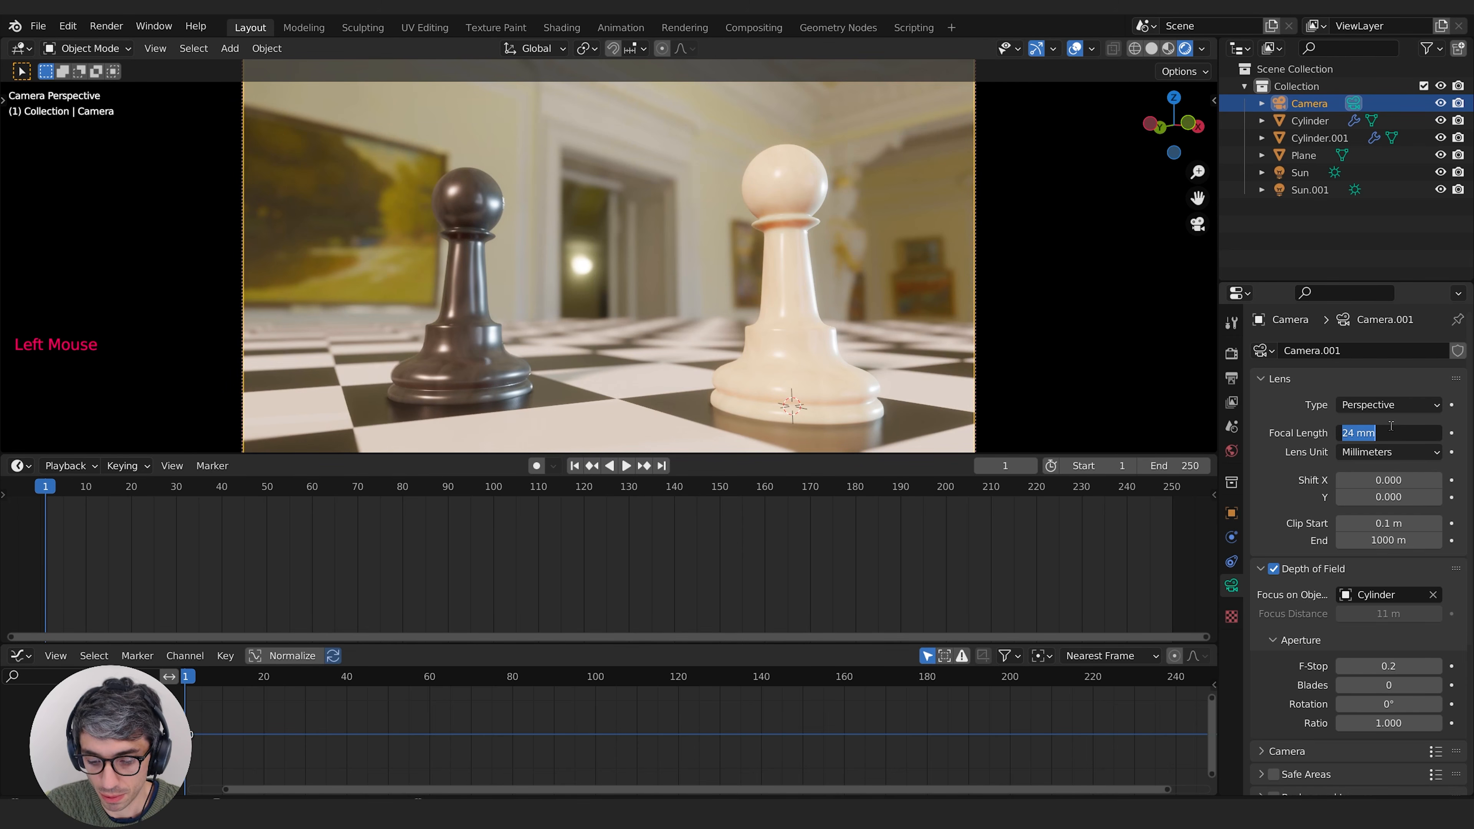
type("20")
key("Return")
Step: Reposition the camera to a higher viewpoint looking down on both pawns and the surrounding squares
mouse_move(534, 371)
middle_mouse_down()
mouse_move(248, 381)
mouse_move(522, 377)
middle_mouse_up()
middle_click_drag(523, 377, 540, 366, "shift")
middle_click_drag(540, 365, 699, 368)
mouse_move(699, 369)
middle_mouse_down("shift")
mouse_move(757, 393)
mouse_move(690, 349)
middle_mouse_up("shift")
mouse_move(690, 349)
middle_mouse_down()
mouse_move(677, 369)
mouse_move(719, 349)
middle_mouse_up()
middle_click_drag(719, 348, 728, 300, "shift")
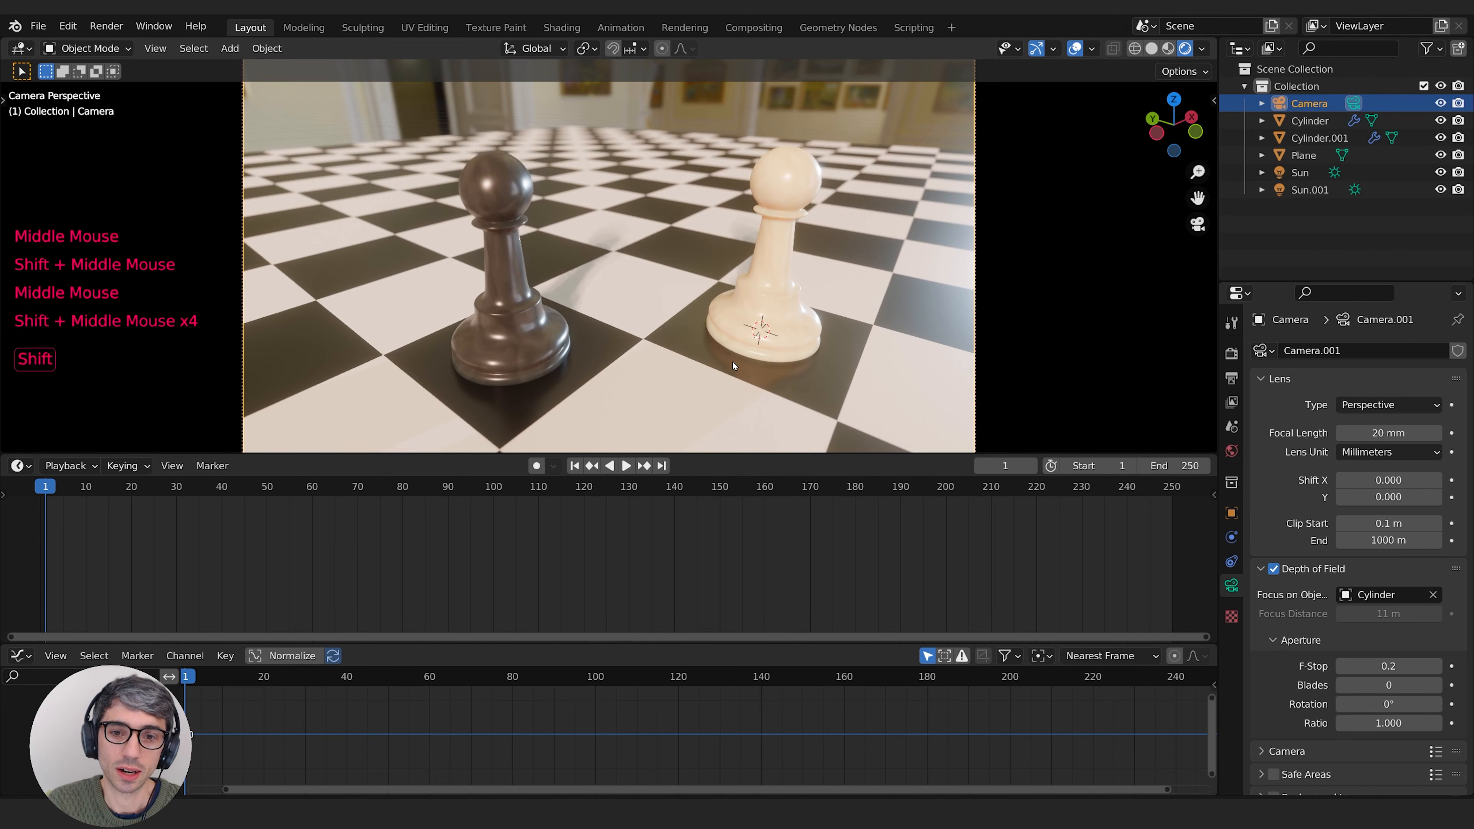
scroll(726, 359, "down", 1)
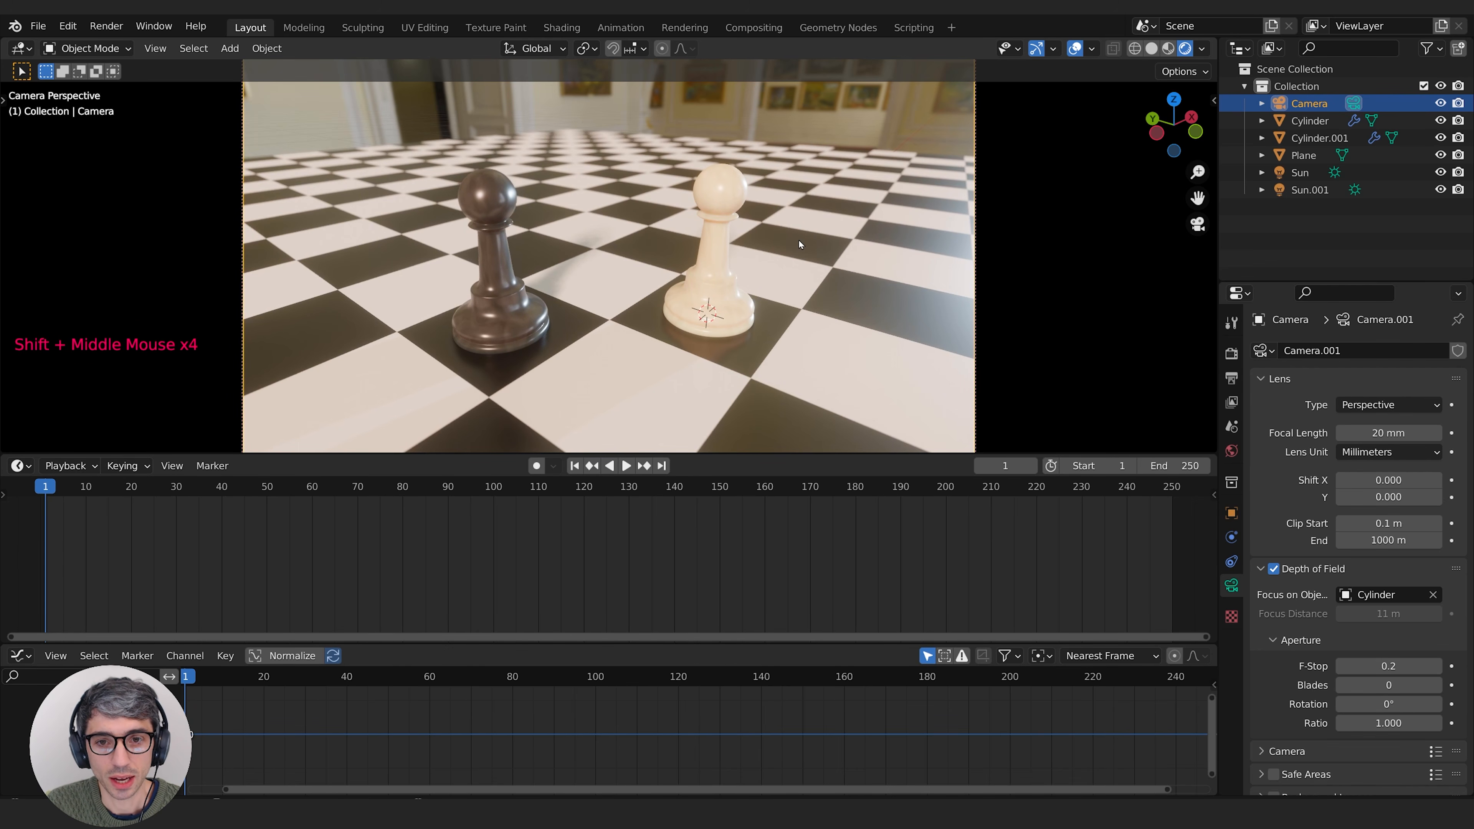
middle_click_drag(797, 240, 758, 307)
mouse_move(757, 307)
middle_mouse_down()
mouse_move(773, 305)
mouse_move(749, 314)
mouse_move(579, 194)
mouse_move(749, 295)
middle_mouse_up()
scroll(748, 296, "down", 1, "shift")
Step: Move the white pawn about 3.1 m along the X axis and leave it selected
left_click(748, 294)
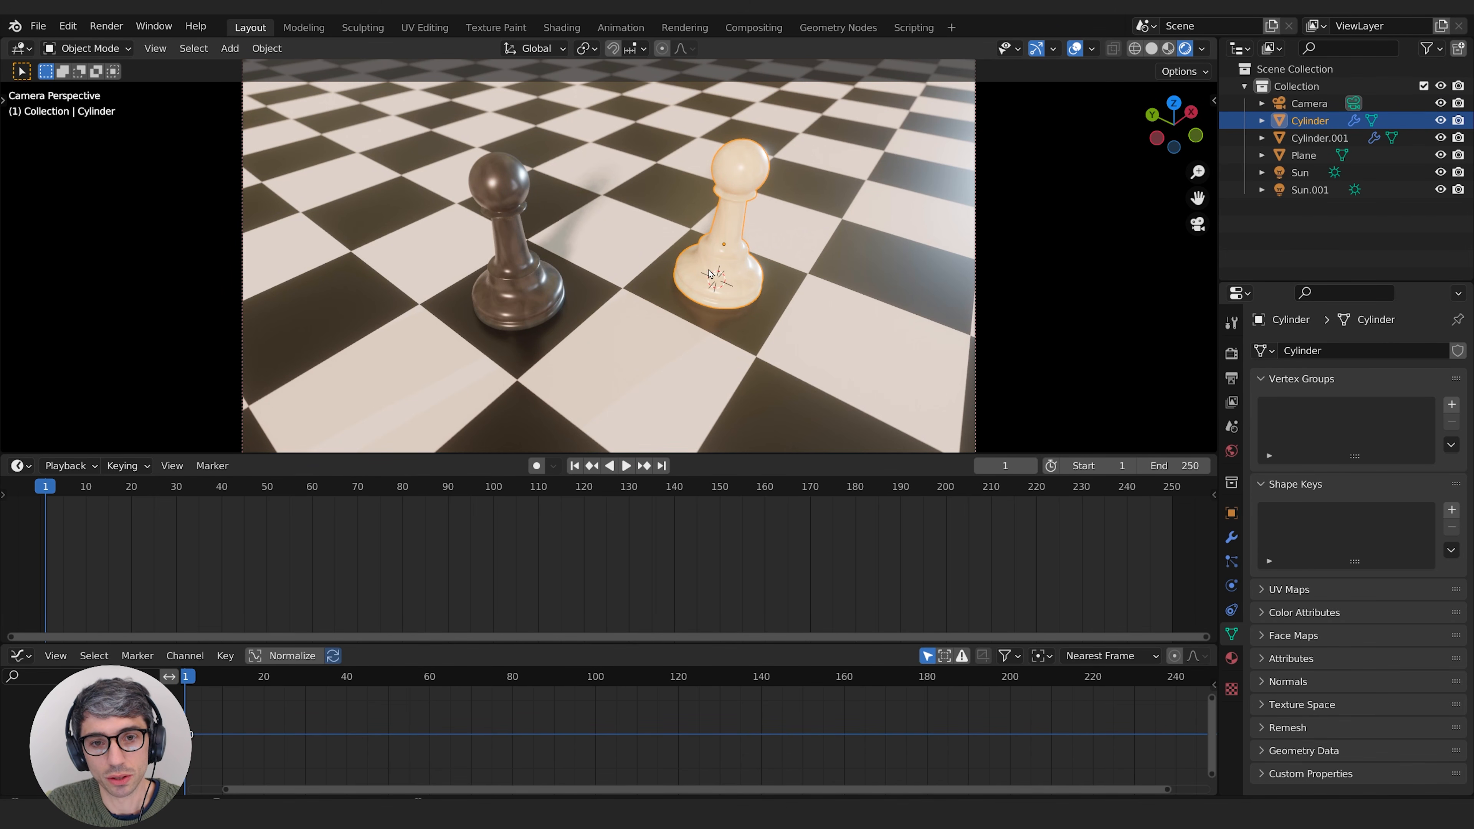
key("g")
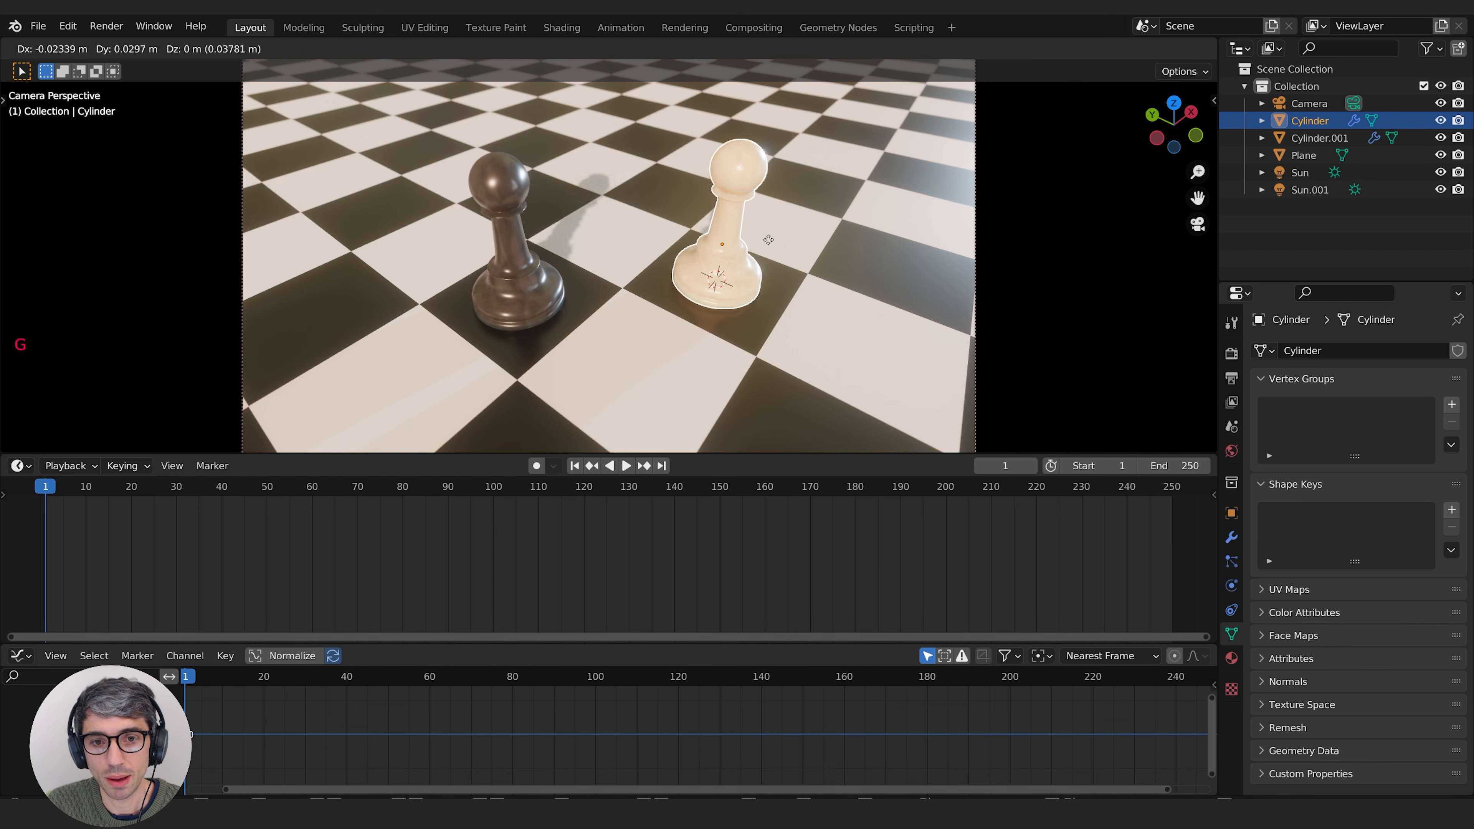
key("x")
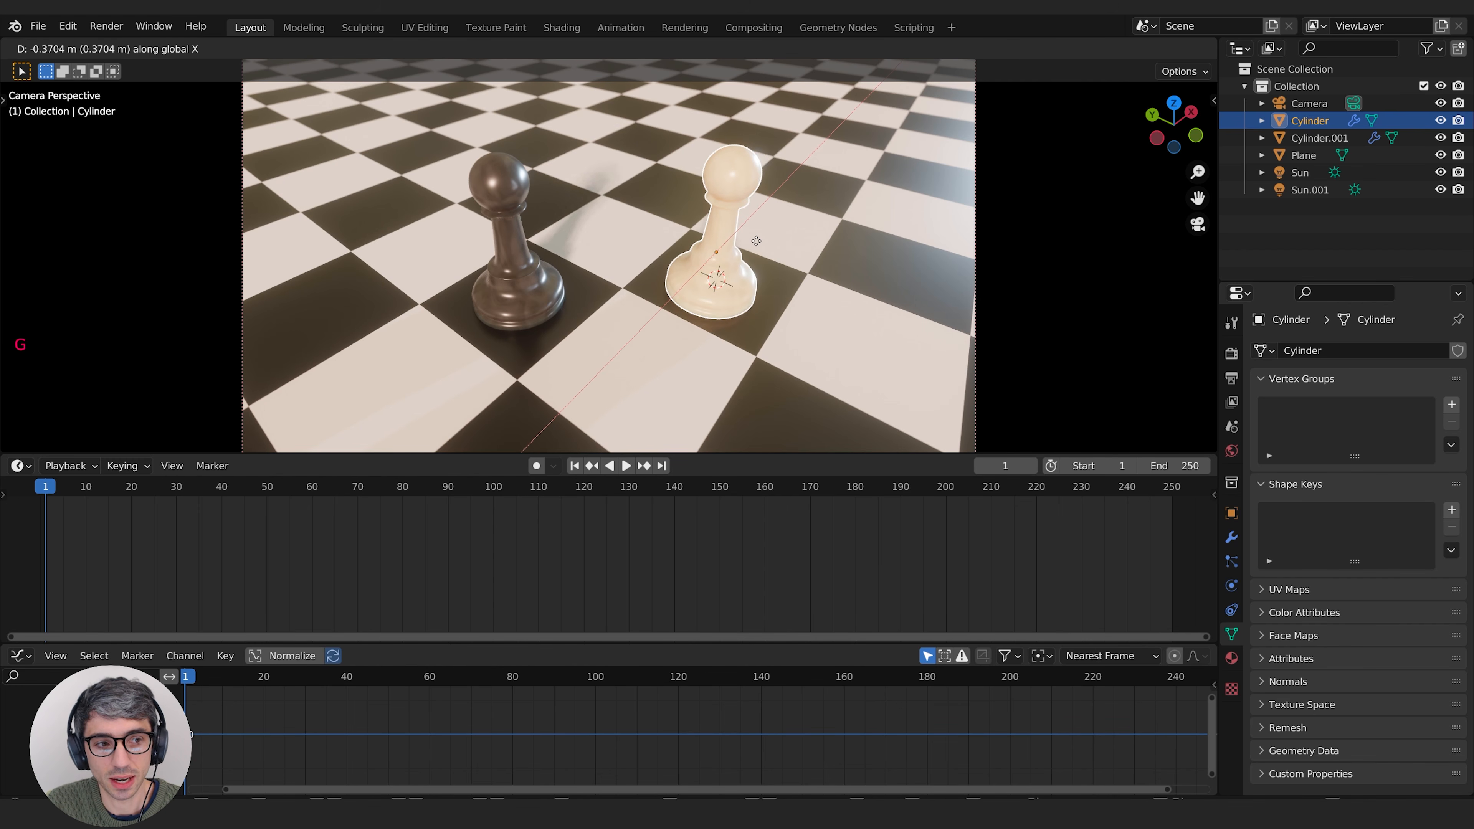
left_click(833, 197)
left_click(780, 224)
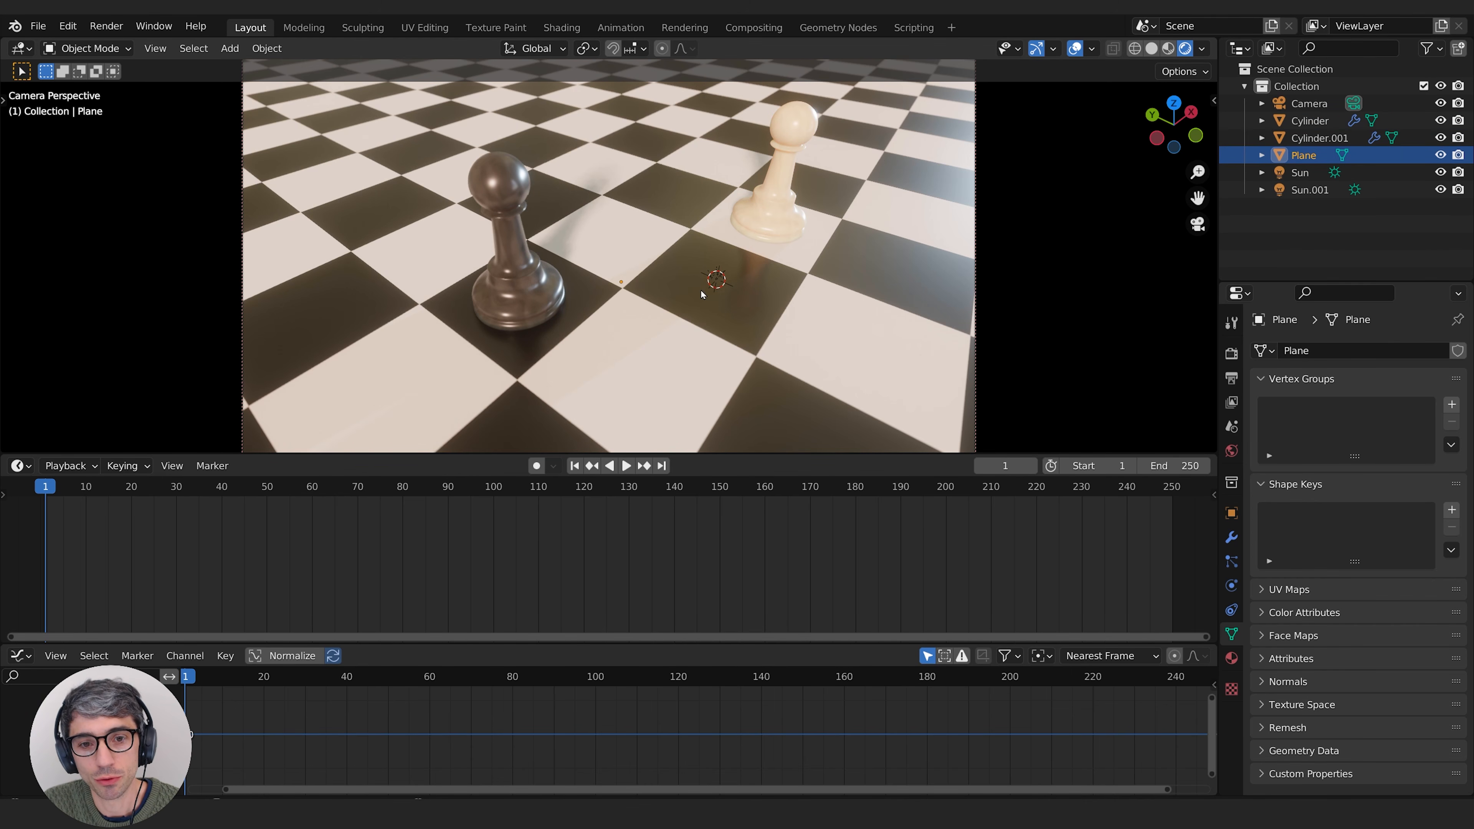
left_click(804, 232)
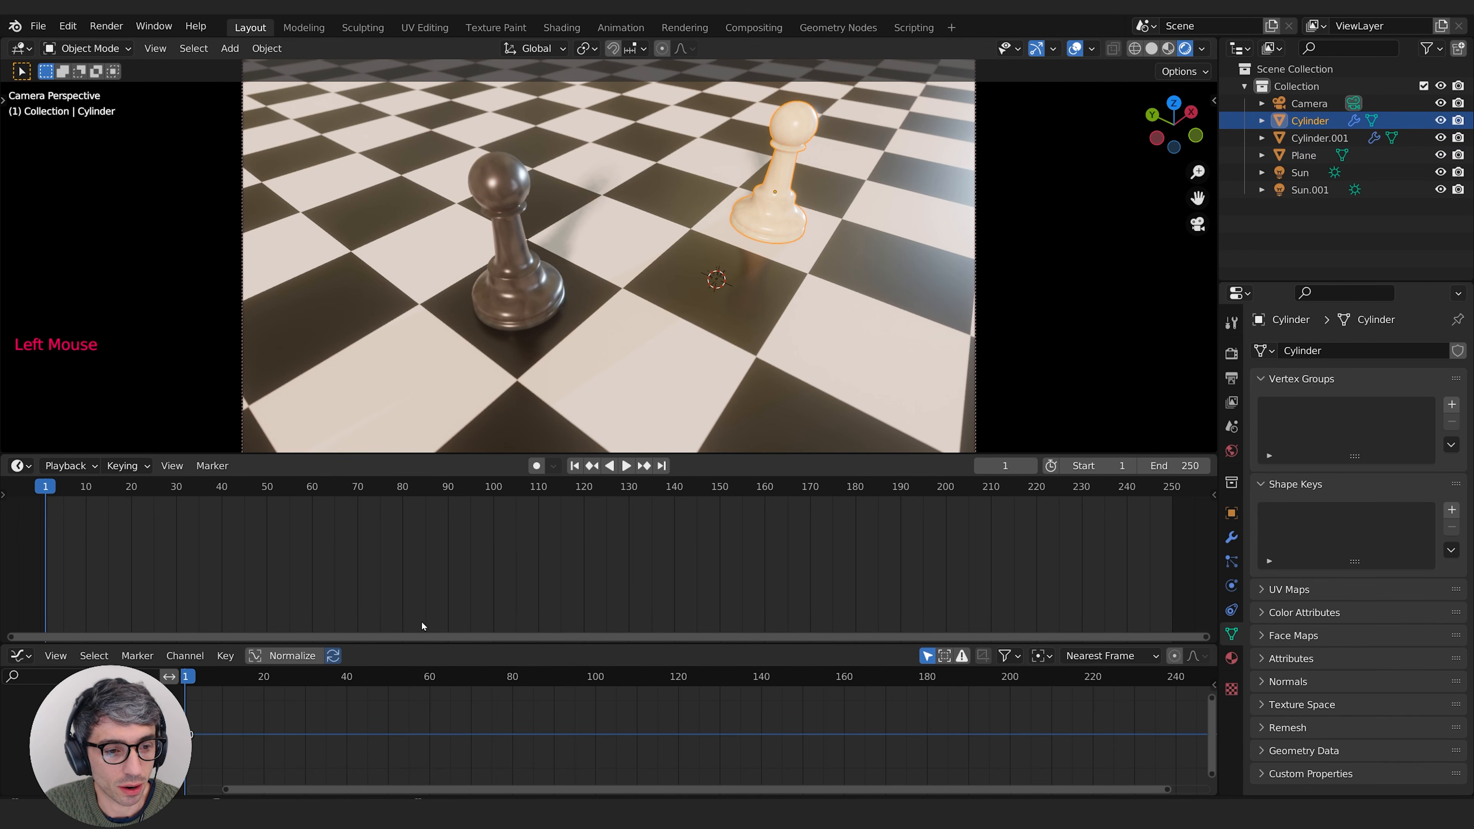
Step: Shrink the Timeline to give the Graph Editor more height, and shift the graph so frame 1 is clear of the edge
left_click_drag(424, 645, 478, 552)
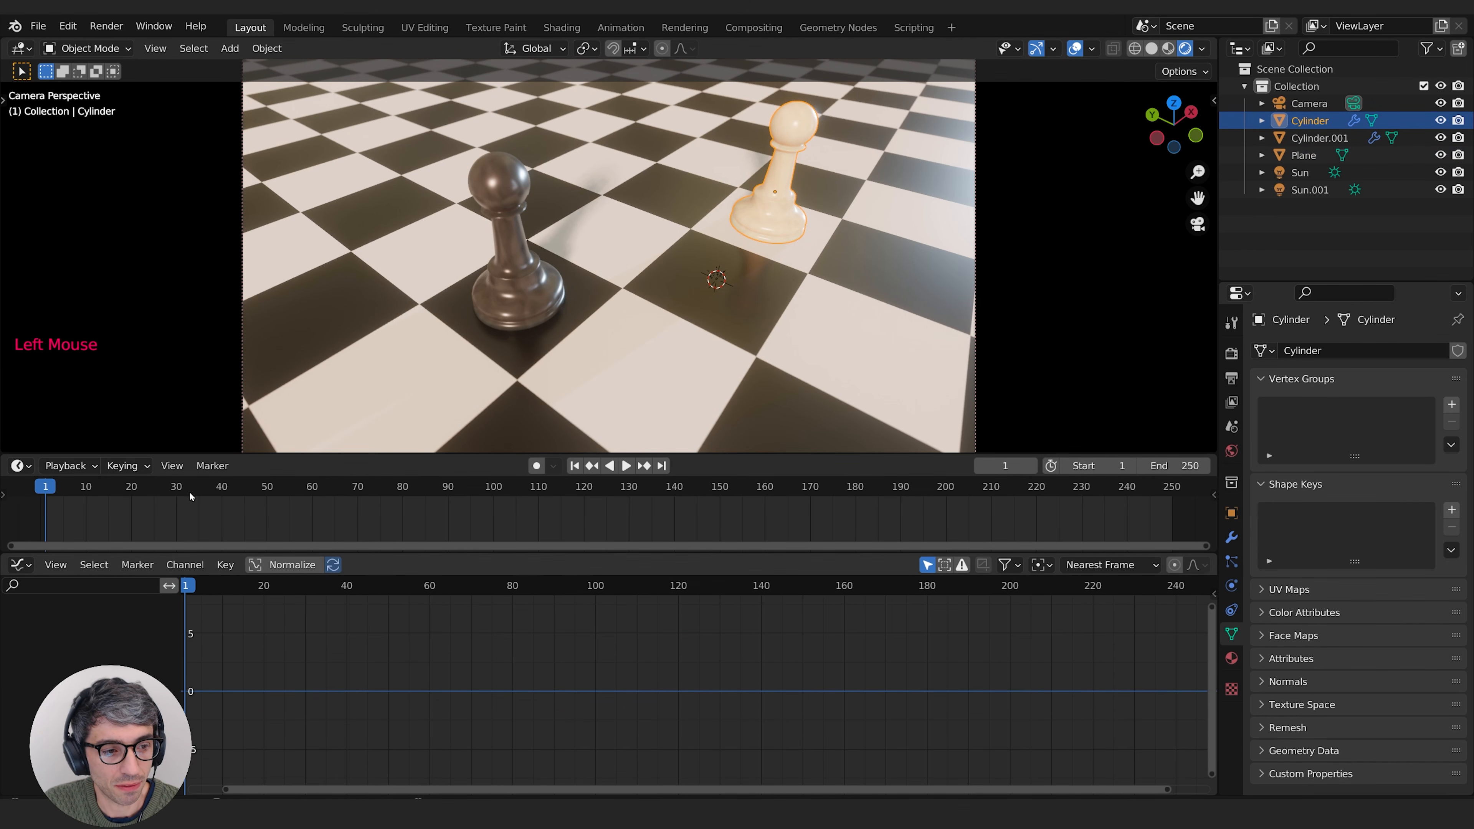
scroll(406, 667, "down", 3)
scroll(395, 635, "up", 2)
middle_click_drag(450, 637, 460, 688)
middle_click_drag(331, 700, 324, 616)
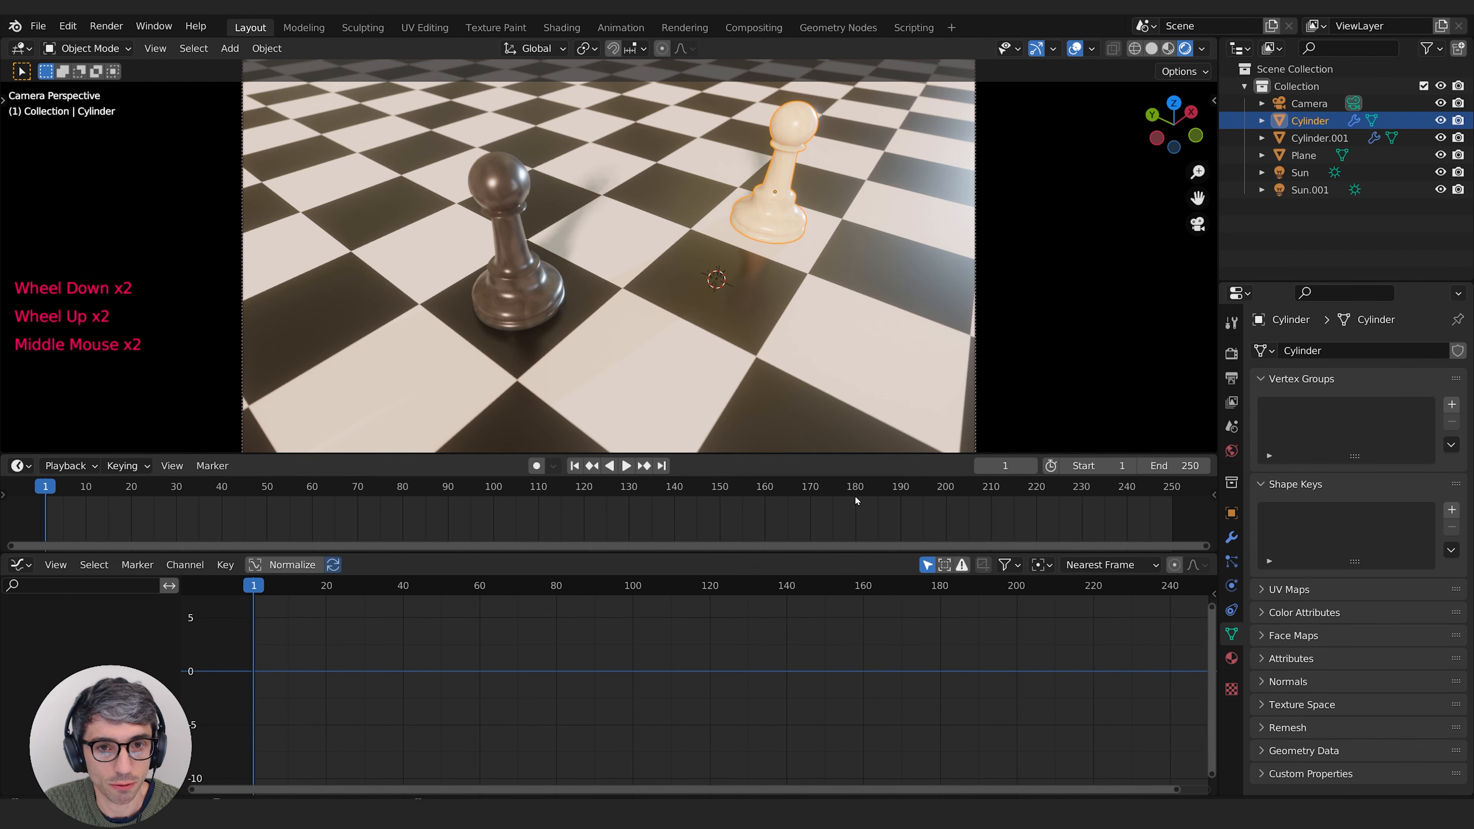
Step: Set the white pawn's location to X 3.1052 m and Y 0 m, and keyframe Location X at frame 1
left_click(1232, 514)
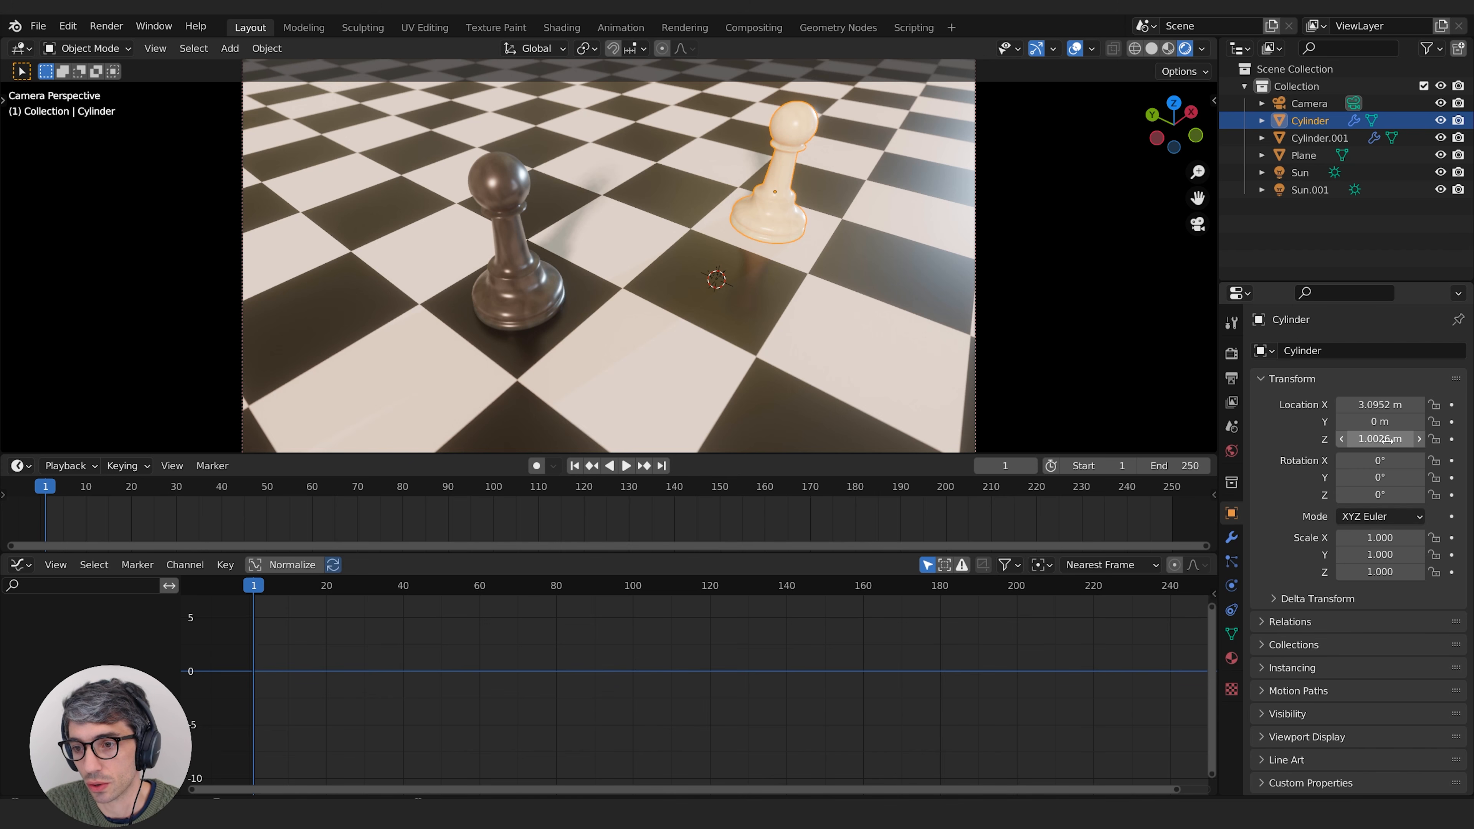
mouse_move(1380, 404)
left_mouse_down()
mouse_move(1392, 404)
mouse_move(1372, 423)
left_mouse_up()
left_click(1372, 422)
type("0")
key("Return")
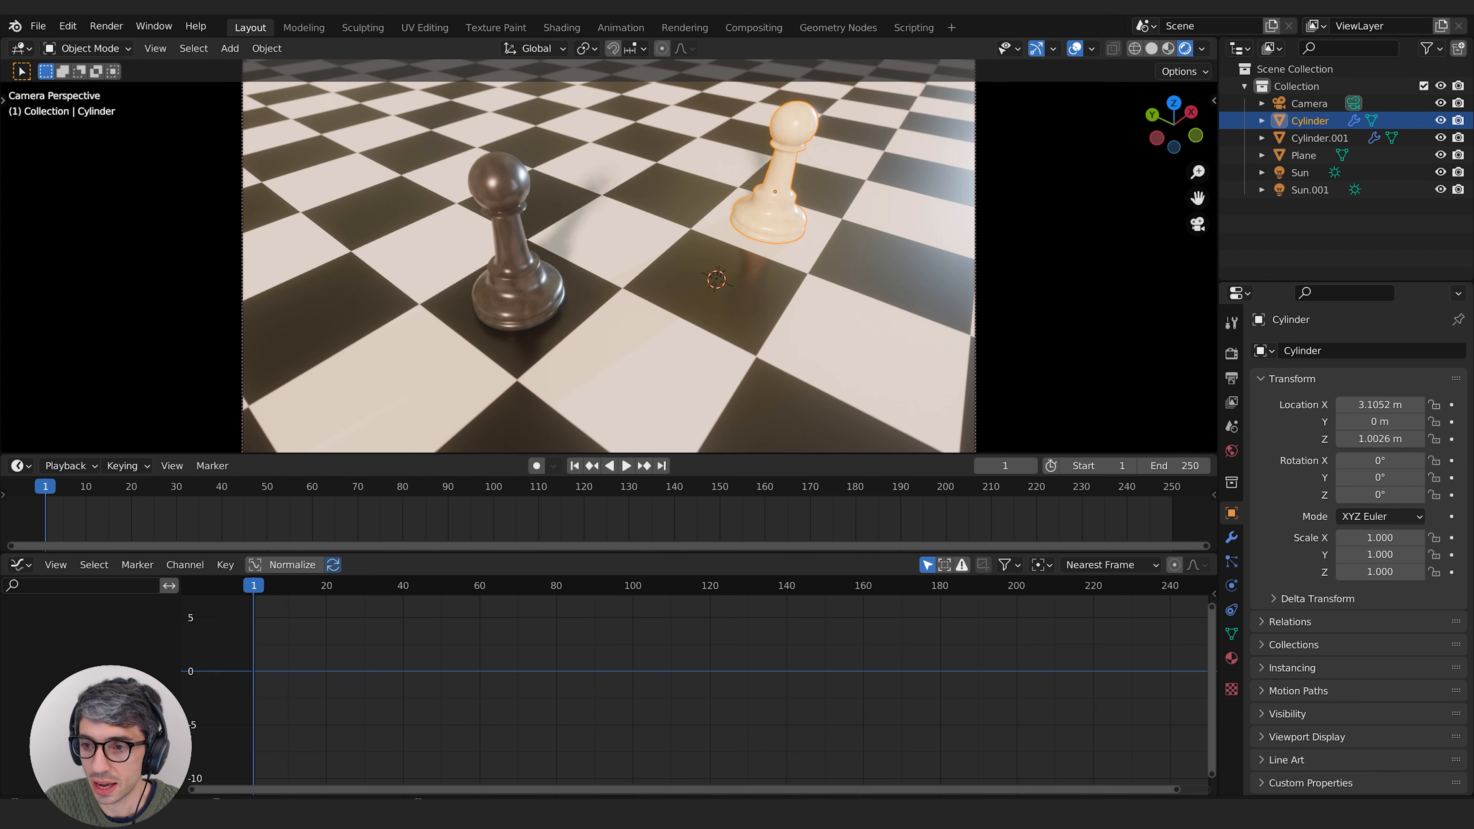
left_click(1453, 405)
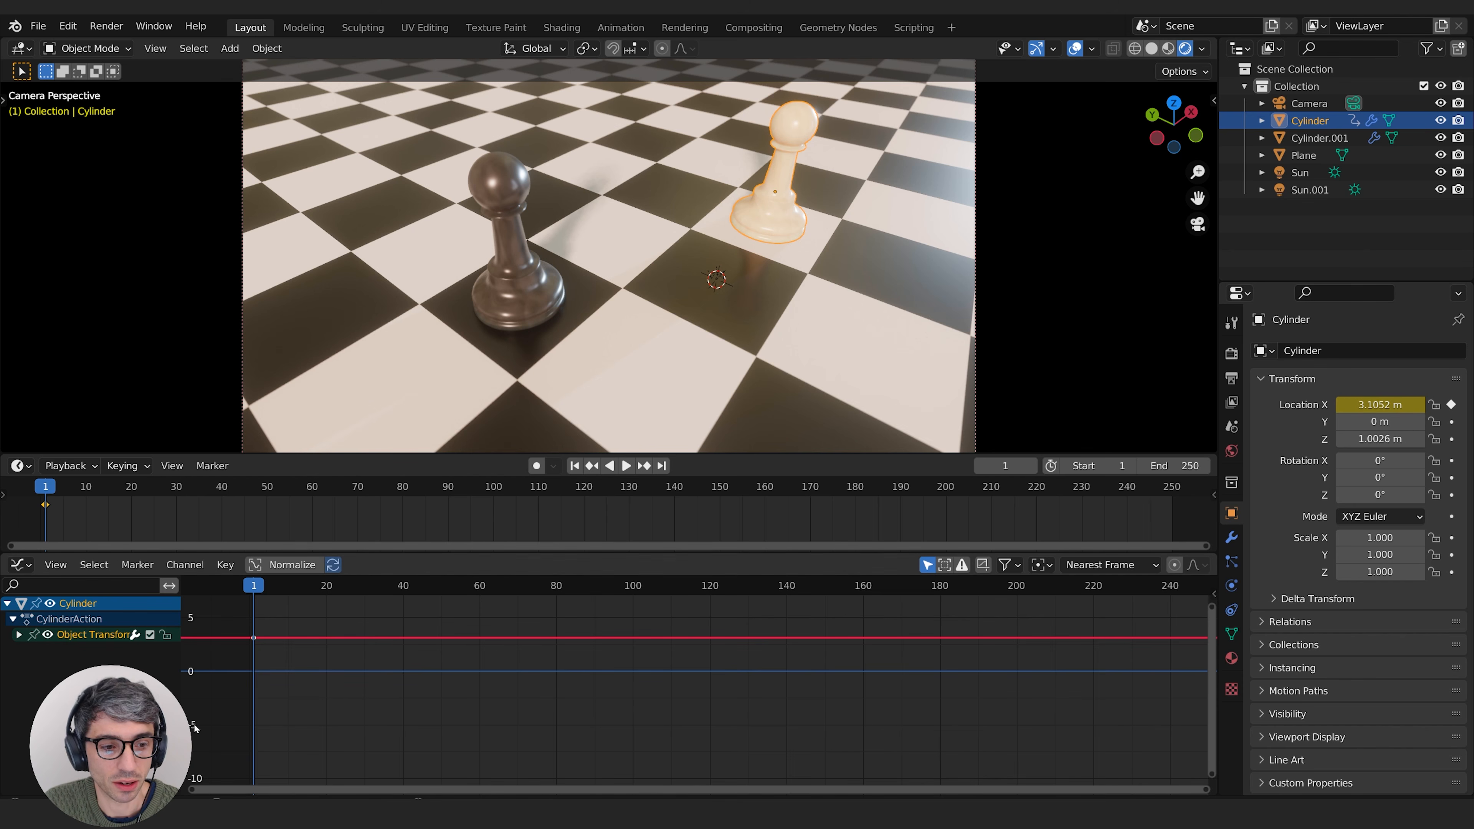
middle_click_drag(474, 685, 568, 721)
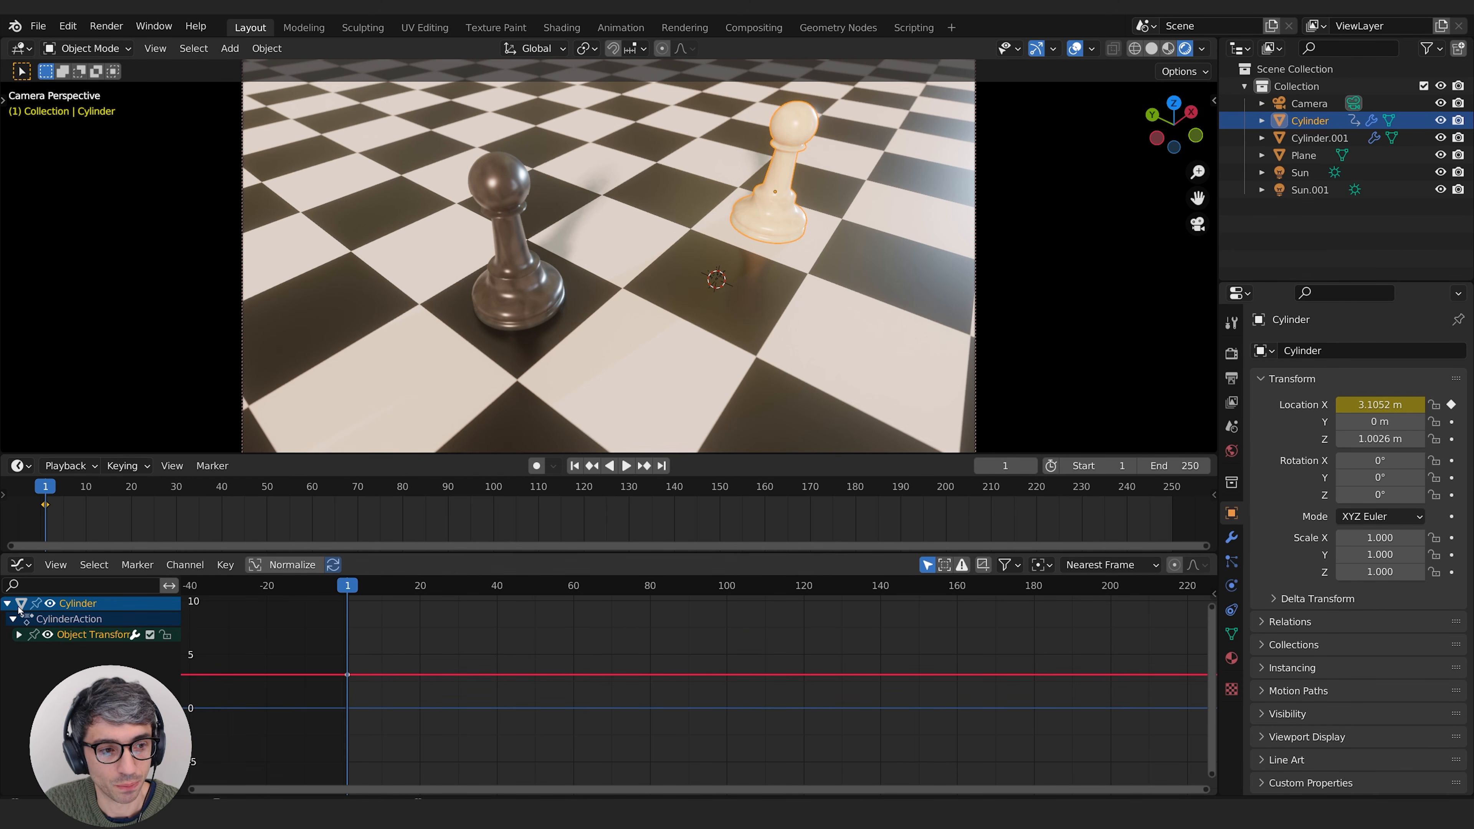
Step: Check the frame 1 keyframe in the Timeline by stepping the playhead off it and returning to frame 1
left_click(55, 490)
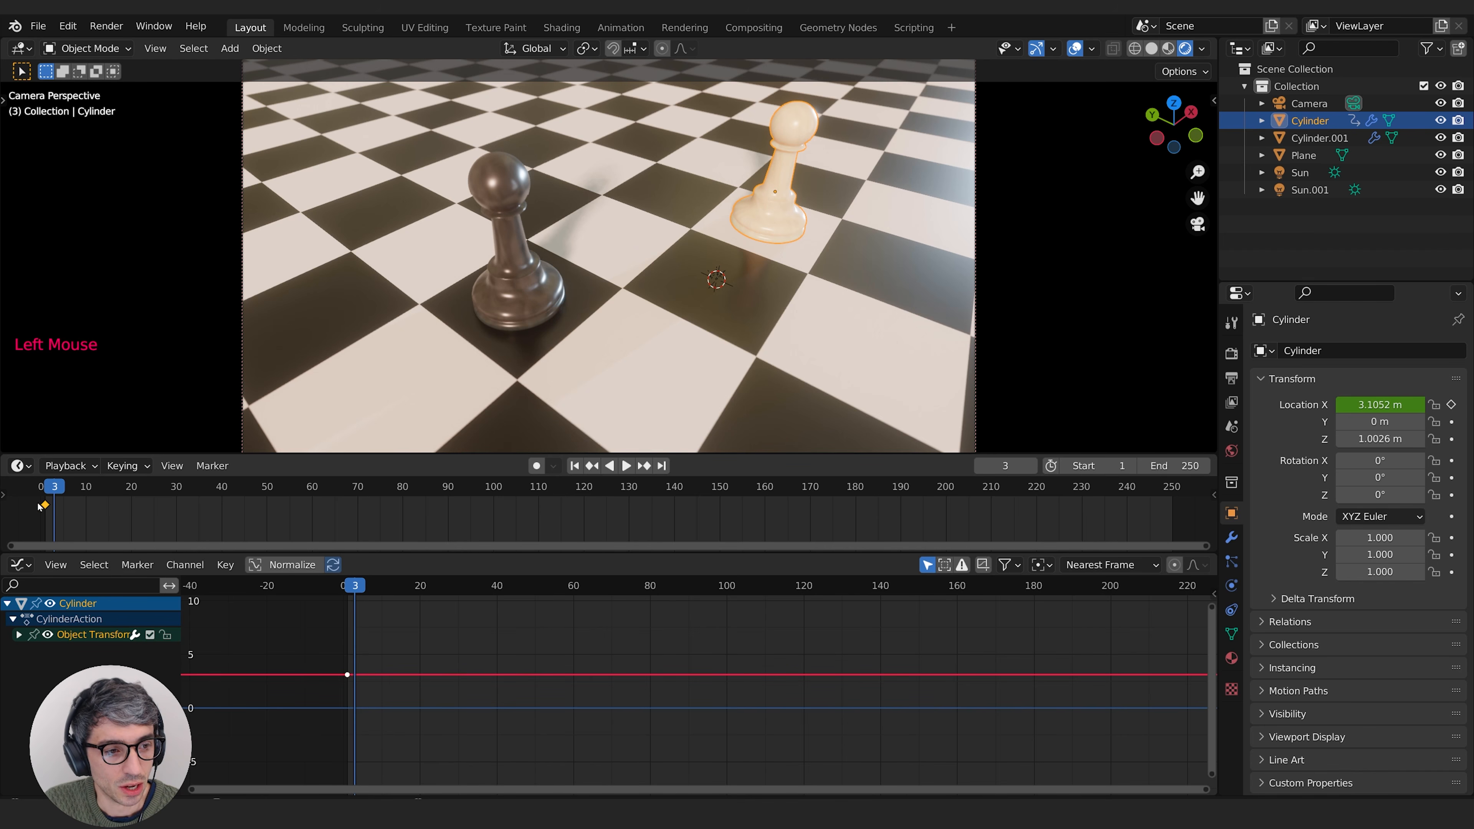
left_click_drag(23, 481, 23, 481)
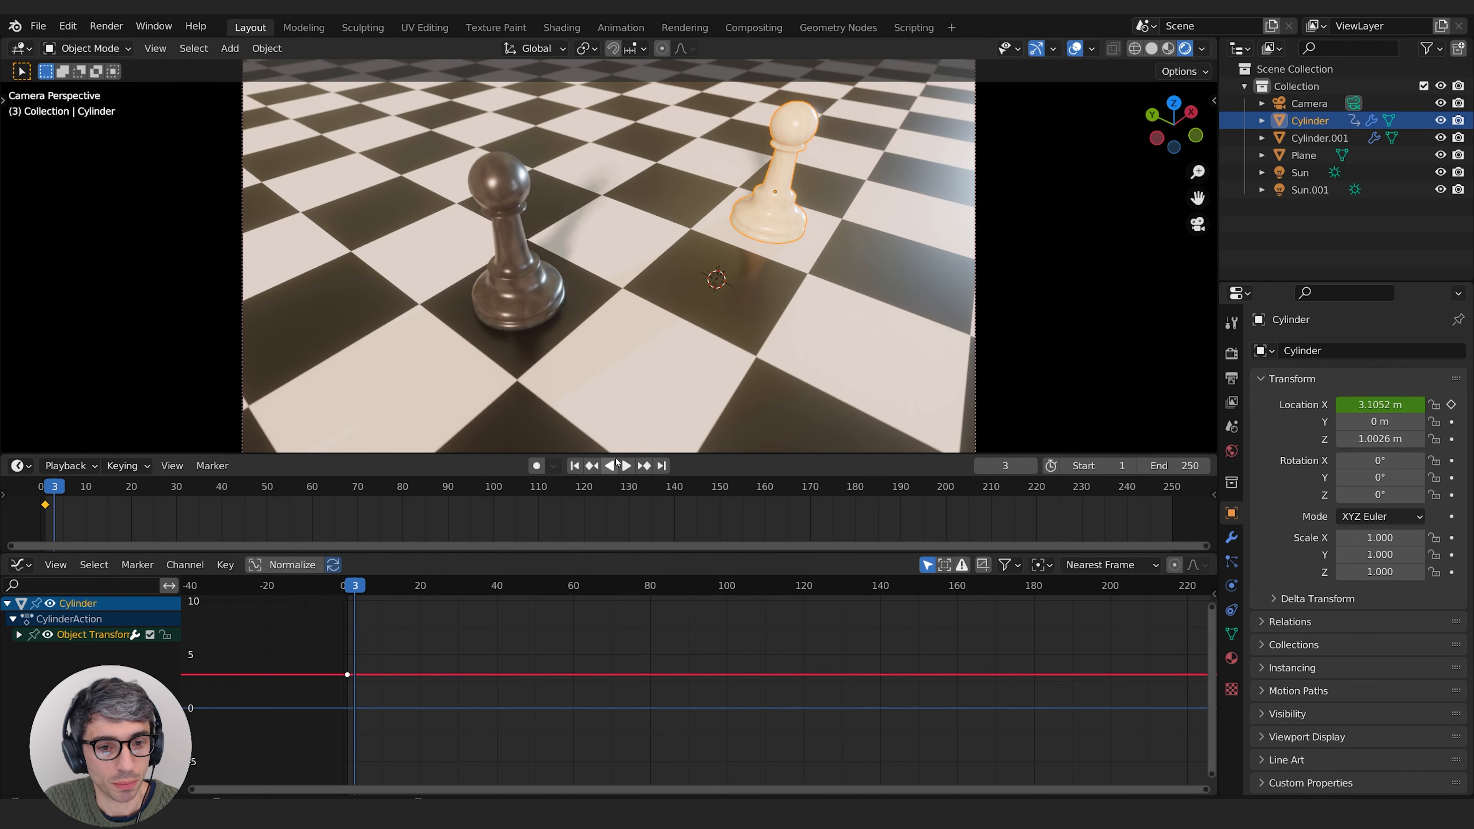
left_click(574, 465)
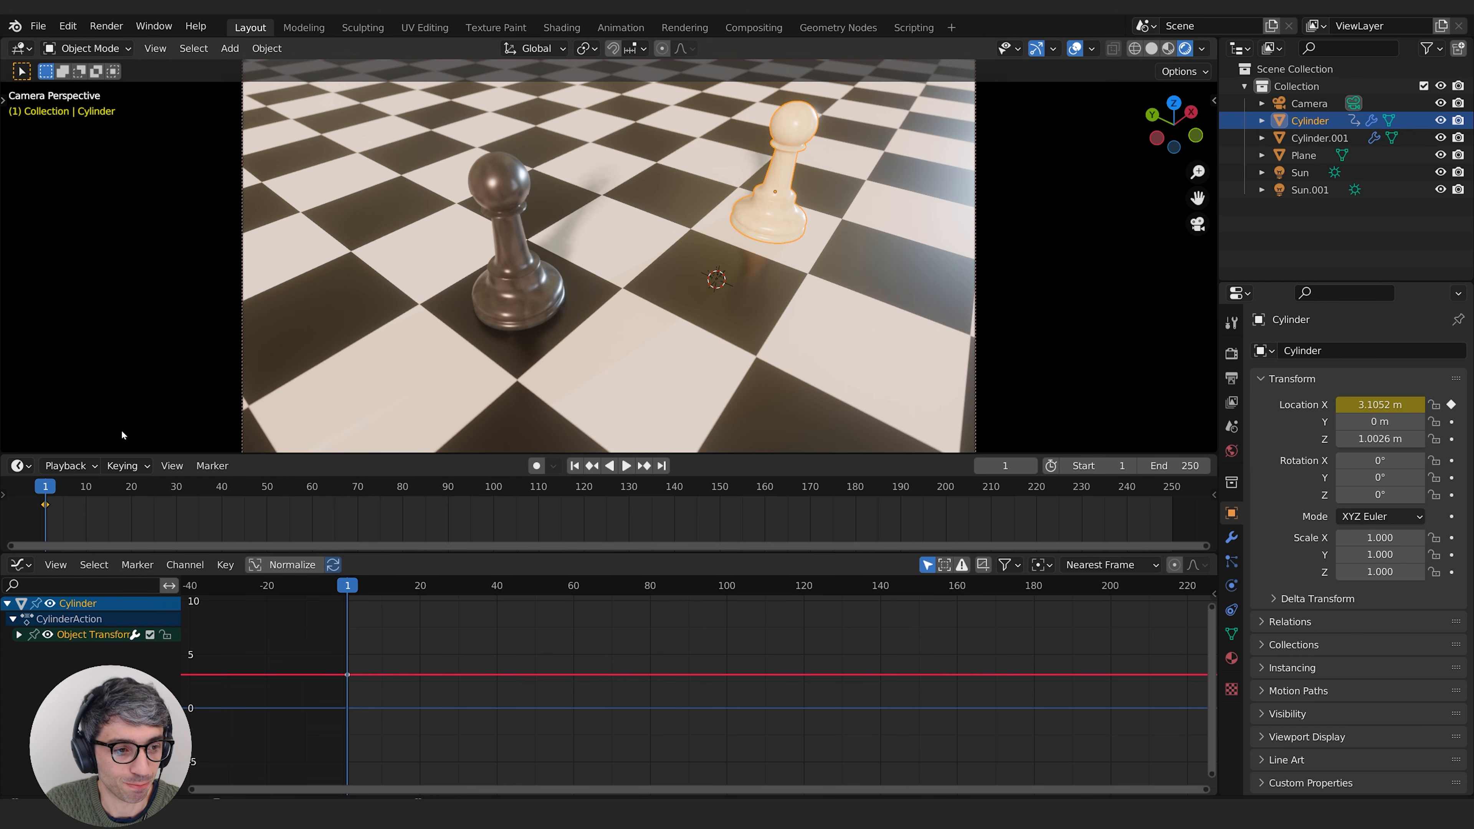
Step: Examine the white pawn's Location X curve around its frame 1 keyframe against the Graph Editor's frame and value axes
middle_click_drag(440, 651, 379, 696)
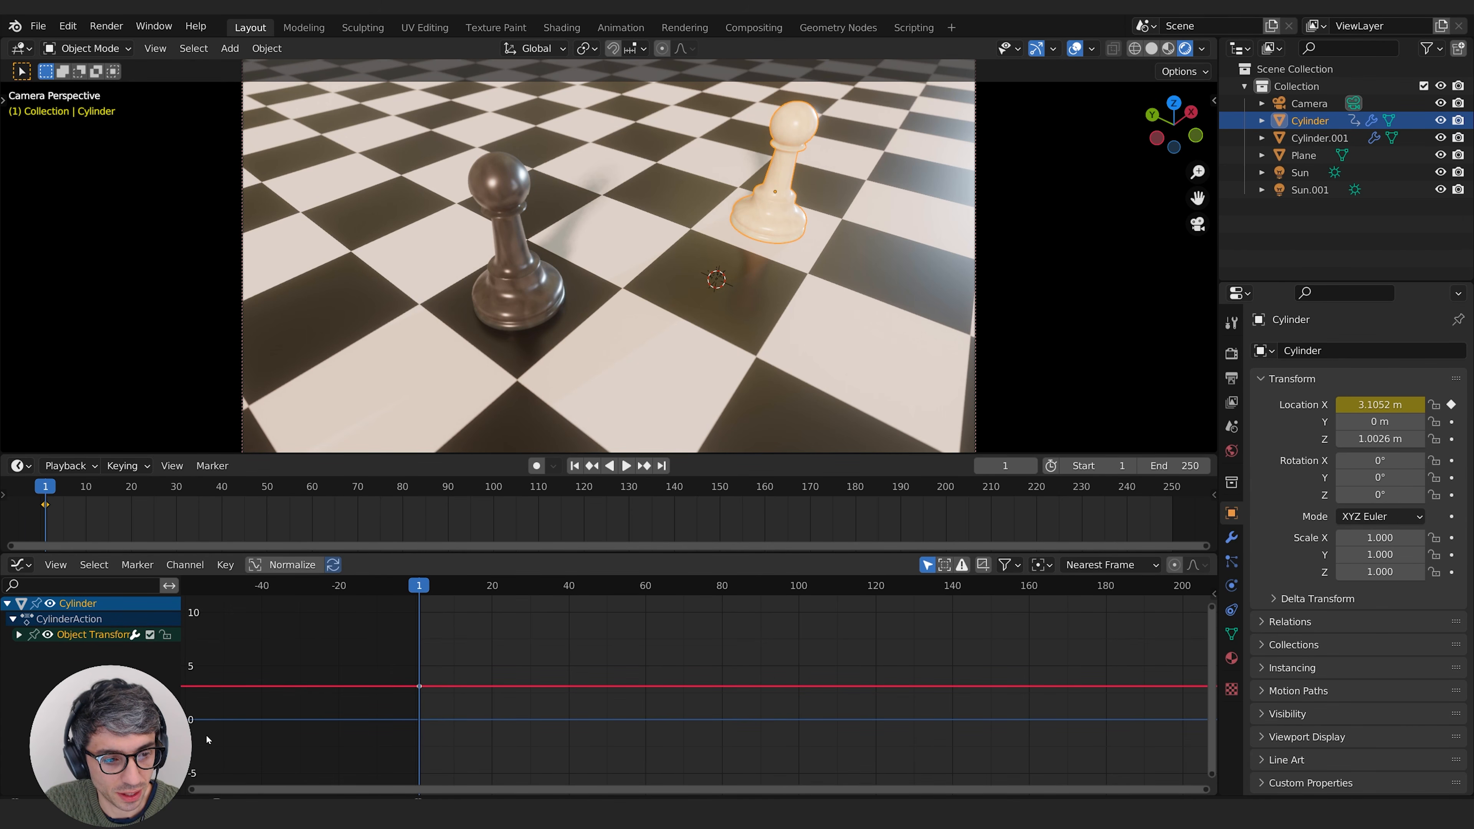
middle_click_drag(198, 747, 191, 752)
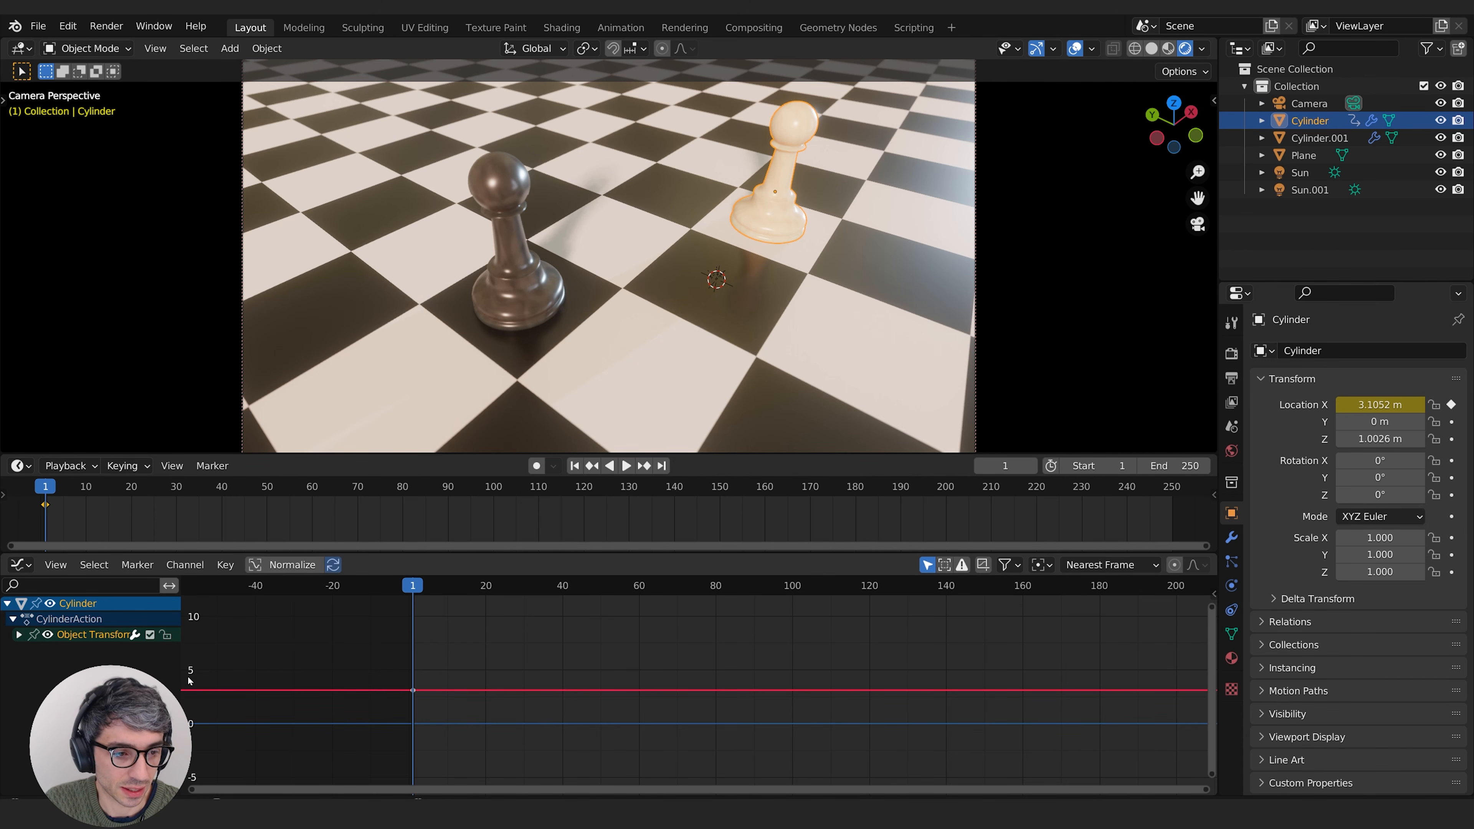
scroll(244, 712, "up", 2)
middle_click_drag(278, 699, 360, 717)
scroll(355, 695, "up", 6)
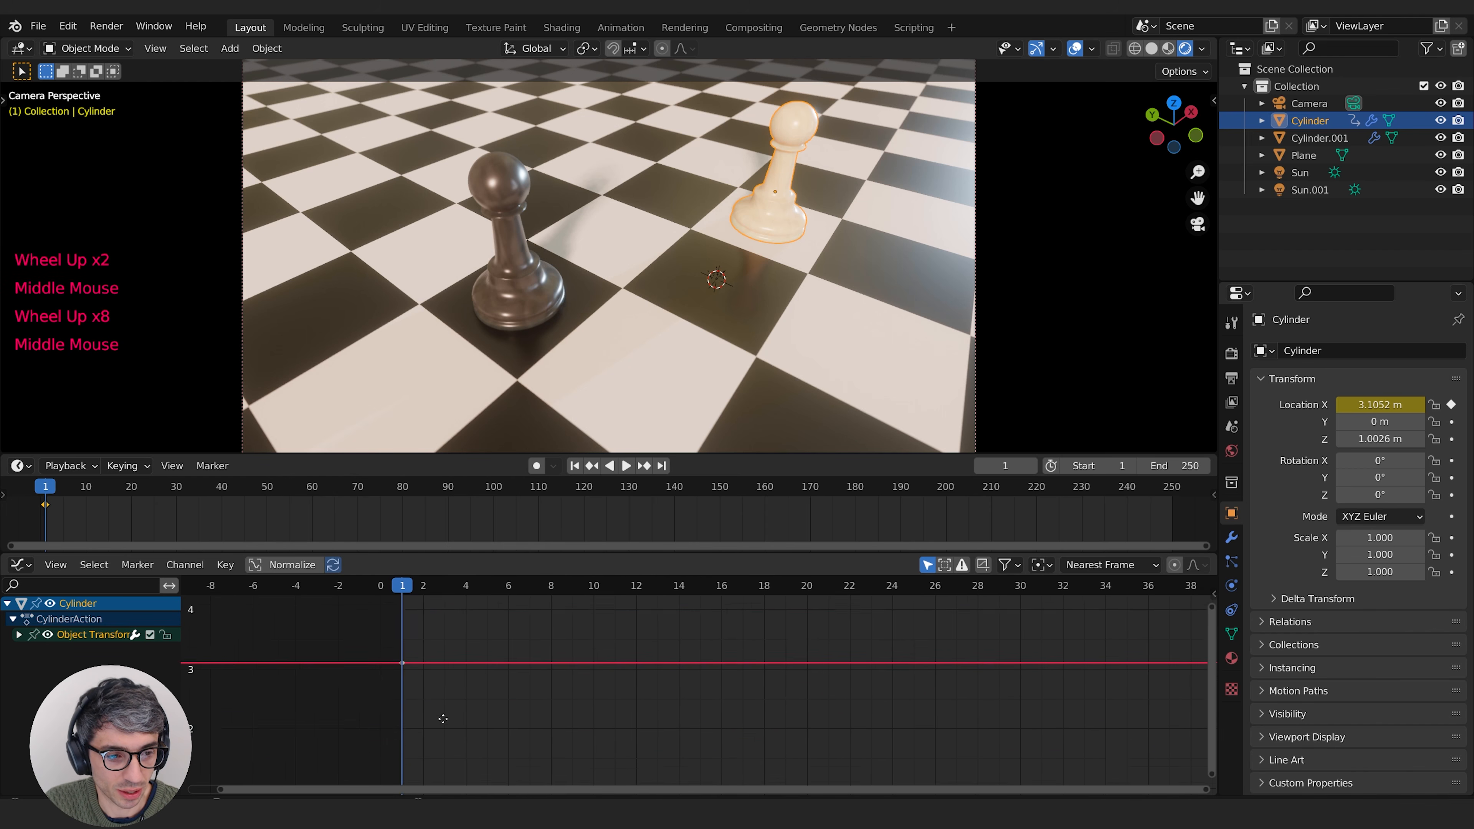
scroll(188, 691, "up", 8)
middle_click_drag(189, 691, 194, 699)
scroll(194, 700, "up", 4)
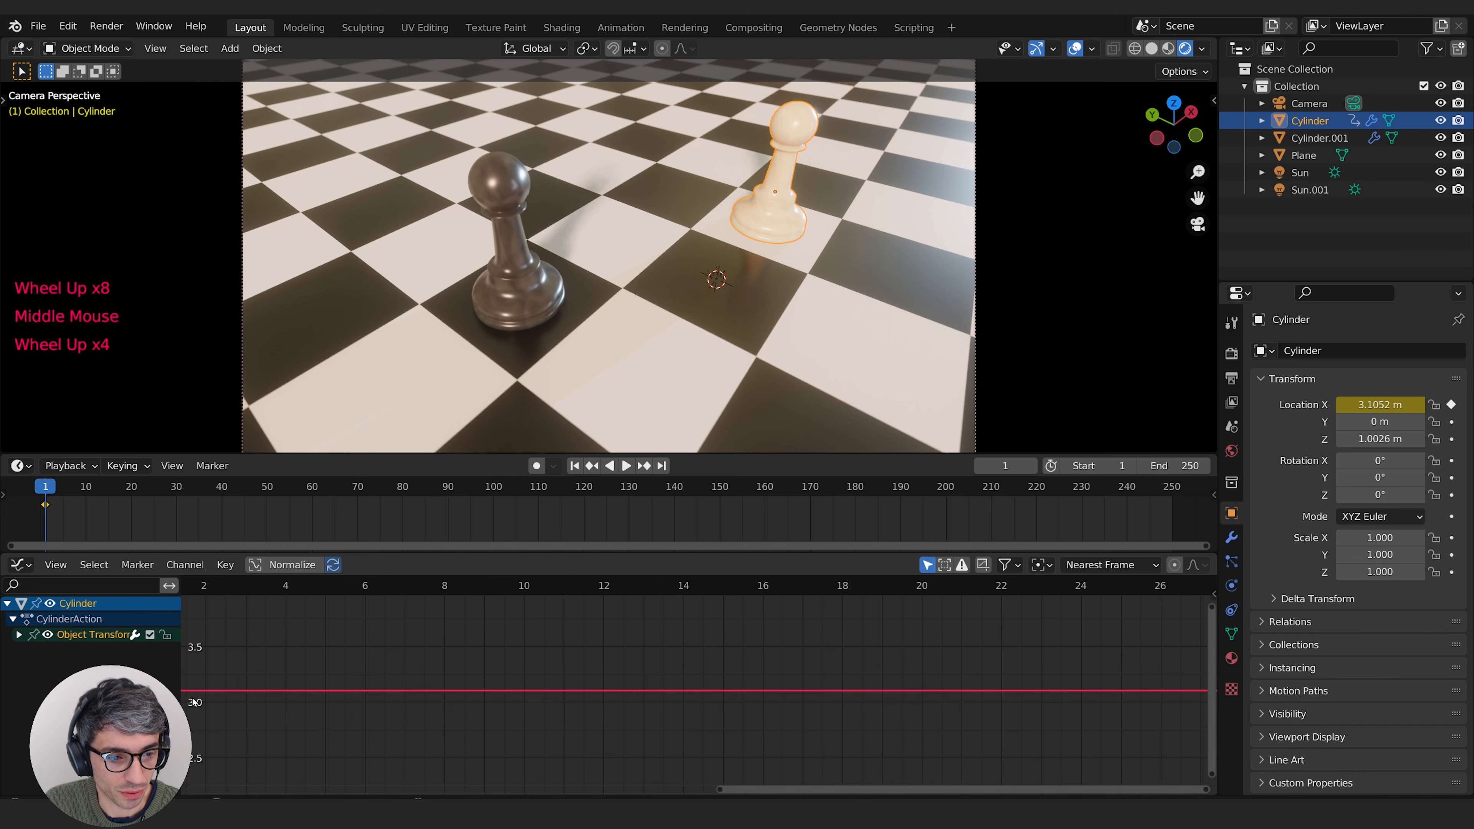
scroll(199, 701, "down", 2)
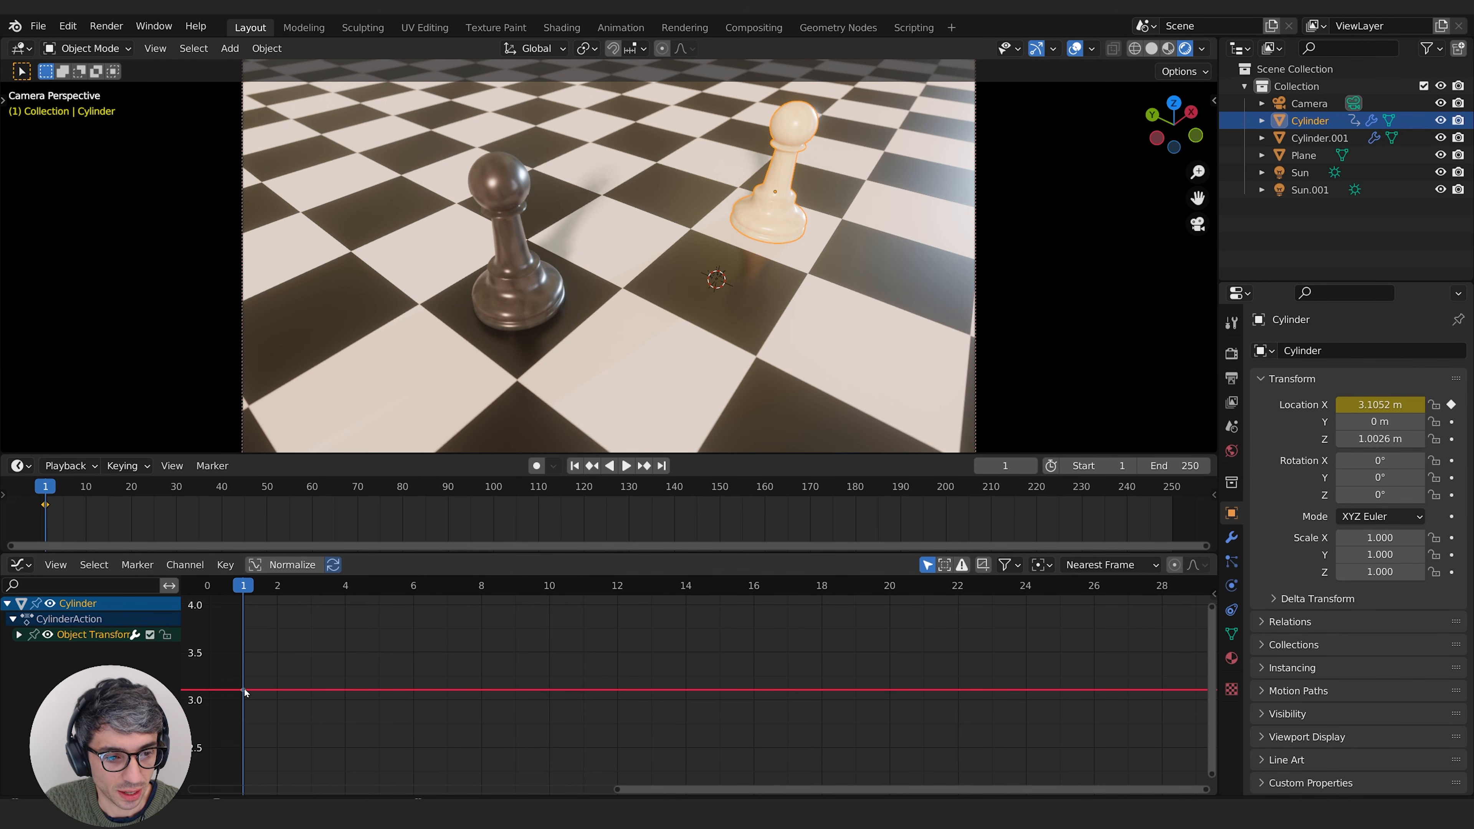
scroll(435, 685, "down", 4)
scroll(460, 684, "up", 1)
scroll(485, 687, "down", 7)
scroll(534, 687, "down", 1)
middle_click_drag(534, 687, 409, 700)
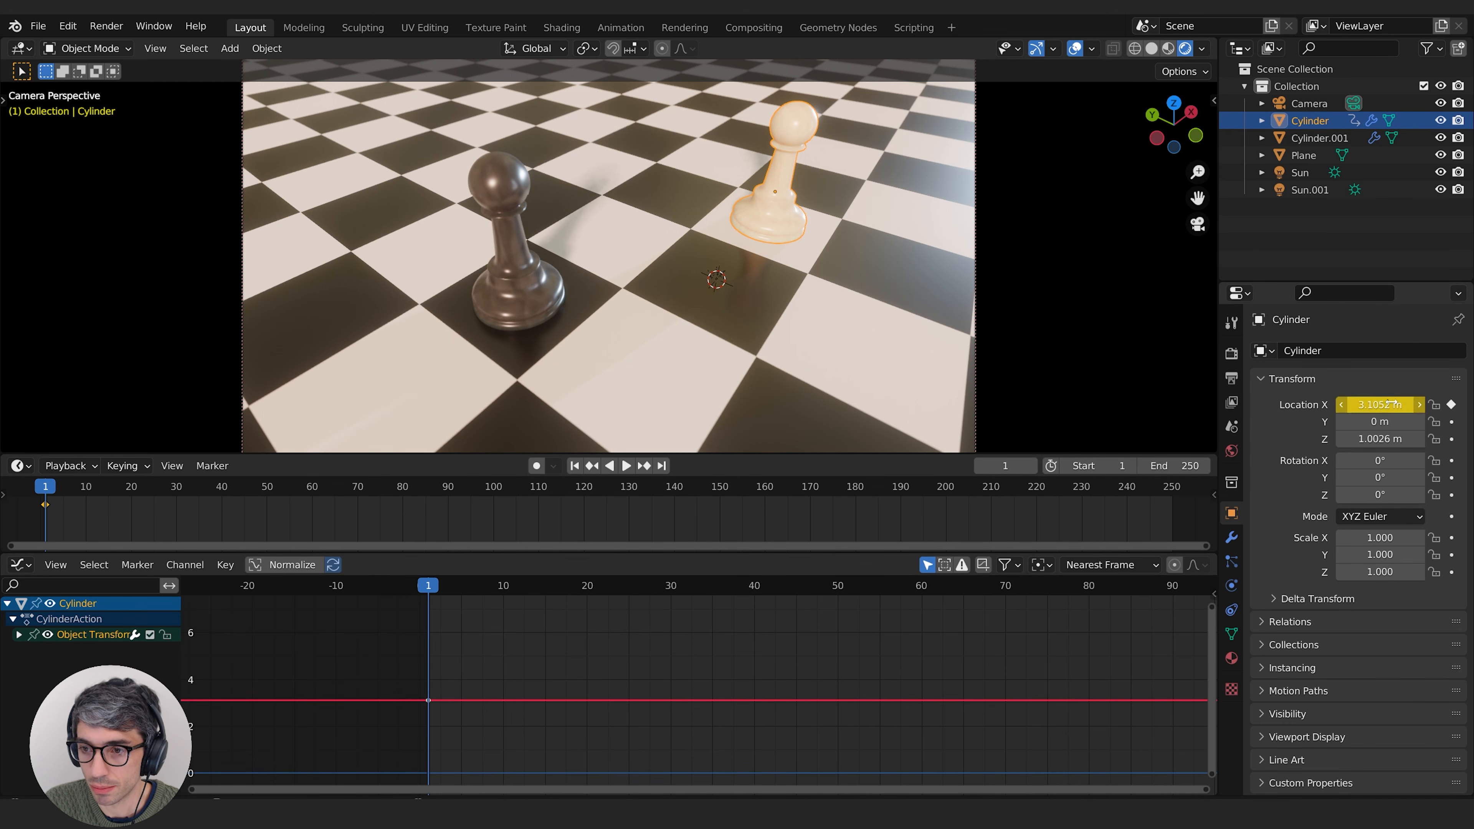
middle_click_drag(1163, 574, 1070, 583)
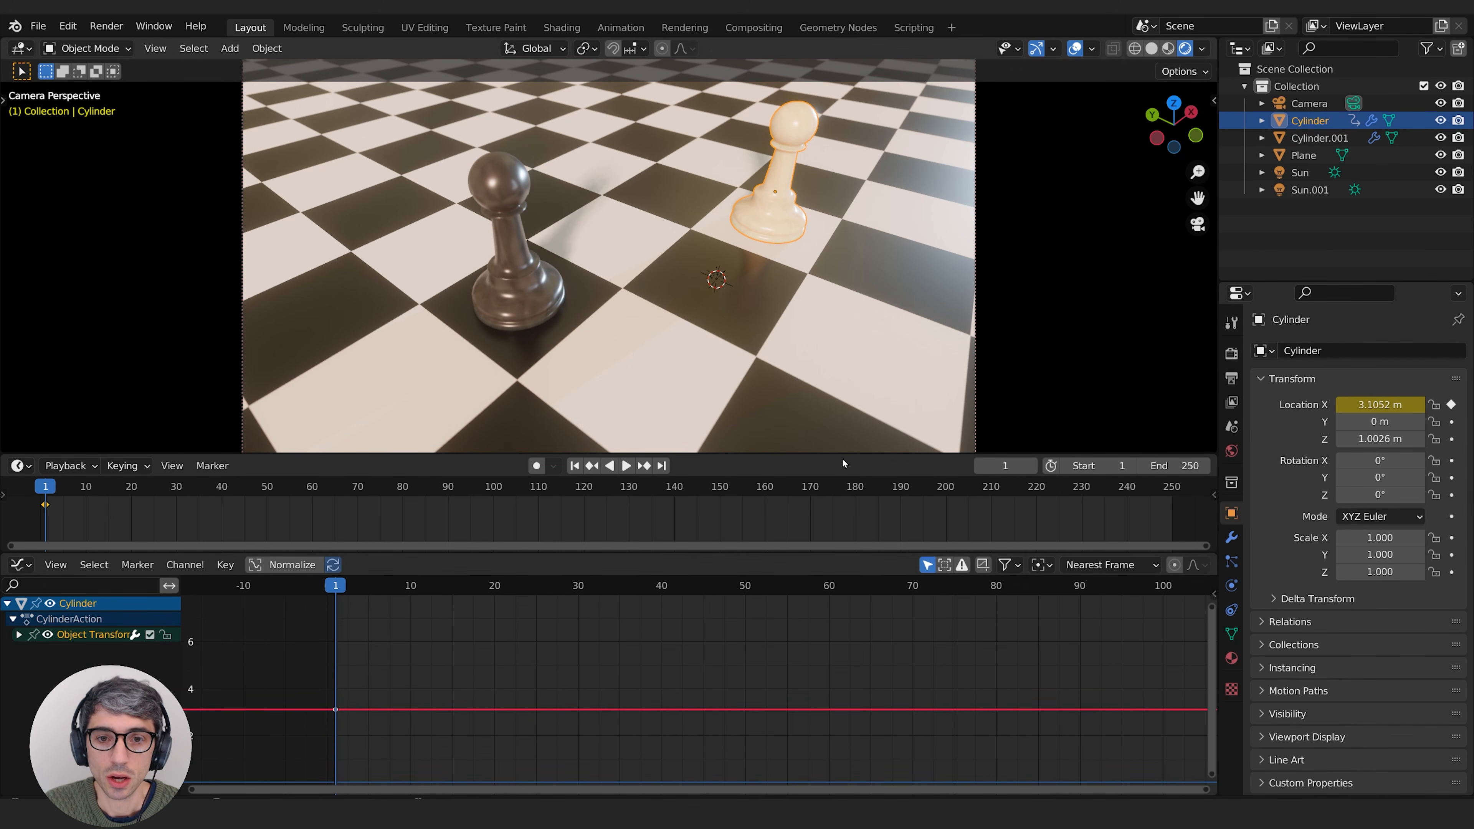
Step: Try moving the white pawn about 3.2 m in the negative X direction at frame 10 without inserting a keyframe
left_click_drag(45, 489, 86, 490)
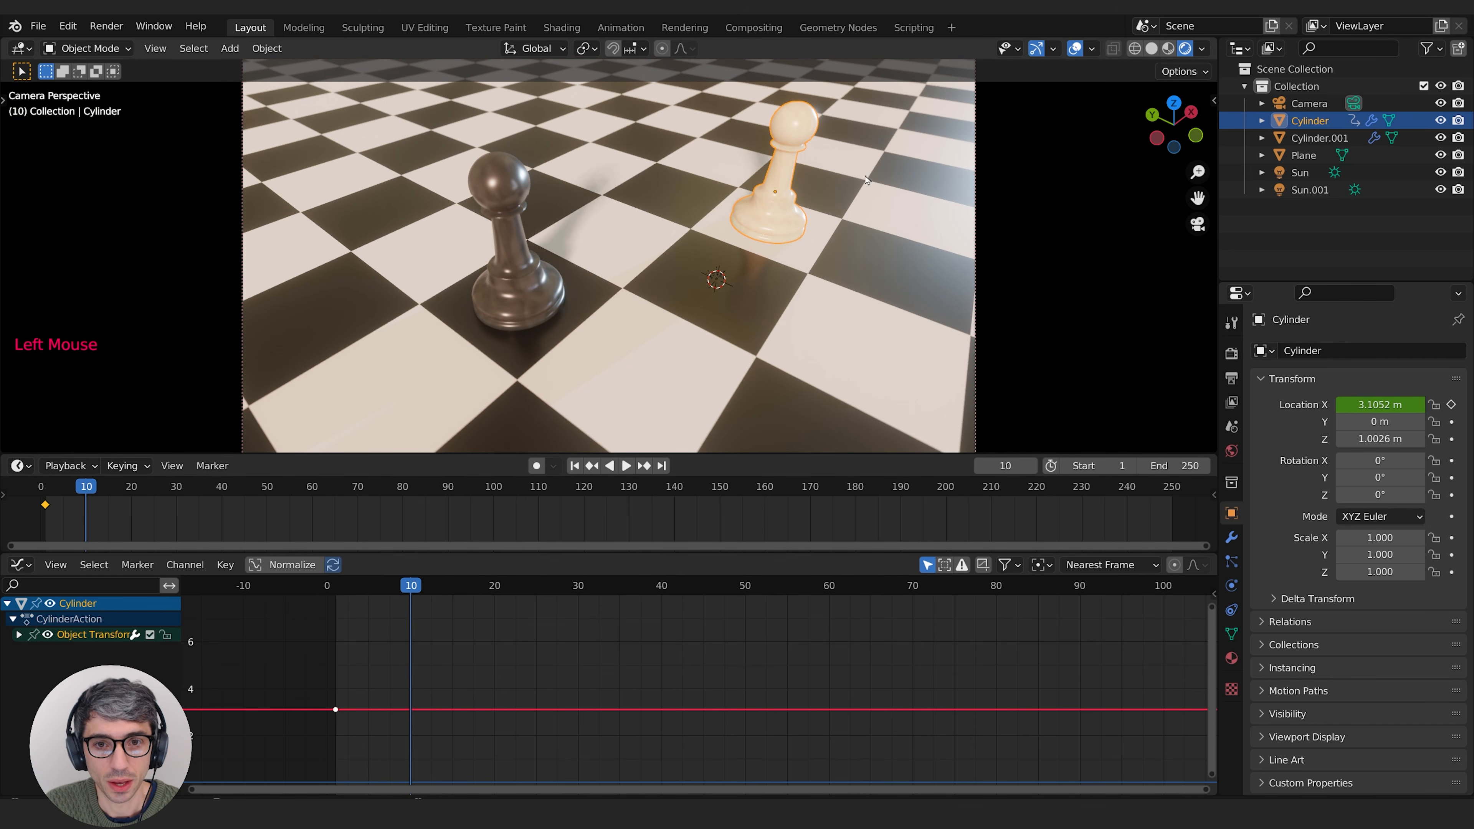
key("g")
key("x")
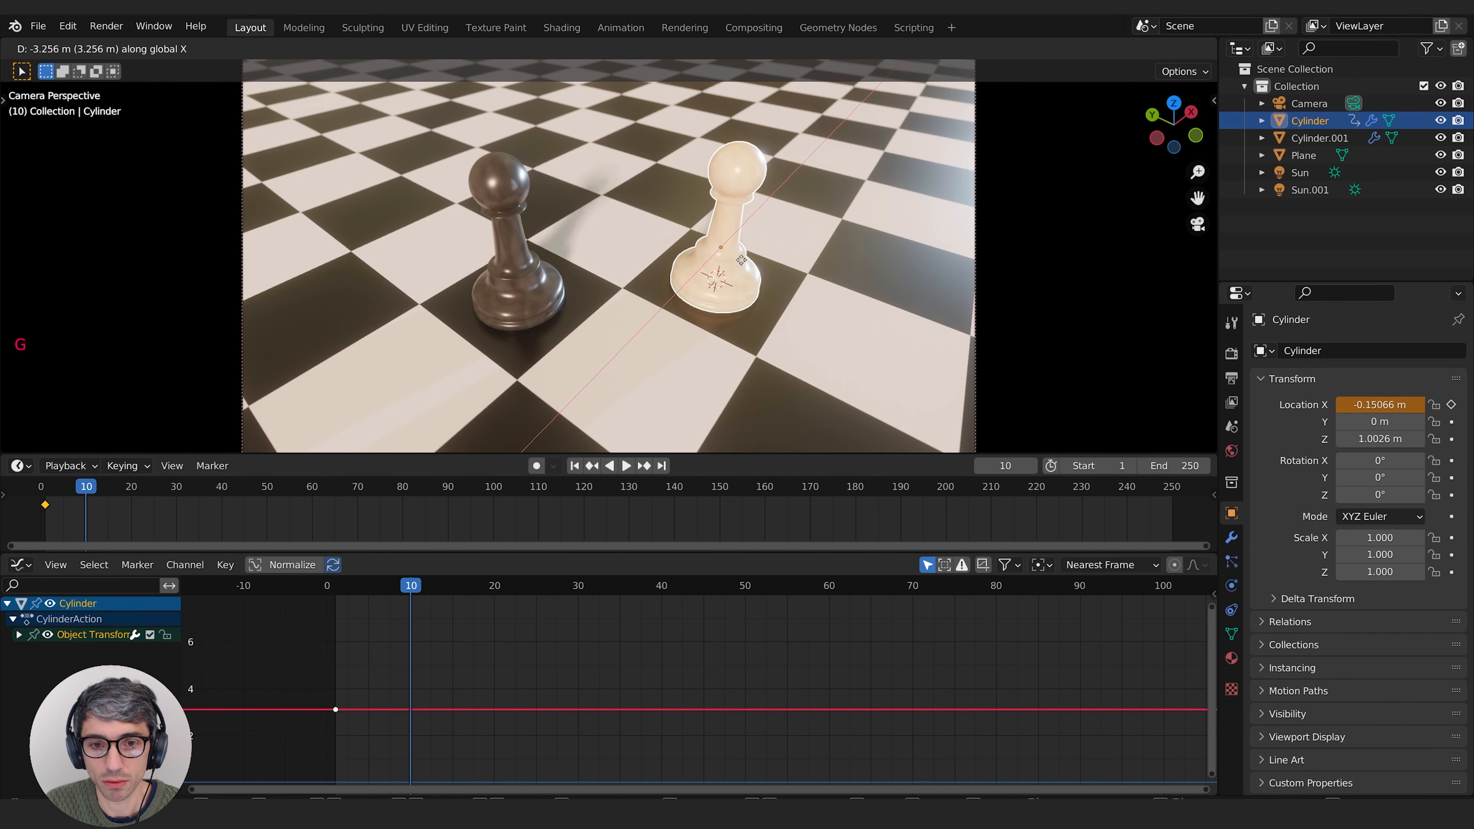
left_click(743, 264)
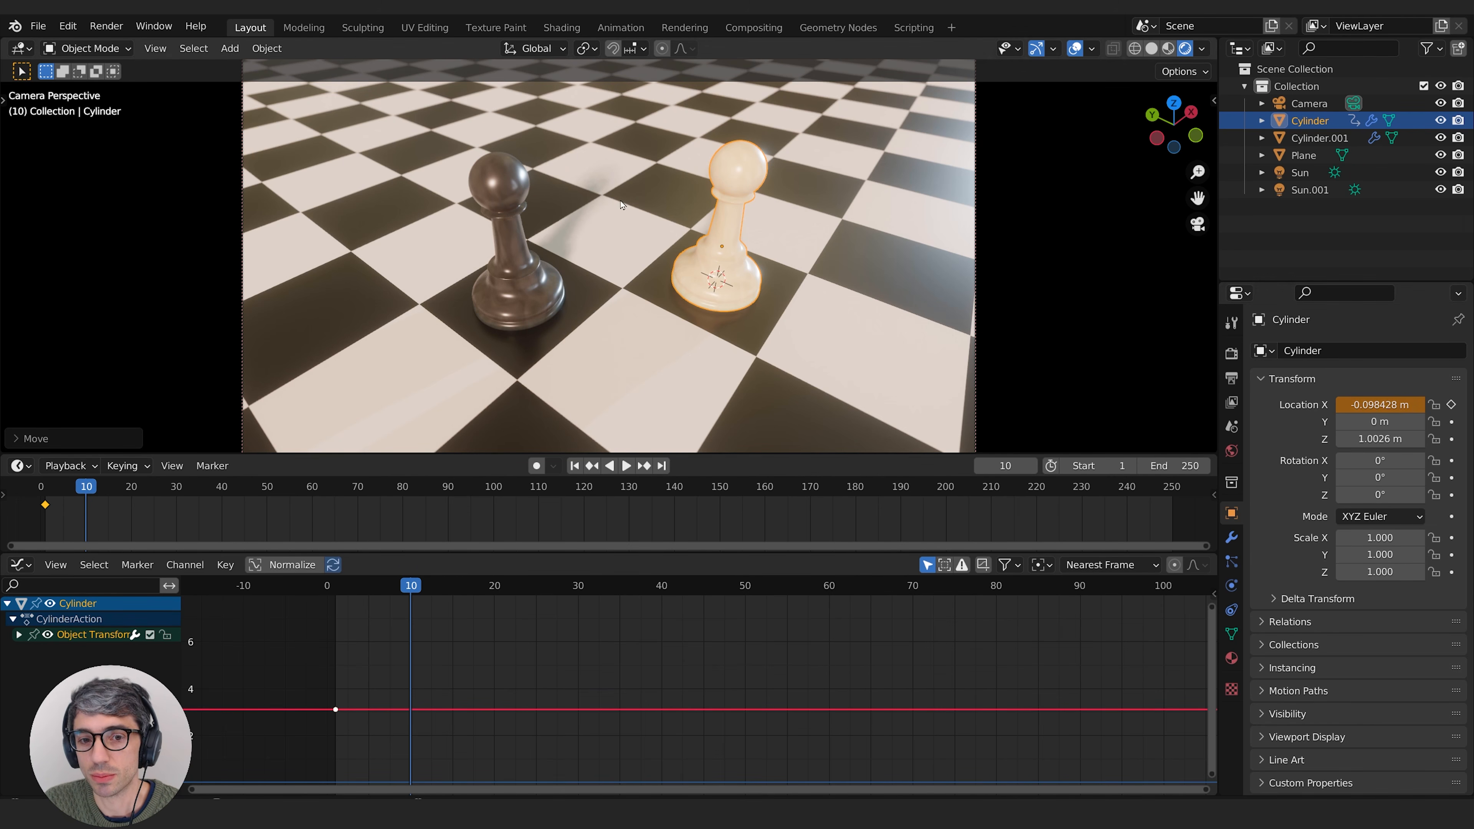
Step: At frame 10, move the white pawn along X to about -0.225 m and keyframe Location X
left_click(88, 489)
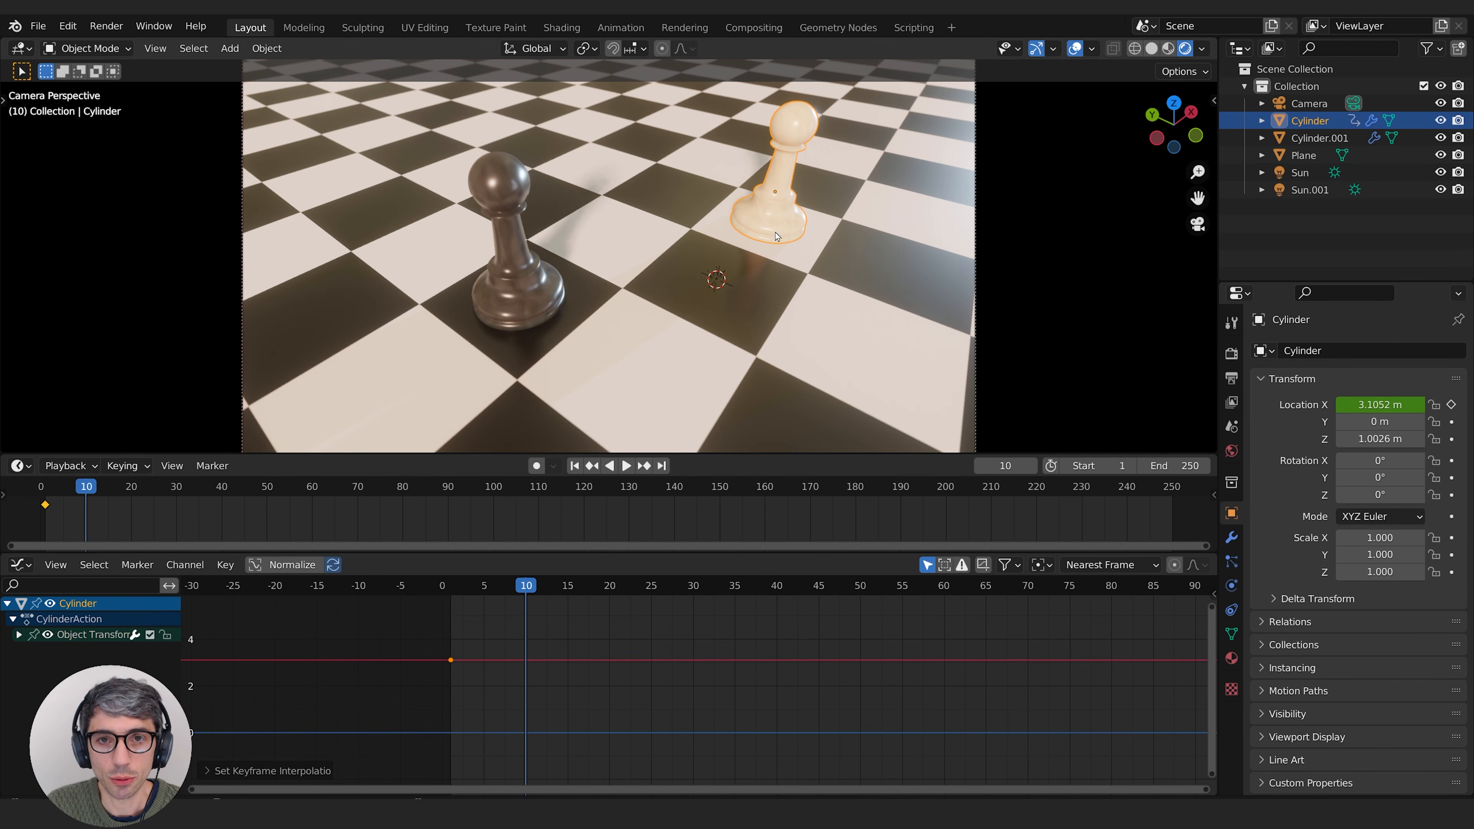
key("g")
key("x")
left_click(715, 296)
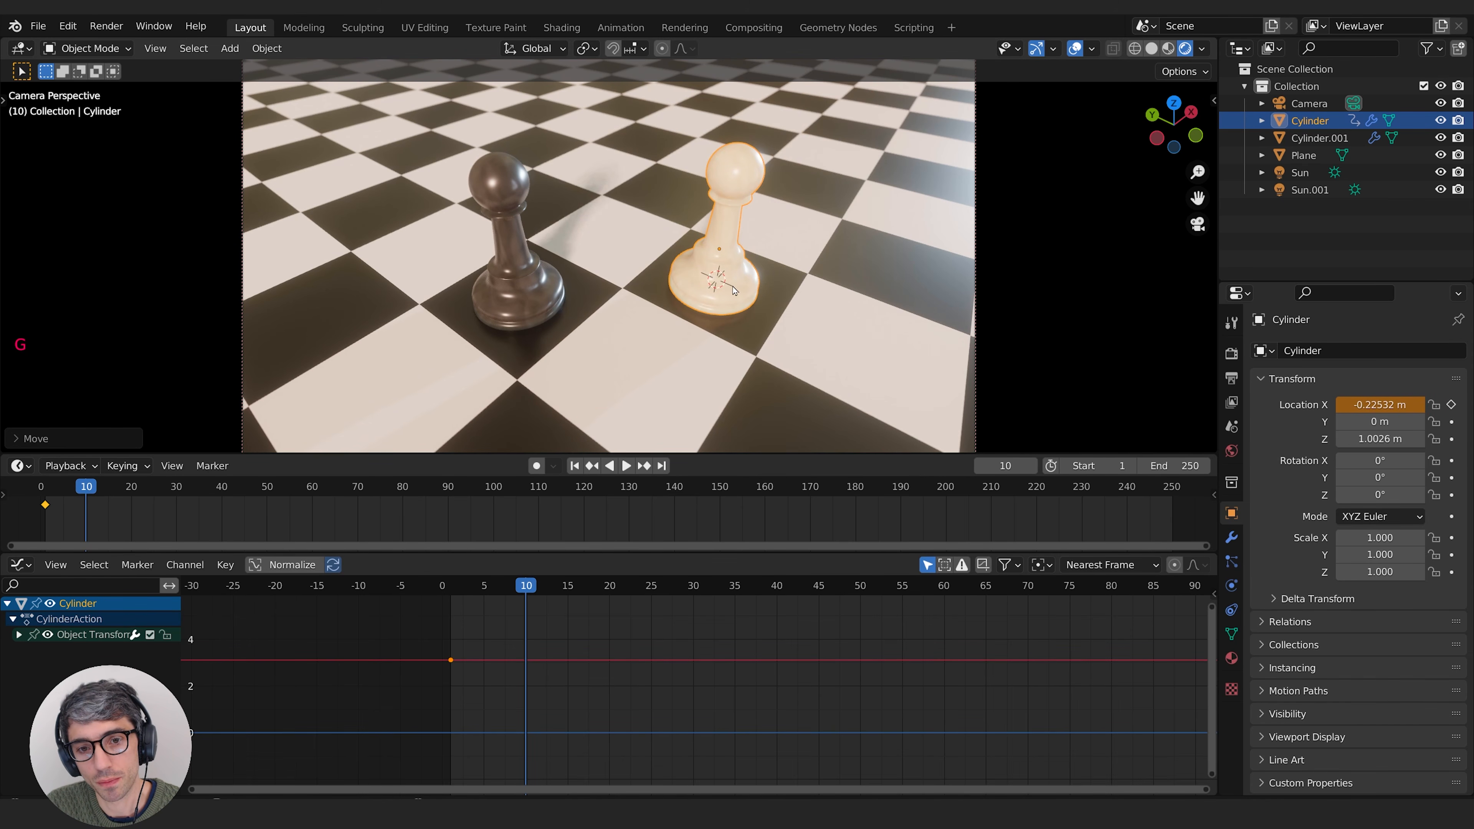
left_click(1452, 405)
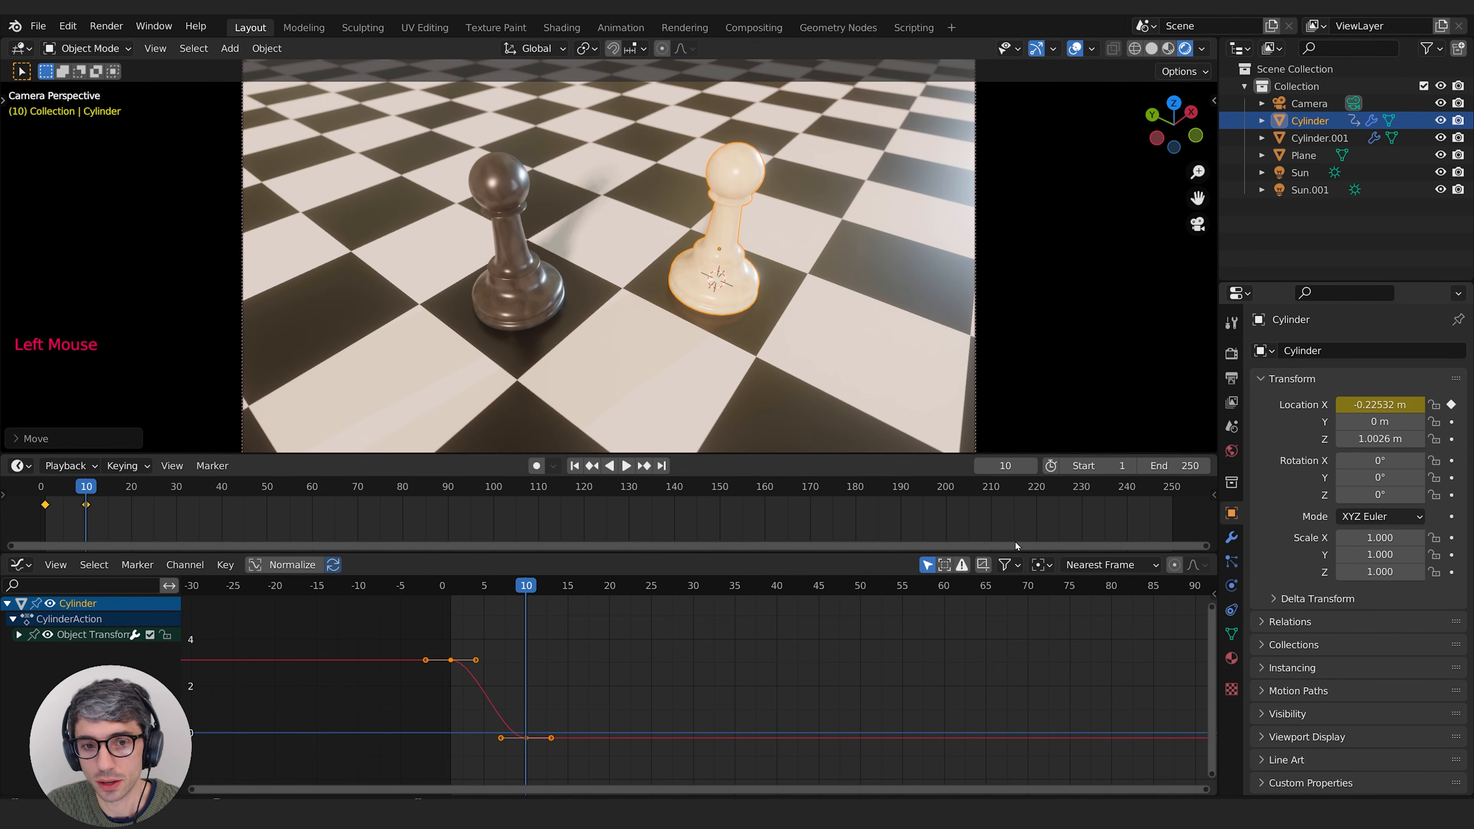
Step: Scrub the animation between frames 10 and 0 to compare the white pawn's motion with its Location X curve
middle_click_drag(565, 702, 570, 696)
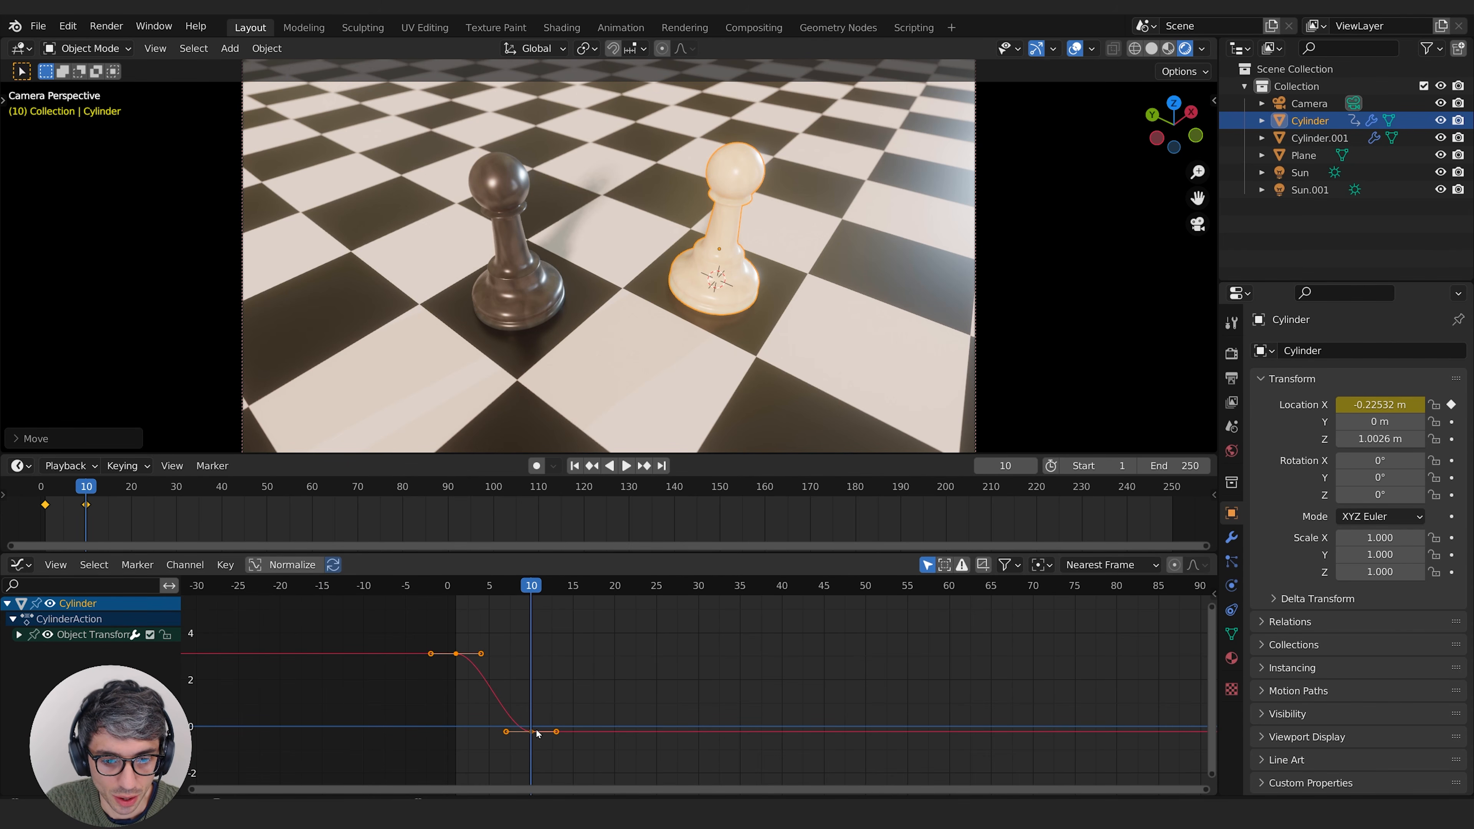
left_click(527, 587)
left_click_drag(527, 588, 514, 587)
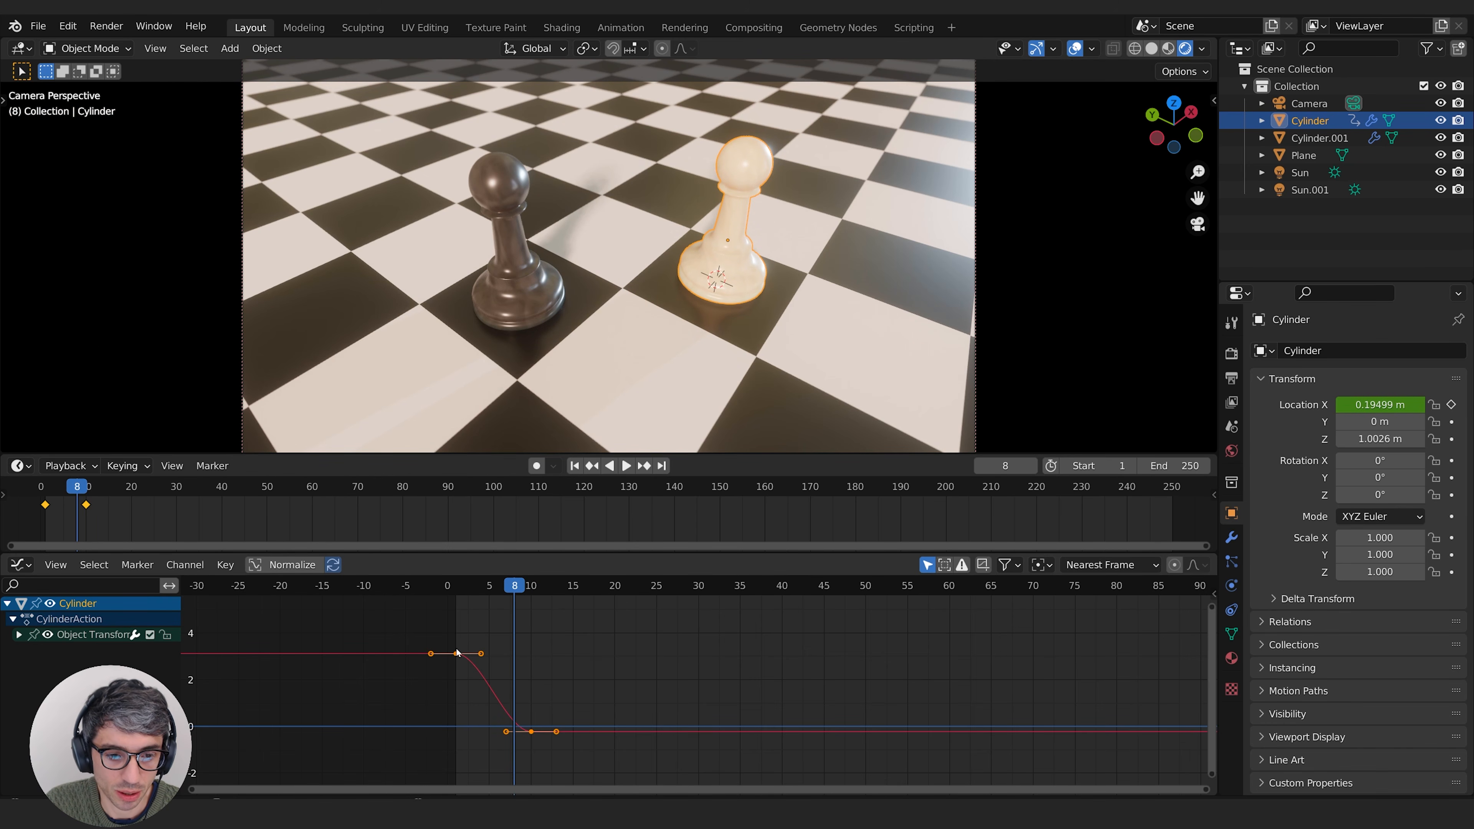
left_click_drag(508, 587, 451, 588)
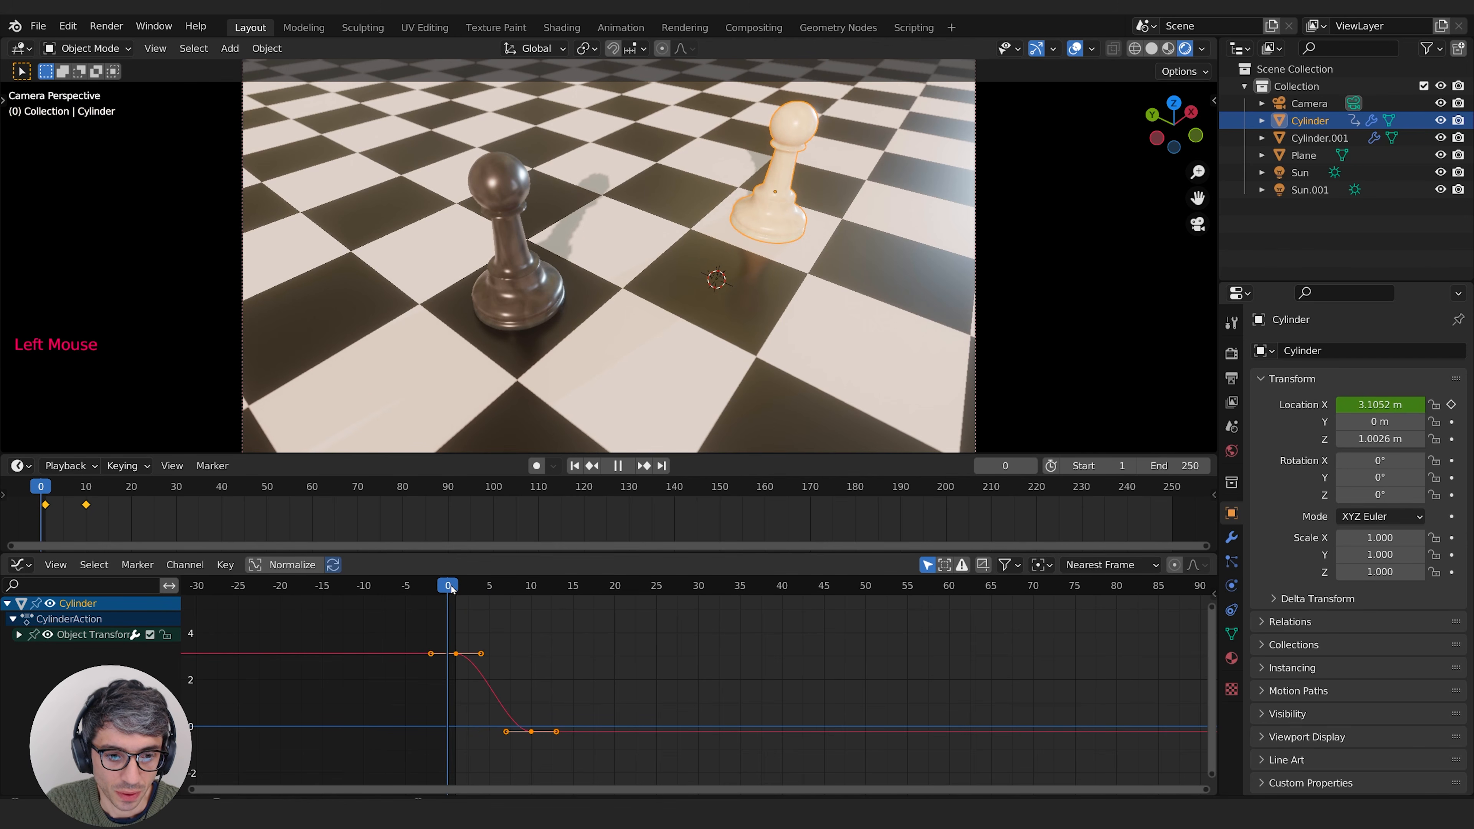
left_click_drag(542, 595, 481, 598)
Step: Pull the frame 1 keyframe's outgoing handle steeply downward so the Location X curve drops sharply from the start
left_click(484, 659)
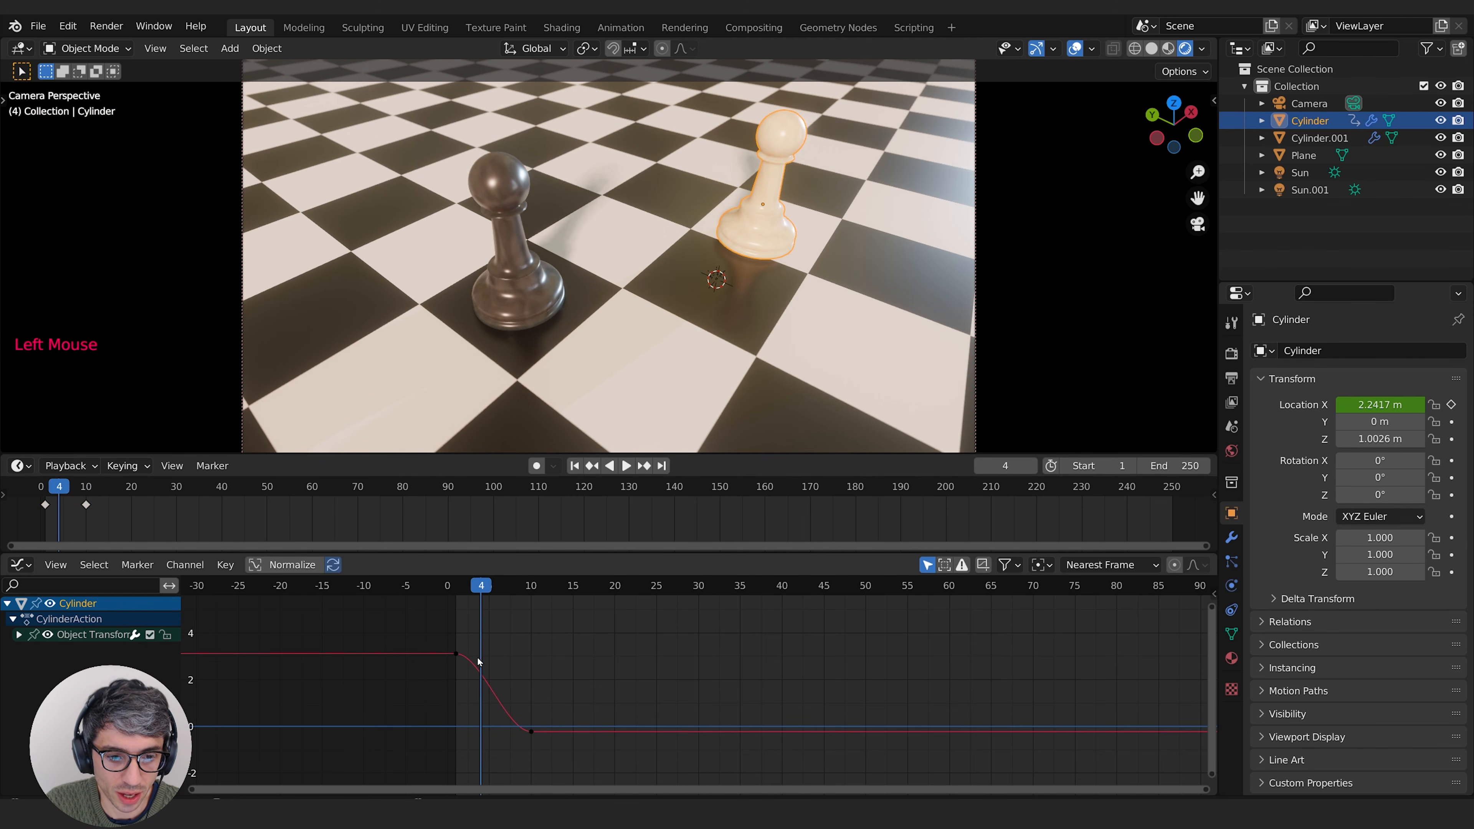
left_click(457, 655)
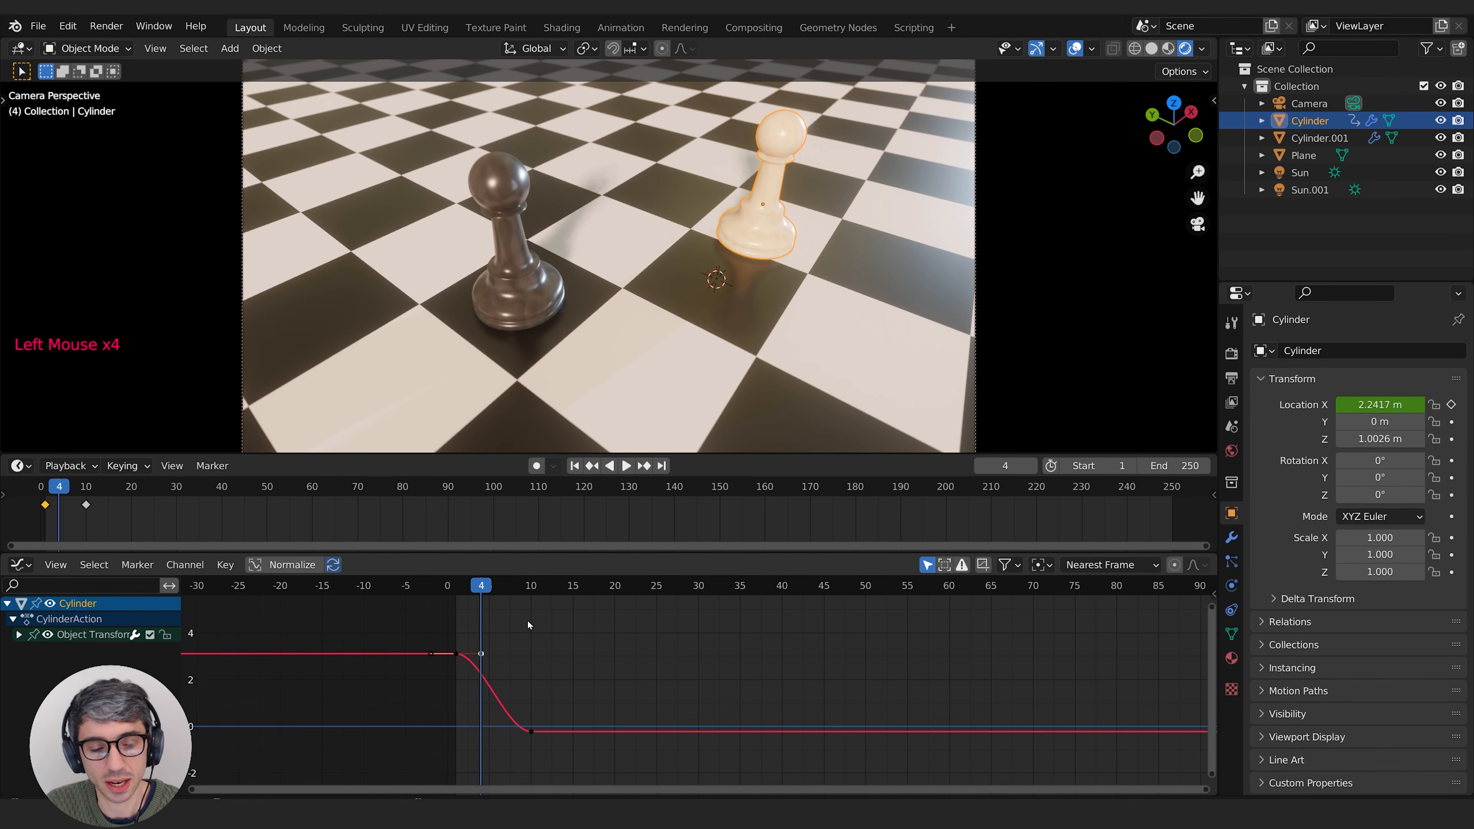
key("g")
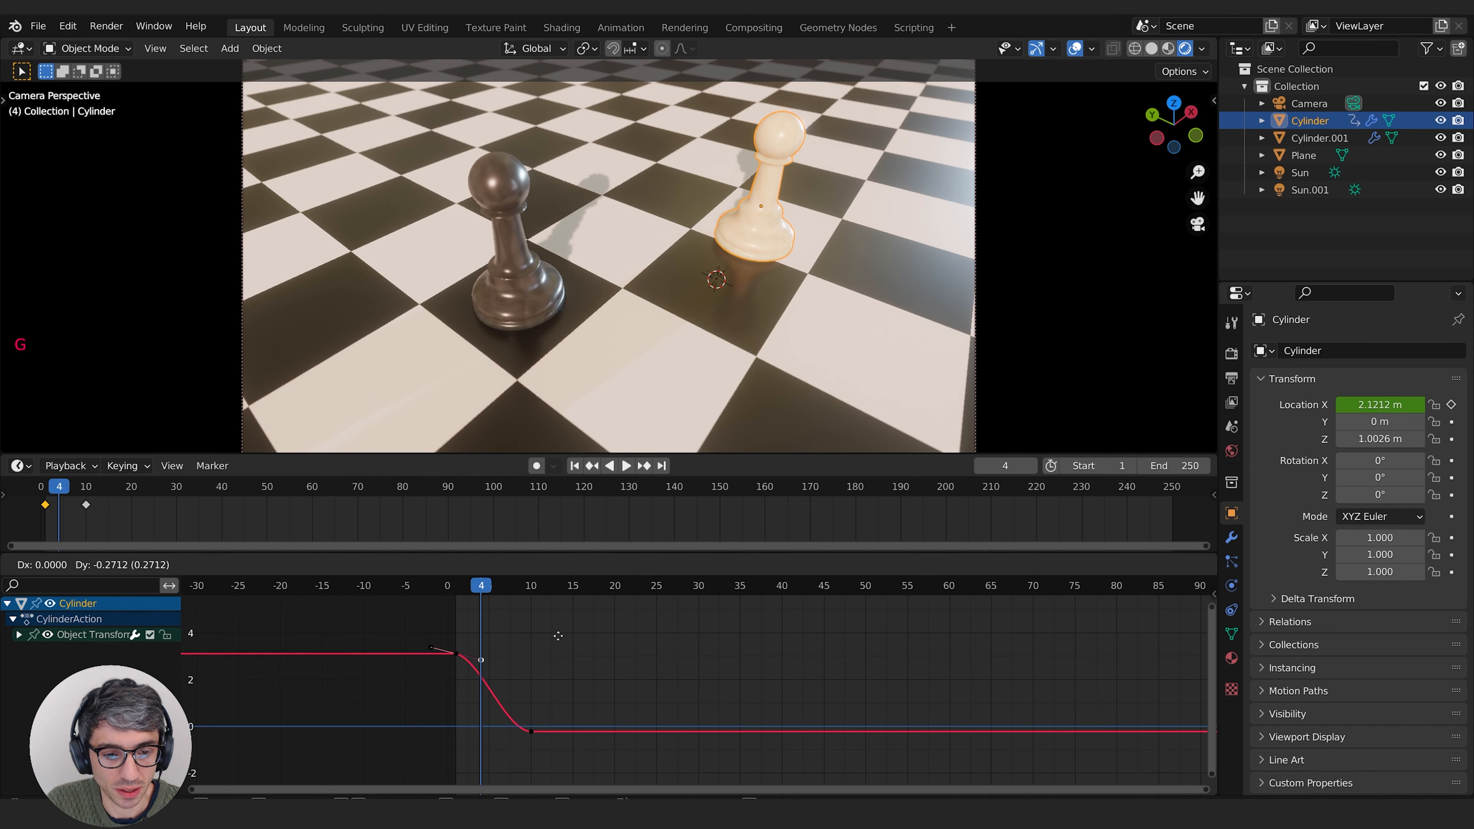
left_click(547, 652)
key("g")
left_click(449, 627)
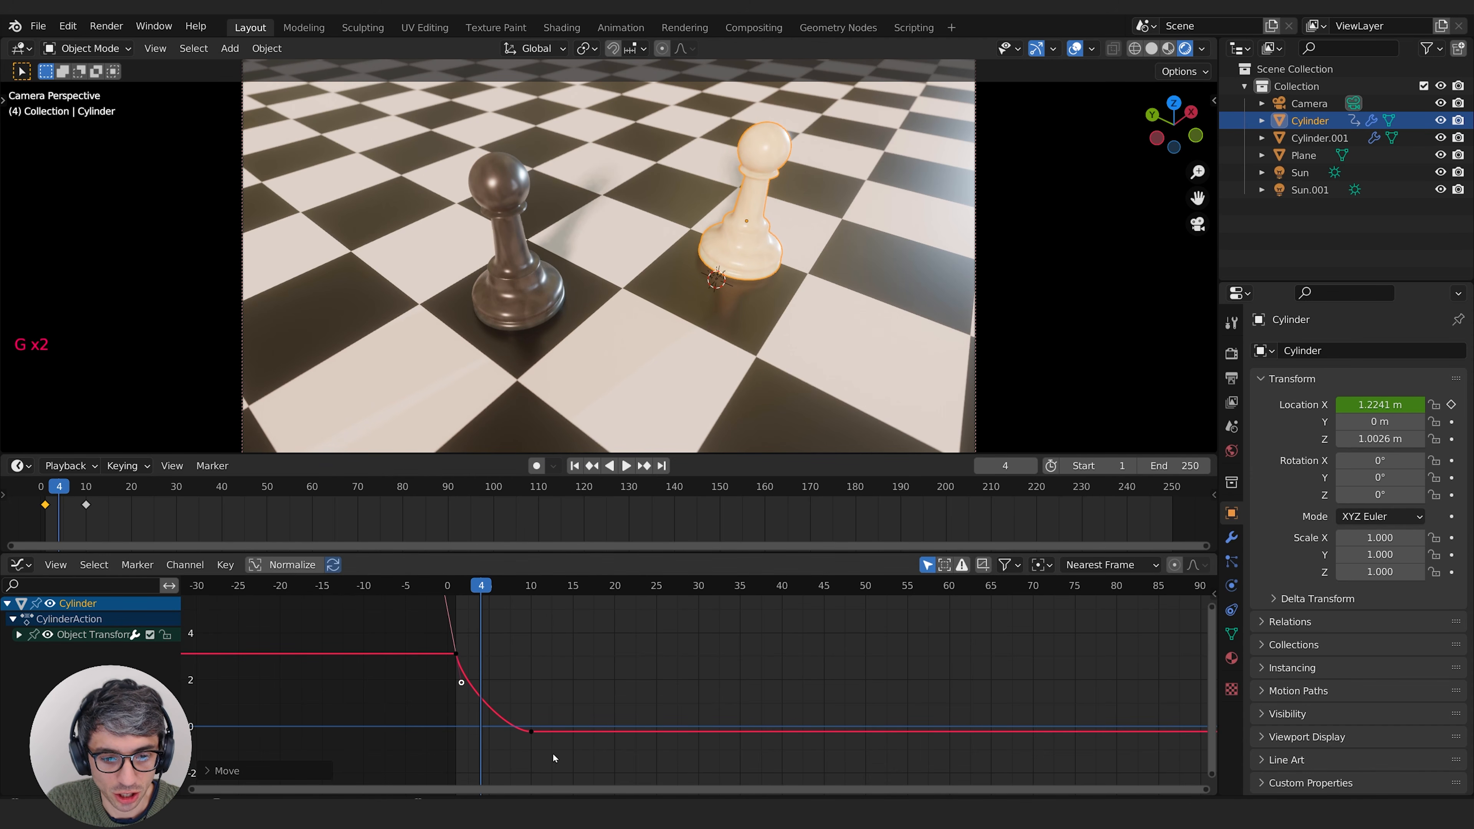
Step: Play the animation twice from the beginning to review the white pawn's faster start
mouse_move(469, 583)
left_mouse_down()
mouse_move(451, 585)
mouse_move(529, 585)
mouse_move(456, 587)
left_mouse_up()
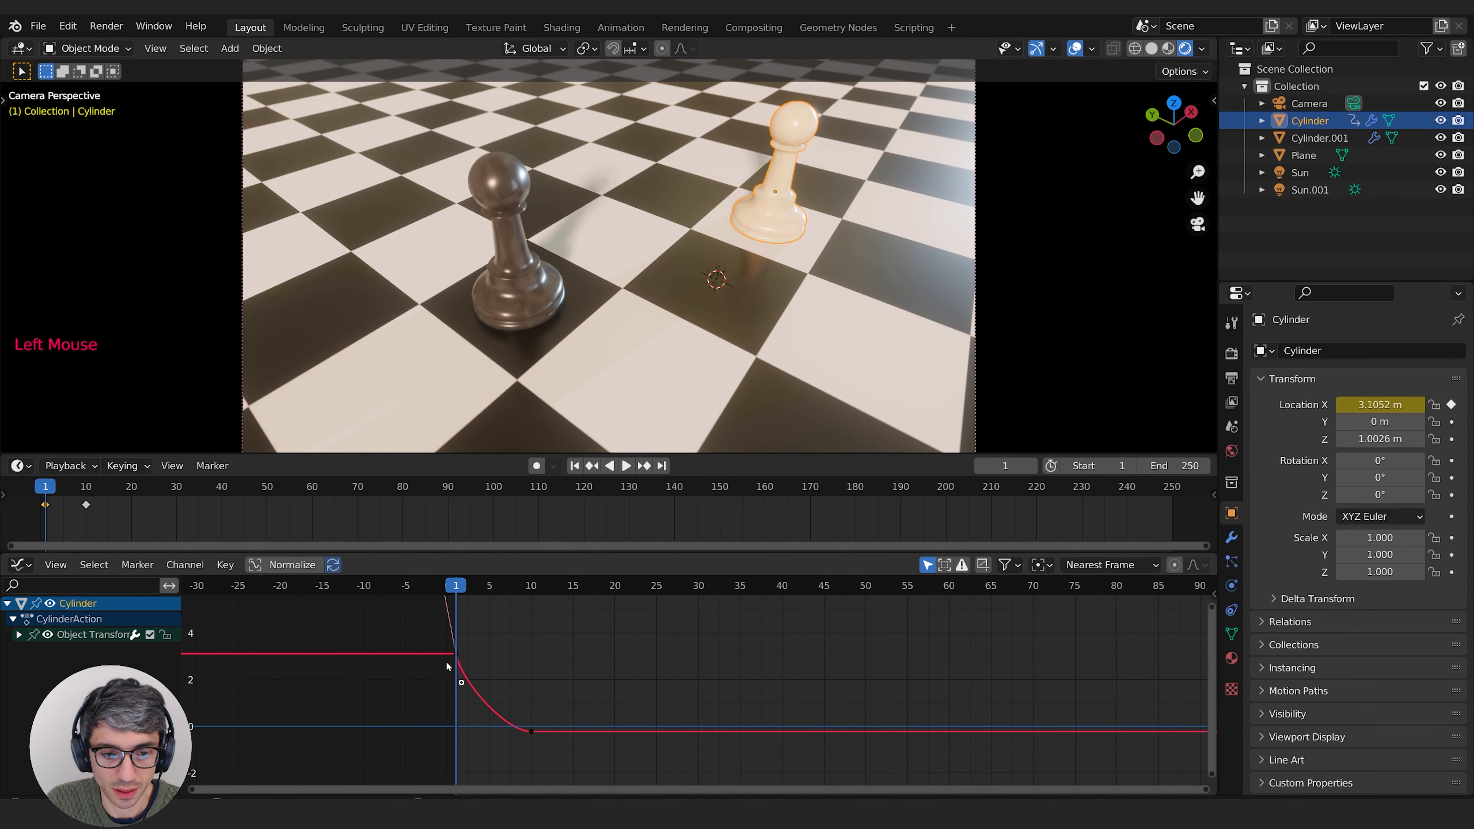
key("space")
key("space")
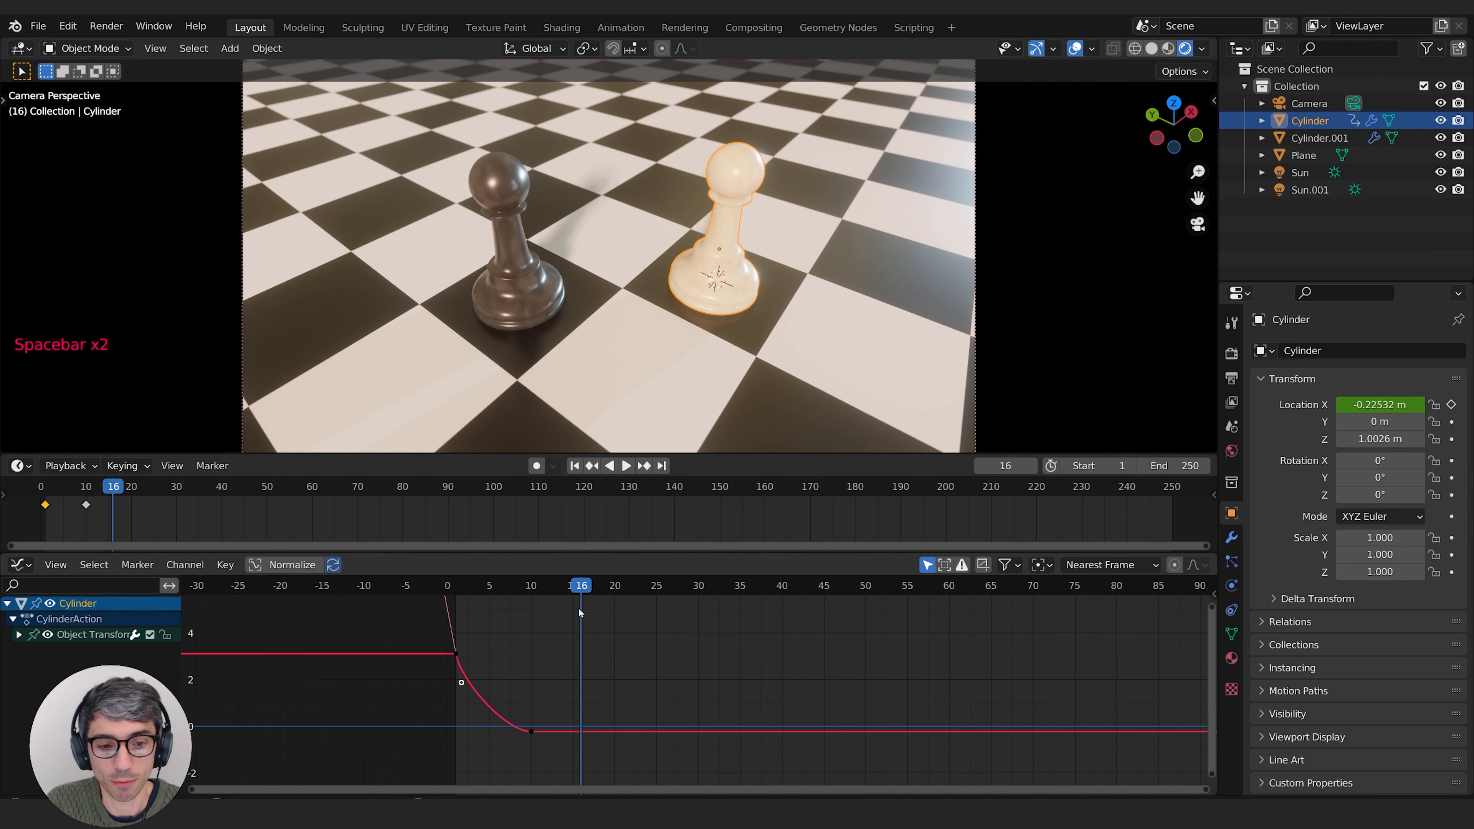
left_click(446, 584)
key("space")
key("space")
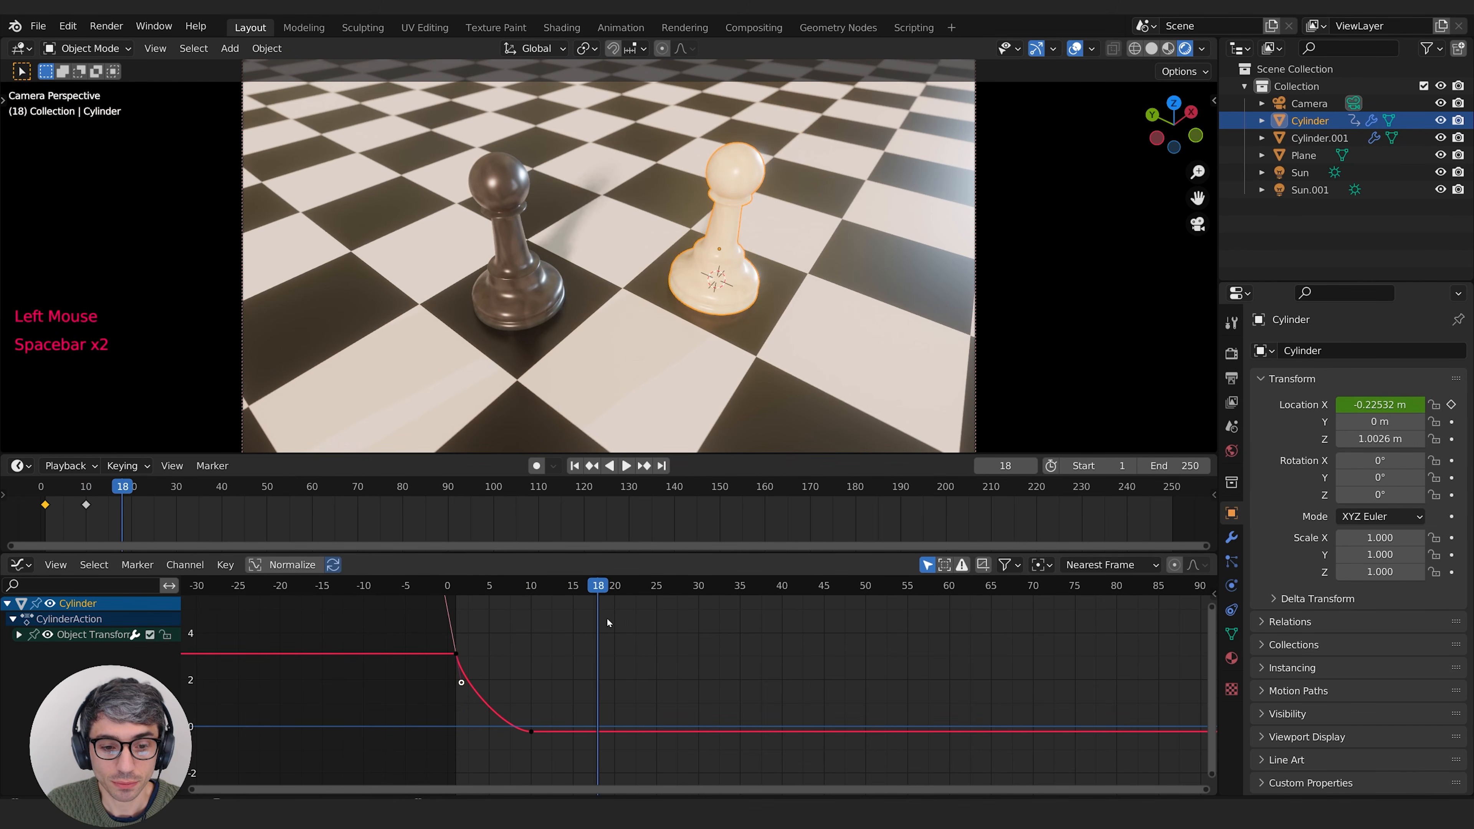
Step: Select the white pawn's ending Location X keyframe and move it to frame 20, keeping it at about the same value
left_click(530, 732)
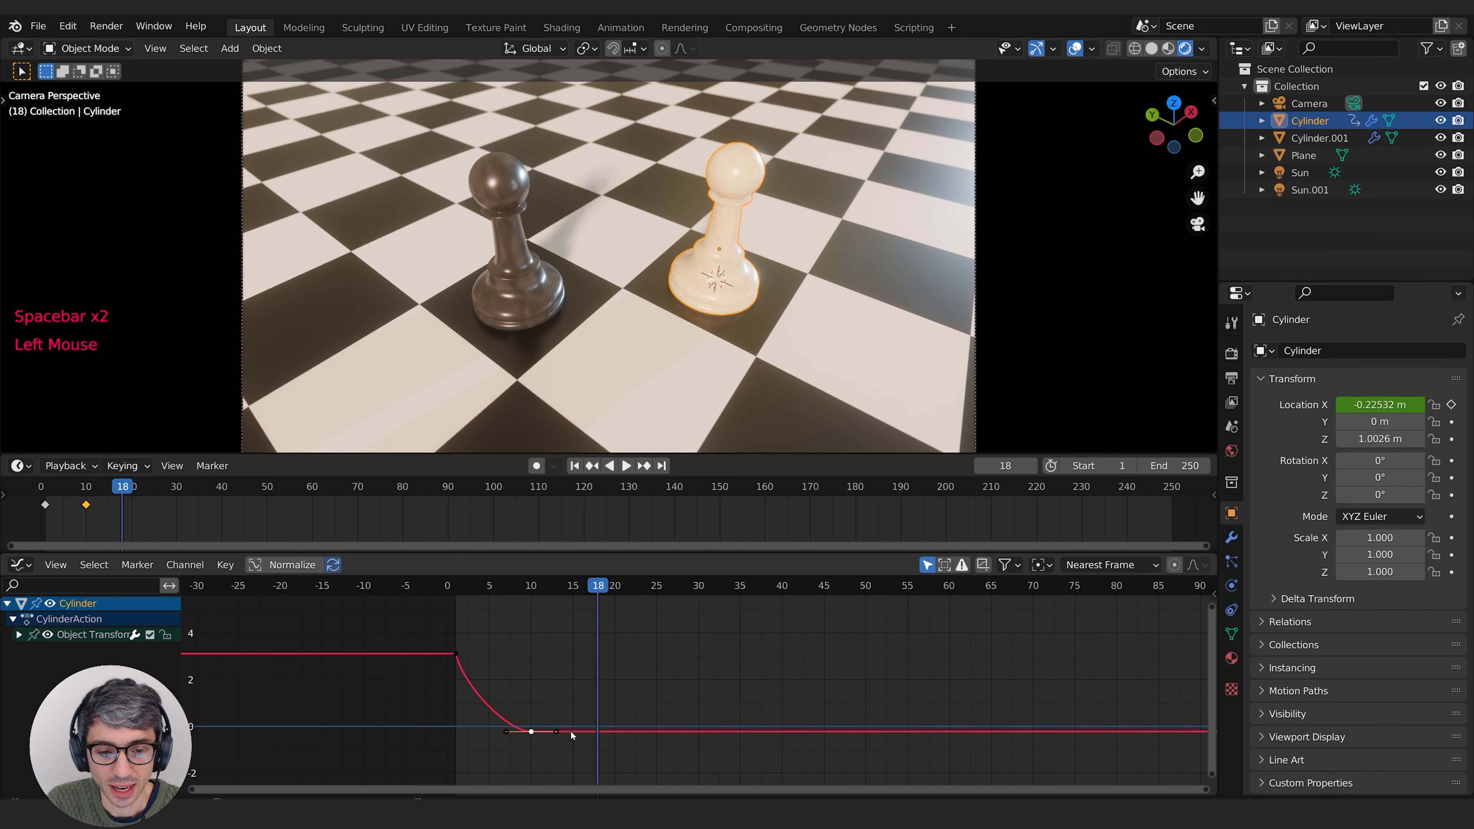
key("g")
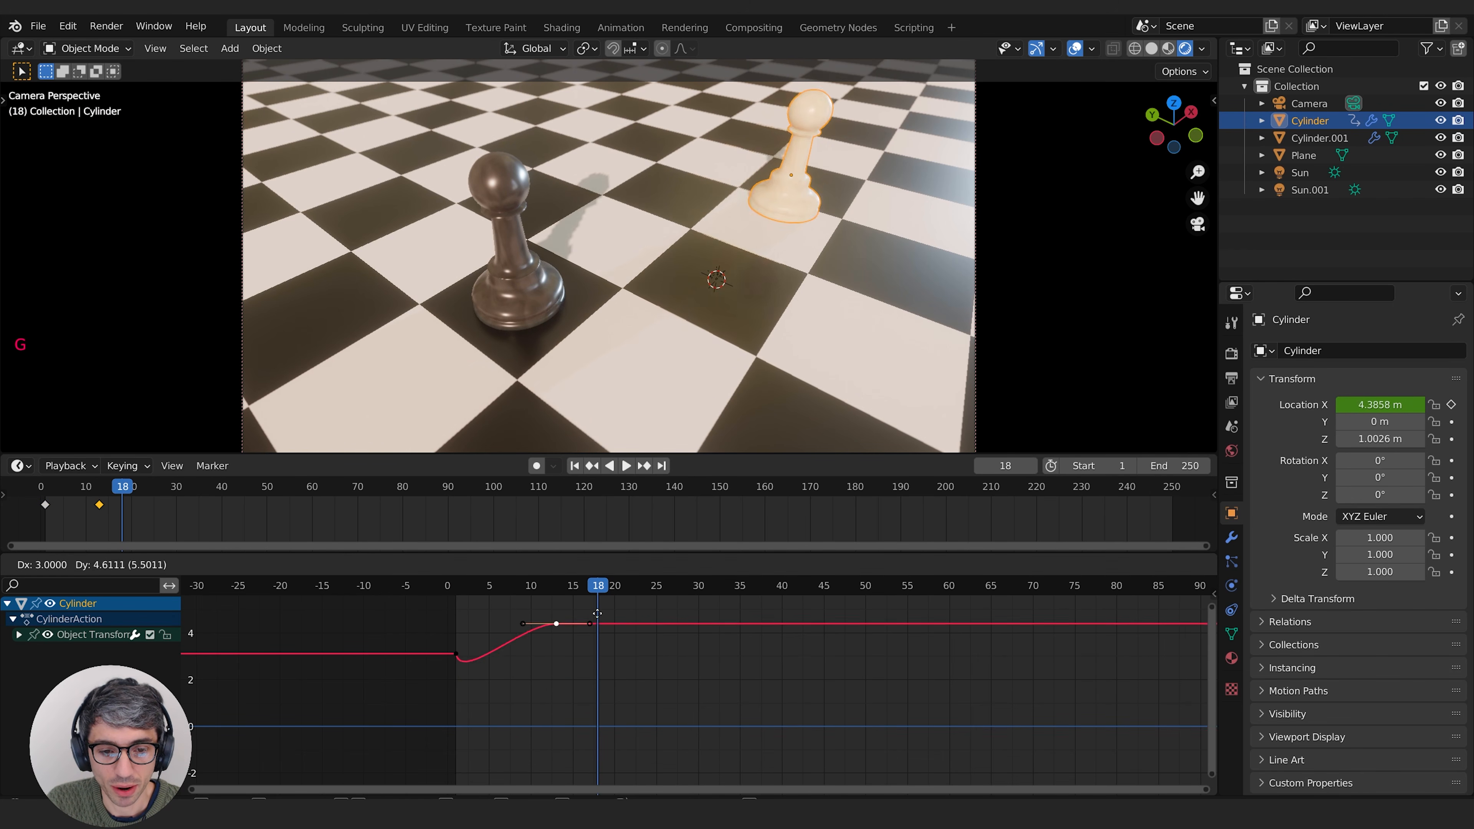
right_click(648, 708)
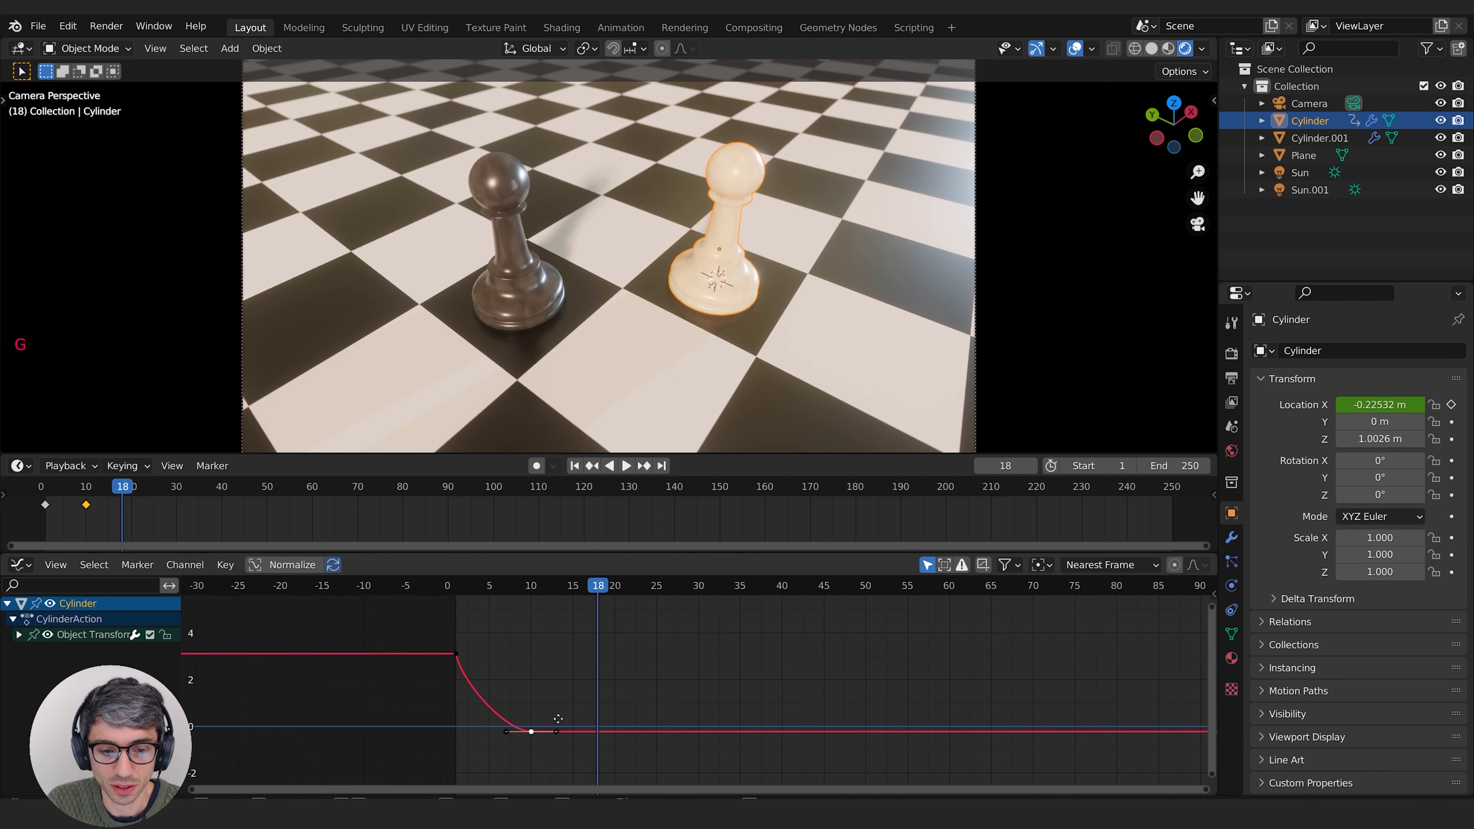
key("g")
left_click(628, 705)
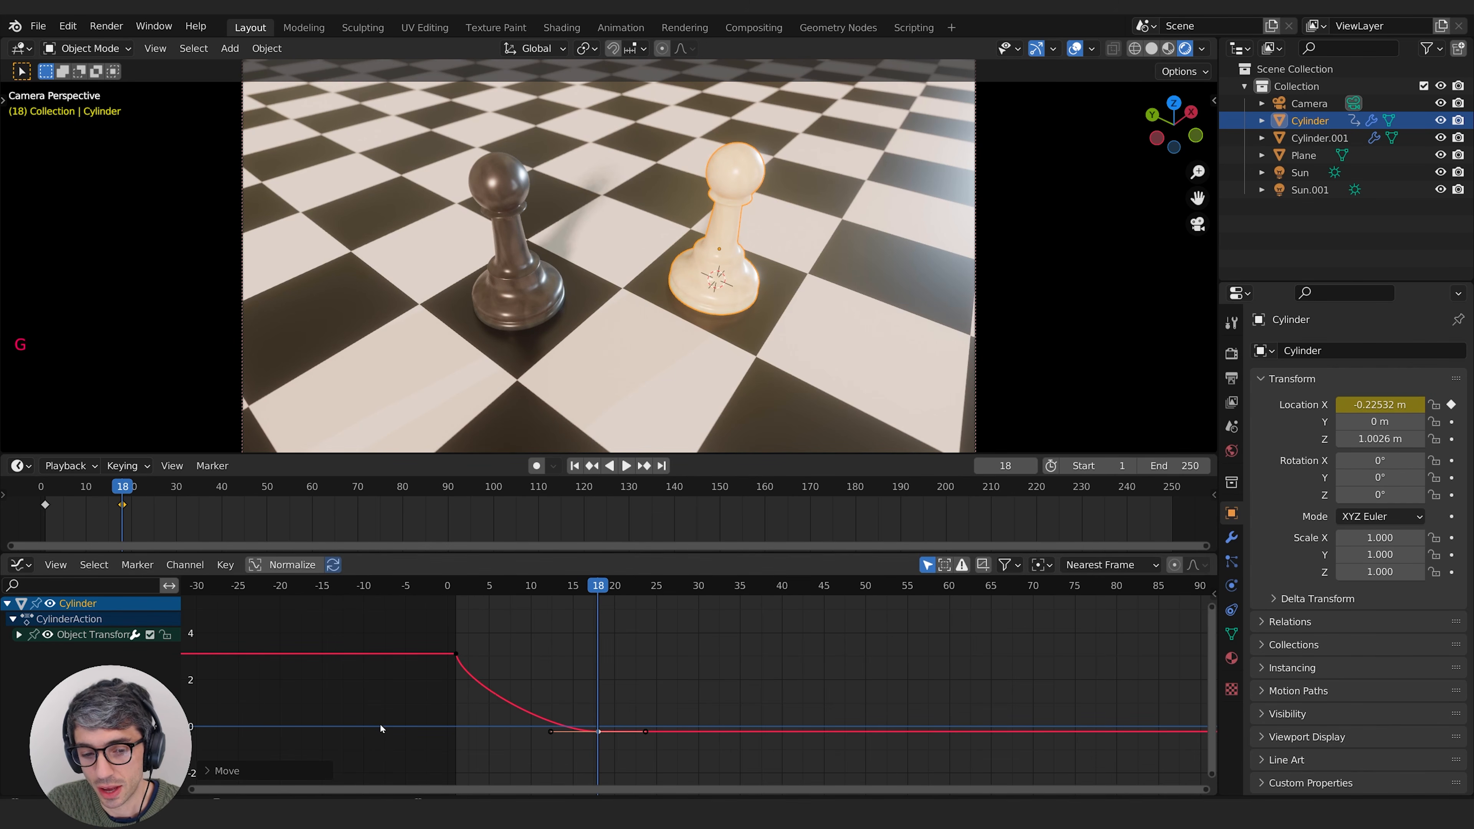
key("g")
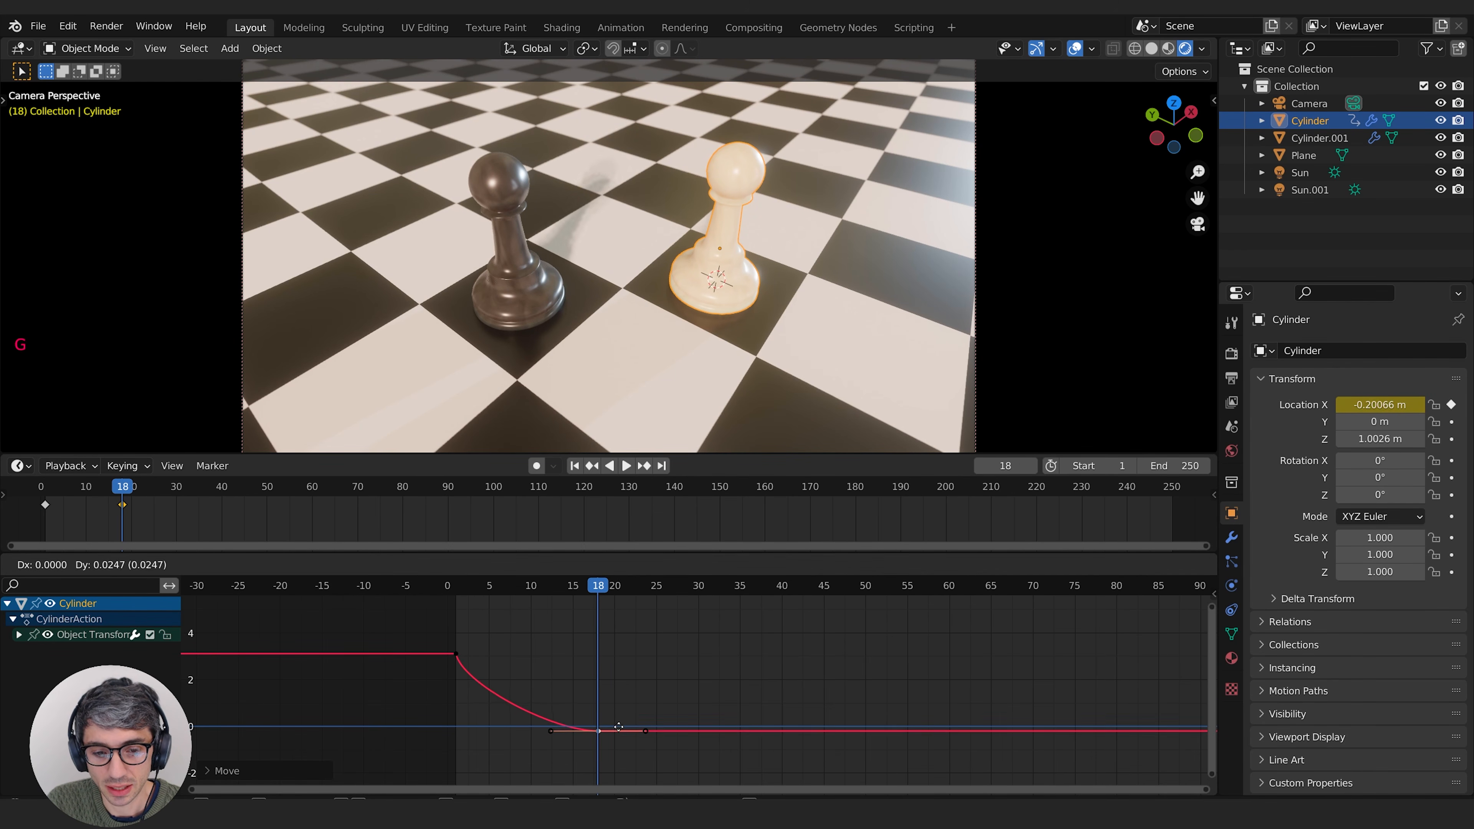
left_click(633, 726)
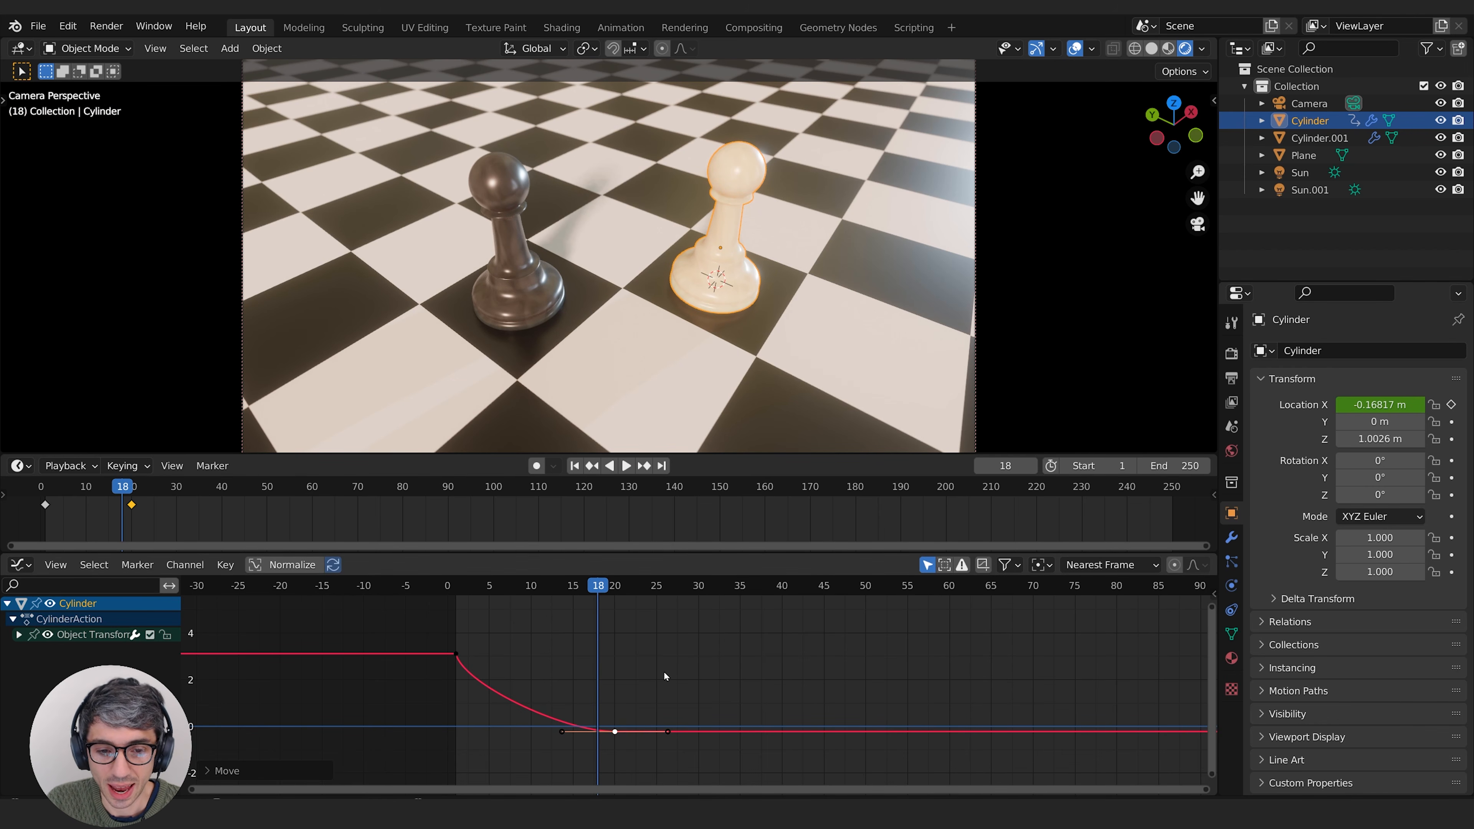
Step: Scale the frame 20 keyframe's handles along X to span about frames 5 to 36, and play the animation from frame 1
key("s")
key("x")
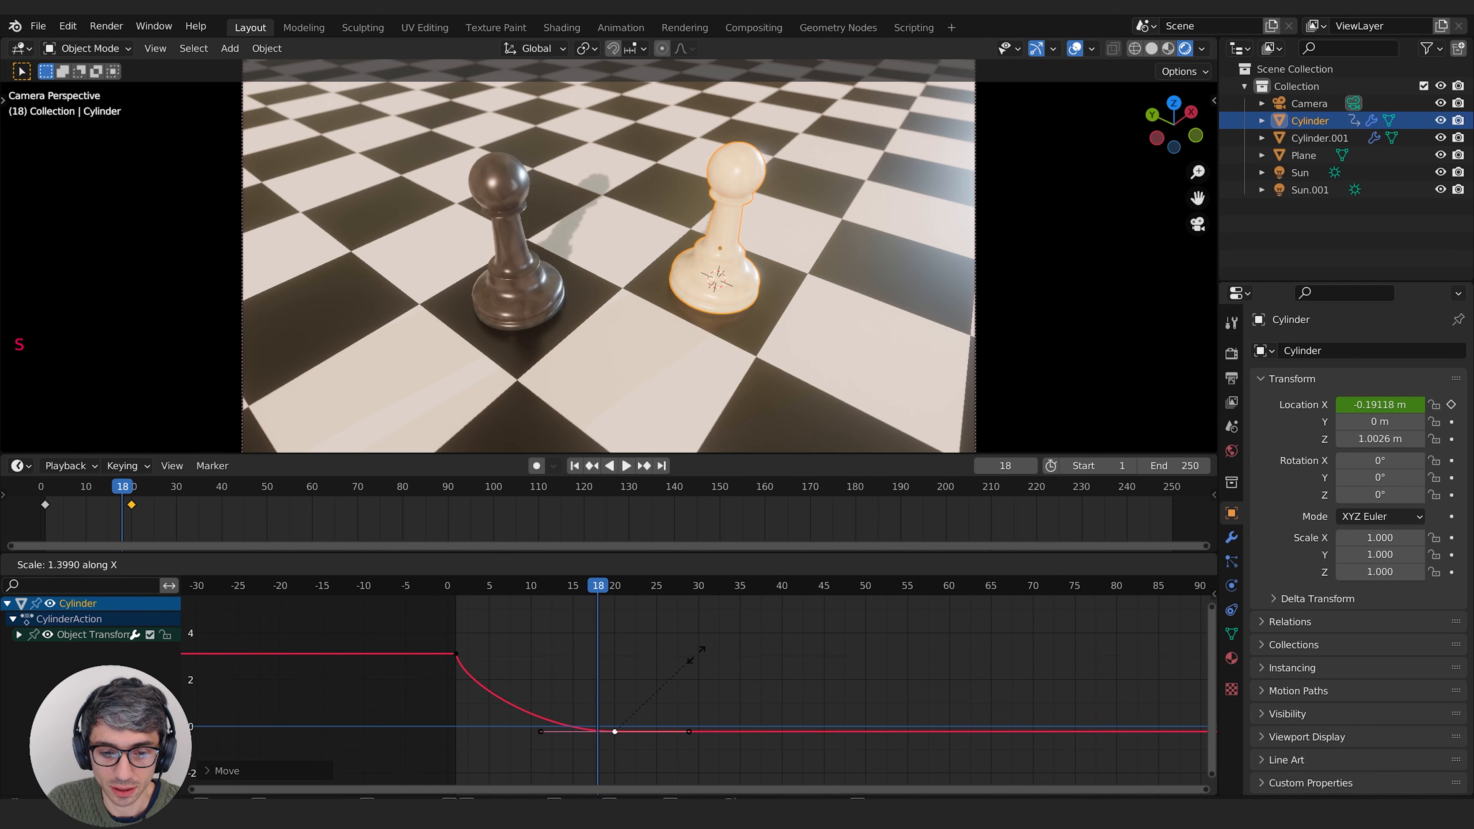
left_click(768, 617)
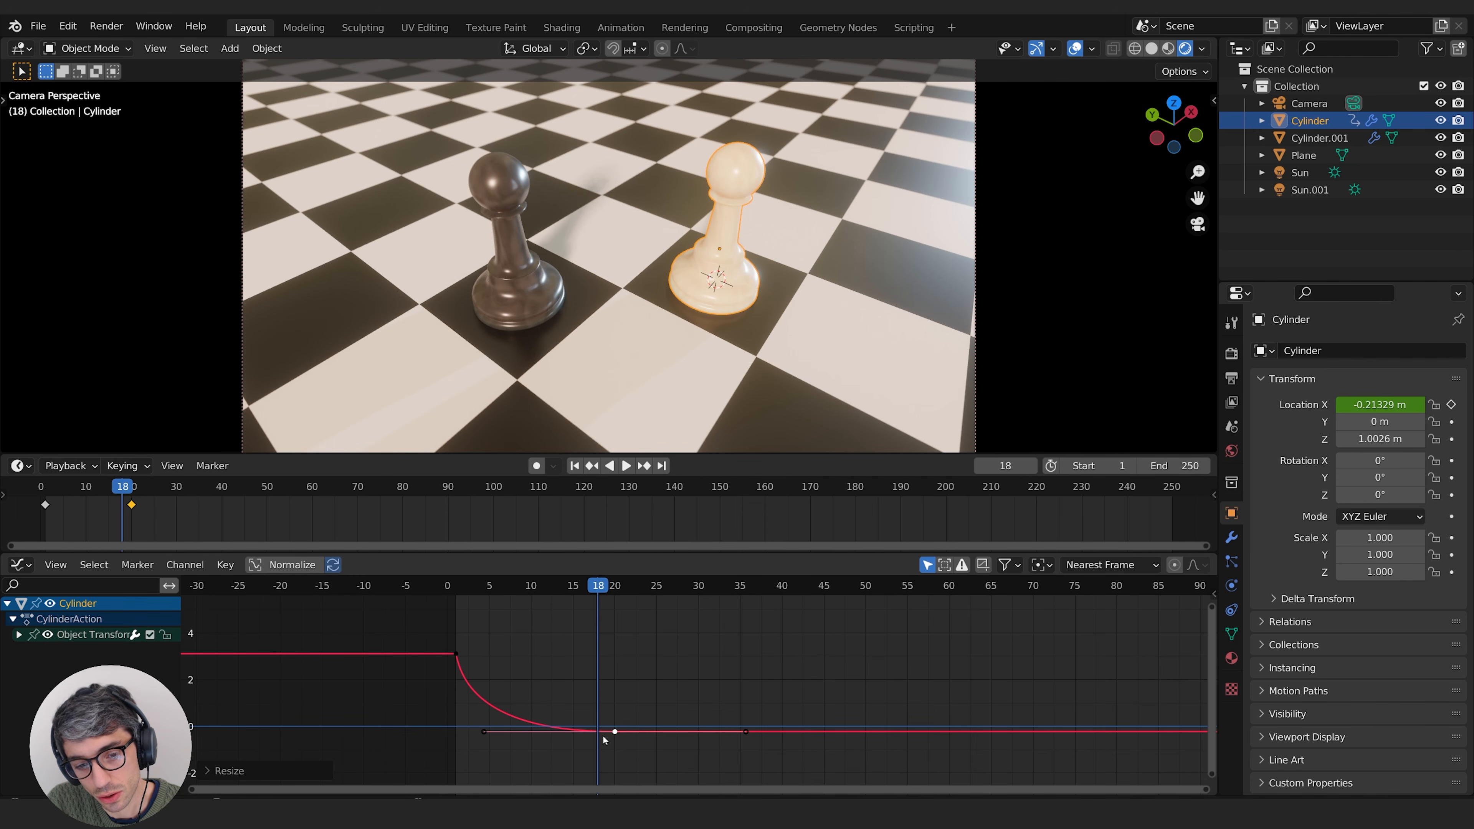
left_click(455, 585)
key("space")
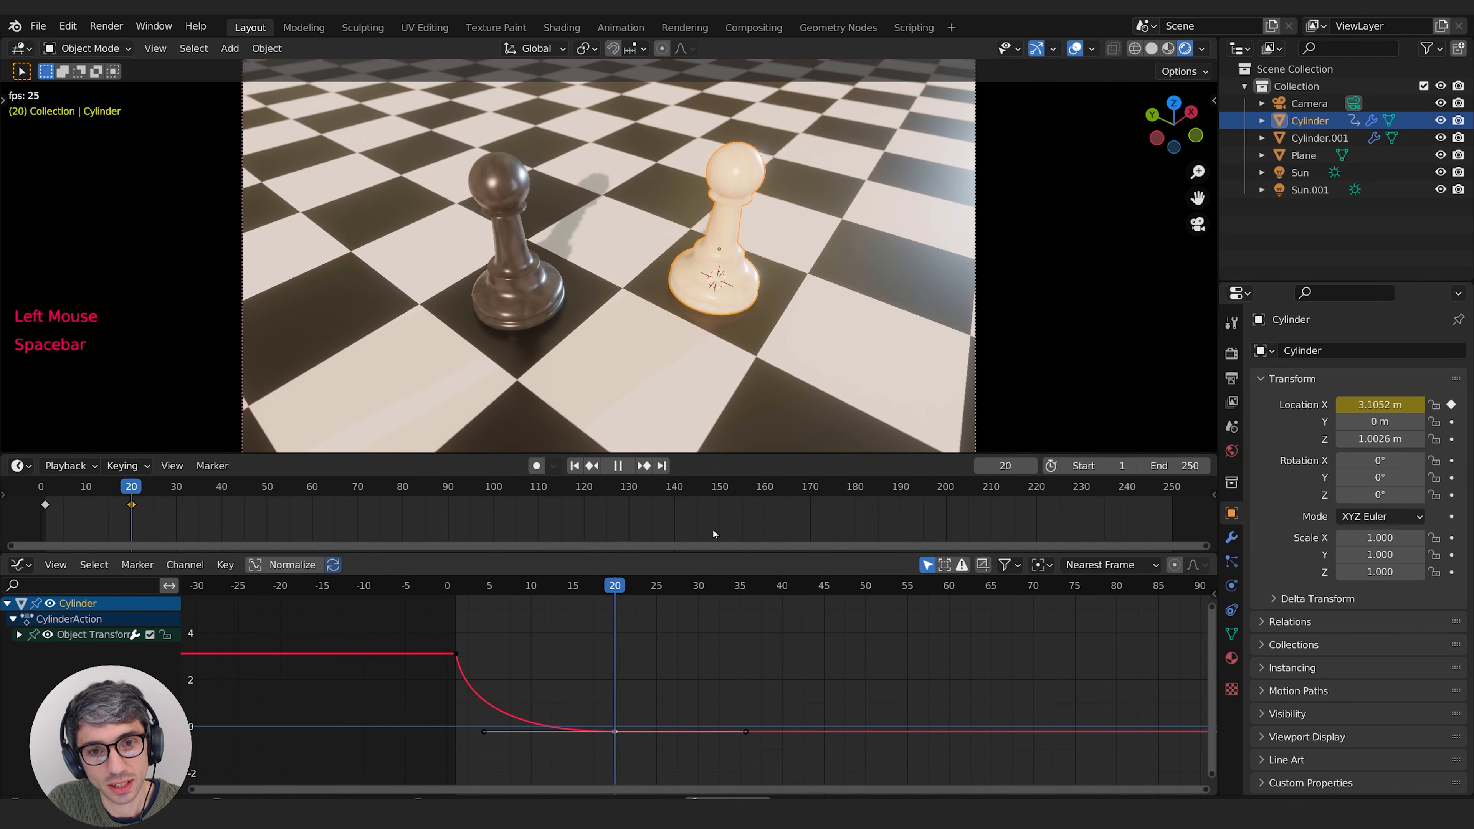
Step: Replay the animation from frame 1 to review the white pawn's easing, and stop it after the move
key("space")
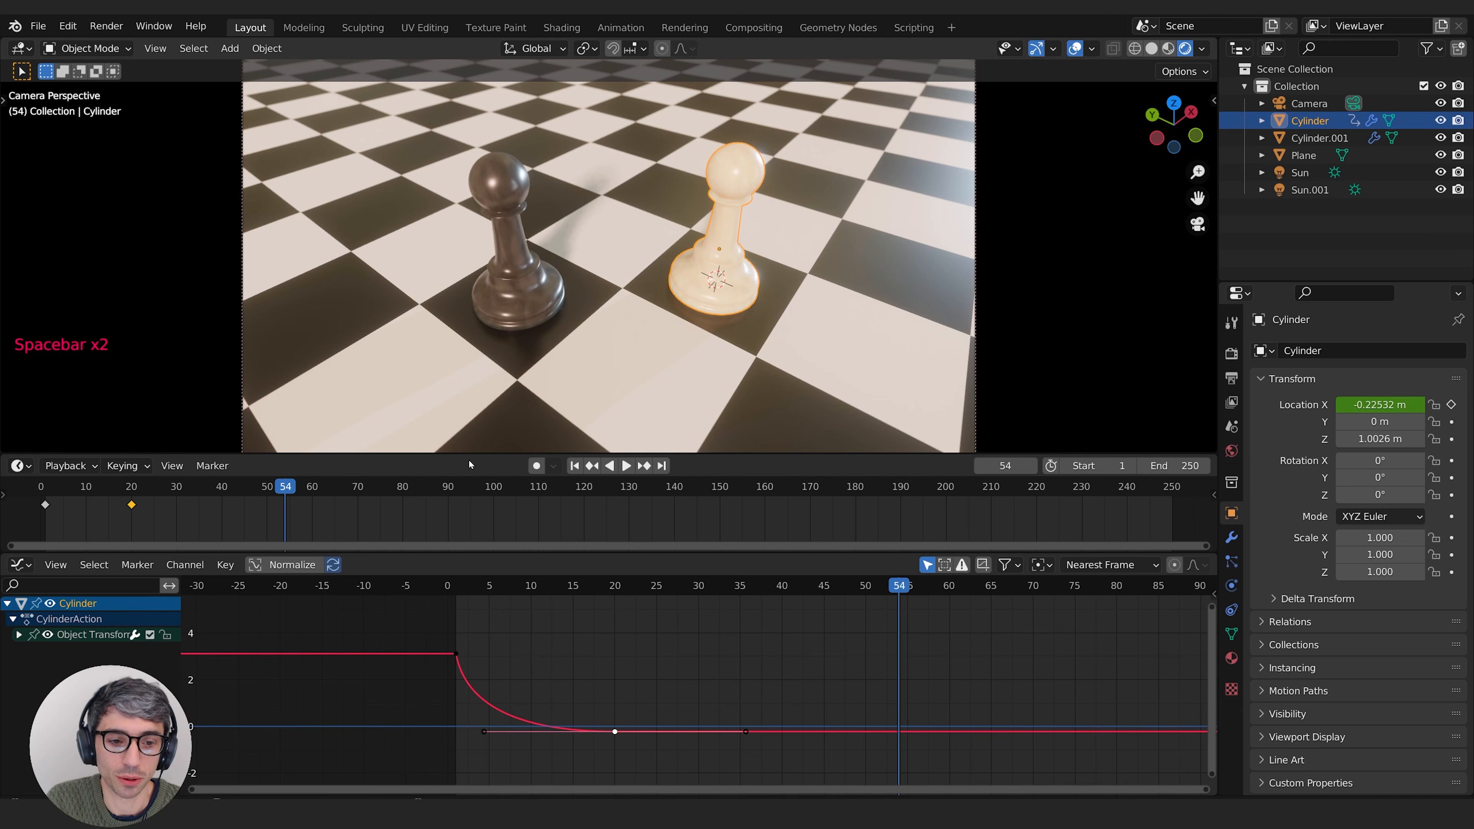
left_click(462, 585)
key("space")
key("space")
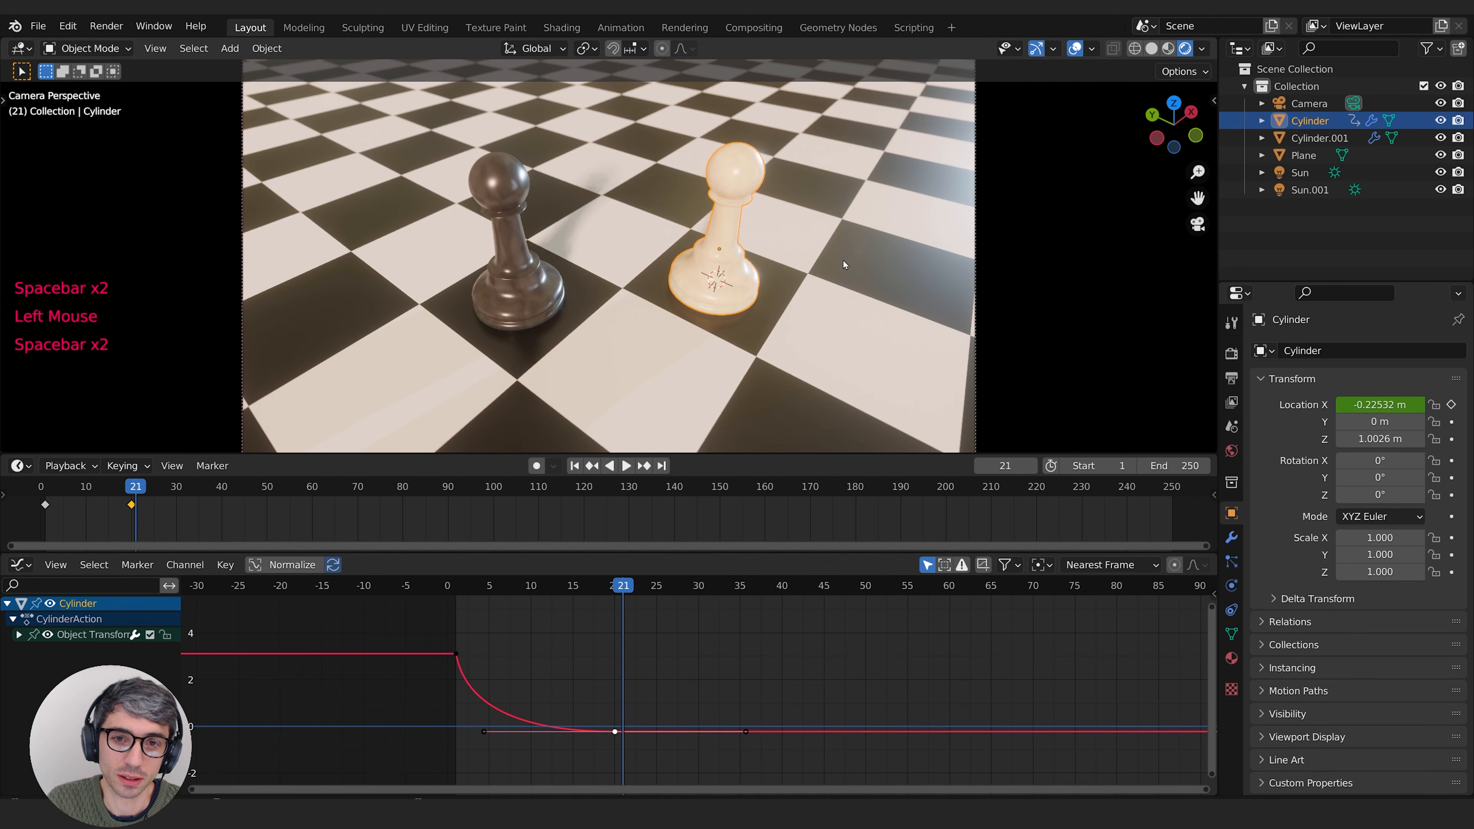
Step: Shorten the ending Location X keyframe's handles and move it to frame 10, and play the animation from frame 1
key("s")
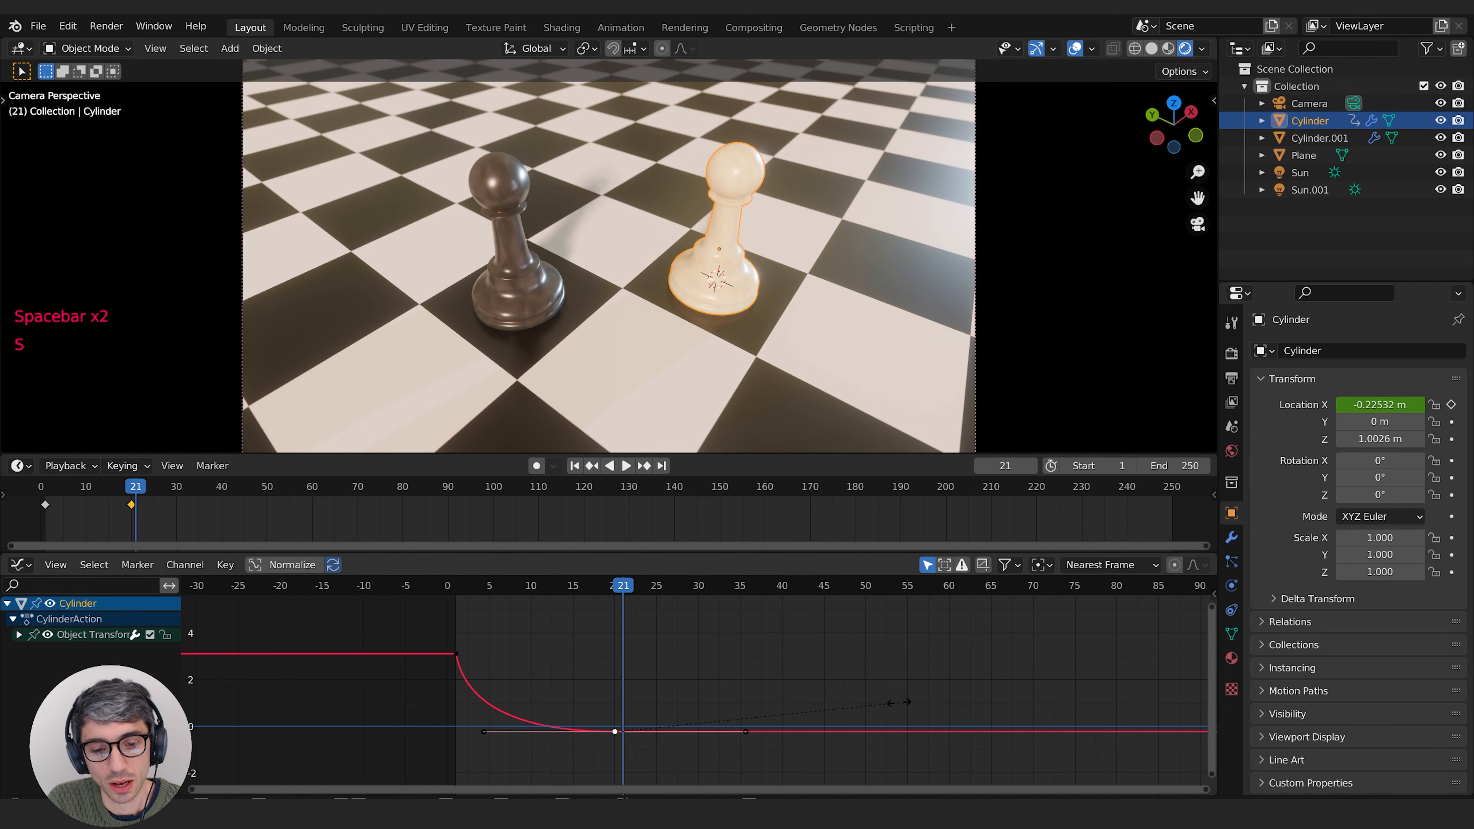
left_click(749, 720)
key("g")
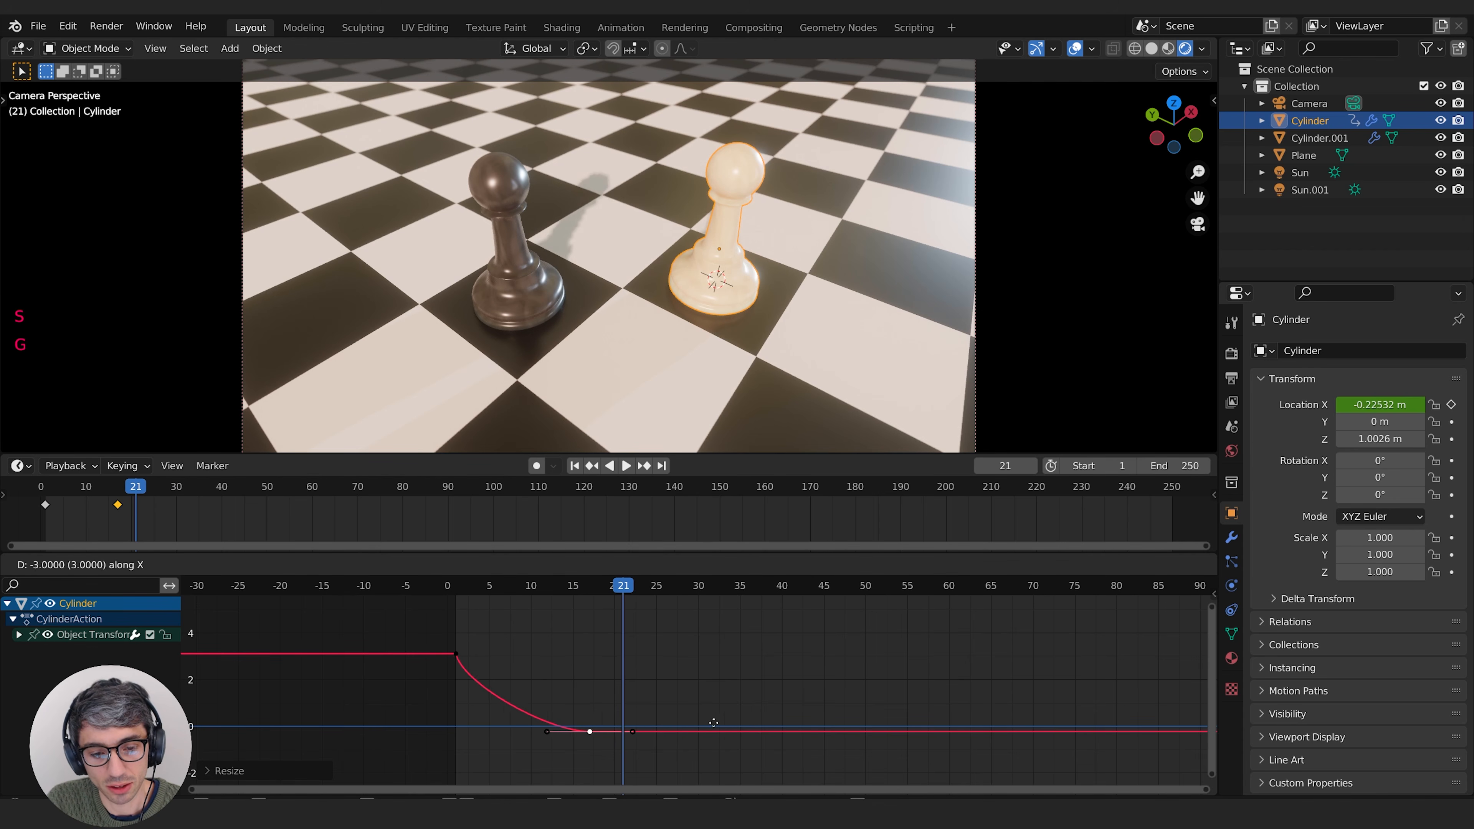
left_click(605, 621)
left_click(464, 591)
key("space")
key("space")
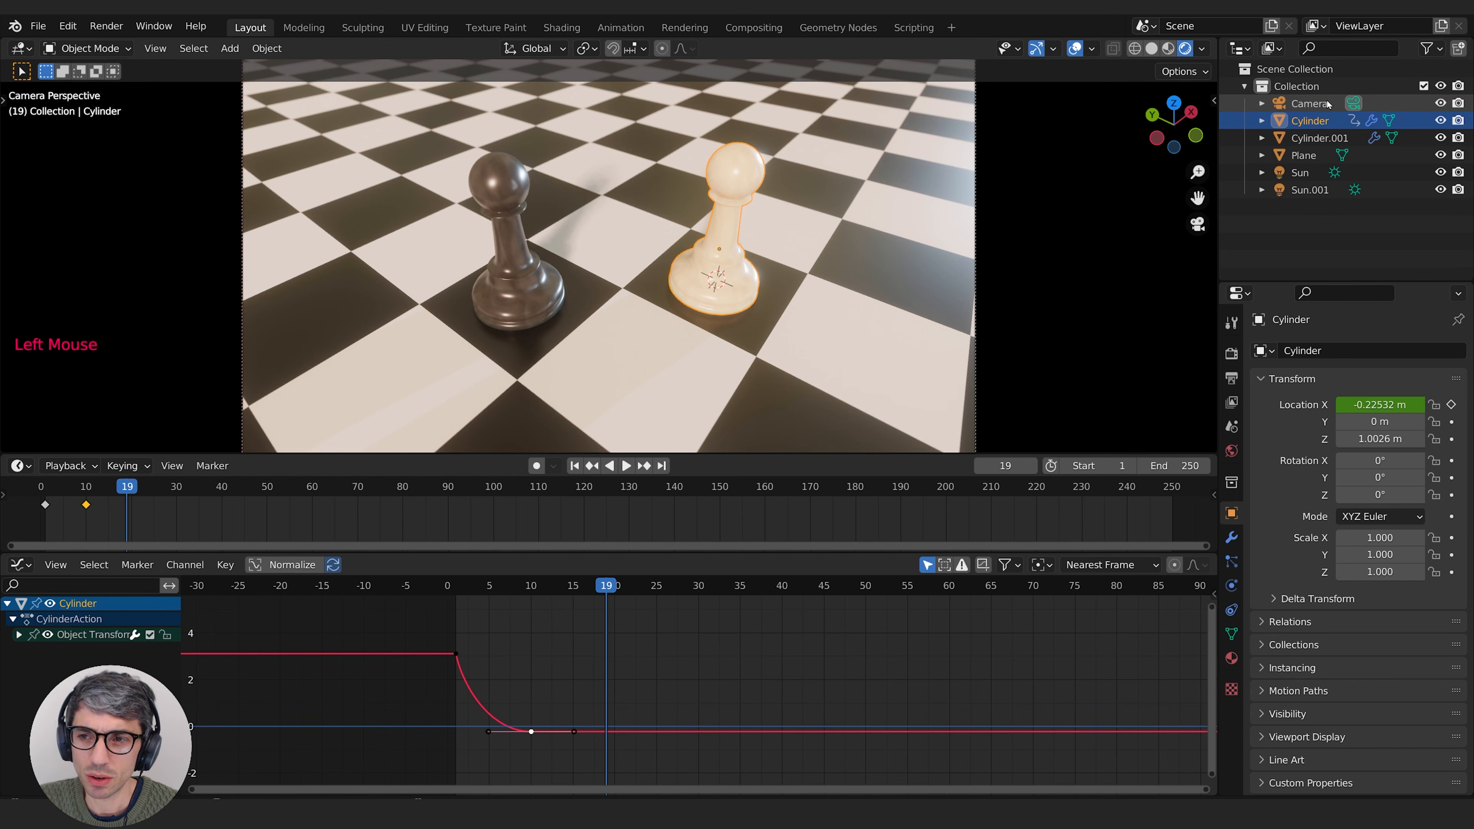
Step: Add a Plain Axes empty to the scene
left_click(1307, 103)
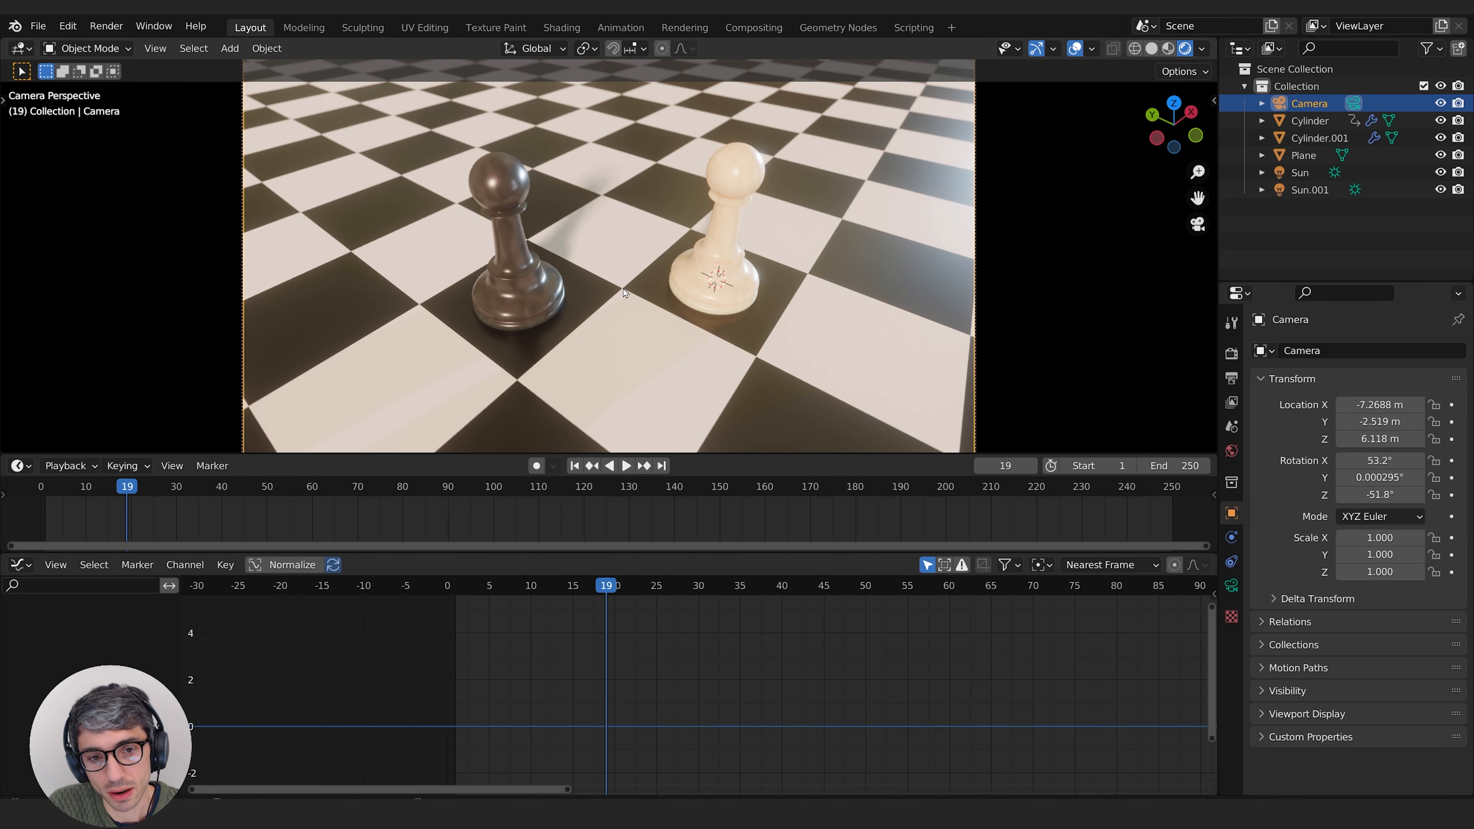
key("shift+a")
mouse_move(590, 243)
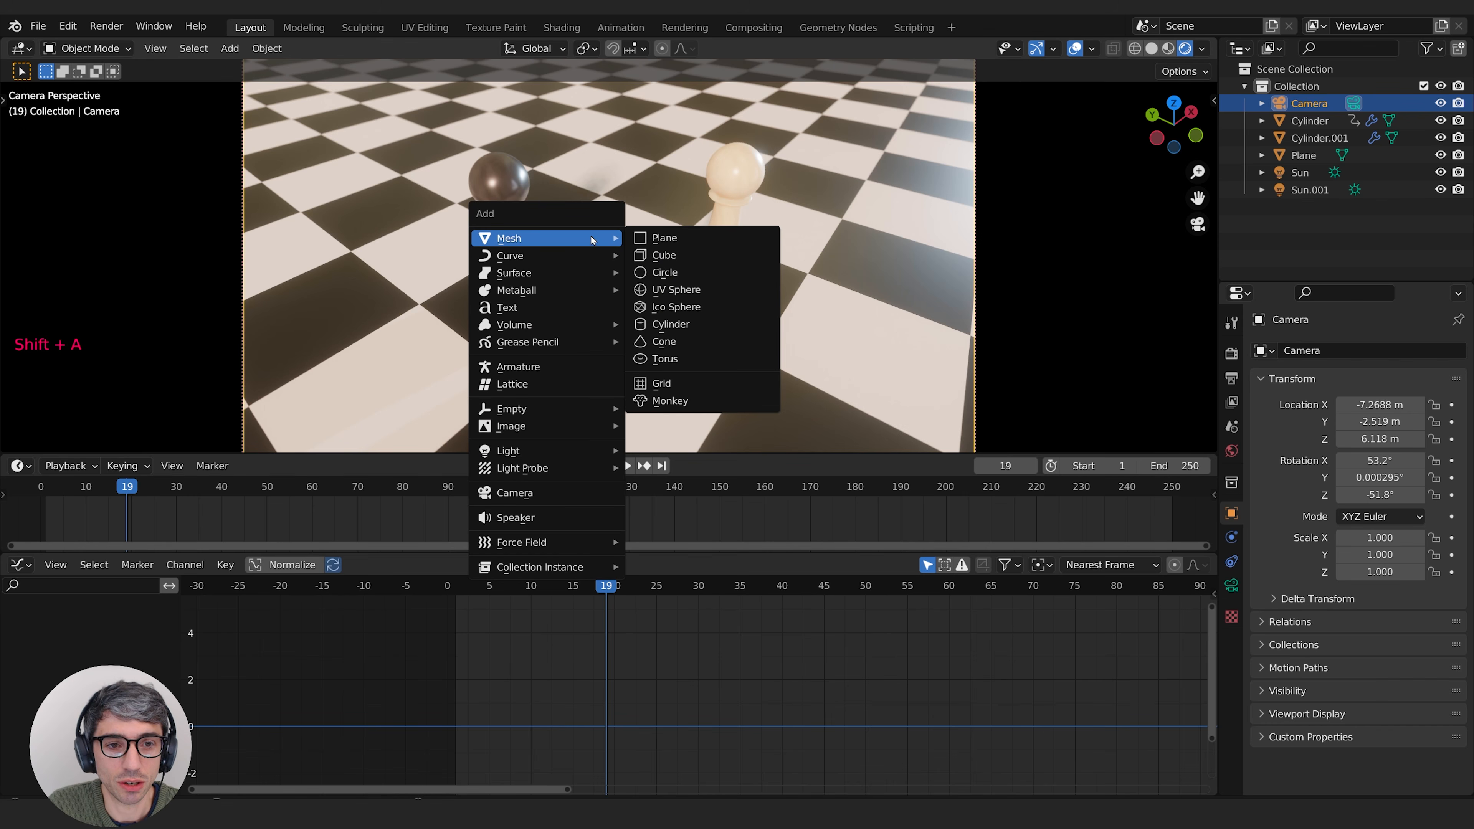
mouse_move(561, 410)
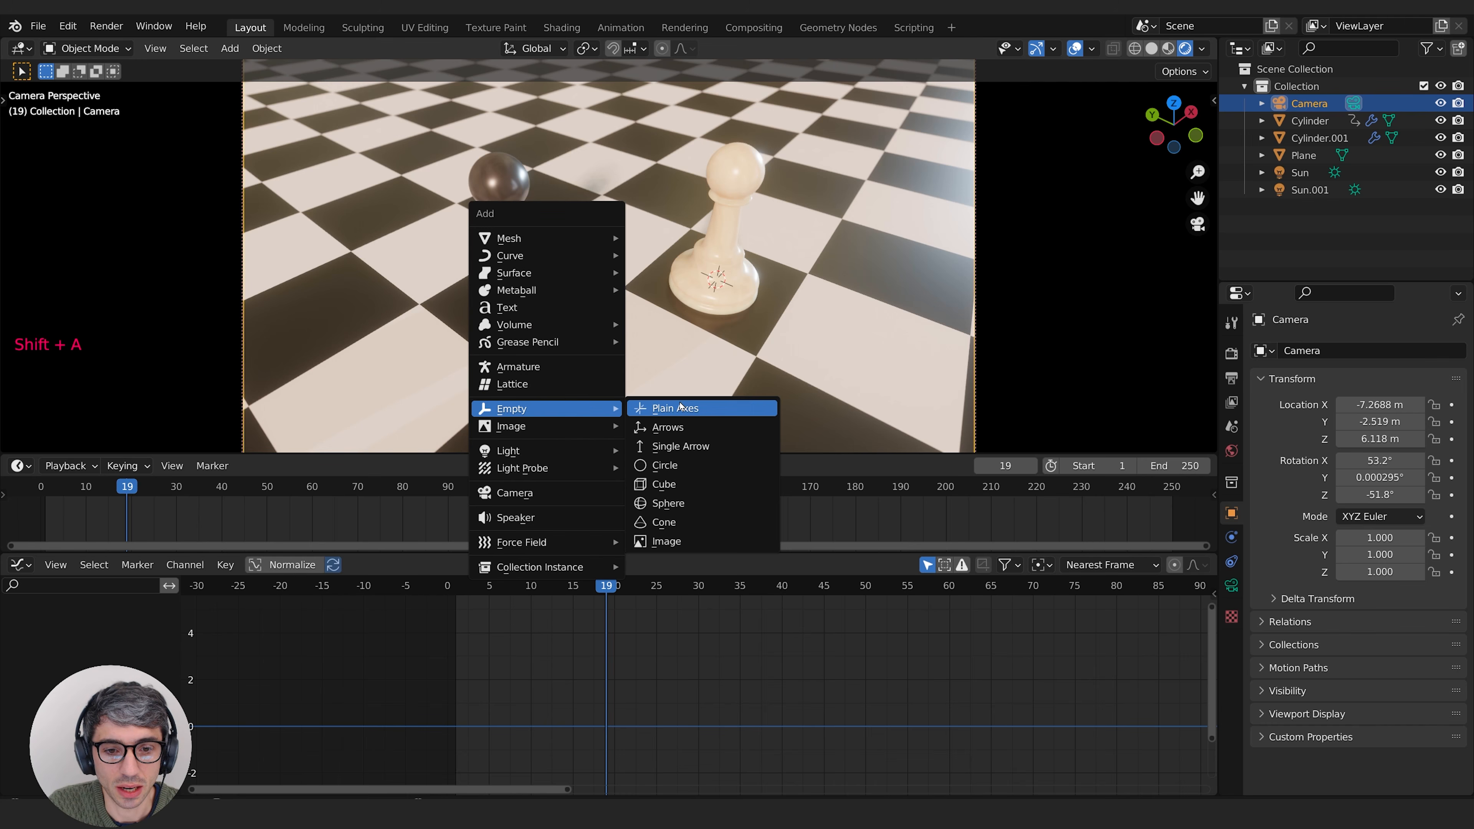
left_click(692, 409)
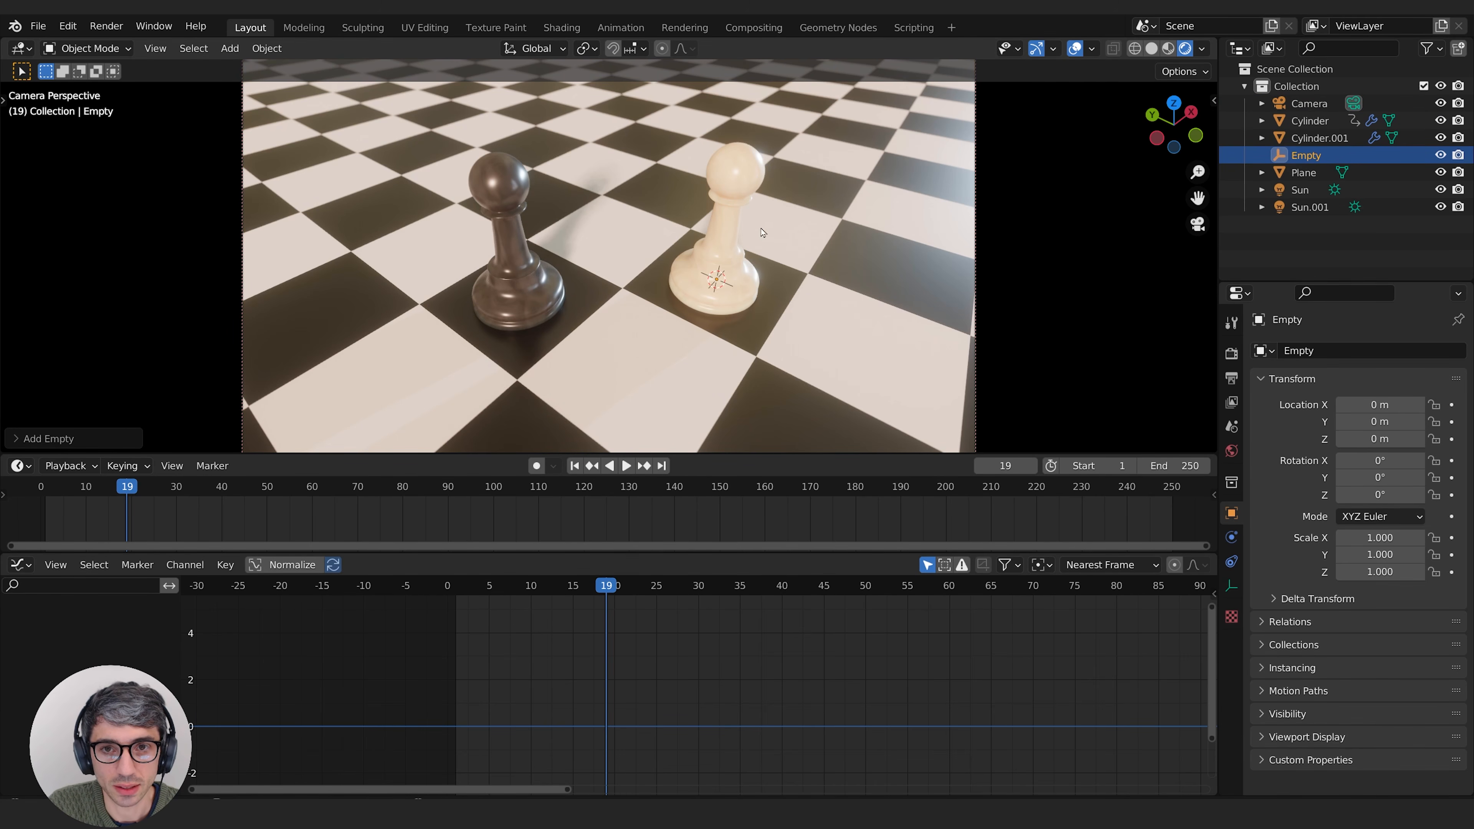
Step: Move the empty along X to about -1.59 m and along Y to about 1.53 m, placing it between the two pawns
key("g")
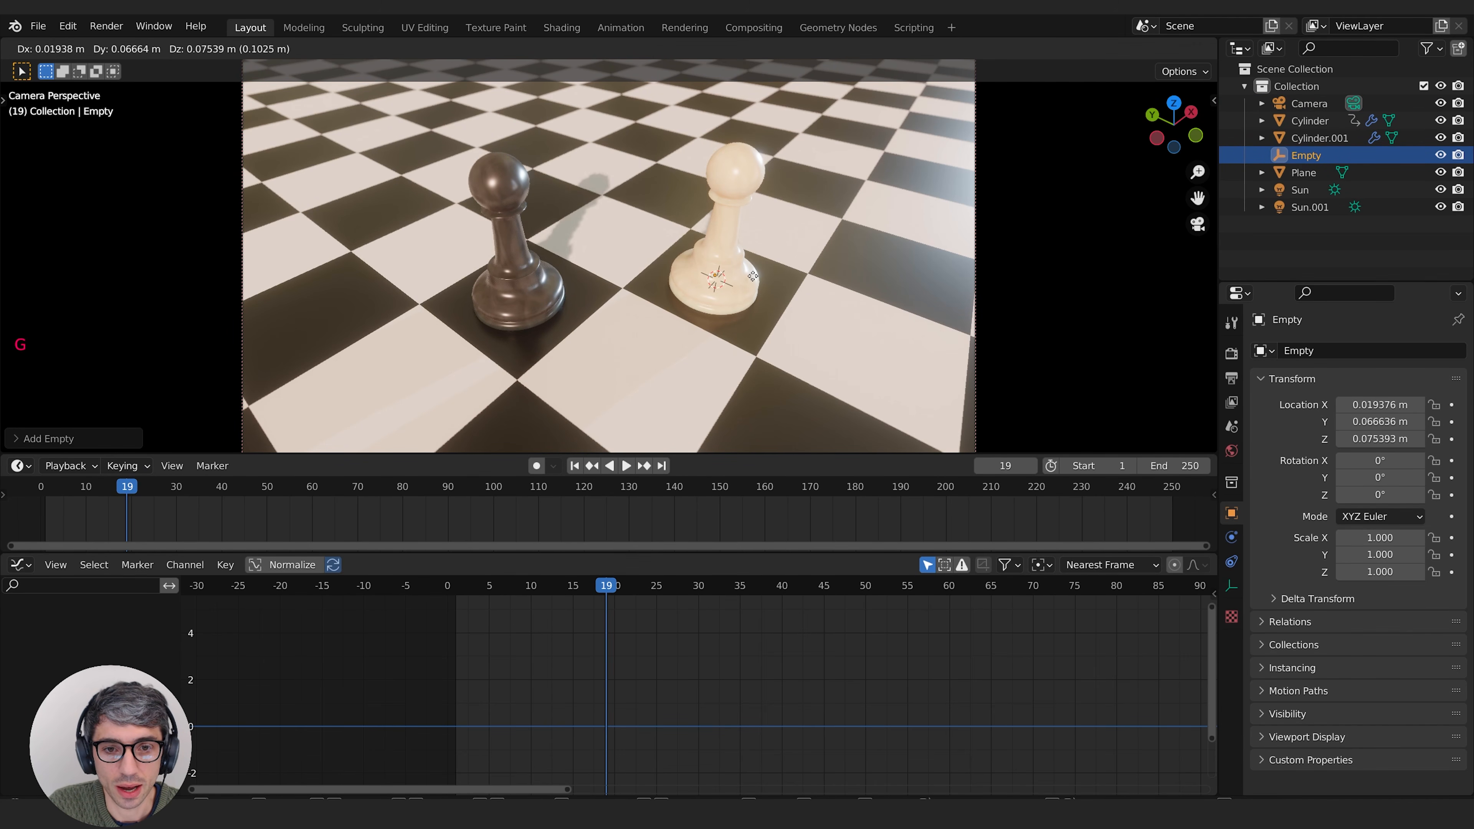
key("x")
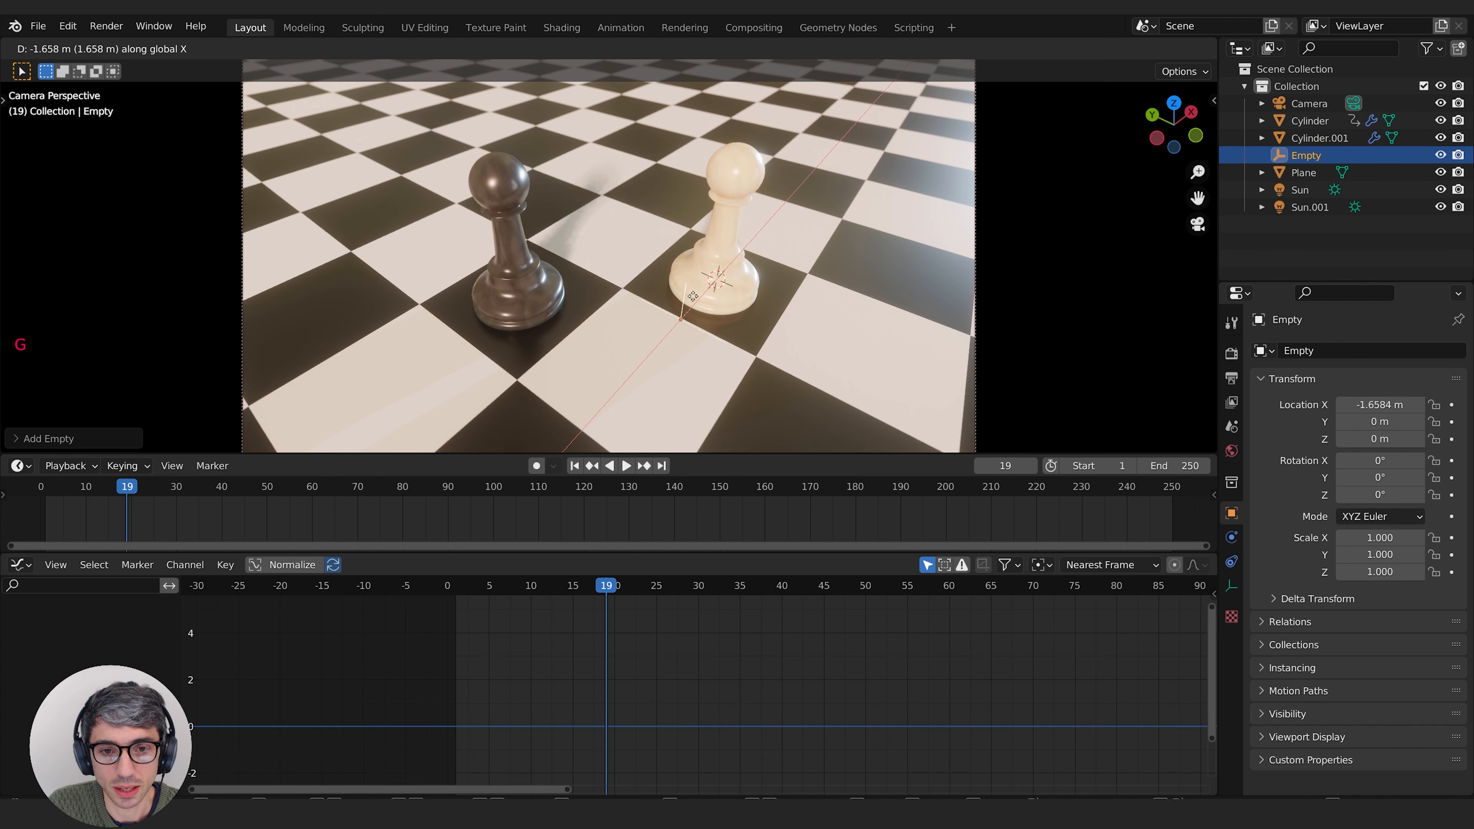
left_click(696, 296)
key("g")
key("y")
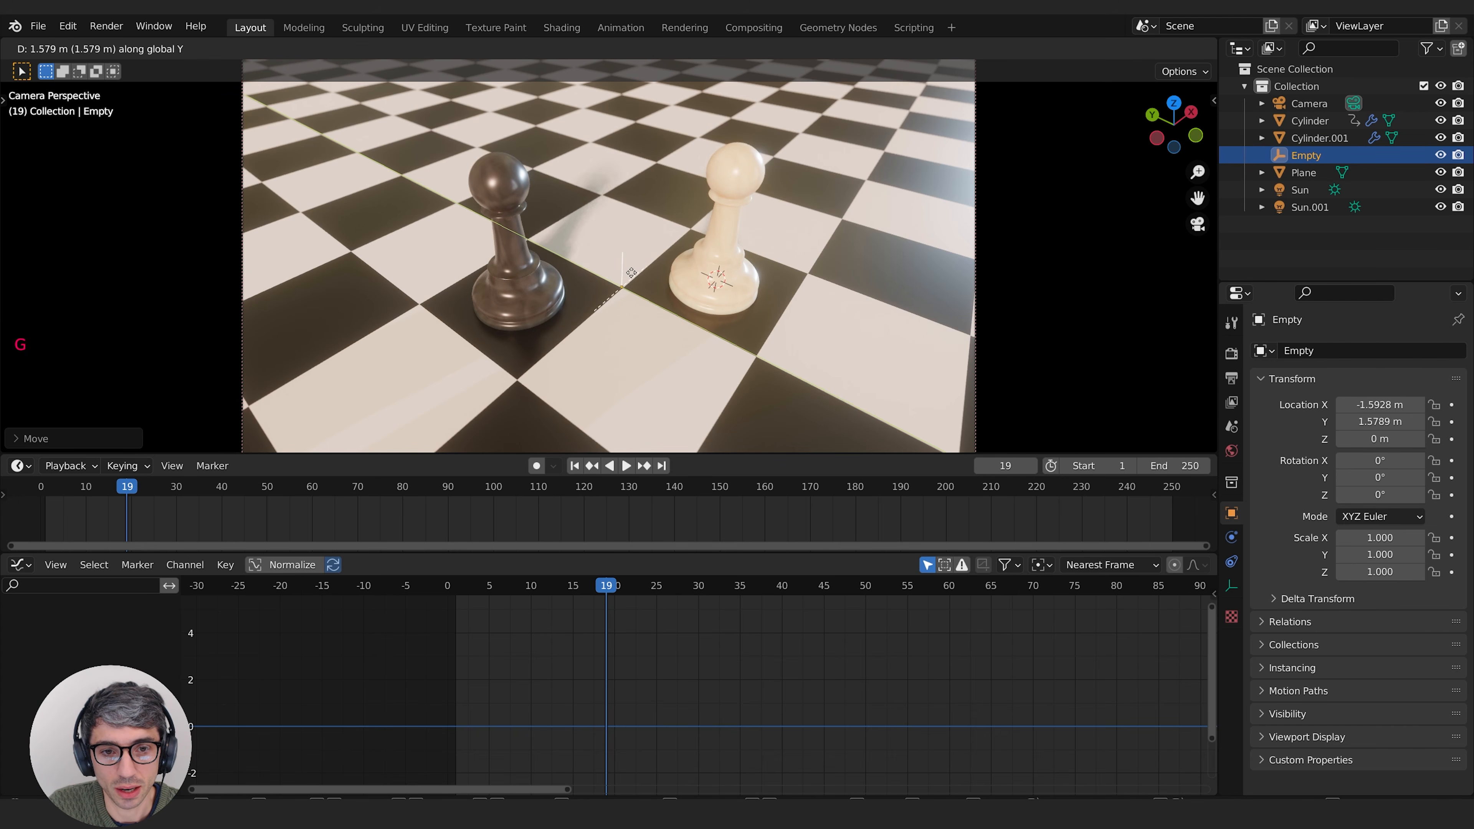
left_click(632, 273)
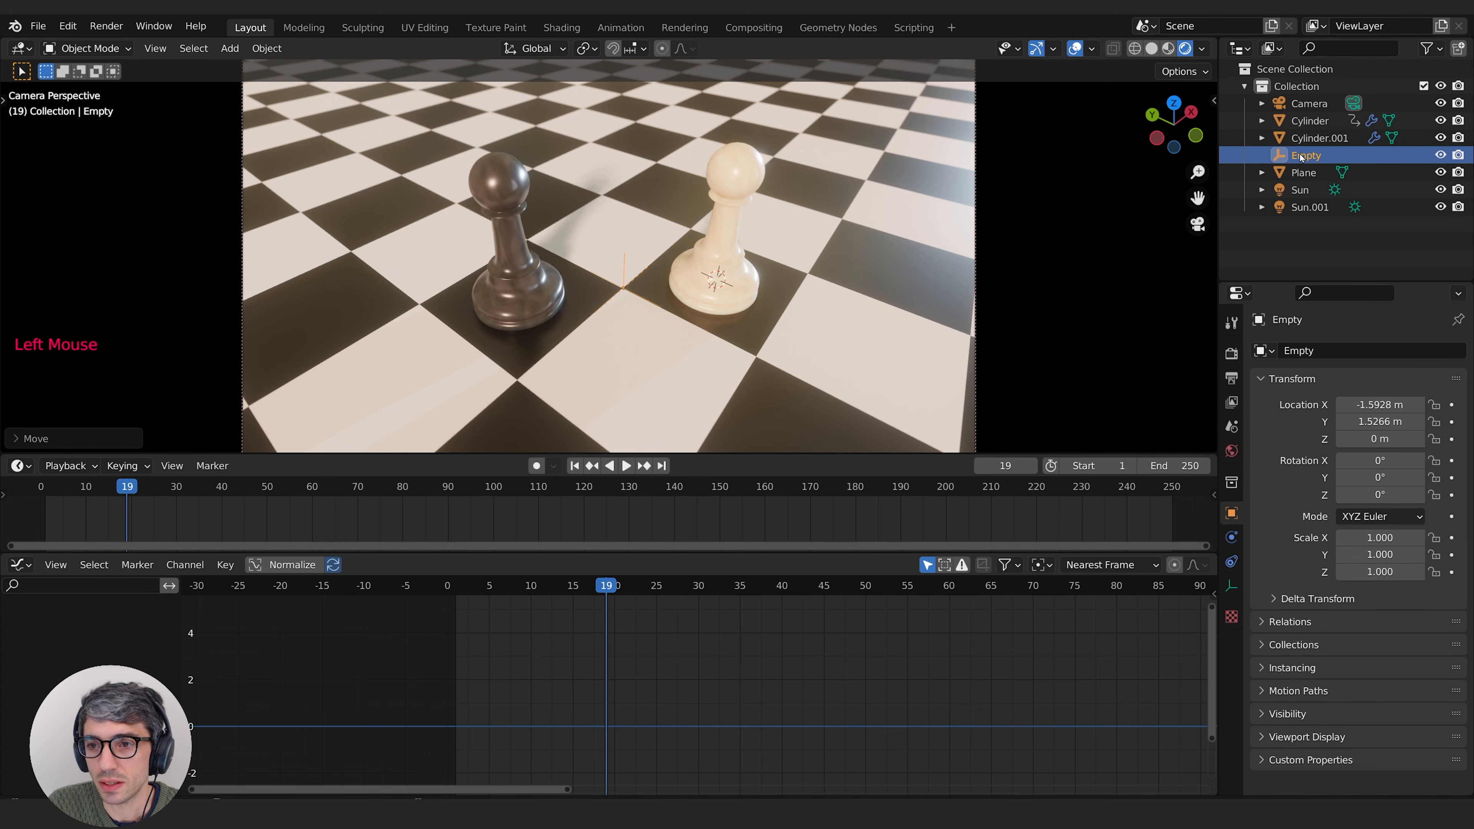
Step: Rename the empty as Cam_base
double_click(1375, 155)
type("Cam")
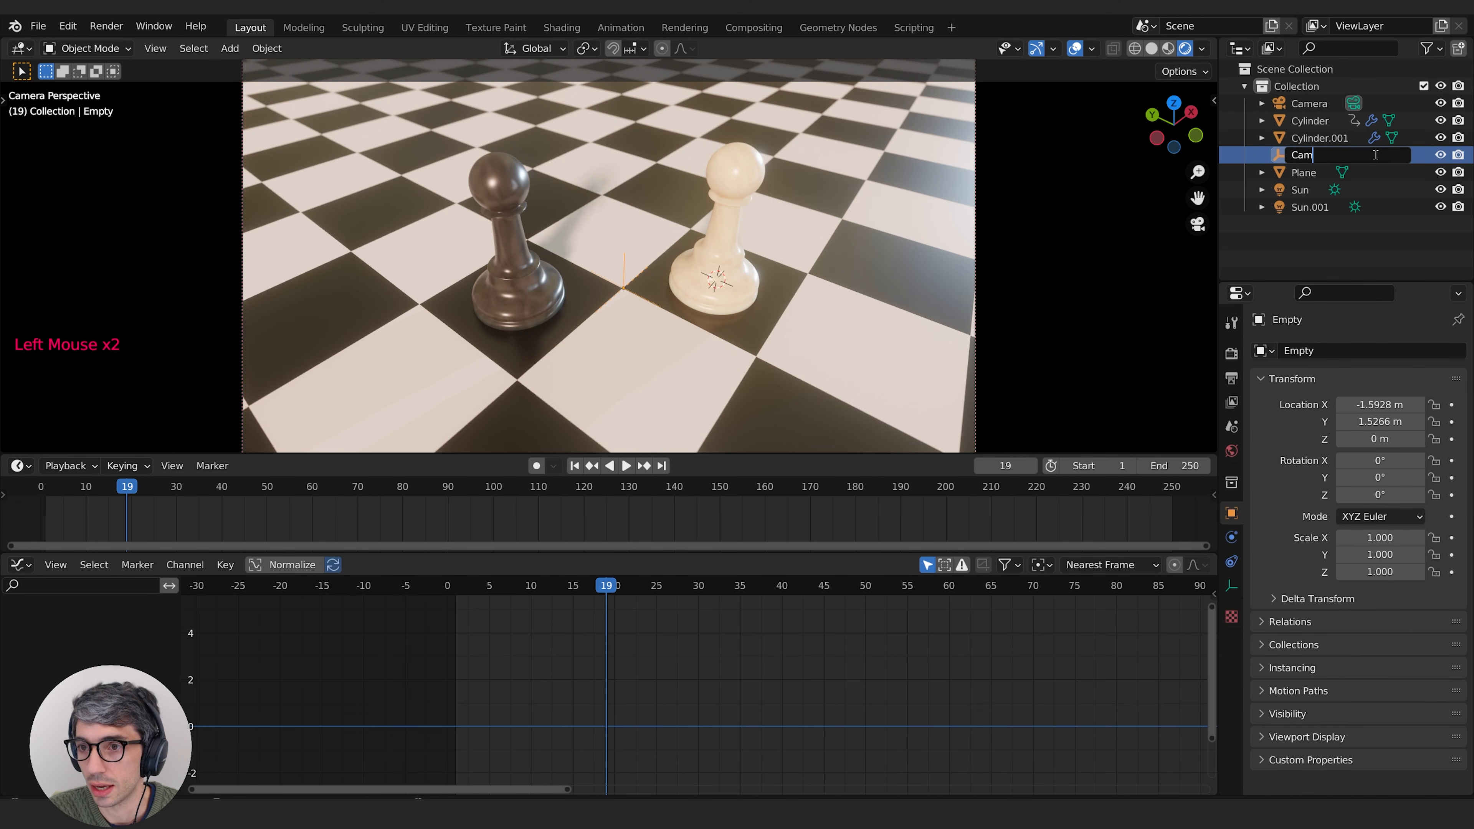
type("_base")
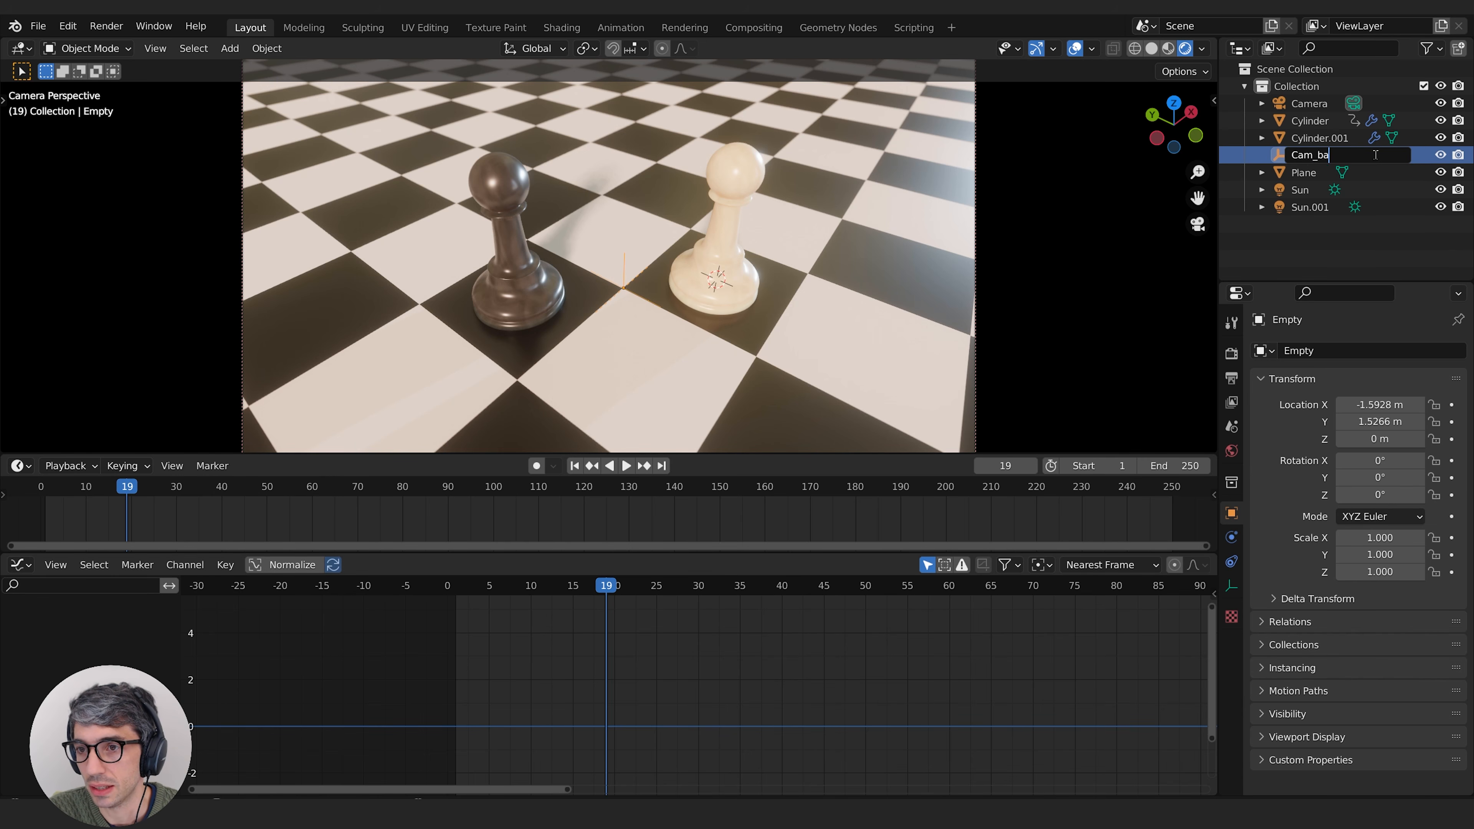
key("Return")
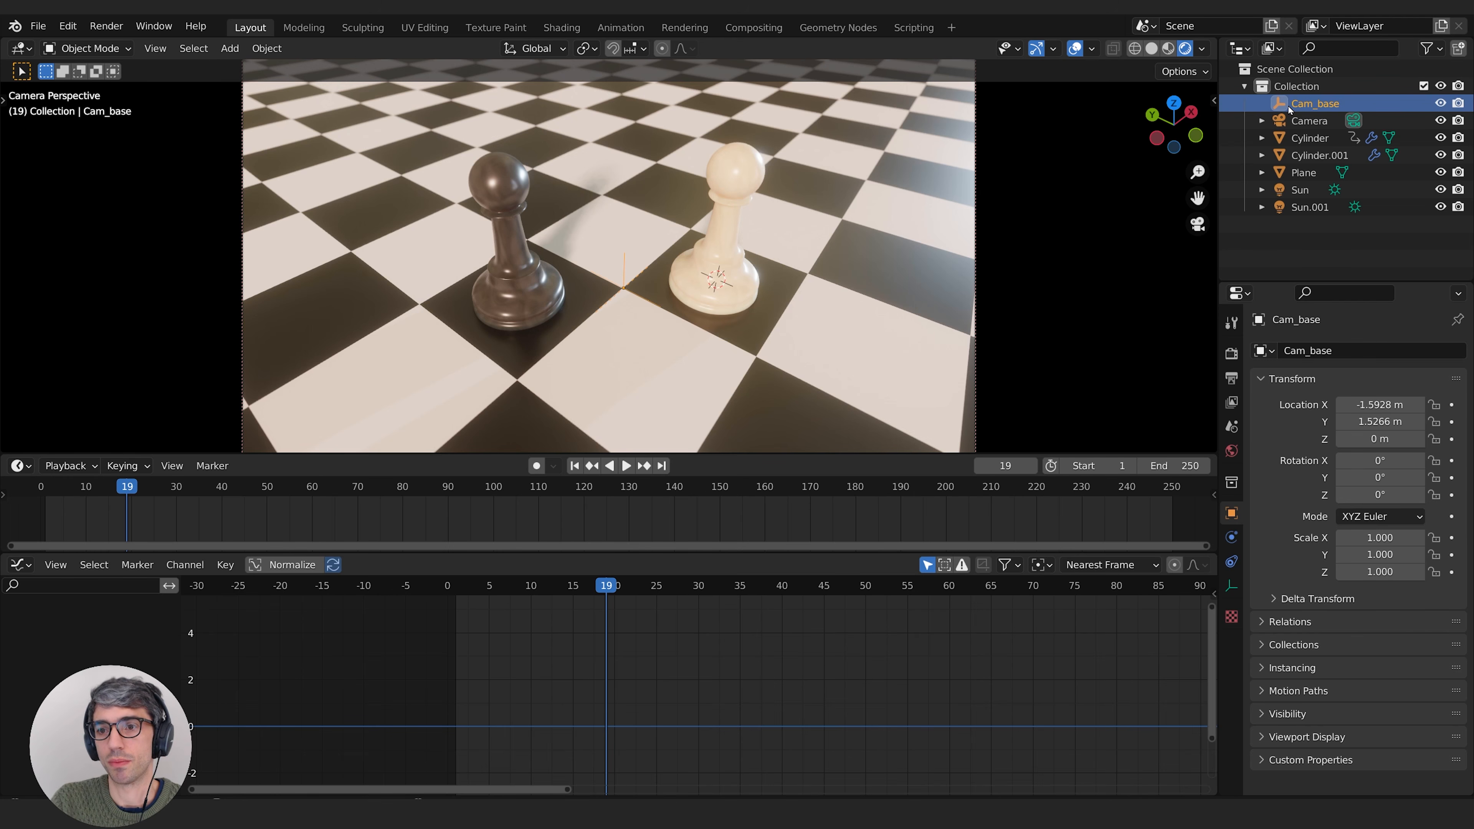
Step: Parent the camera to Cam_base with the Object option, and select Cam_base again
left_click(1300, 123)
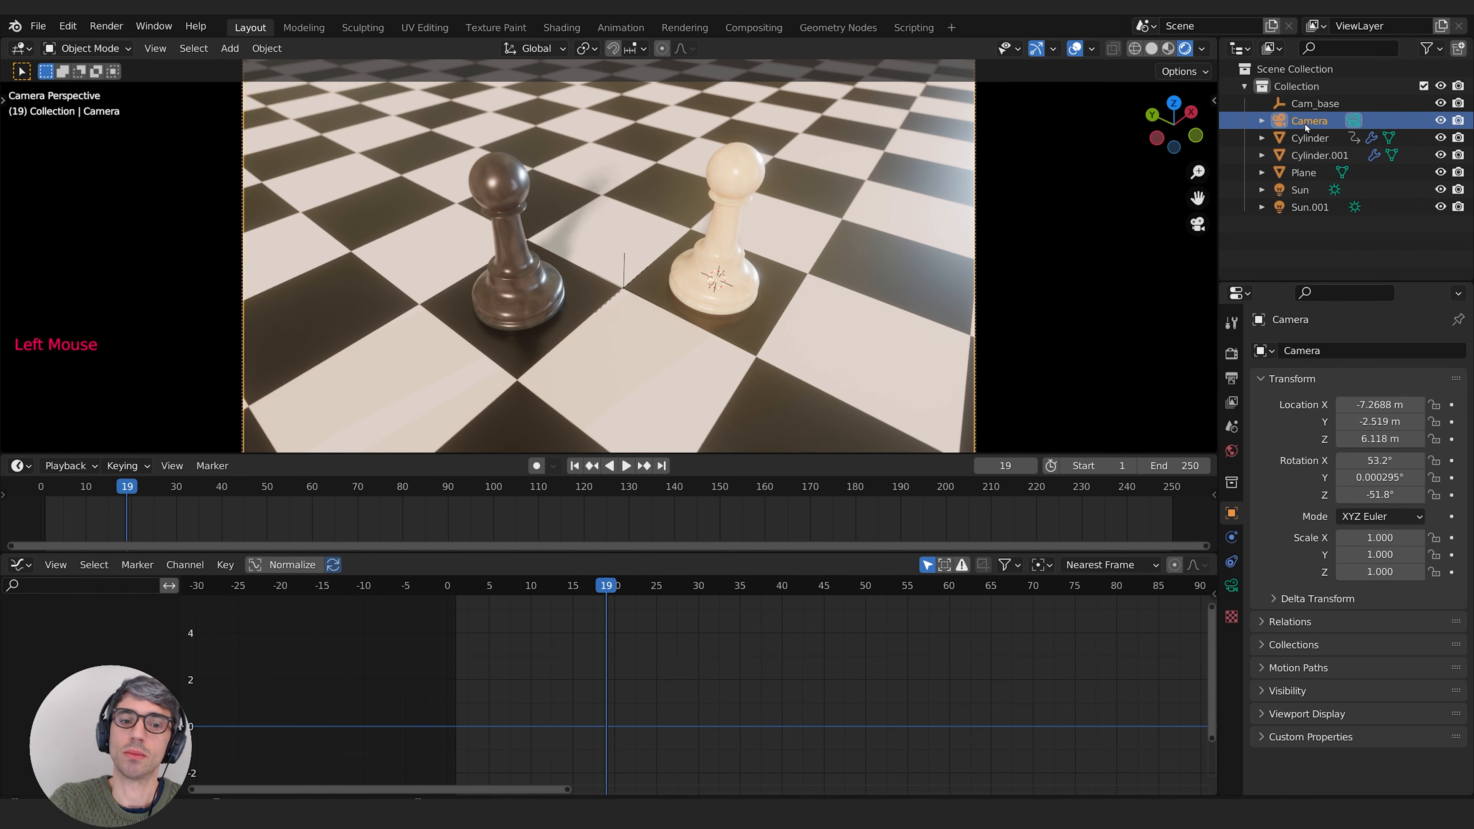
left_click(1312, 105)
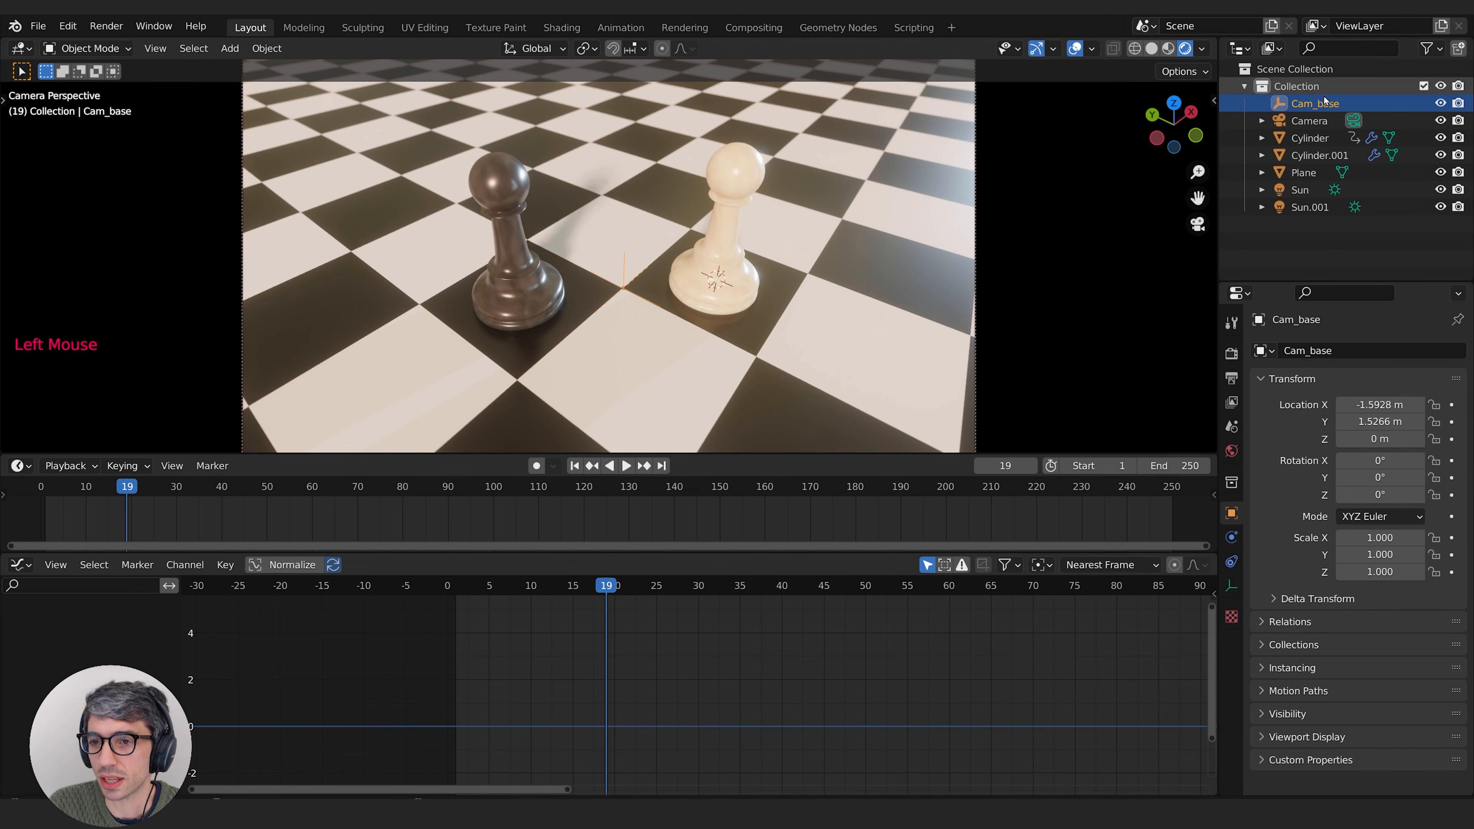
left_click(1289, 122, "shift")
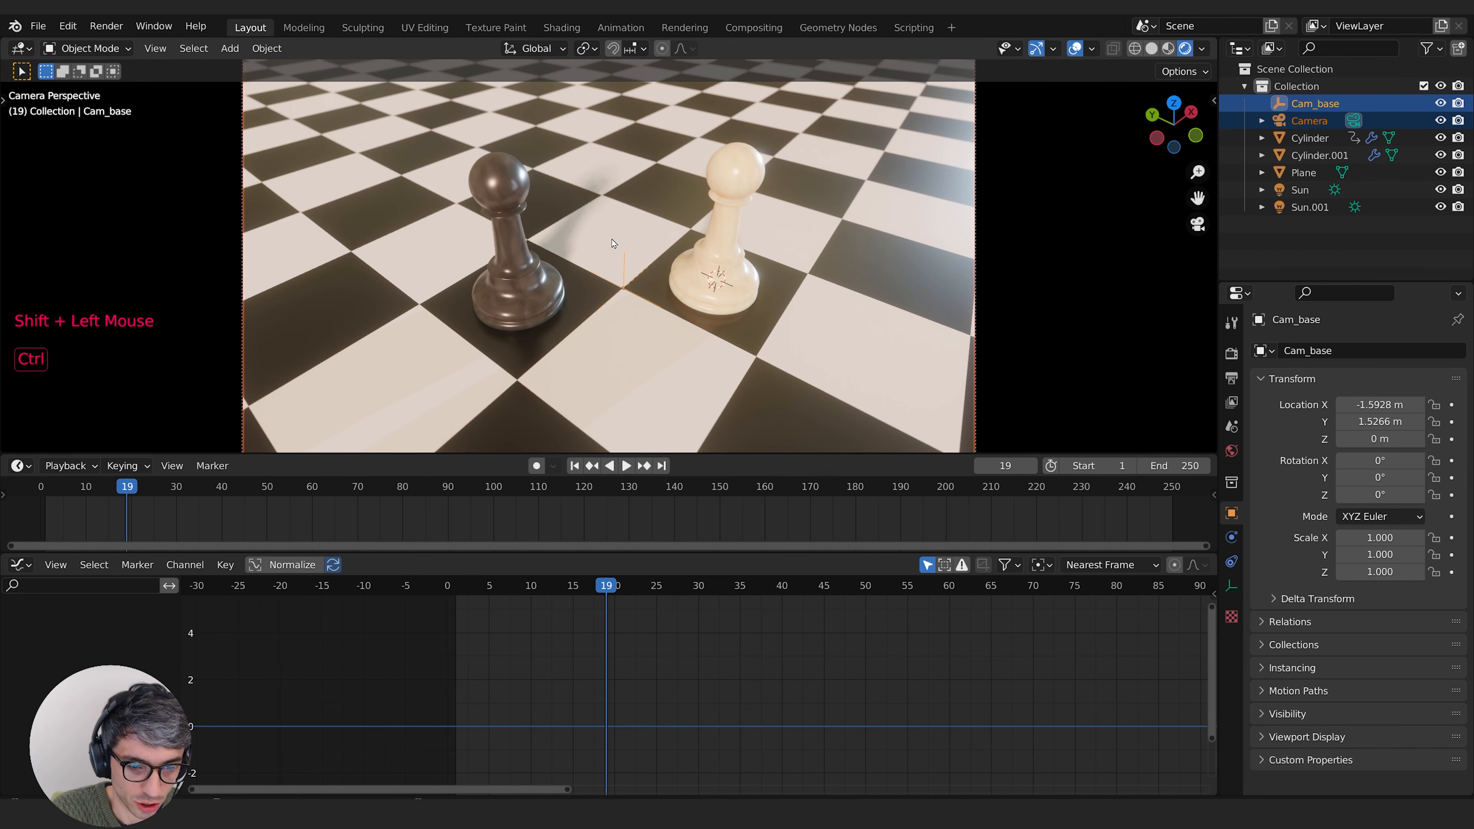
key("ctrl+p")
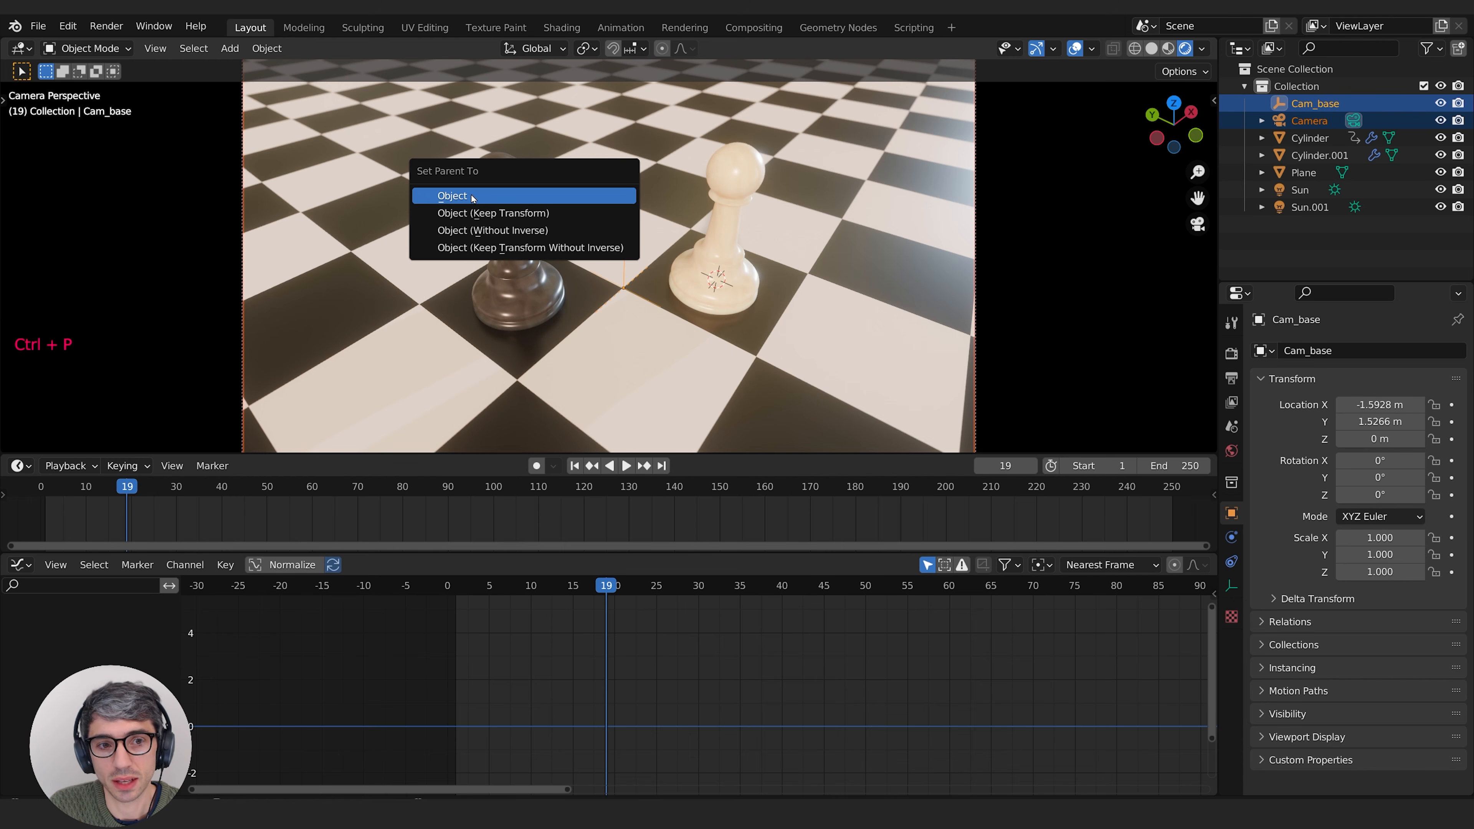
left_click(473, 196)
left_click(1324, 122)
left_click(1313, 103)
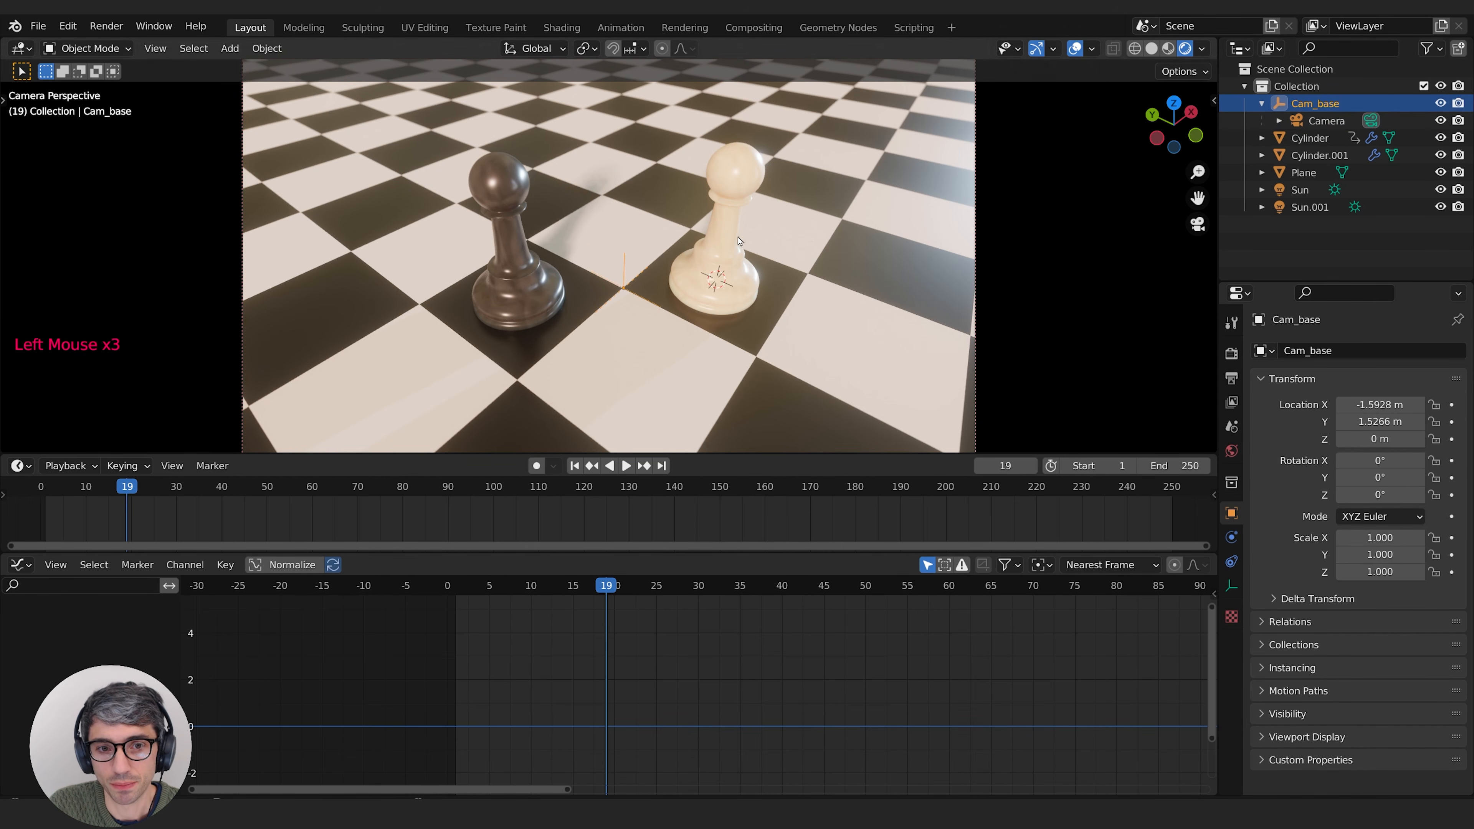
Step: Test rotating Cam_base about Z to swing the camera, and reset its Z rotation to 0°
left_click(1337, 121)
left_click(1325, 102)
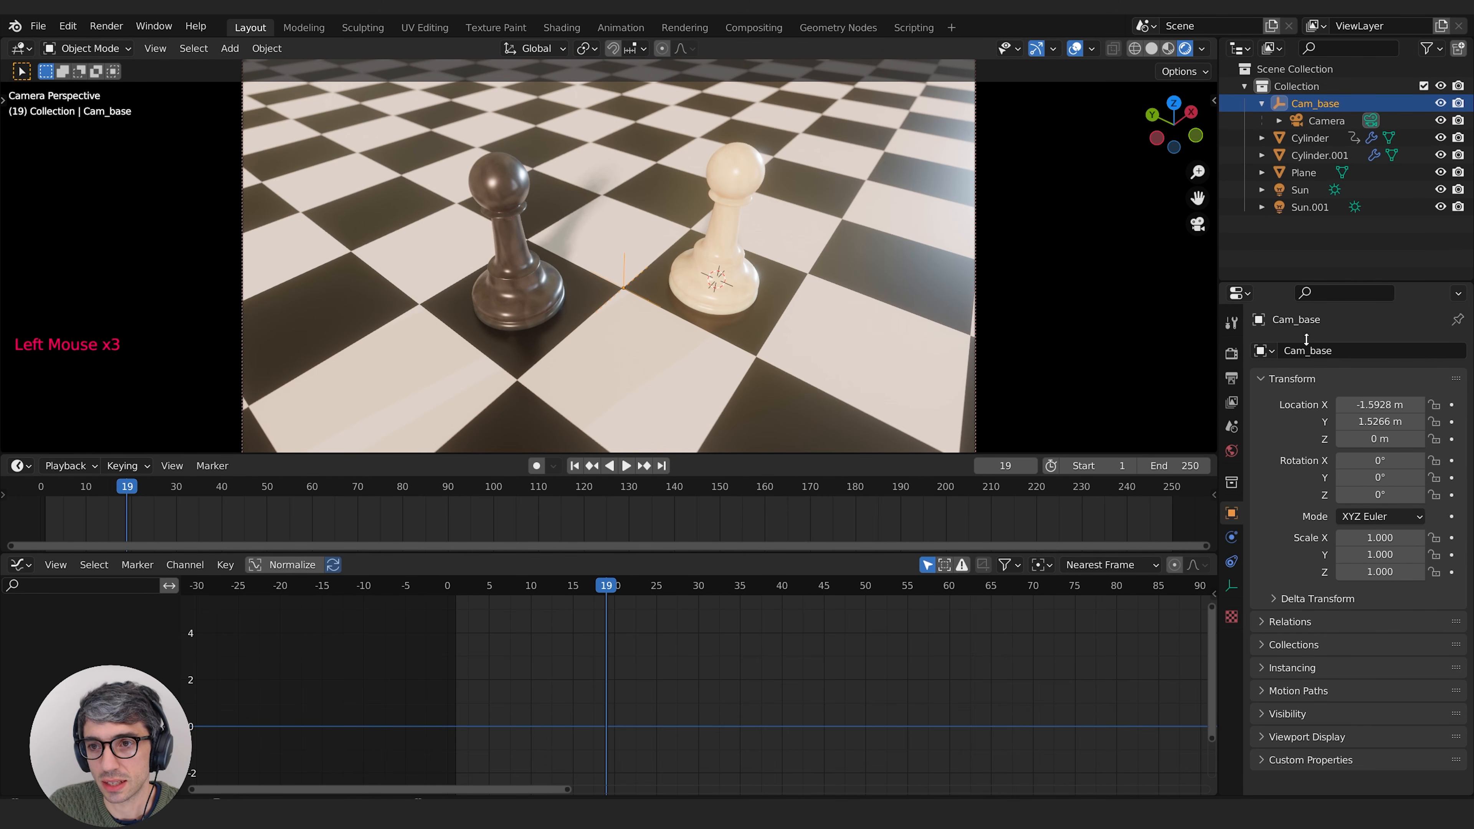
mouse_move(1381, 495)
left_mouse_down()
mouse_move(1458, 494)
mouse_move(1384, 495)
left_mouse_up()
left_click(1384, 495)
type("0")
key("Return")
left_click(719, 651)
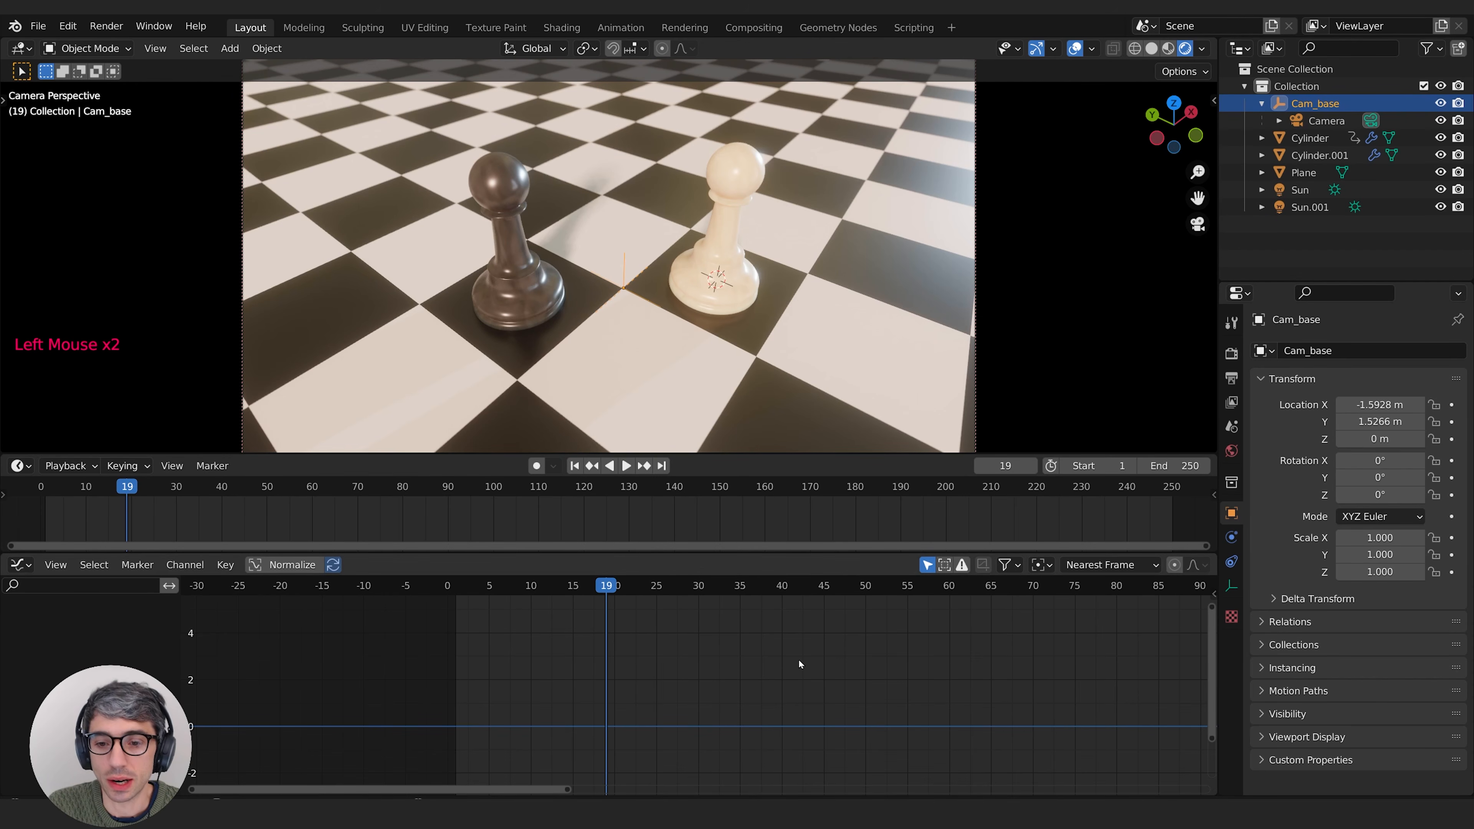
Step: Insert a keyframe for Cam_base's Z rotation of 0° at frame 1
left_click(574, 467)
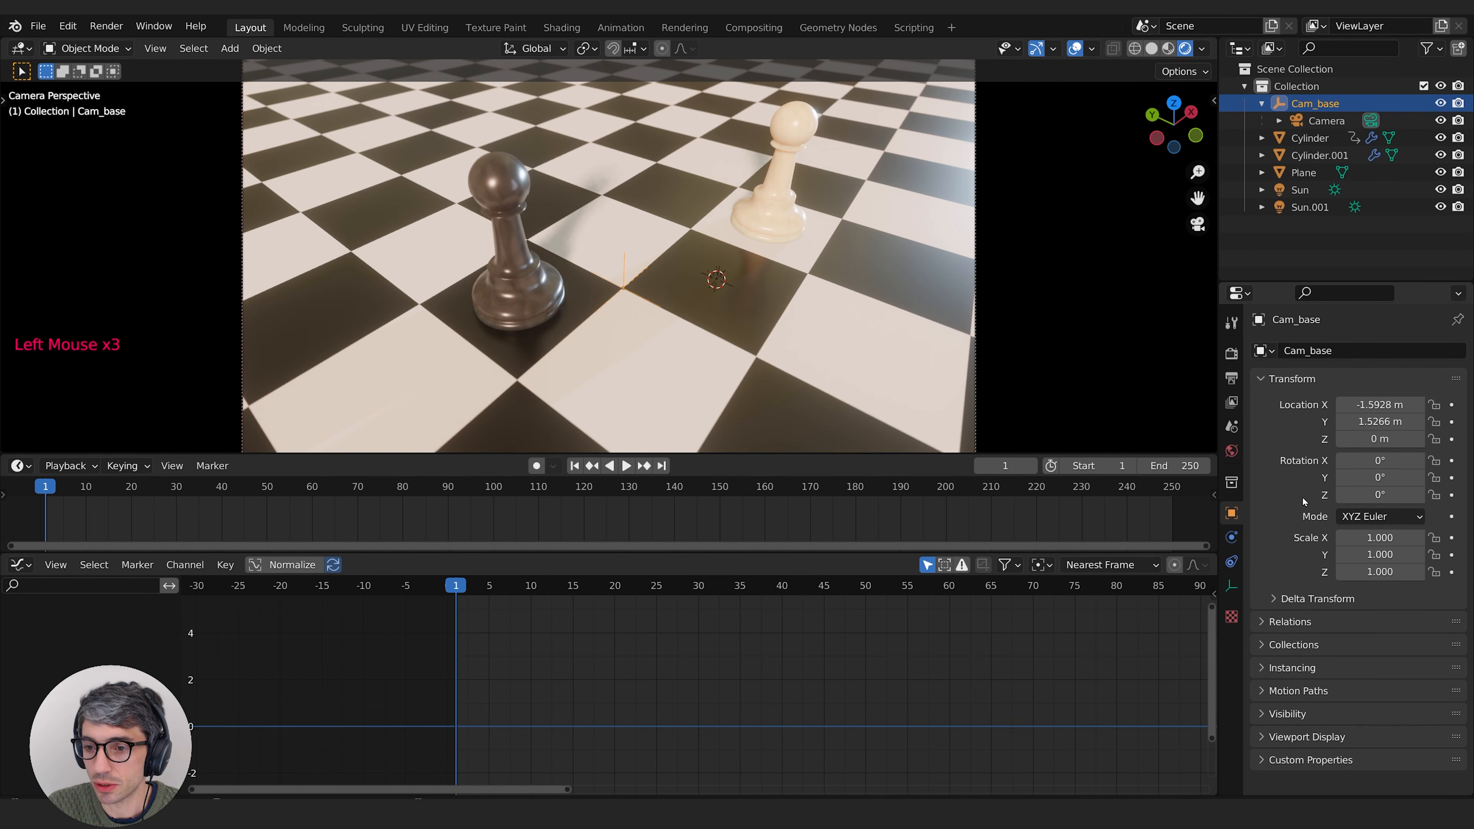
left_click(1328, 104)
left_click(1451, 495)
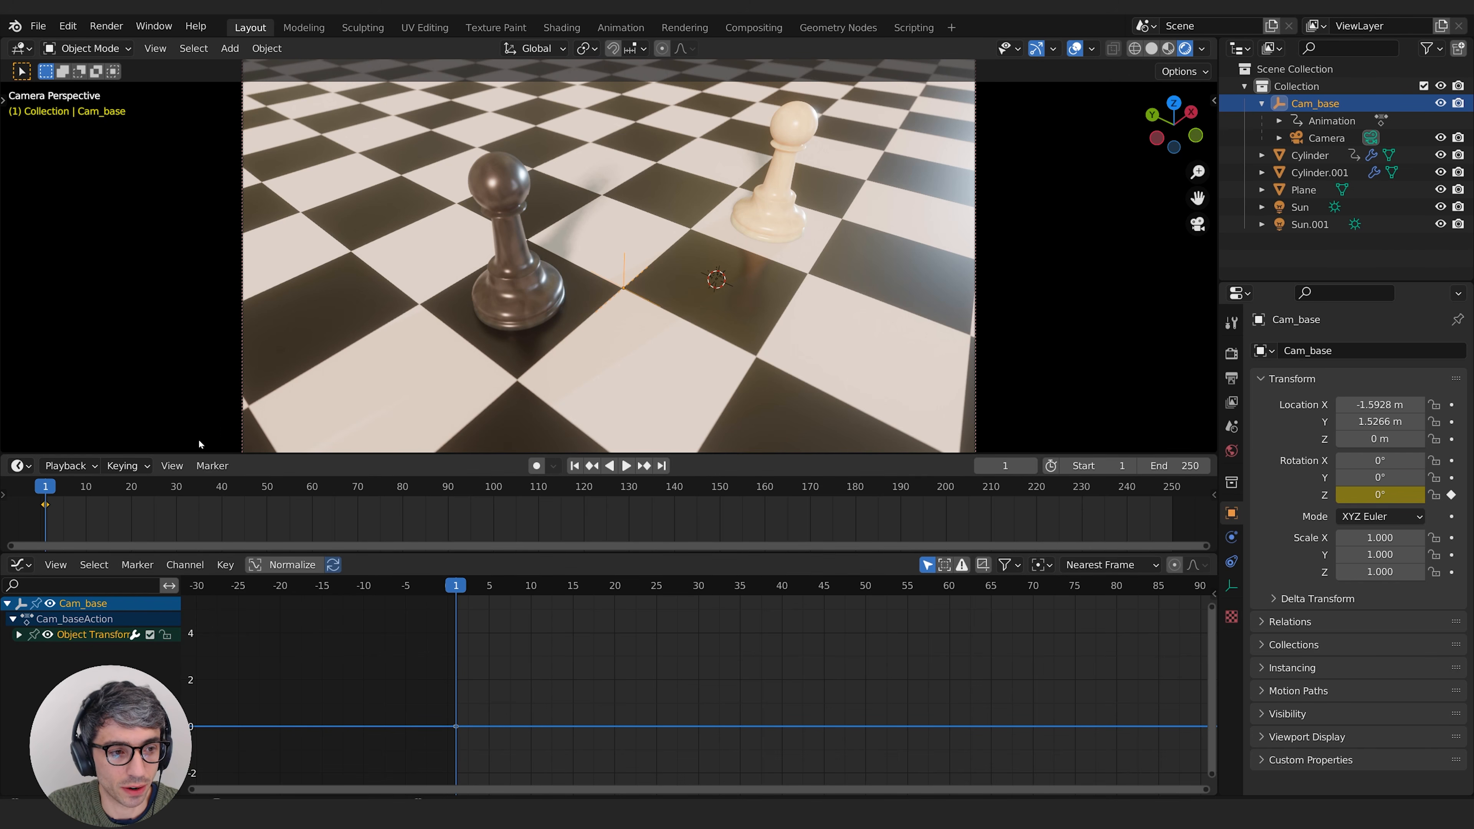
Step: Show the channels of all animated objects in the Graph Editor, and limit them to the selected object again
left_click(928, 566)
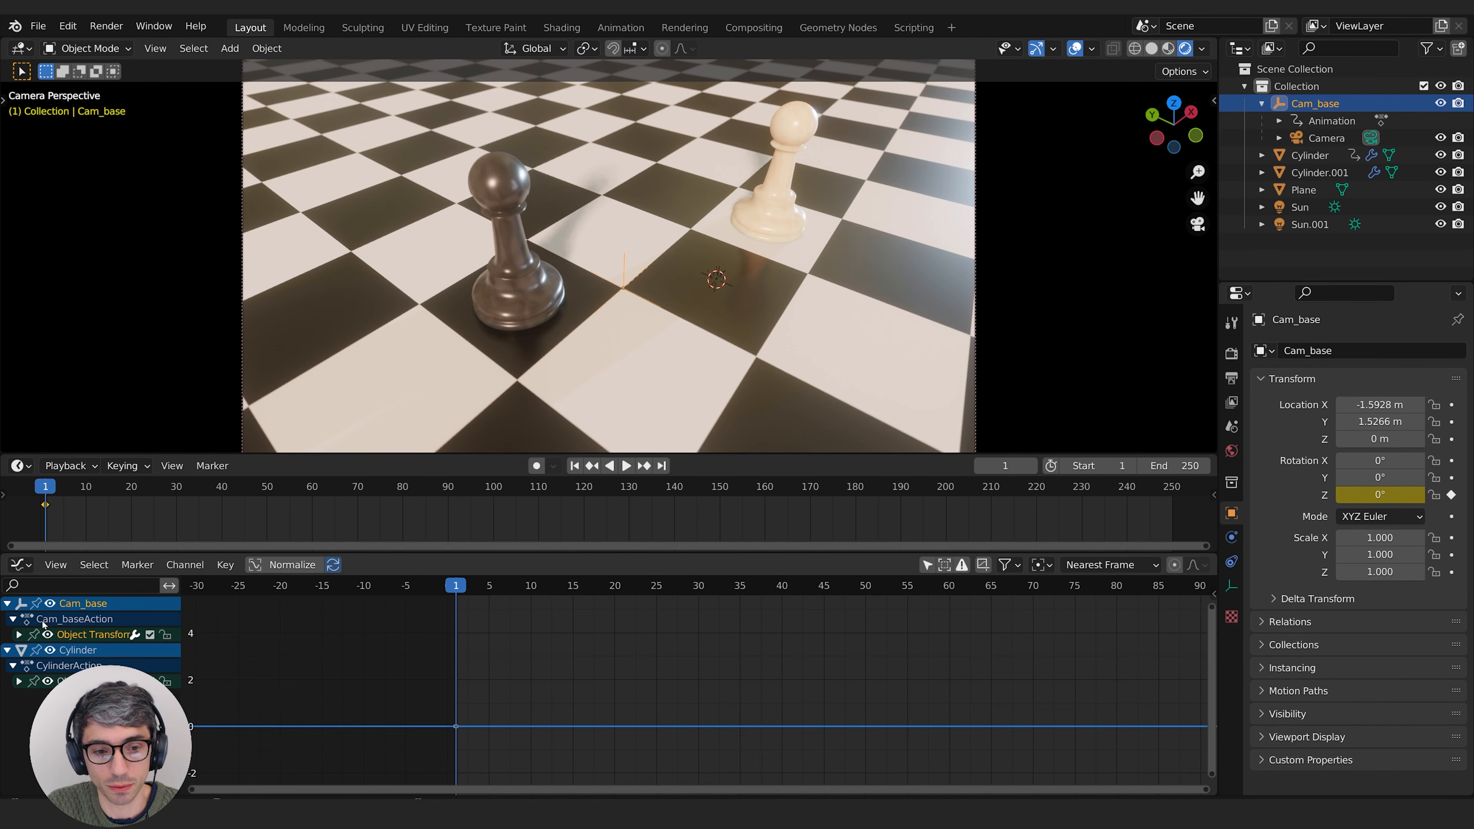
left_click(927, 564)
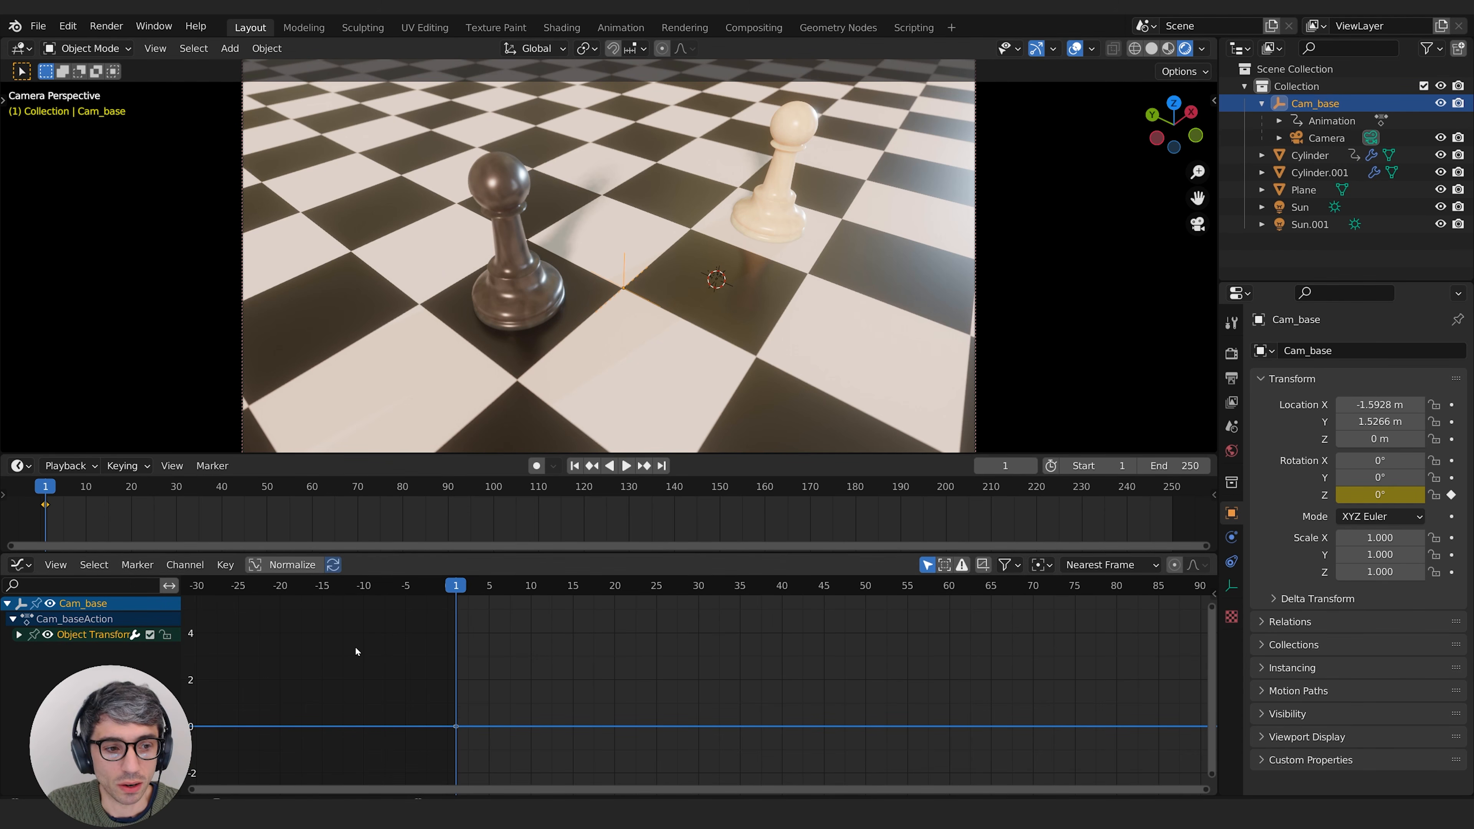
Step: Go to frame 60, rotate Cam_base to about 34.9° around Z, and insert a keyframe for that rotation
left_click_drag(76, 499, 315, 507)
left_click_drag(1380, 495, 1421, 494)
left_click(1450, 494)
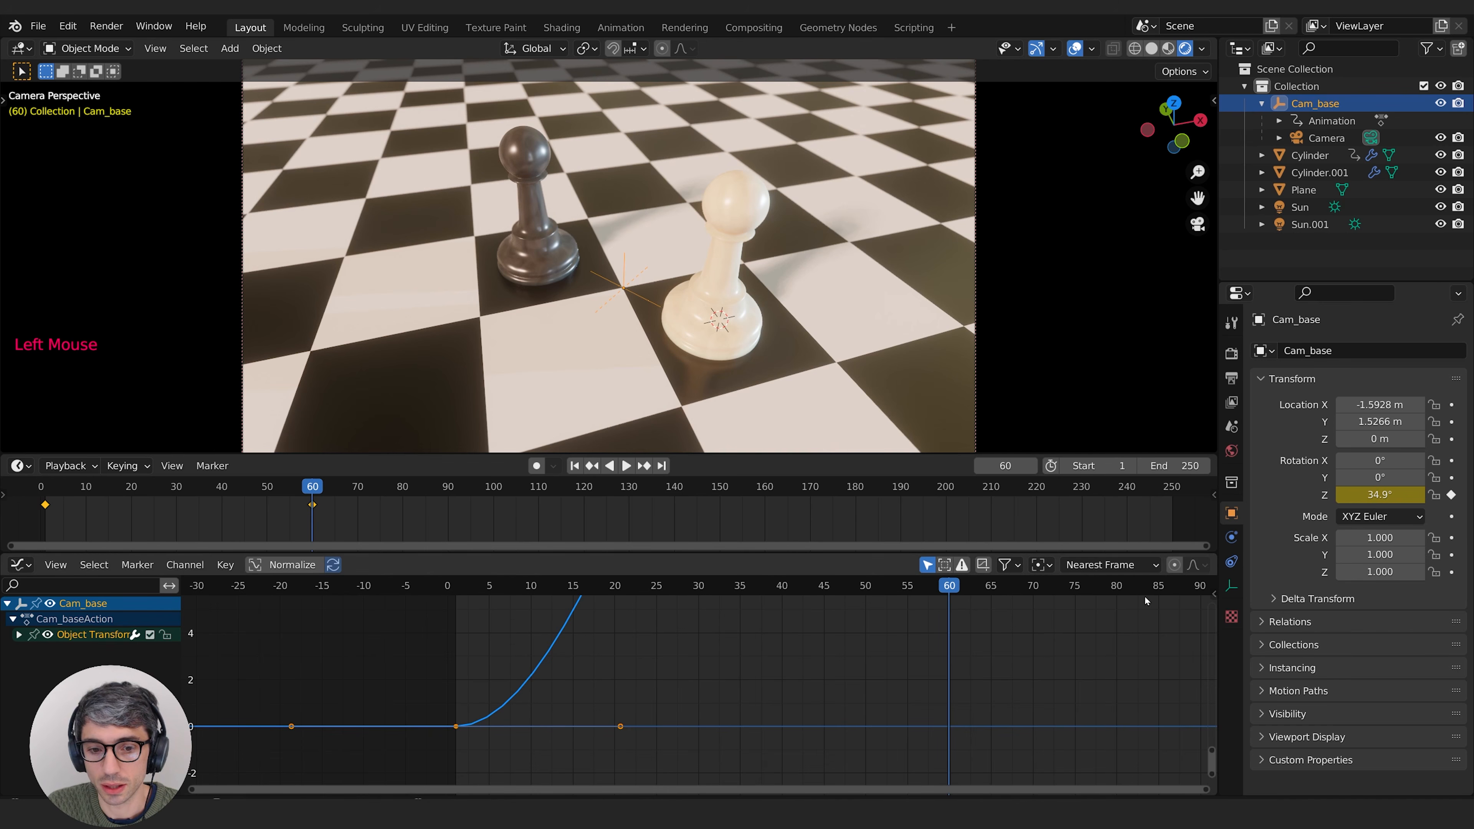
Step: Bring Cam_base's whole Z rotation curve, from frame 1 to frame 60, into view in the Graph Editor
scroll(765, 640, "down", 2)
scroll(765, 640, "down", 1)
middle_click_drag(764, 640, 755, 724)
scroll(730, 701, "down", 2)
middle_click_drag(704, 642, 625, 780)
middle_click_drag(826, 580, 793, 683)
middle_click_drag(732, 777, 829, 580)
middle_click_drag(809, 718, 721, 708)
middle_click_drag(737, 662, 692, 734)
middle_click_drag(721, 689, 790, 674)
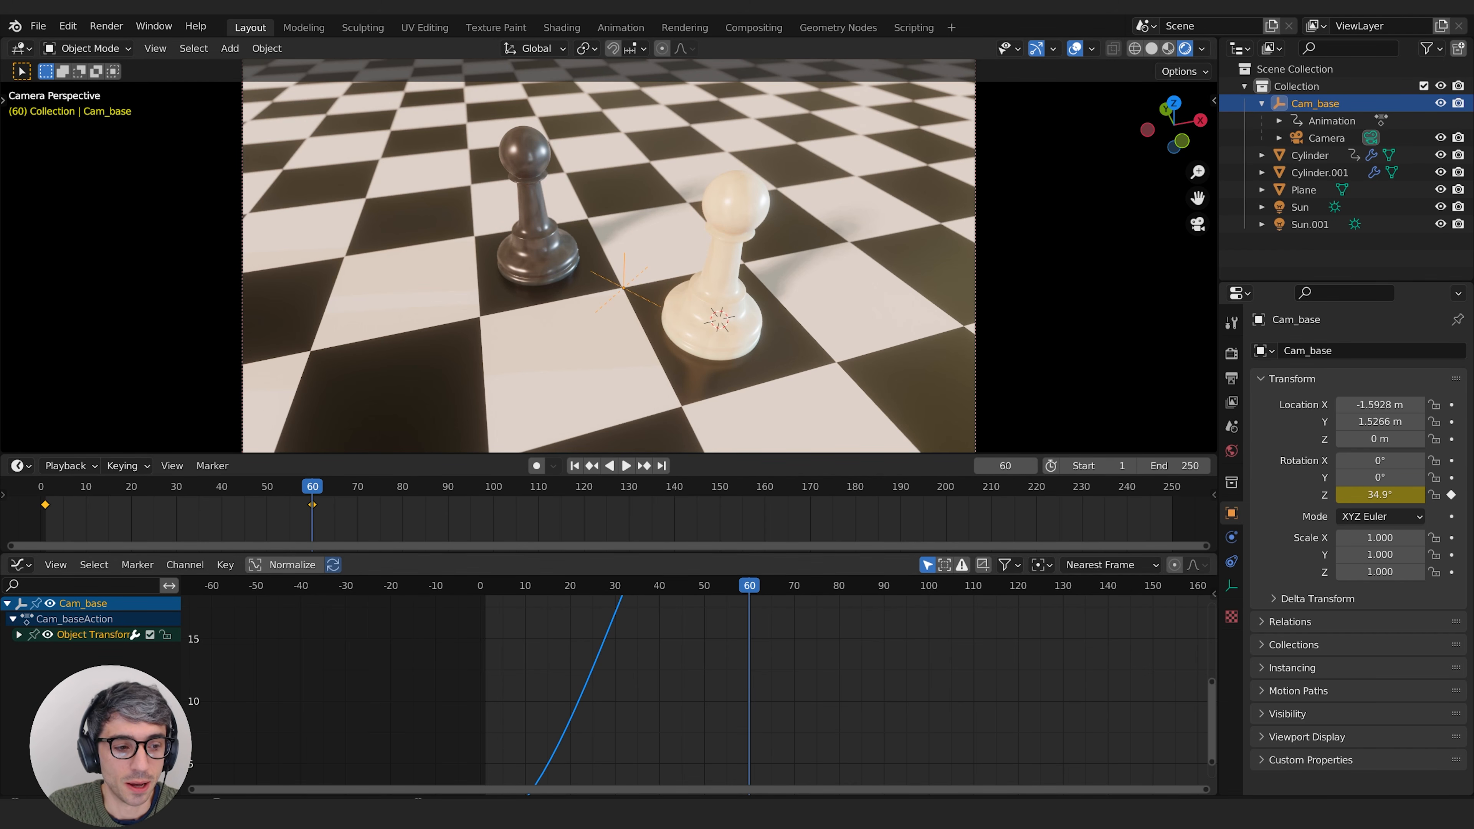
scroll(678, 717, "down", 2)
middle_click_drag(581, 720, 641, 720)
middle_click_drag(785, 733, 723, 761)
middle_click_drag(745, 603, 753, 673)
middle_click_drag(726, 766, 751, 635)
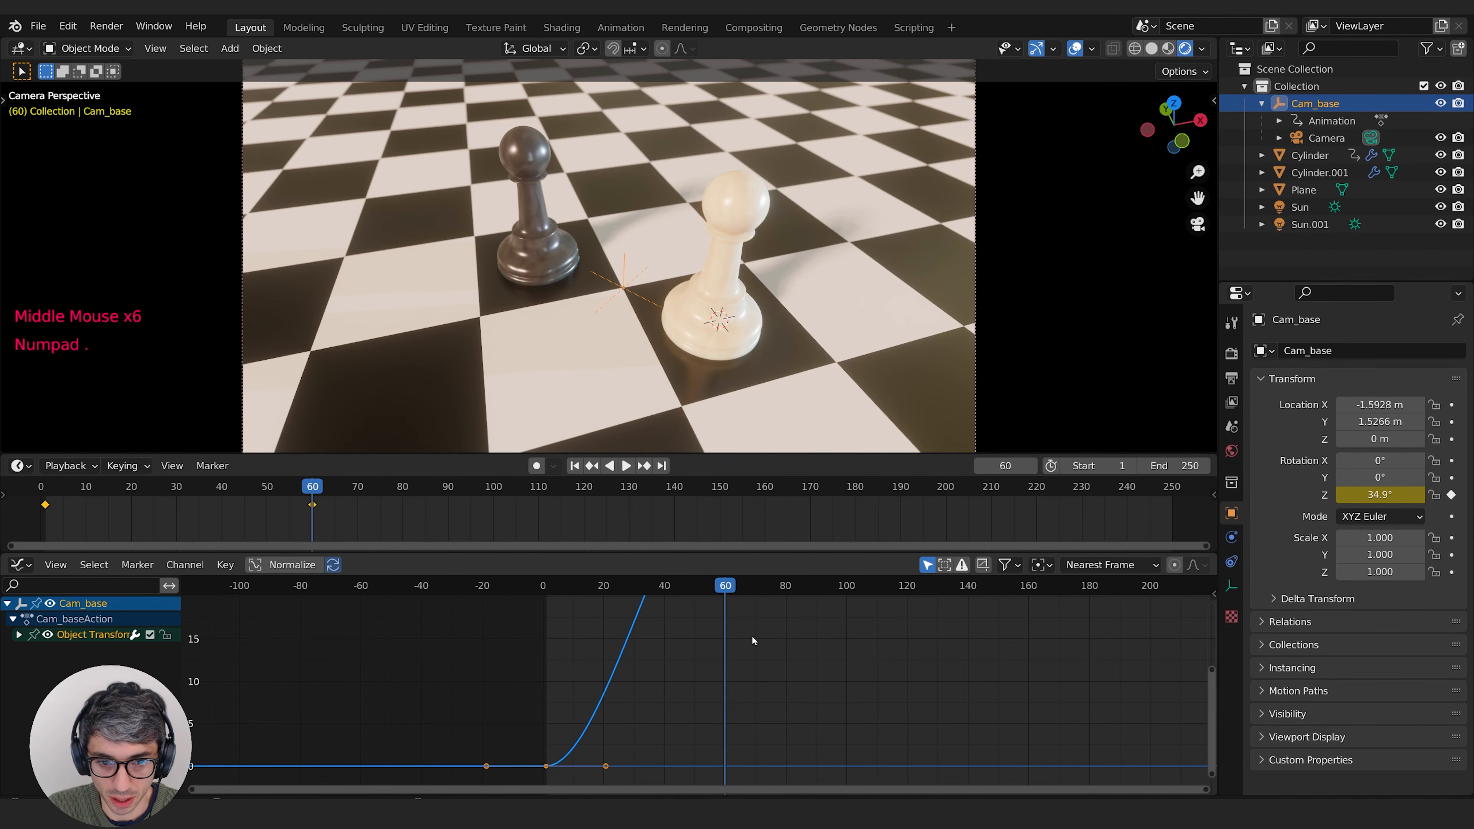
key("KP_Decimal")
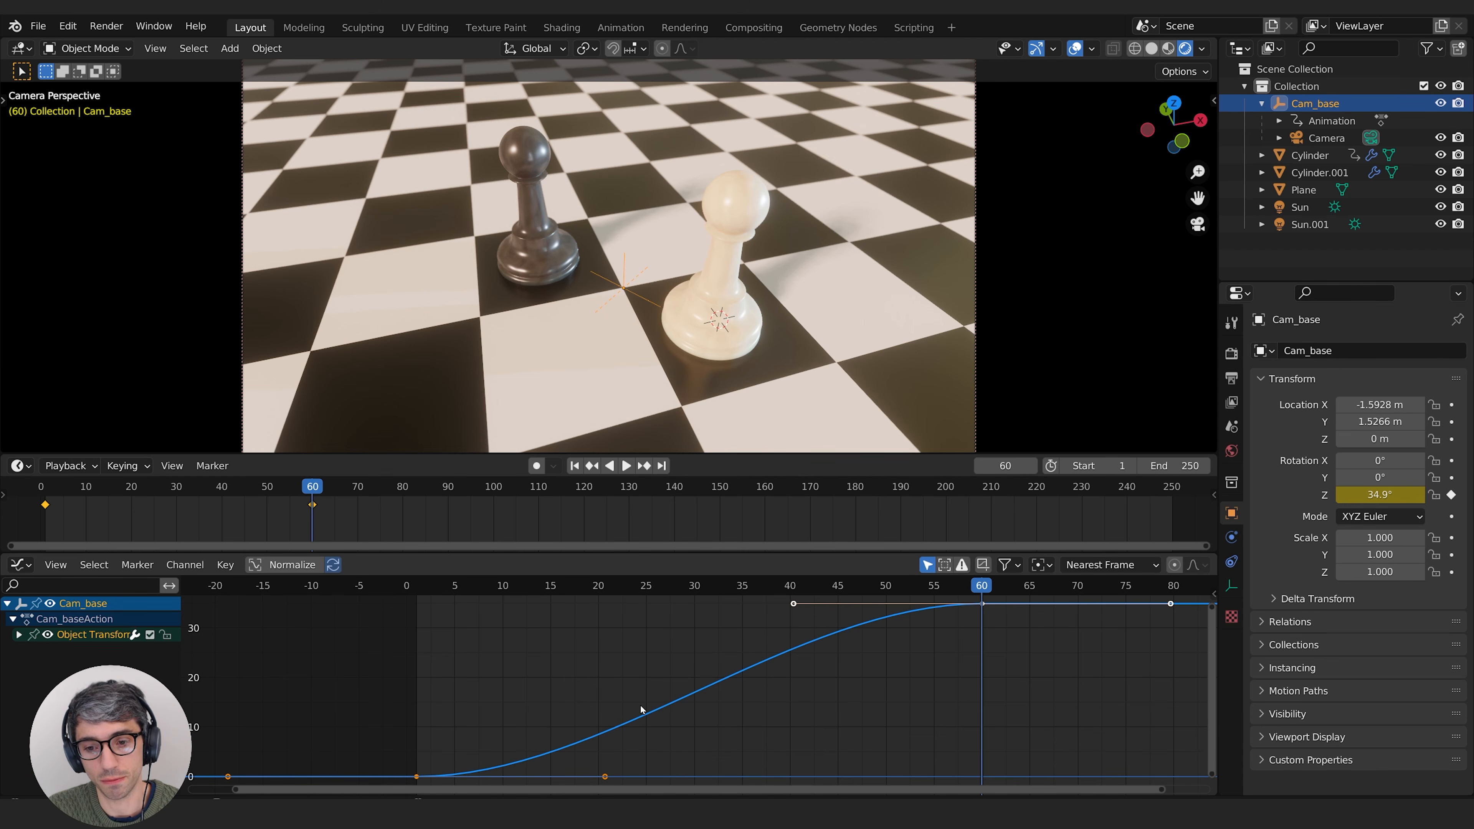
Step: Inspect both ends of Cam_base's Z rotation curve, and reframe it with some margin around its keyframe handles
middle_click_drag(768, 758, 791, 747)
middle_click_drag(878, 672, 777, 694)
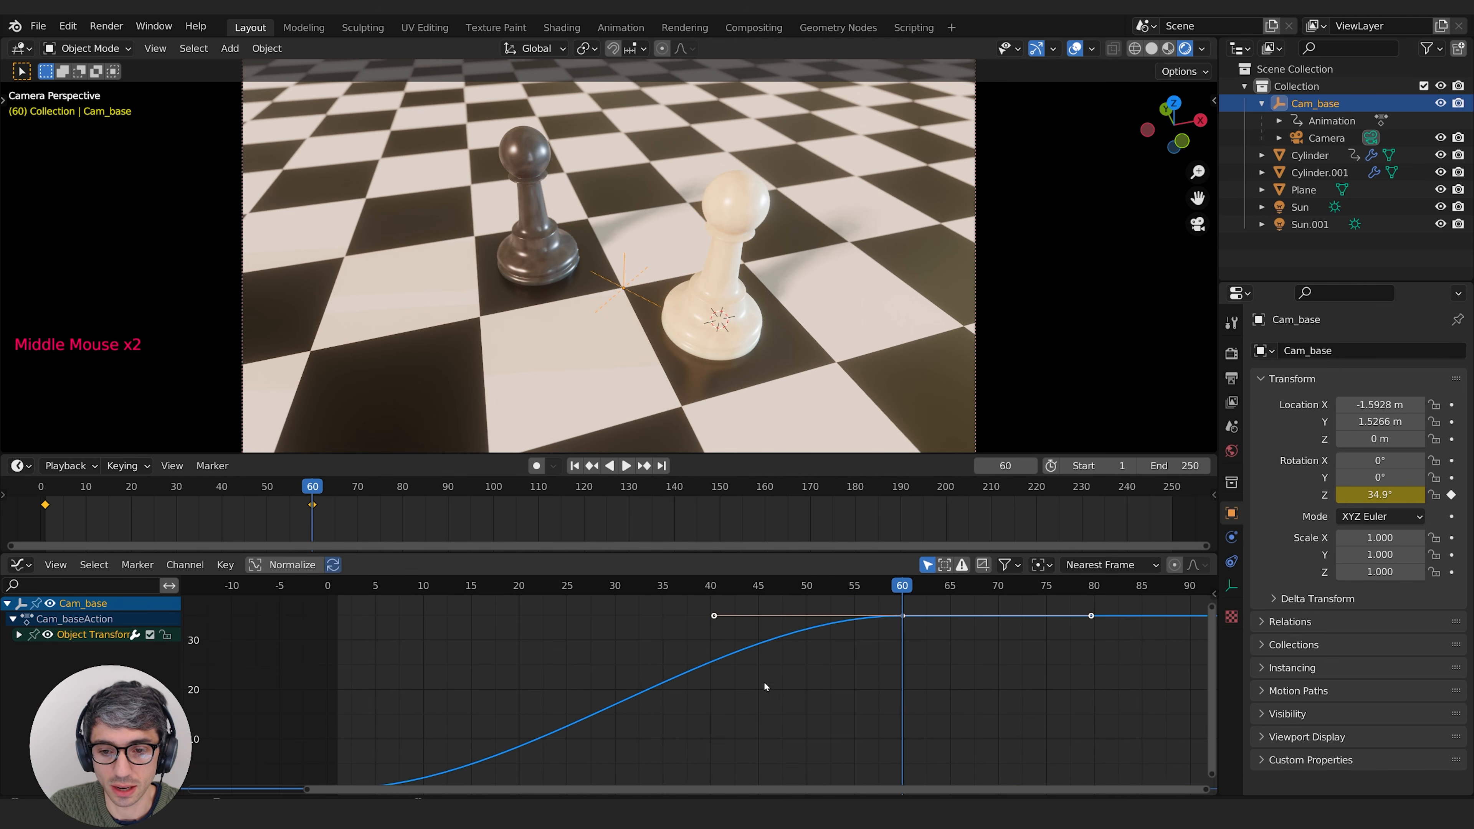
middle_click_drag(569, 643, 745, 705)
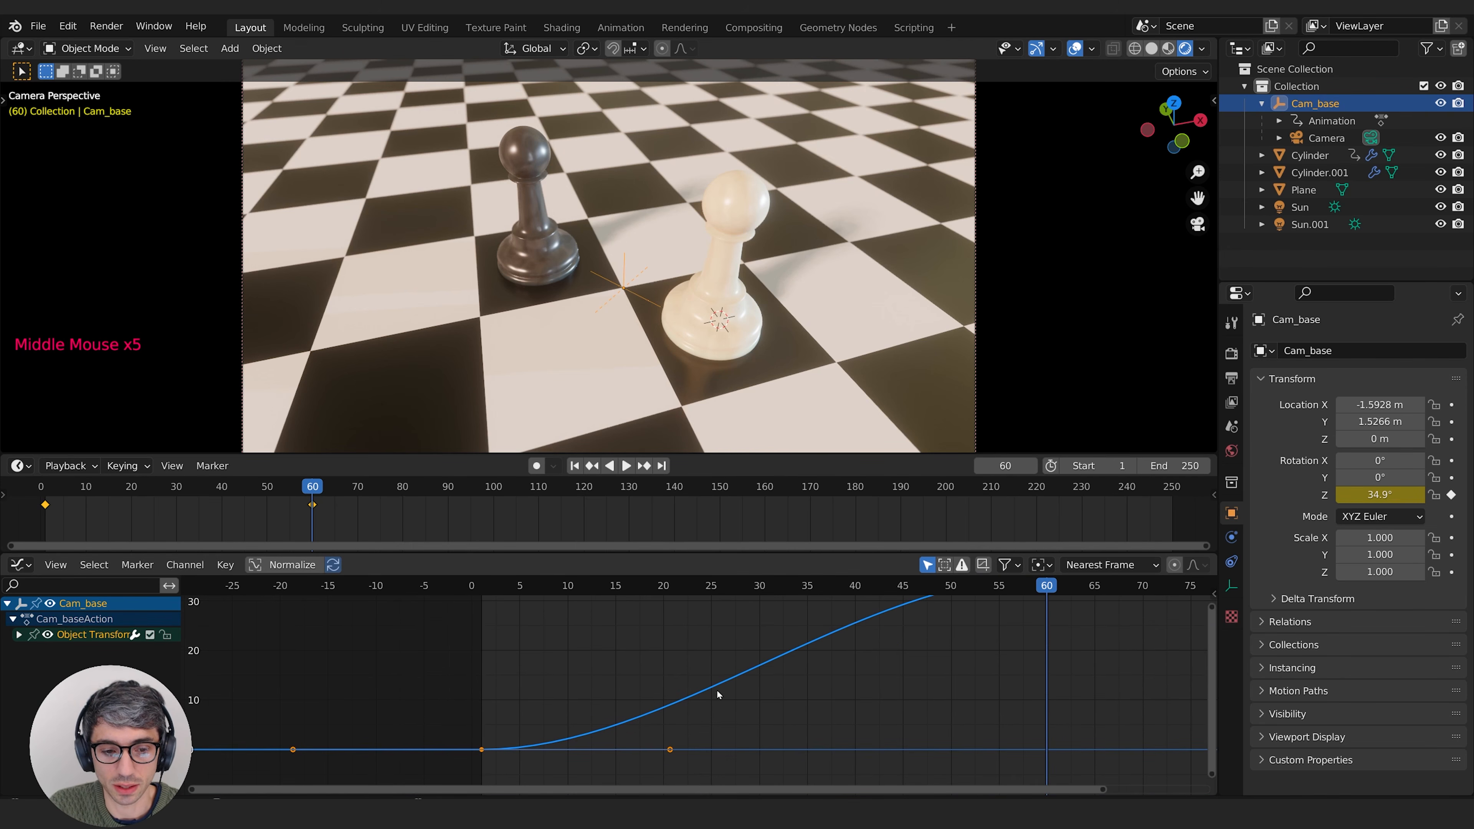
key("KP_Decimal")
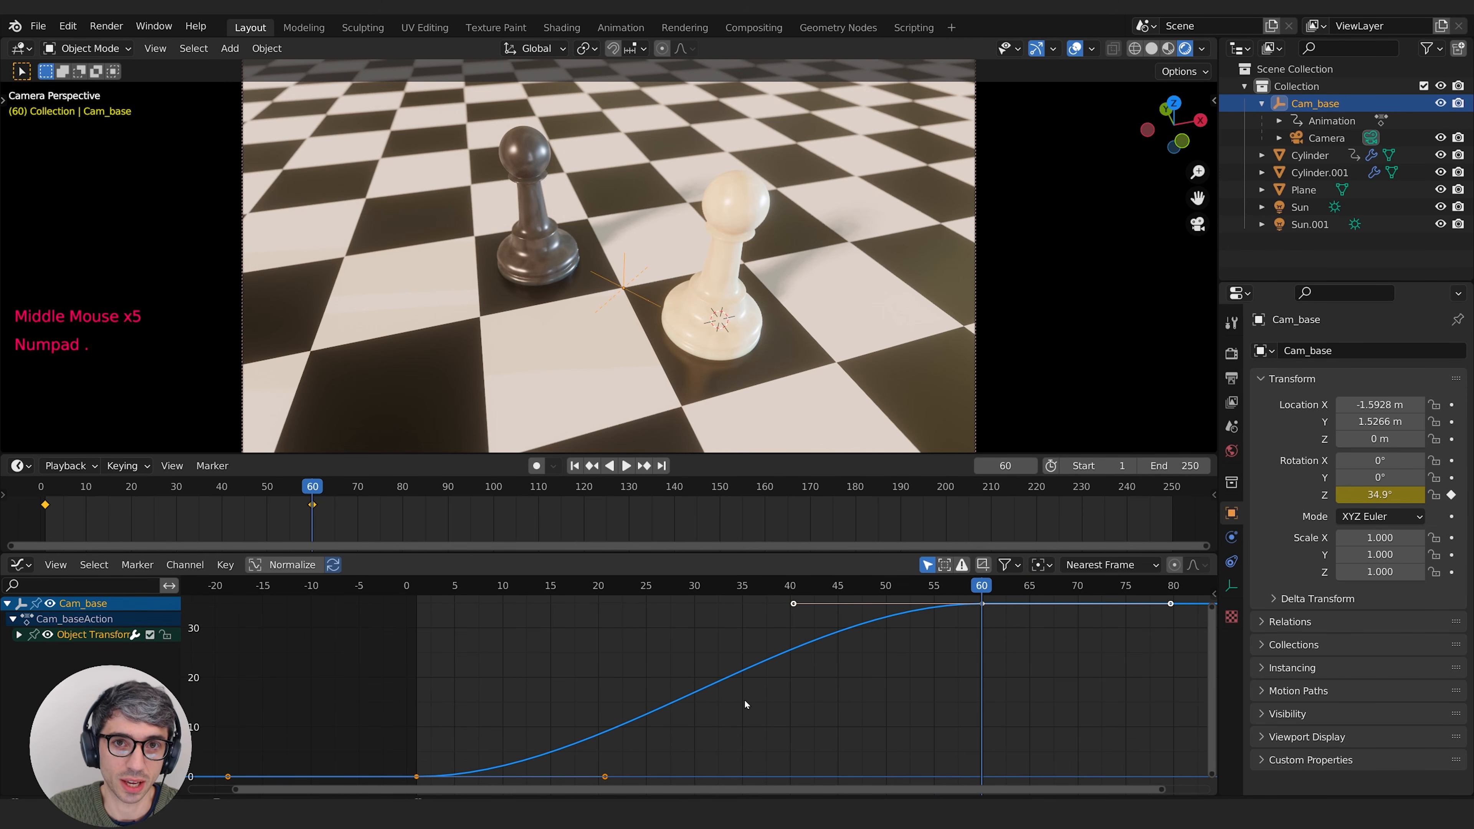
middle_click_drag(855, 710, 824, 720, "ctrl")
key("KP_Decimal")
scroll(728, 705, "down", 3)
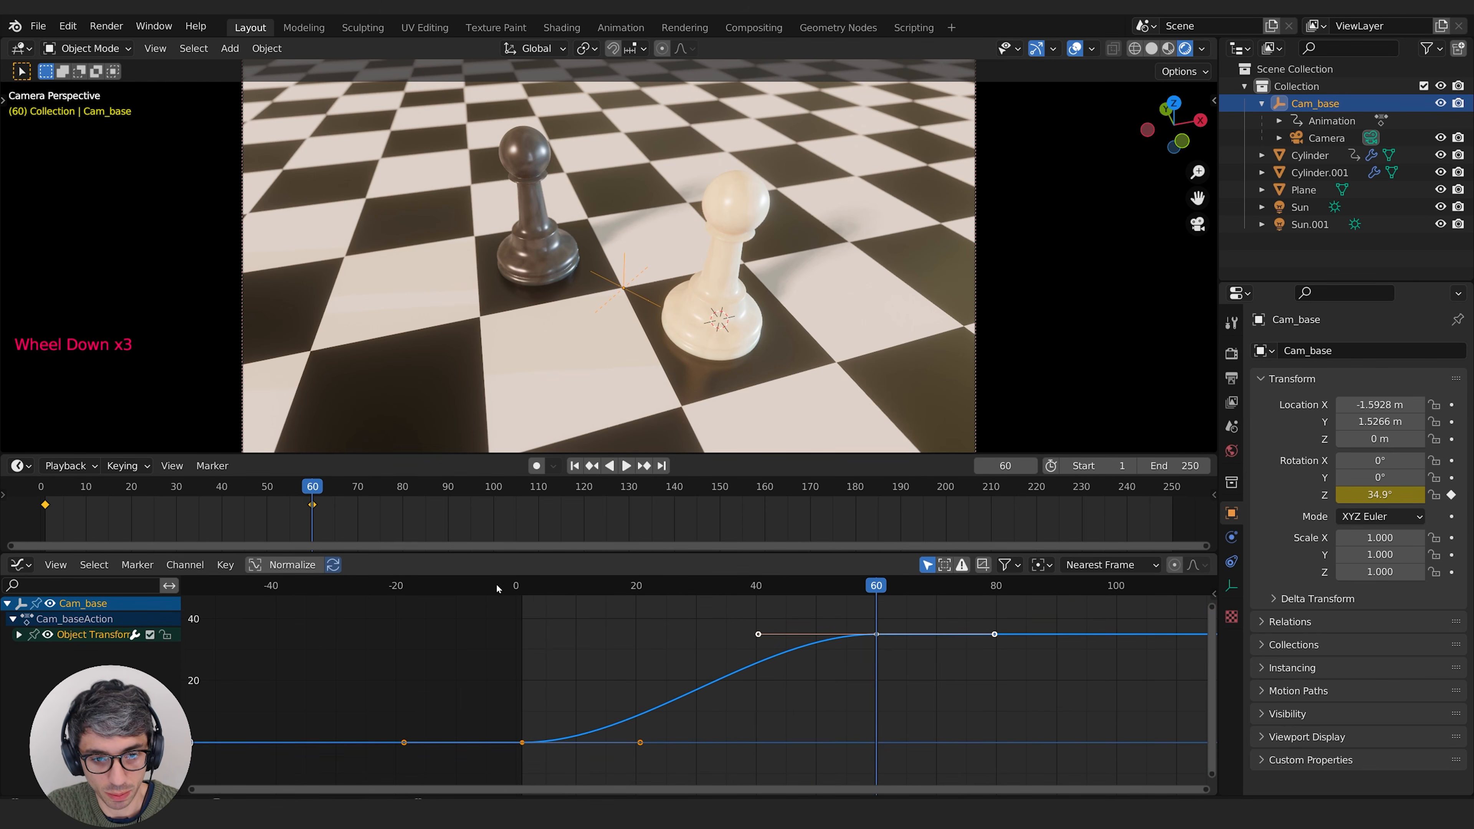
Step: Play the camera orbit from the start of the animation past frame 60 to check its motion
left_click(529, 588)
key("space")
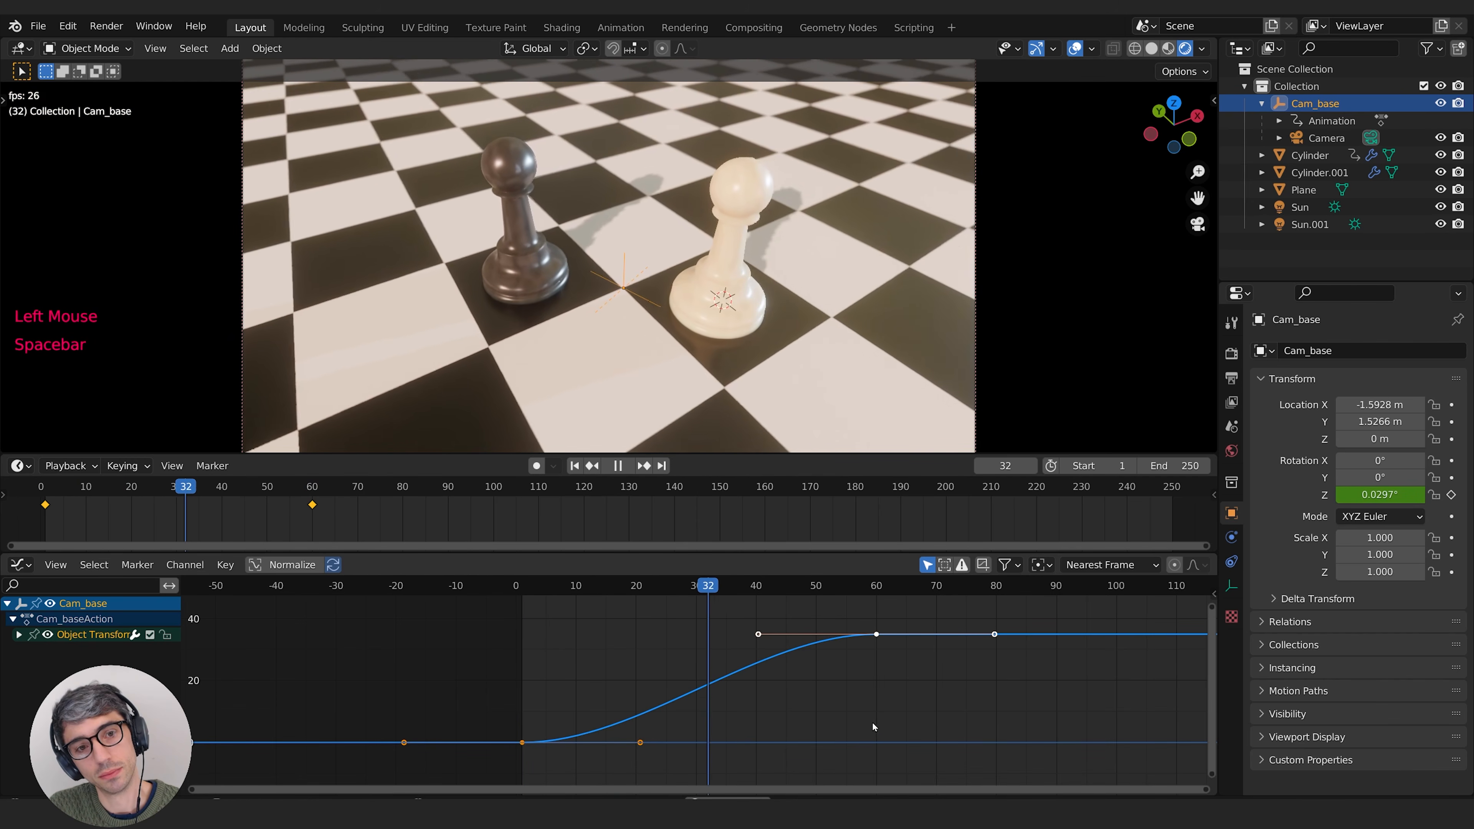
key("space")
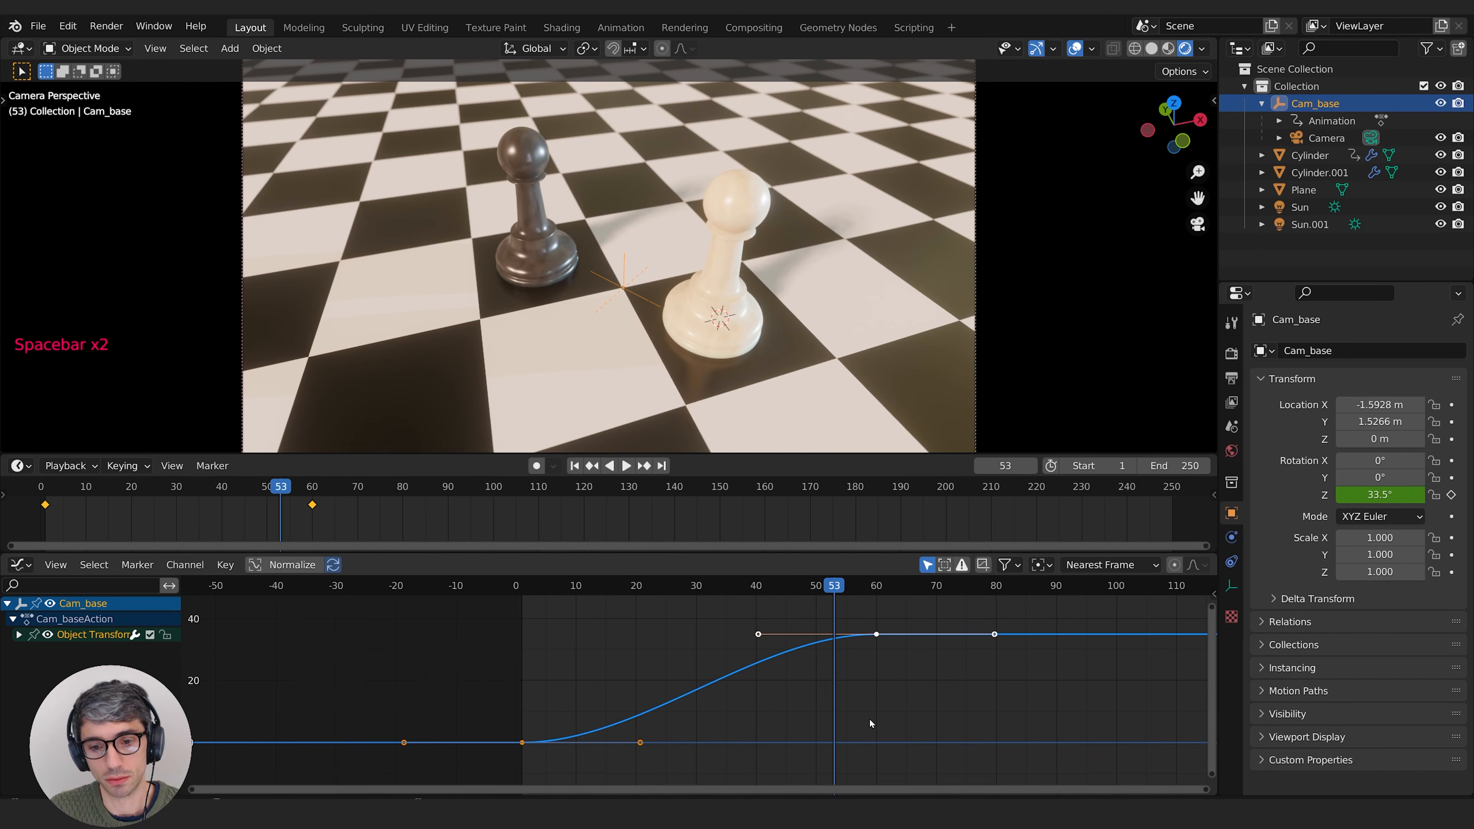
key("space")
key("space")
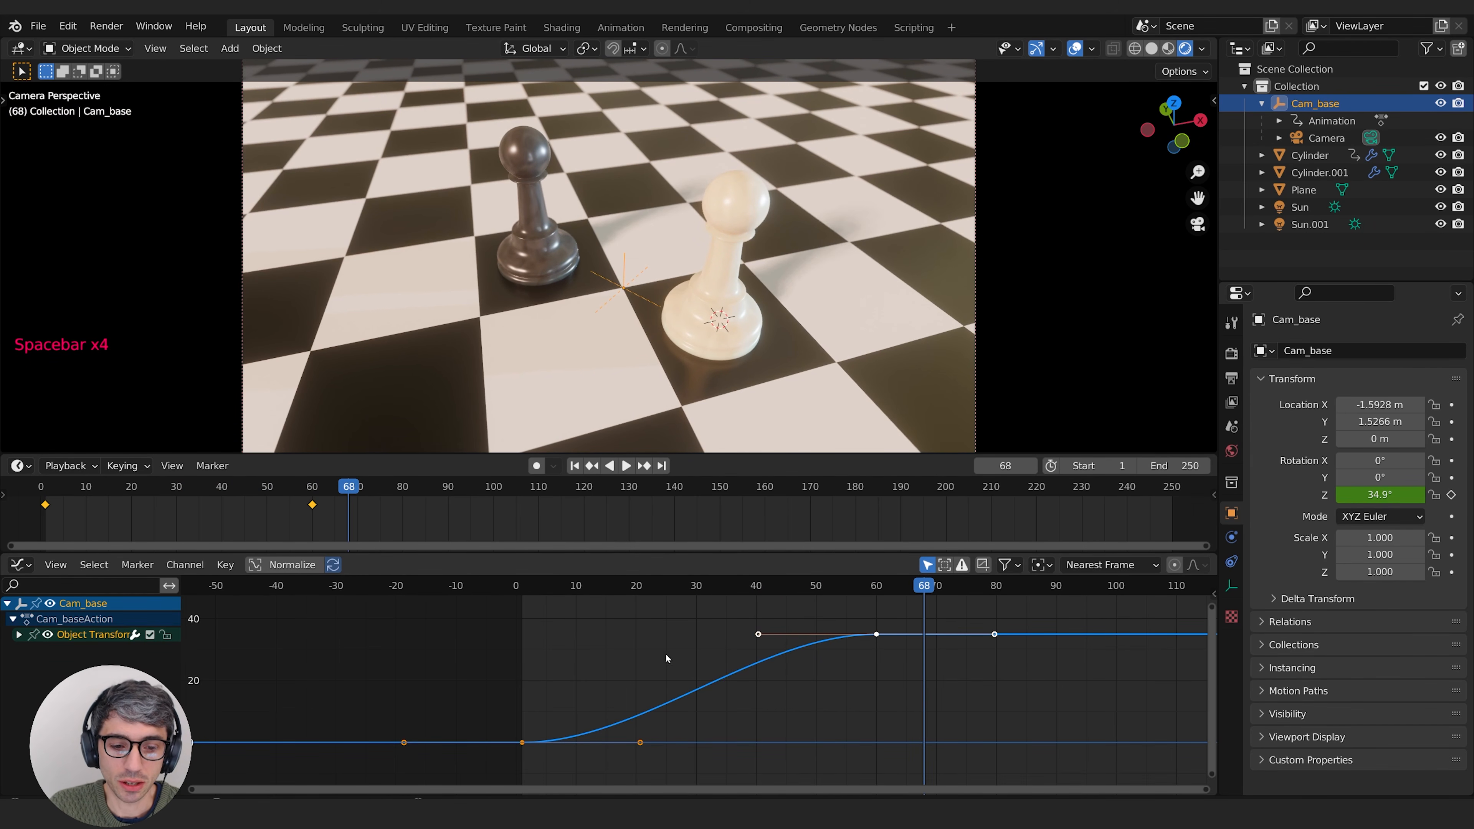
Step: Try rotating the incoming handle of Cam_base's frame 60 keyframe to steepen the end of the rotation curve
left_click(758, 634)
key("r")
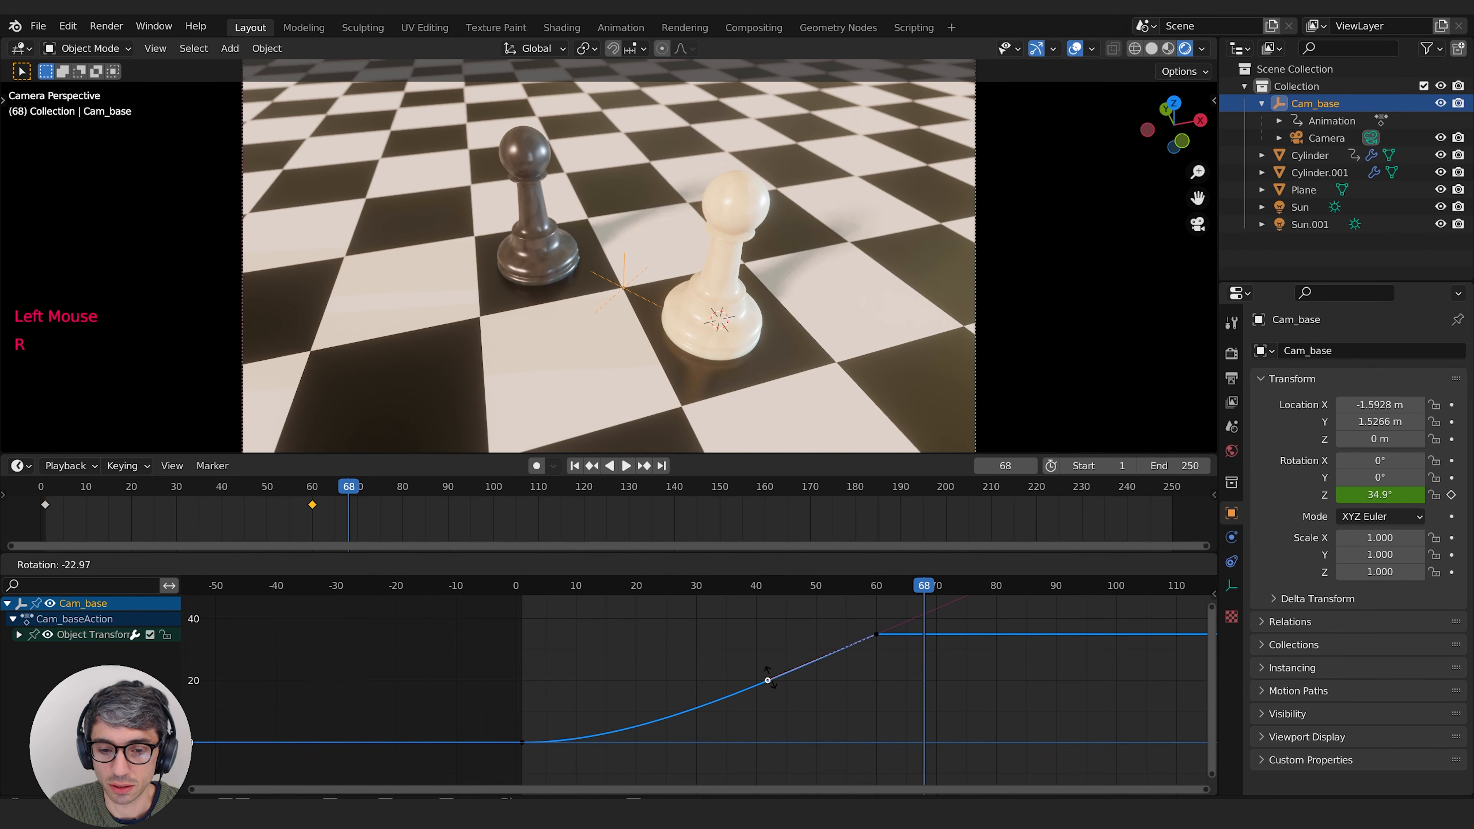
left_click(845, 681)
Step: Set both keyframes of Cam_base's Z rotation curve to Linear interpolation, leaving only the frame 60 keyframe selected
left_click_drag(896, 611, 443, 772)
right_click(789, 657)
mouse_move(789, 655)
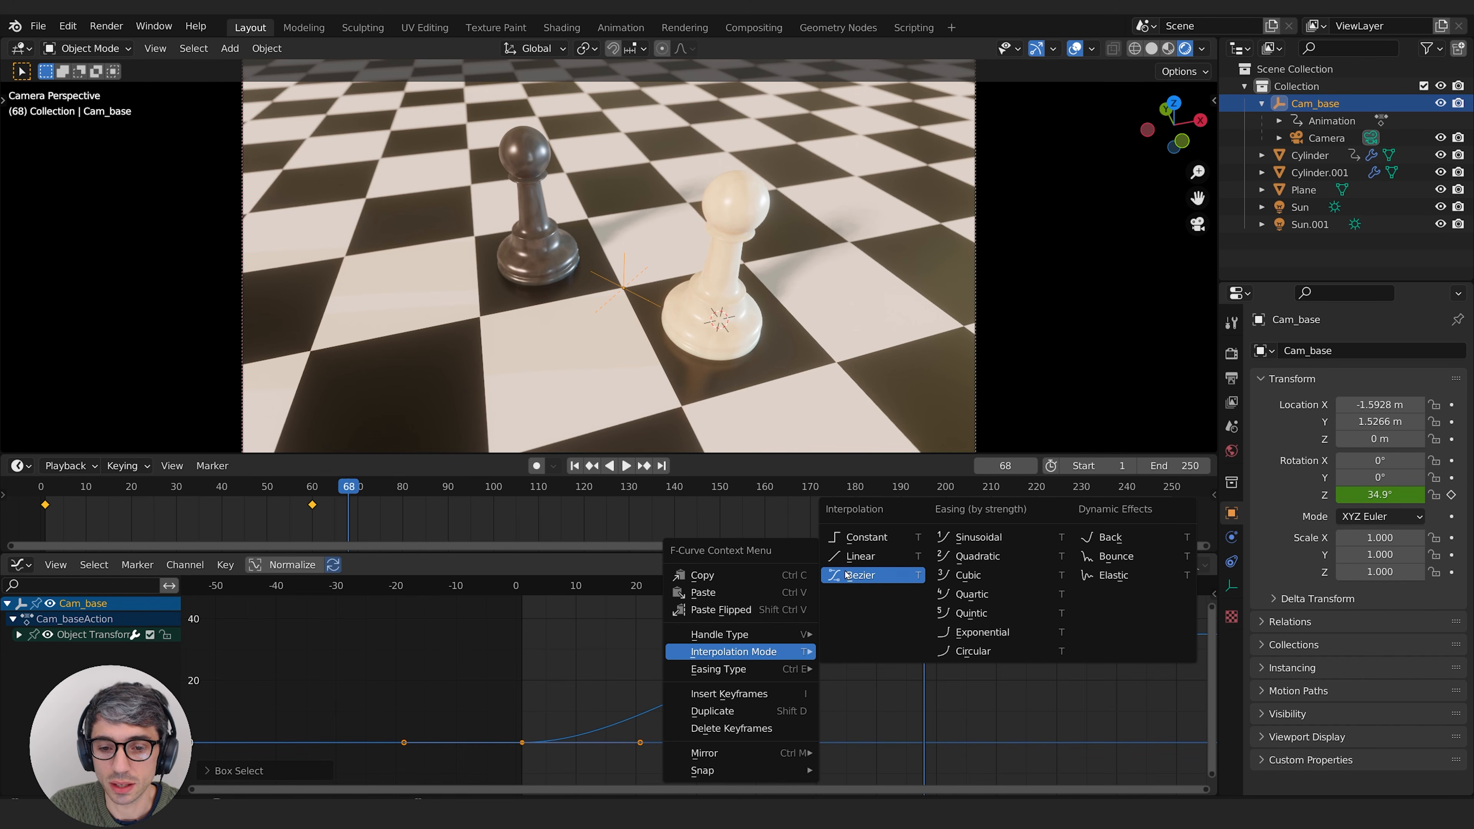
left_click(862, 556)
left_click(868, 673)
left_click(873, 637)
Step: Play the linear camera rotation several times from the start to judge its constant speed
left_click(832, 586)
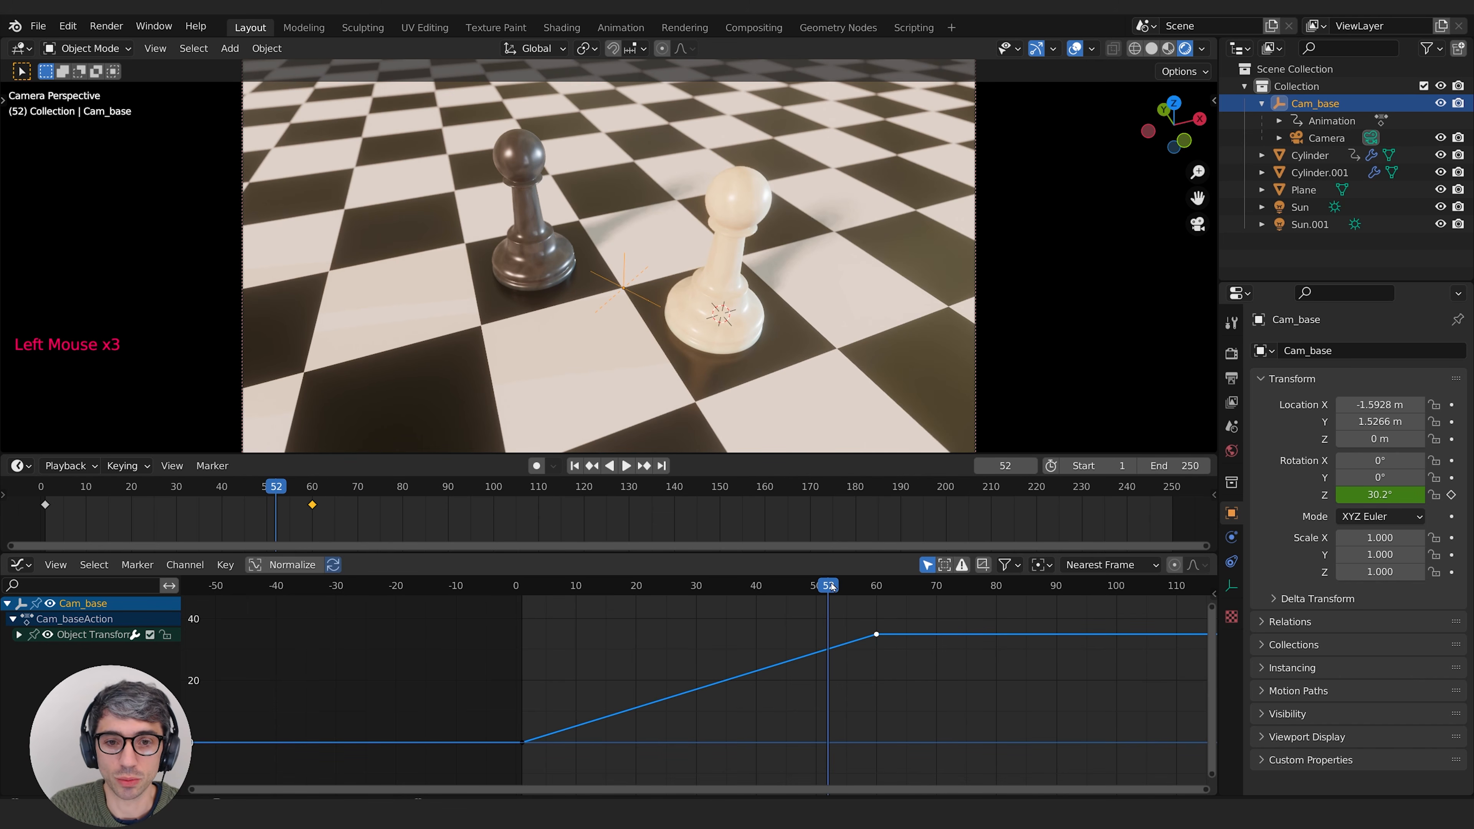
key("space")
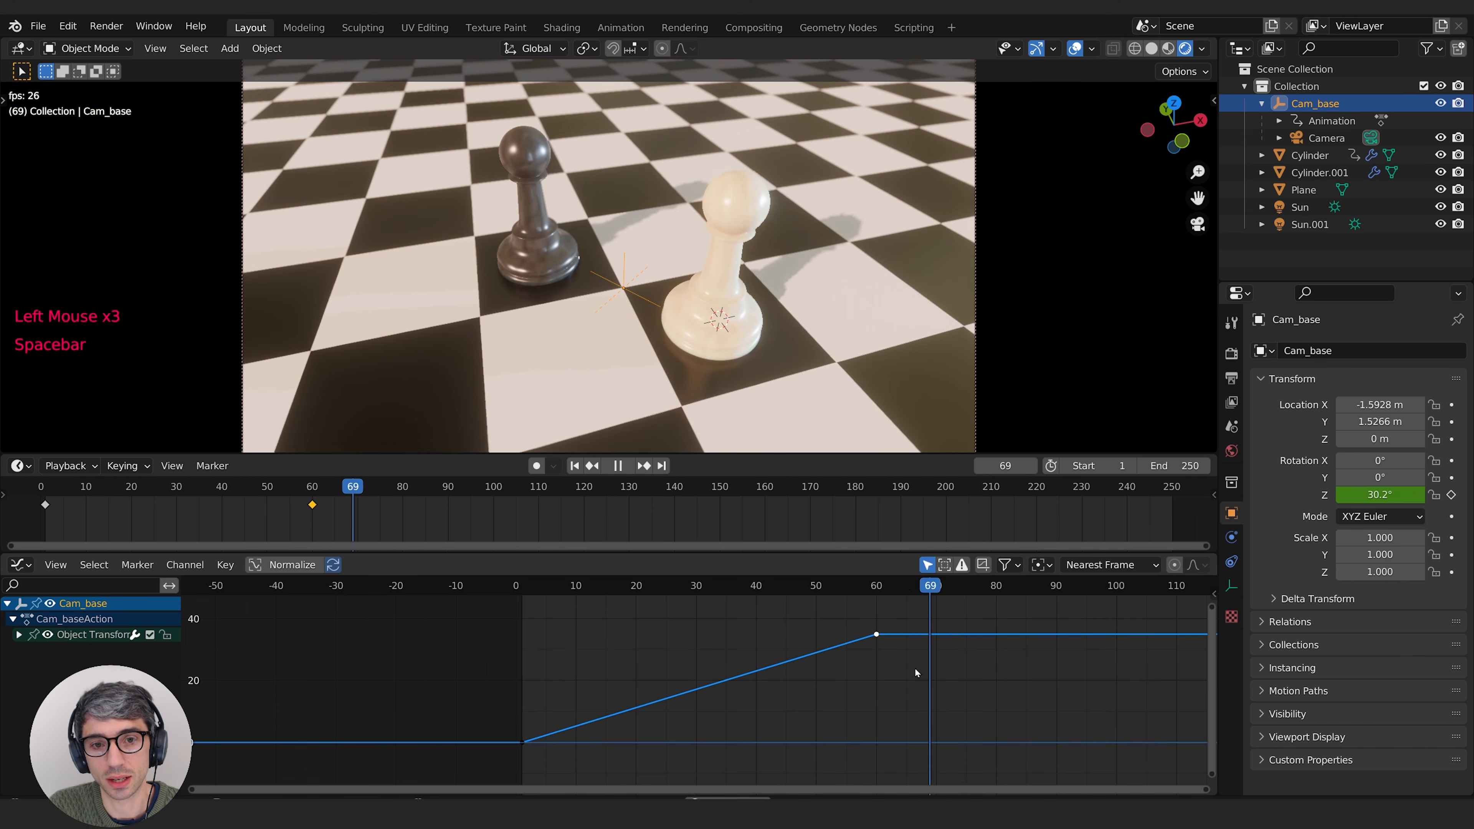
key("space")
left_click_drag(882, 595, 516, 588)
key("space")
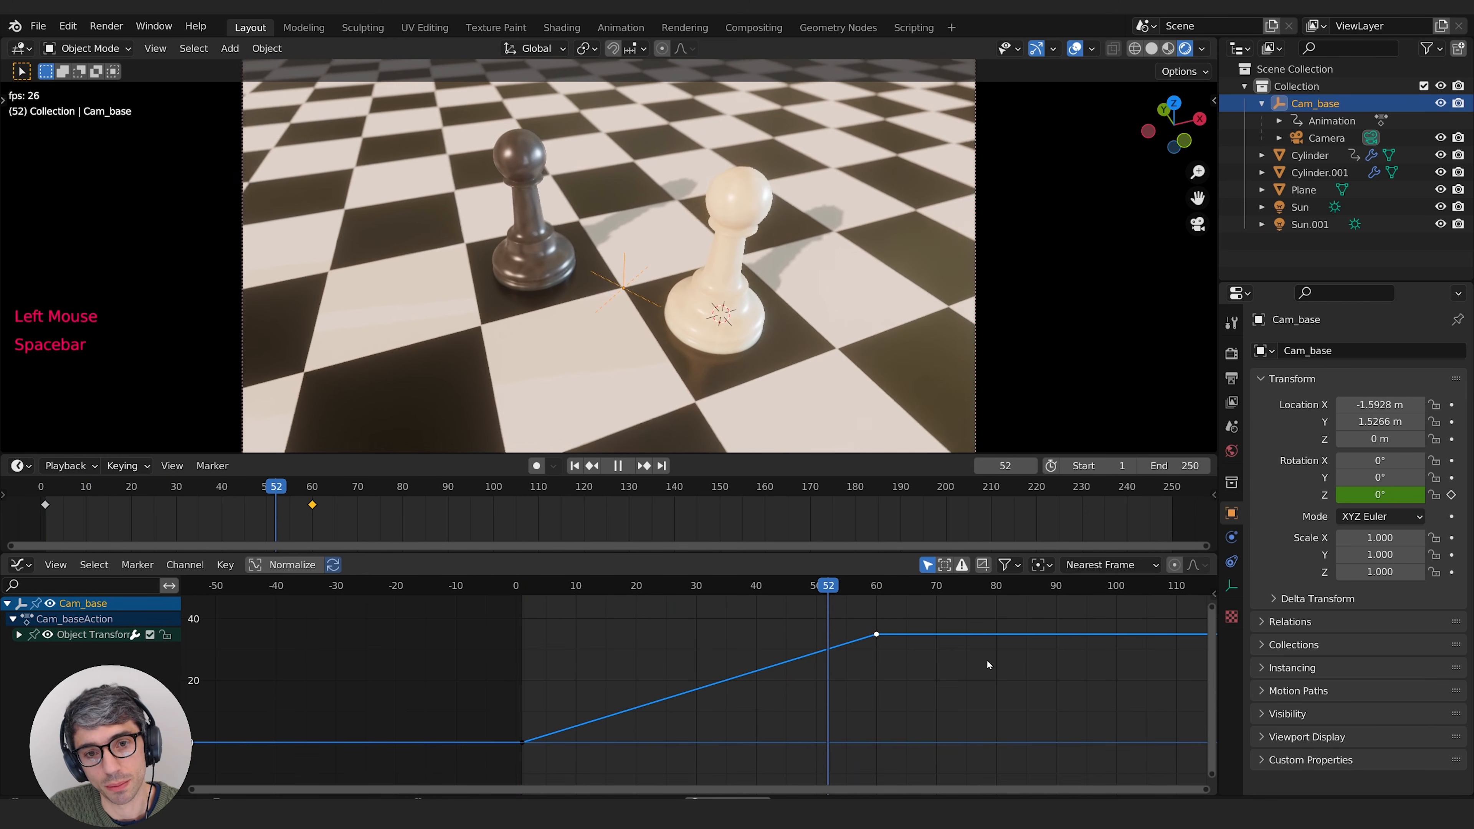
key("space")
left_click(517, 589)
key("space")
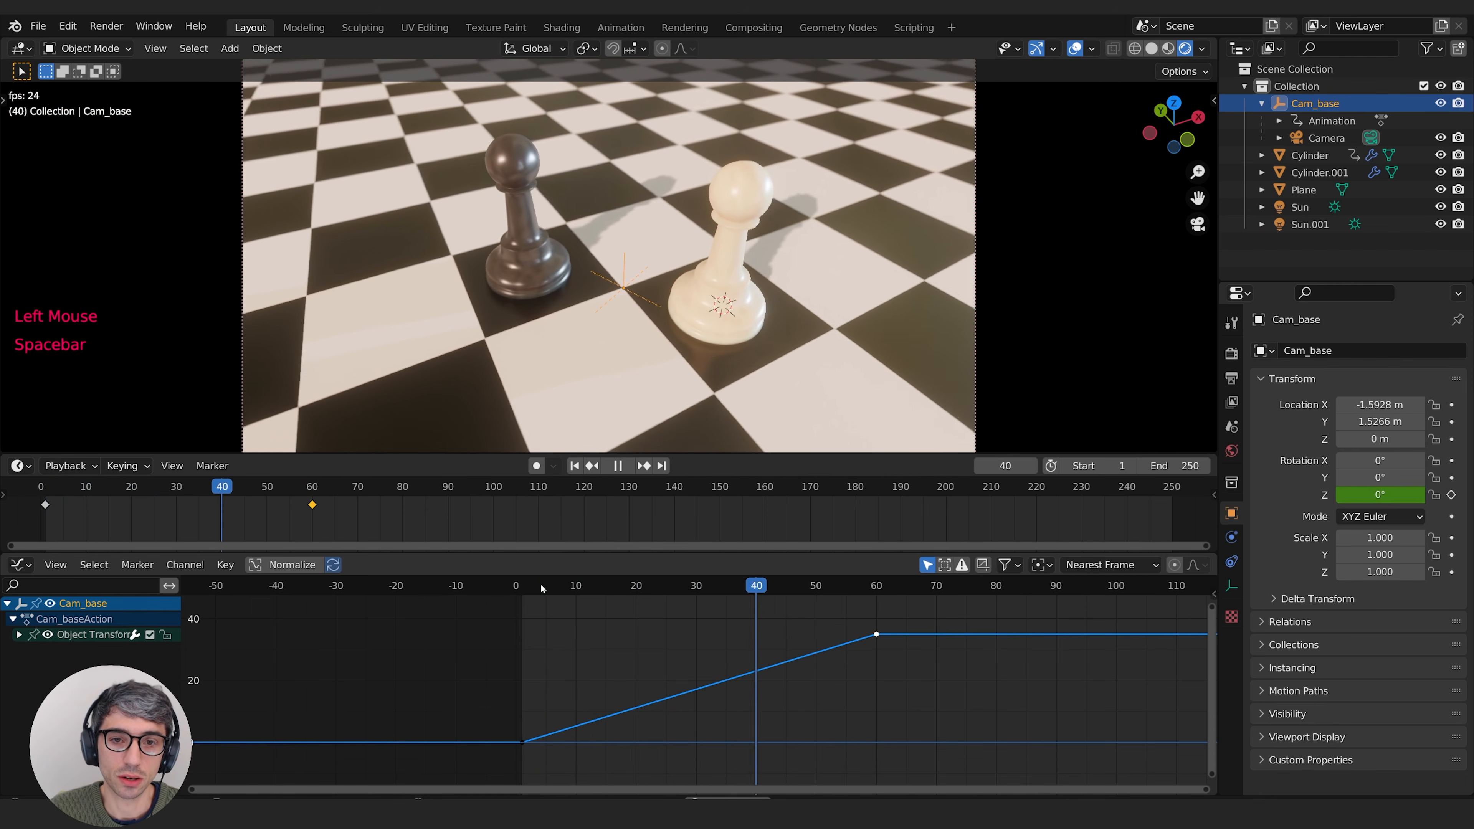
key("space")
key("space")
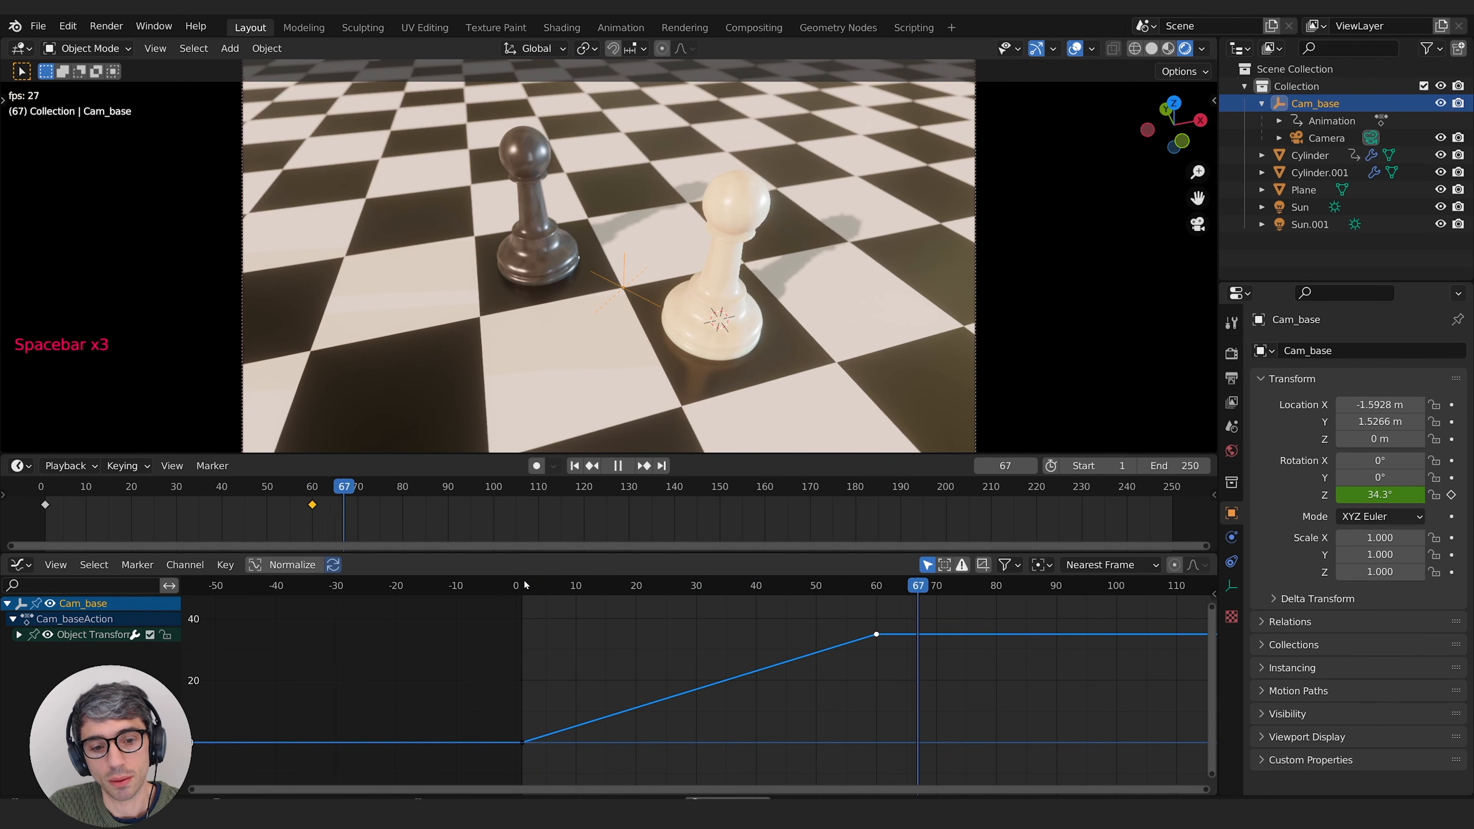
left_click(521, 583)
key("space")
key("space")
key("space")
Step: Move Cam_base's end rotation keyframe along the time axis to frame 90, keeping its value
double_click(875, 634)
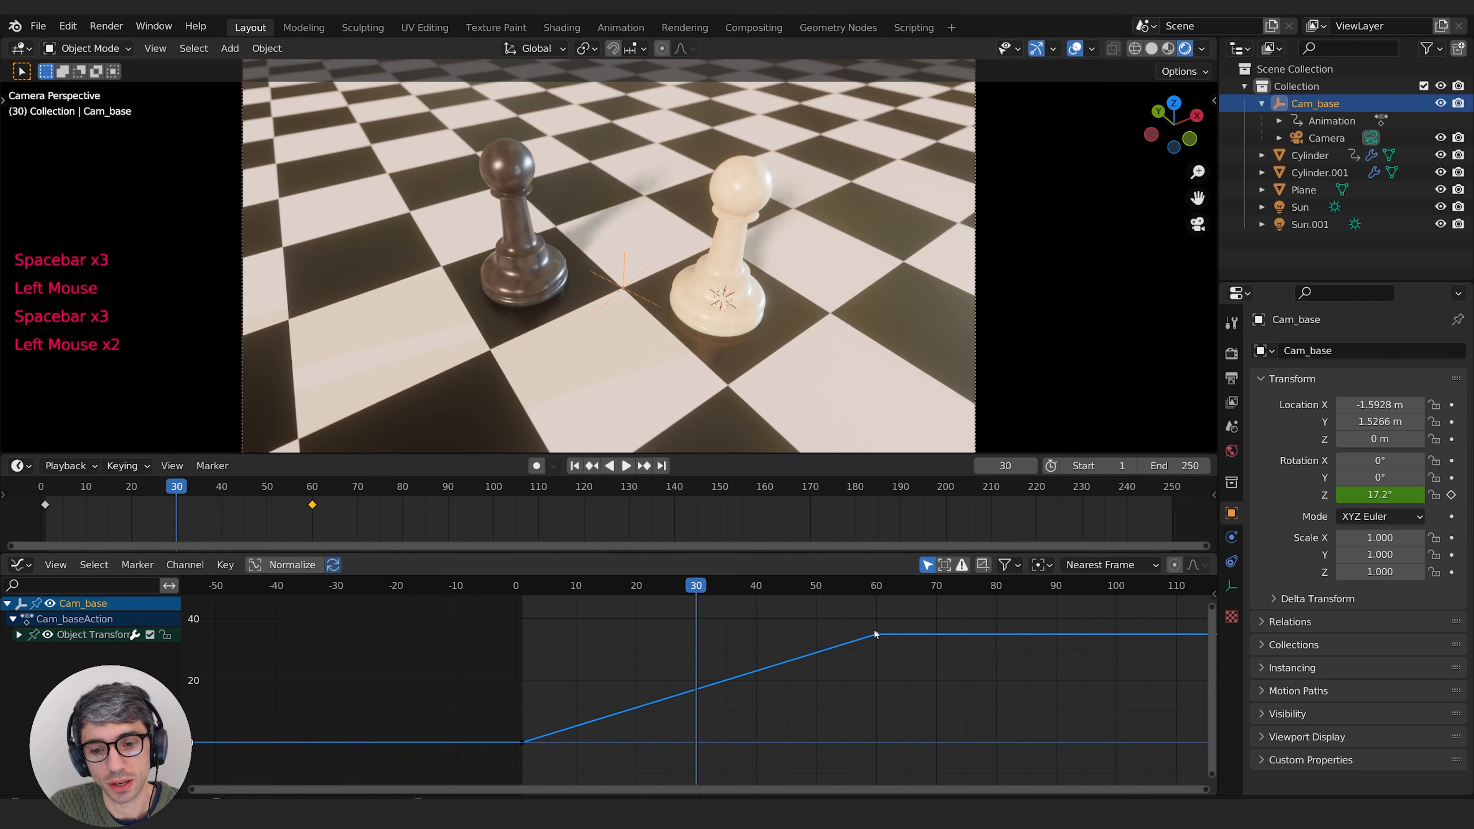
key("g")
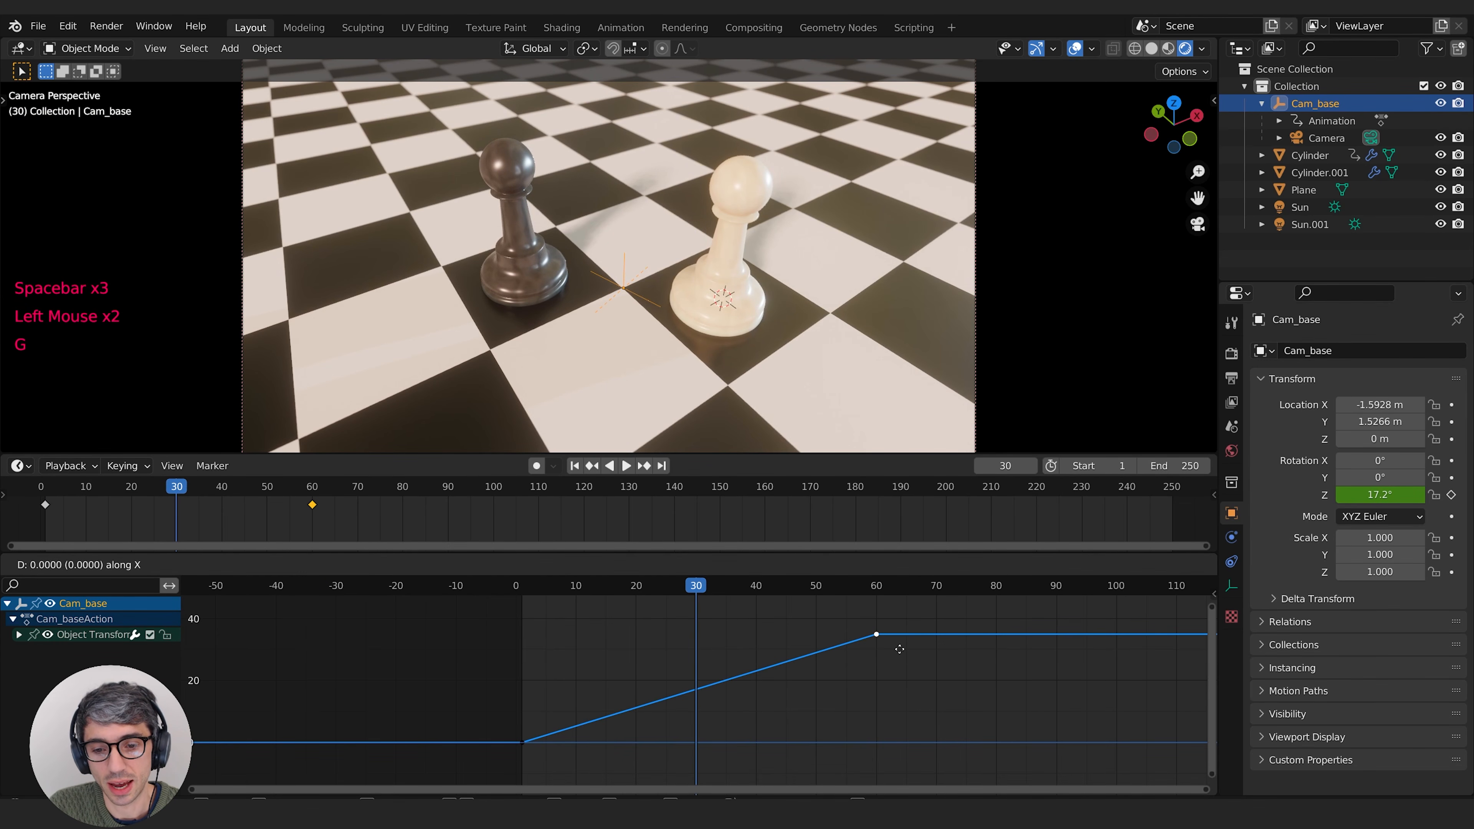
left_click(1059, 638)
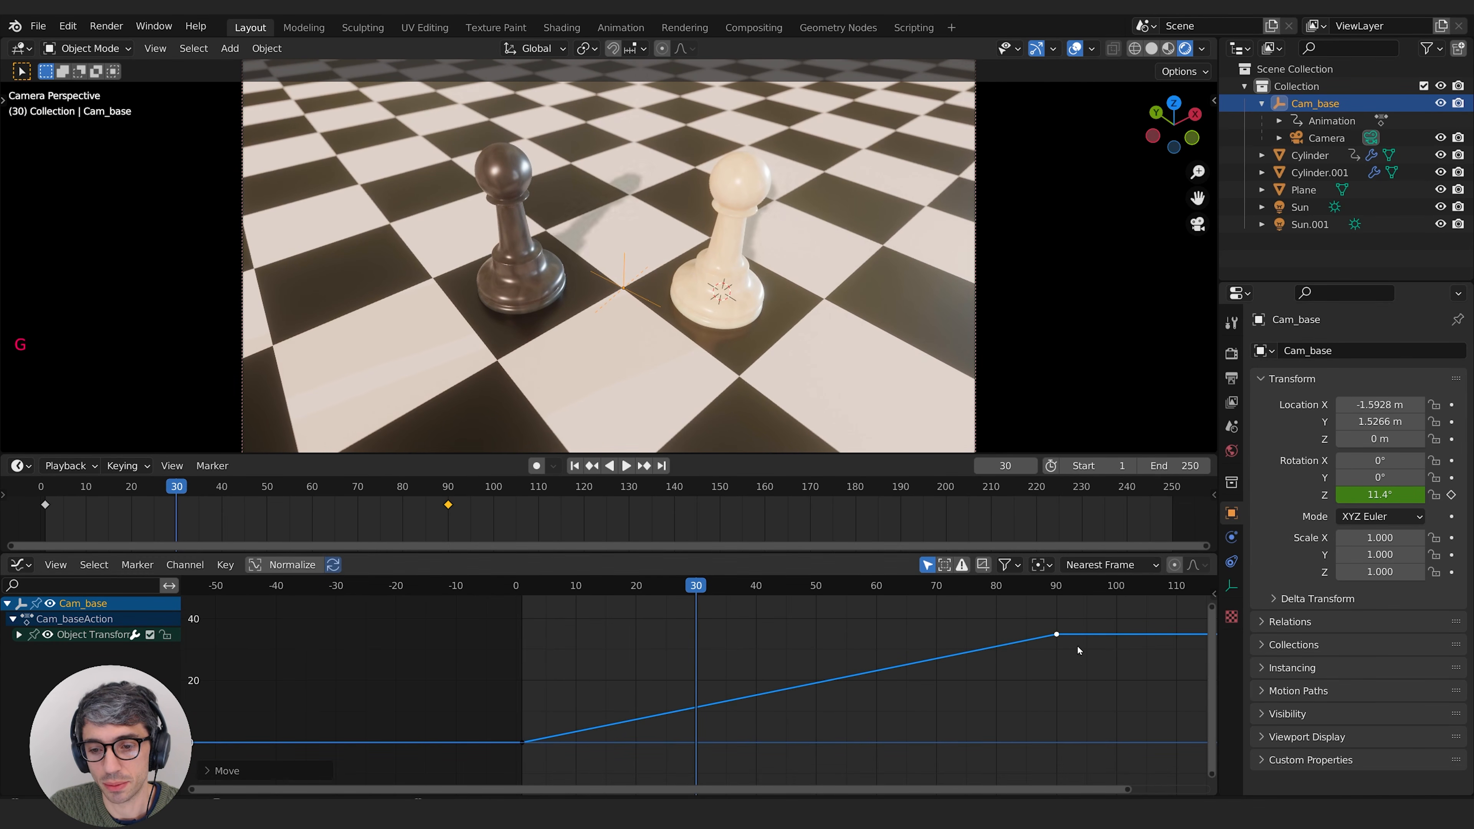
Step: Replay the slower camera orbit from the start and check the viewport's playback frame rate
left_click(510, 676)
key("space")
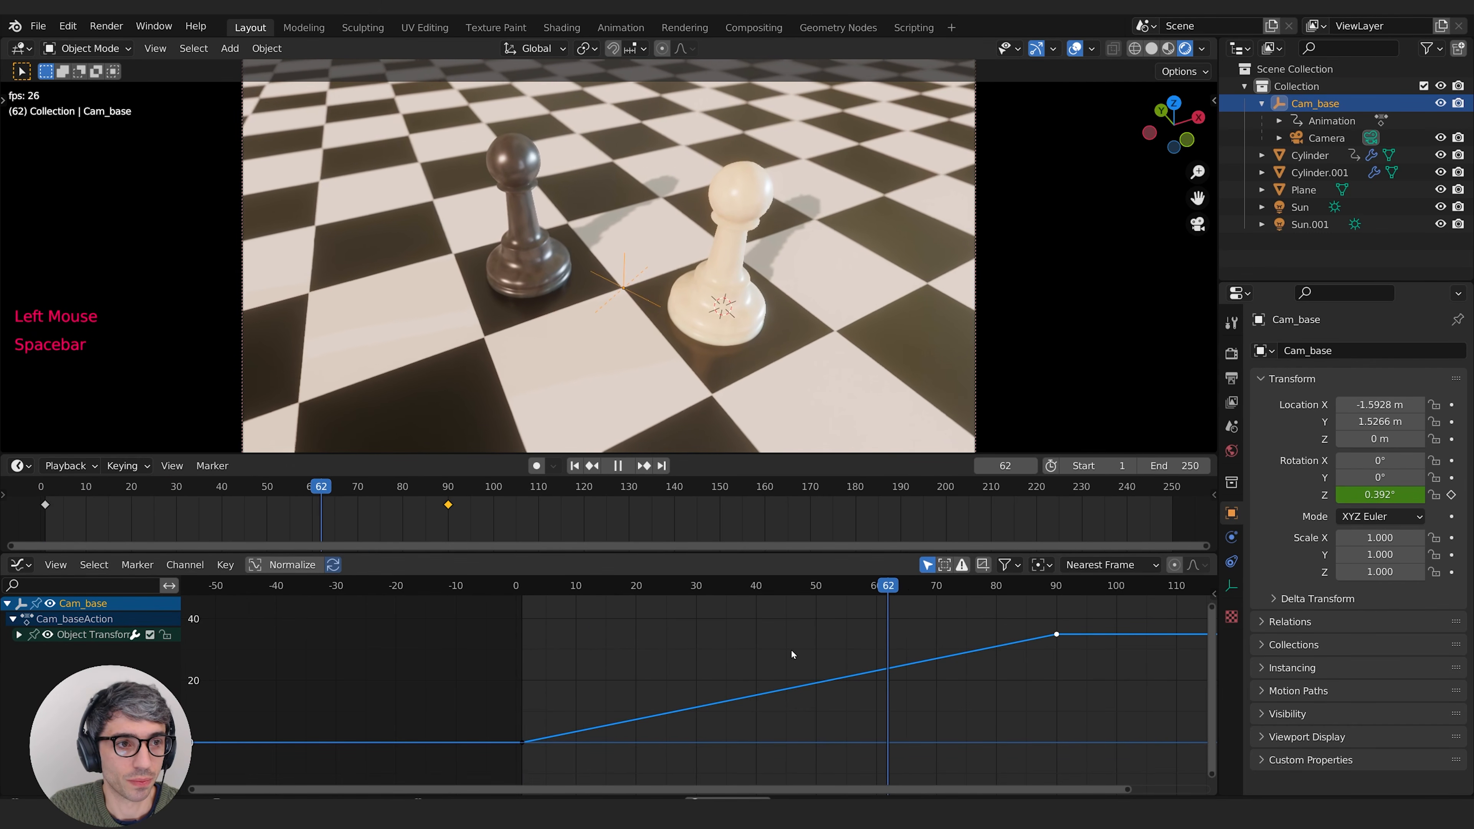
key("space")
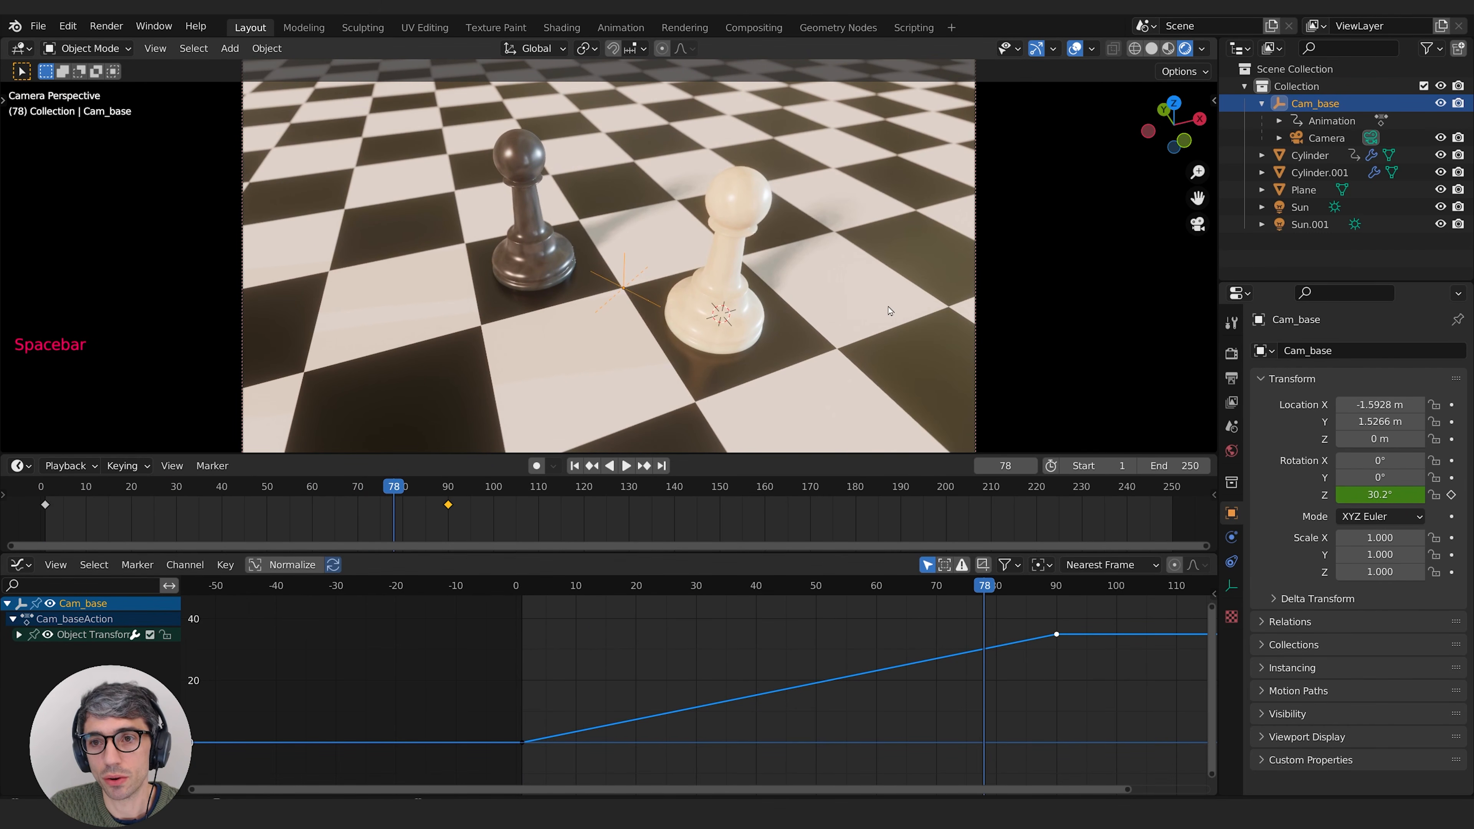
left_click(521, 673)
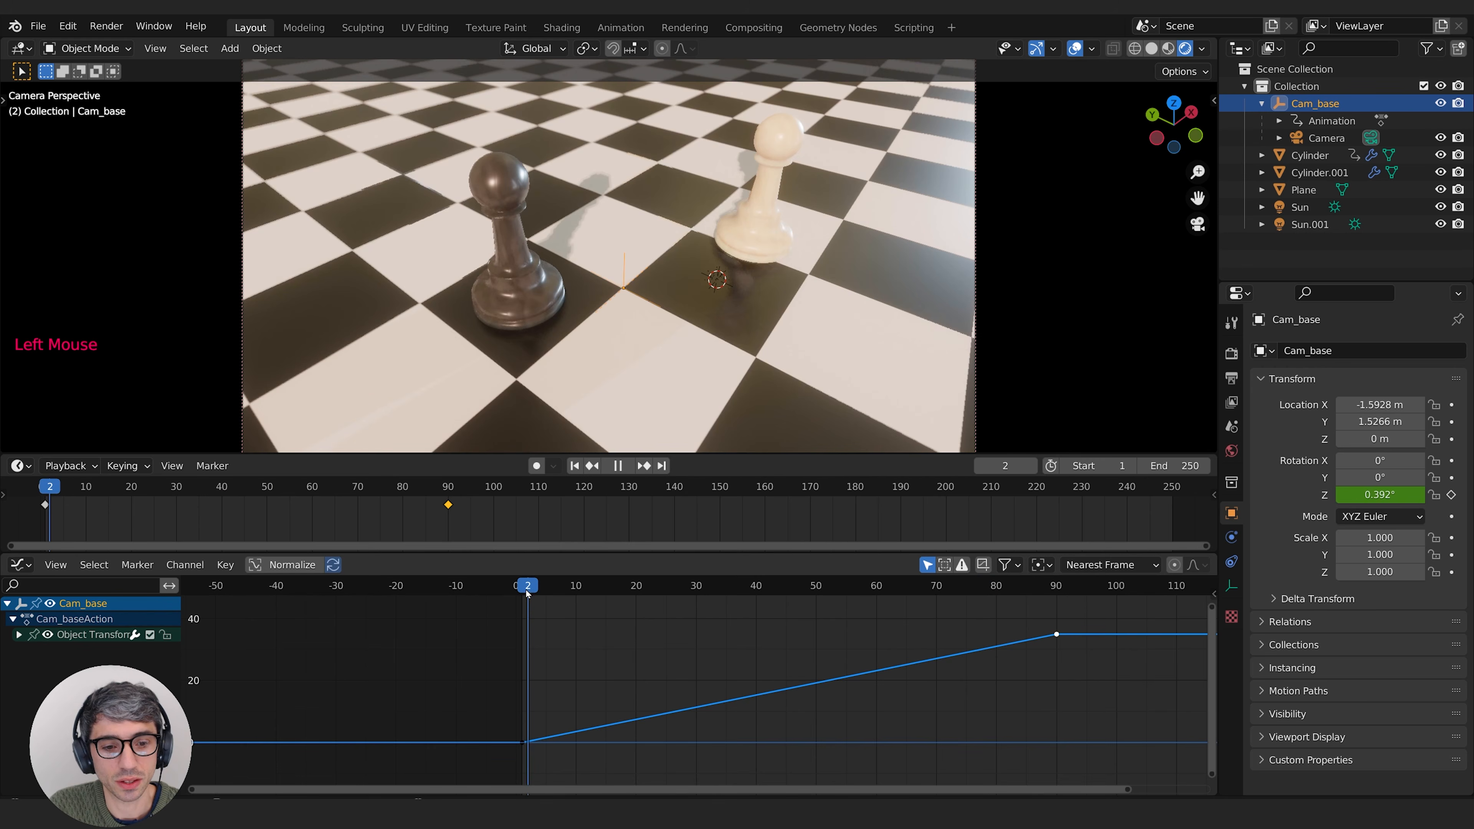
key("space")
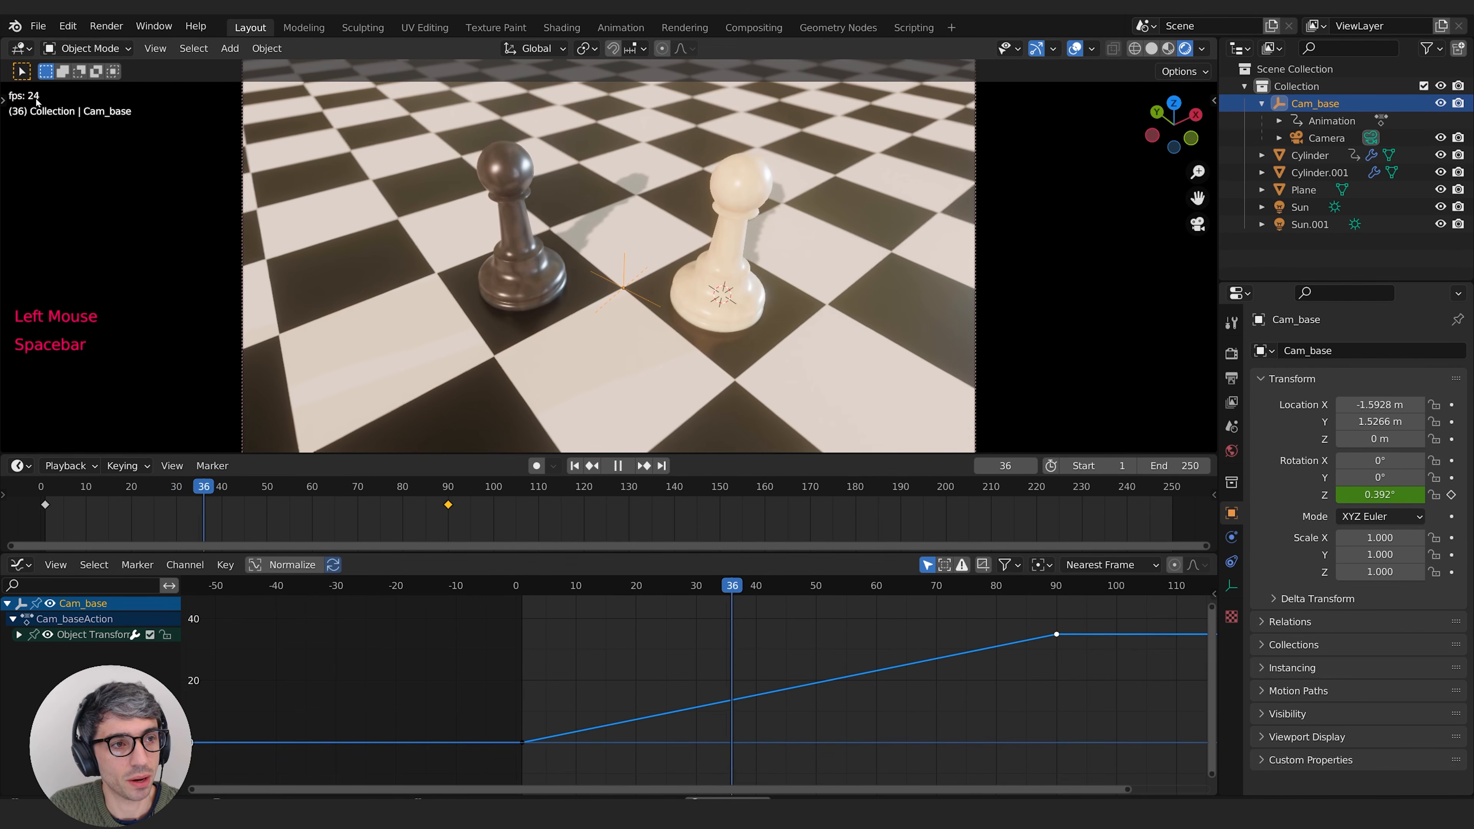
key("space")
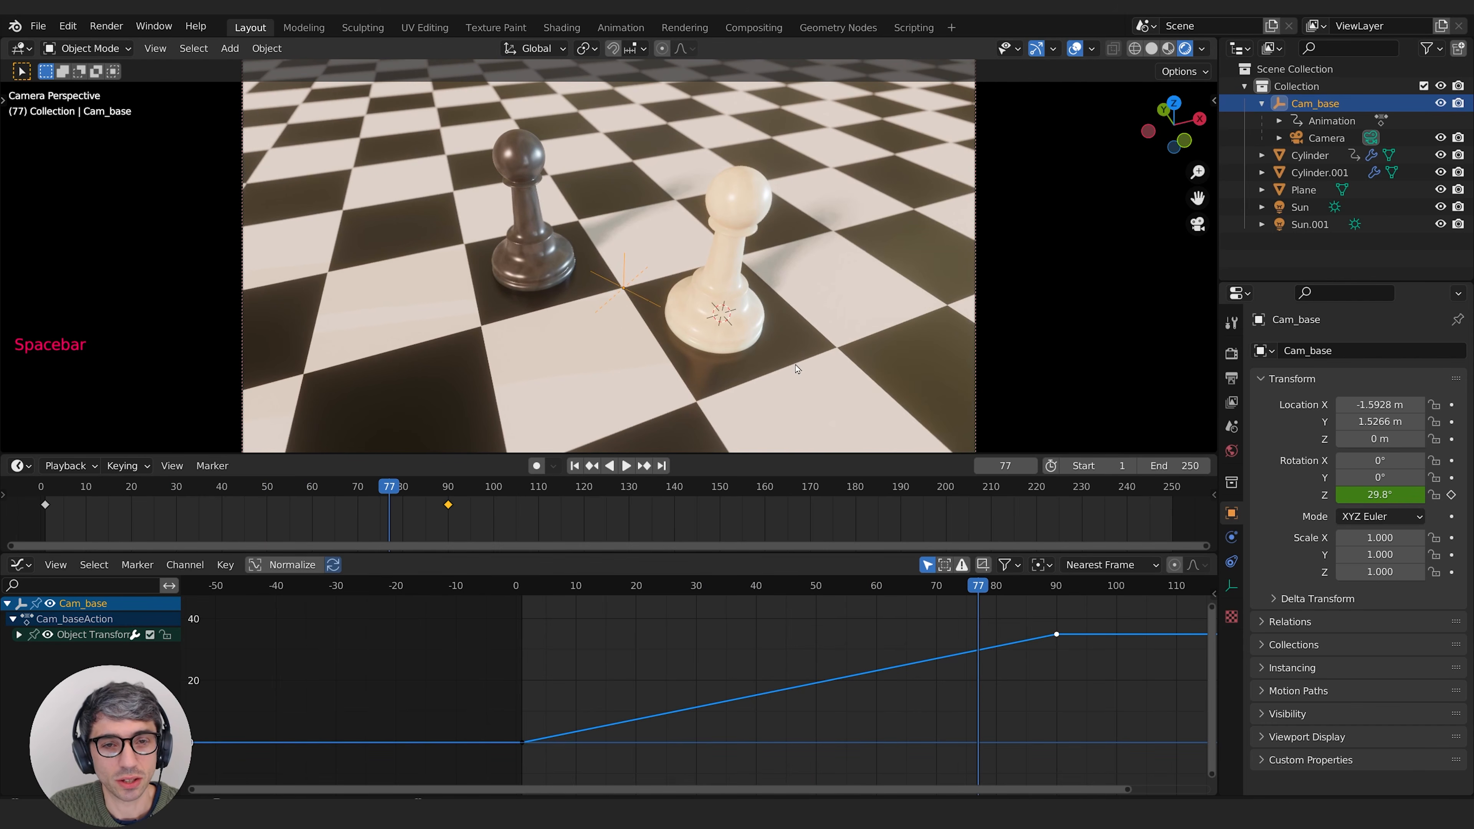
Step: Compare the Solid and Material Preview shading modes, and leave the 3D viewport in Material Preview
left_click(1151, 49)
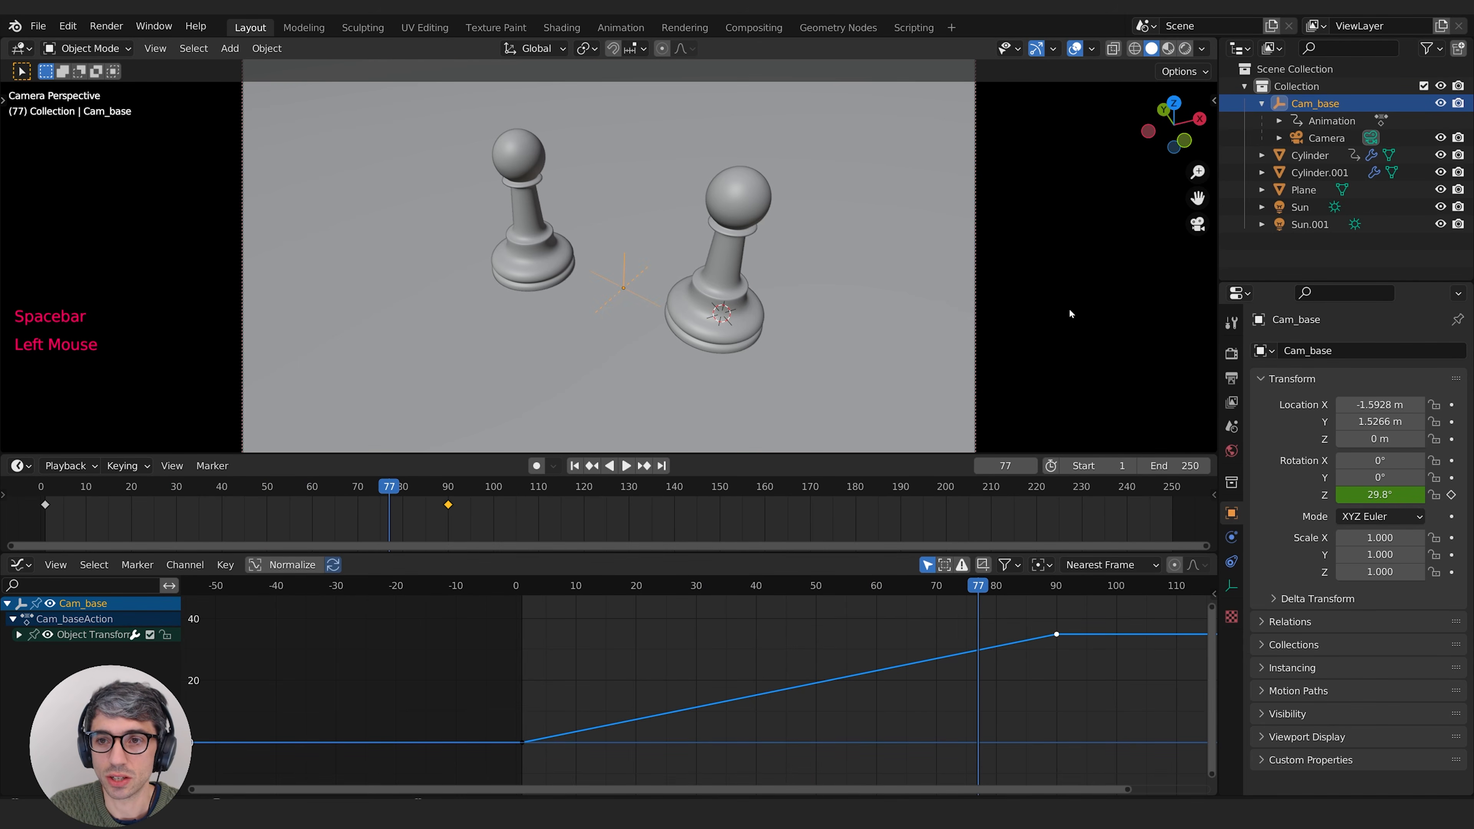
left_click(1167, 51)
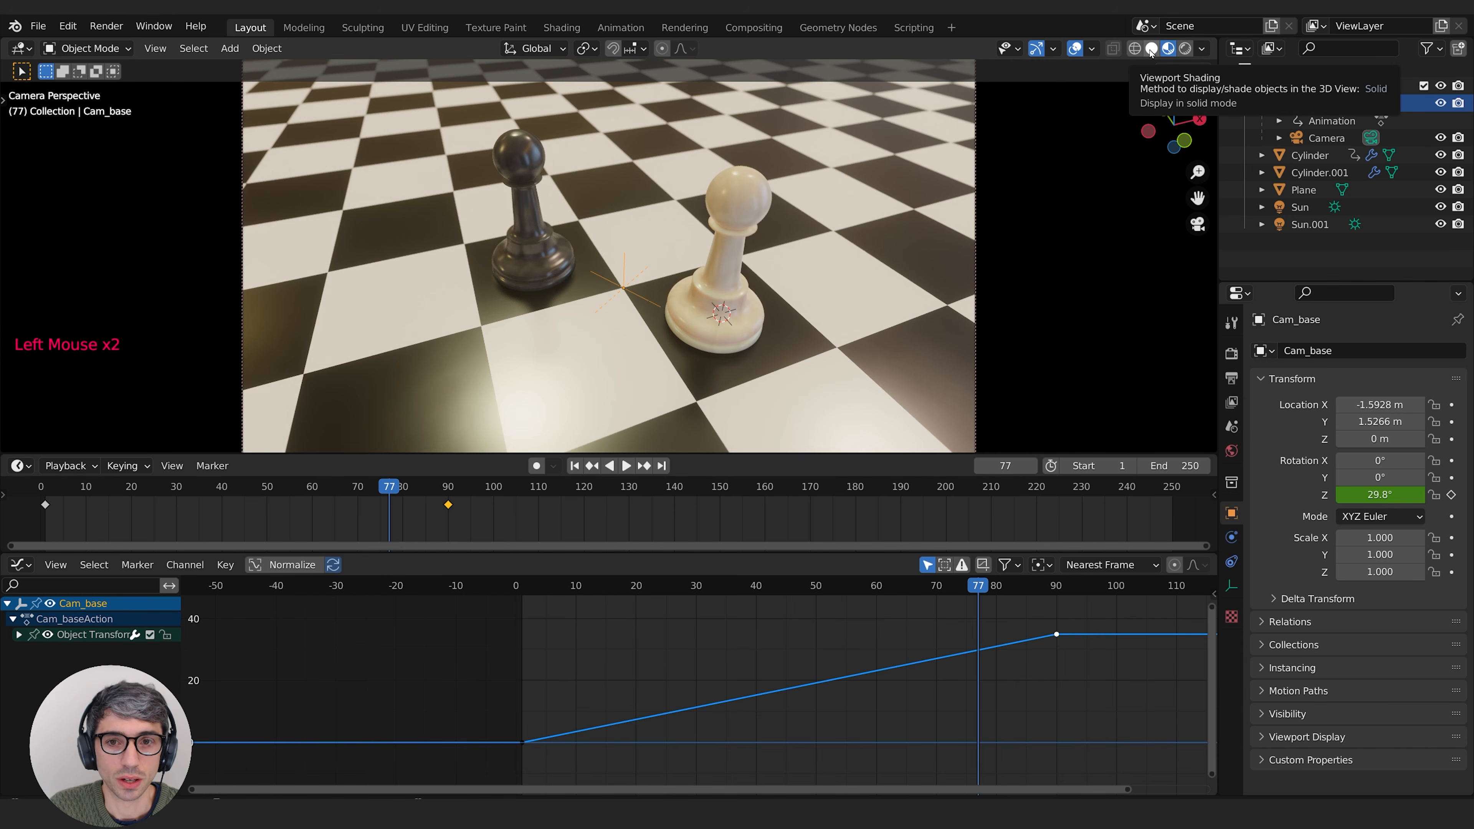
left_click(1151, 50)
left_click(1168, 49)
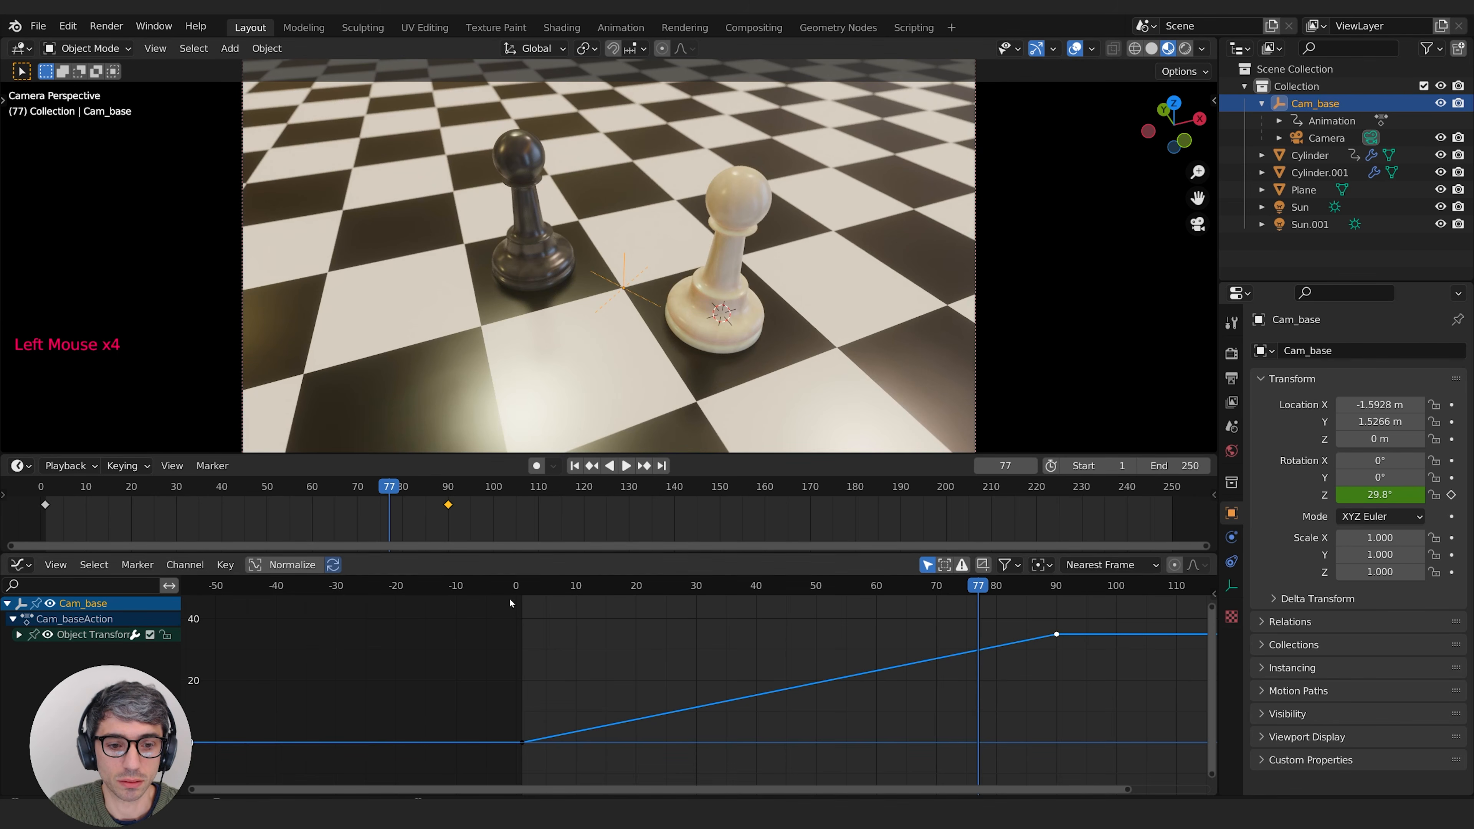
Step: Play the pawn and camera animation repeatedly from its first frames in Material Preview to review the combined motion
left_click(574, 465)
key("space")
key("space")
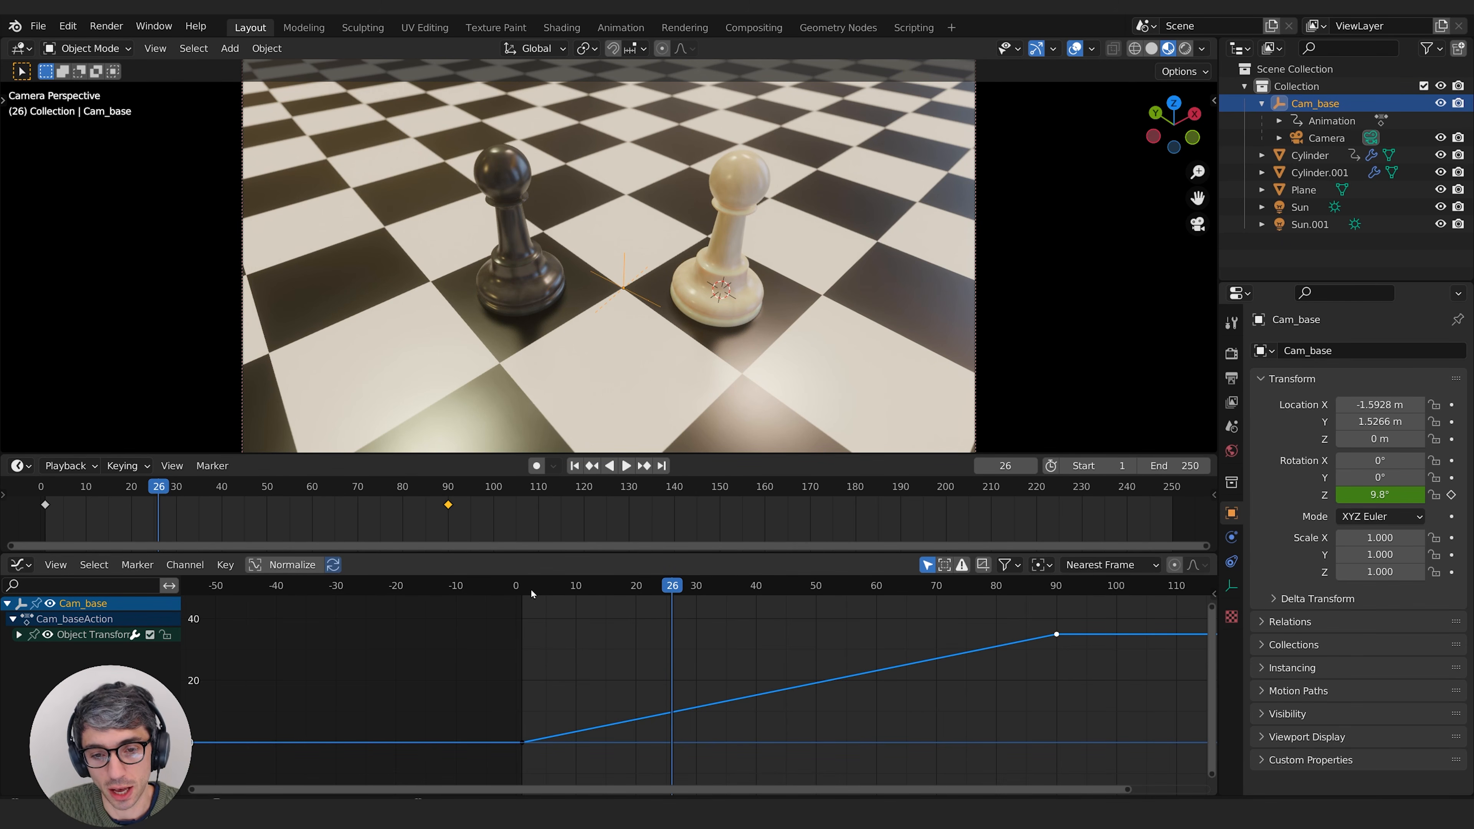
left_click(531, 590)
key("space")
key("space")
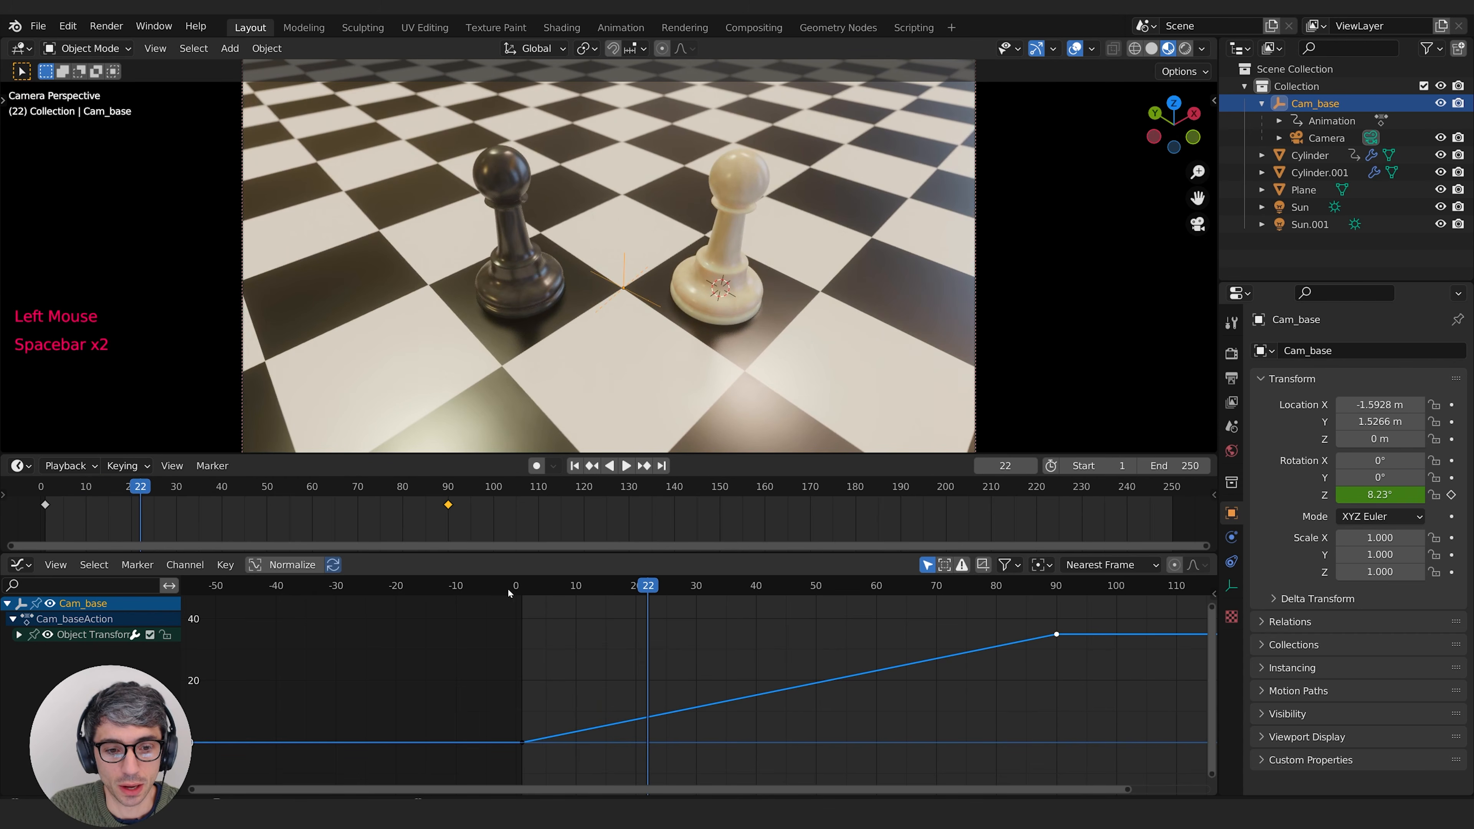
left_click(546, 589)
key("space")
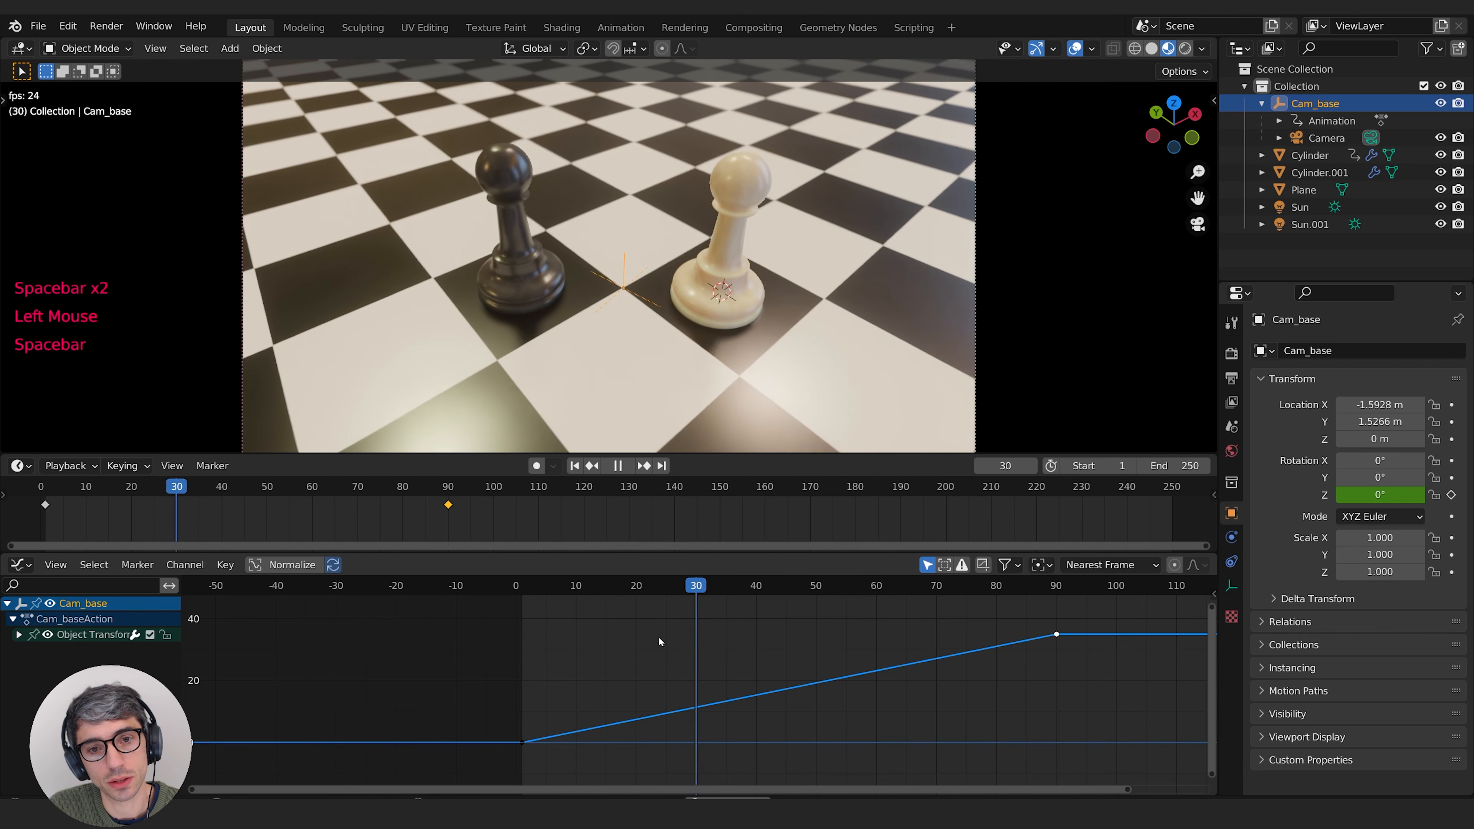
key("space")
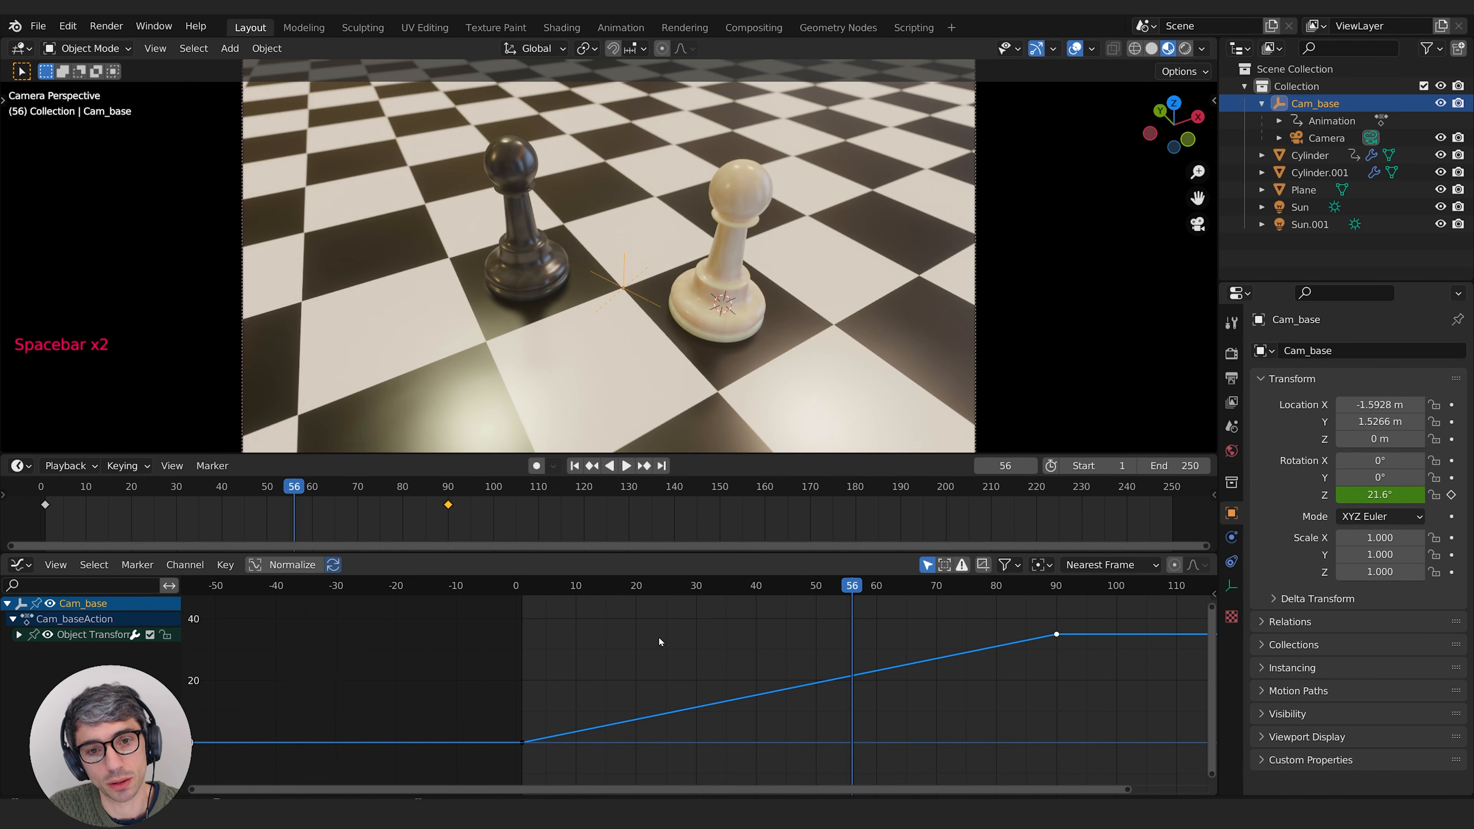
key("space")
left_click(546, 585)
left_click(520, 587)
key("space")
key("space")
key("space")
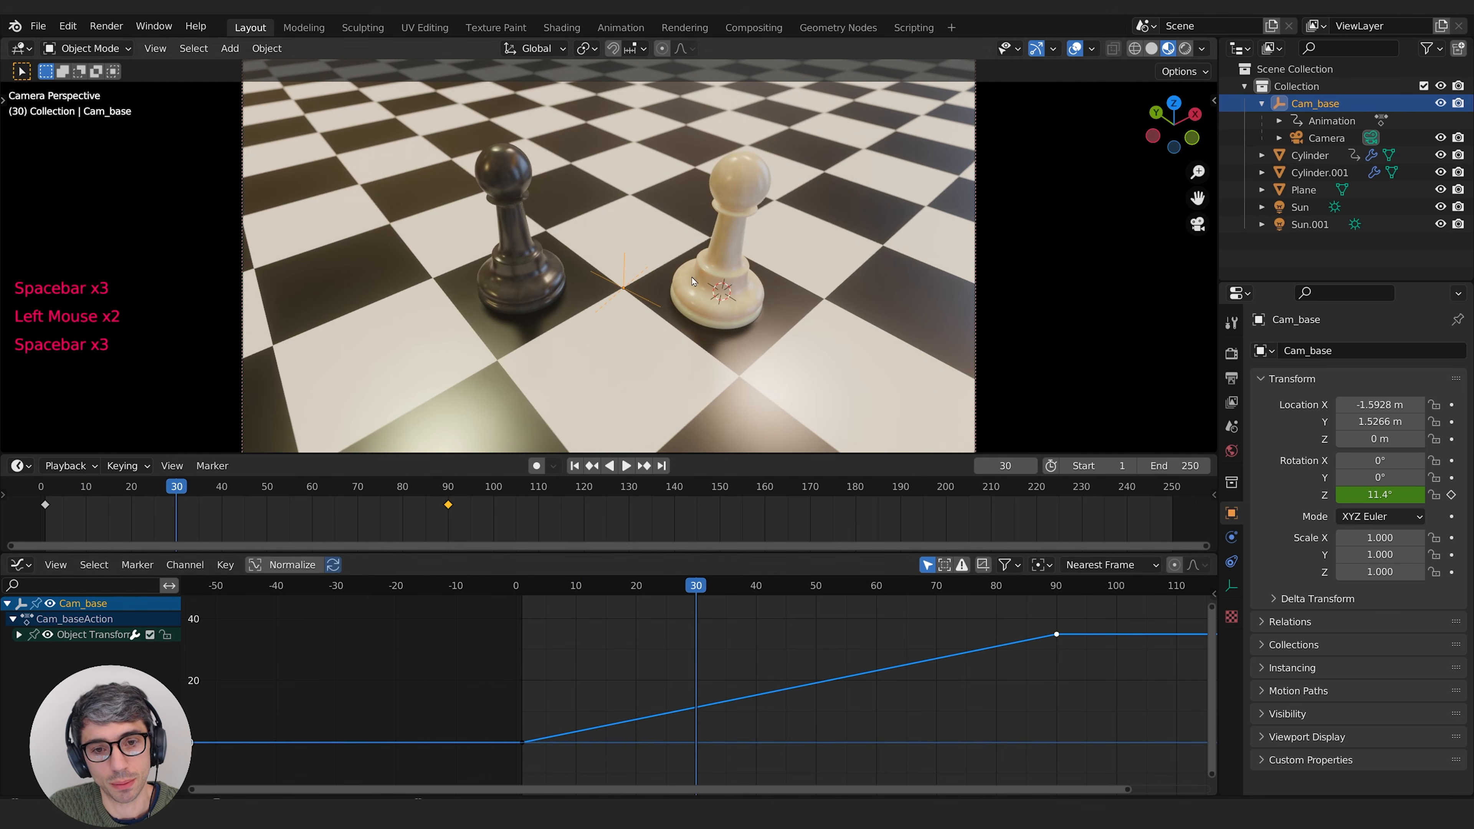
Step: Try raising the white pawn's Z location to 3.7126 m without a keyframe, check it at other frames, and undo the change
left_click(752, 198)
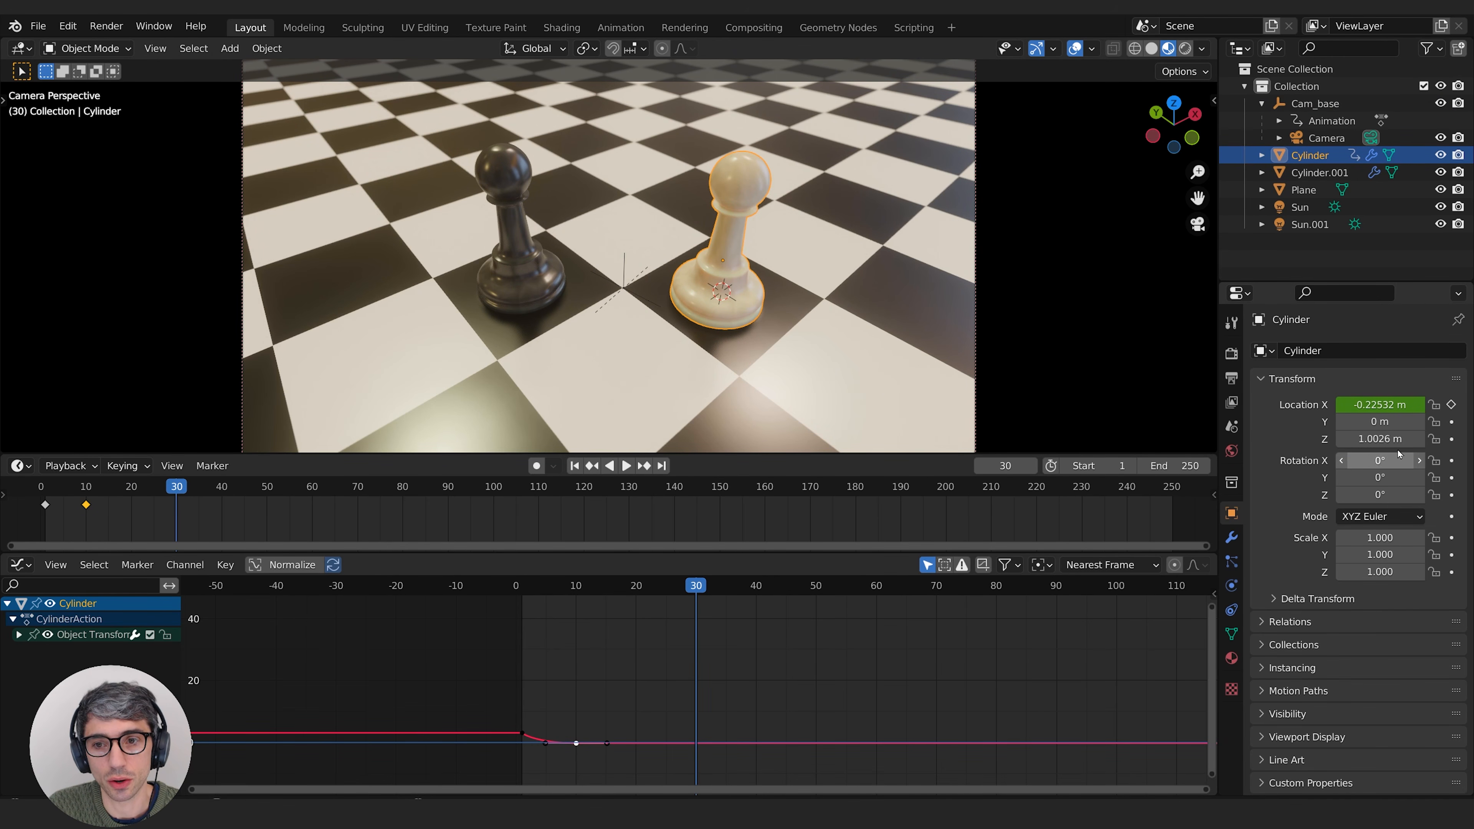
left_click_drag(1380, 438, 1444, 438)
key("space")
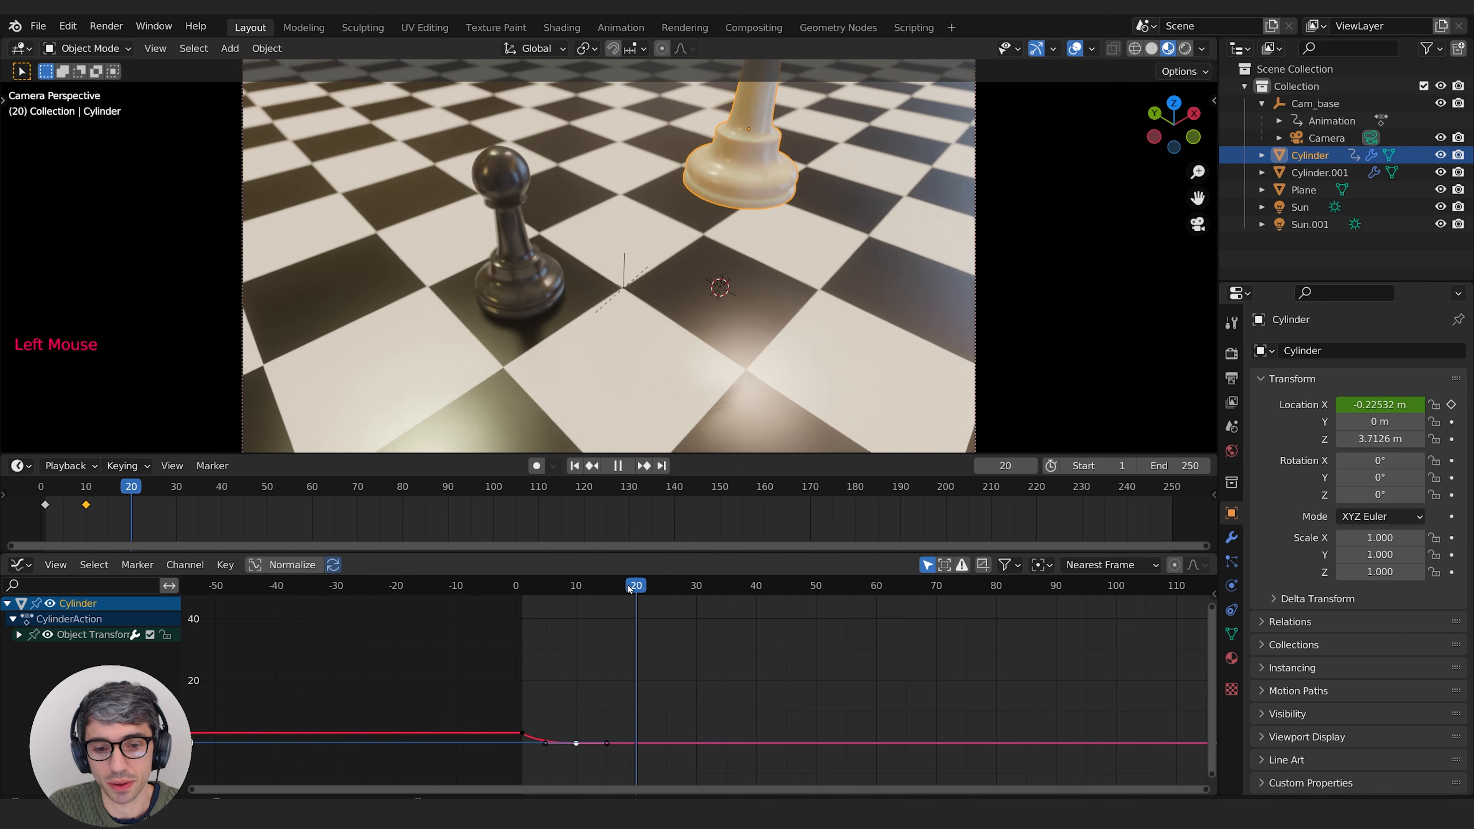
key("Escape")
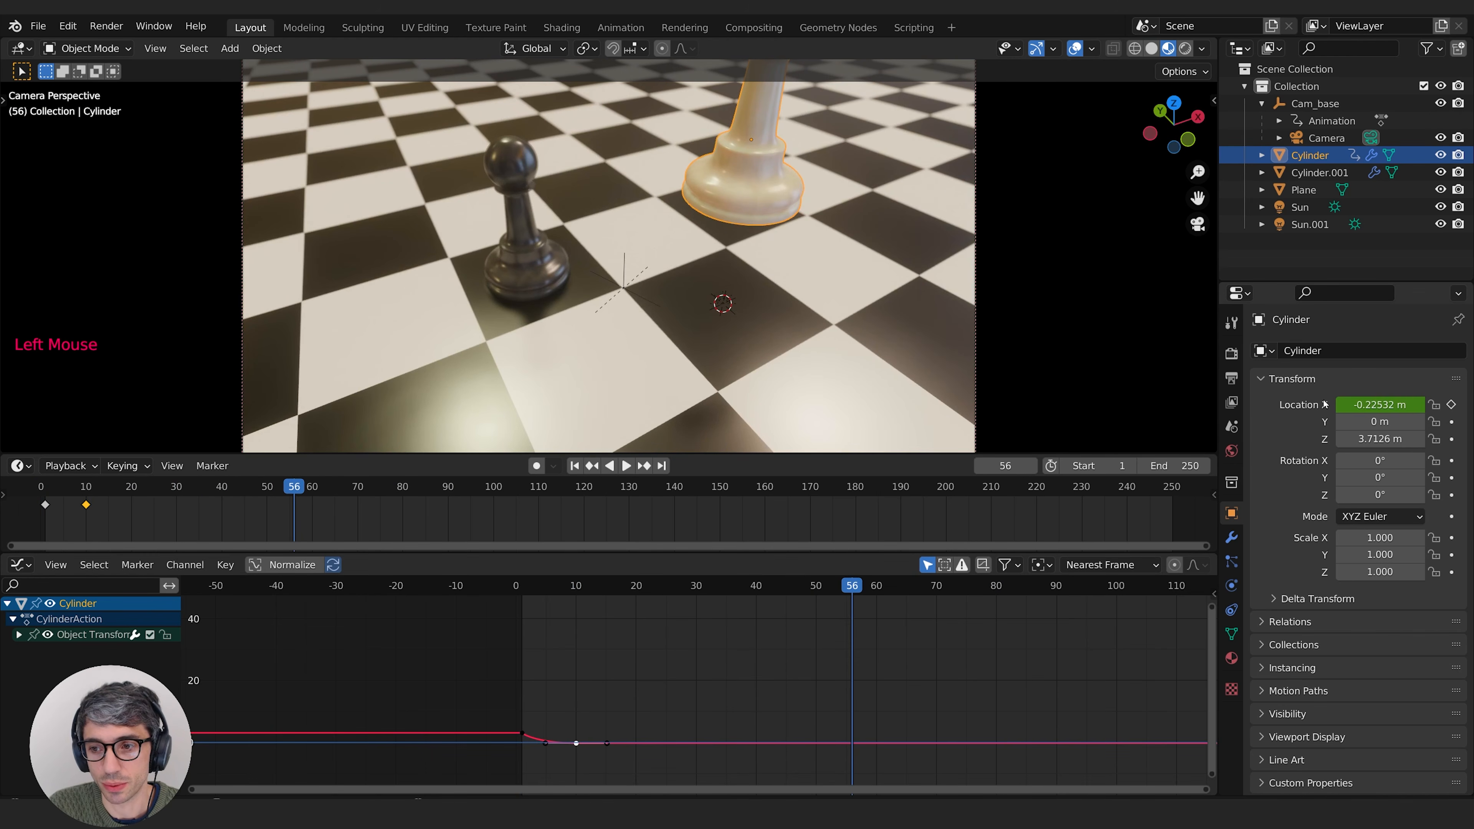
key("ctrl+z")
key("ctrl+z")
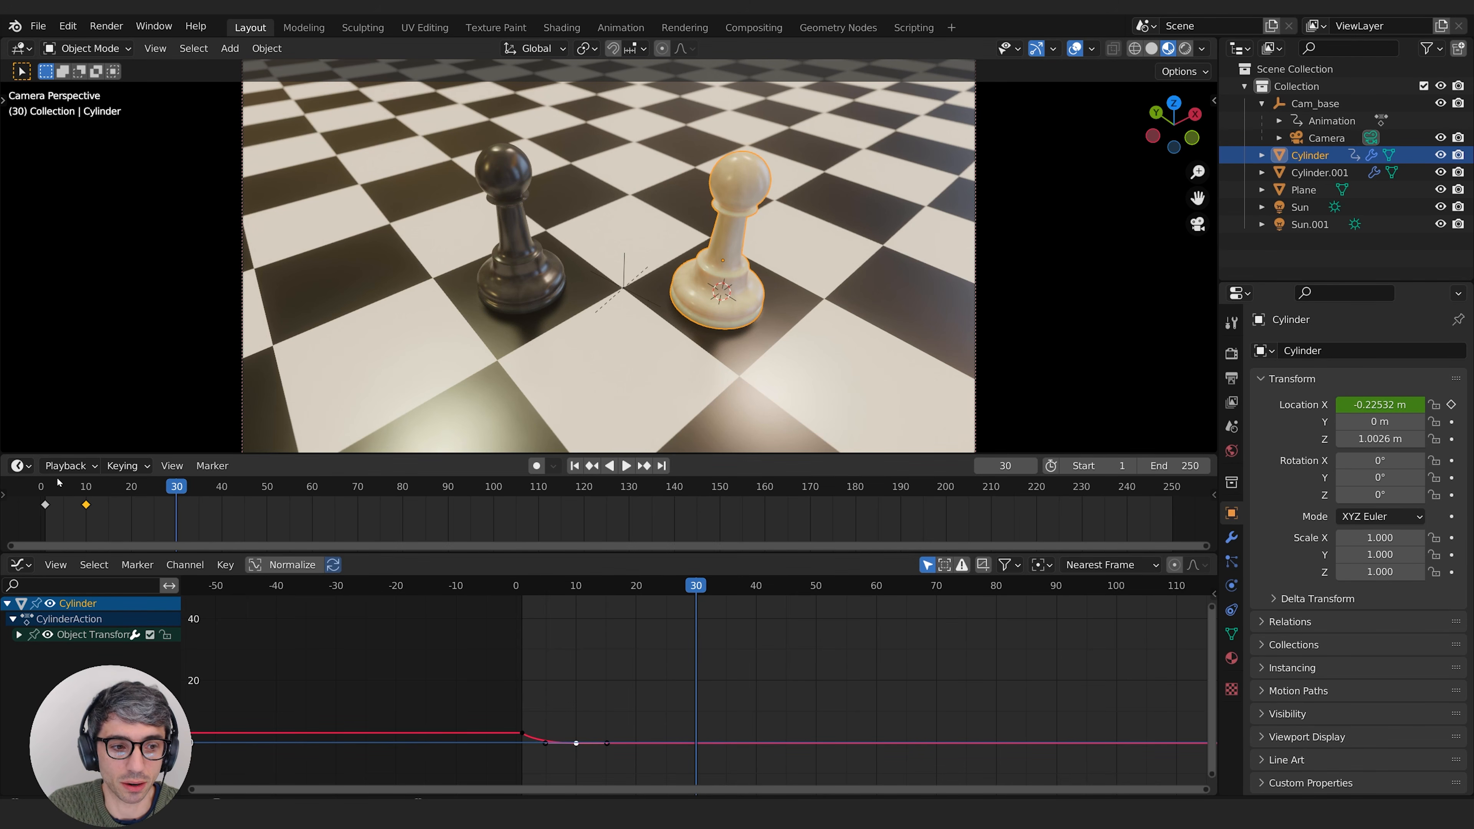
Step: At frame 1, insert keyframes for the white pawn's Y and Z location and its X, Y and Z rotation
left_click(574, 466)
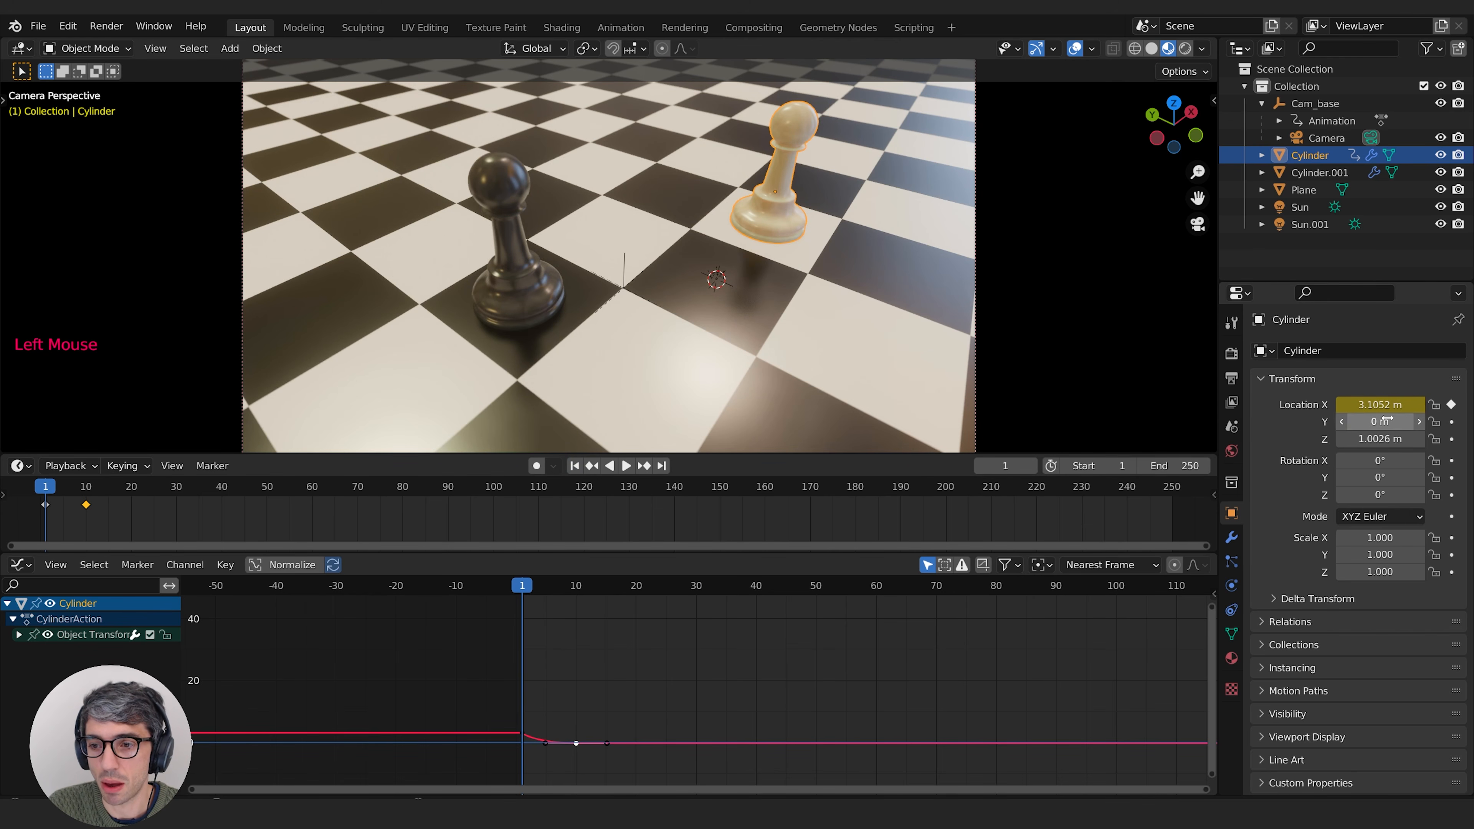
left_click(1451, 421)
left_click(1450, 439)
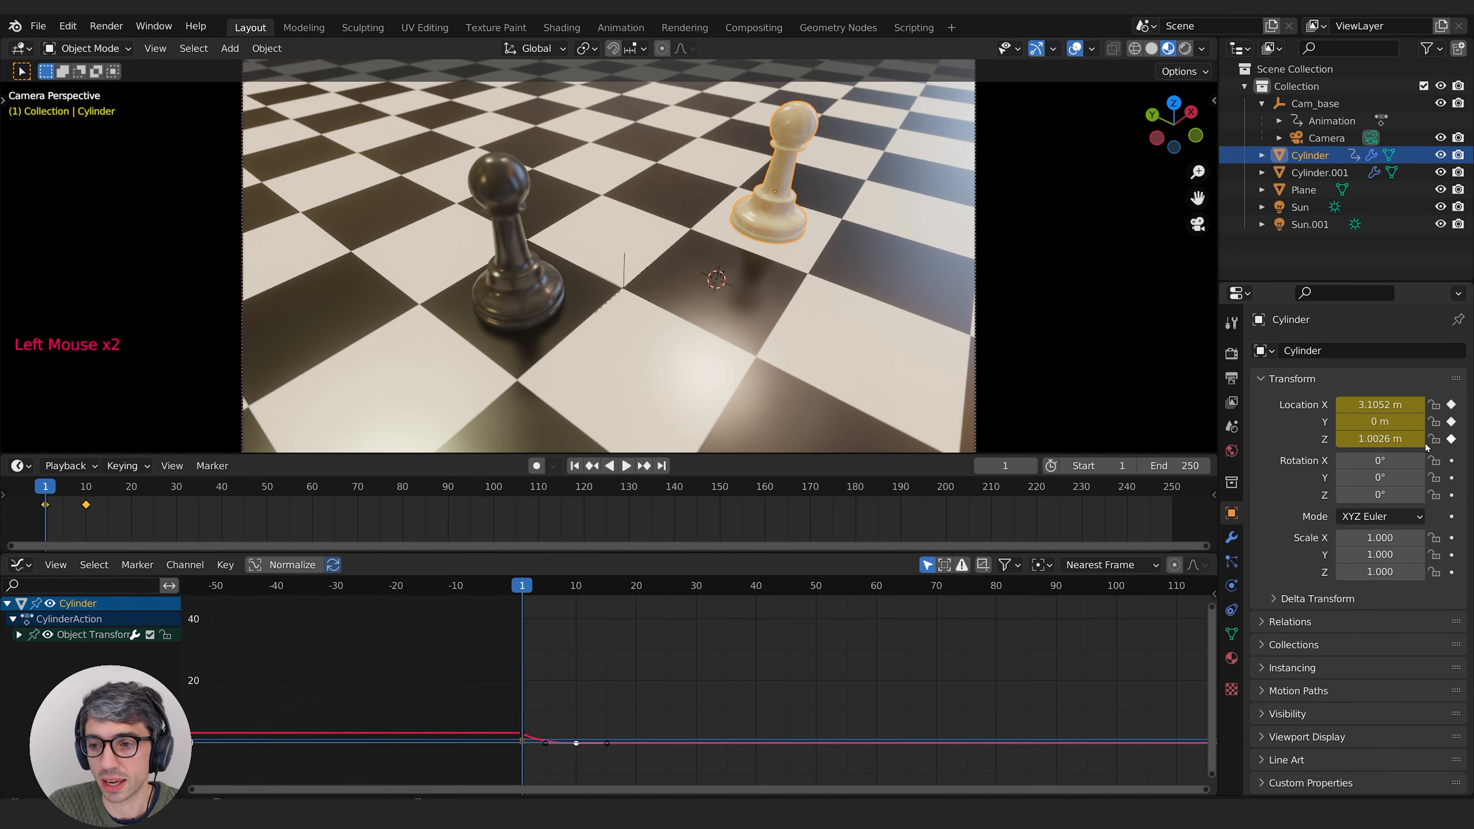
left_click(1452, 460)
left_click(1452, 477)
left_click(1451, 494)
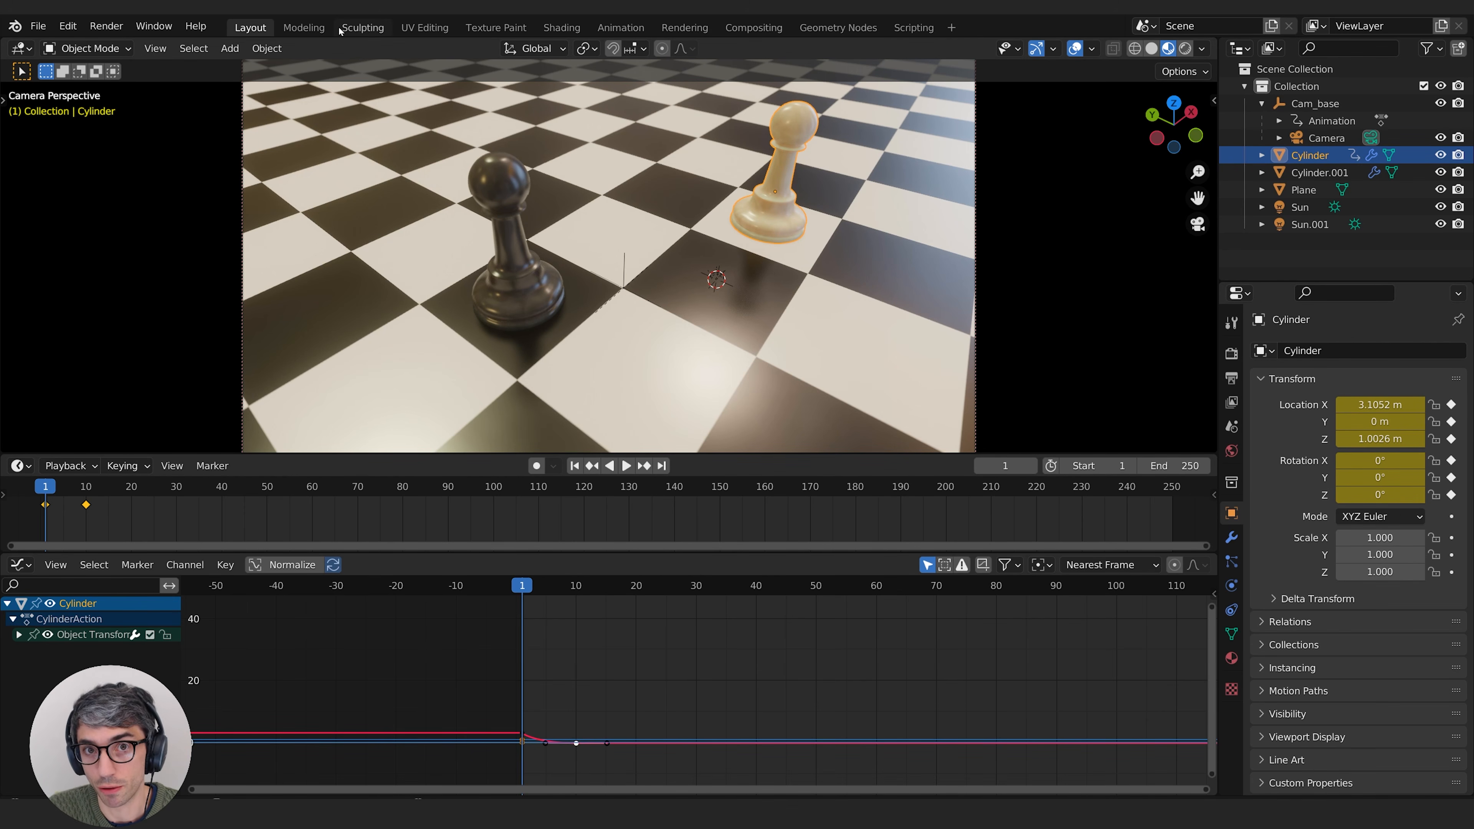
Step: At frame 30, insert a Location & Rotation keyframe for the white pawn
left_click(83, 492)
left_click_drag(82, 492, 179, 490)
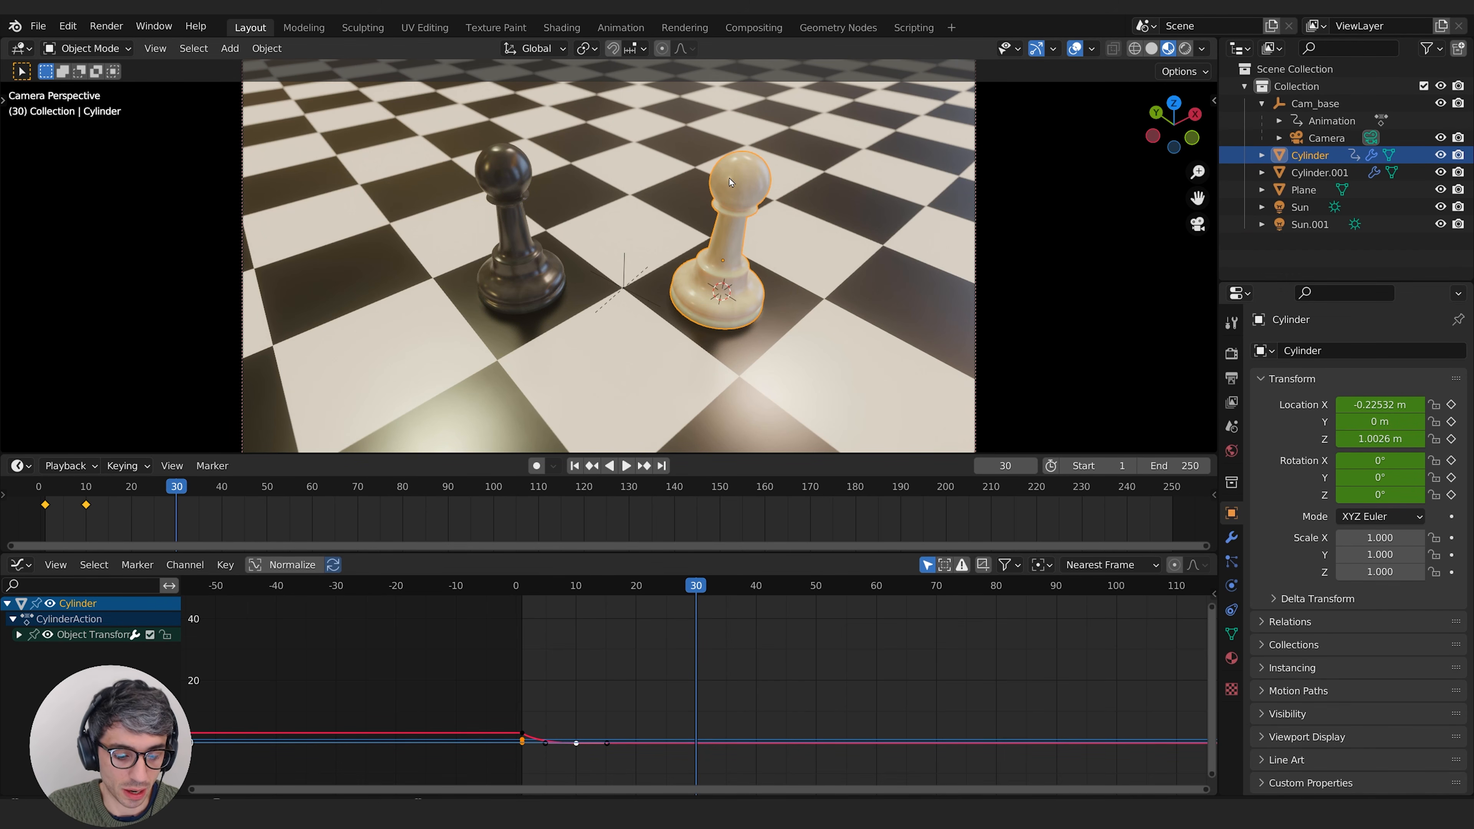
key("i")
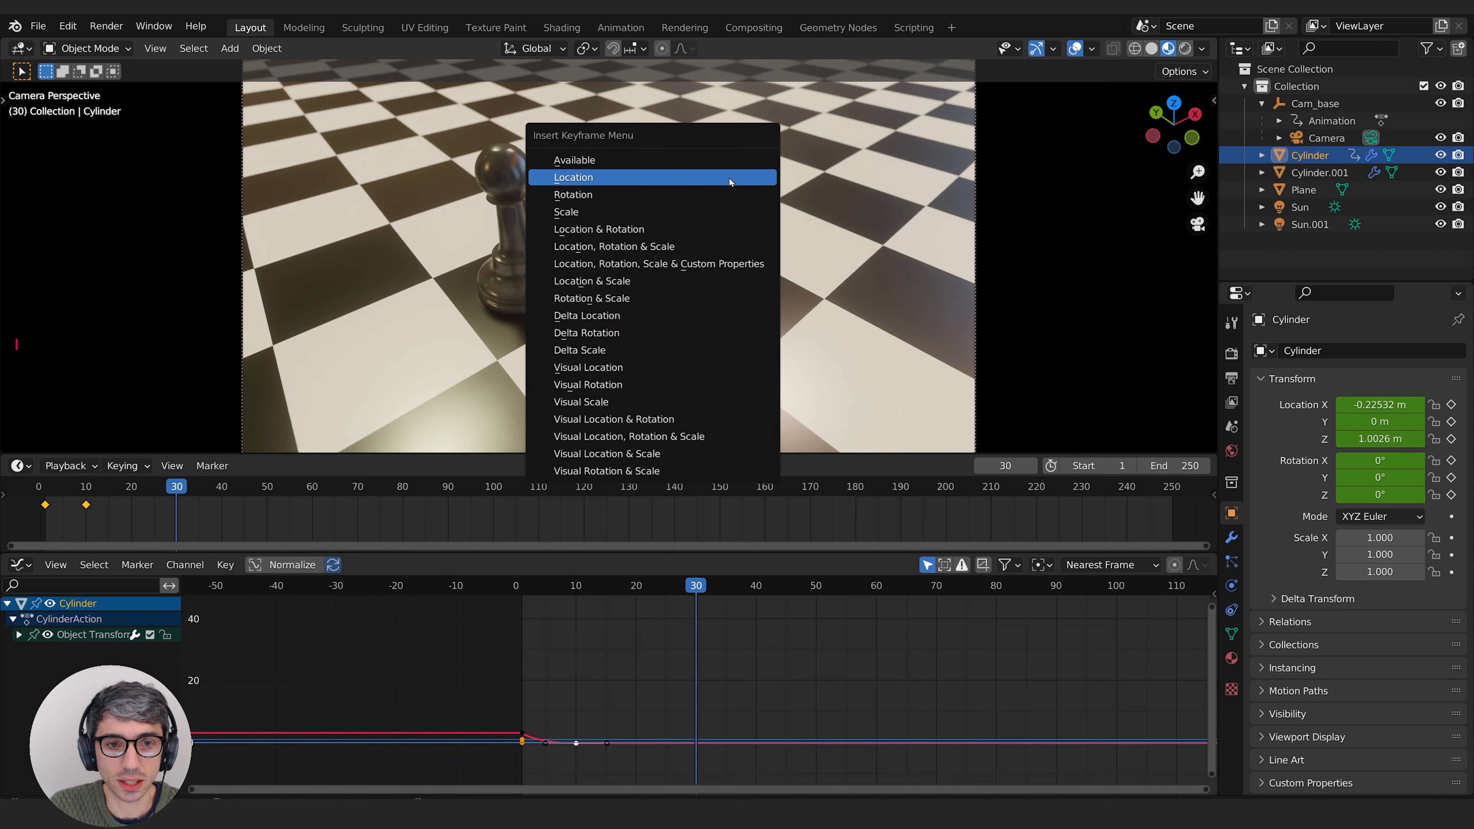
left_click(632, 230)
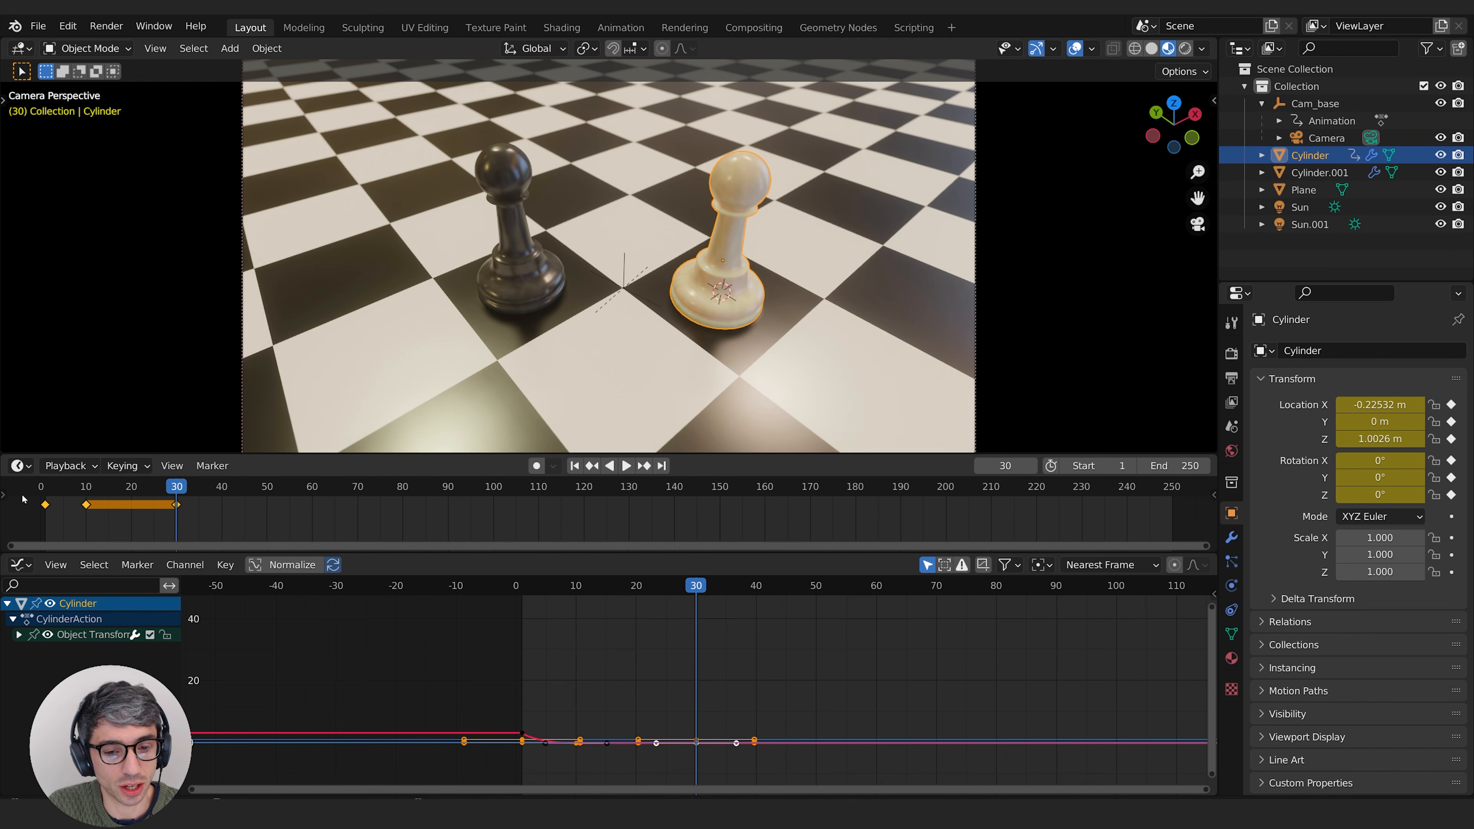
Step: Expand the white pawn's Object Transforms channels, isolate the X Location curve and frame it in the Graph Editor
left_click(19, 634)
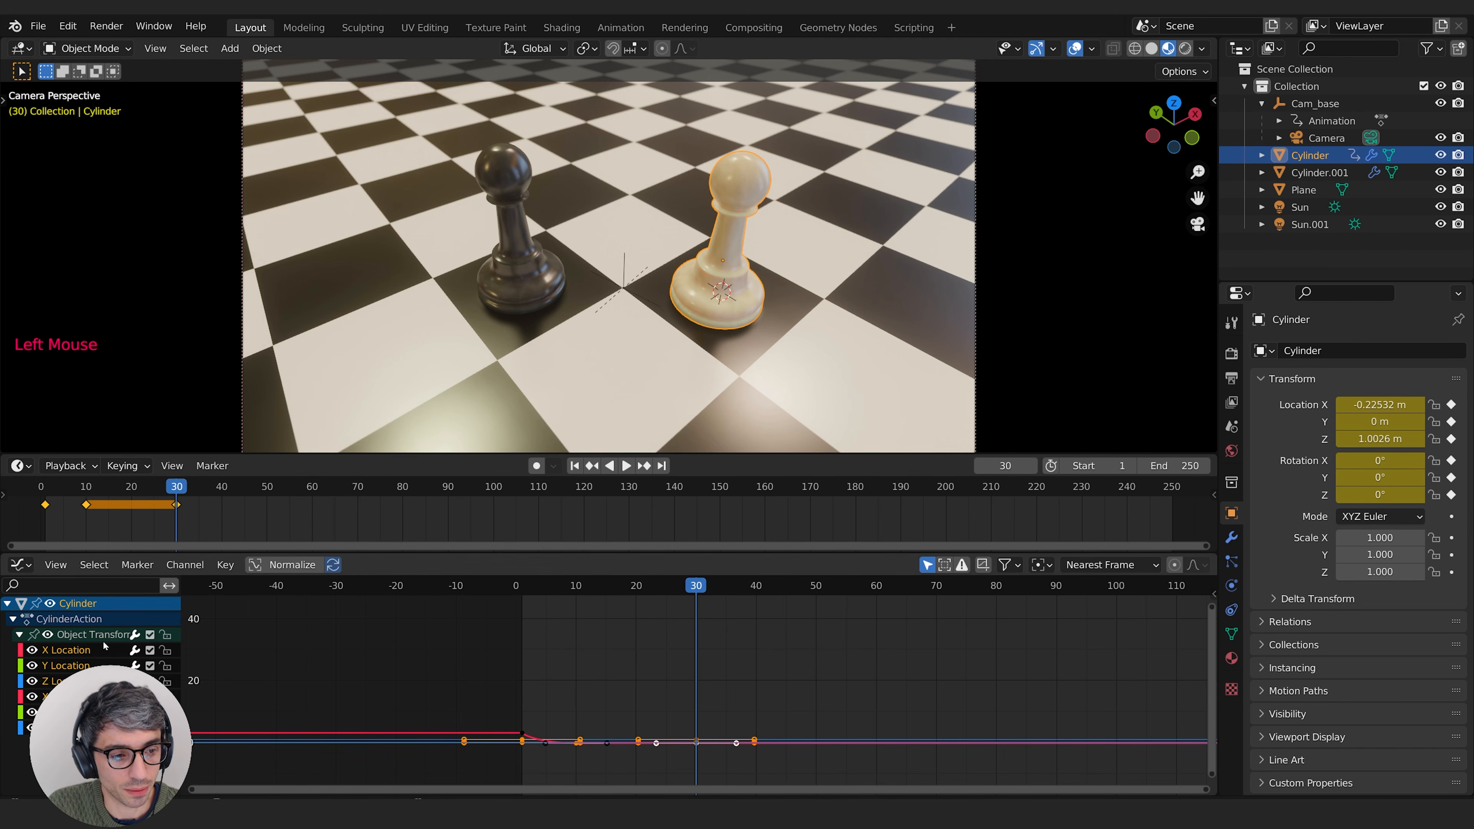
left_click(80, 650)
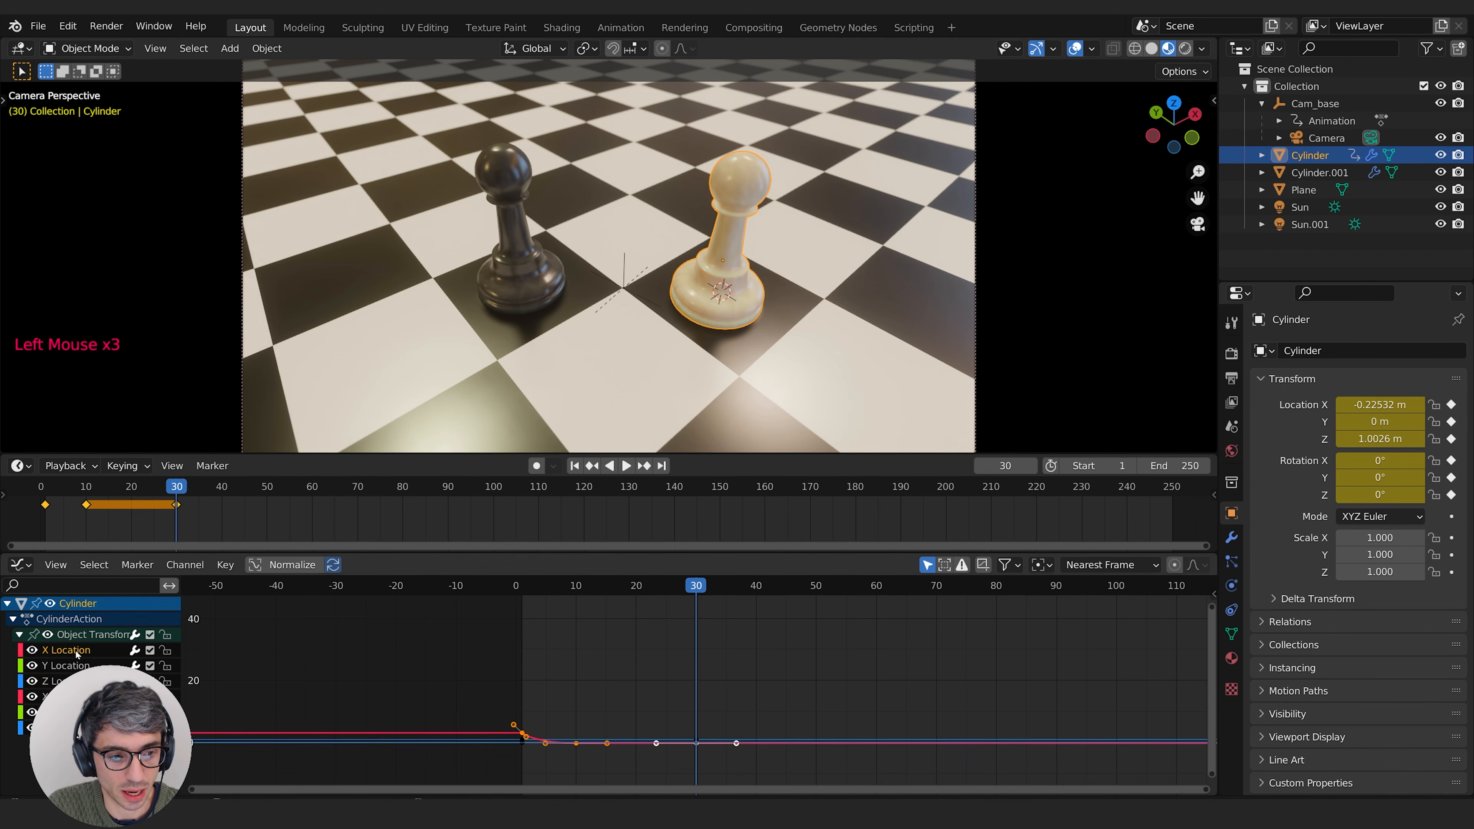
key("KP_Decimal")
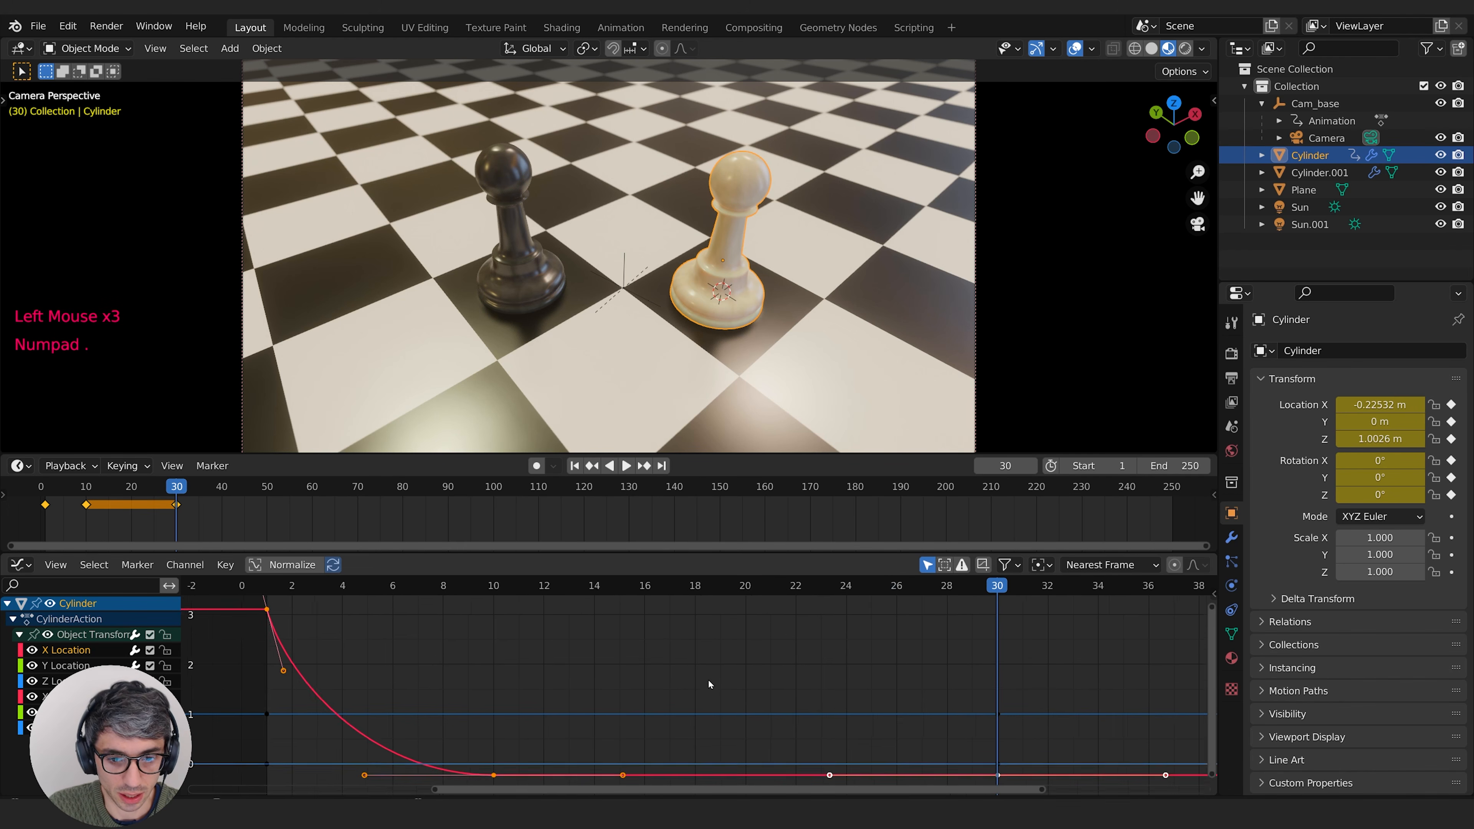
scroll(722, 684, "down", 1)
middle_click_drag(722, 685, 841, 697)
left_click(984, 723)
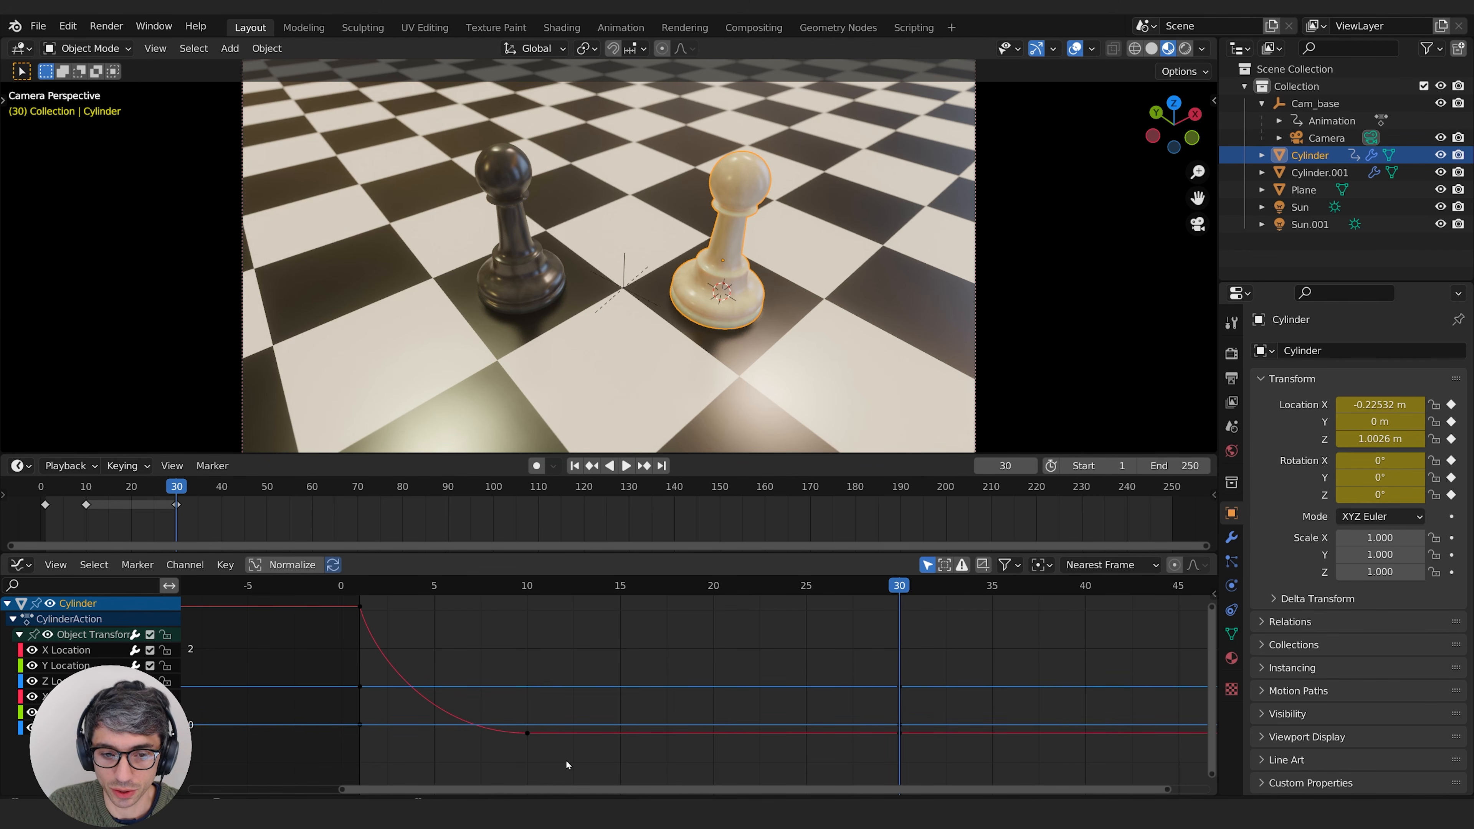
Step: Compare the white pawn's keyframes at frames 10 and 30 by selecting each in the timeline
left_click(84, 508)
left_click(85, 506)
left_click(175, 504)
left_click(176, 505)
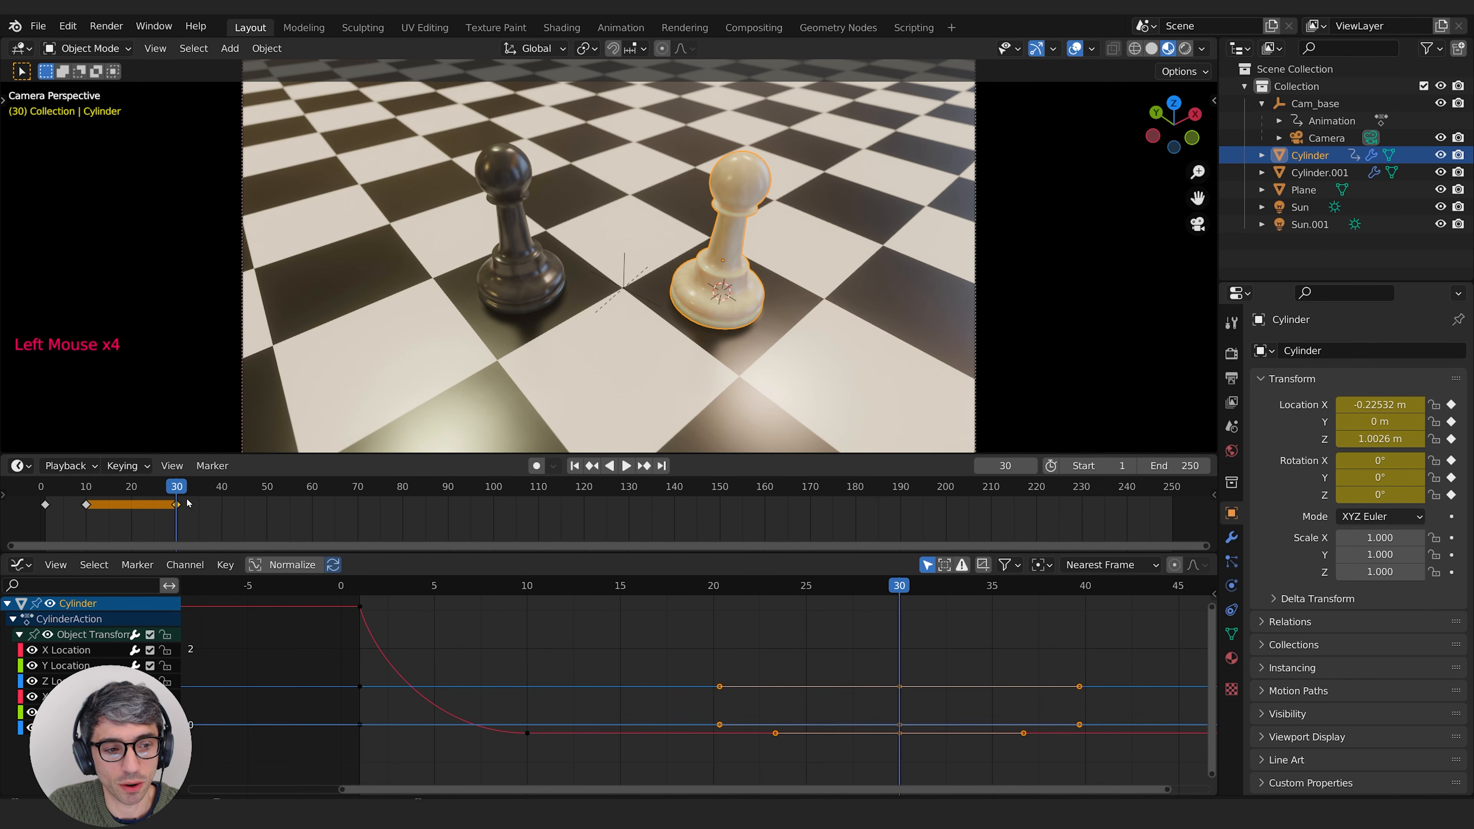
left_click(86, 504)
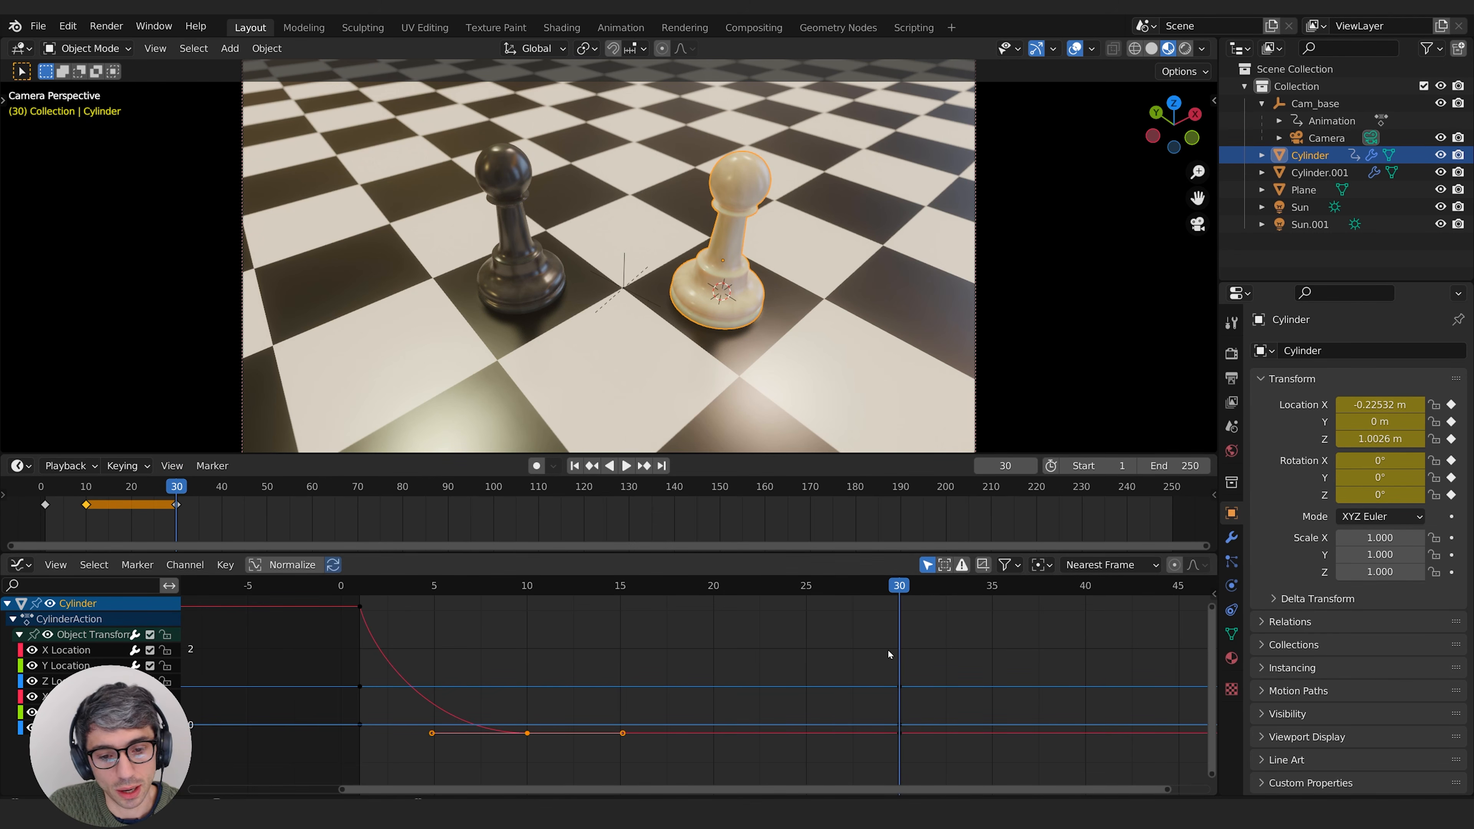
Step: Go through the white pawn's location and rotation channels one by one to compare their curves with the X Location key at frame 10
left_click(66, 666)
left_click(62, 680)
left_click(66, 650)
left_click(63, 680)
left_click(63, 727)
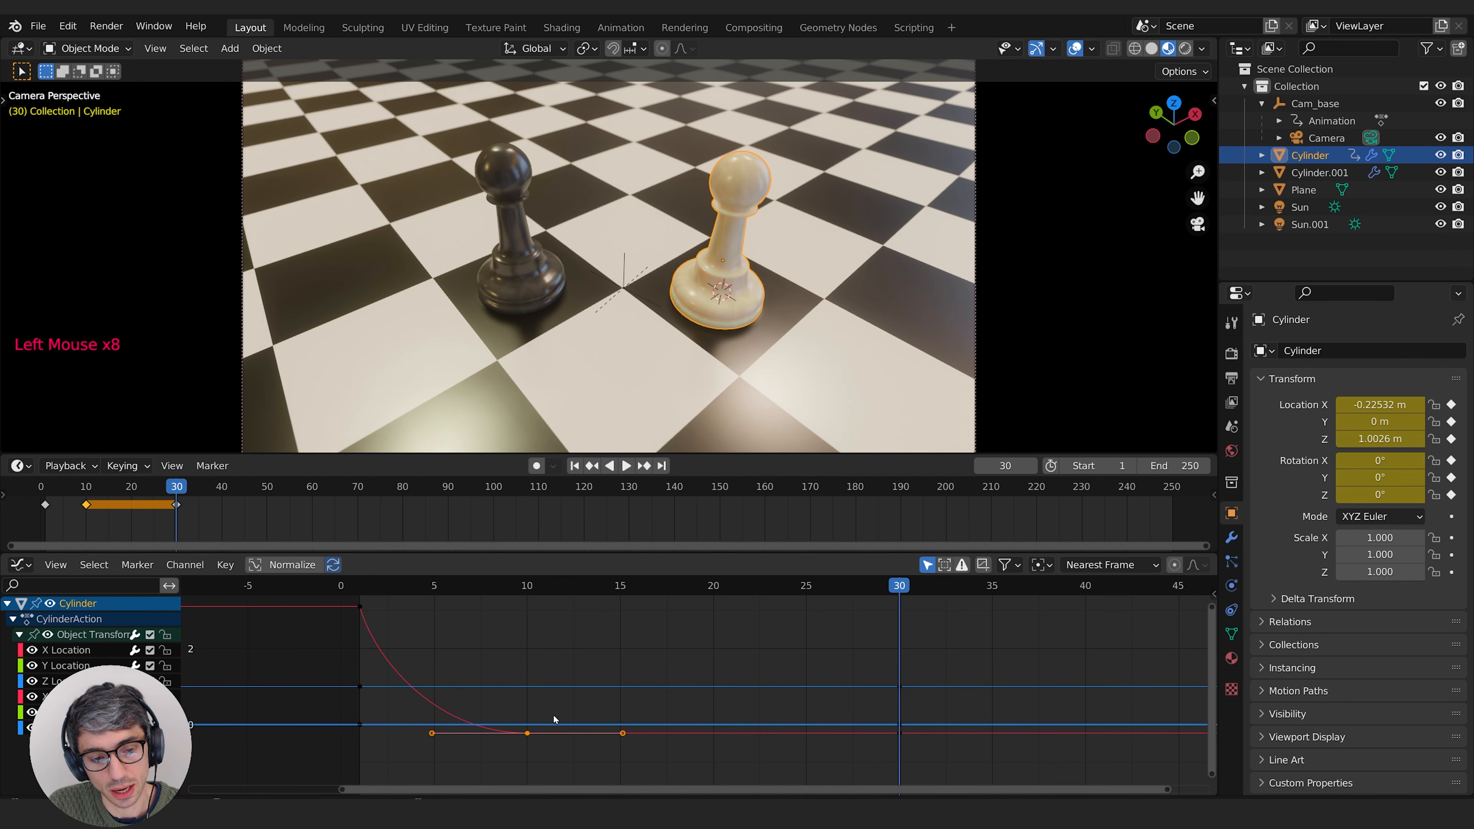
left_click(584, 705)
left_click(529, 733)
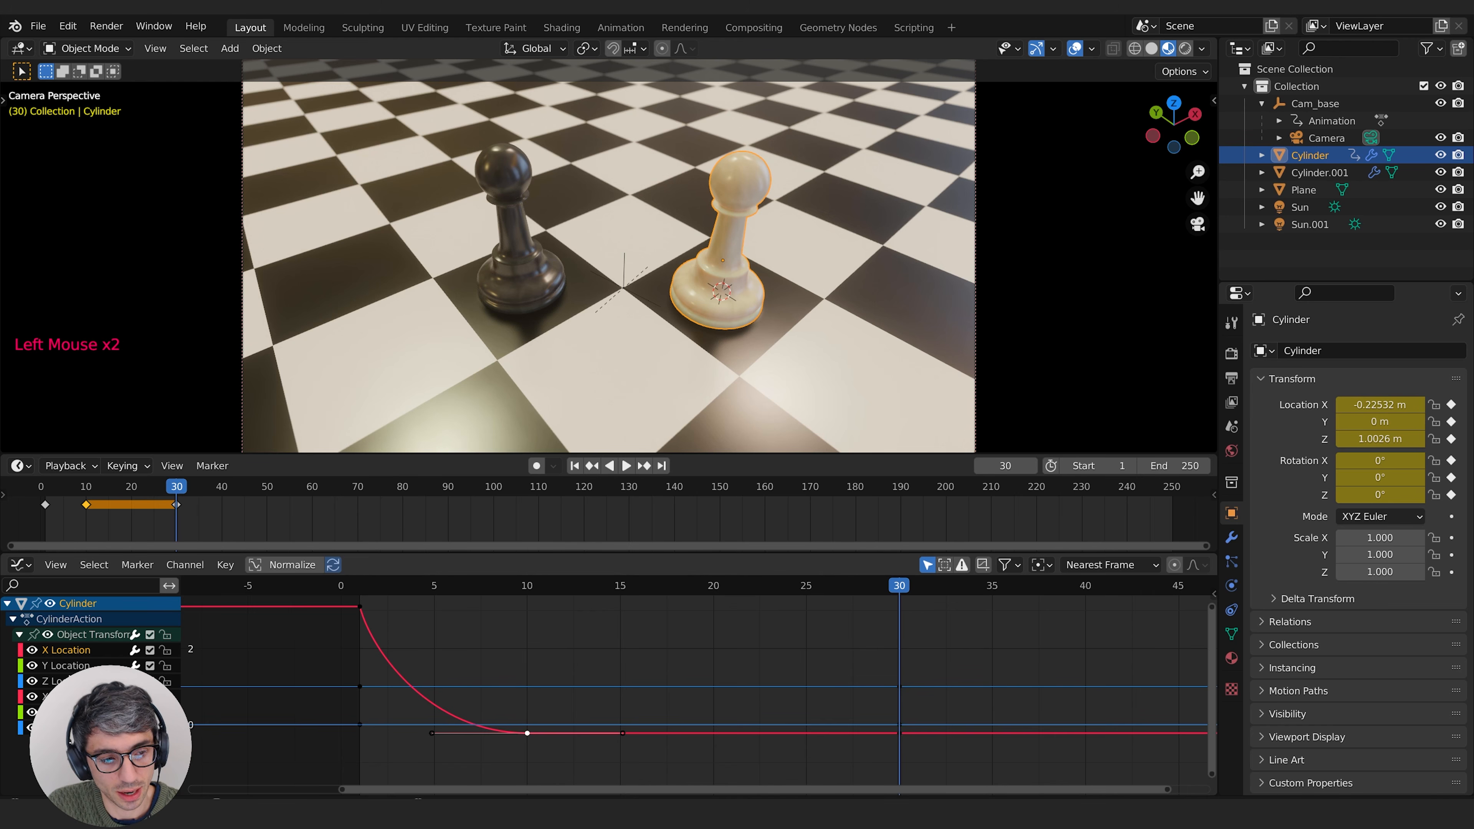
left_click(76, 697)
left_click(75, 712)
double_click(72, 681)
left_click(72, 696)
left_click(73, 712)
left_click(72, 727)
left_click(717, 730)
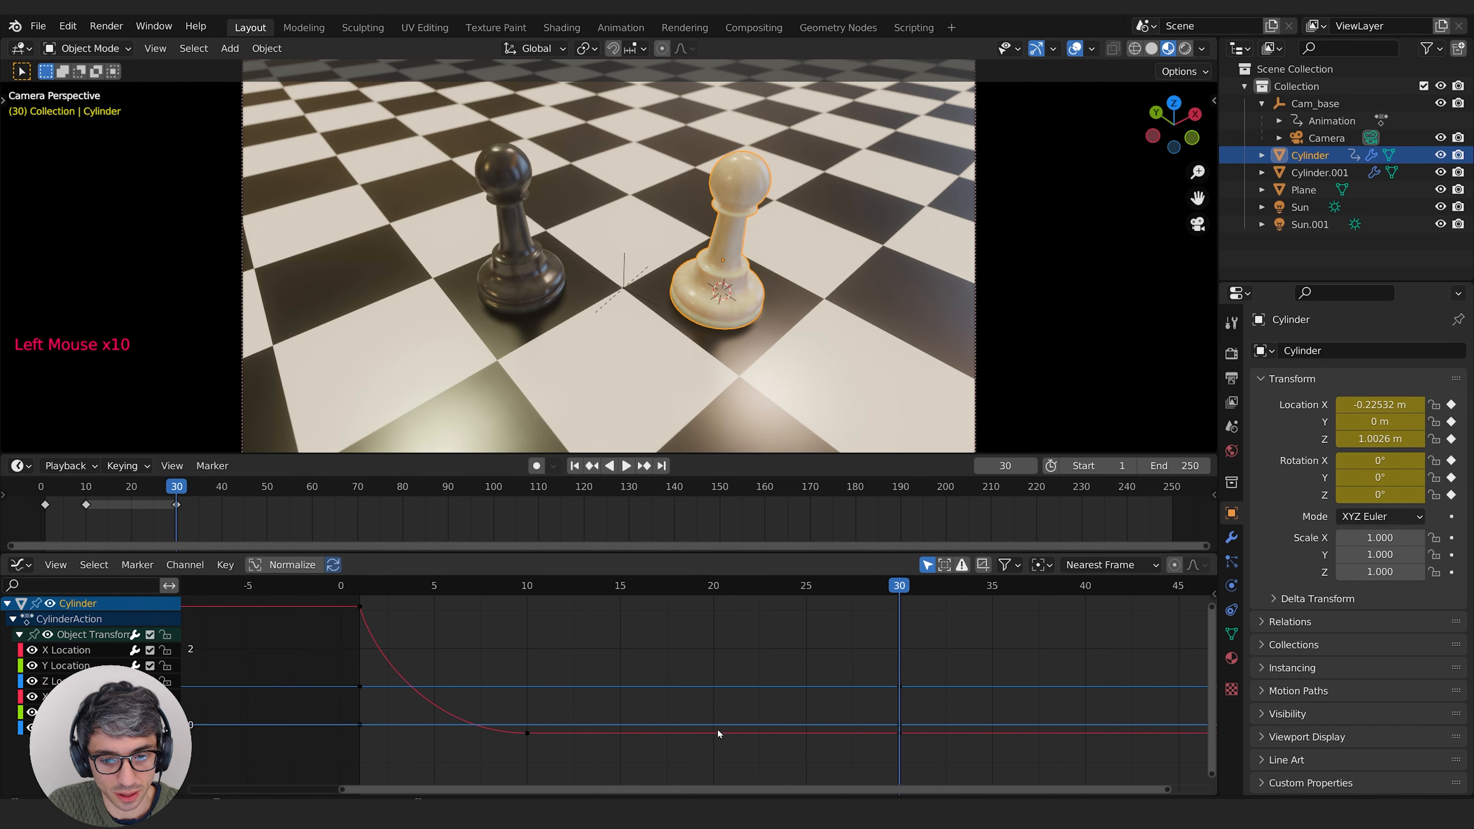
Step: Cycle through the overlapping curve keyframes at frame 30 to examine which channel each one belongs to
left_click(900, 728)
left_click(900, 733)
left_click(900, 733)
left_click(900, 733)
left_click(901, 725)
left_click(901, 725)
left_click(901, 726)
left_click(899, 727)
left_click(899, 726)
left_click(899, 727)
left_click(918, 712)
left_click(900, 726)
left_click(900, 726)
left_click(899, 726)
left_click(899, 726)
left_click(899, 726)
left_click(899, 726)
left_click(899, 726)
left_click(899, 726)
left_click(899, 726)
left_click(900, 725)
left_click(900, 725)
left_click(899, 726)
left_click(899, 726)
left_click(899, 725)
left_click(899, 726)
left_click(899, 726)
left_click(904, 724)
left_click(904, 725)
left_click(902, 726)
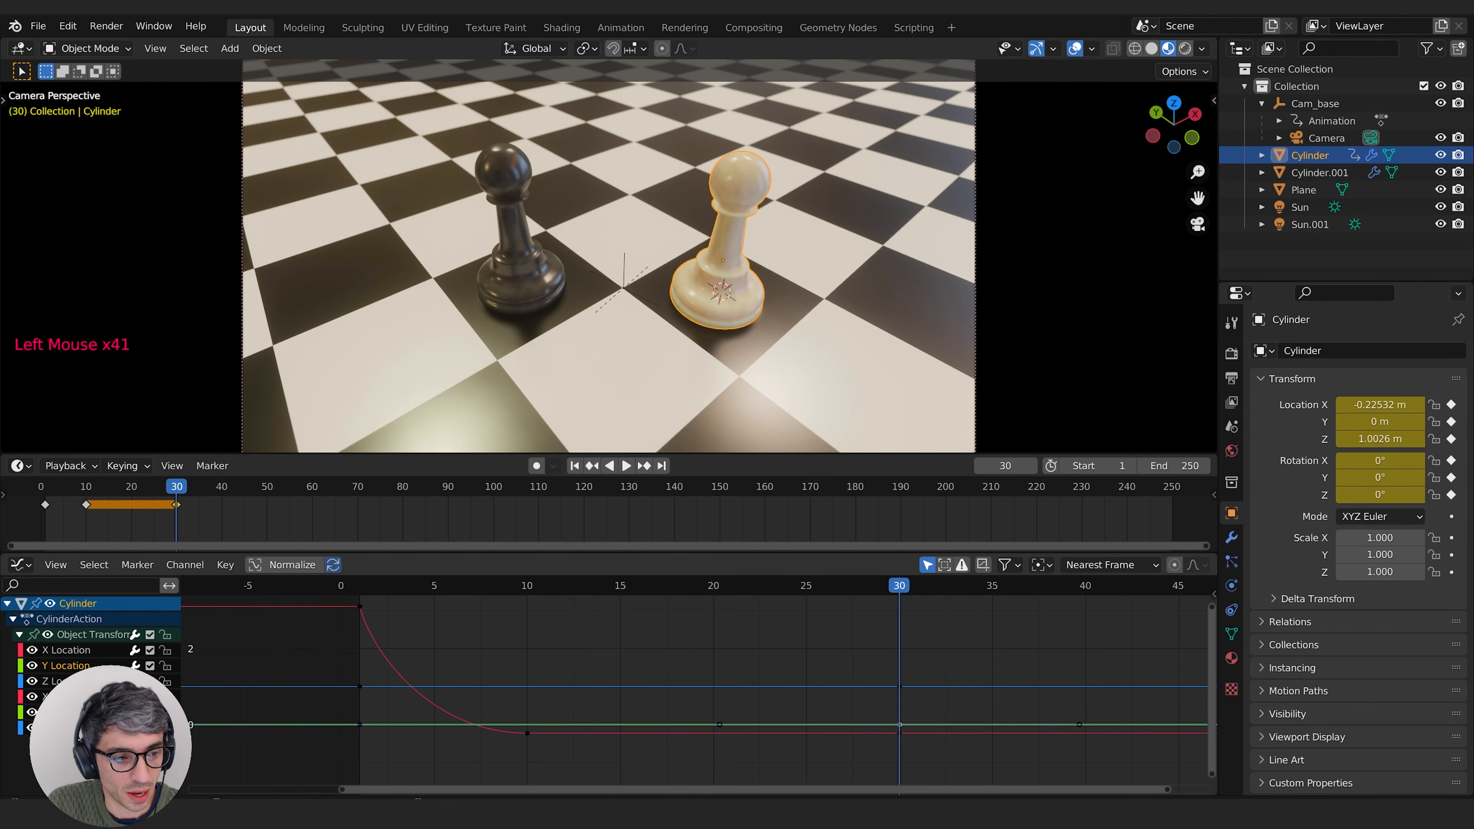
Step: Enable the Only Selected Curve Keyframes display option in the Graph Editor
left_click(65, 565)
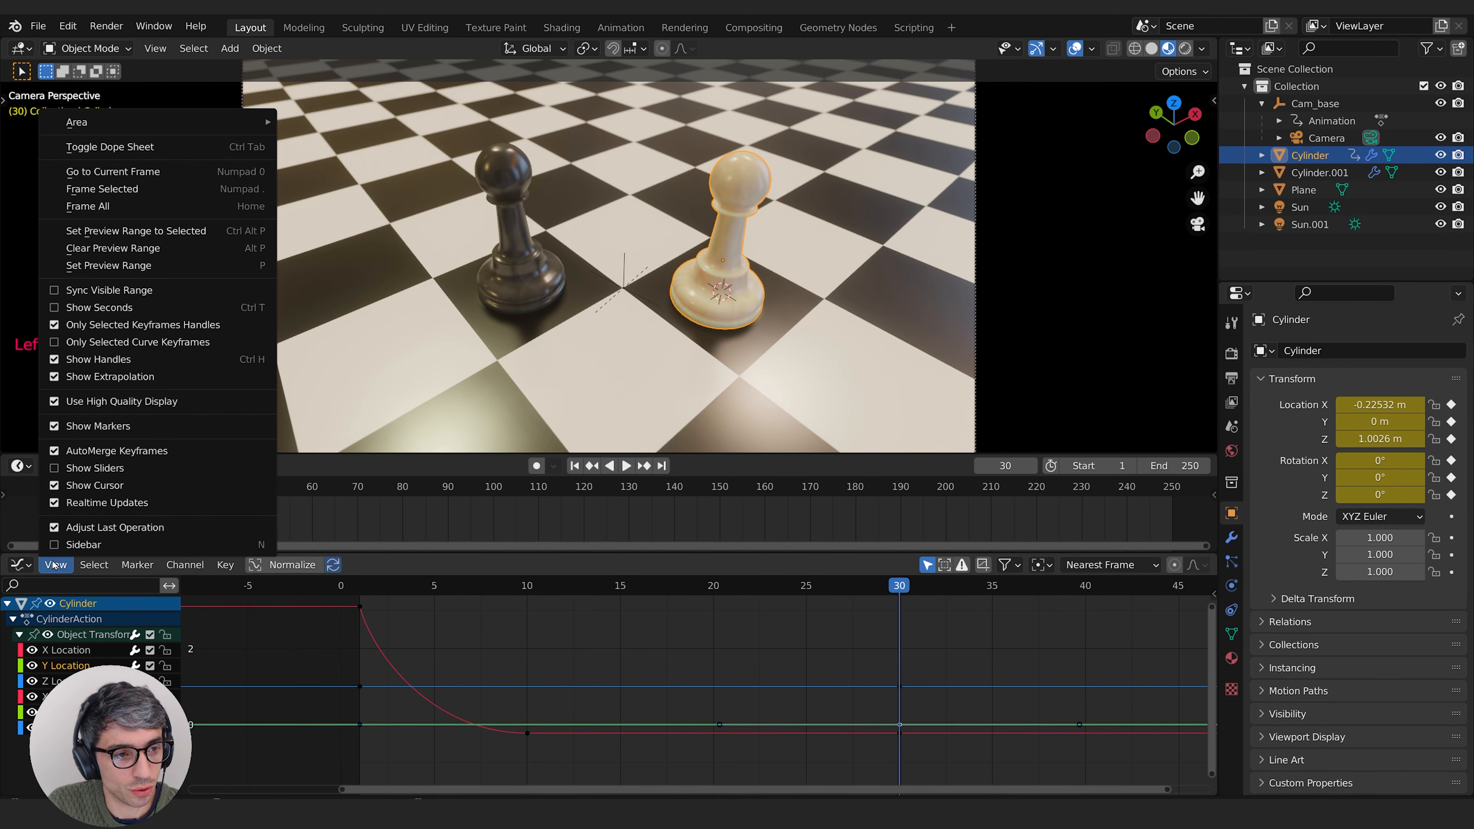
left_click(14, 323)
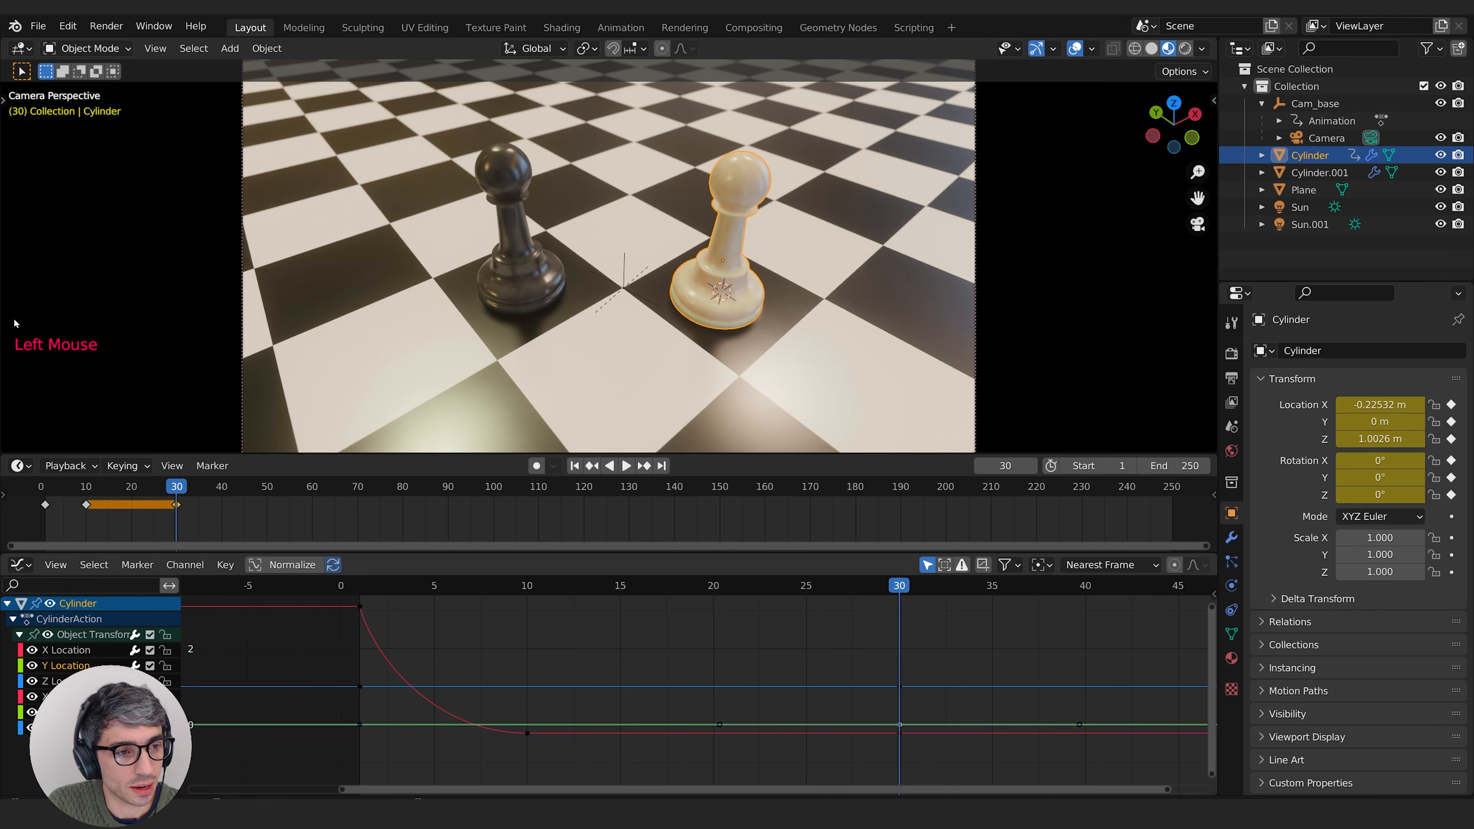
left_click(55, 564)
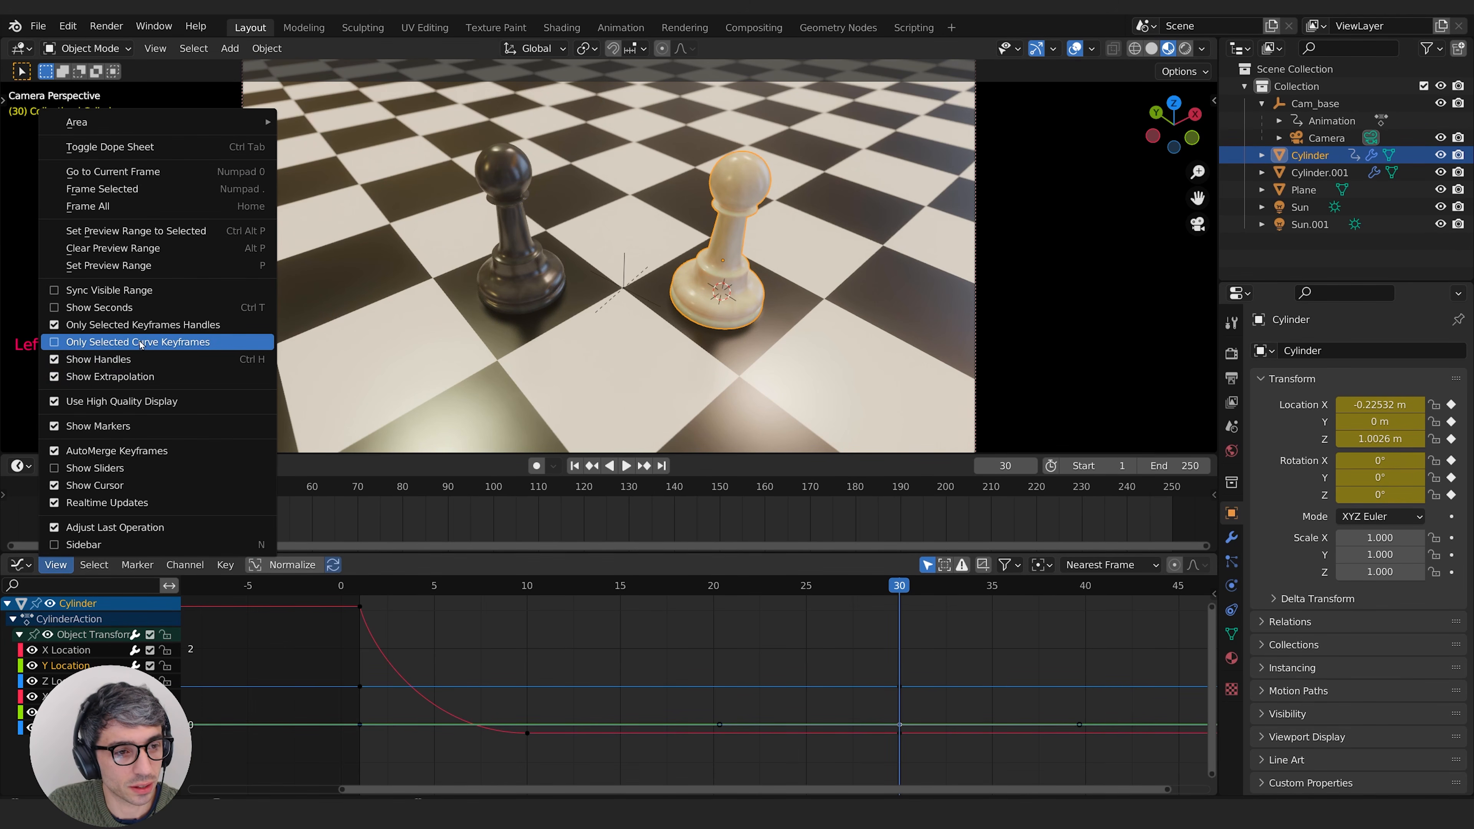
left_click(55, 343)
Step: Select individual location and rotation channels and the key at frame 30 to check which curve keyframes are displayed
left_click(75, 681)
left_click(75, 696)
left_click(76, 728)
left_click(75, 712)
left_click(75, 696)
left_click(76, 712)
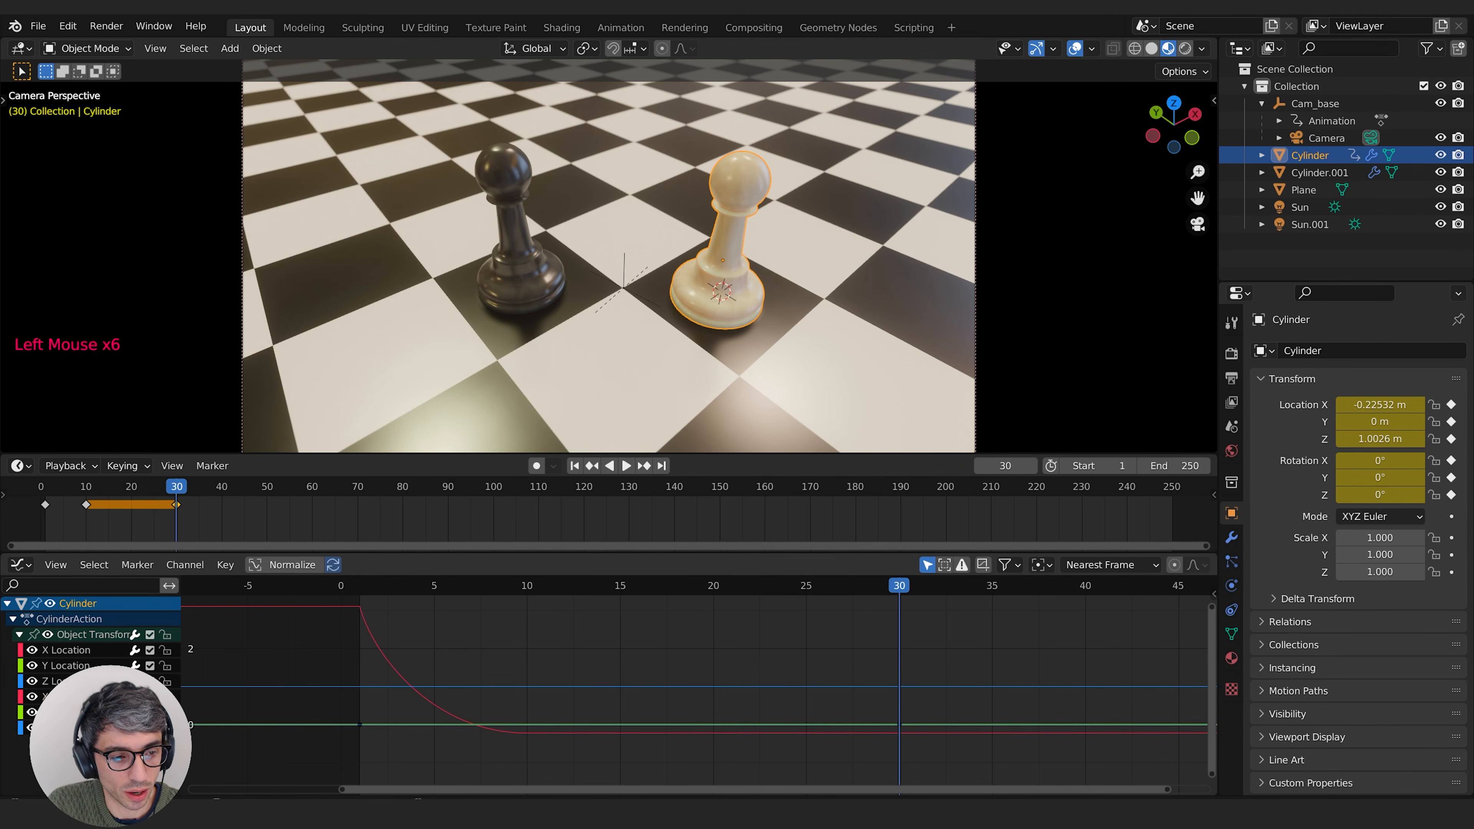
left_click(900, 724)
left_click(900, 724)
left_click(900, 724)
left_click(871, 726)
left_click(899, 725)
left_click(600, 666)
middle_click_drag(491, 663, 562, 674)
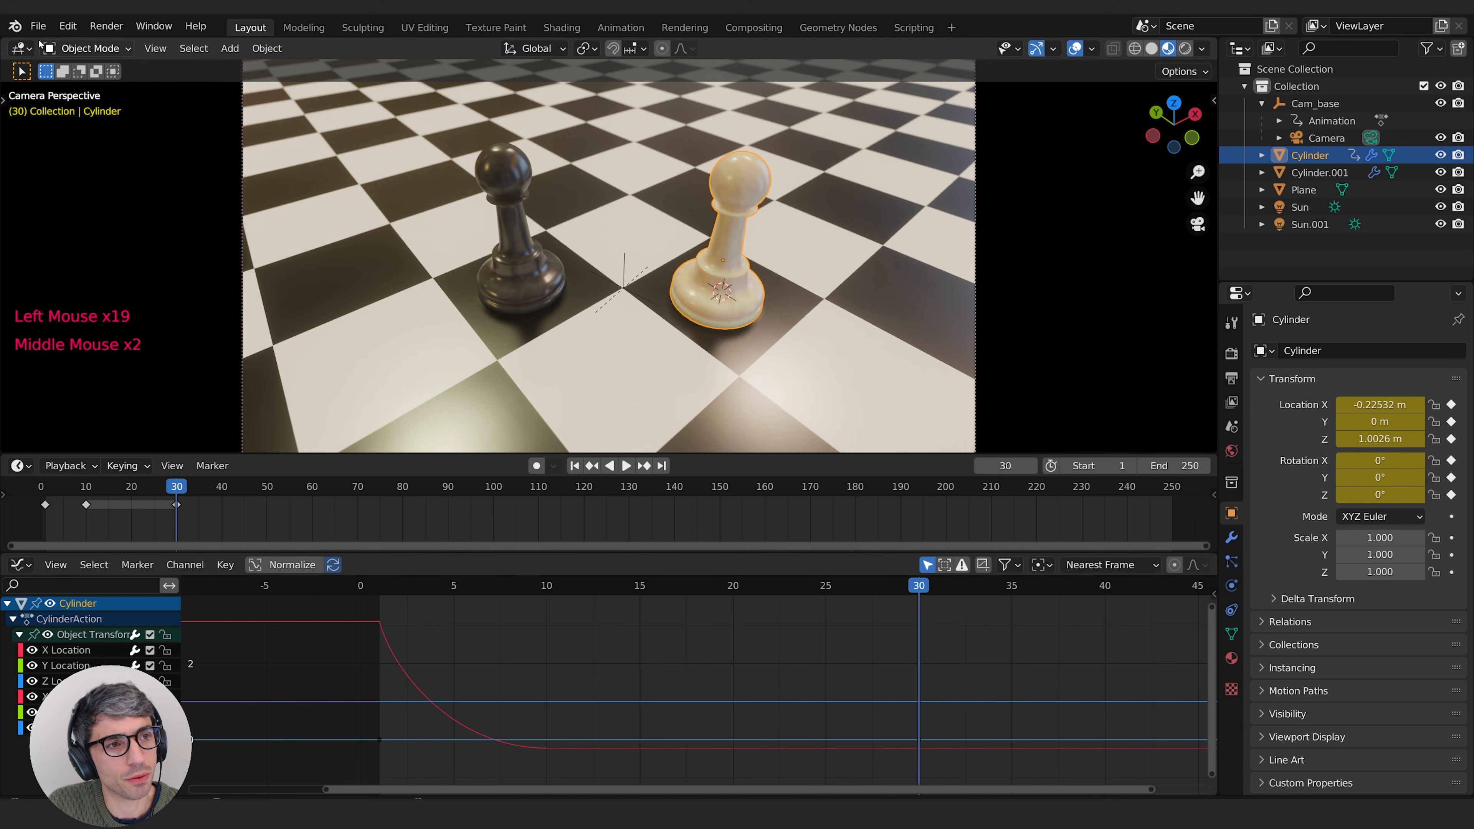
Step: In the Animation preferences, lower the F-Curves Unselected Opacity to about 0.43
left_click(68, 26)
left_click(107, 271)
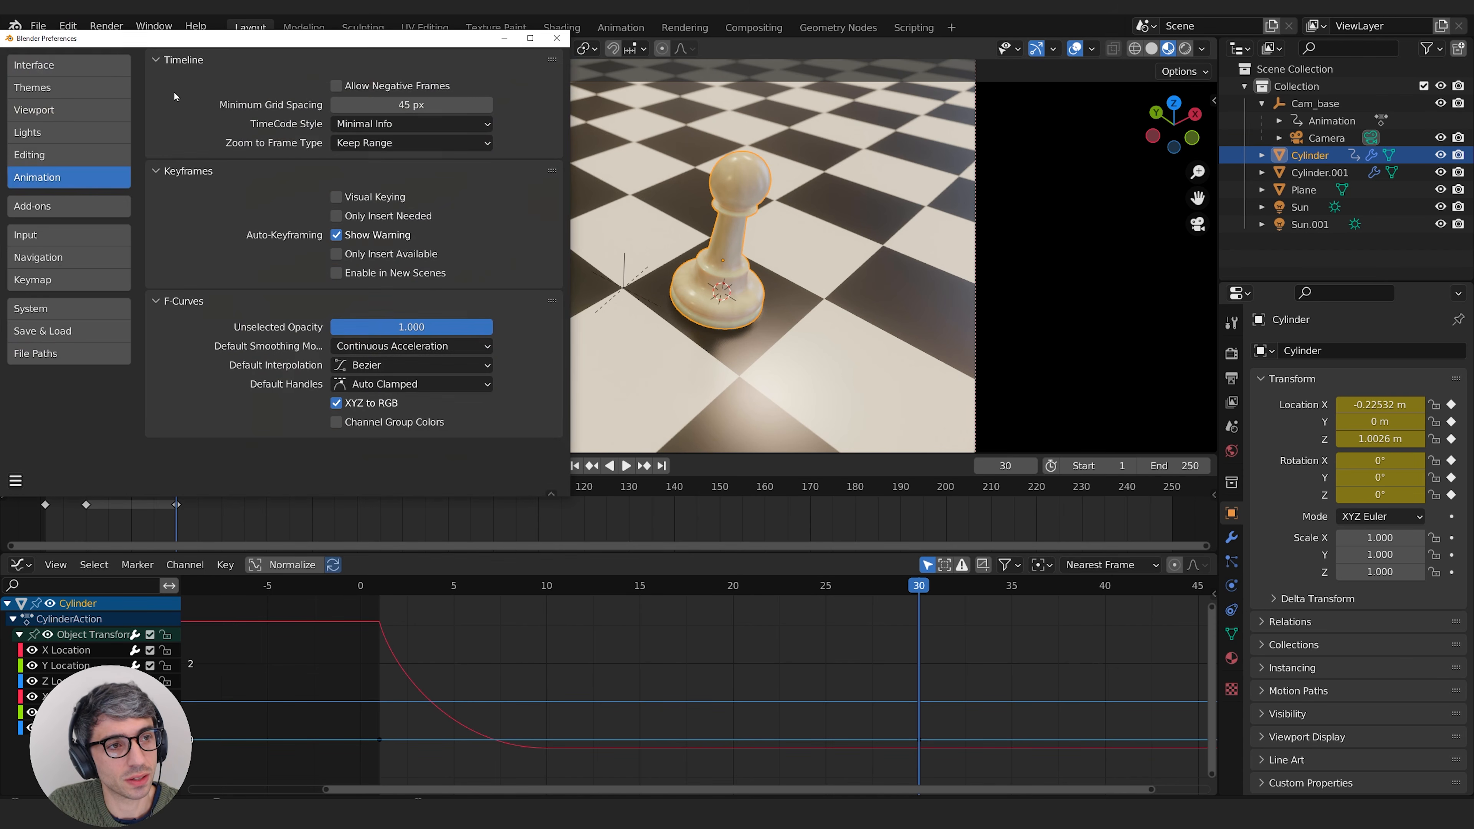
left_click_drag(229, 45, 322, 58)
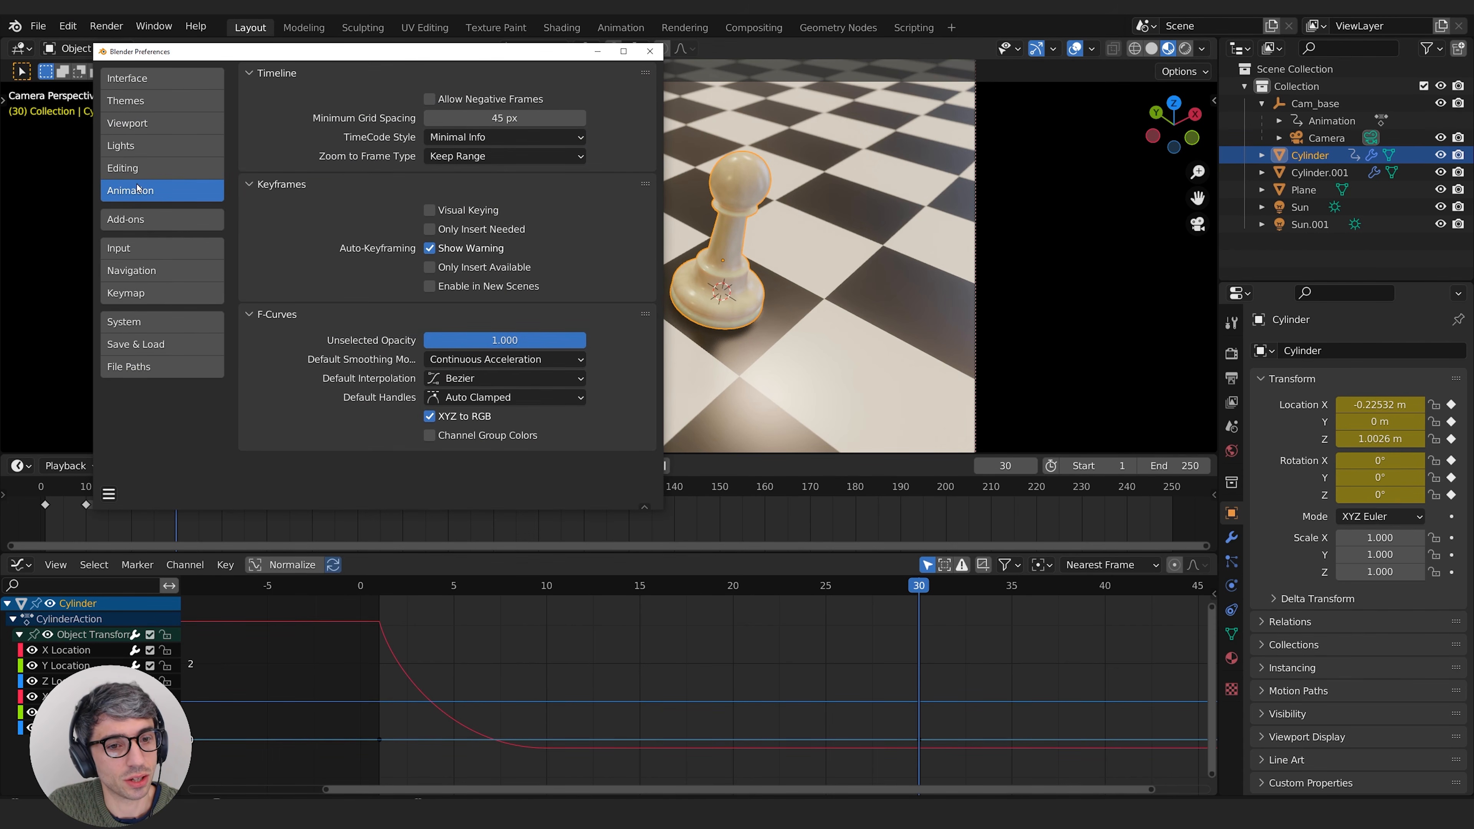
left_click_drag(573, 340, 470, 340)
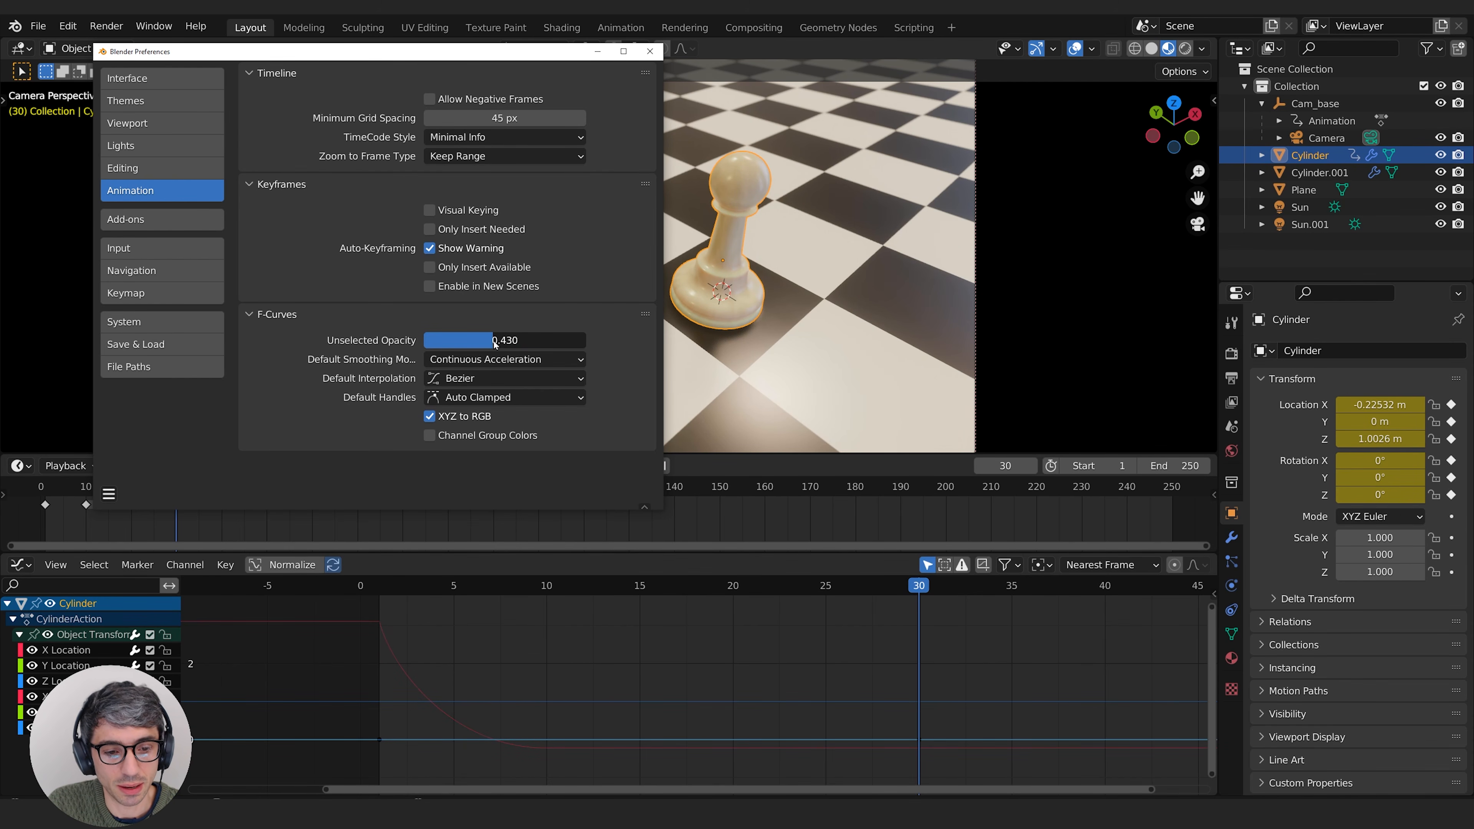
left_click(649, 51)
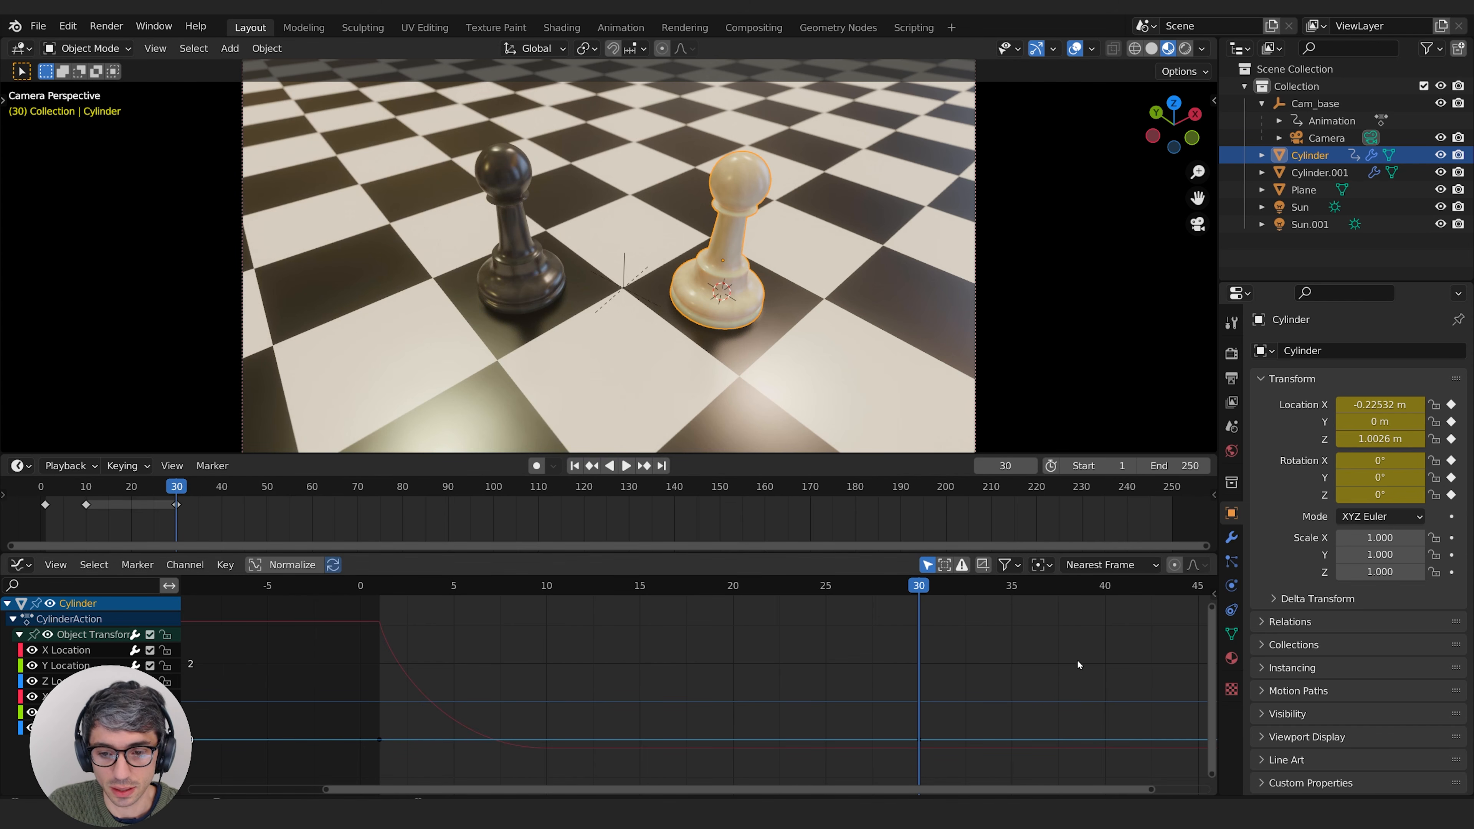
Step: Select the Y Location, X Rotation, Z Location and X Location channels in turn to review the dimmed unselected curves
left_click(66, 666)
left_click(68, 665)
left_click(73, 666)
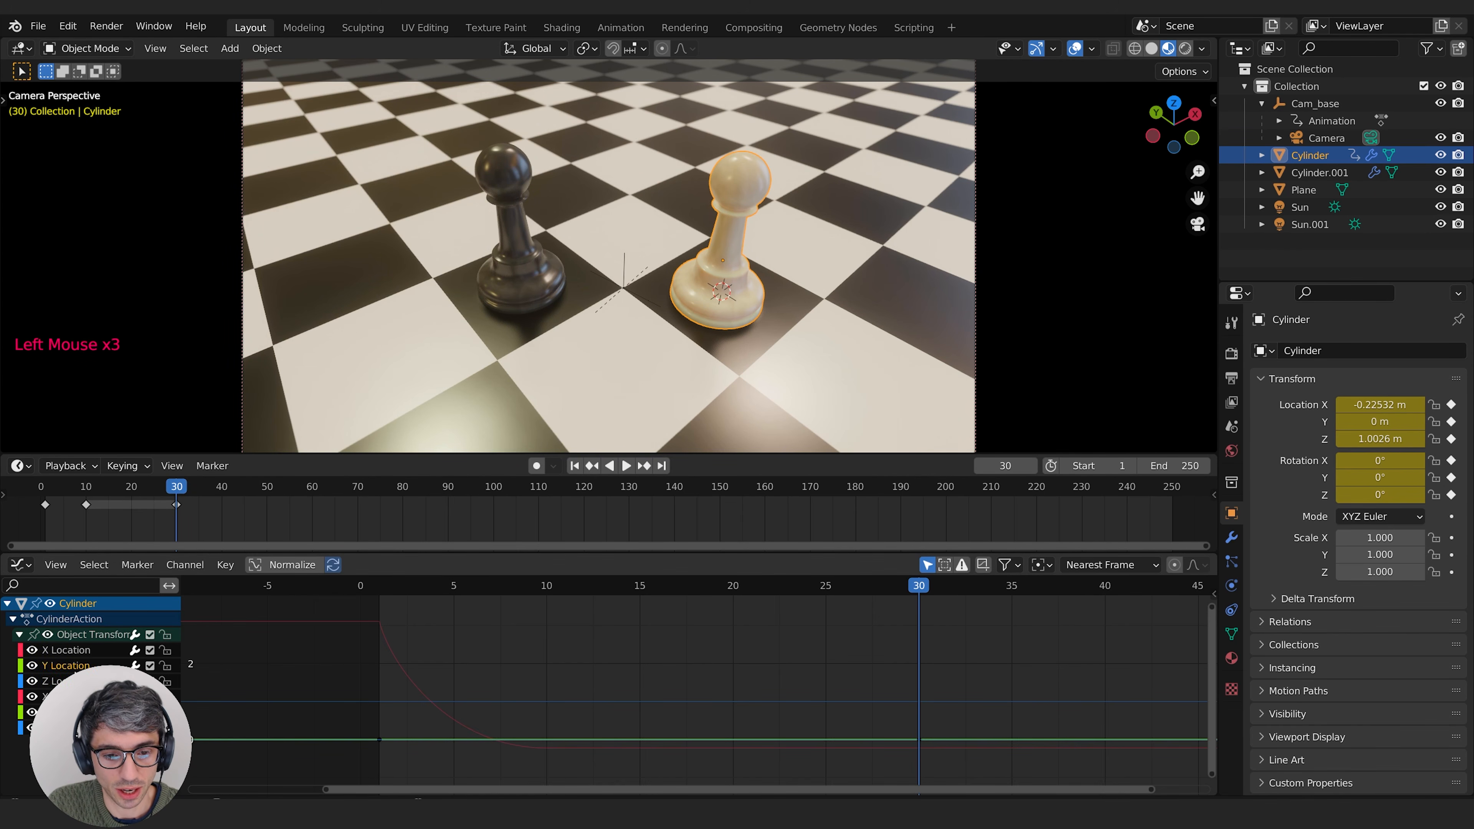
left_click(76, 696)
left_click(77, 680)
left_click(79, 650)
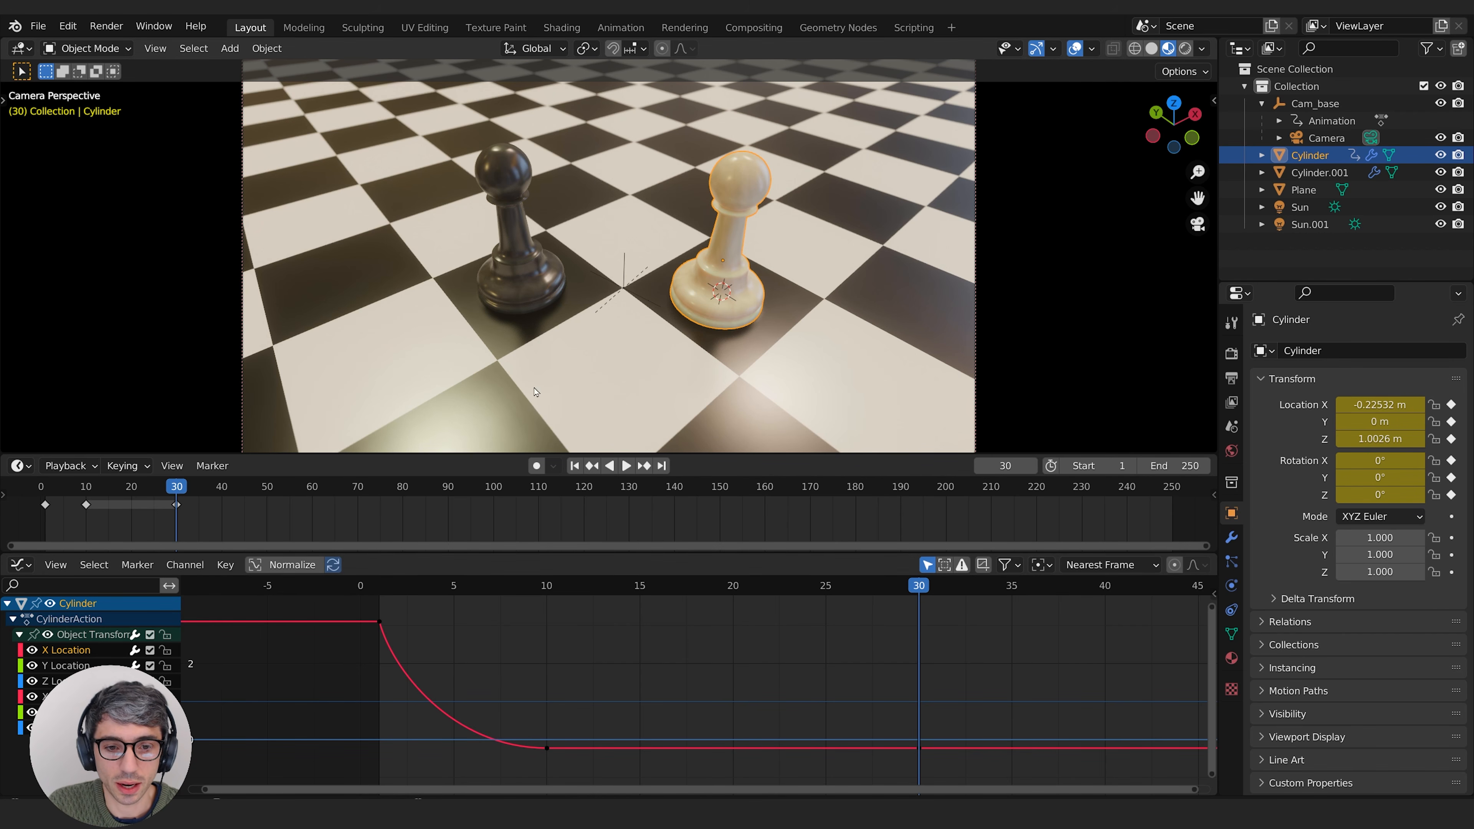
mouse_move(176, 491)
left_mouse_down()
mouse_move(203, 493)
mouse_move(185, 494)
left_mouse_up()
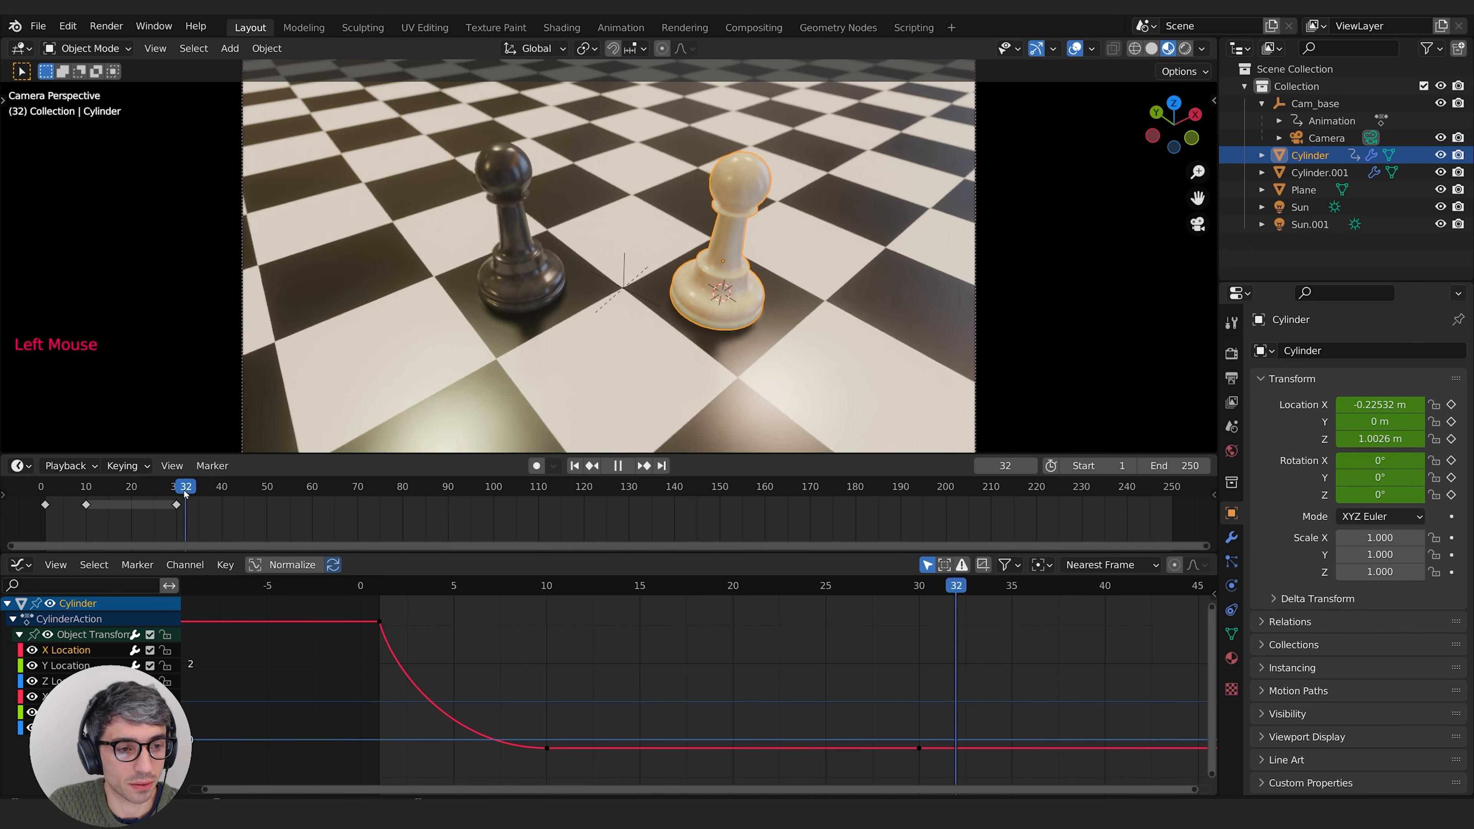
left_click(199, 488)
key("g")
left_click(961, 161)
key("r")
right_click(394, 201)
middle_click_drag(395, 206, 696, 278, "shift")
key("ctrl+z")
key("ctrl+z")
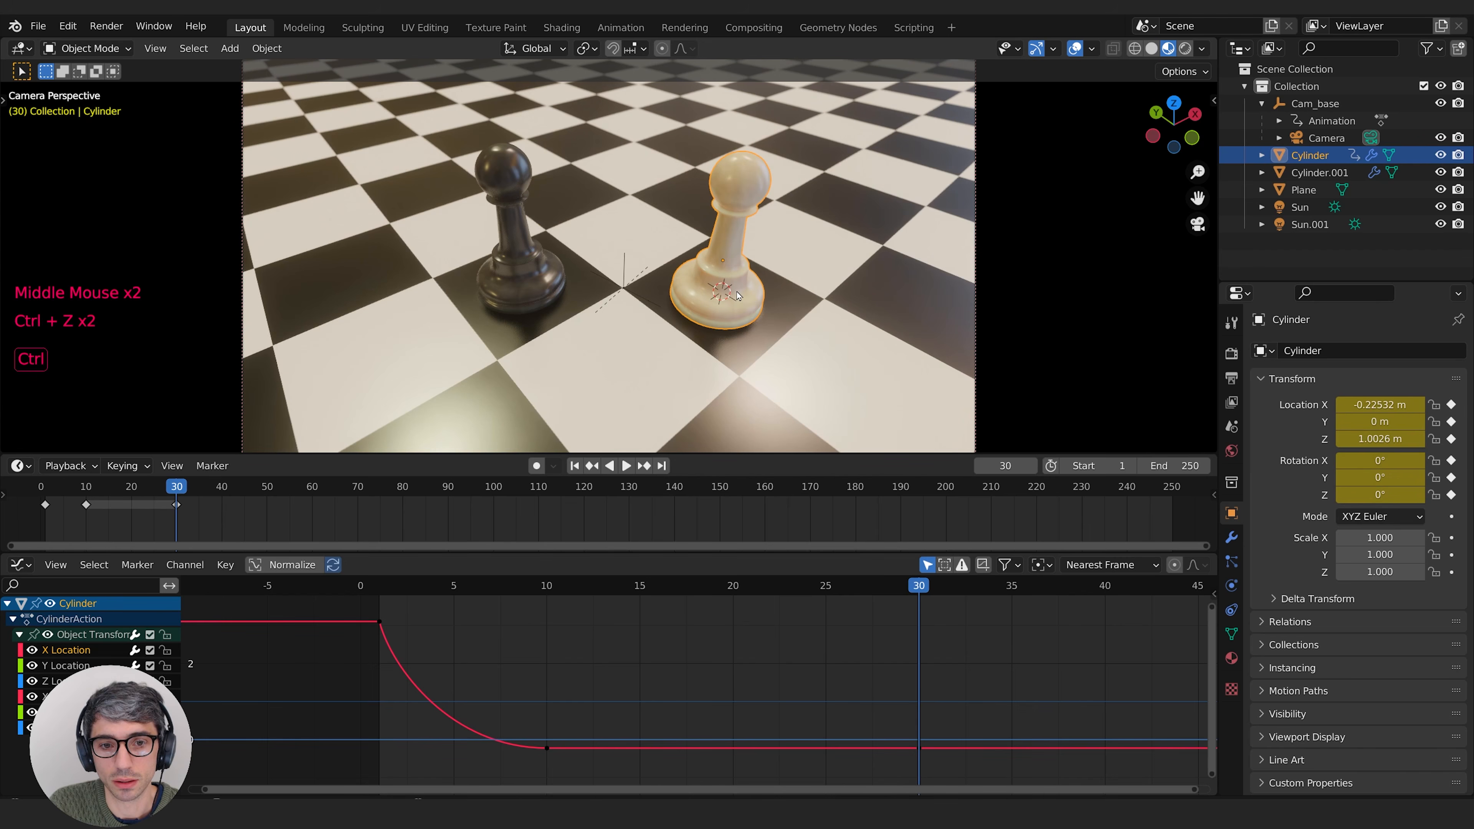
Step: Turn off the Camera to View lock for the 3D viewport
left_click(1213, 100)
left_click(1058, 309)
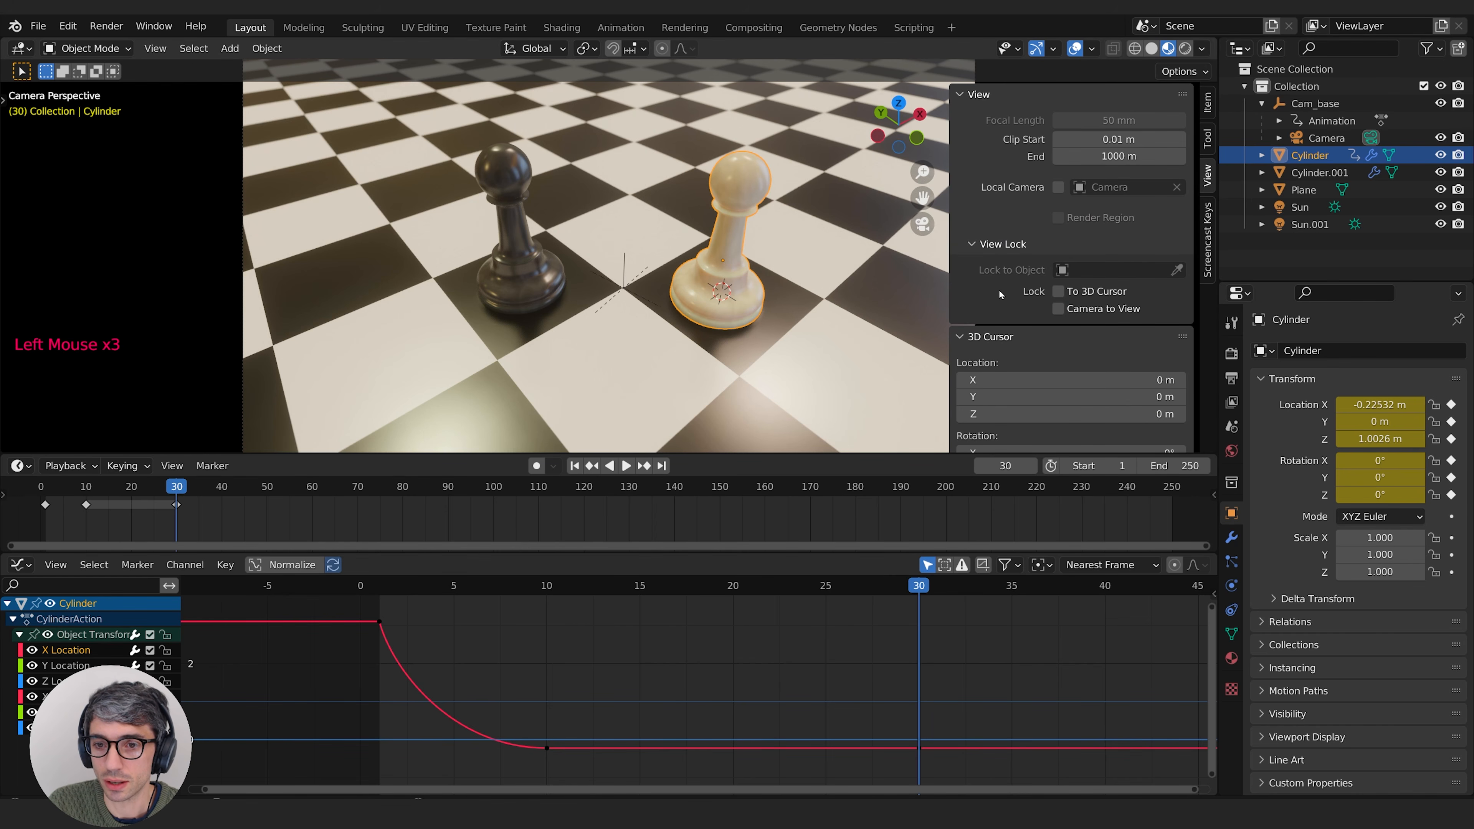
left_click_drag(947, 293, 1102, 293)
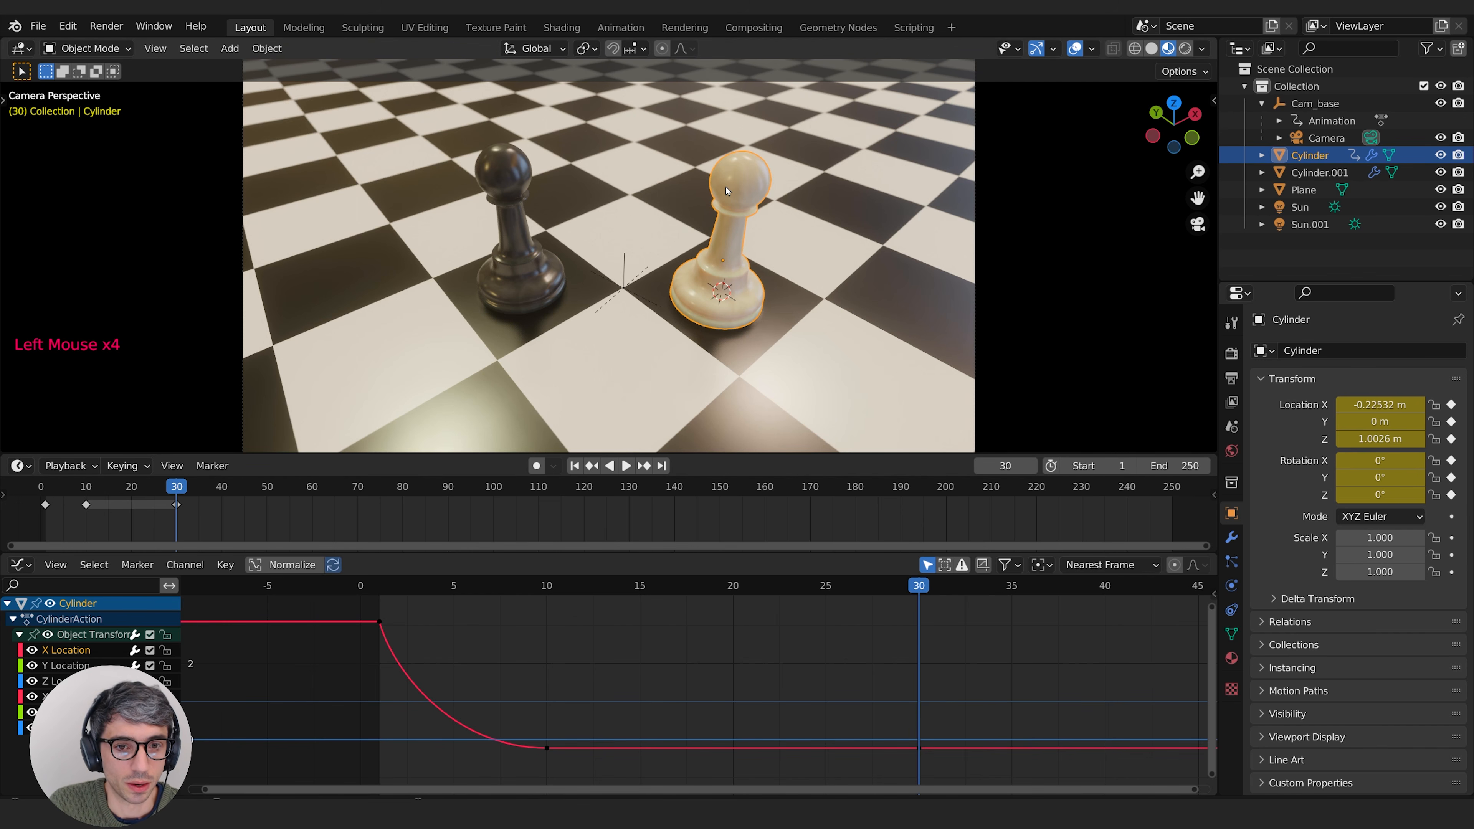
Step: At frame 36, raise the white pawn to a Z location of about 3.46 m and tilt it freehand
left_click_drag(187, 490, 201, 491)
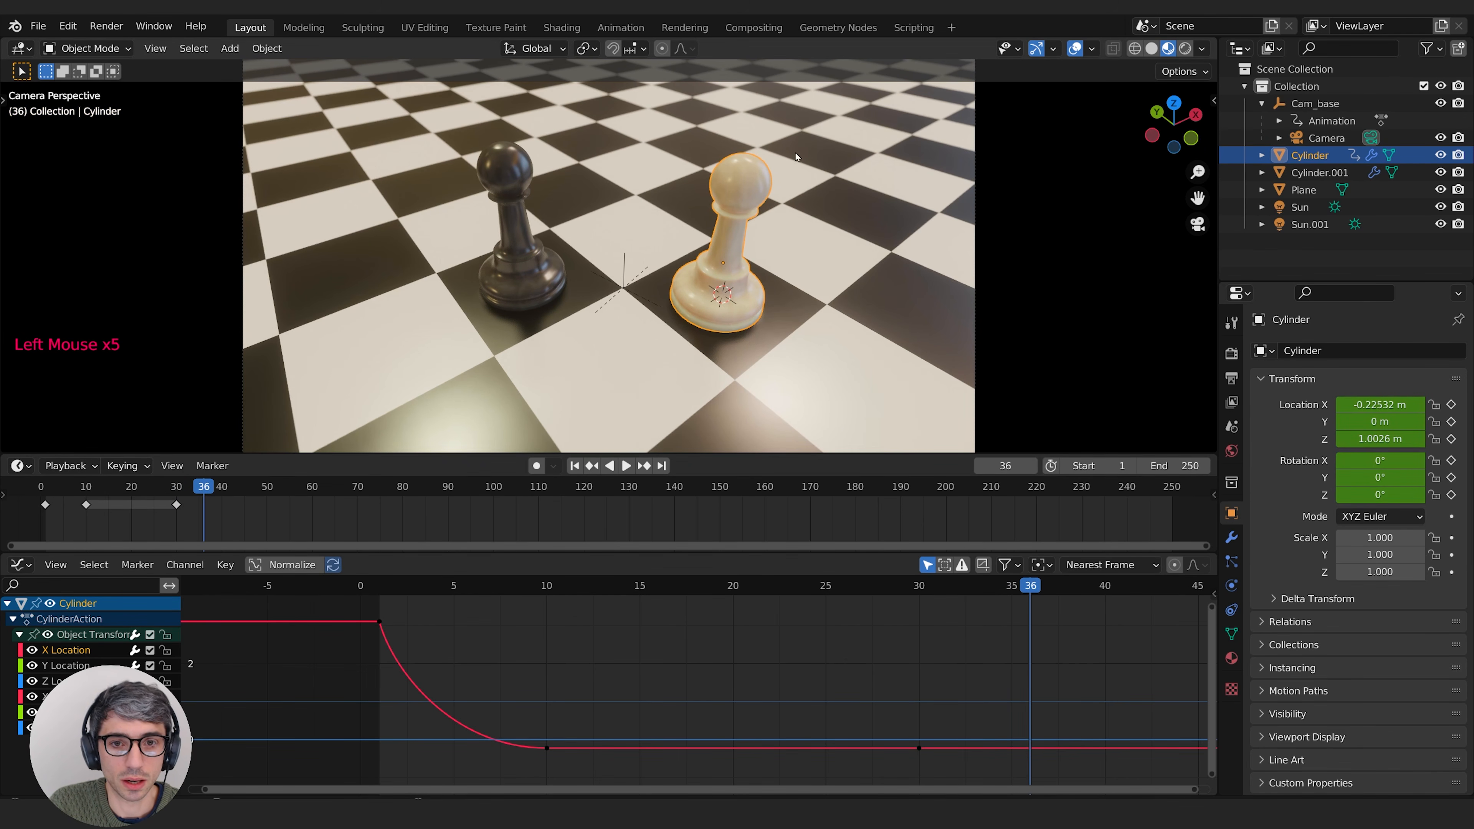
key("g")
key("z")
key("r")
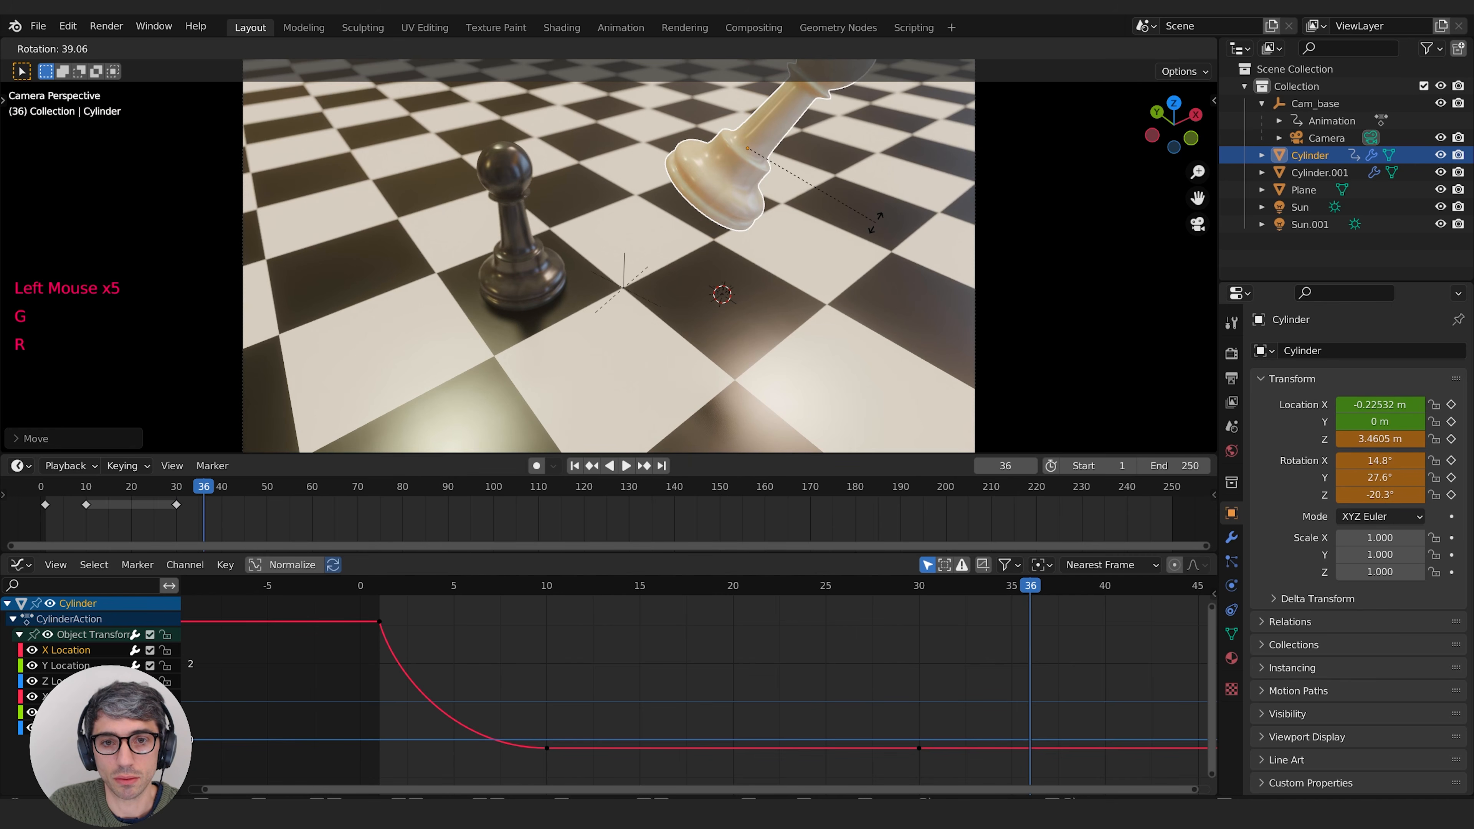
right_click(875, 223)
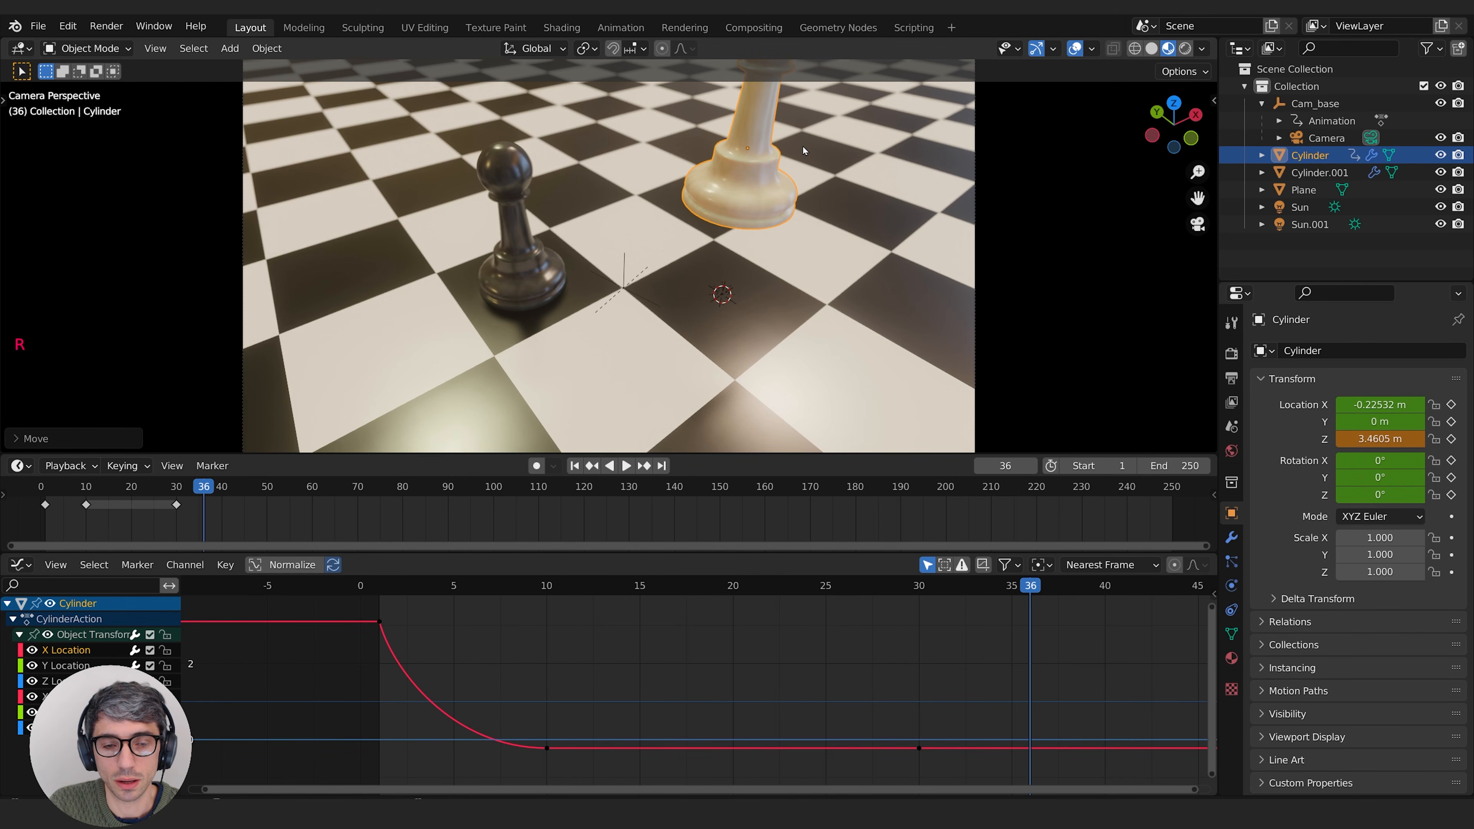
key("r")
left_click(804, 187)
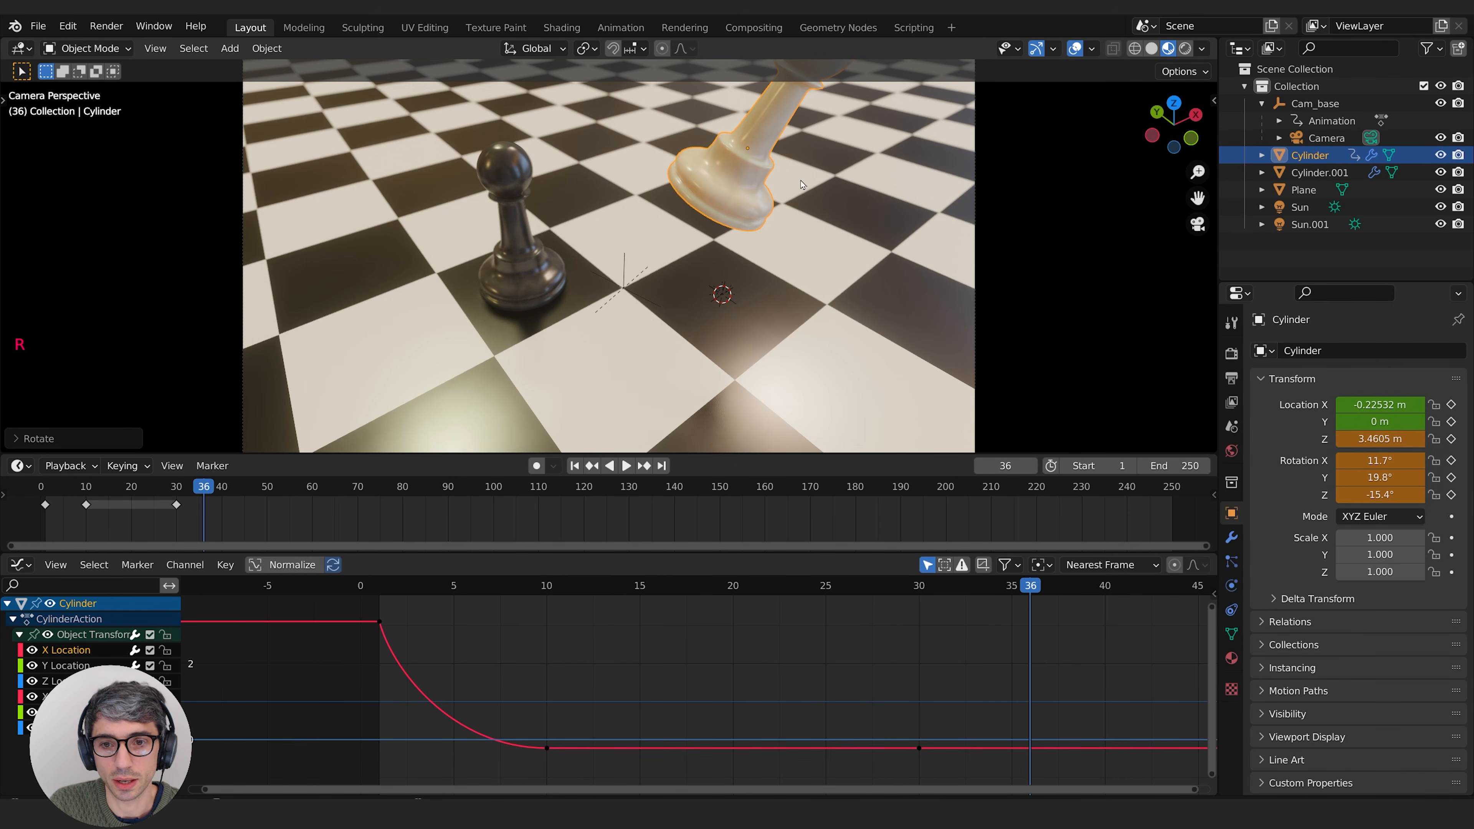
Step: Tilt the white pawn to a rotation of about -11.6°, -24.8° and -8.49°, and insert a Location & Rotation keyframe at frame 36
middle_click_drag(813, 161, 757, 158)
scroll(777, 267, "down", 2)
middle_click_drag(756, 157, 759, 208, "shift")
key("r")
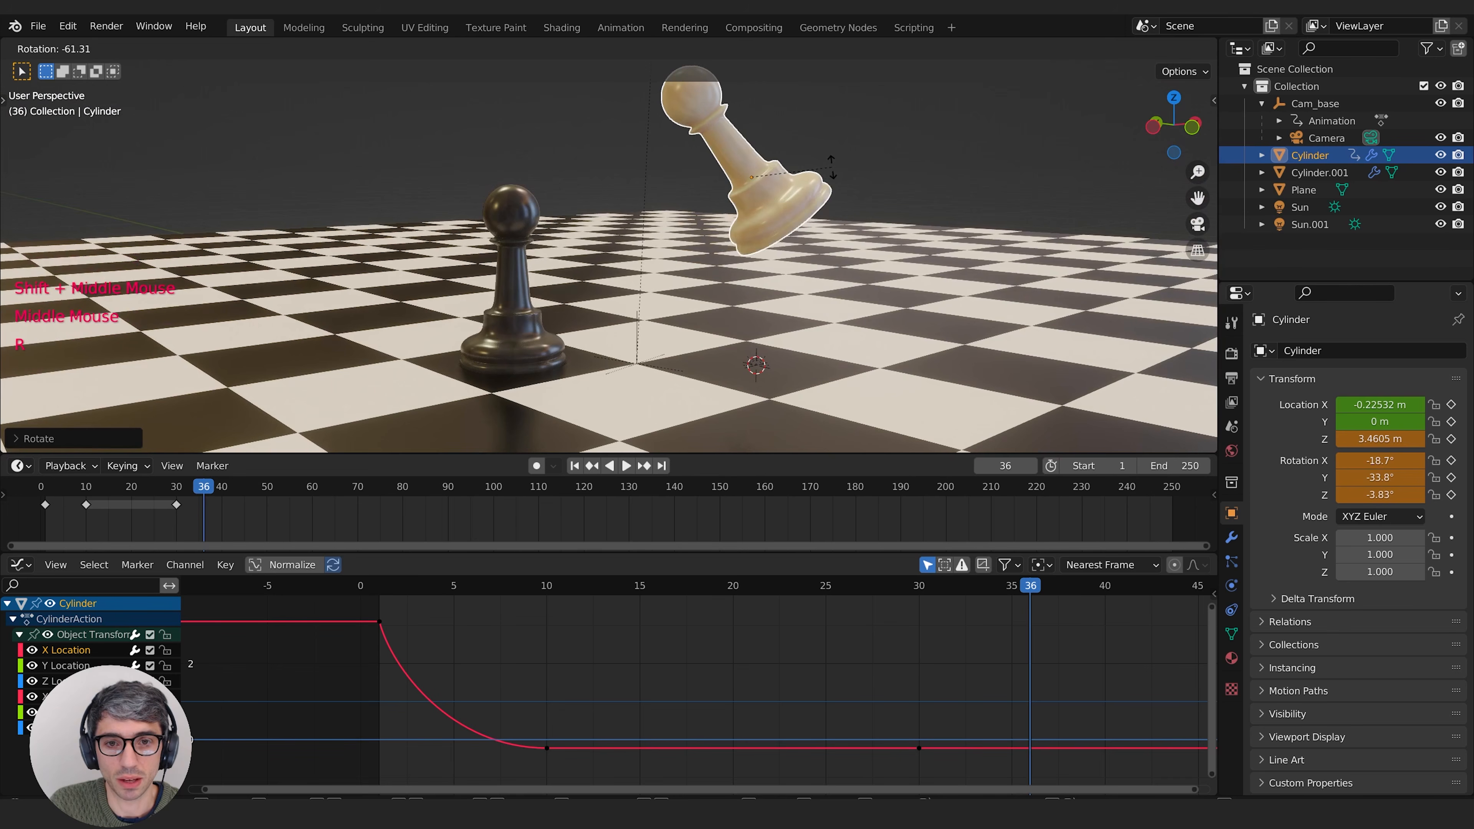
left_click(817, 181)
middle_click_drag(817, 181, 777, 294, "shift")
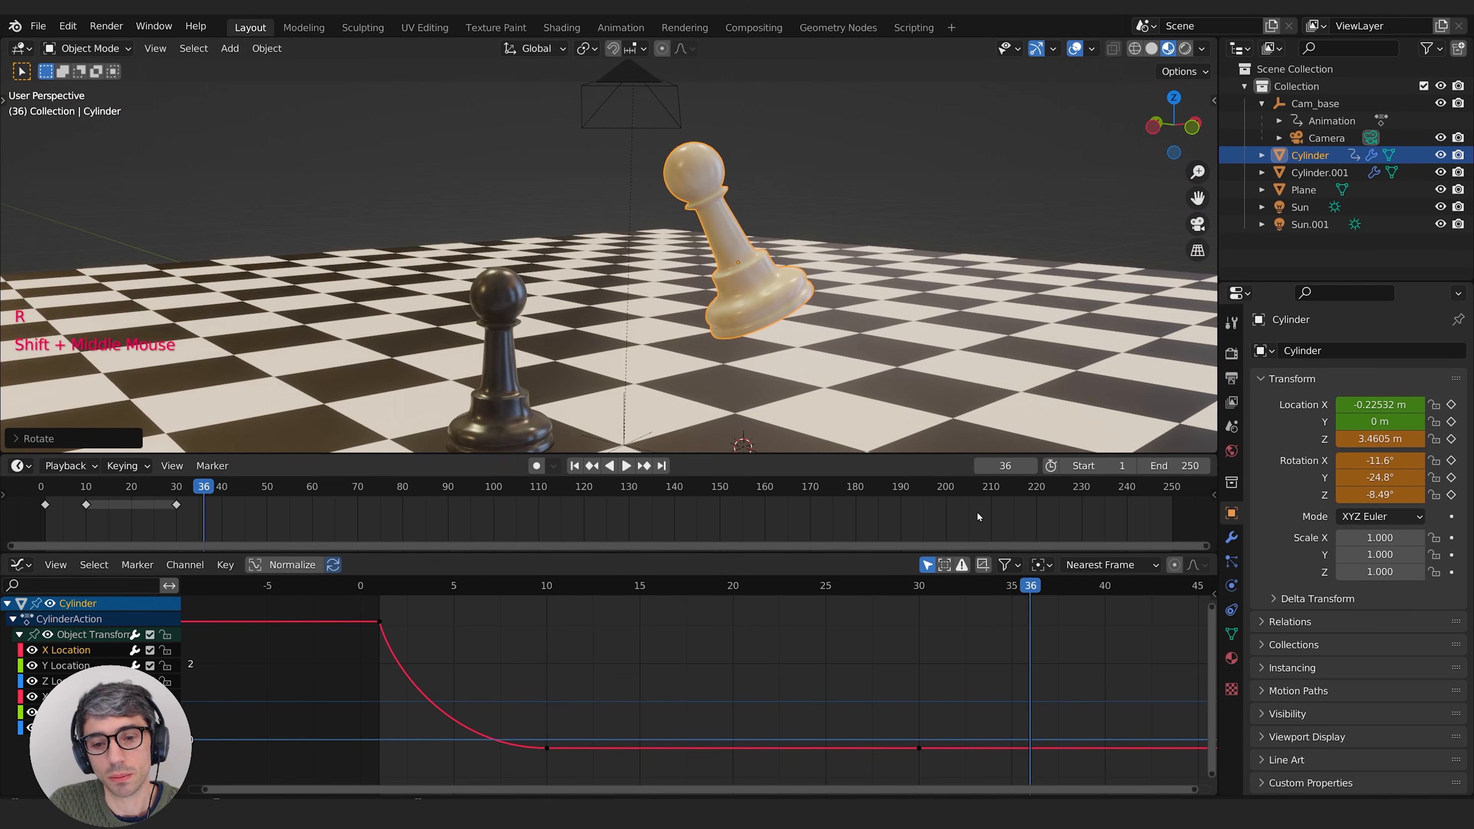
key("i")
left_click(825, 189)
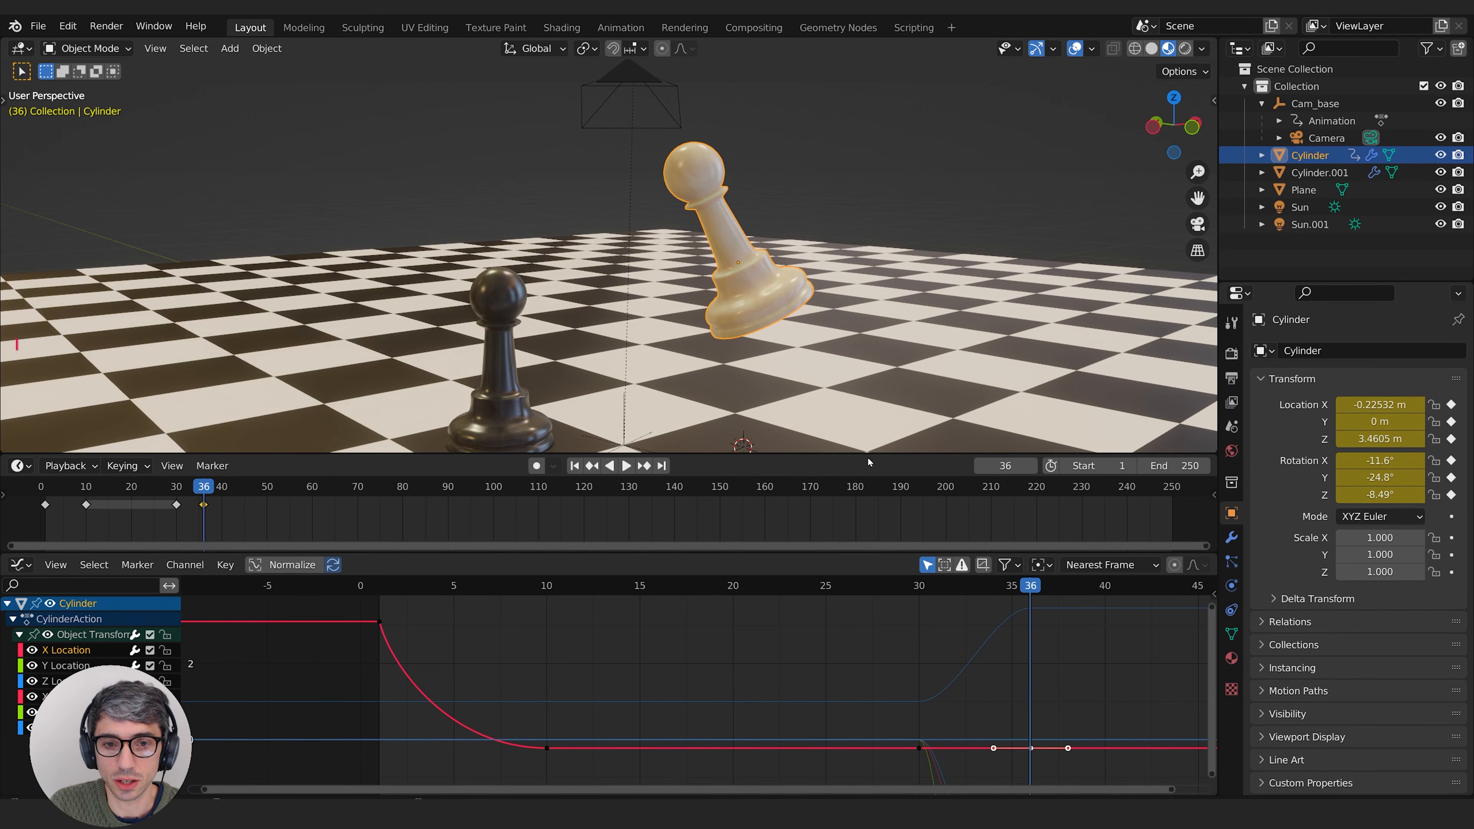
Step: Play the animation repeatedly from shortly before frame 30 to review the white pawn's lift and tilt
left_click(172, 487)
key("space")
key("space")
left_click(155, 487)
key("space")
key("space")
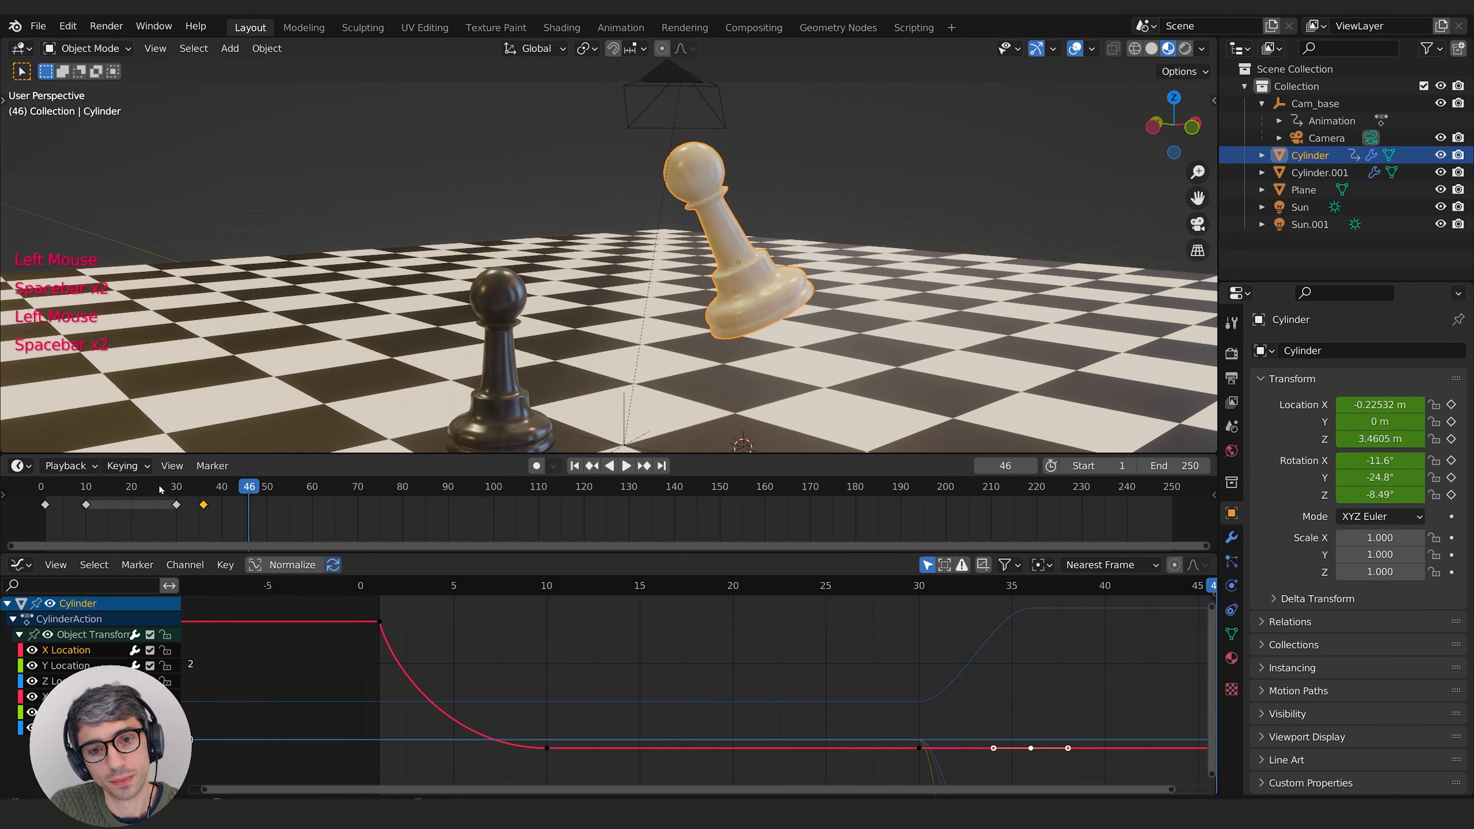
left_click(151, 487)
key("space")
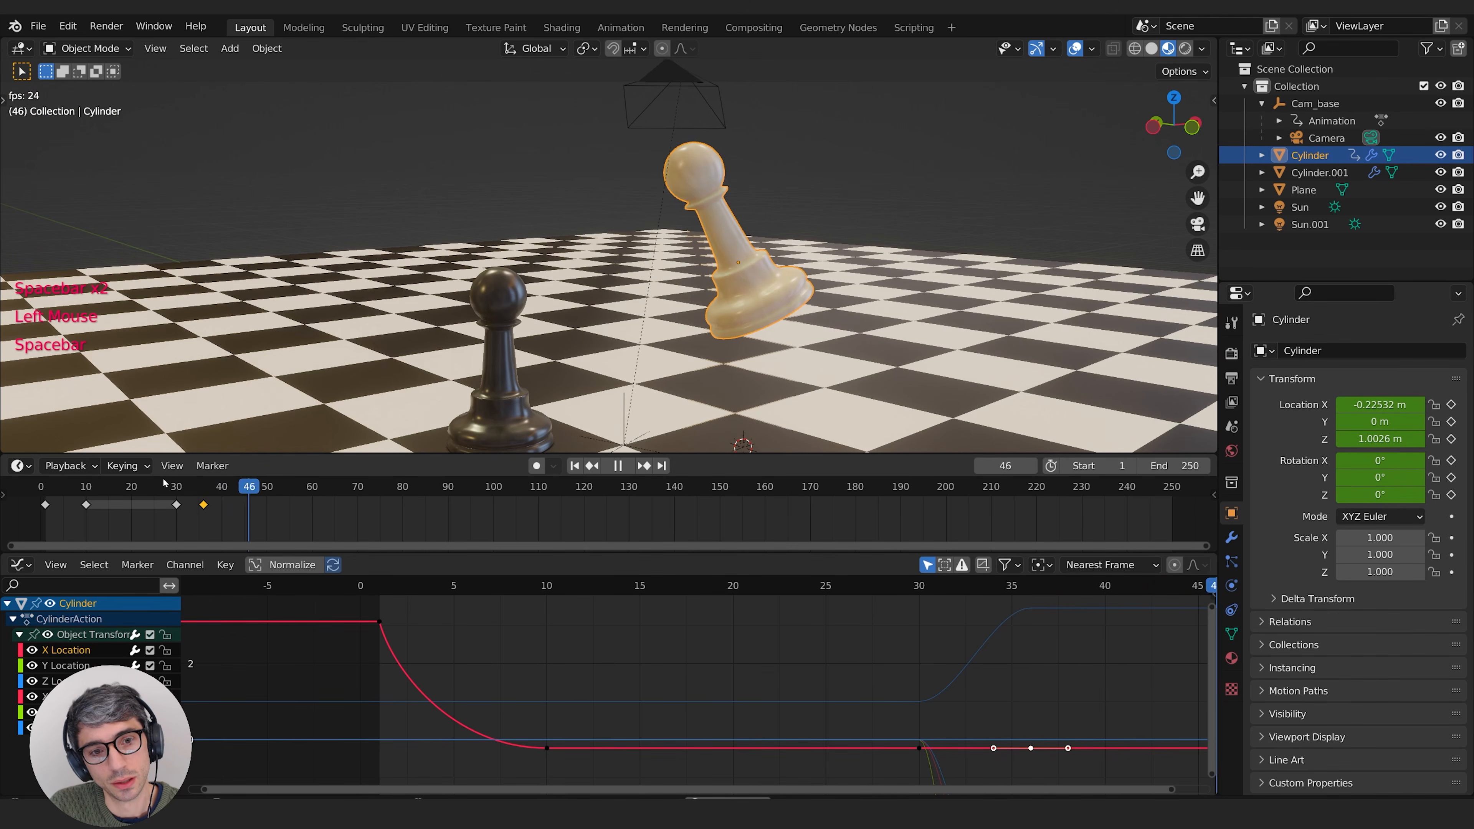
left_click(135, 487)
key("space")
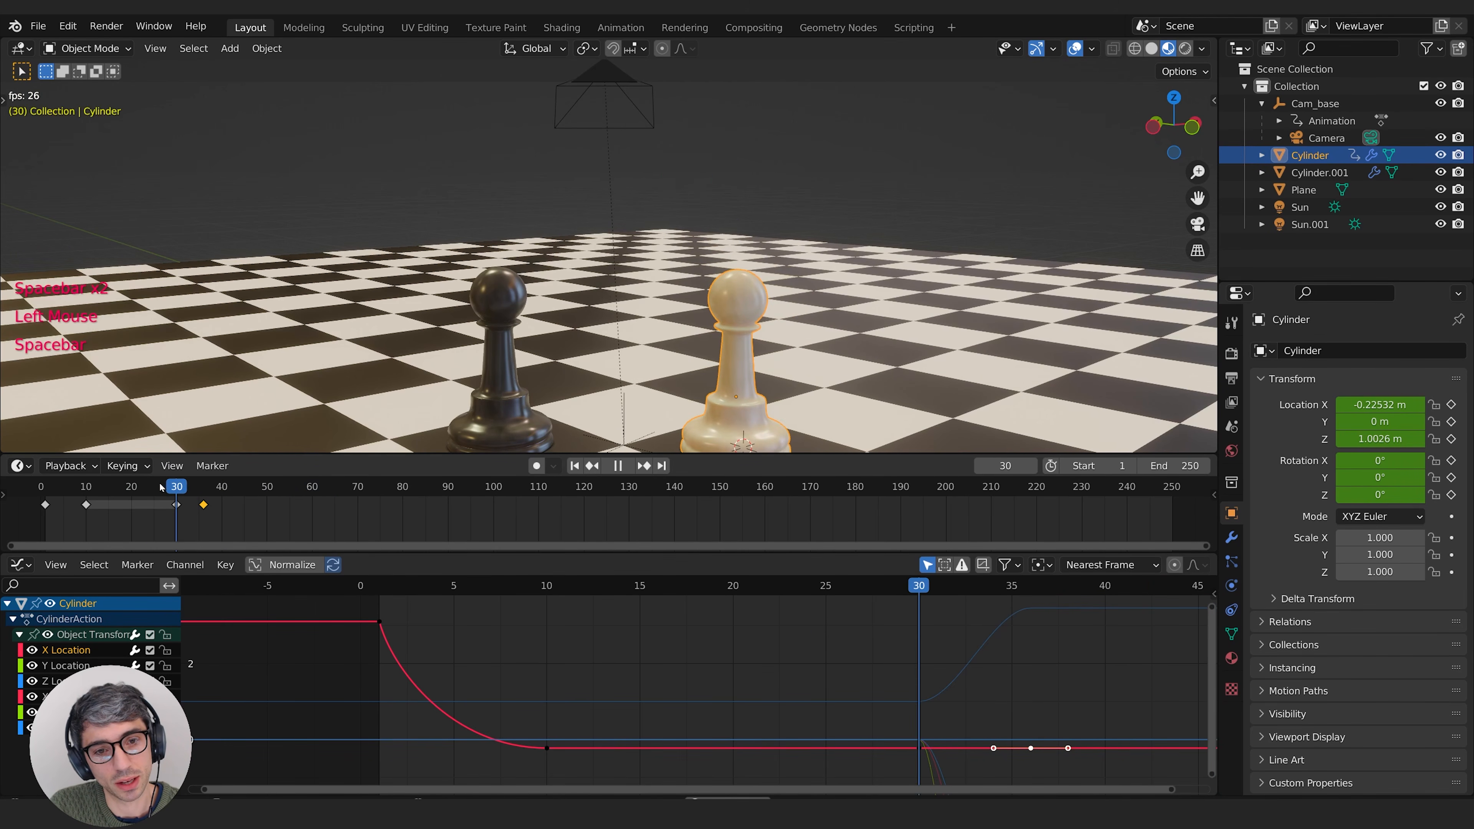
Step: Replay the pawn's lift and scrub through the frames around 30 to 36 while viewing the board from above
key("space")
middle_click_drag(587, 366, 587, 376)
middle_click_drag(587, 376, 589, 380)
left_click(136, 488)
key("space")
key("space")
middle_click_drag(638, 312, 690, 345)
left_click(183, 485)
left_click(181, 486)
left_click(203, 486)
left_click_drag(179, 488, 187, 537)
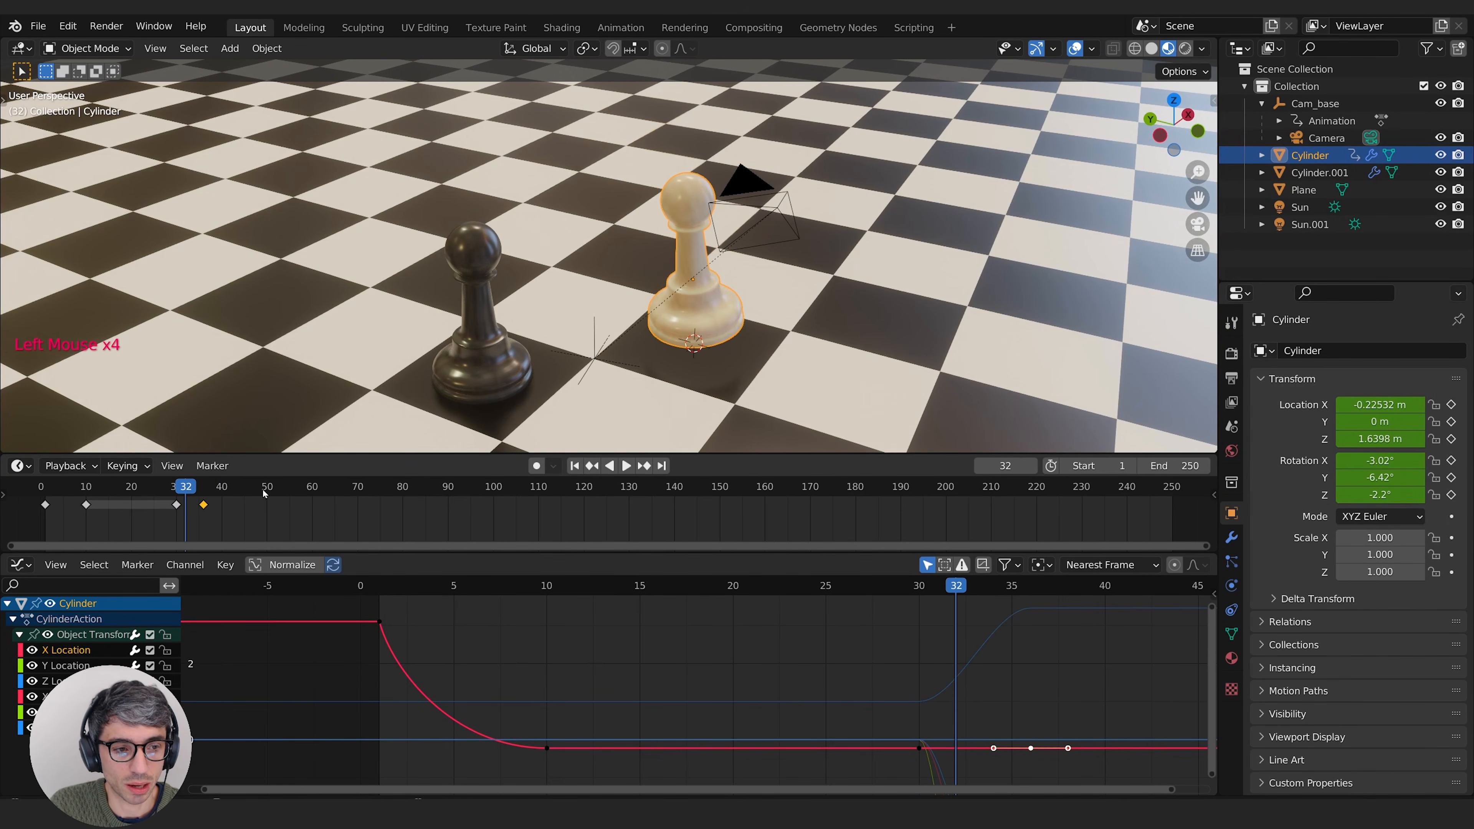
Step: Jump back and forth between the white pawn's keyframes at frames 30 and 36 to compare both poses
key("Up")
key("Down")
key("Up")
key("Down")
key("Up")
key("Down")
key("Up")
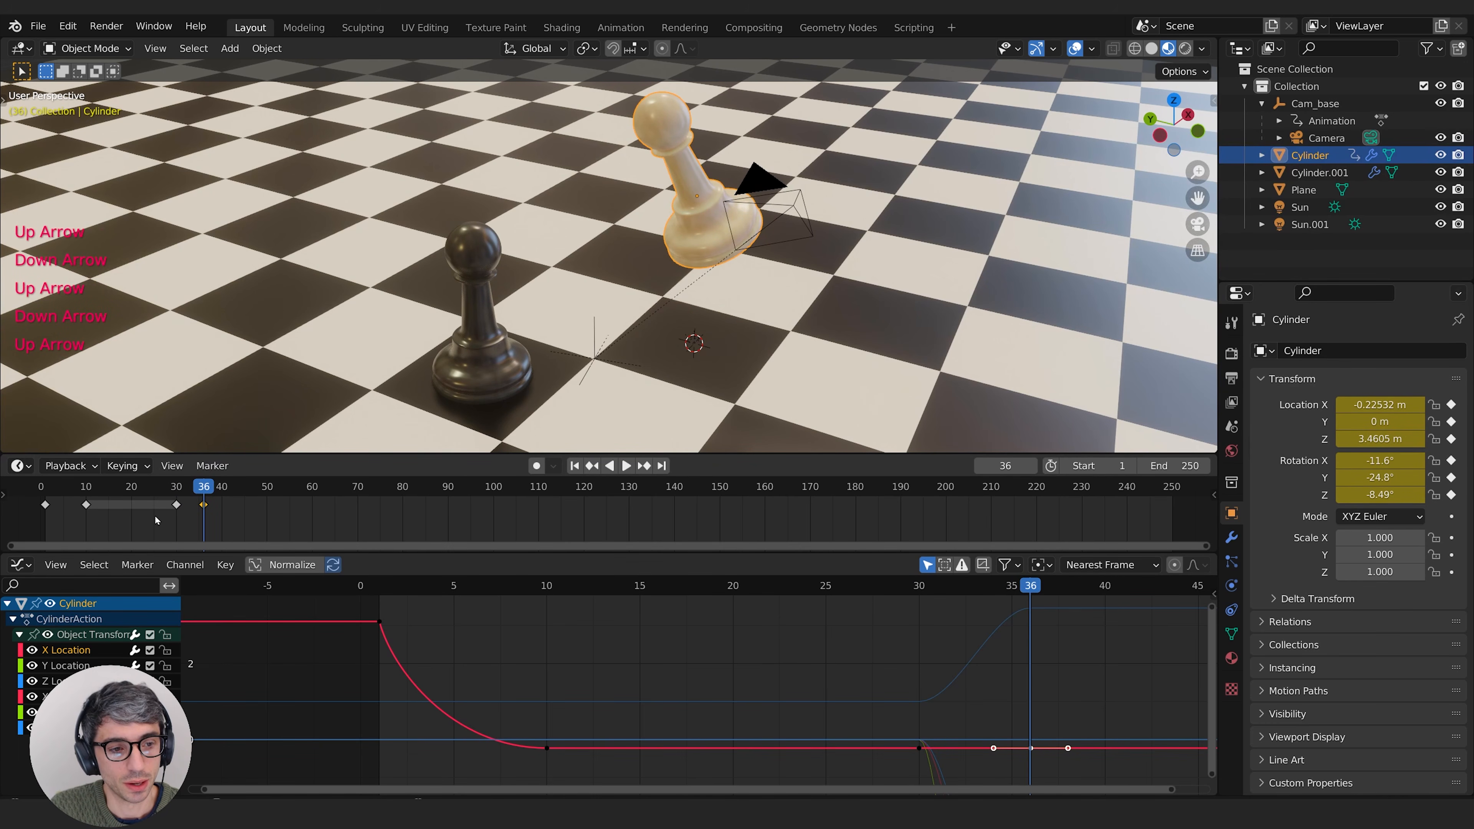
key("Down")
key("Up")
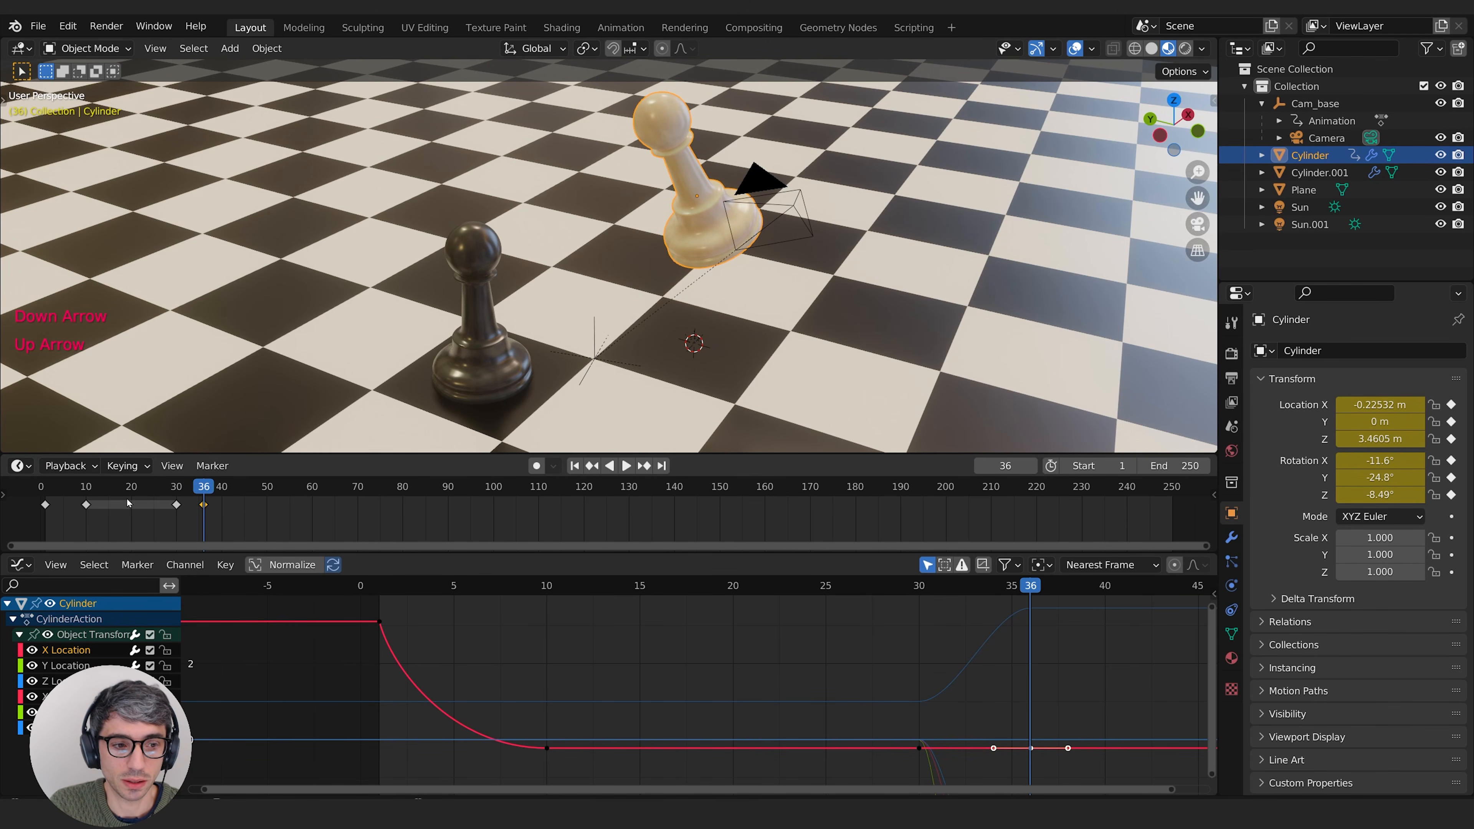
Step: At frame 36, move the white pawn to about -1.5 m X, 1.42 m Y and 3.45 m Z, and keyframe its location
middle_click_drag(747, 153, 805, 240)
key("g")
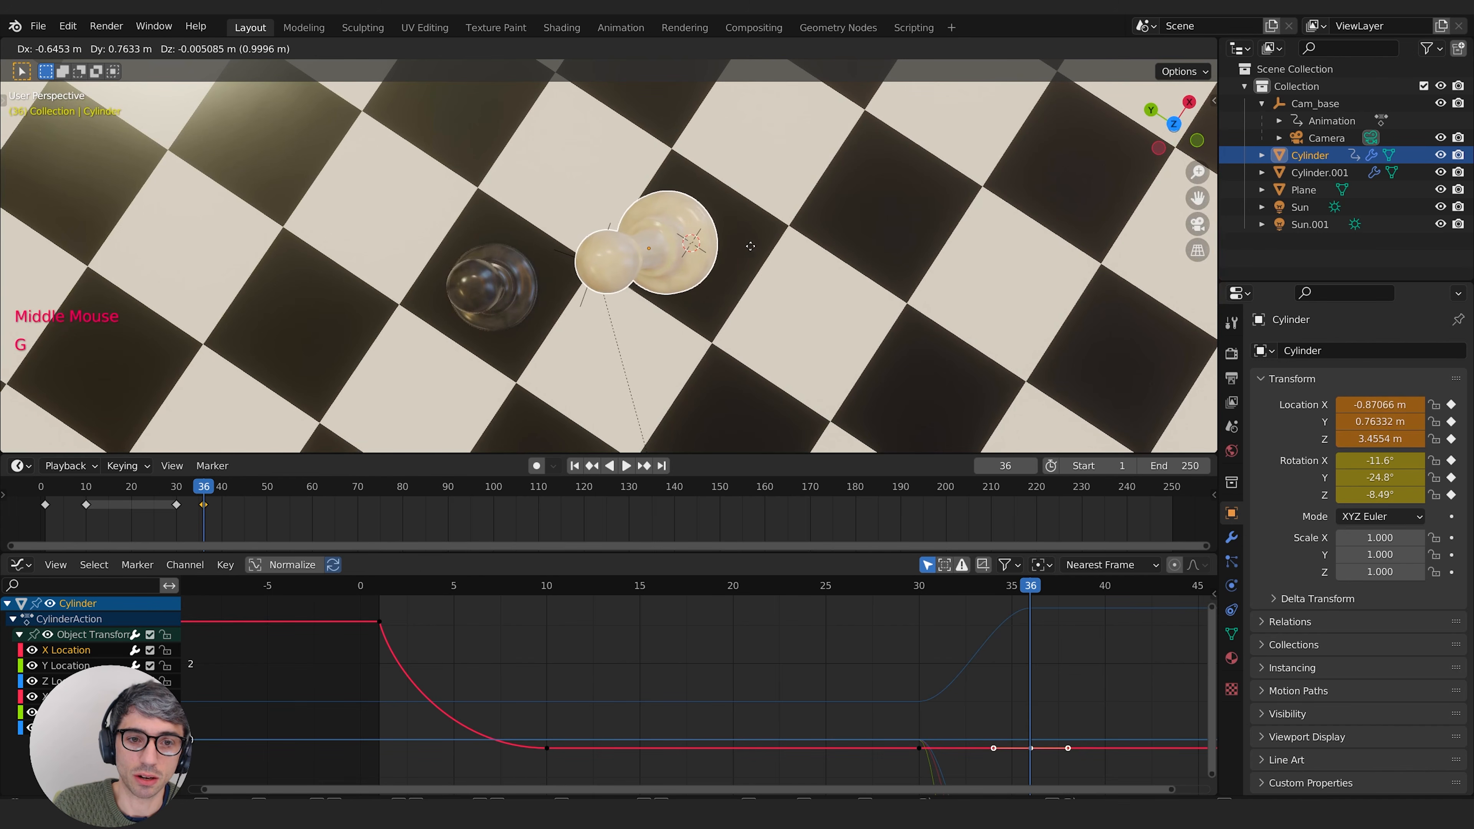
left_click(694, 240)
middle_click_drag(694, 241, 777, 181)
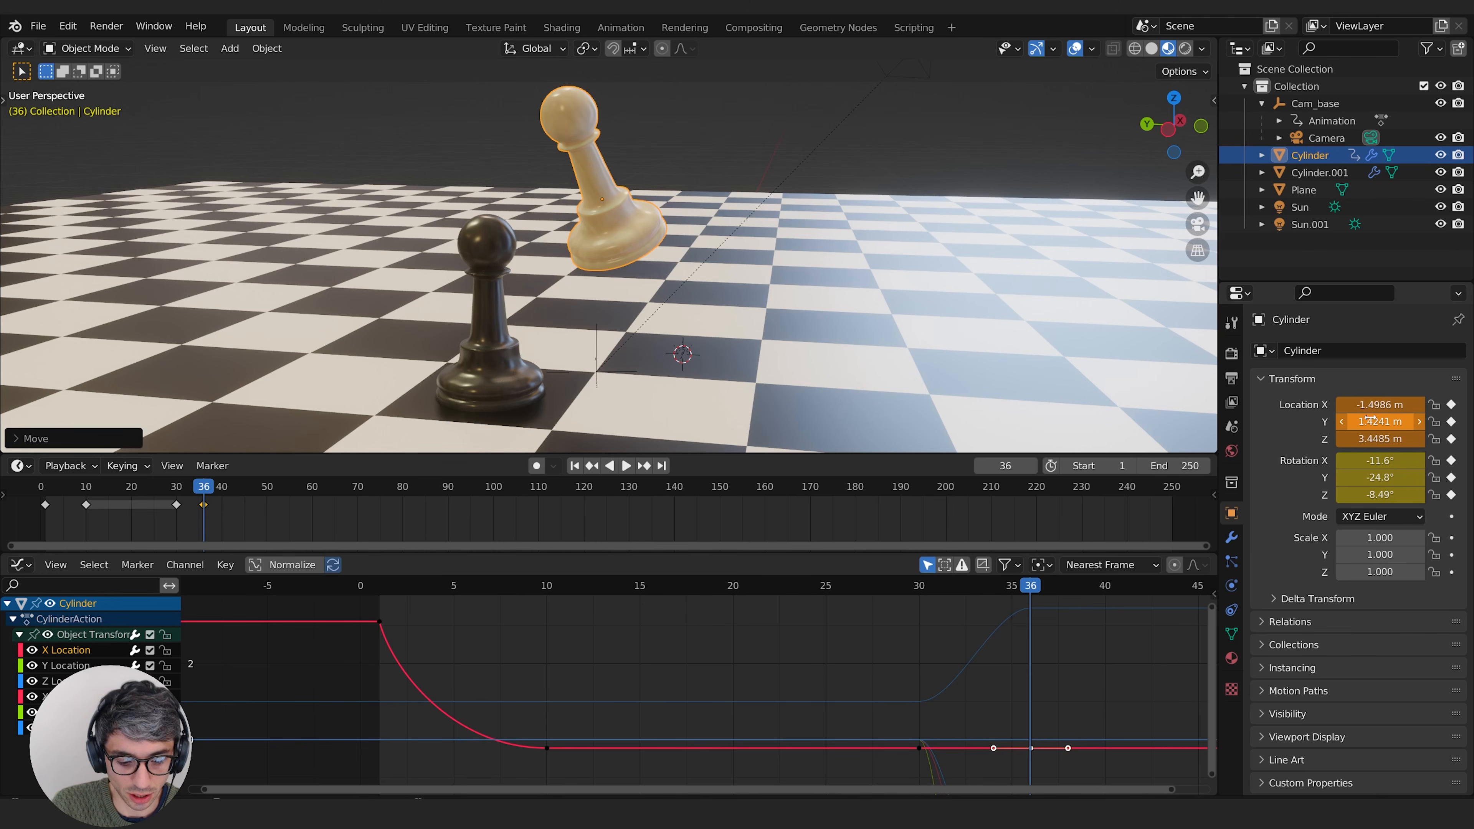
key("i")
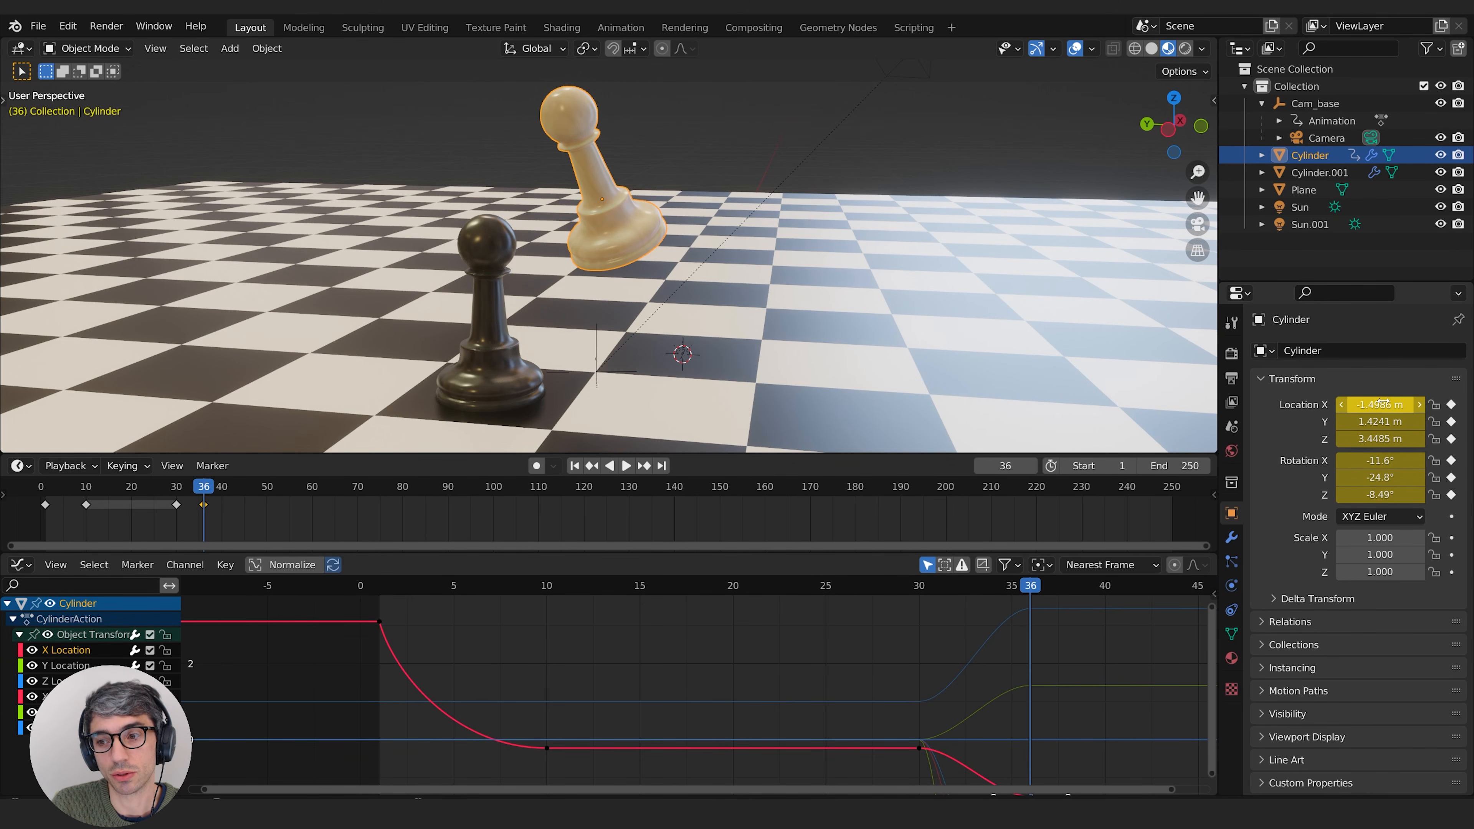
Step: Play back the pawn's revised motion and check it through the camera view up to frame 36
left_click_drag(205, 487, 168, 500)
key("space")
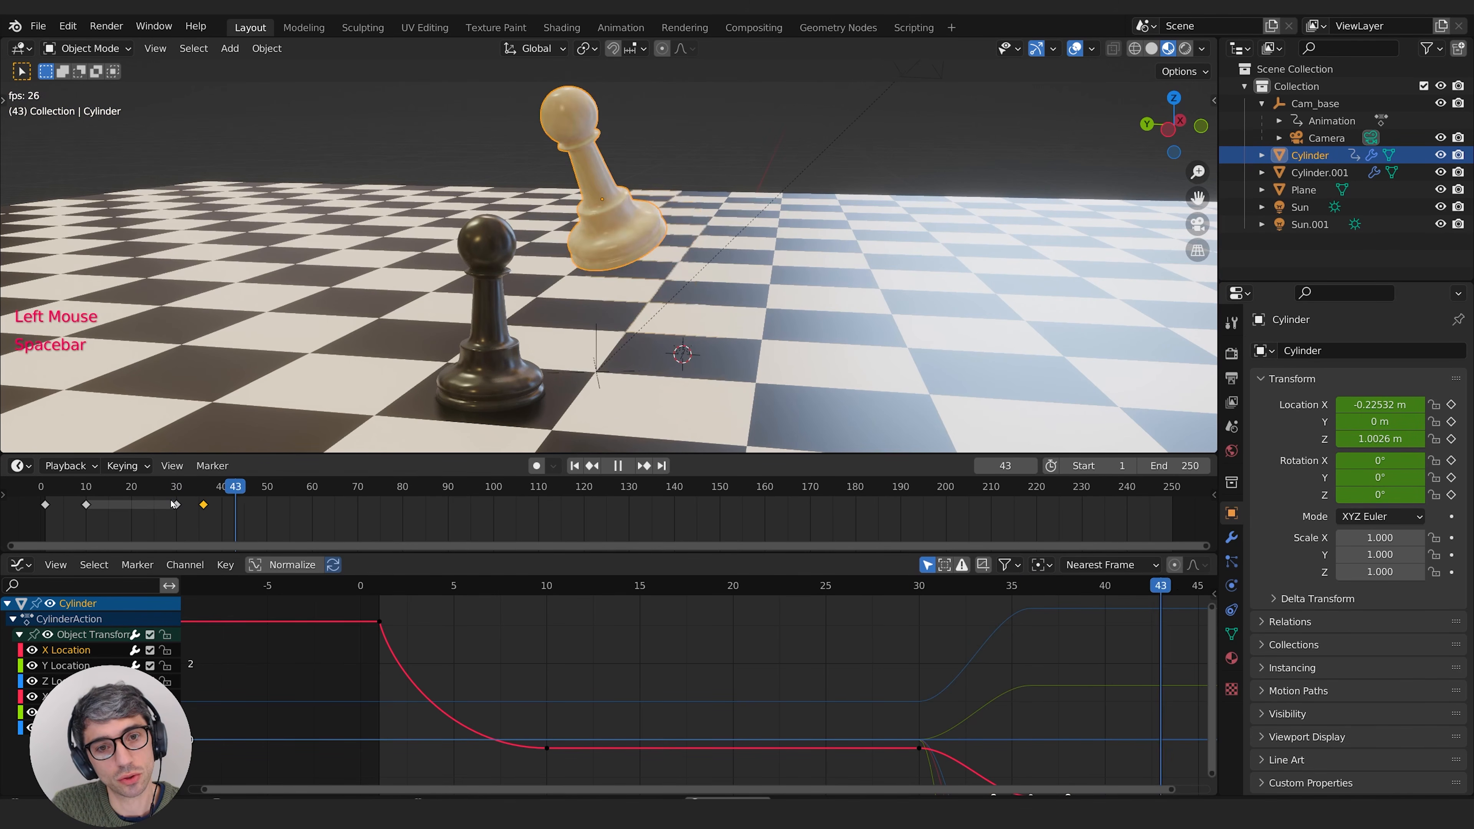
key("space")
middle_click_drag(171, 503, 130, 503)
middle_click_drag(464, 398, 652, 353)
key("KP_0")
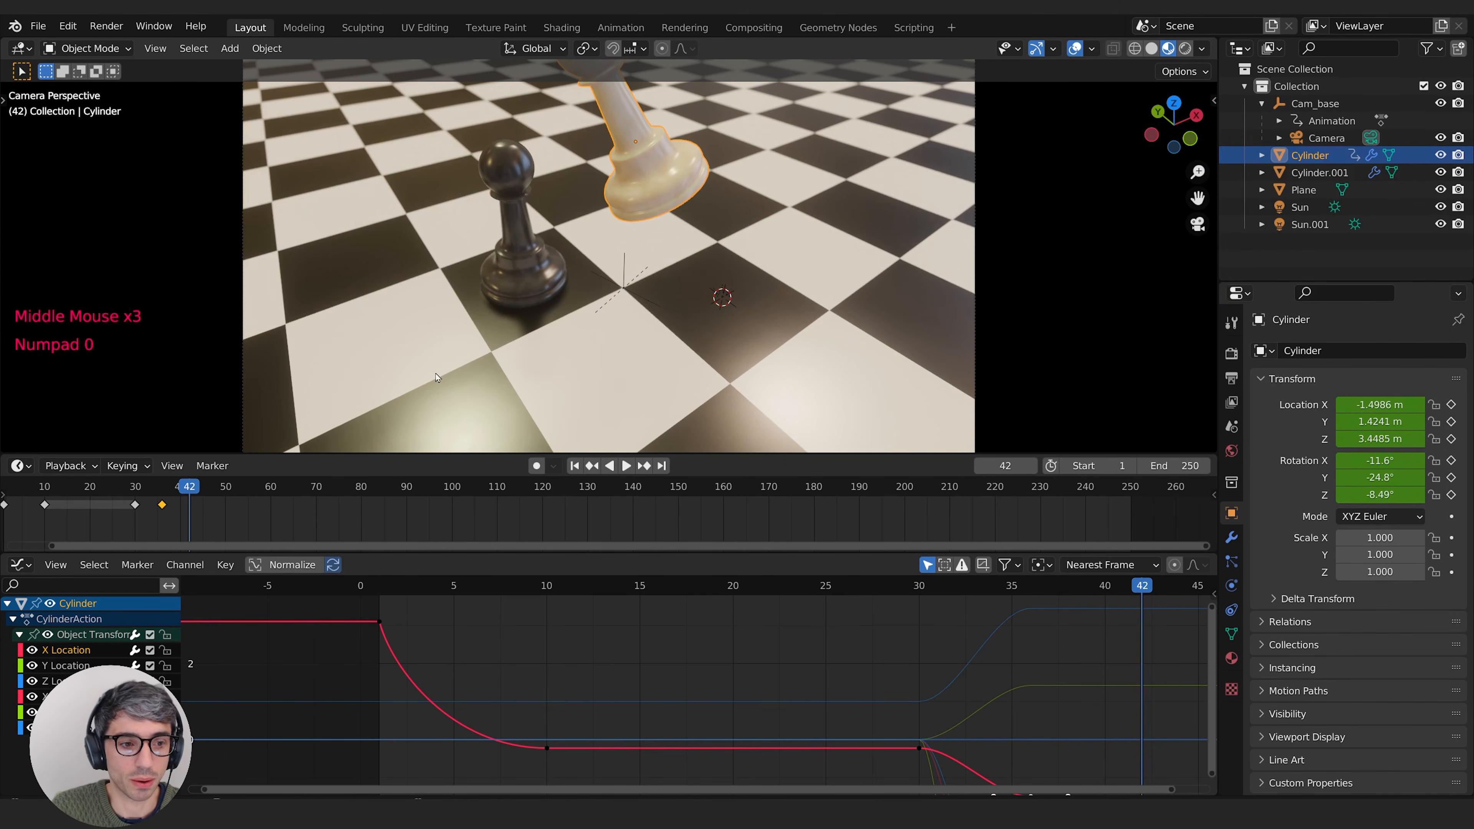
left_click_drag(119, 486, 162, 501)
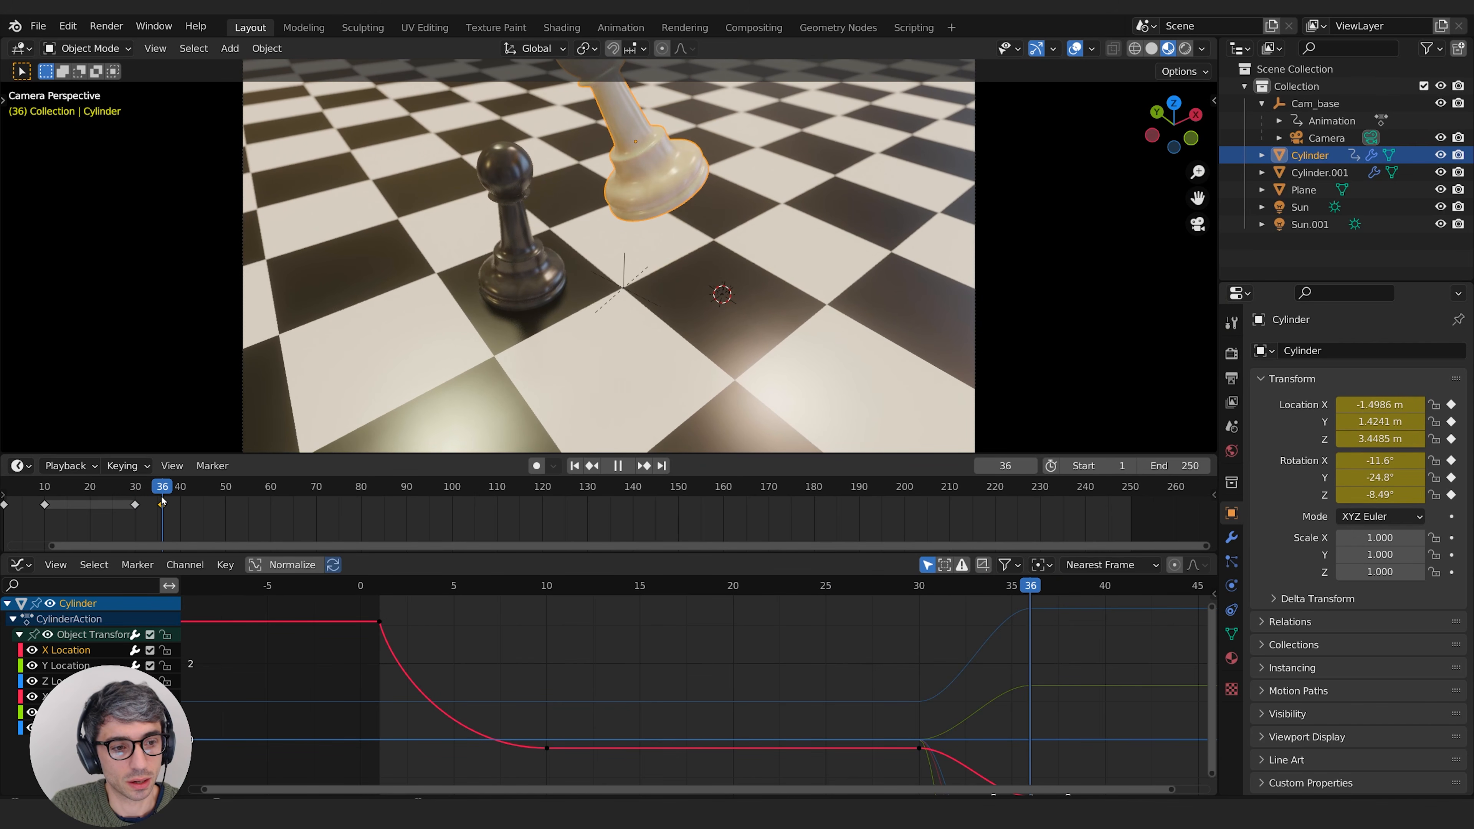
Step: Select the camera and insert location and rotation keyframes for it at frame 1
left_click(1433, 137)
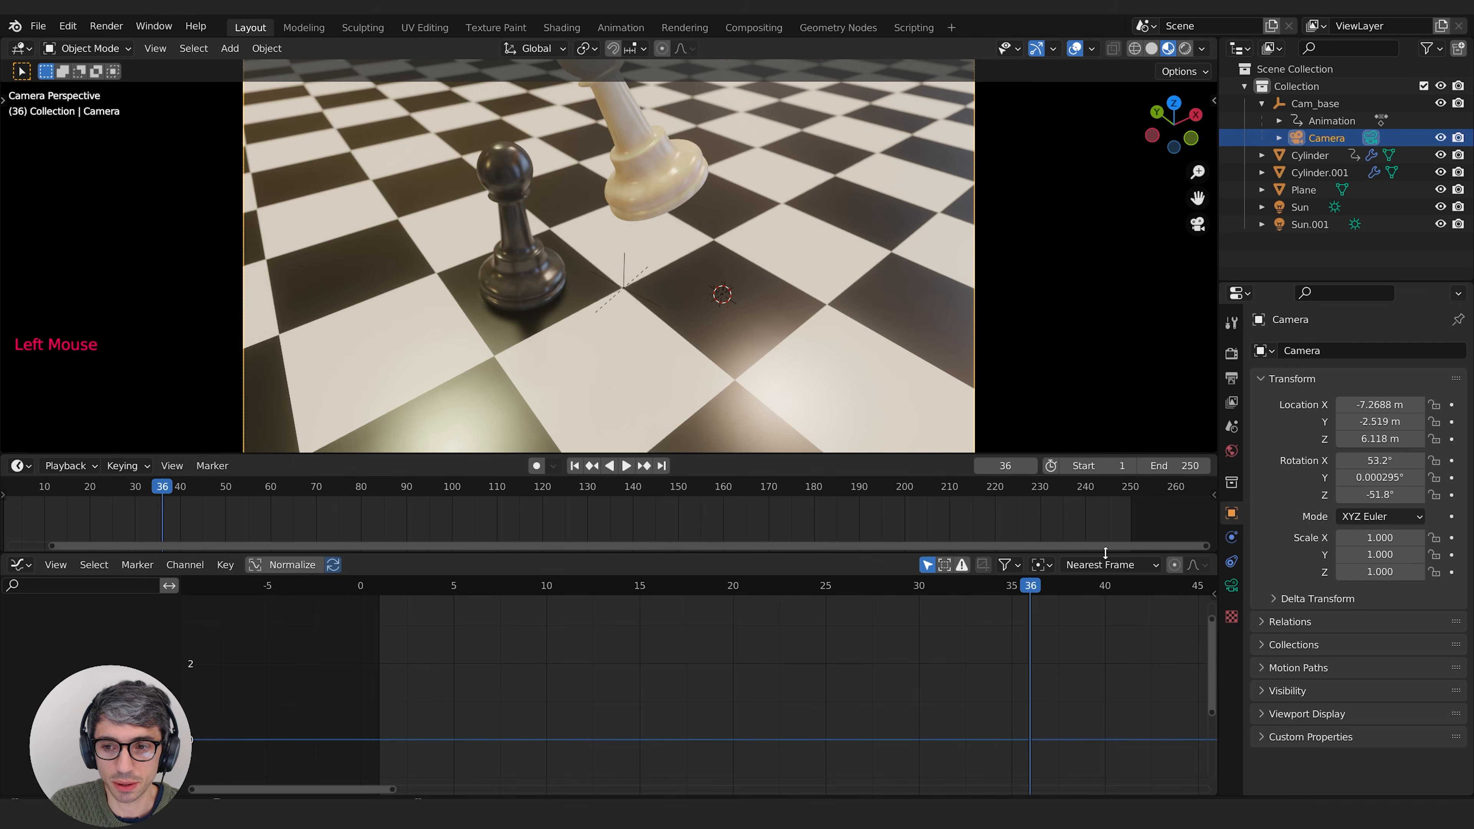
left_click(574, 467)
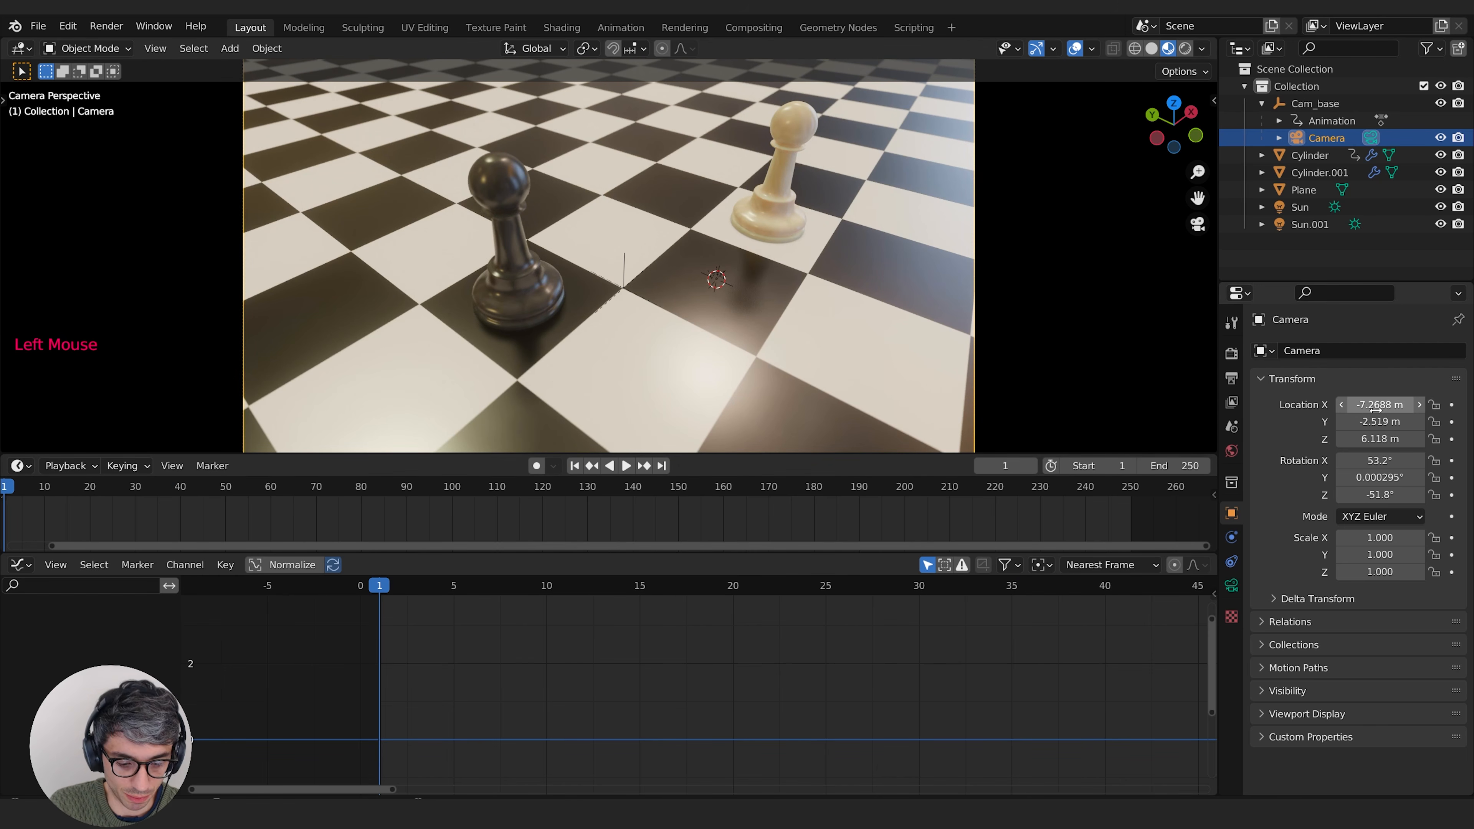
key("i")
key("i")
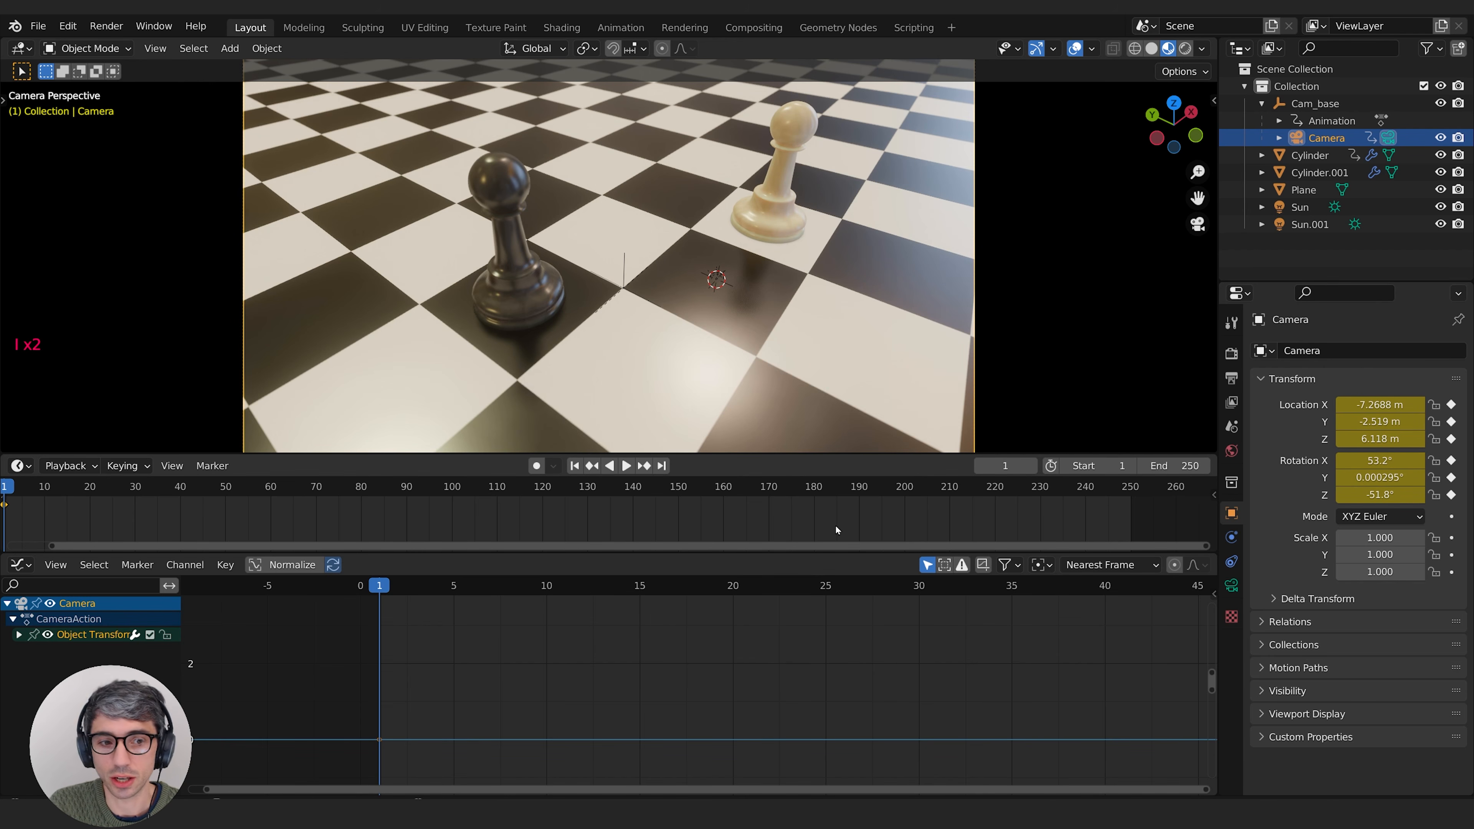
Step: Insert holding location and rotation keyframes for the camera at frame 32
left_click_drag(7, 491, 149, 495)
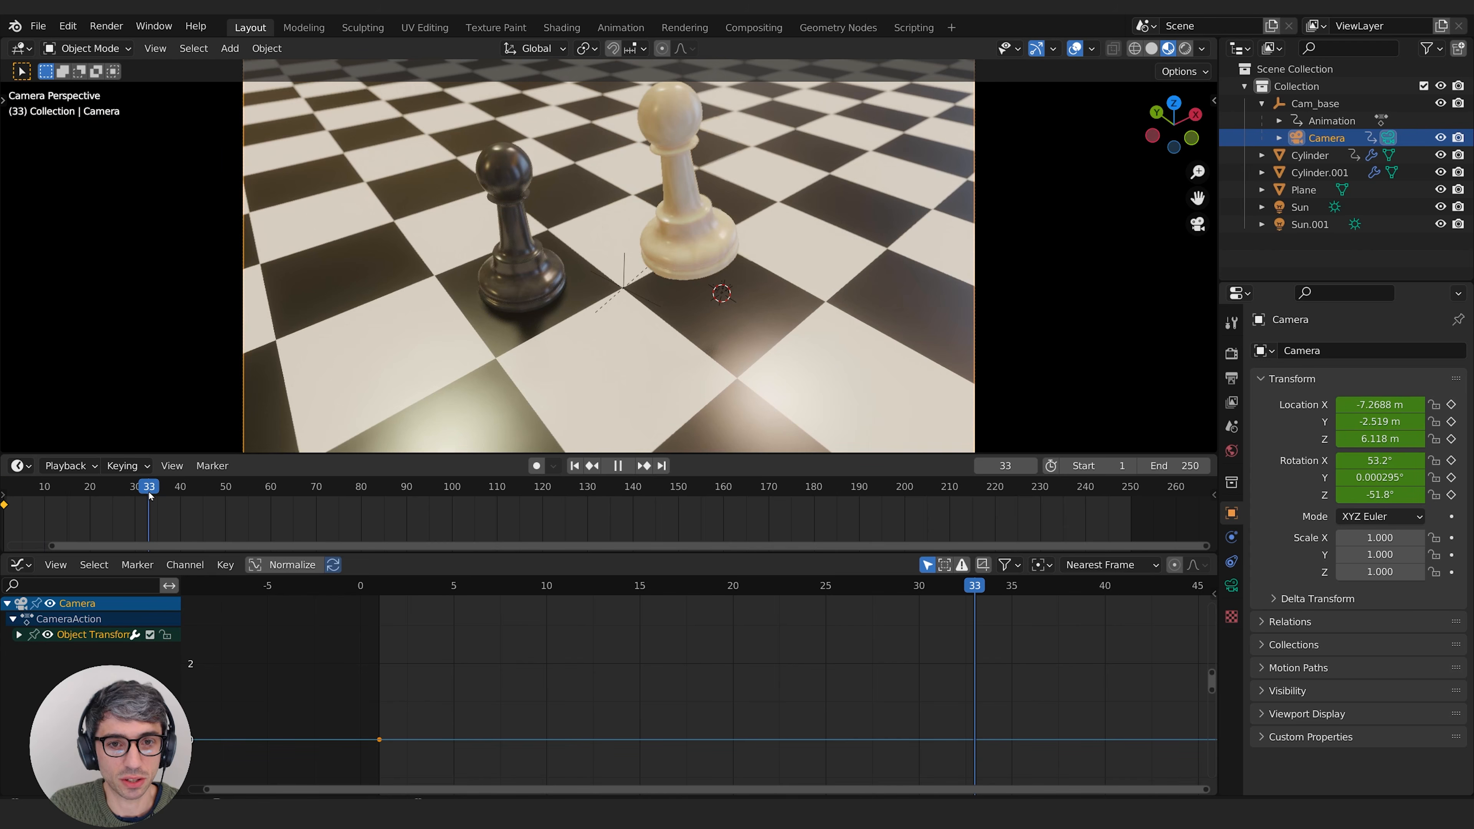
left_click(144, 511)
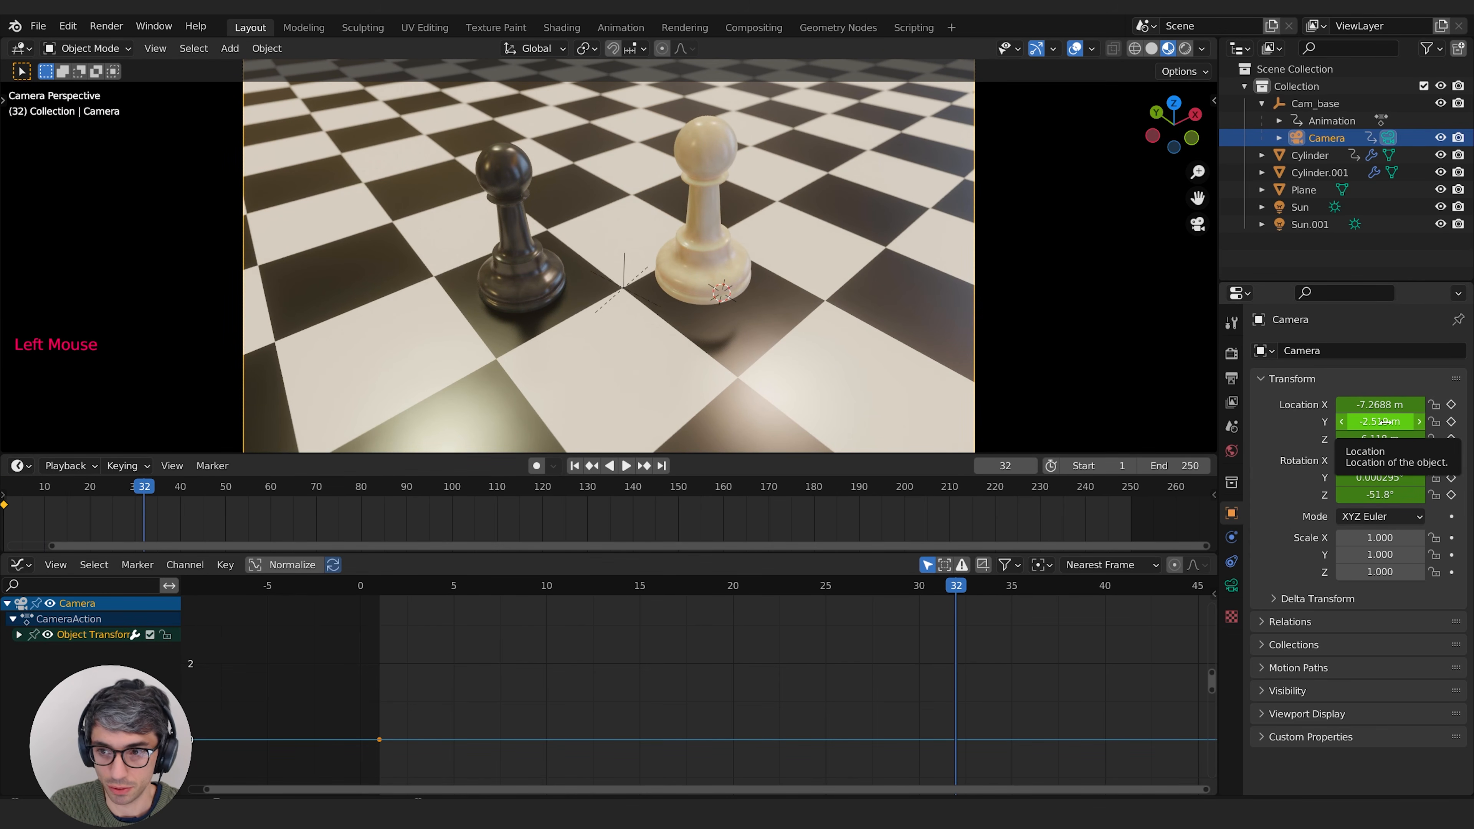
key("i")
key("i")
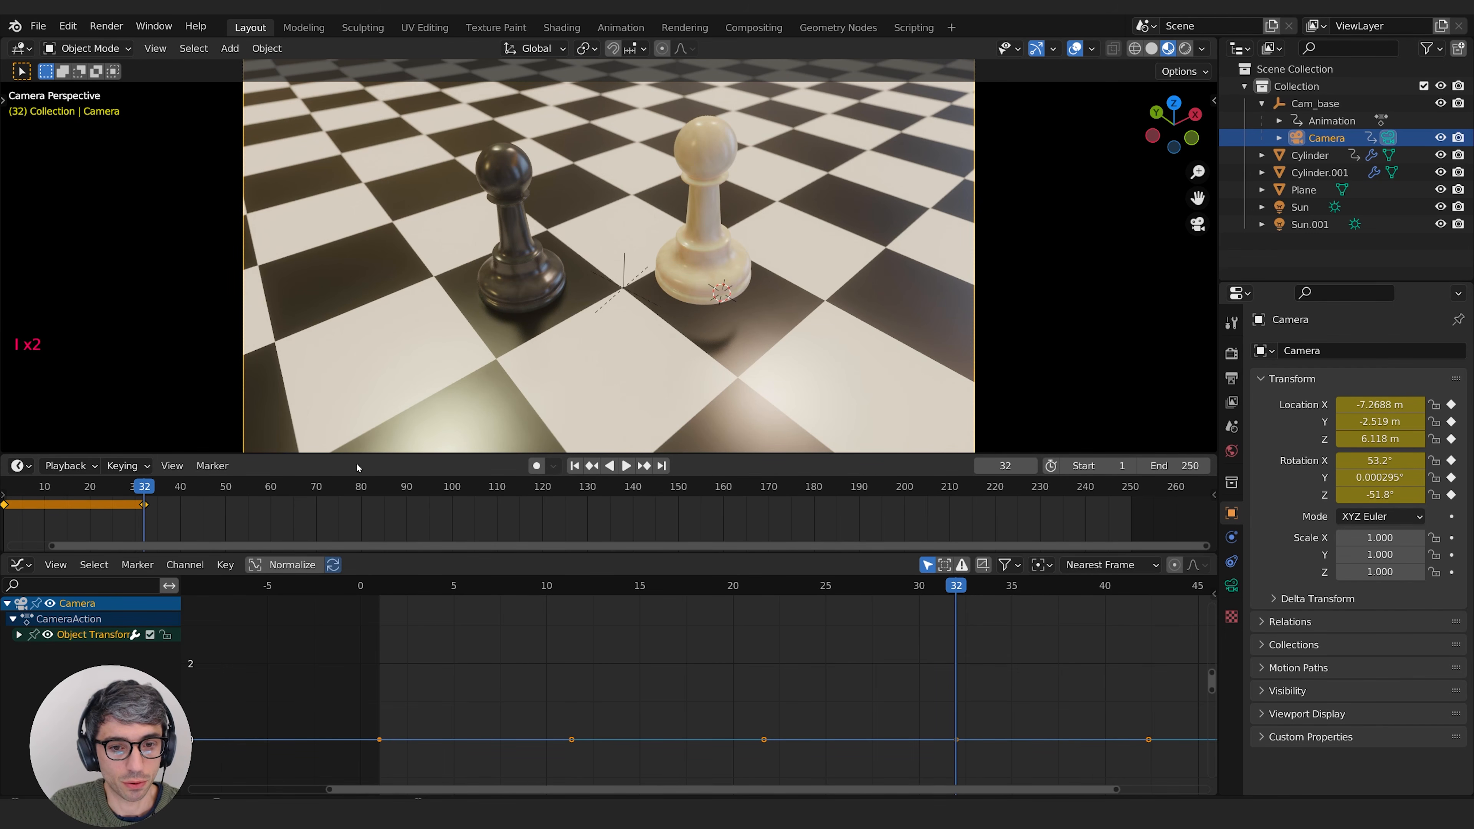
Step: At frame 37, set the camera's X rotation to about 64.8°, keyframe its rotation and scrub through the tilt
key("Right")
key("Right")
key("Right")
key("Right")
key("Right")
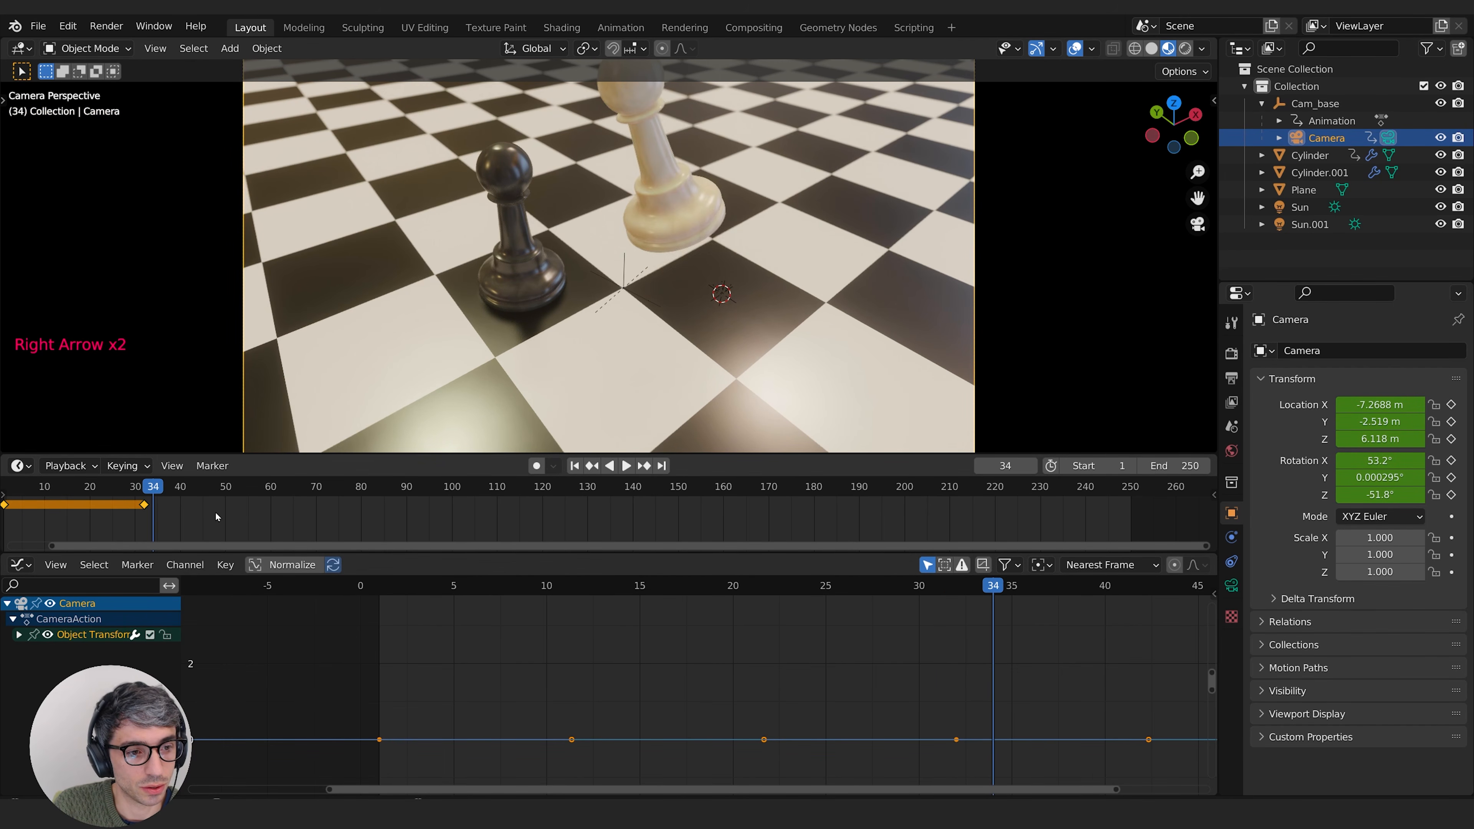
left_click_drag(1379, 460, 1419, 460)
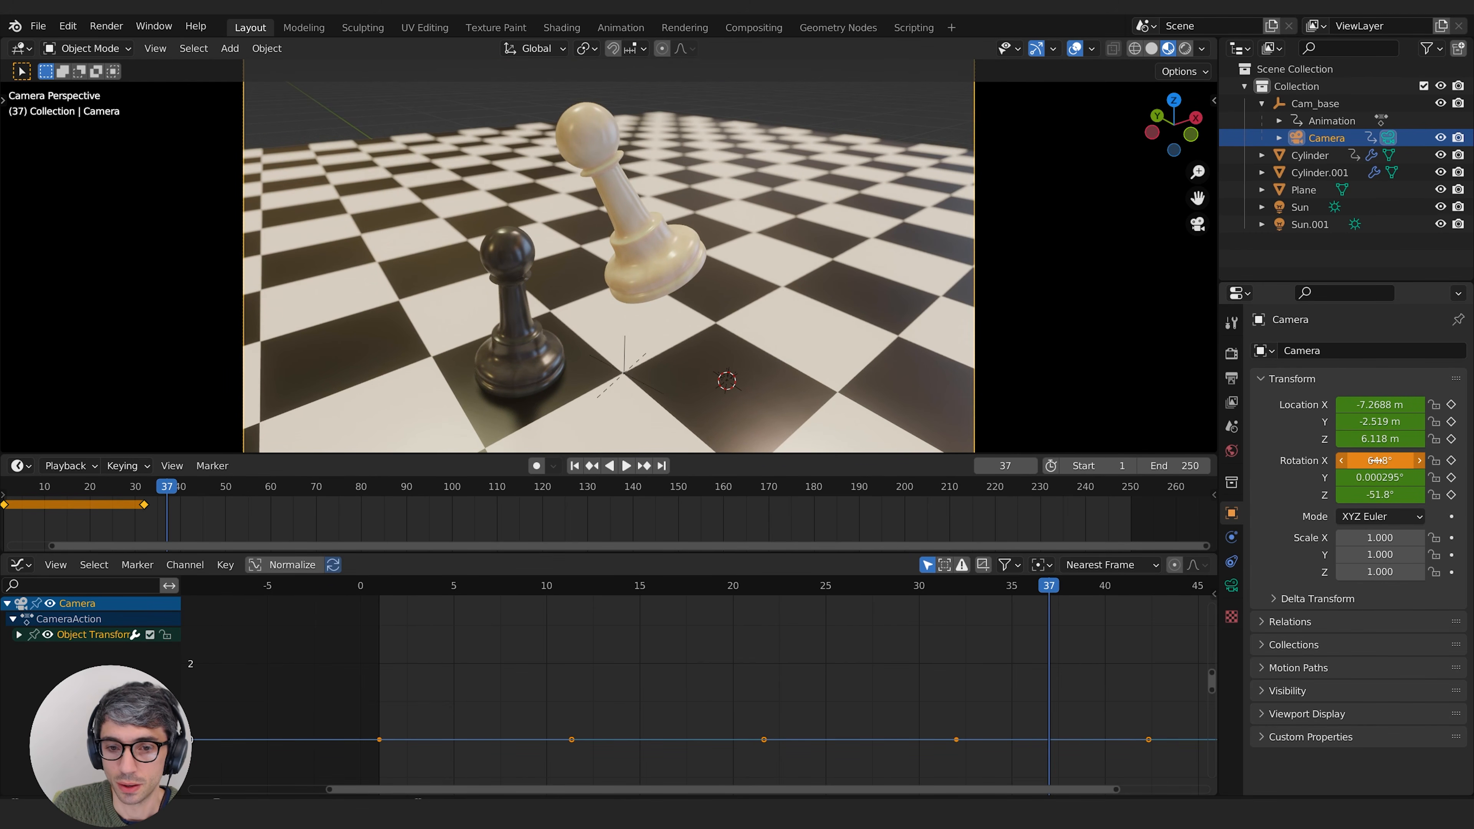
key("i")
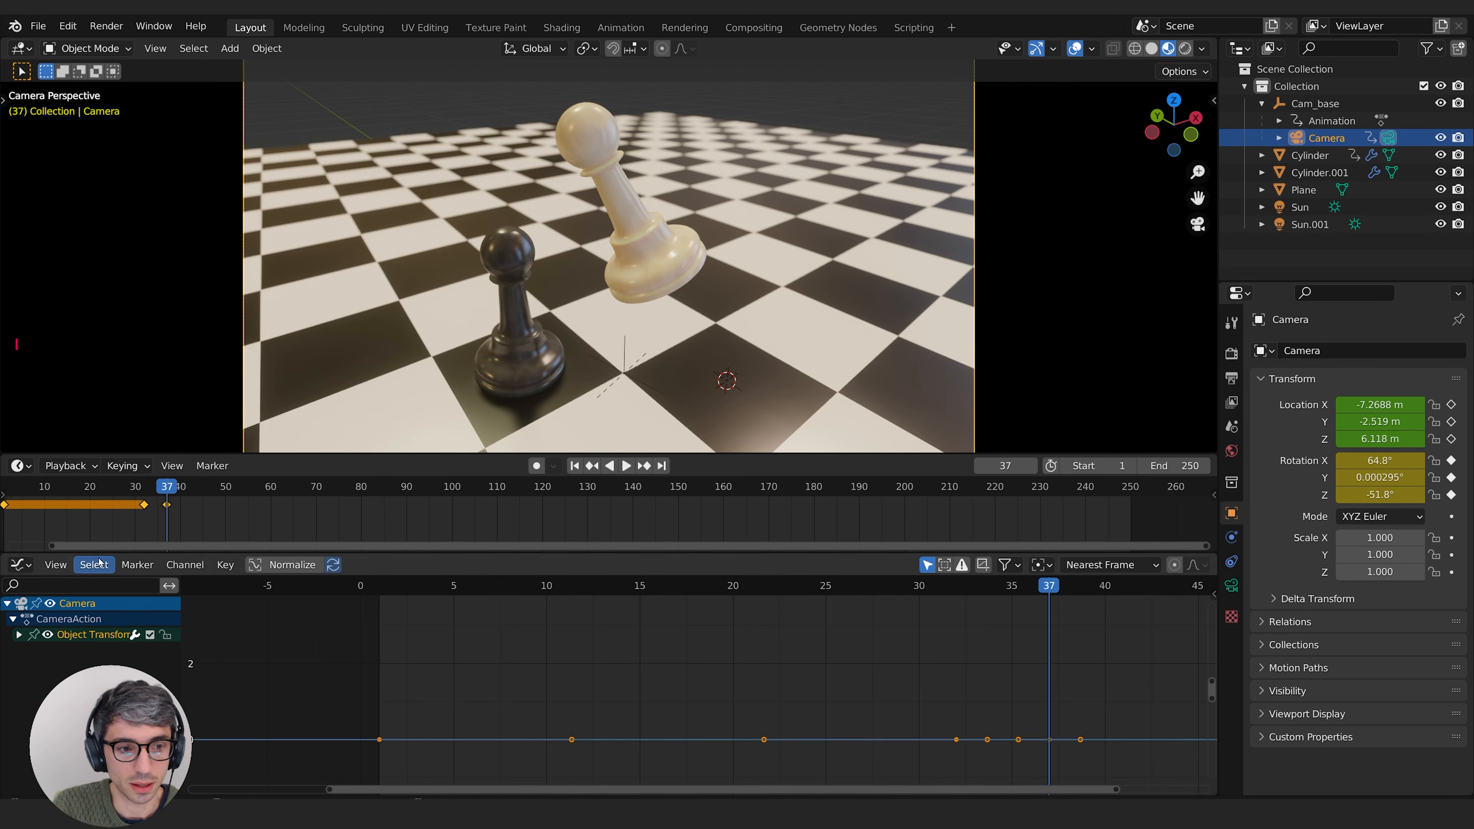
left_click(154, 493)
mouse_move(154, 493)
left_mouse_down()
mouse_move(177, 488)
mouse_move(167, 497)
left_mouse_up()
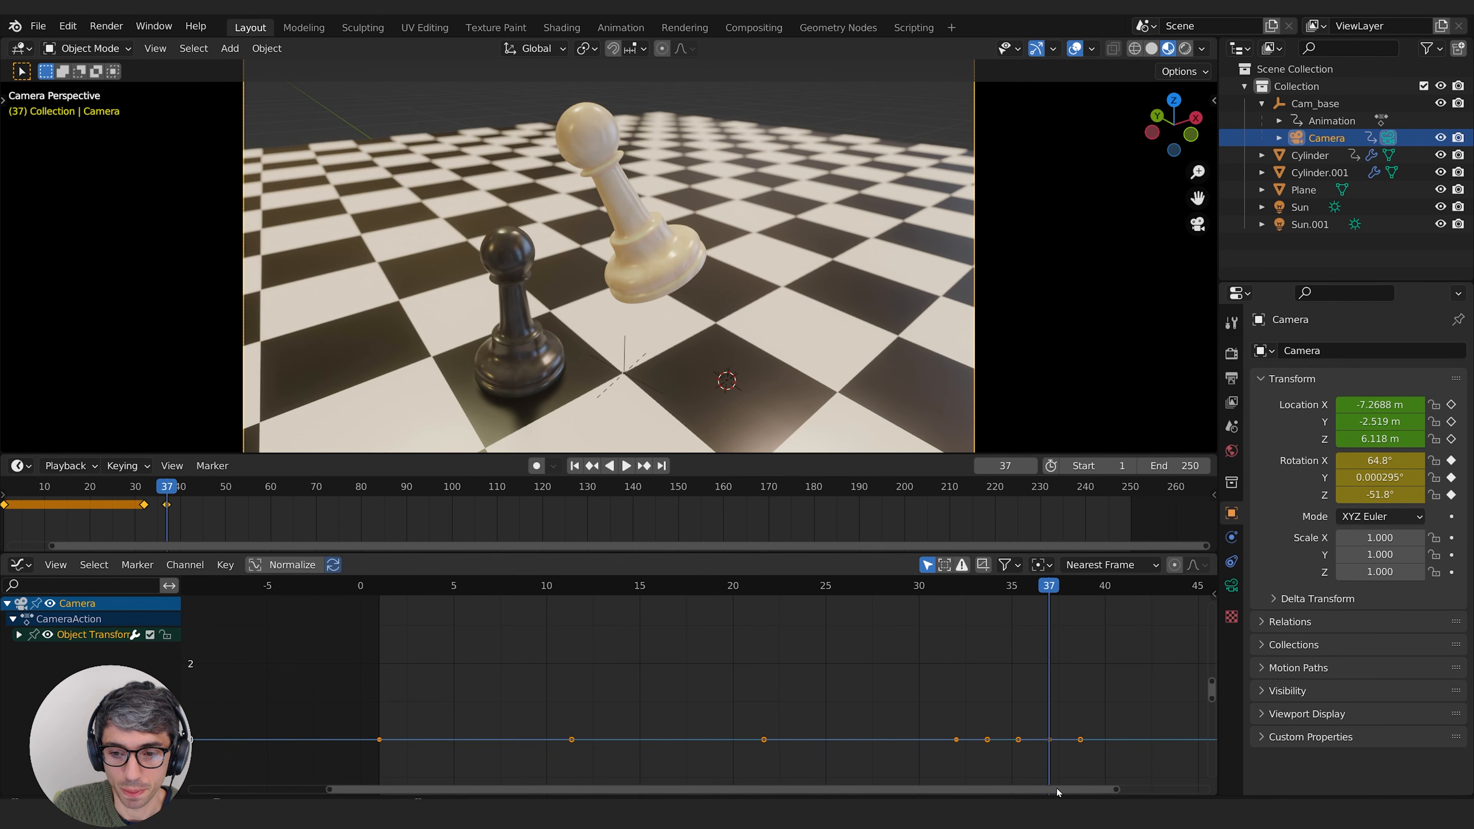
Step: Select Cam_base and insert a keyframe on its Z rotation curve at frame 37
left_click(1315, 103)
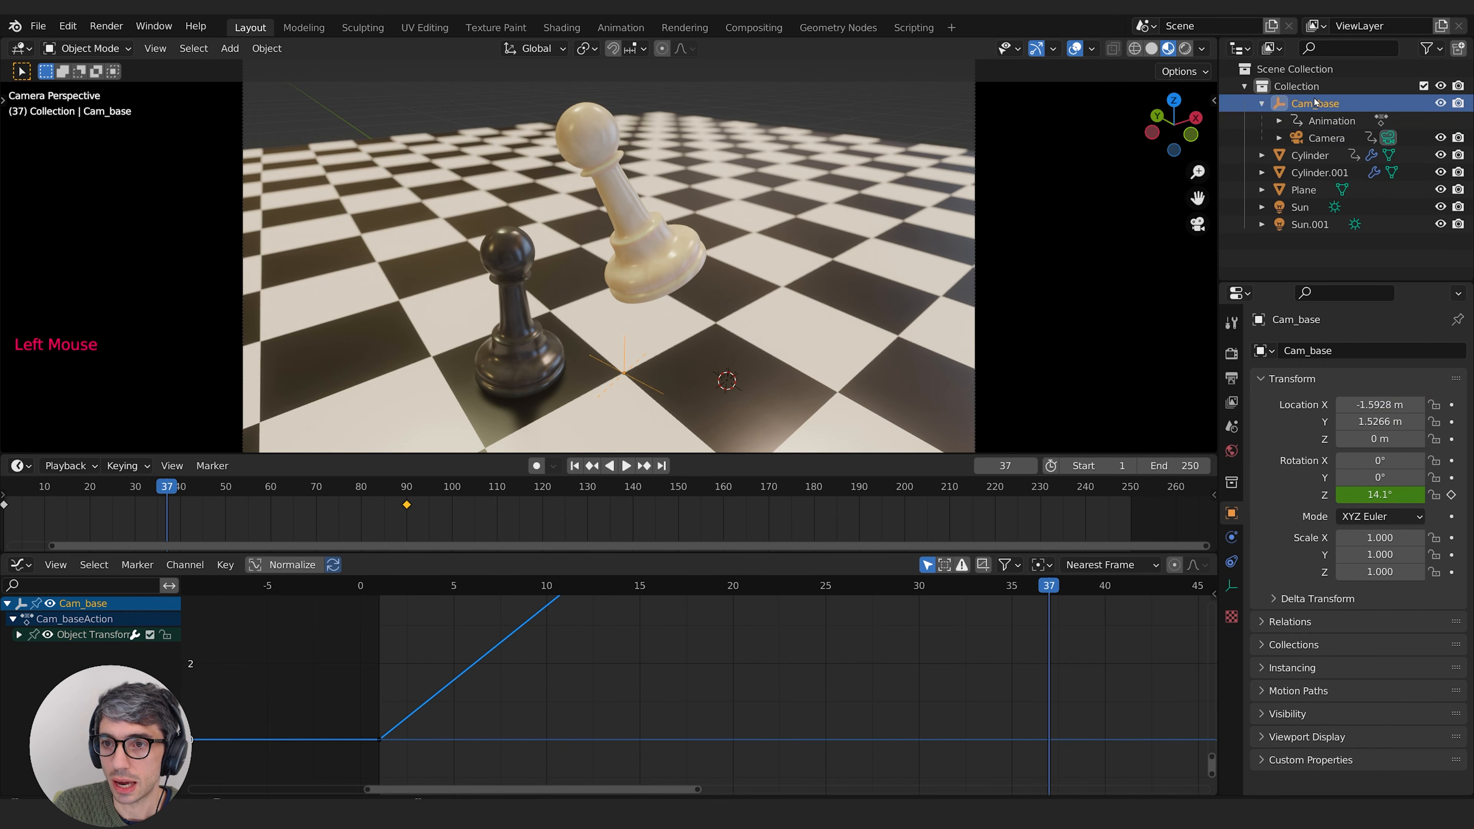
middle_click_drag(935, 755, 796, 748)
scroll(847, 690, "down", 2)
middle_click_drag(847, 690, 800, 718)
scroll(813, 682, "down", 3)
middle_click_drag(847, 642, 920, 610)
scroll(789, 678, "down", 1)
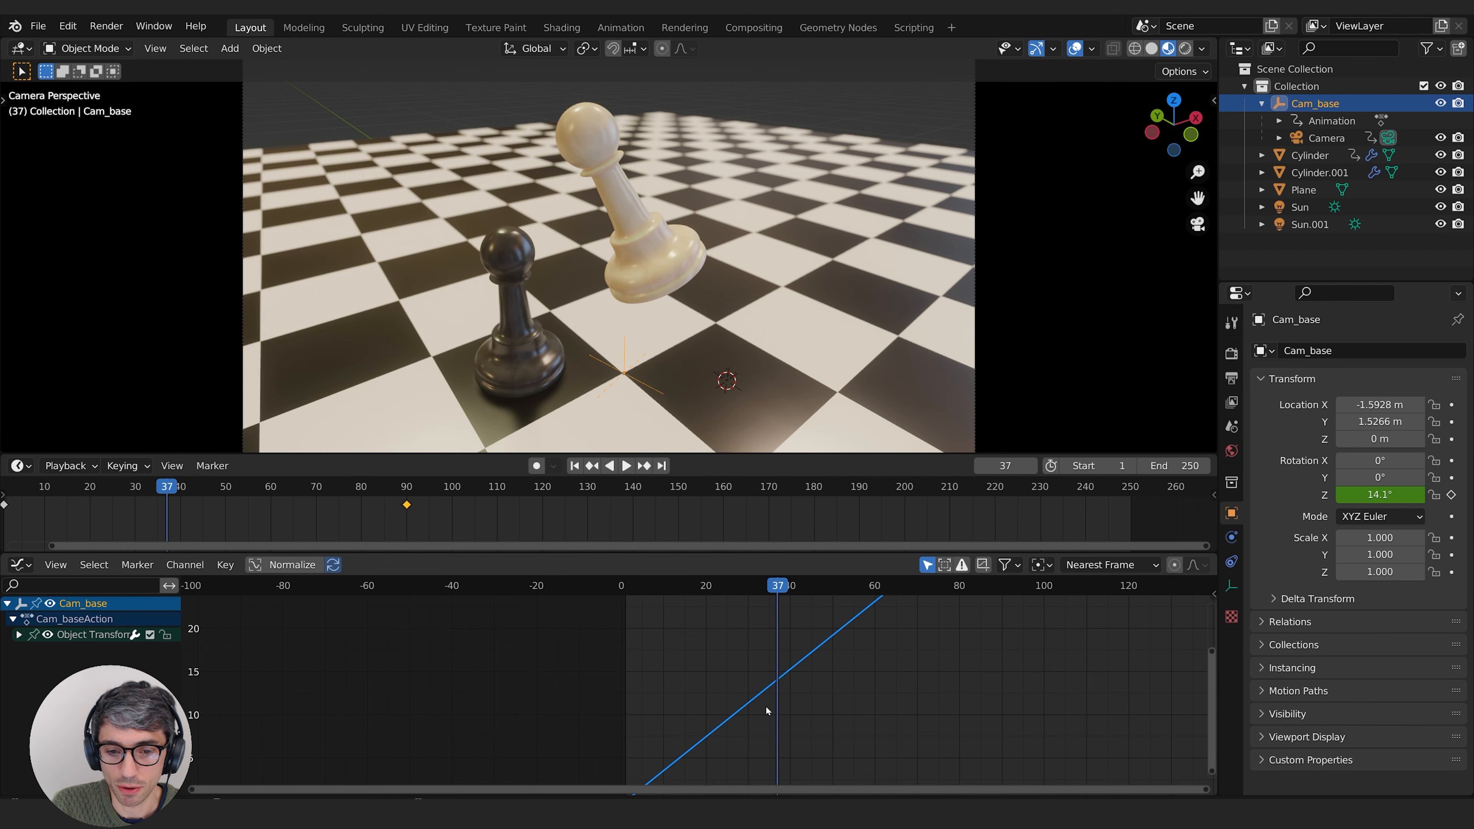
right_click(778, 683)
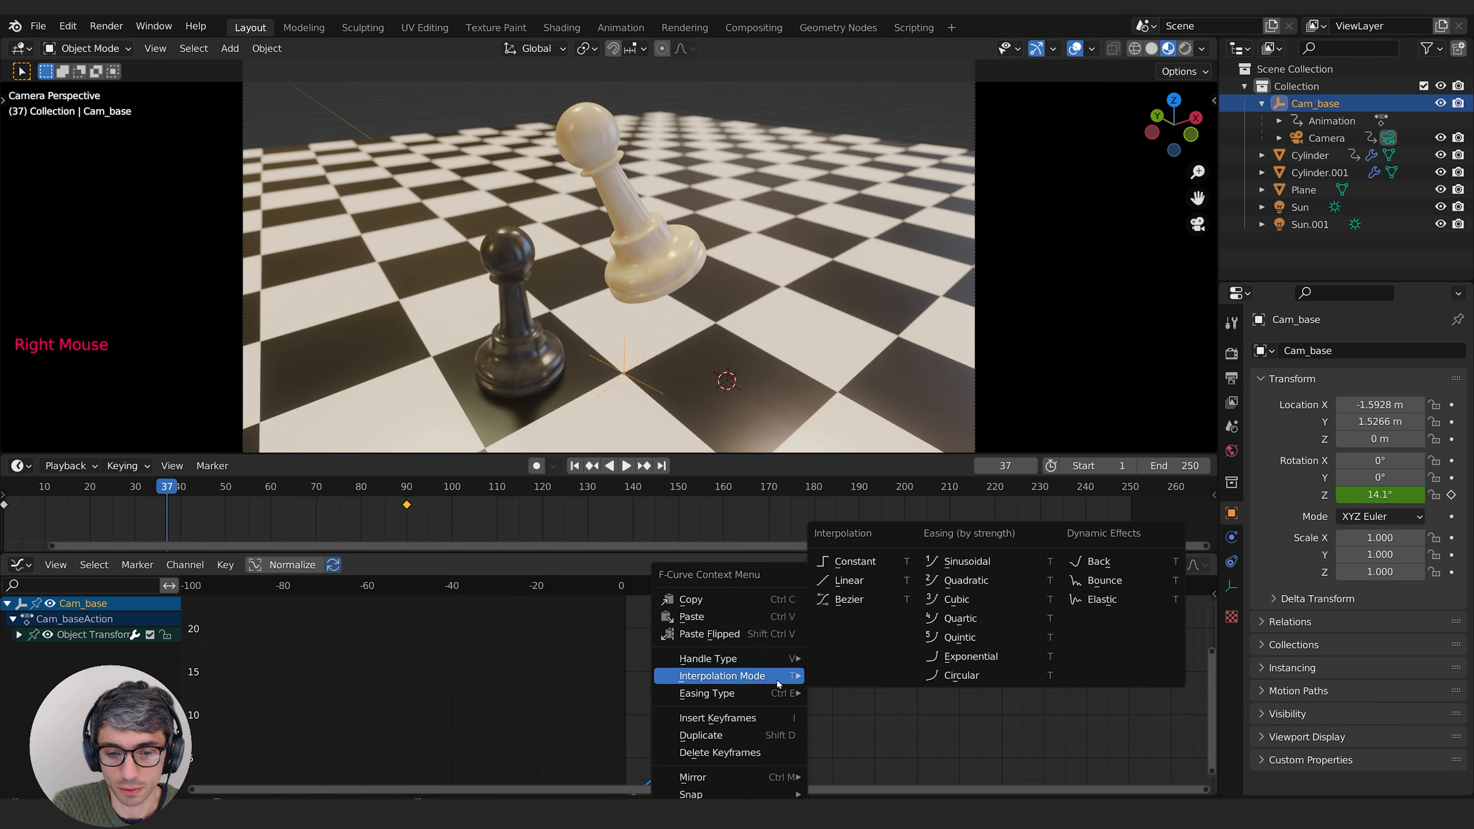
left_click(754, 717)
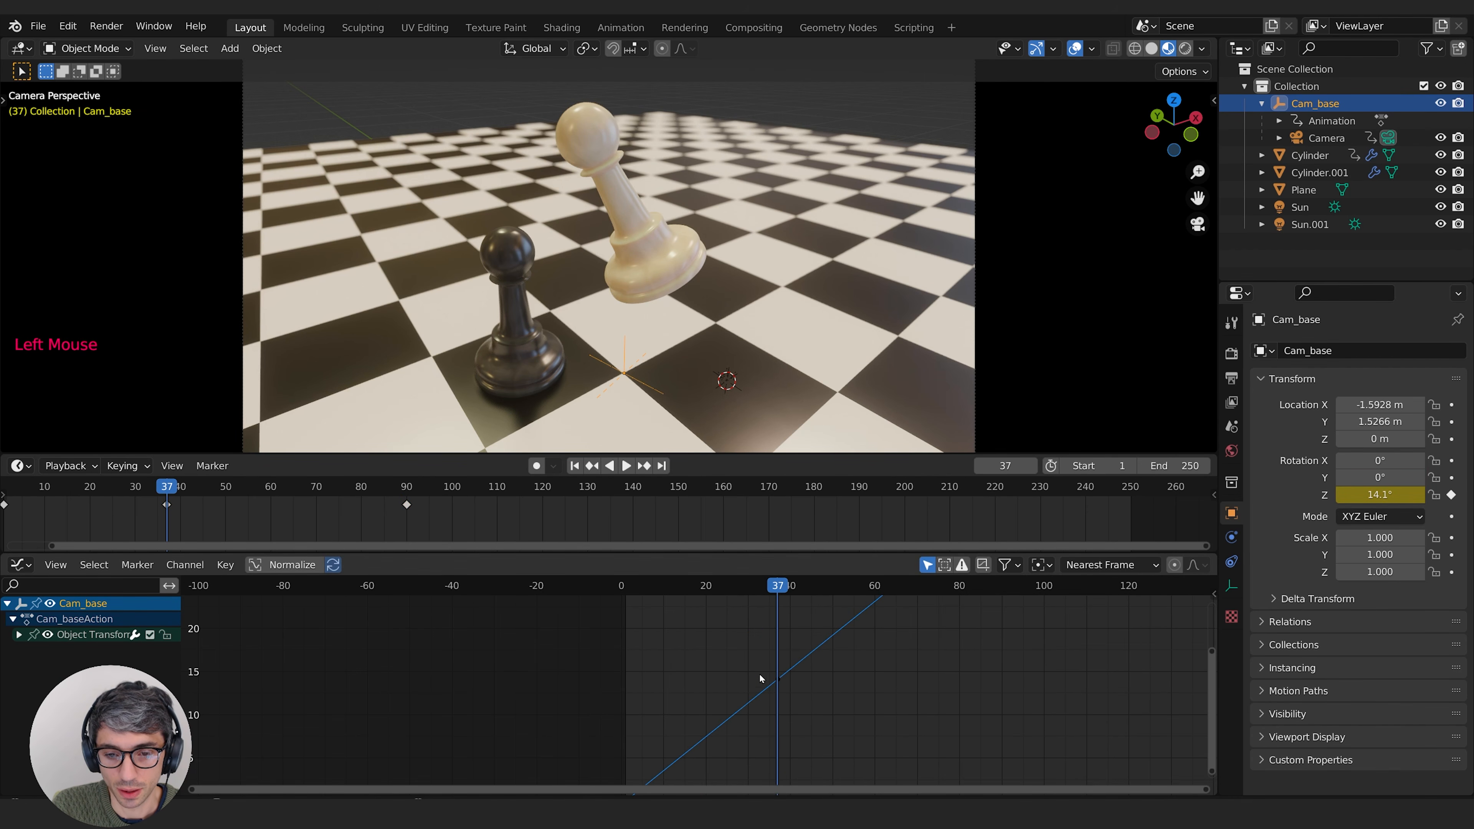
Step: Examine the camera base's Z rotation curve around frame 37 and its final keyframe
left_click(778, 680)
middle_click_drag(782, 679, 784, 711)
scroll(842, 675, "down", 2)
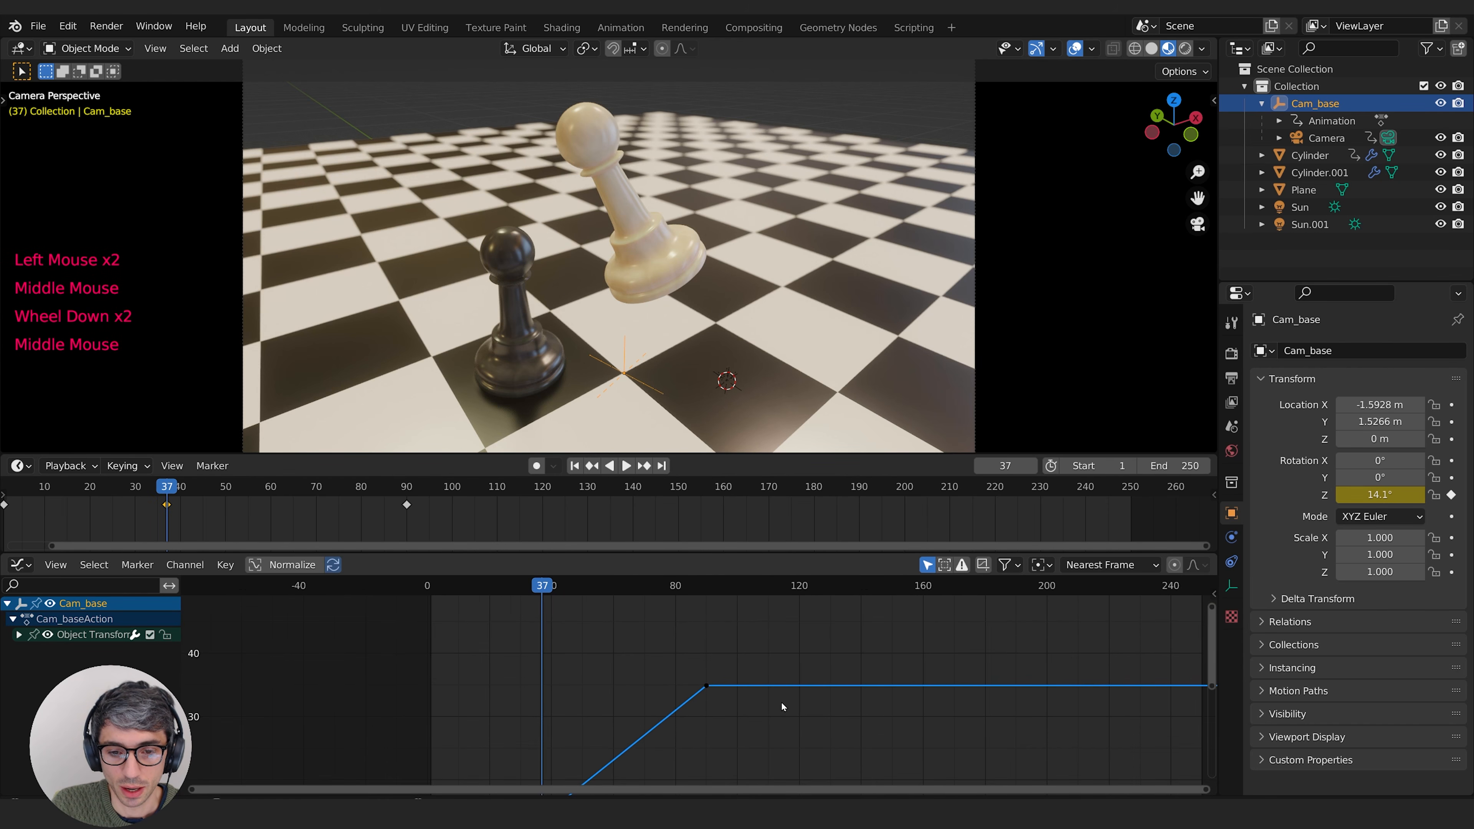
scroll(753, 721, "down", 2)
scroll(742, 720, "down", 1)
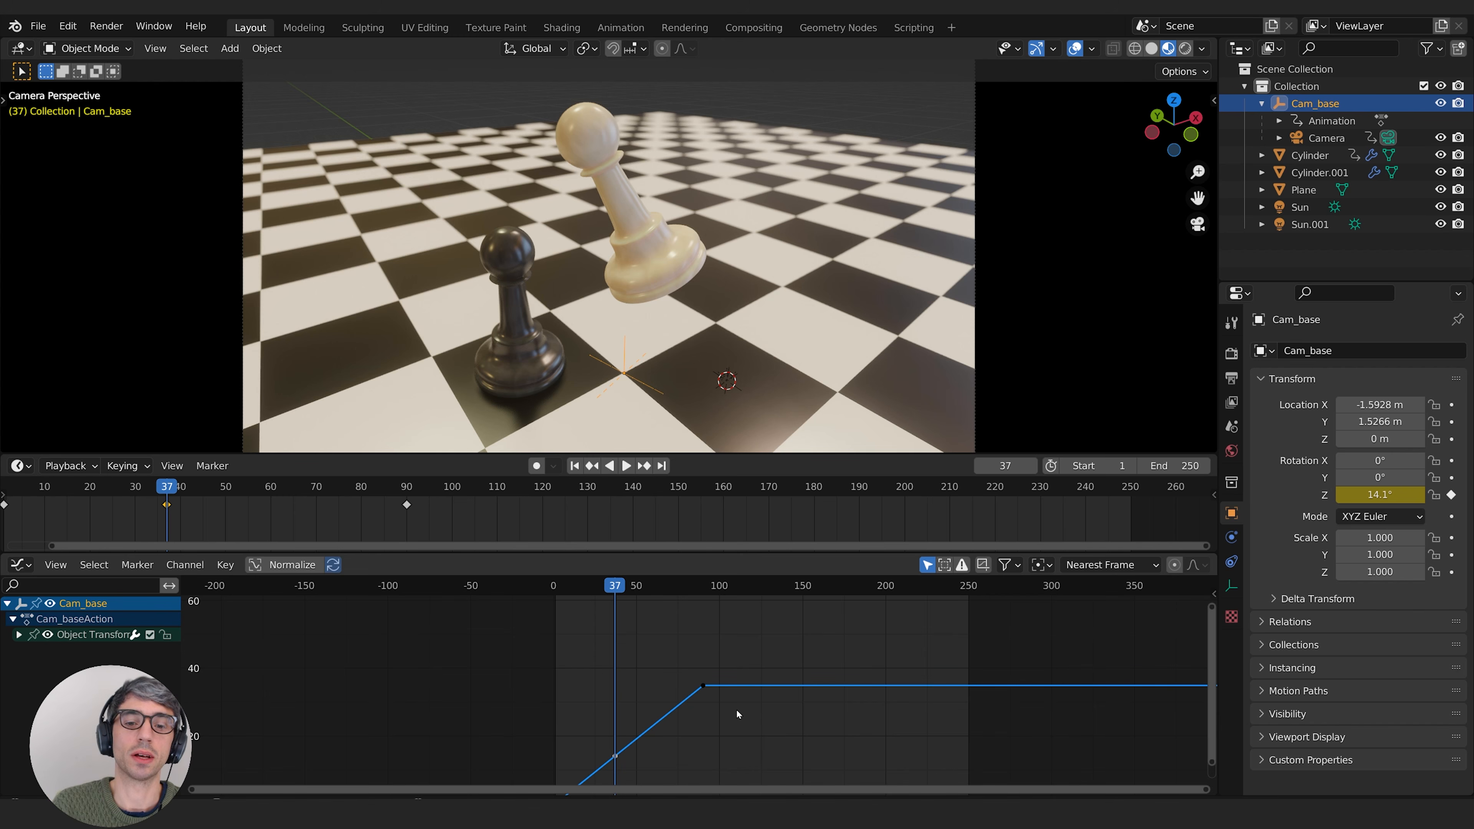
middle_click_drag(738, 706, 792, 697)
left_click(628, 766)
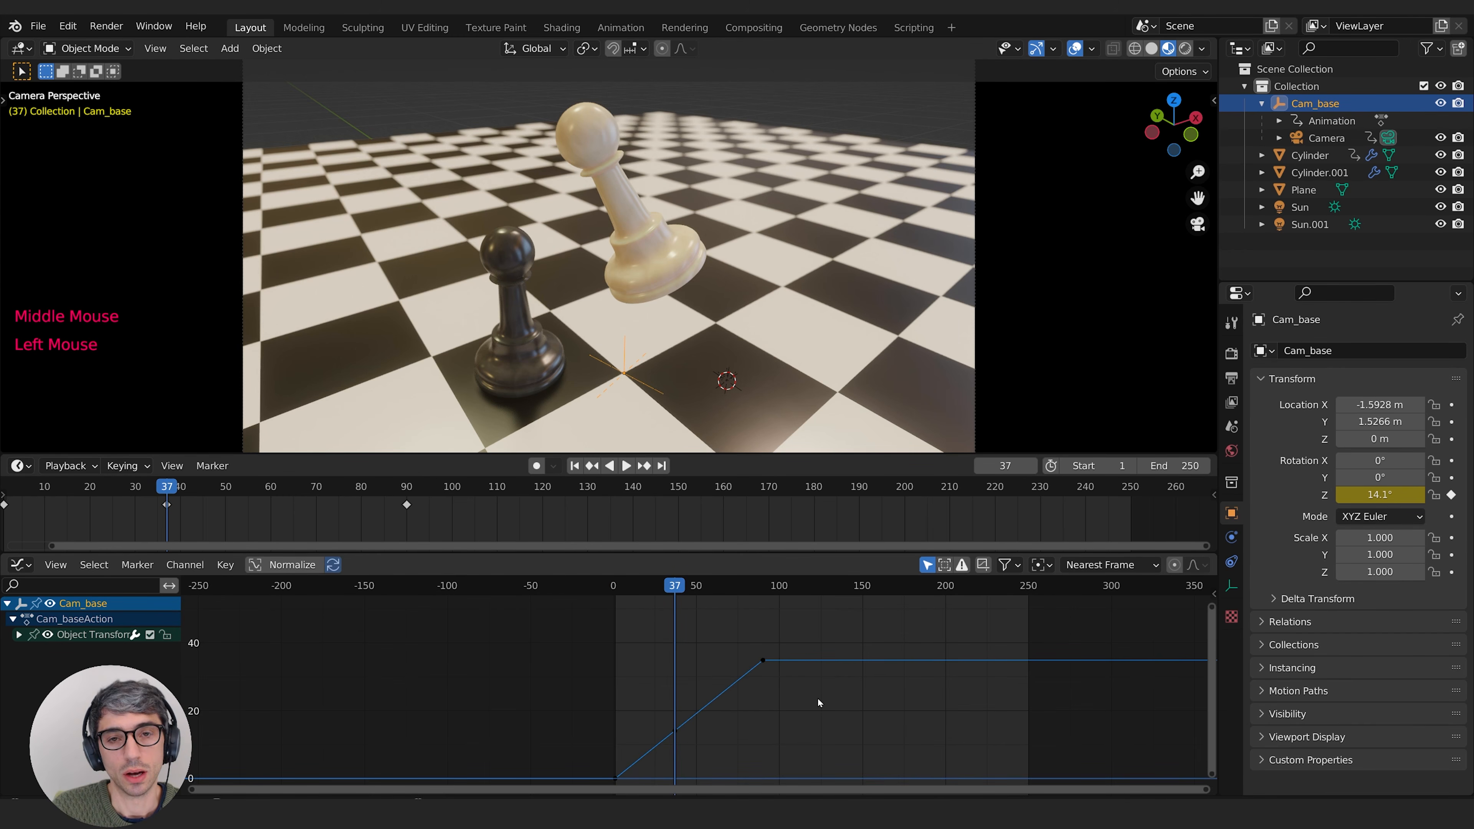
middle_click_drag(821, 677, 920, 629)
Step: Move the last keyframe of the Cam_base Z rotation curve to frame 51 at about 41.9°
left_click(863, 652)
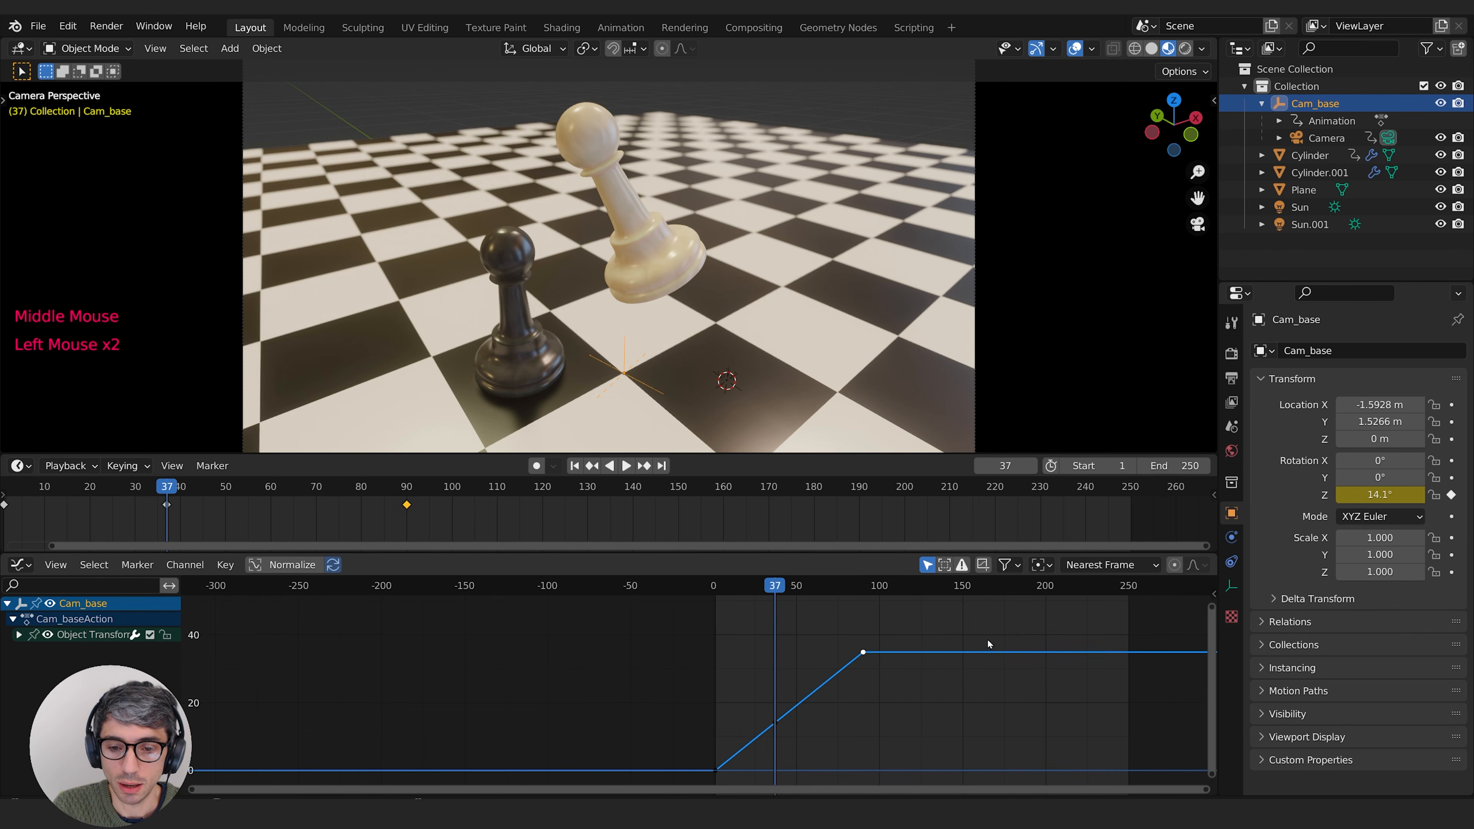
middle_click_drag(781, 658, 587, 689)
middle_click_drag(713, 693, 739, 665)
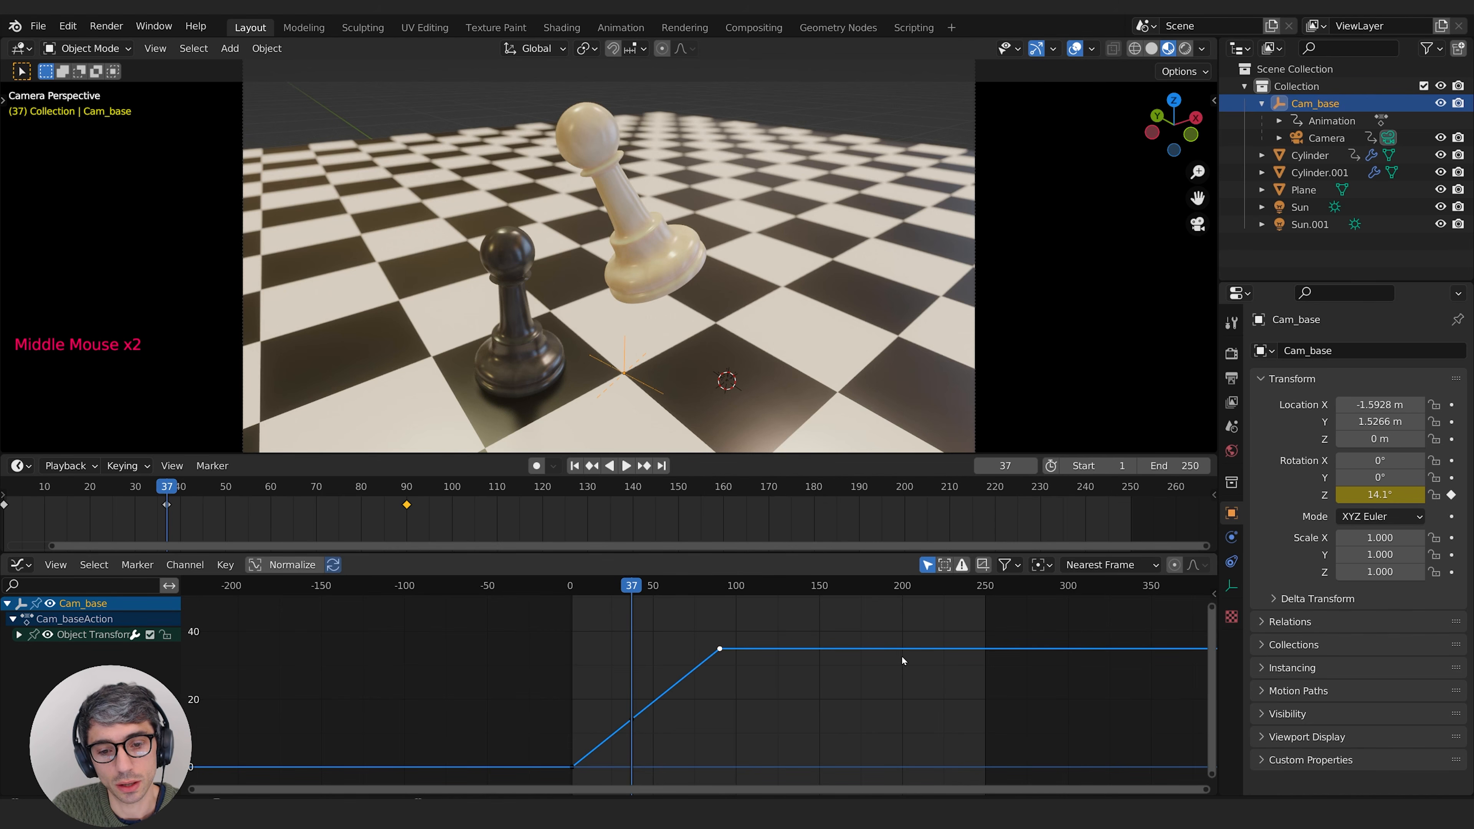
key("g")
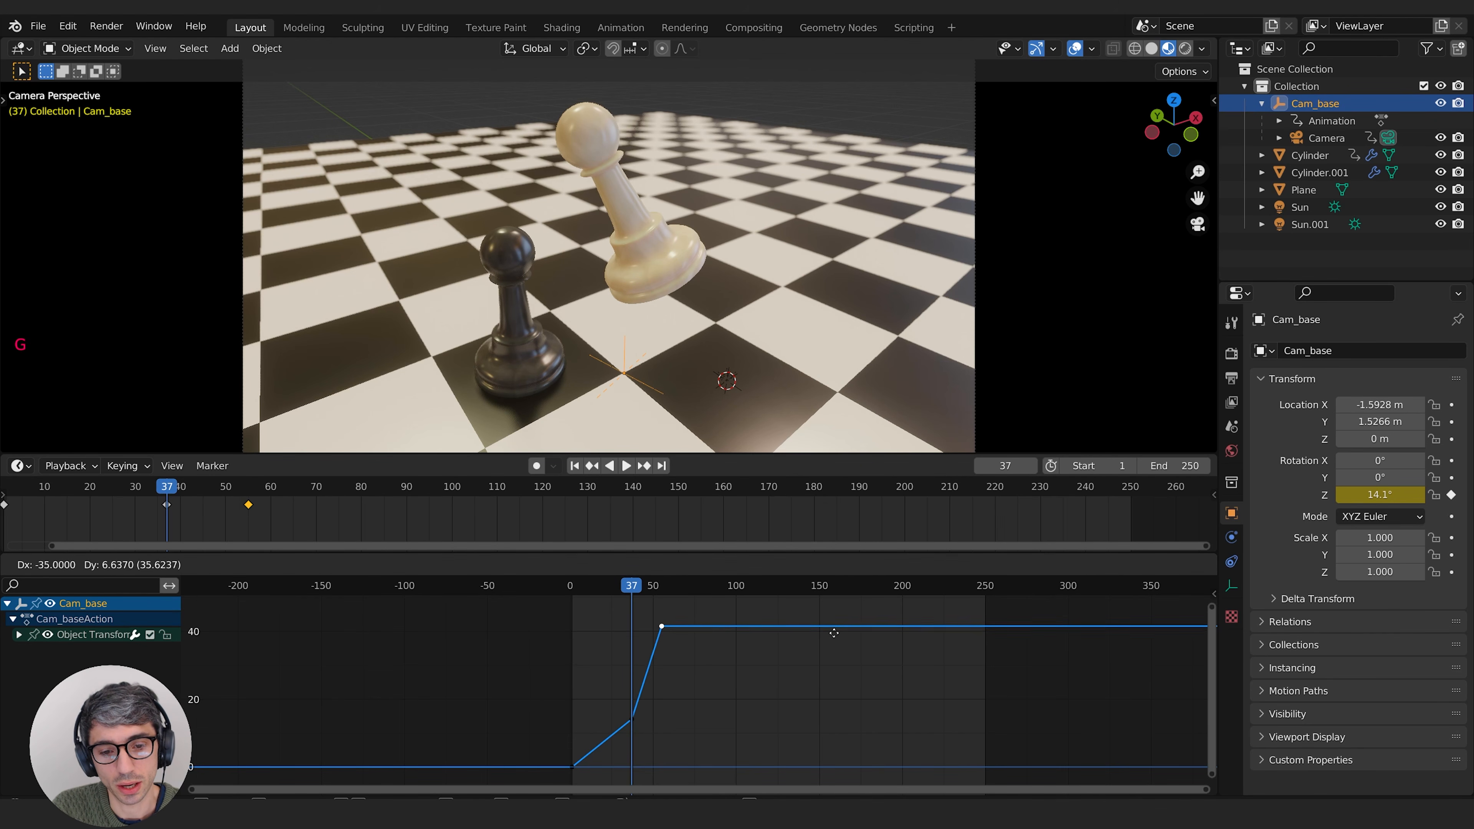
left_click(828, 632)
middle_click_drag(799, 632, 816, 666)
Step: Step back through the frames from 51 to 40 to review the faster camera orbit
left_click_drag(656, 590, 671, 585)
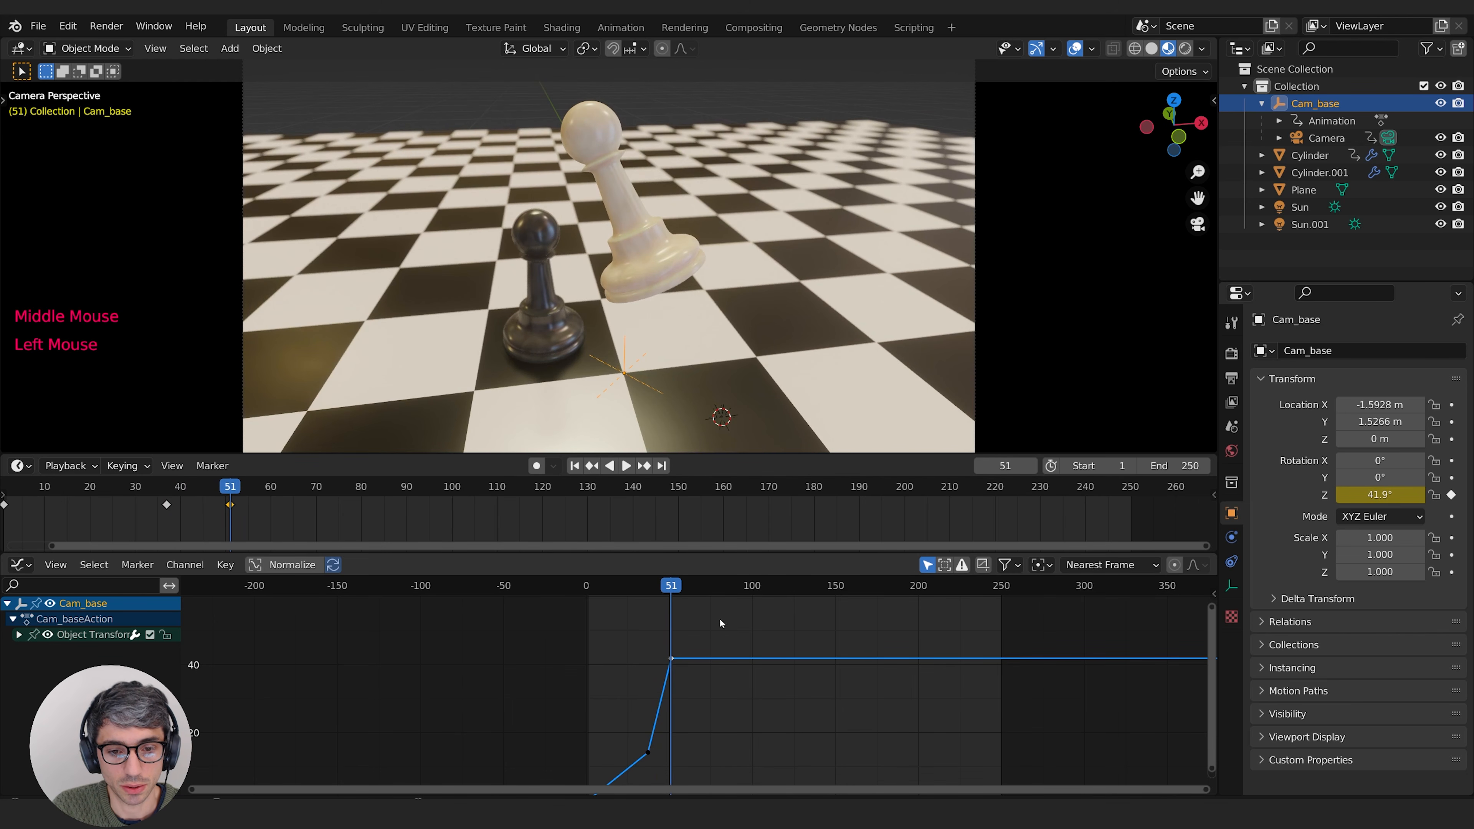
key("Left")
key("Left")
key("Left")
key("Left")
key("Left")
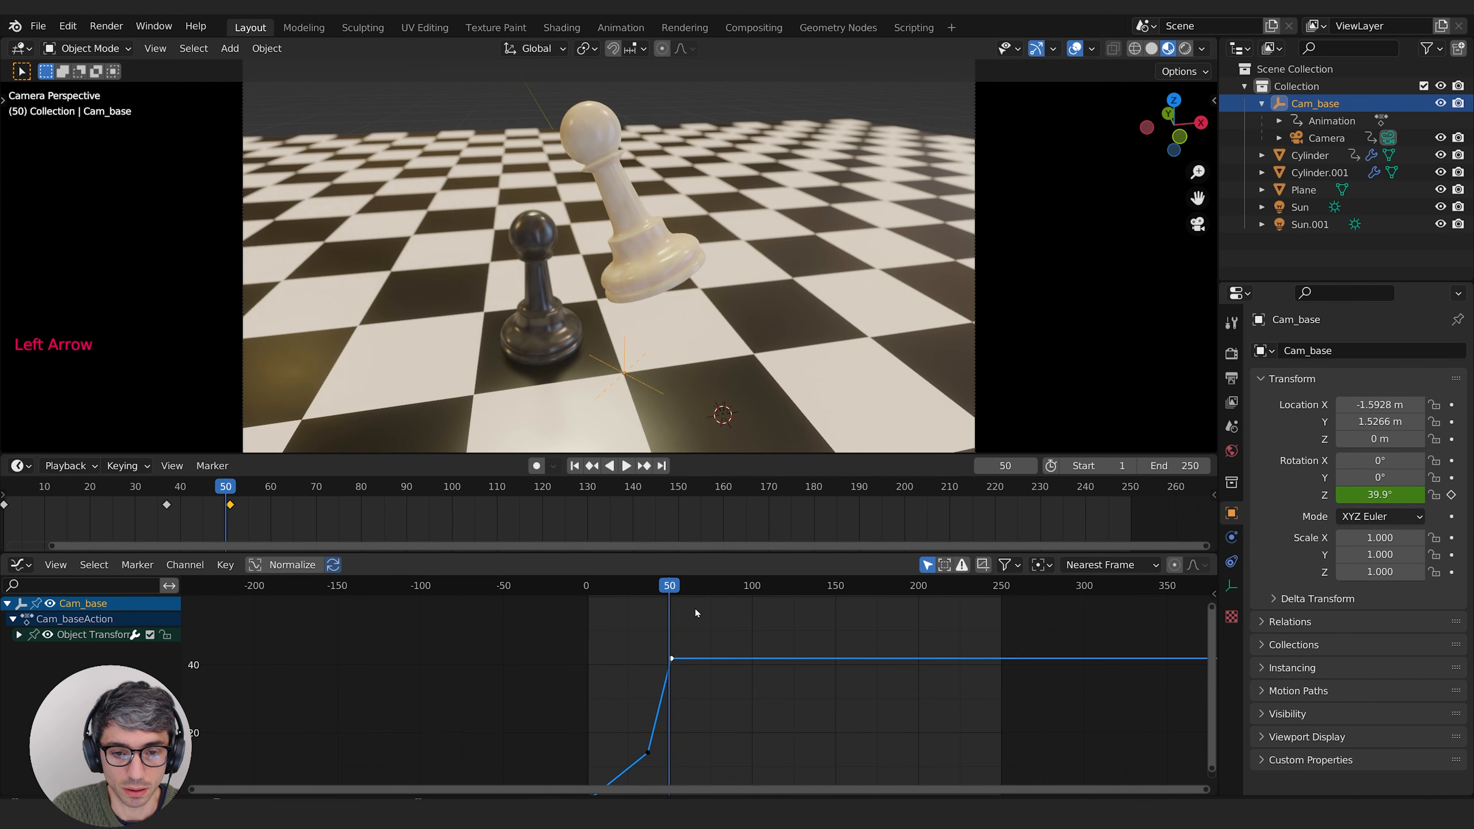
key("Left")
key("Left")
key("Left")
key("Left")
key("Left")
key("Left")
key("Left")
key("Left")
key("Left")
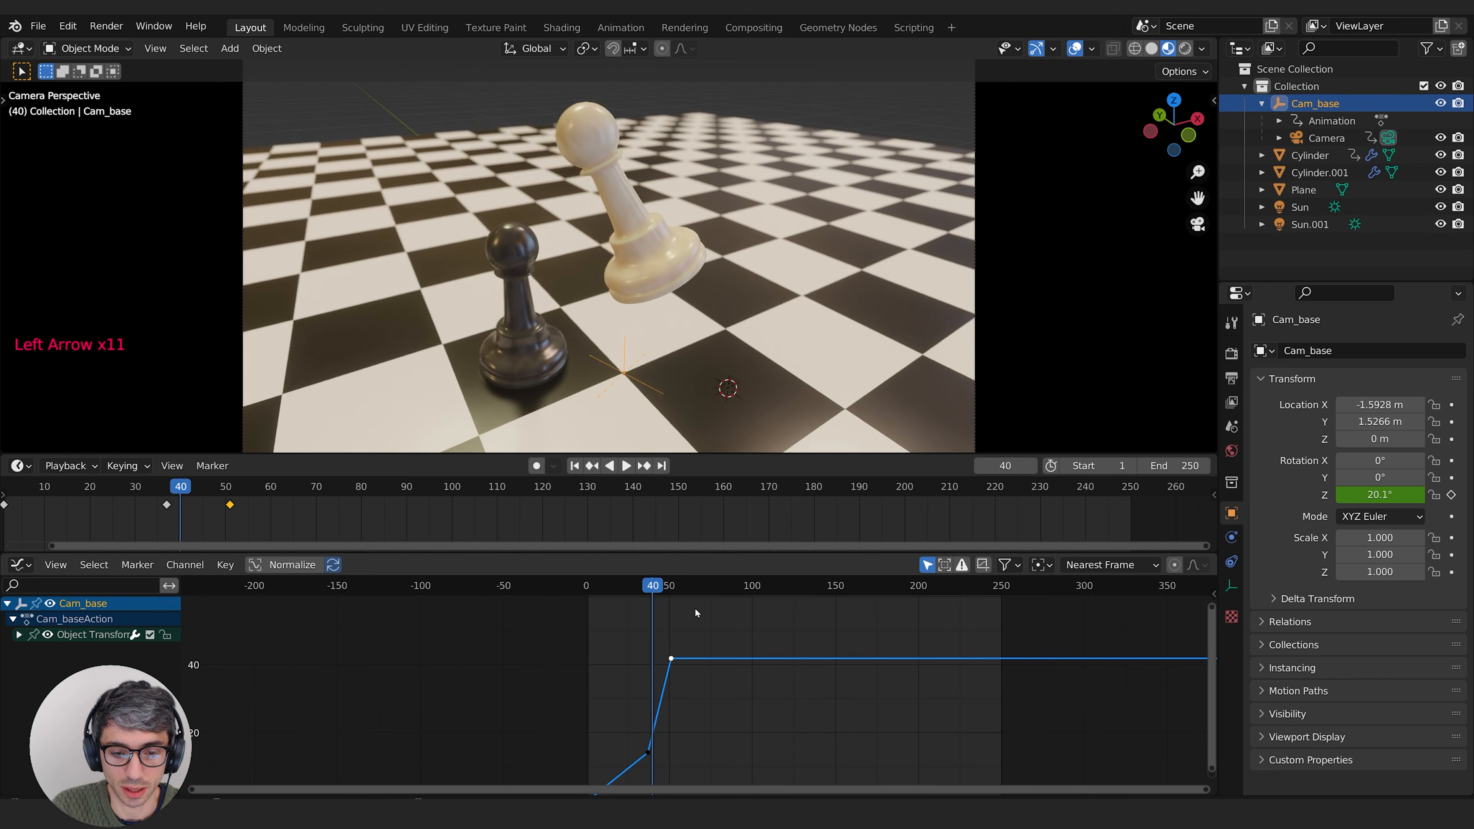
Step: Play back the camera orbit, stop, and step back to frame 65
key("space")
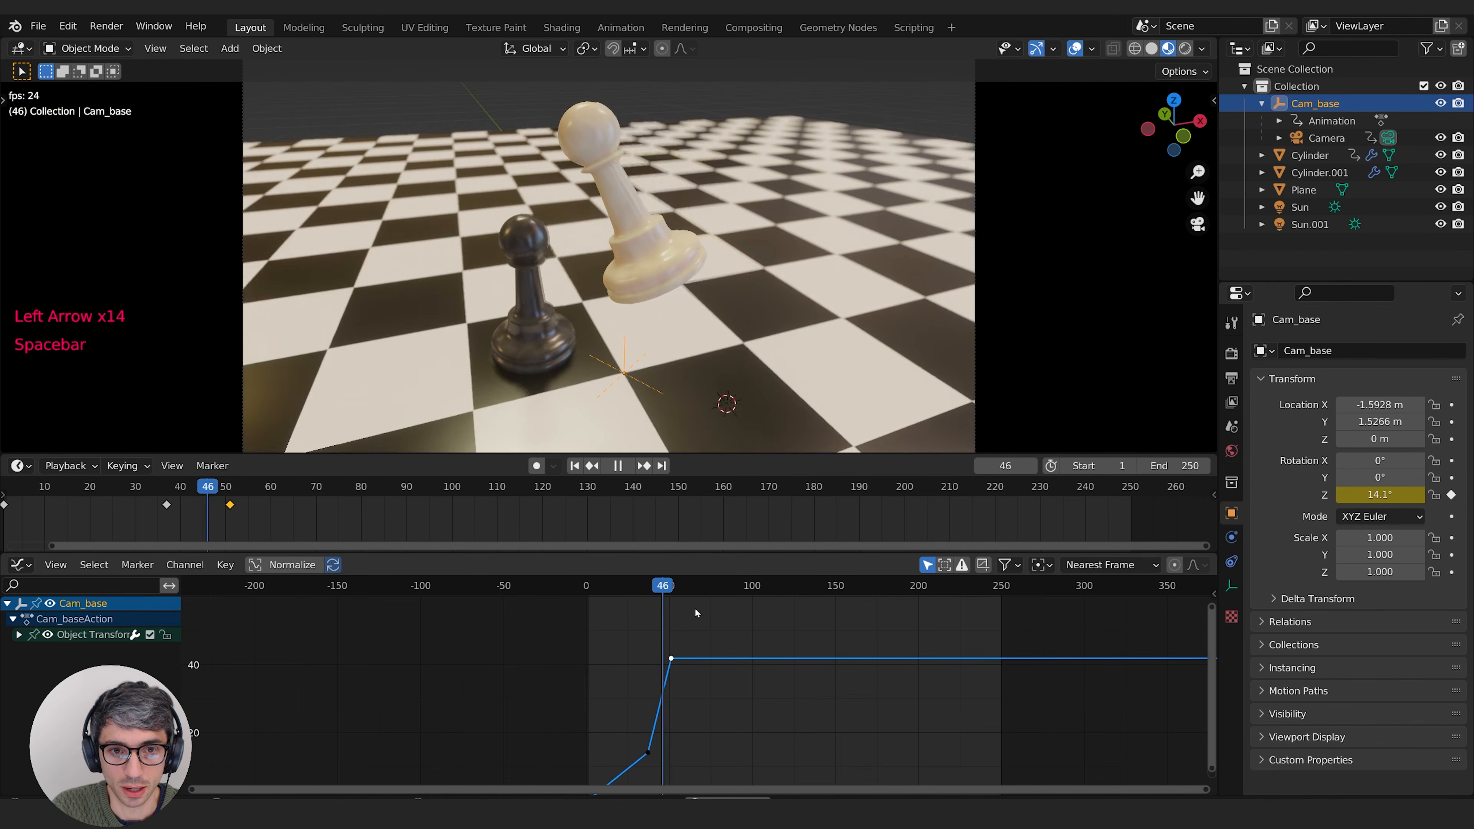
key("space")
key("Left")
key("Left")
key("Left")
key("Left")
key("Left")
key("Left")
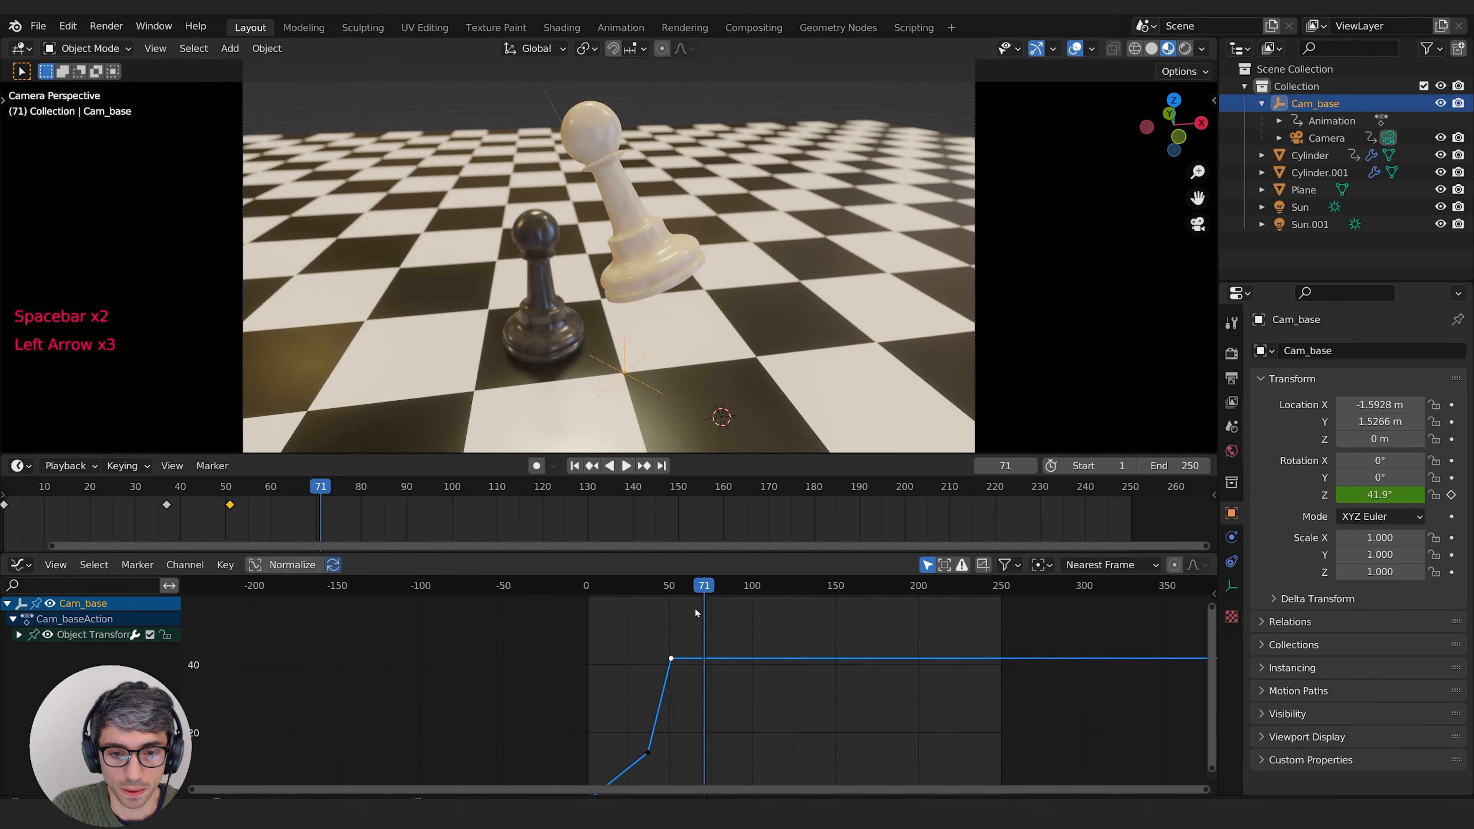
key("Left")
key("Left")
key("Left")
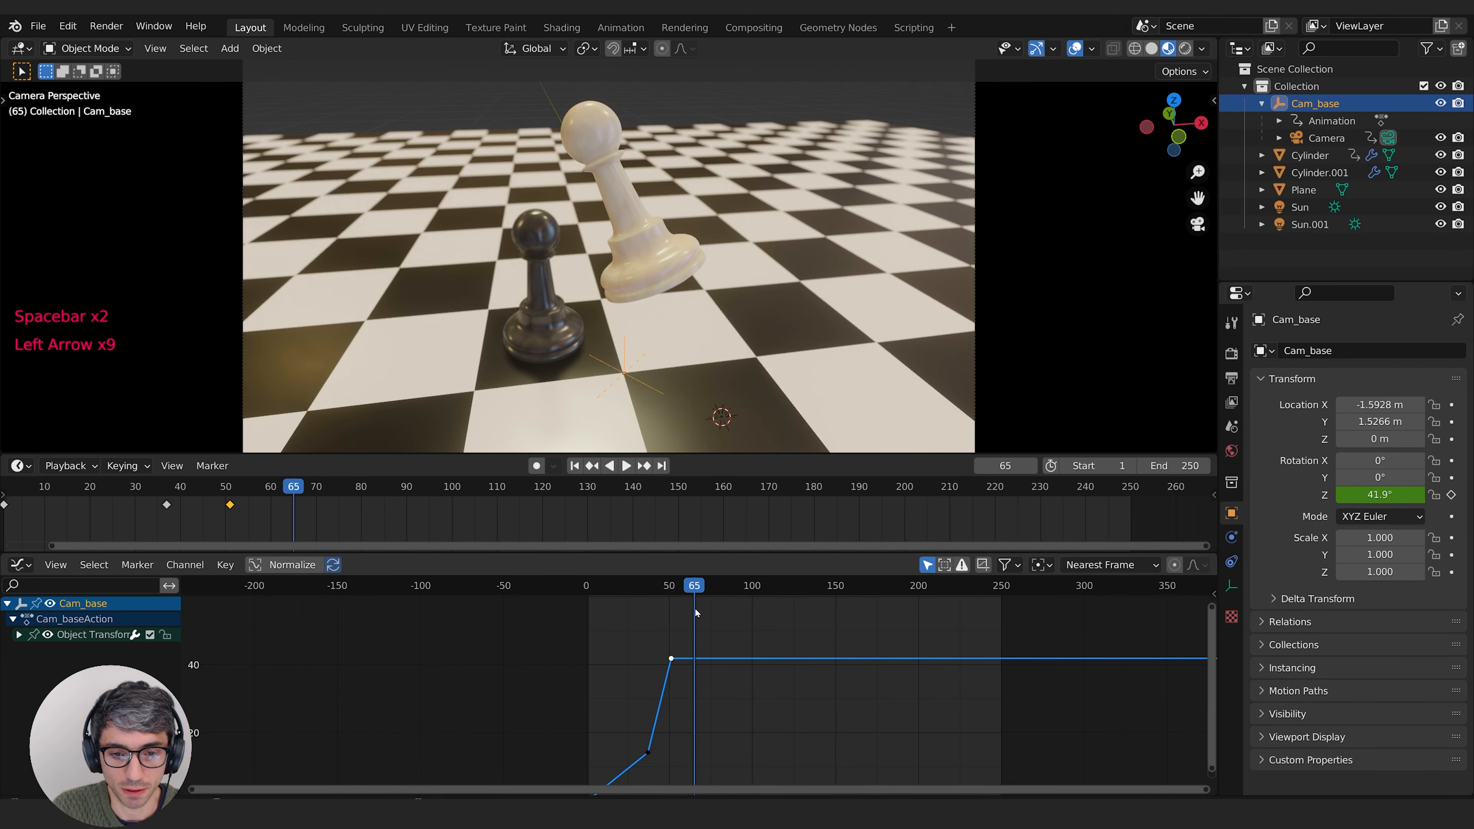
Step: Raise the last keyframe of the Cam_base Z rotation curve to about 107° and shift it to frame 69
middle_click_drag(772, 651, 777, 711)
key("g")
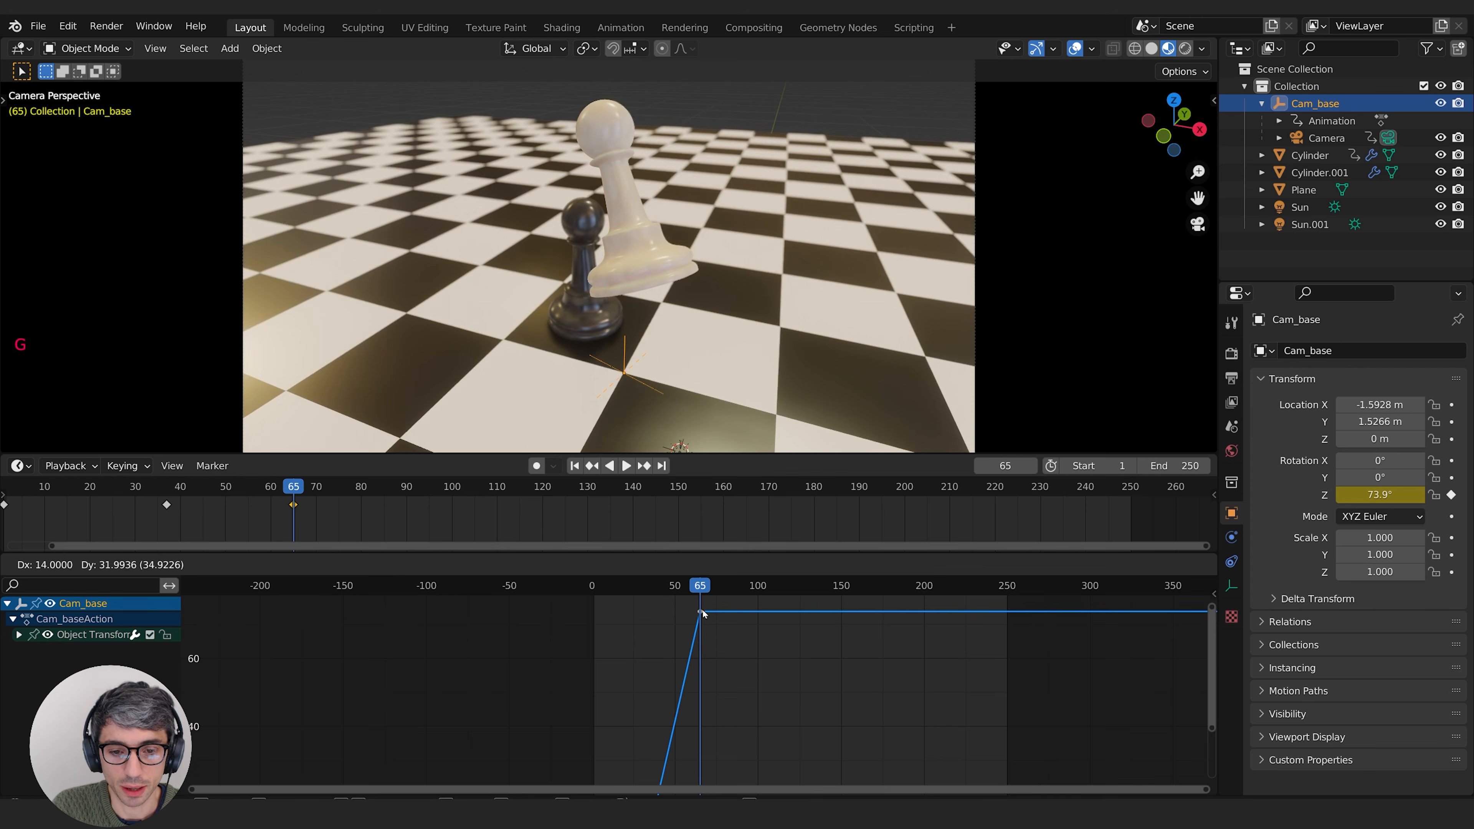
left_click(705, 604)
middle_click_drag(728, 626, 747, 744)
key("g")
left_click(750, 653)
middle_click_drag(751, 653, 500, 707)
key("g")
left_click(771, 669)
Step: Move the last Cam_base Z rotation keyframe to frame 60 at about 363° for a full orbit
scroll(766, 693, "down", 8)
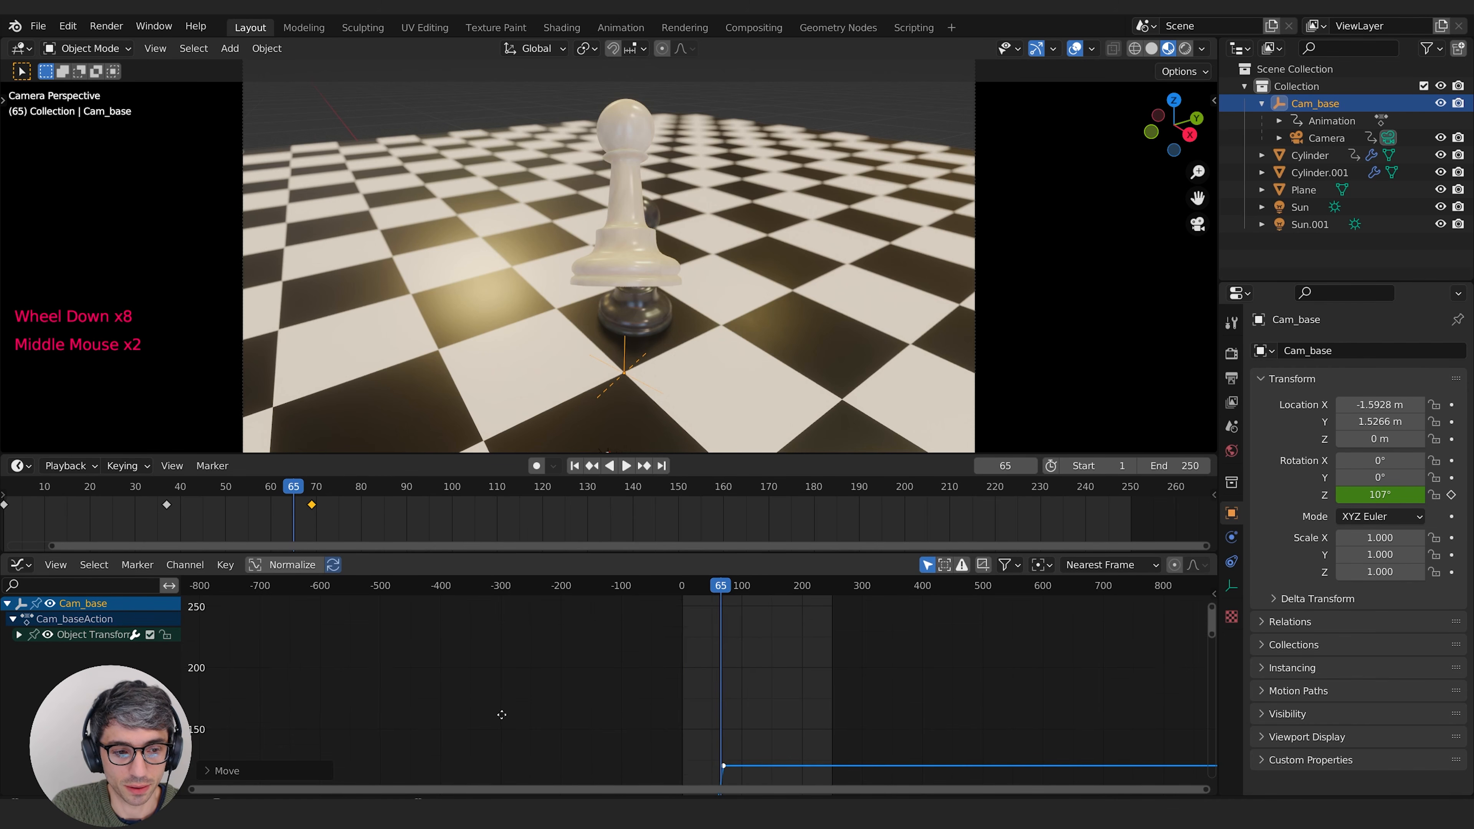
scroll(490, 701, "down", 4)
scroll(201, 627, "down", 1)
middle_click_drag(201, 628, 201, 672)
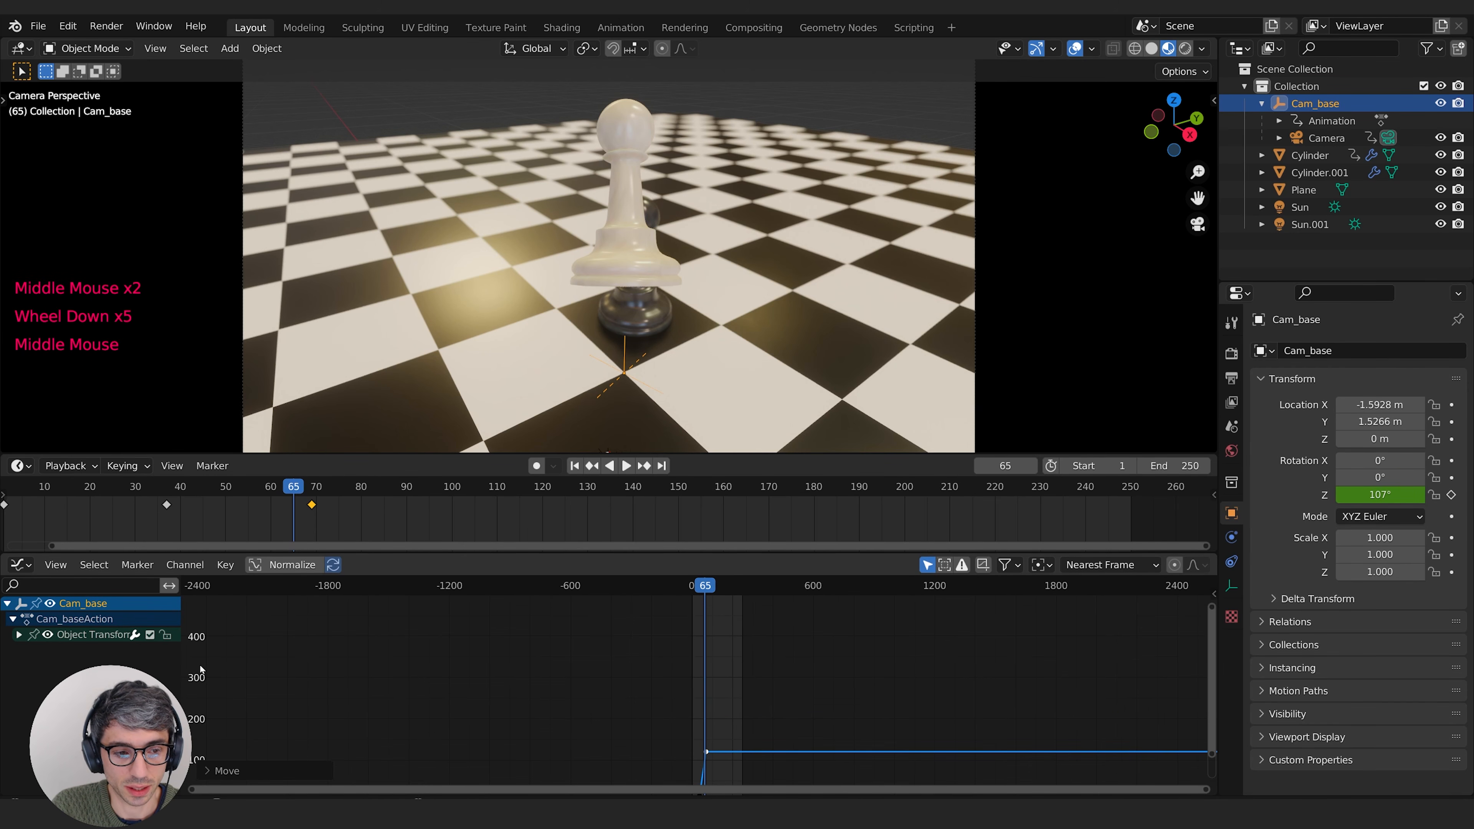
key("g")
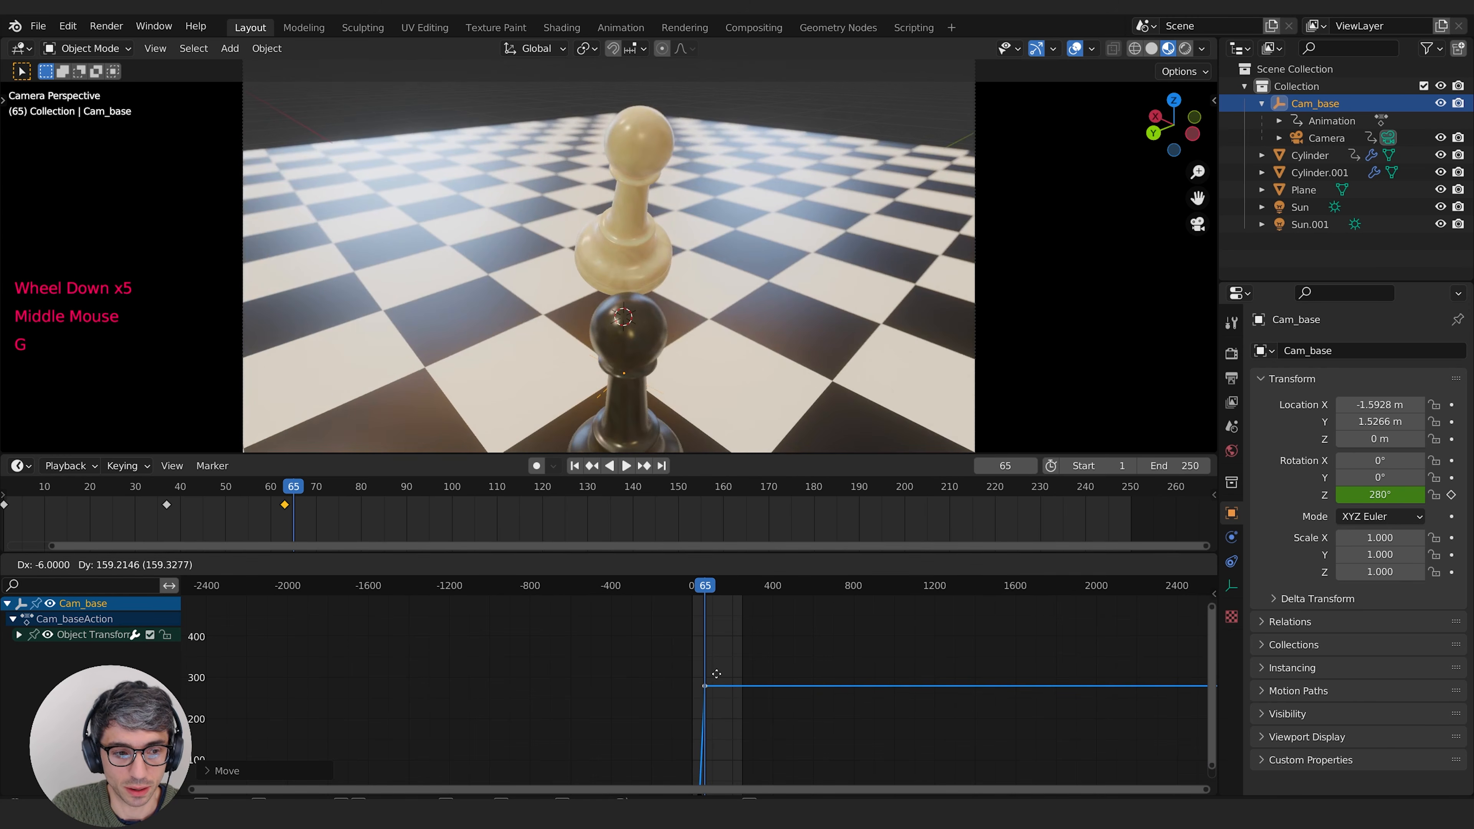
left_click(715, 639)
Step: Play back the full camera orbit twice, starting shortly before the frame 37 keyframe
middle_click_drag(724, 695, 806, 656, "shift")
left_click(775, 587)
key("space")
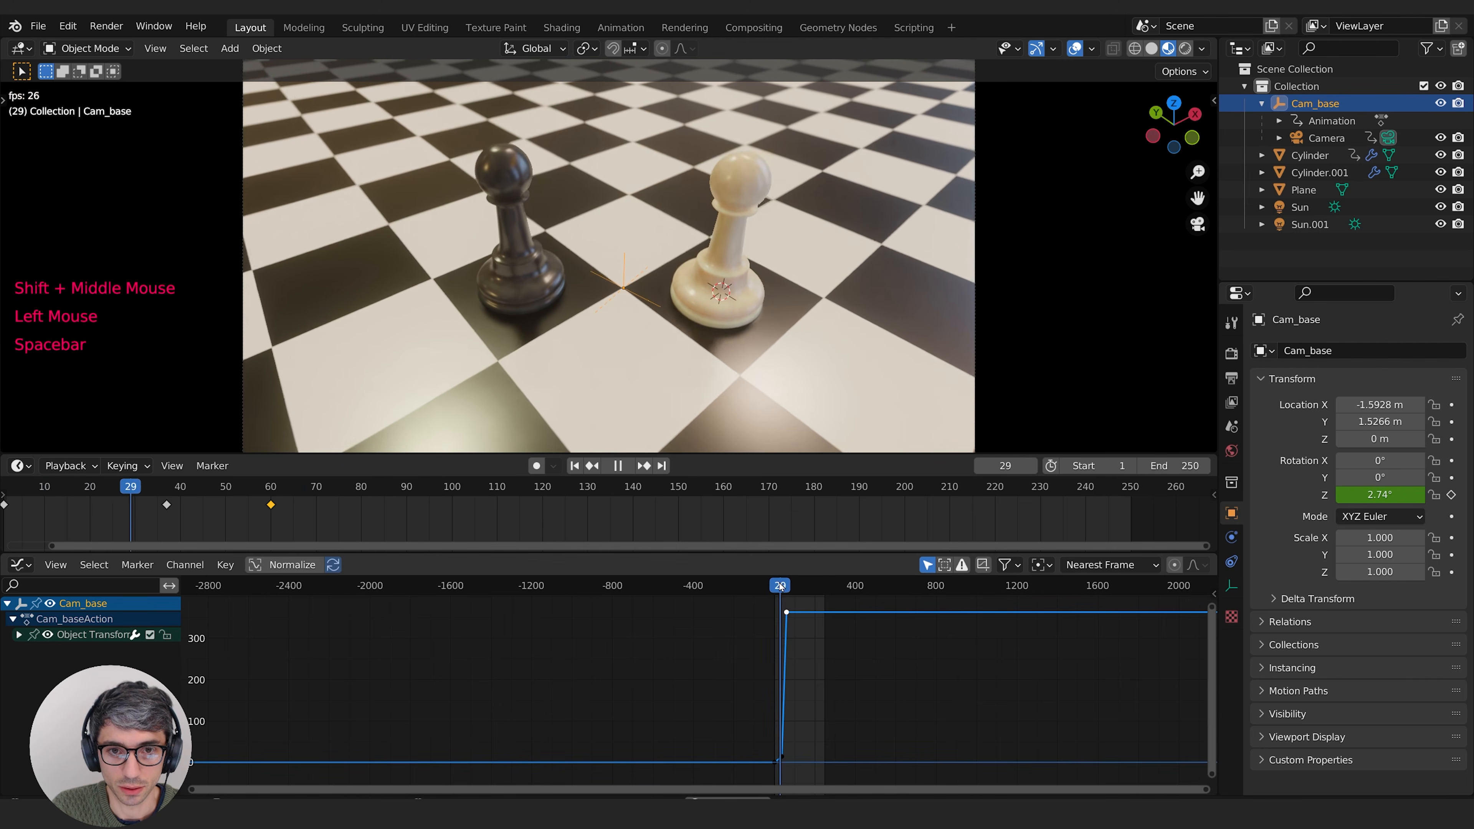
key("space")
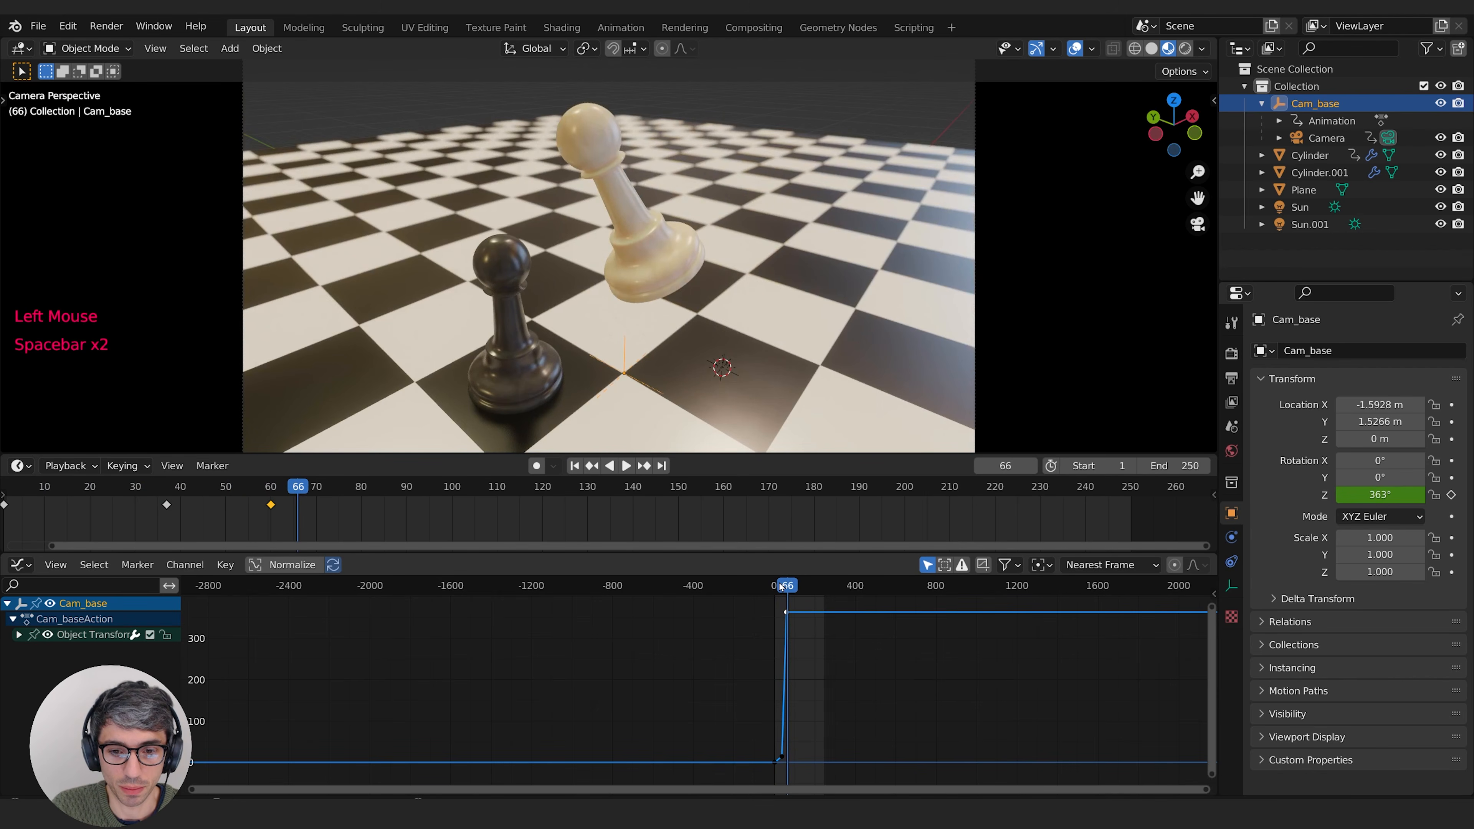
left_click(781, 585)
key("space")
key("space")
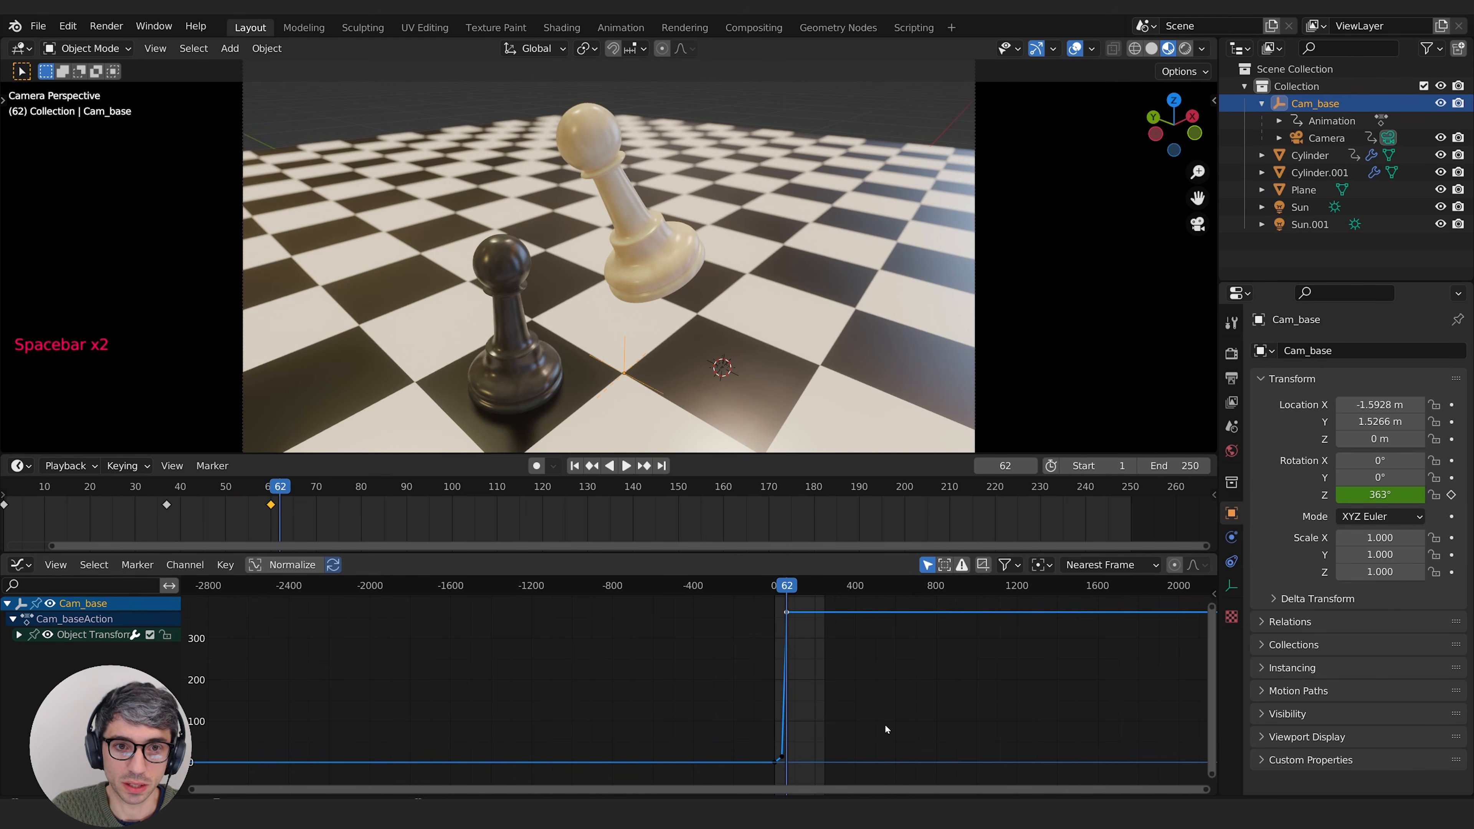
Step: Select the Cam_base Z rotation keyframes at frames 37 and 60 and set their interpolation mode to Bezier
scroll(855, 722, "up", 2)
scroll(855, 721, "down", 1)
middle_click_drag(855, 721, 919, 719)
left_click(711, 674)
key("a")
key("KP_Decimal")
scroll(691, 686, "down", 3)
left_click(801, 698)
middle_click_drag(801, 697, 777, 685)
left_click_drag(766, 610, 537, 796)
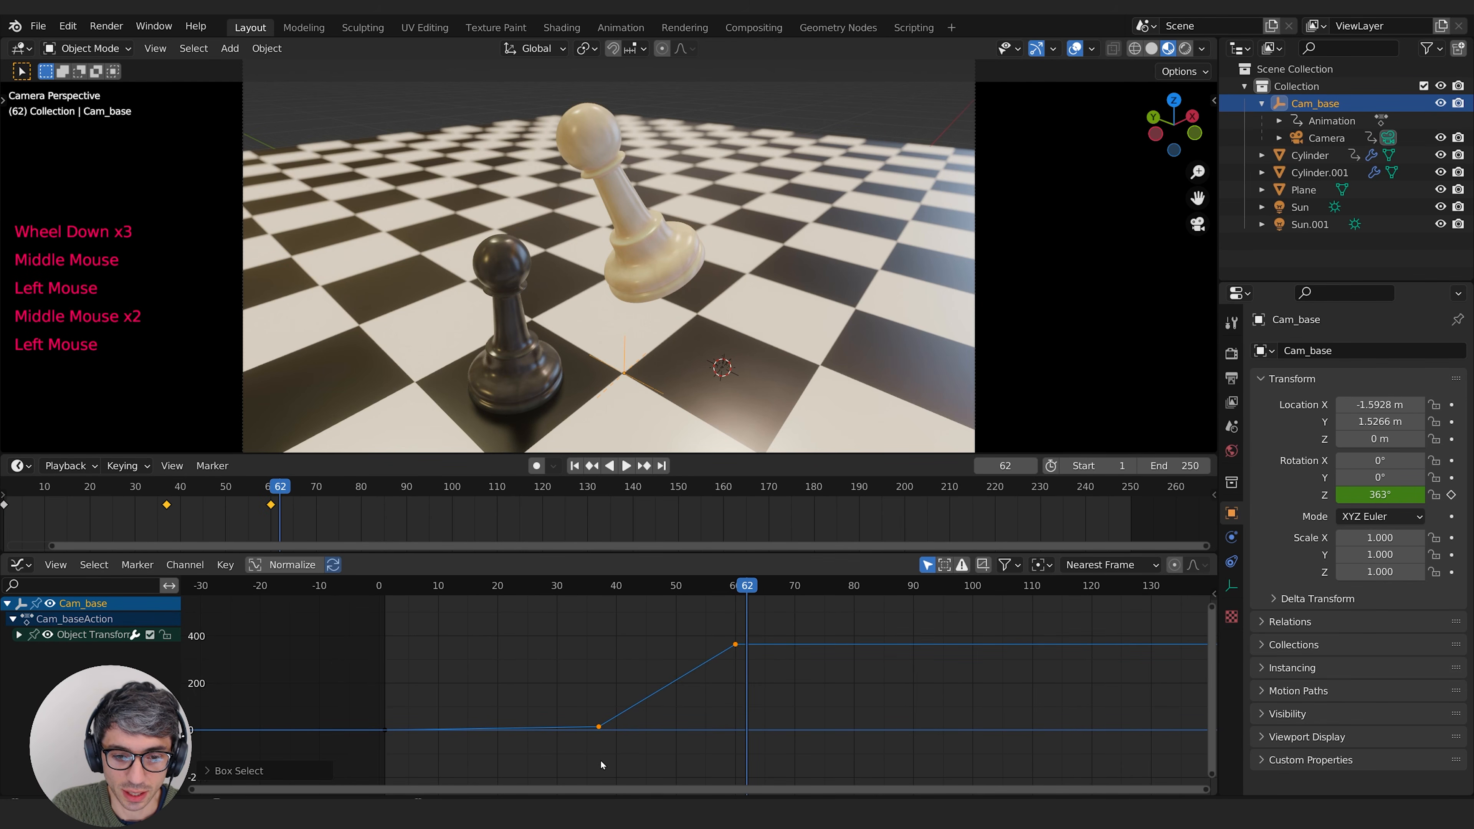
right_click(599, 730)
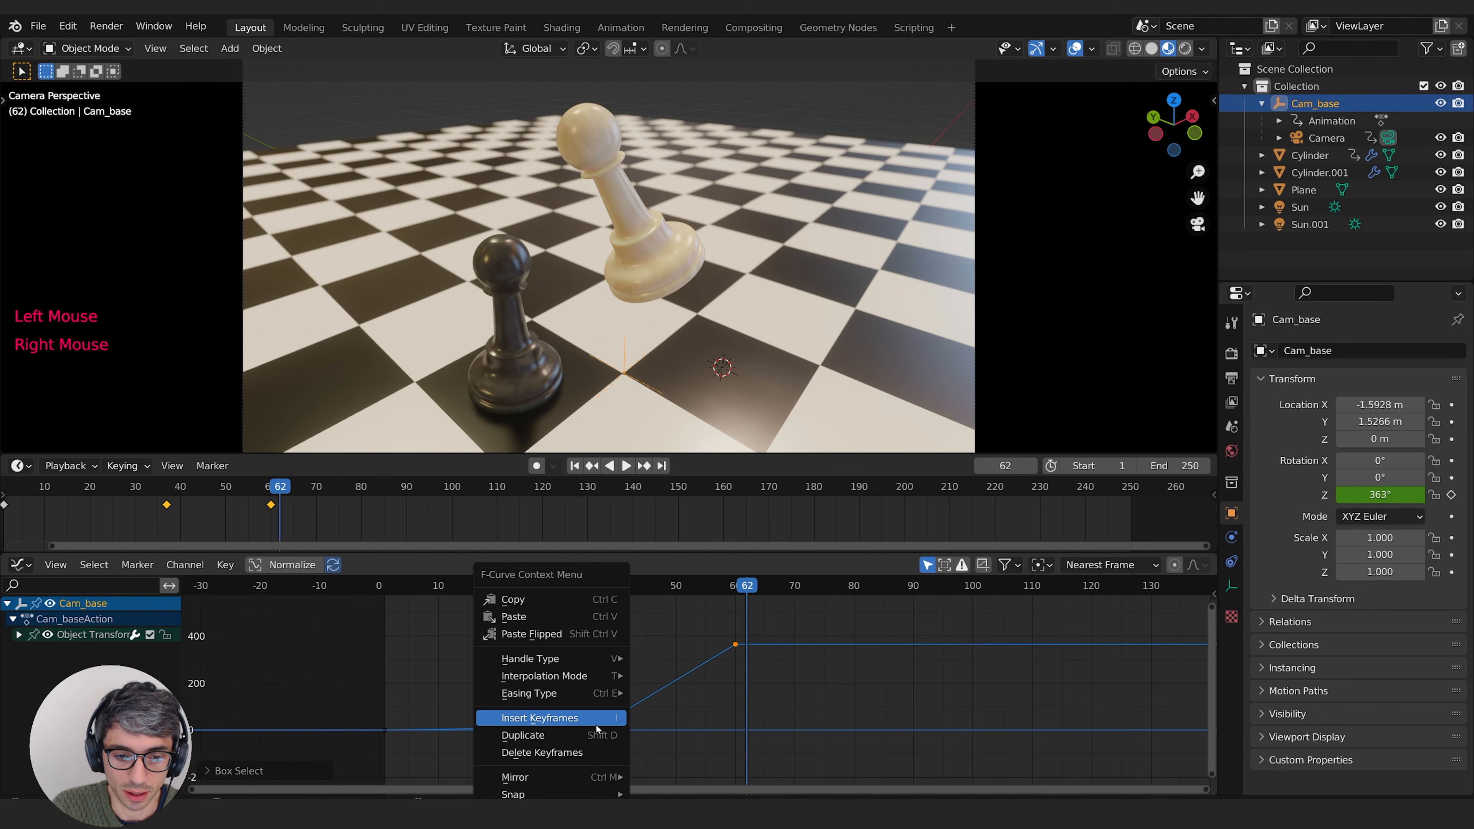
mouse_move(580, 676)
left_click(706, 604)
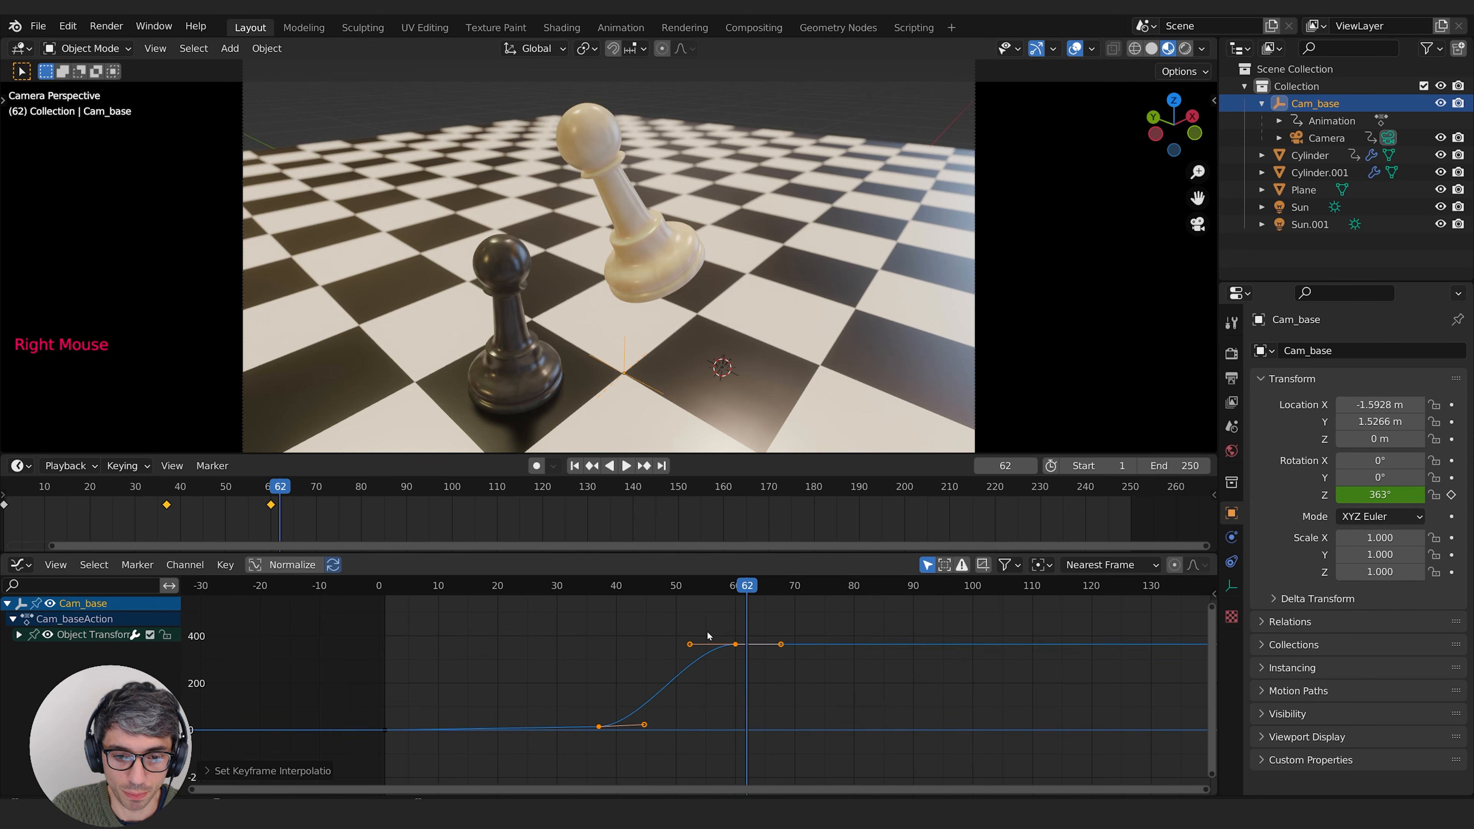
Step: Inspect the keyframes of the smoothed Z rotation curve and play back the orbit
middle_click_drag(705, 708, 823, 693)
left_click(709, 748)
double_click(719, 711)
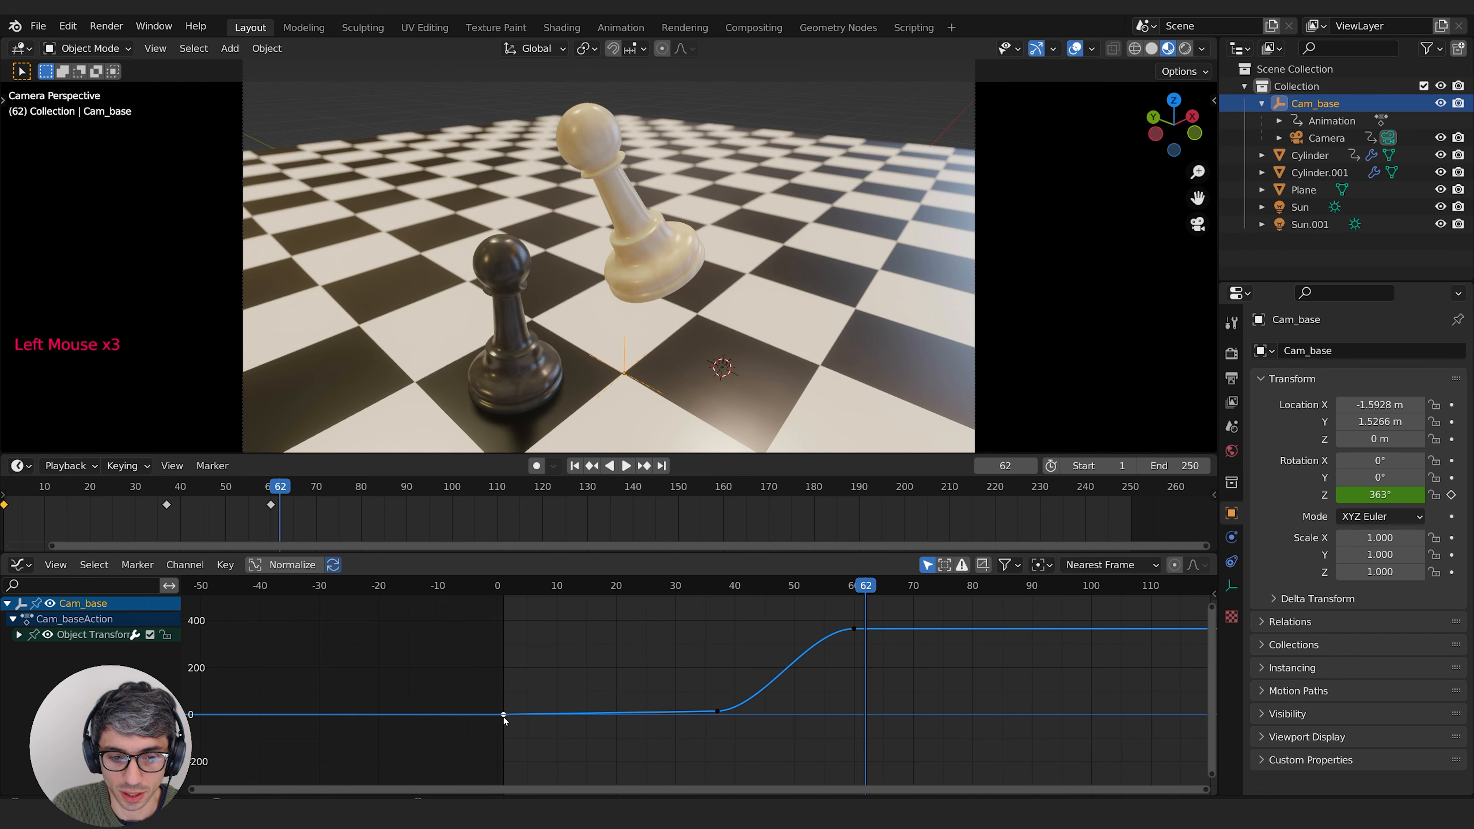
middle_click_drag(804, 728, 641, 739)
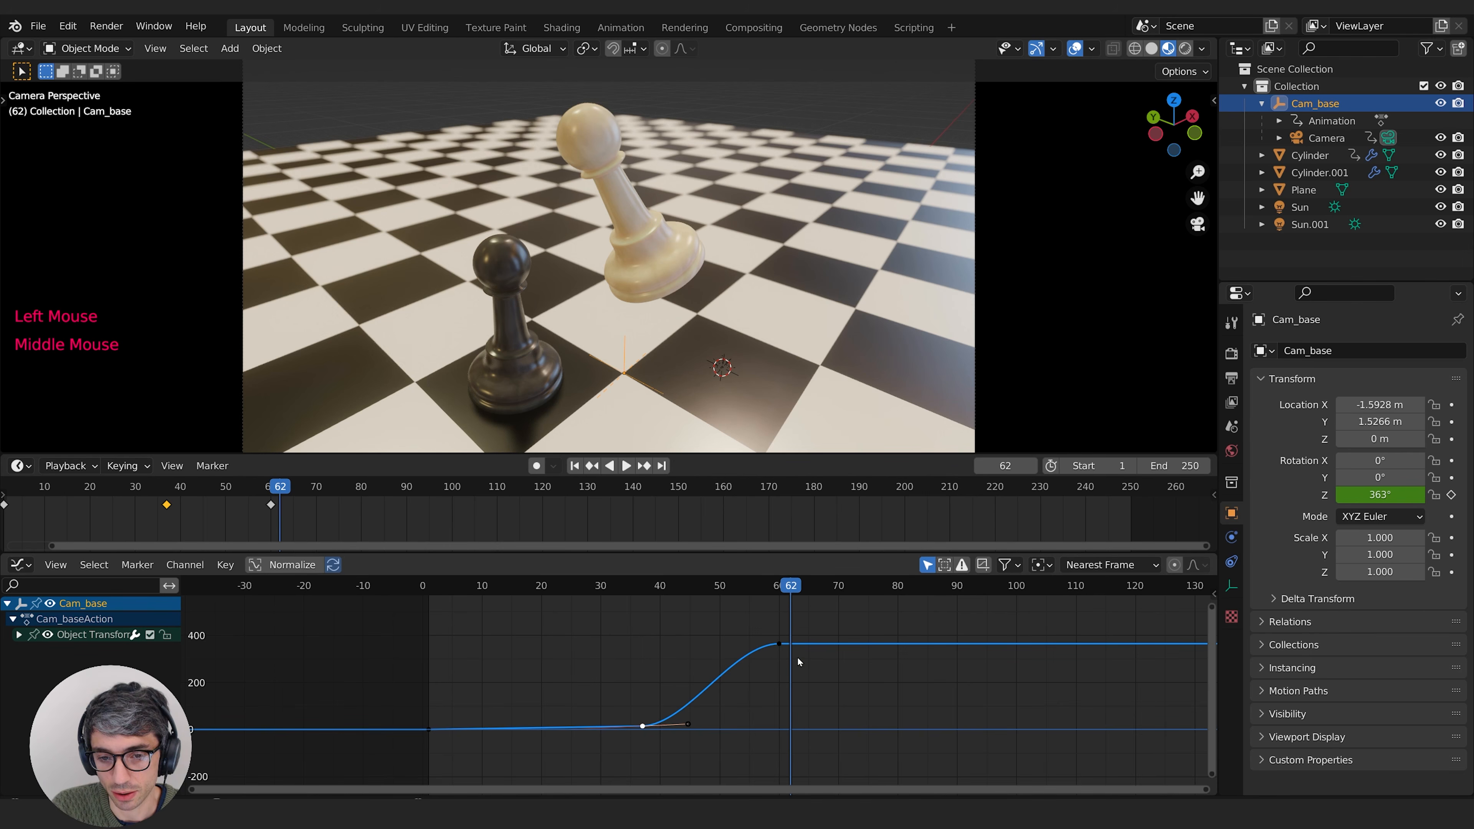
middle_click_drag(591, 642, 562, 657)
left_click(514, 592)
key("space")
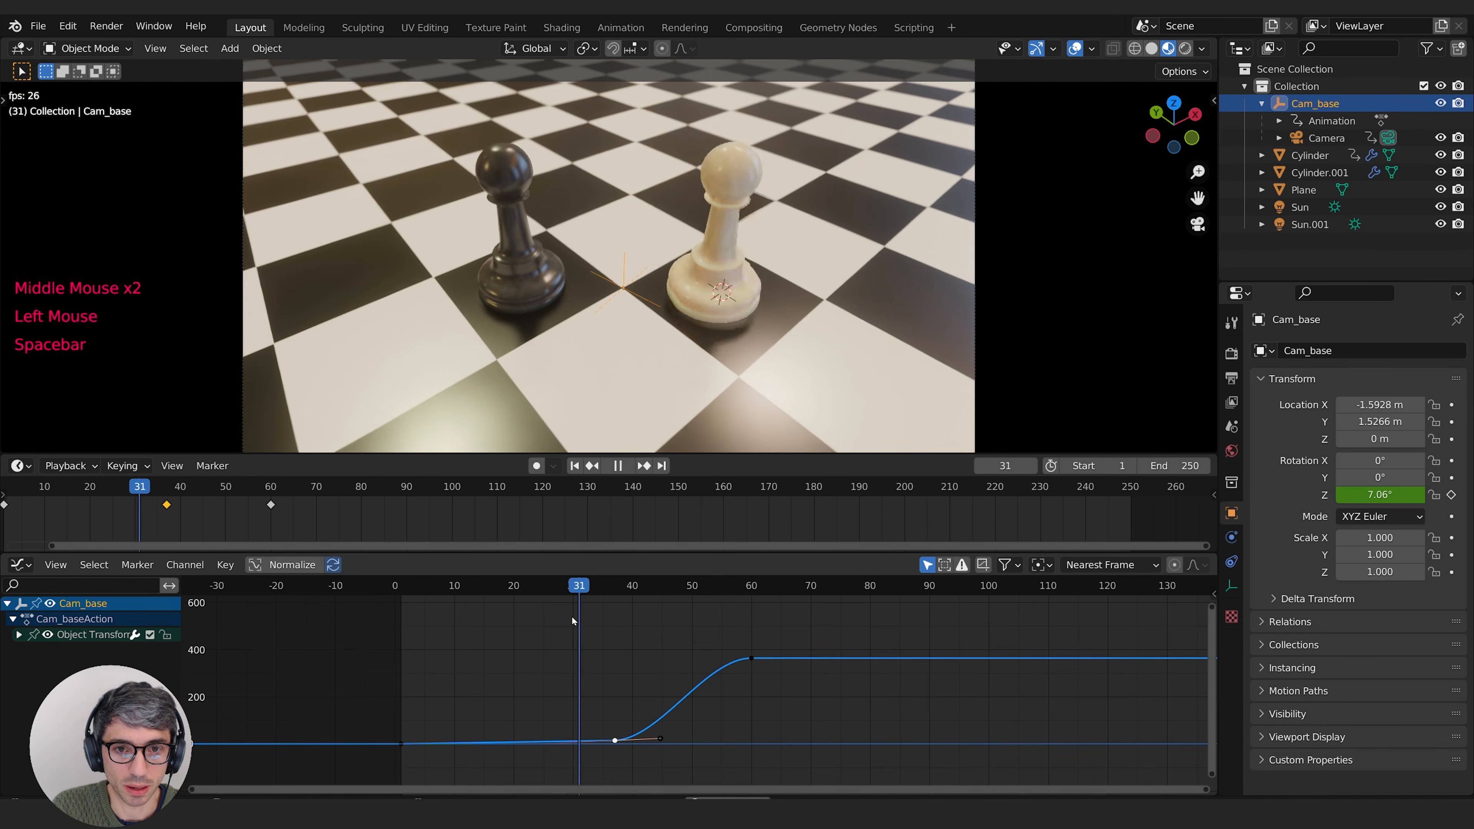
key("space")
Step: Scale up the Bezier handles of the frame 60 keyframe to soften the orbit's end, and preview the motion
middle_click_drag(571, 616, 548, 621)
left_click(720, 664)
left_click(728, 665)
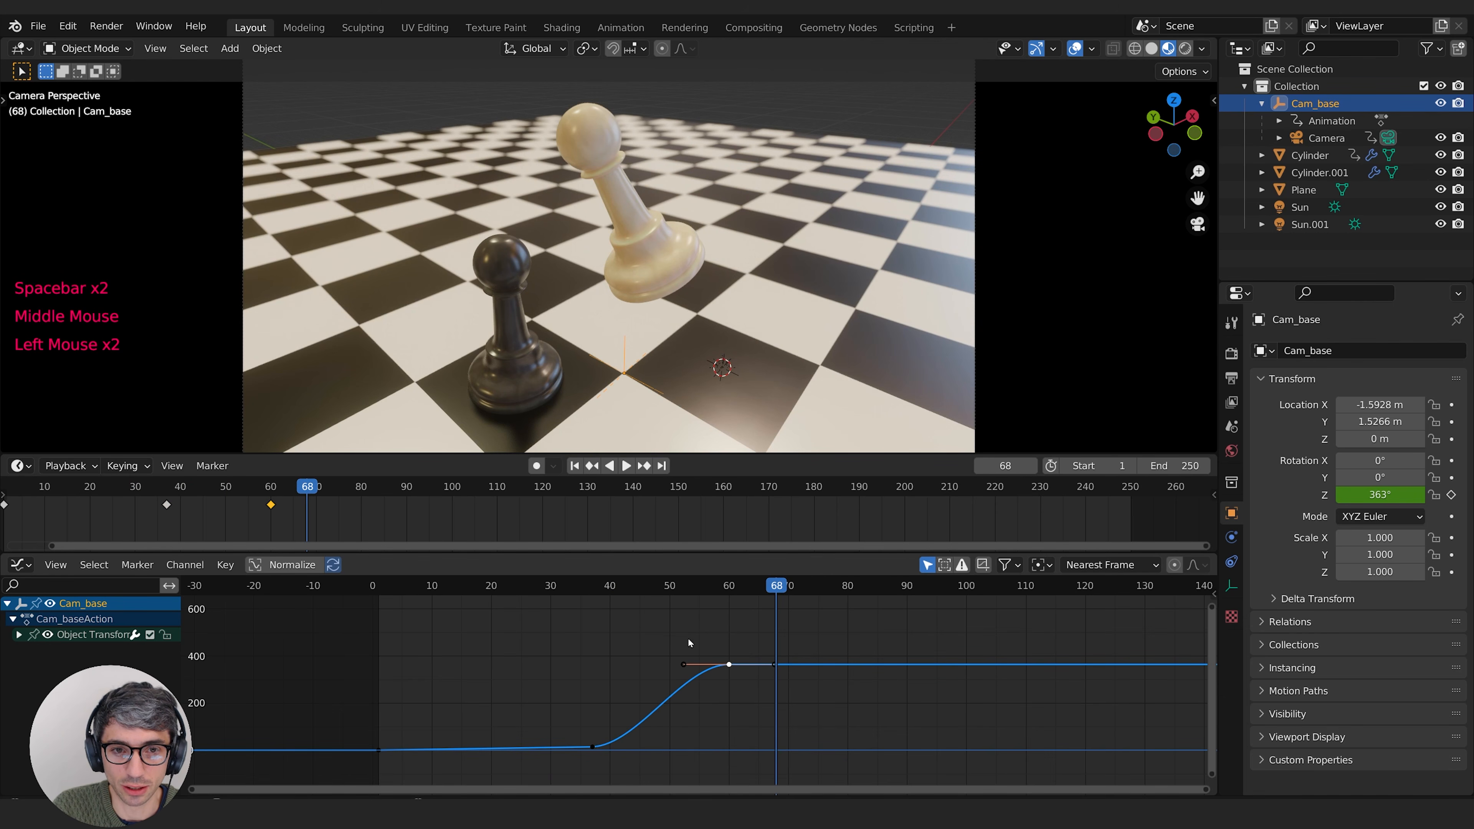
left_click_drag(642, 595, 698, 592)
key("s")
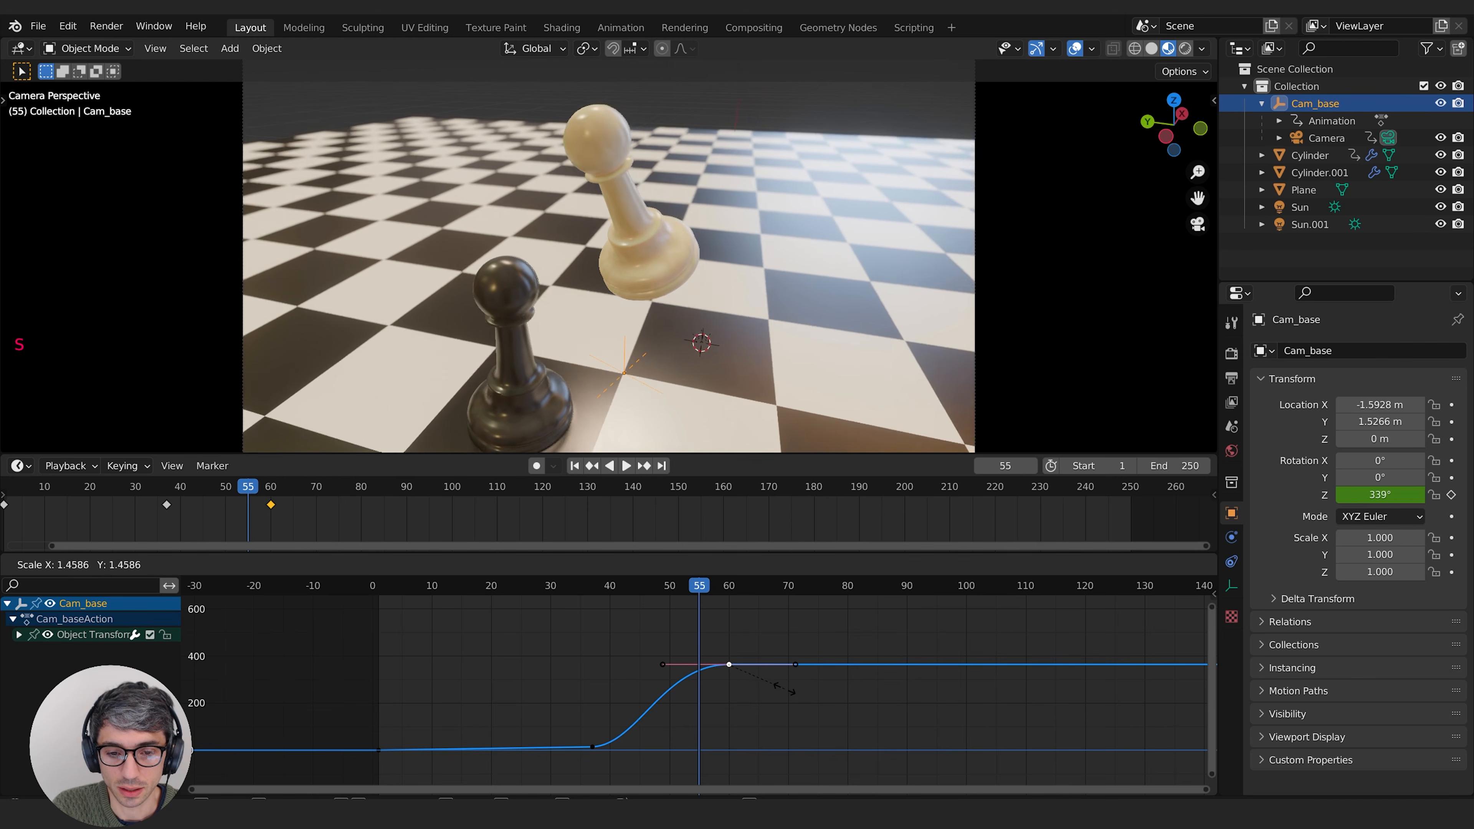
left_click(757, 639)
left_click(543, 590)
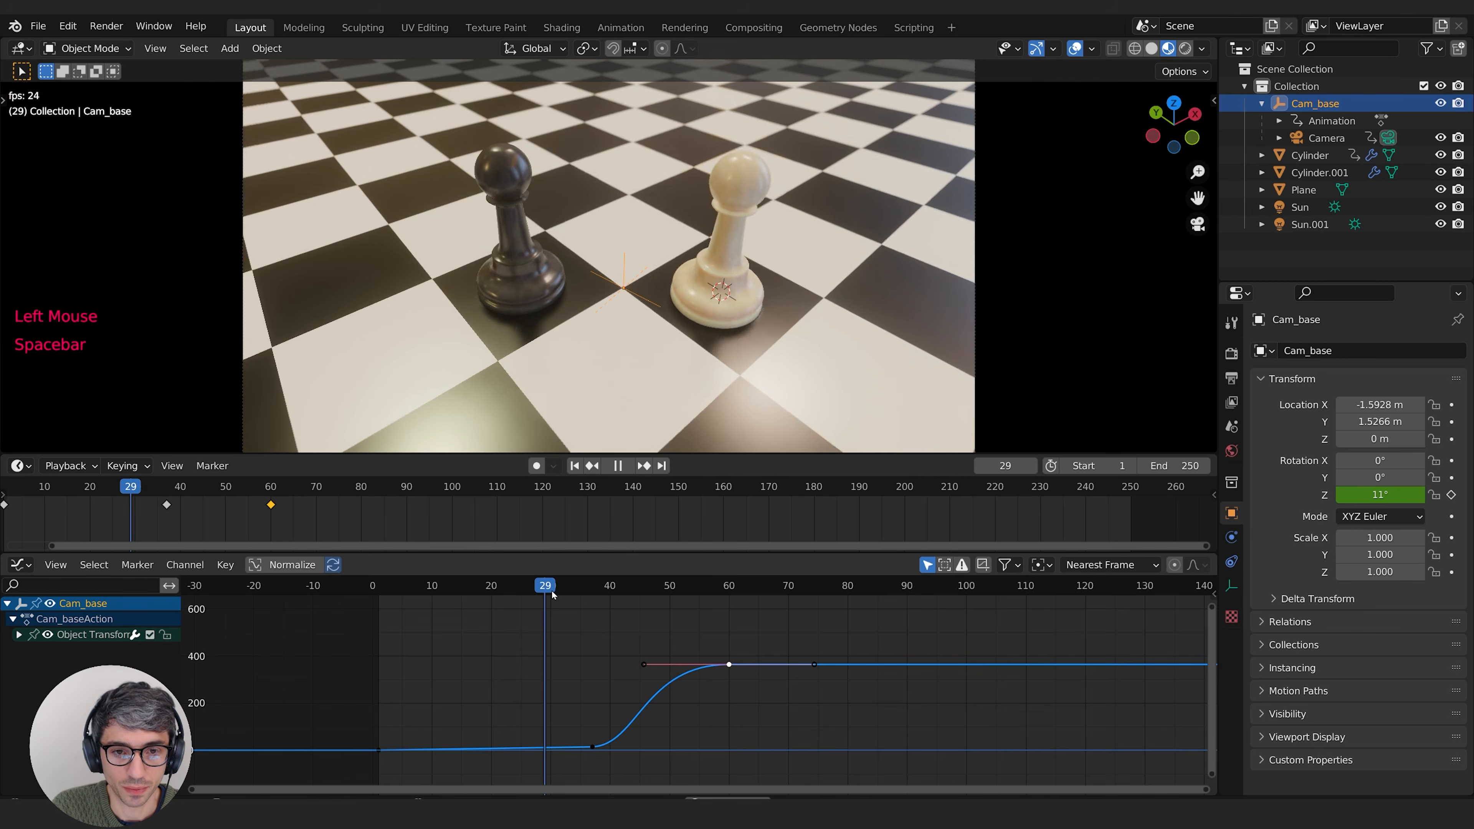
key("space")
Step: Lengthen the frame 60 keyframe's handles a little more and play back the orbit twice
key("space")
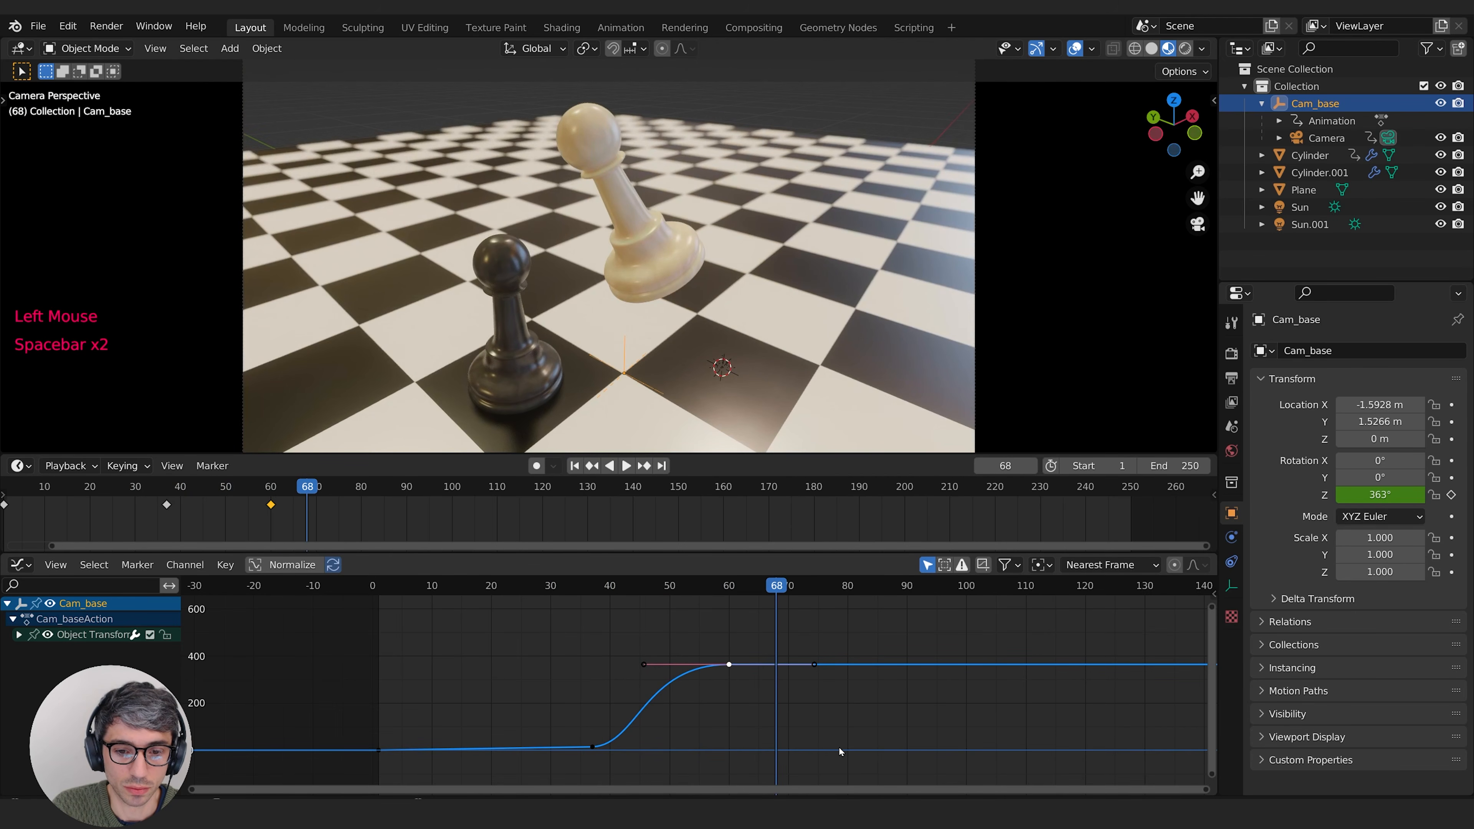
key("s")
left_click(869, 752)
left_click(551, 589)
key("space")
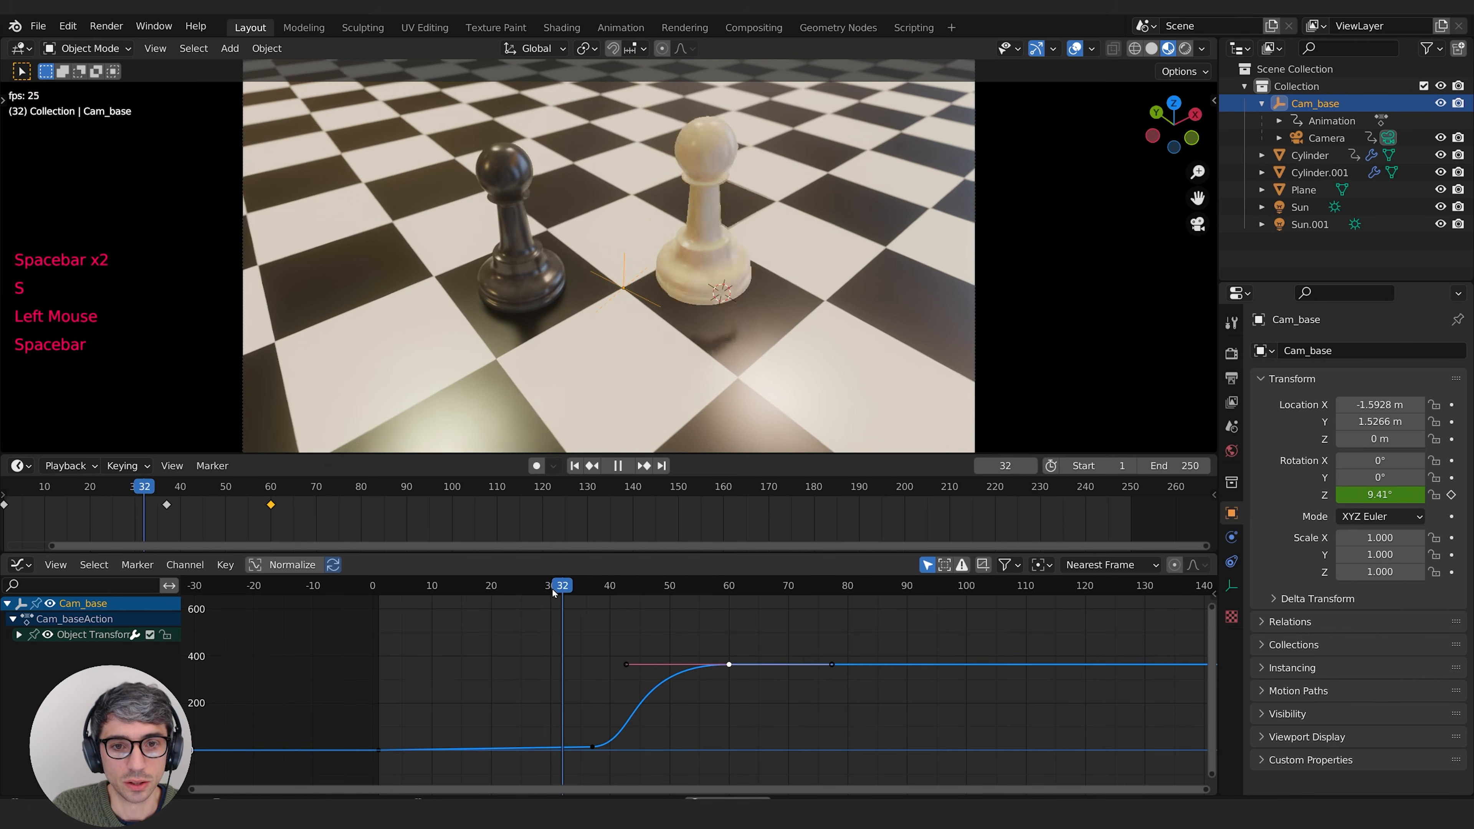
key("space")
left_click(555, 588)
key("space")
key("space")
Step: Scale up the handle of the frame 37 keyframe to ease in the orbit, and preview the motion
middle_click_drag(677, 743, 706, 732)
left_click(620, 734)
key("s")
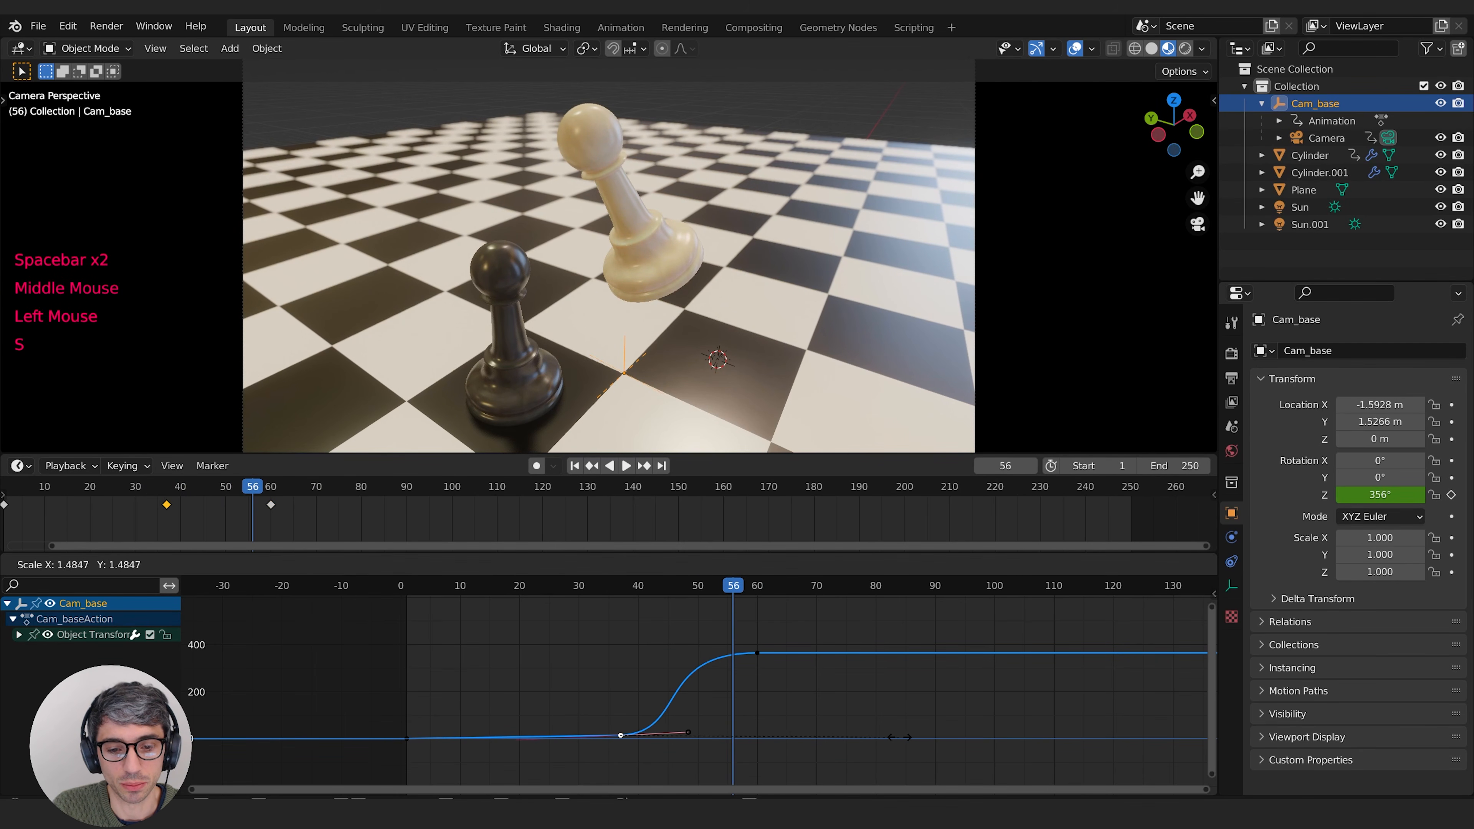
left_click(917, 738)
left_click(560, 588)
key("space")
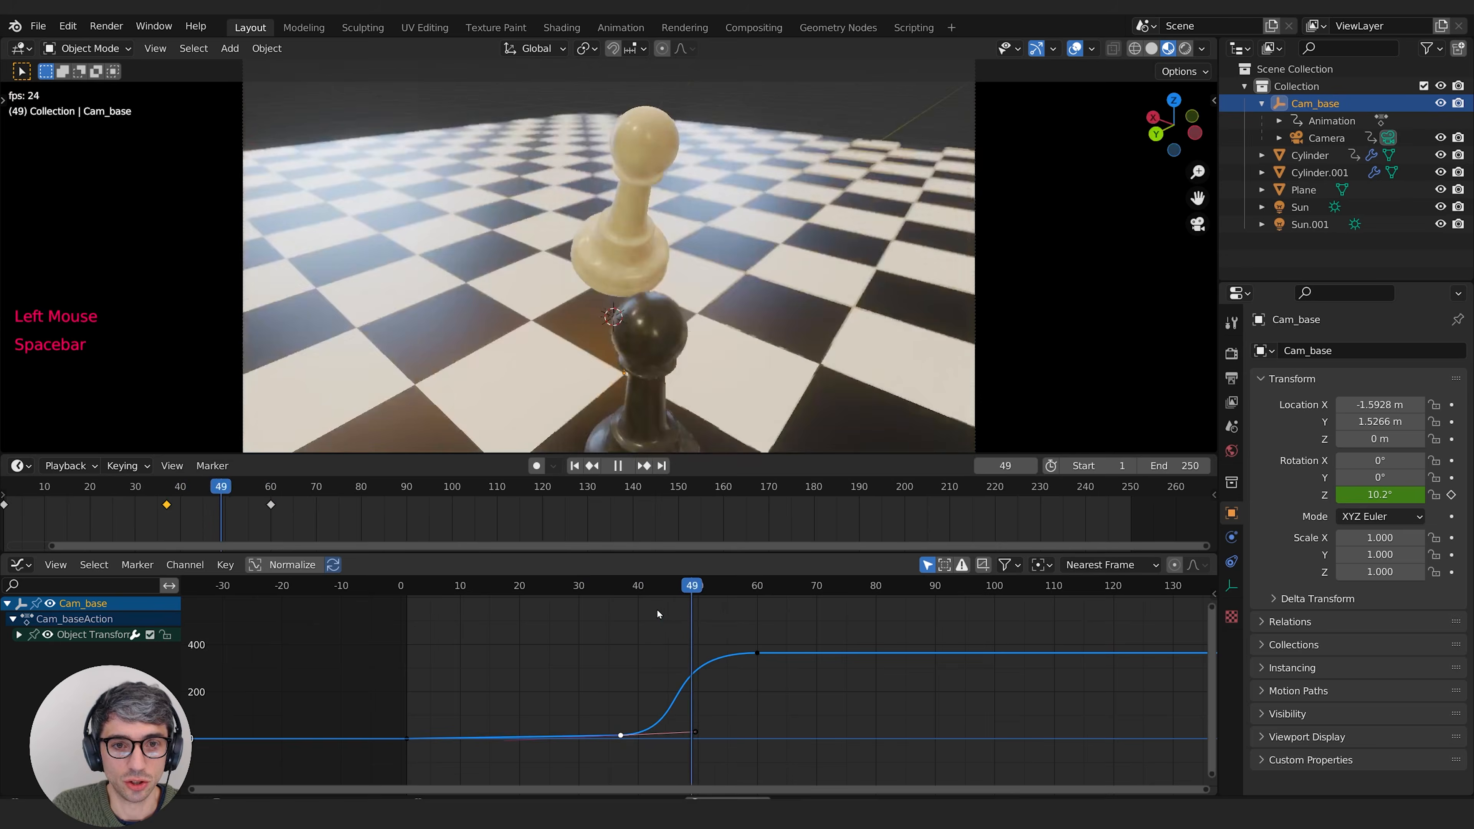
key("space")
Step: Select the frame 60 keyframe again and scale its handles for a steeper curve with a longer ease-out
left_click(760, 660)
key("s")
left_click(756, 647)
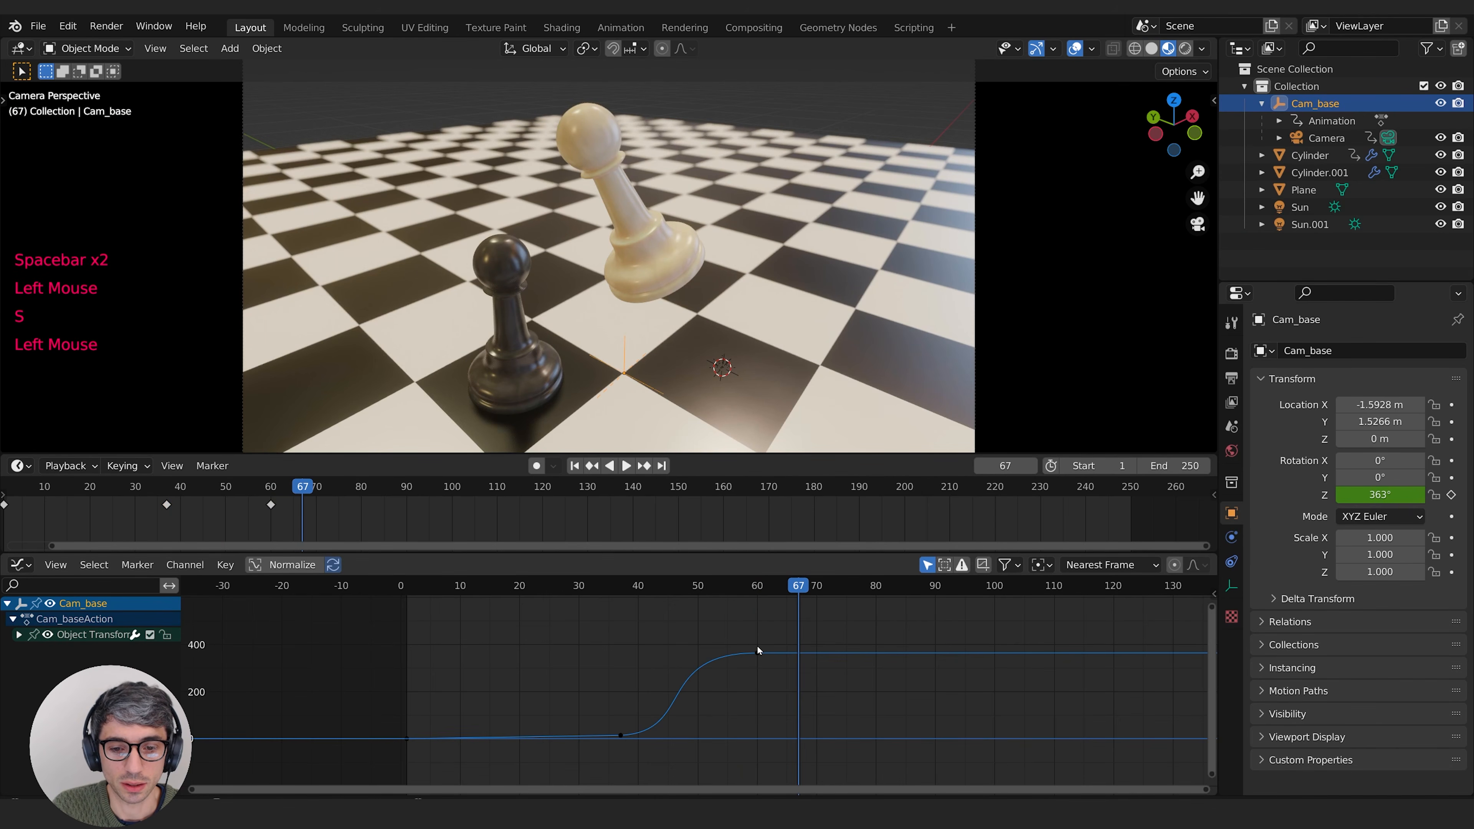
left_click(757, 652)
key("s")
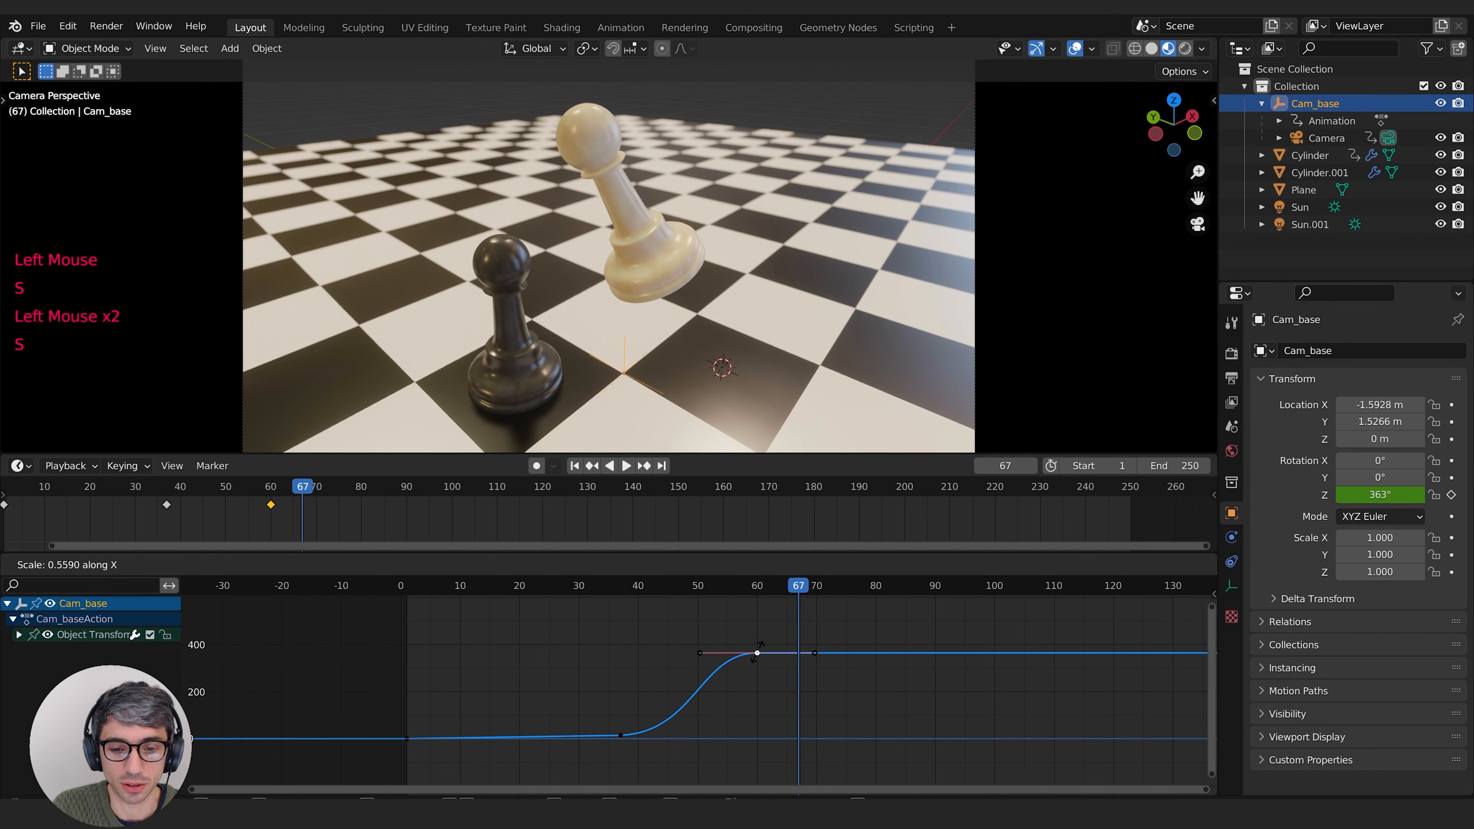
left_click(758, 652)
Step: Play back the eased camera orbit repeatedly from just before frame 37 to judge its timing
key("space")
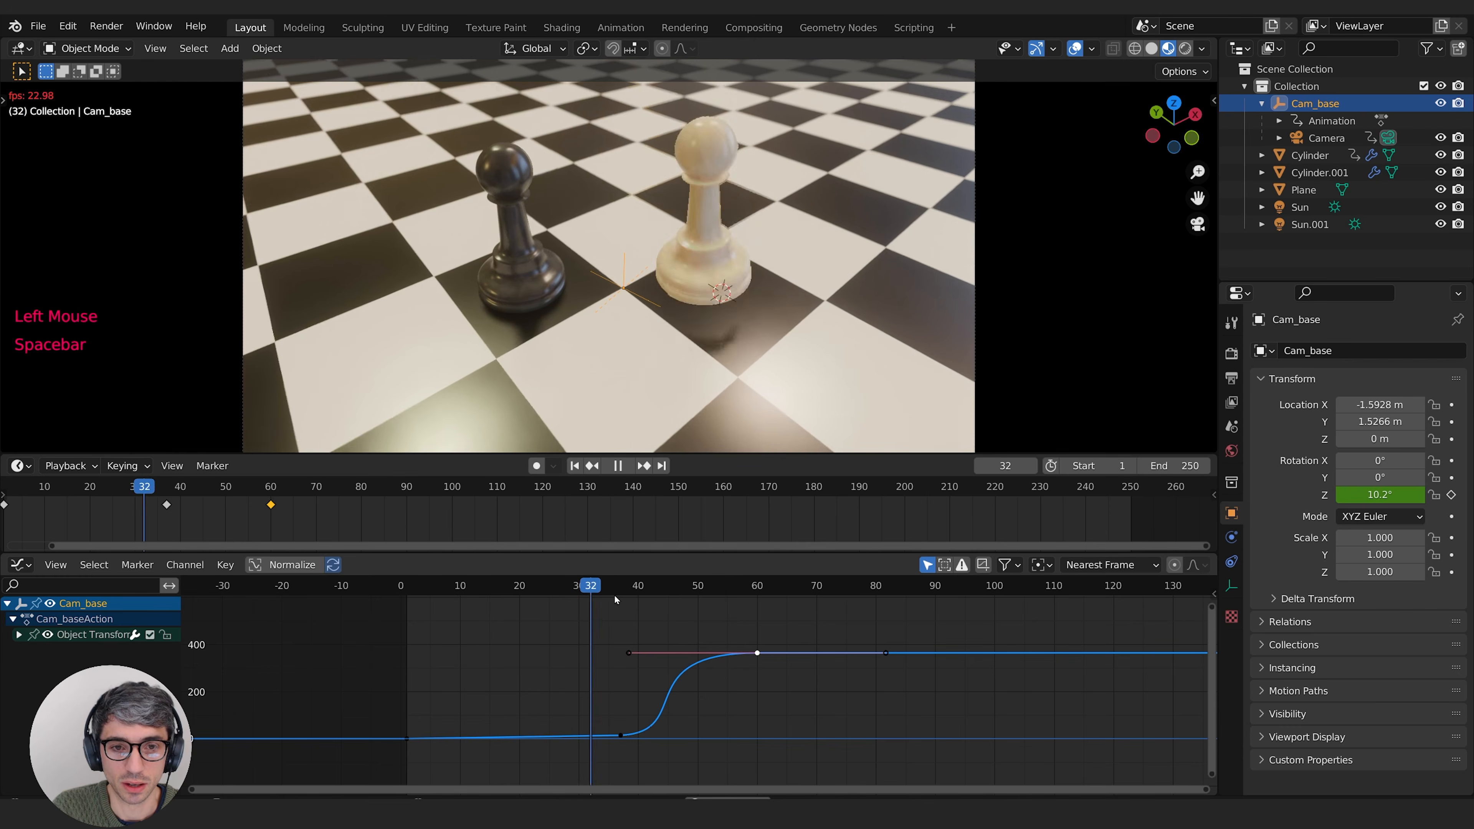
key("space")
left_click(615, 595)
key("space")
key("space")
left_click(616, 596)
key("space")
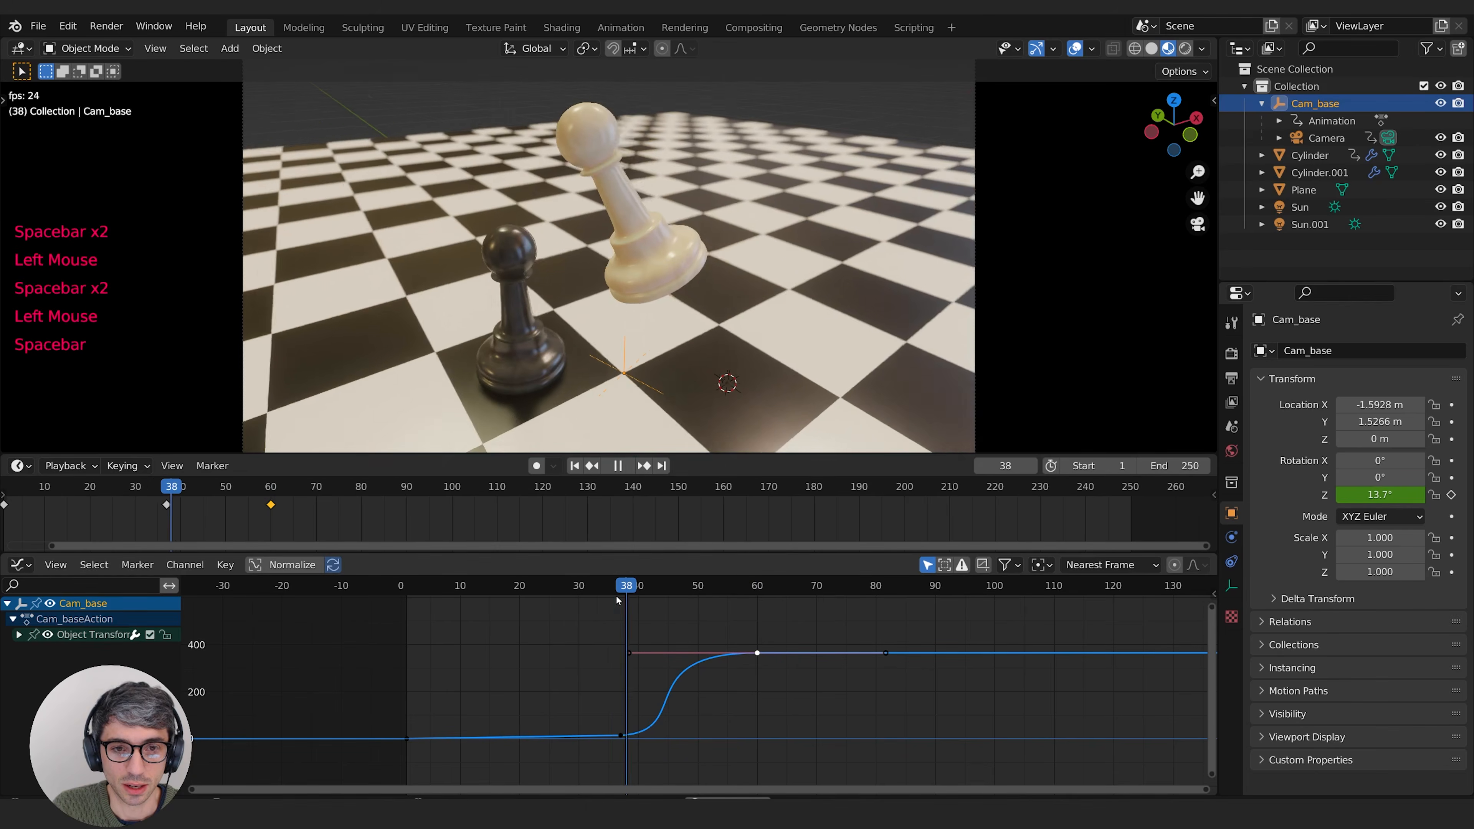
left_click(617, 596)
key("space")
key("space")
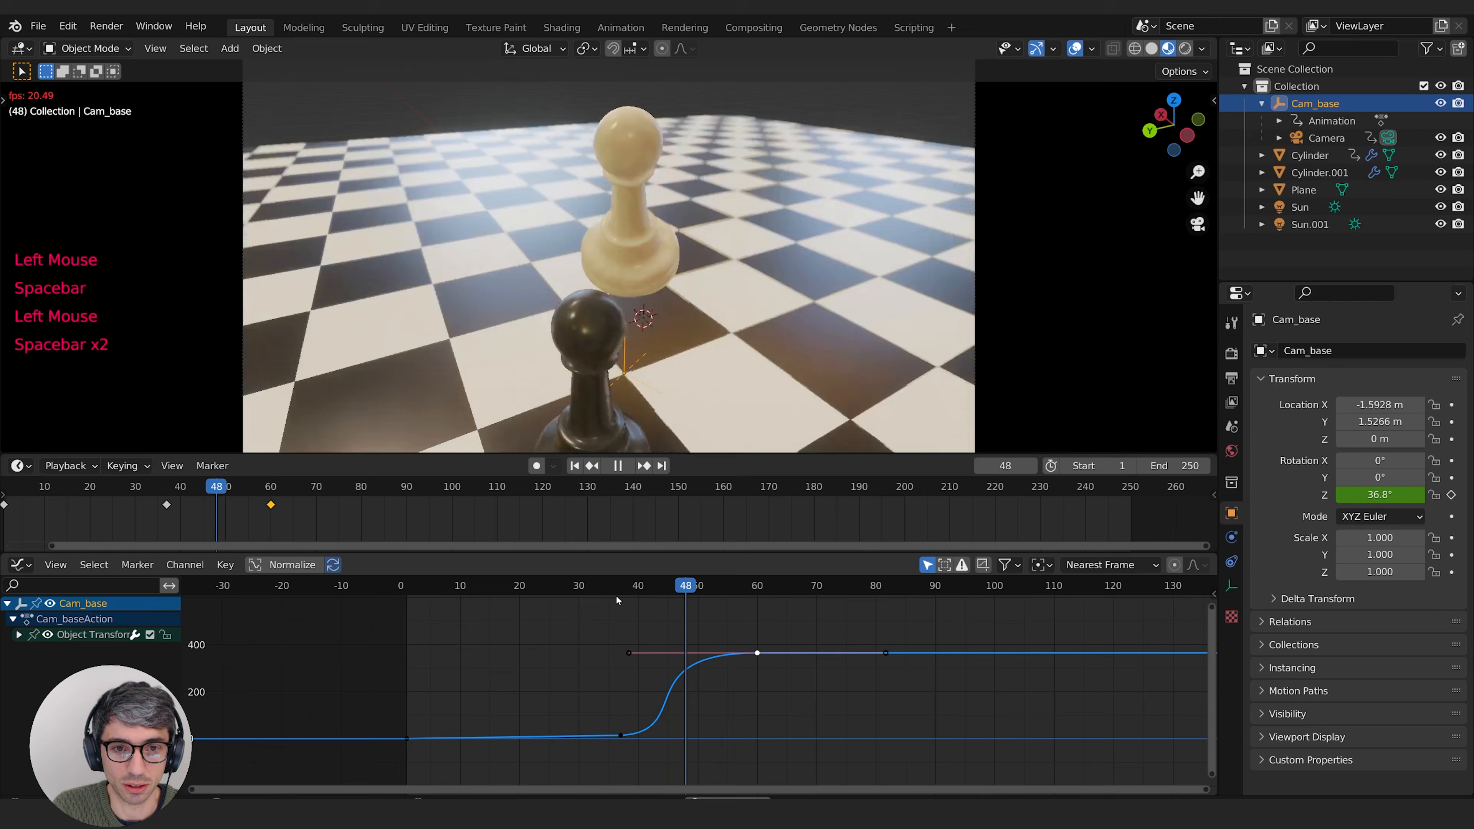
key("space")
left_click(616, 596)
key("space")
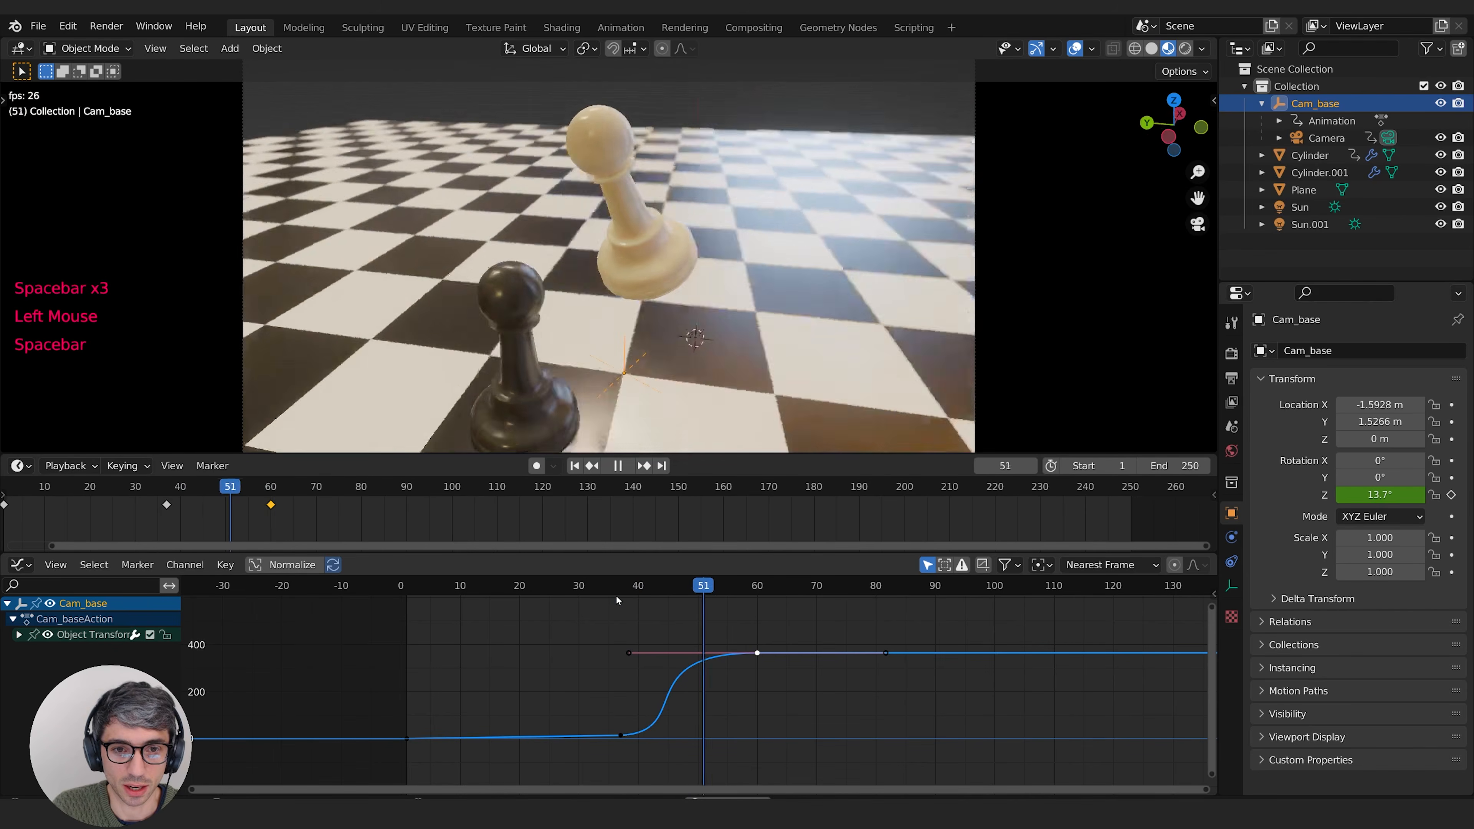
key("space")
left_click(616, 595)
key("space")
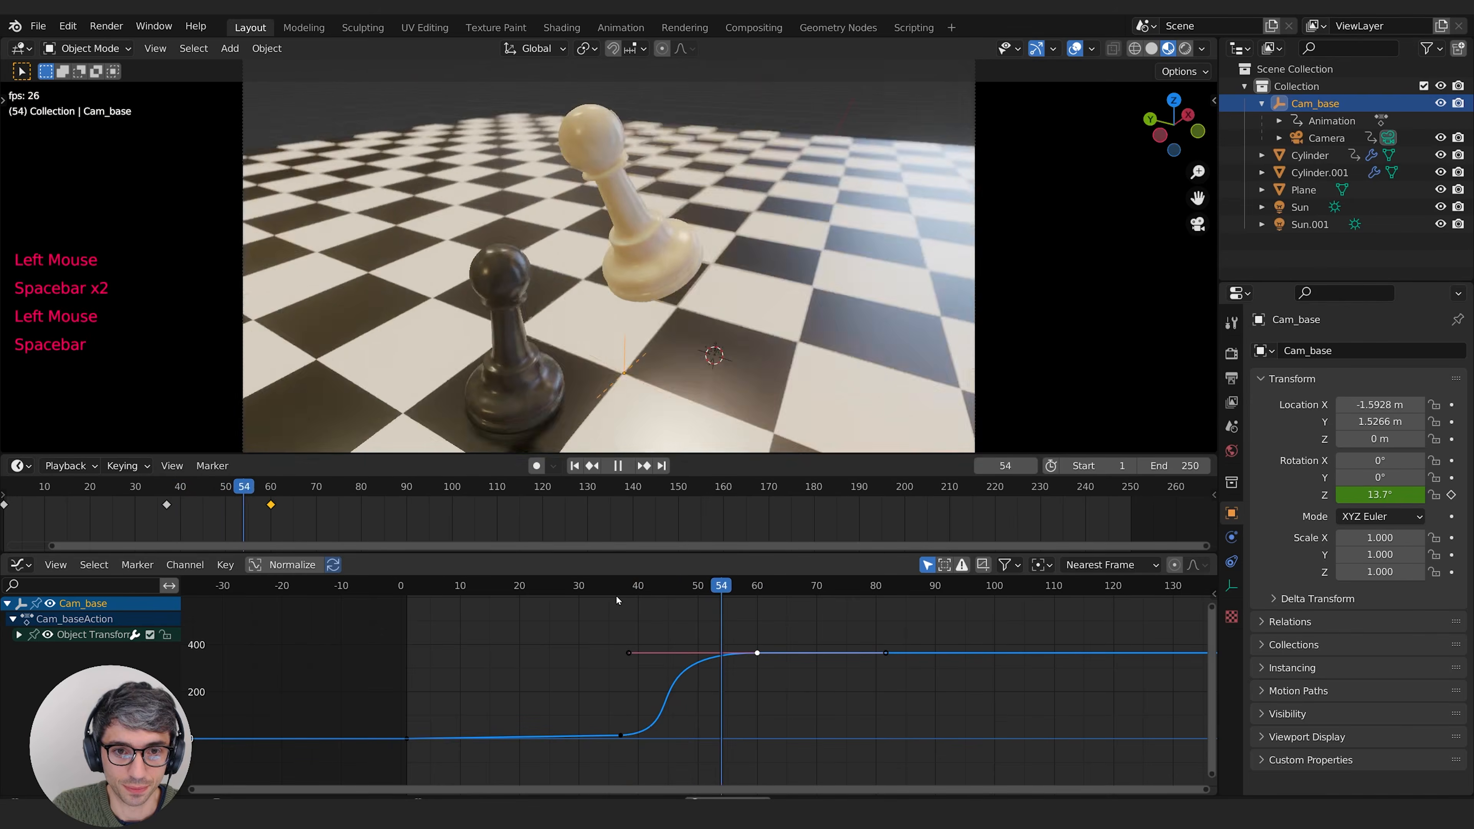
key("space")
left_click(616, 596)
key("space")
key("space")
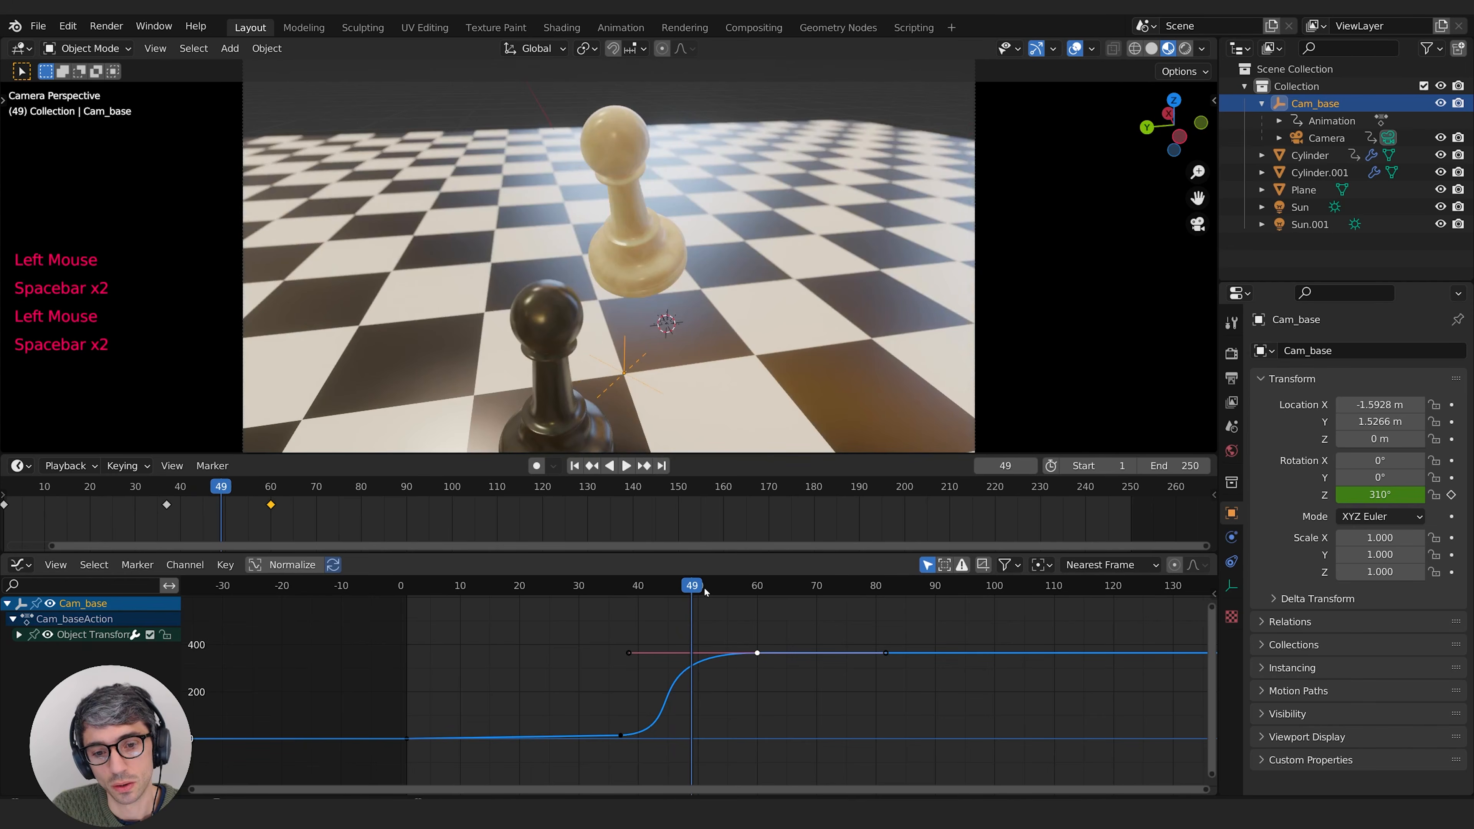
Step: Go to frame 58, select the white pawn, and insert keyframes on its location and rotation
left_click(740, 588)
left_click_drag(741, 591, 748, 591)
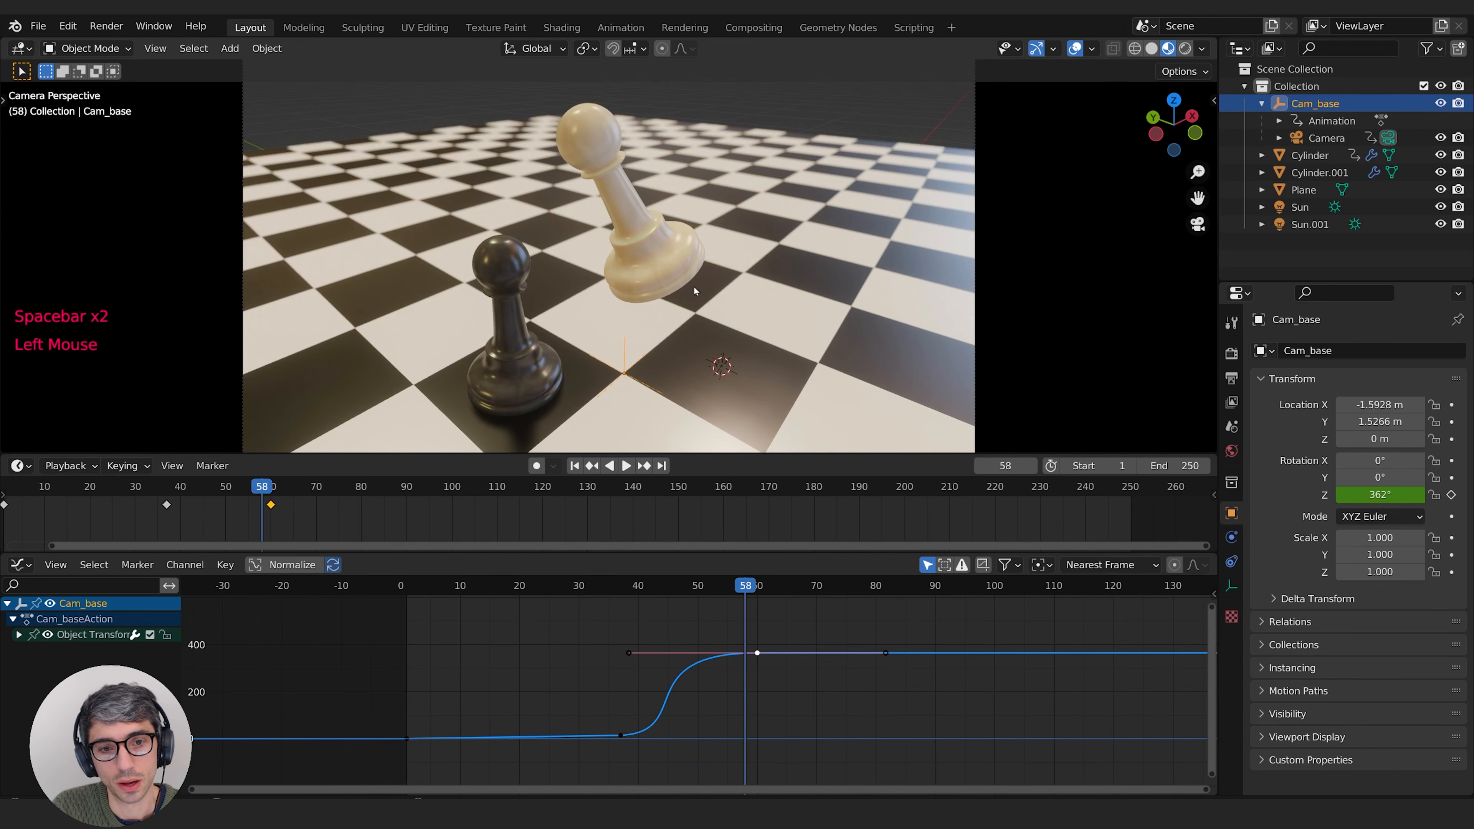
left_click(663, 279)
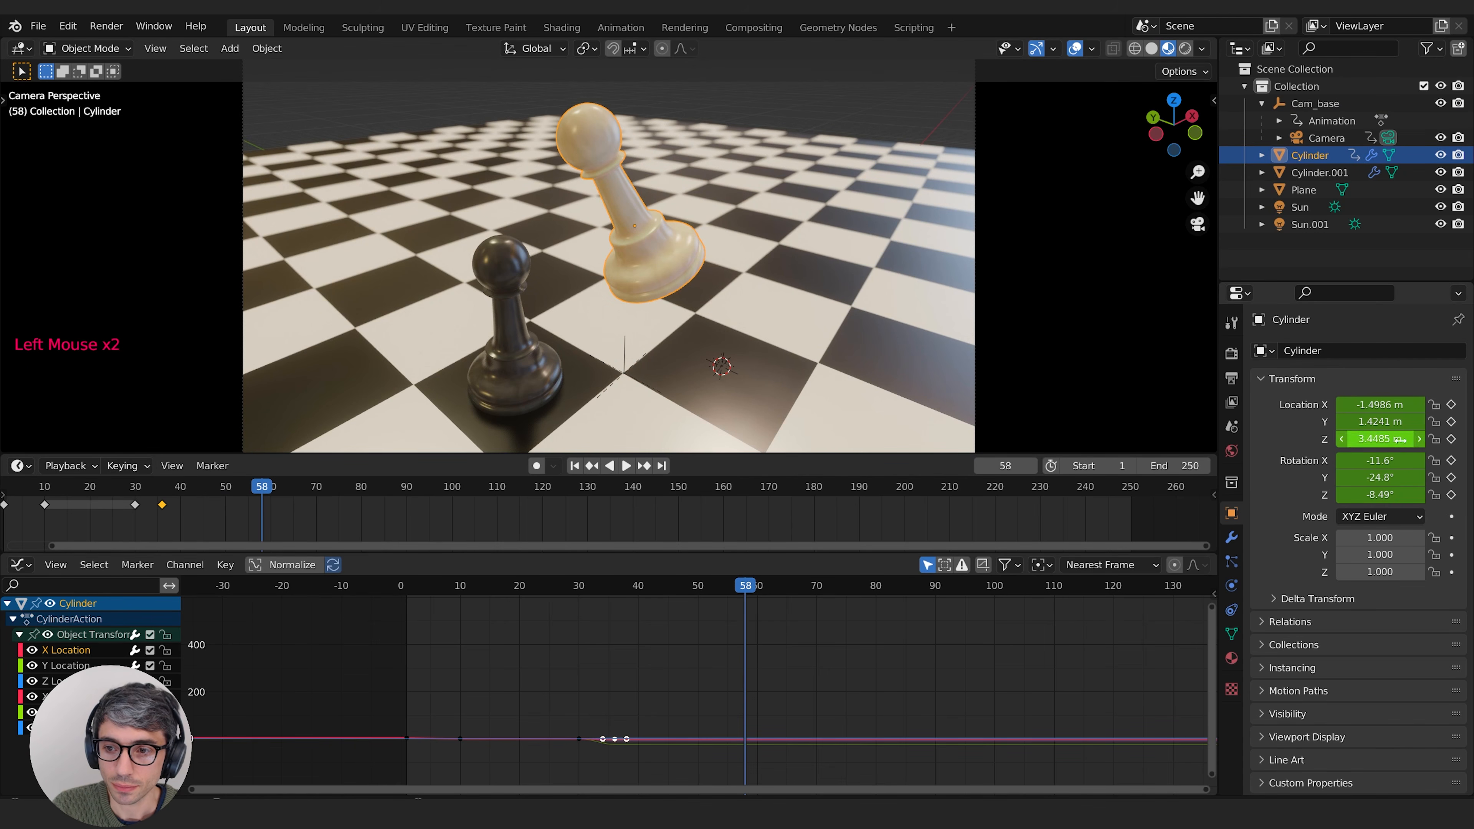
key("i")
key("i")
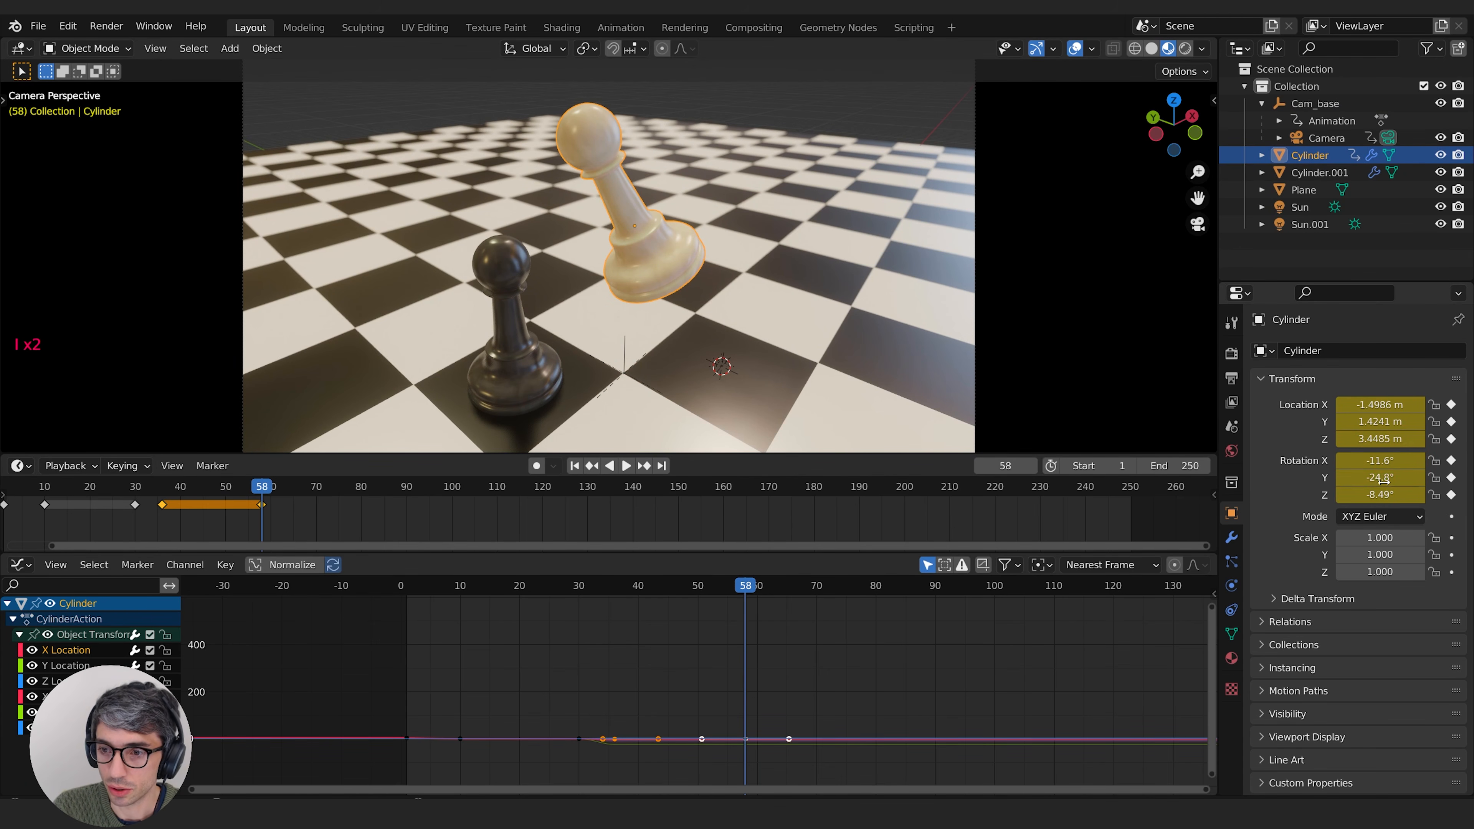
Step: At frame 63, rotate and move the white pawn so its base strikes the black pawn's head
key("Right")
key("Right")
key("Right")
key("Right")
key("Right")
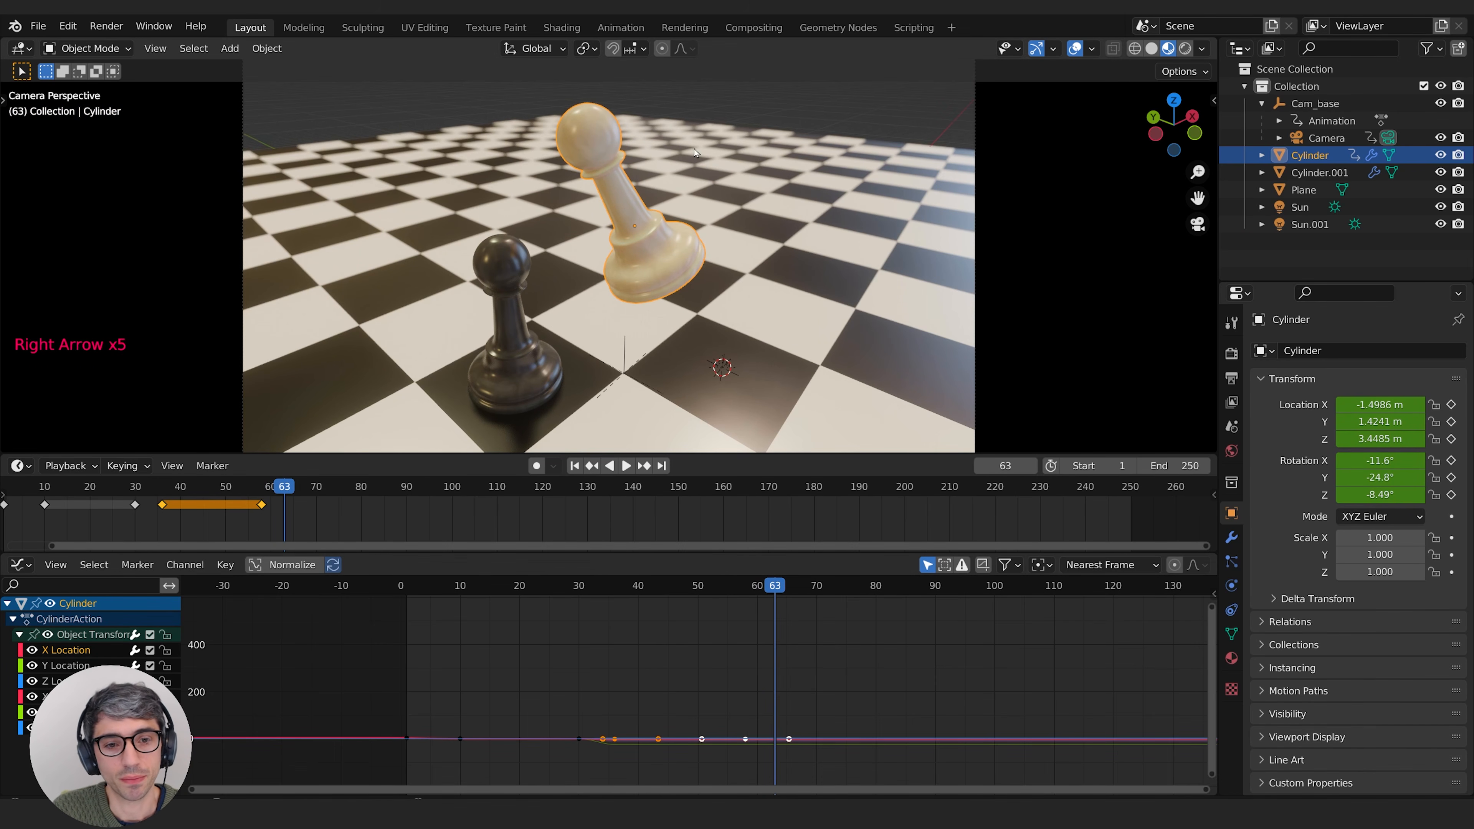
key("r")
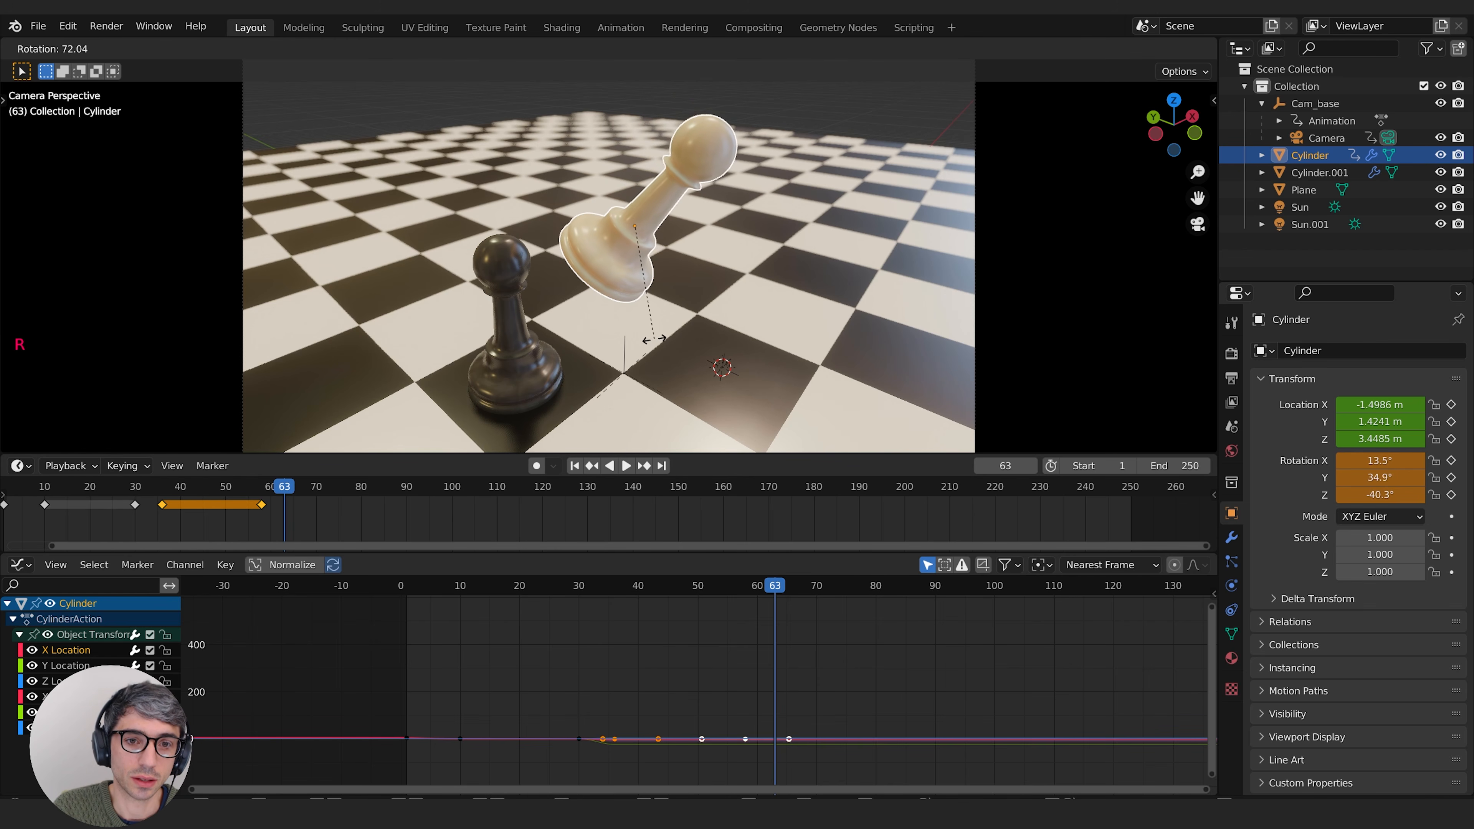
left_click(648, 338)
key("g")
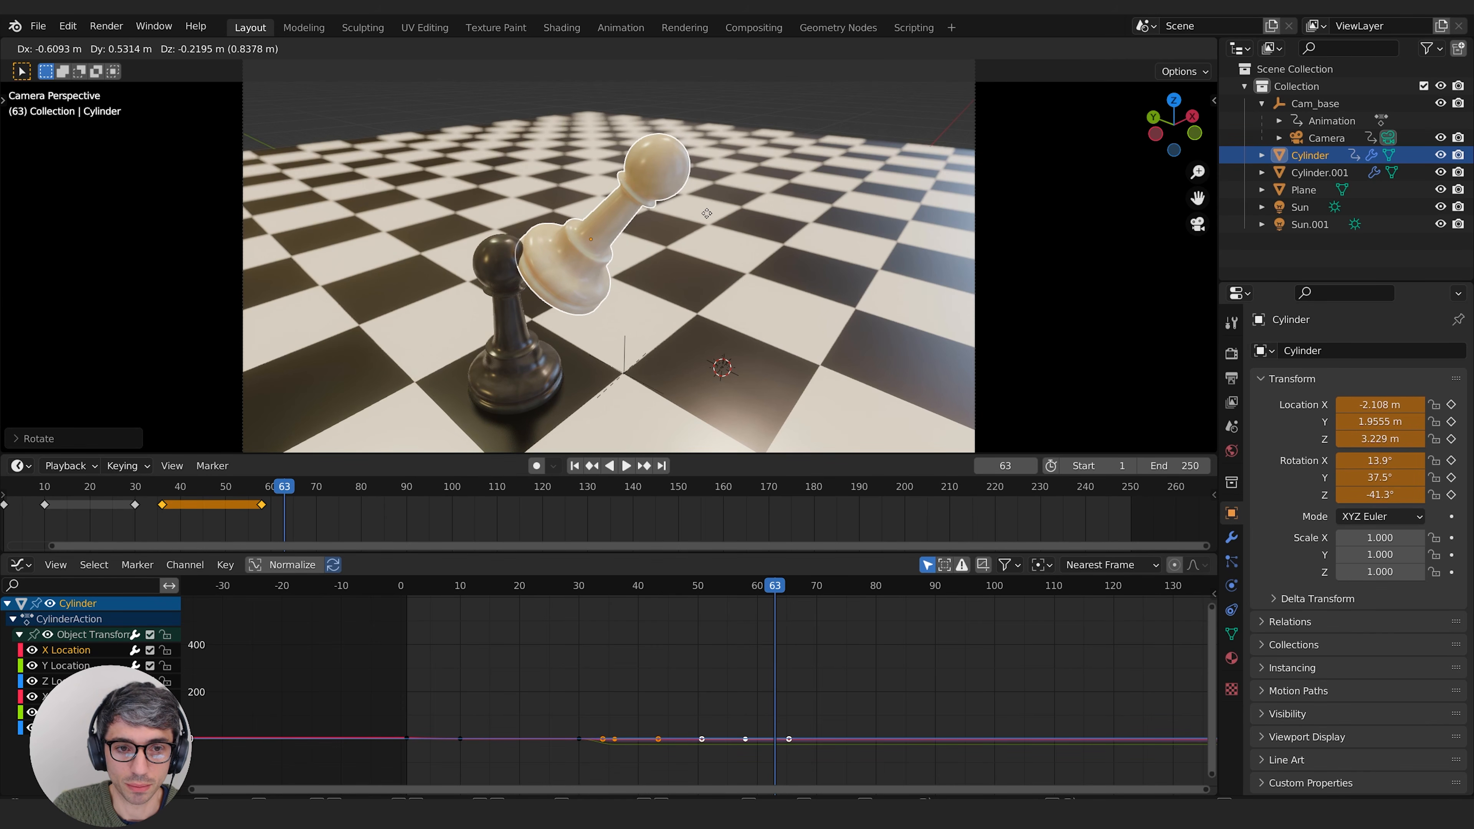
left_click(706, 213)
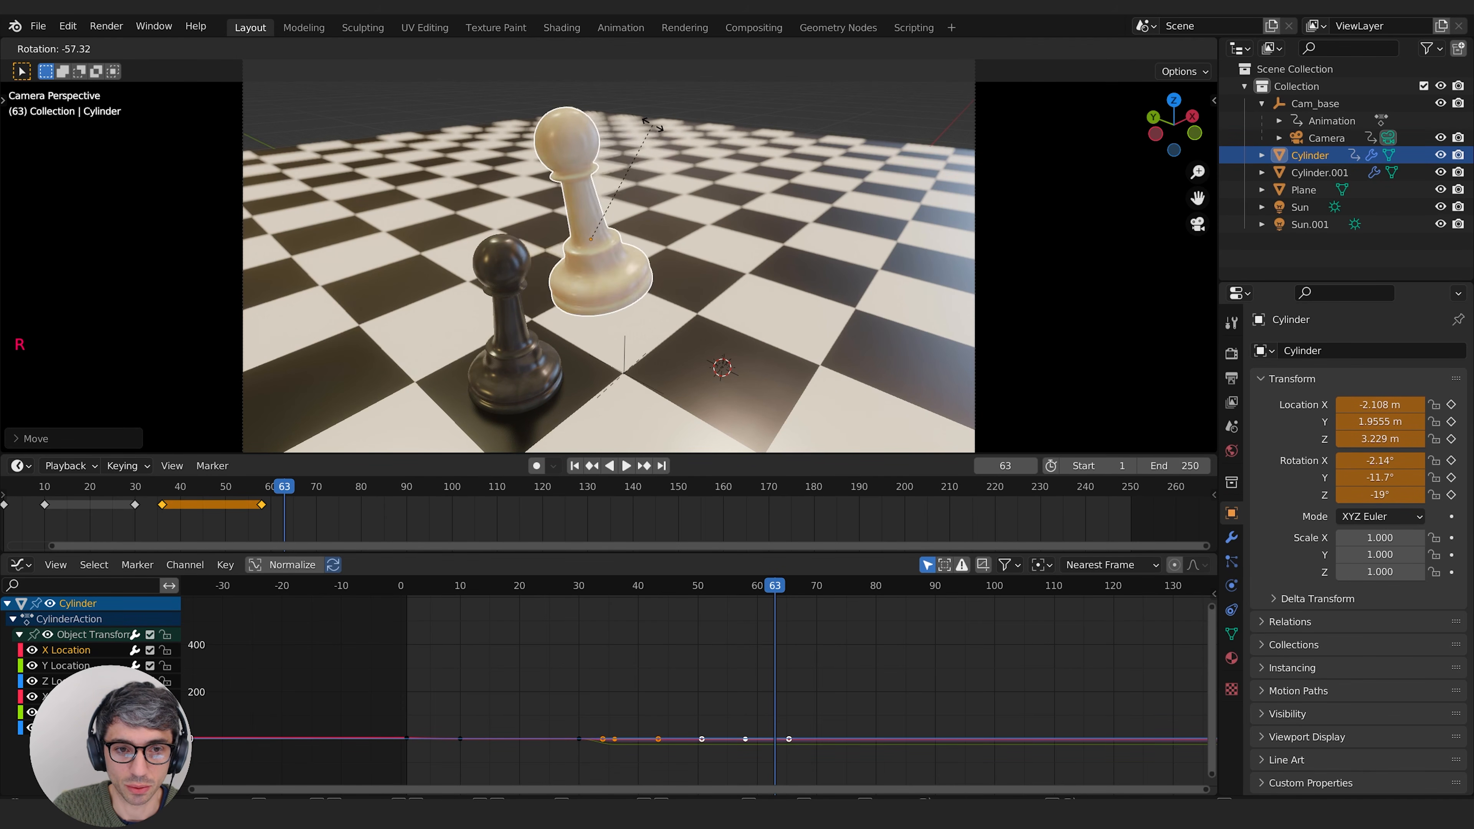
left_click(732, 220)
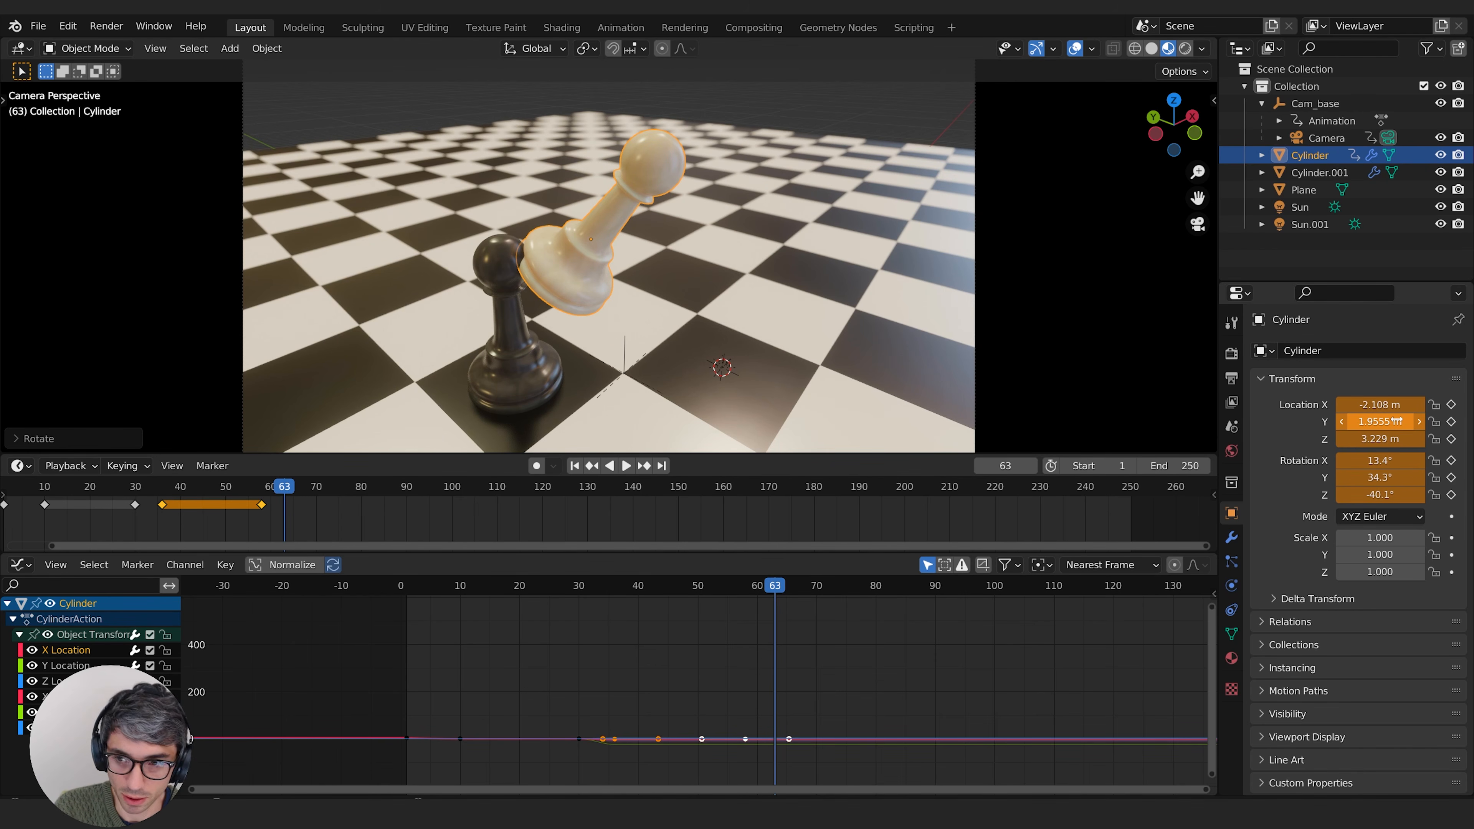
Step: Keyframe the white pawn's location and rotation at frame 63, and scrub back to frame 58 to review the strike
key("i")
key("i")
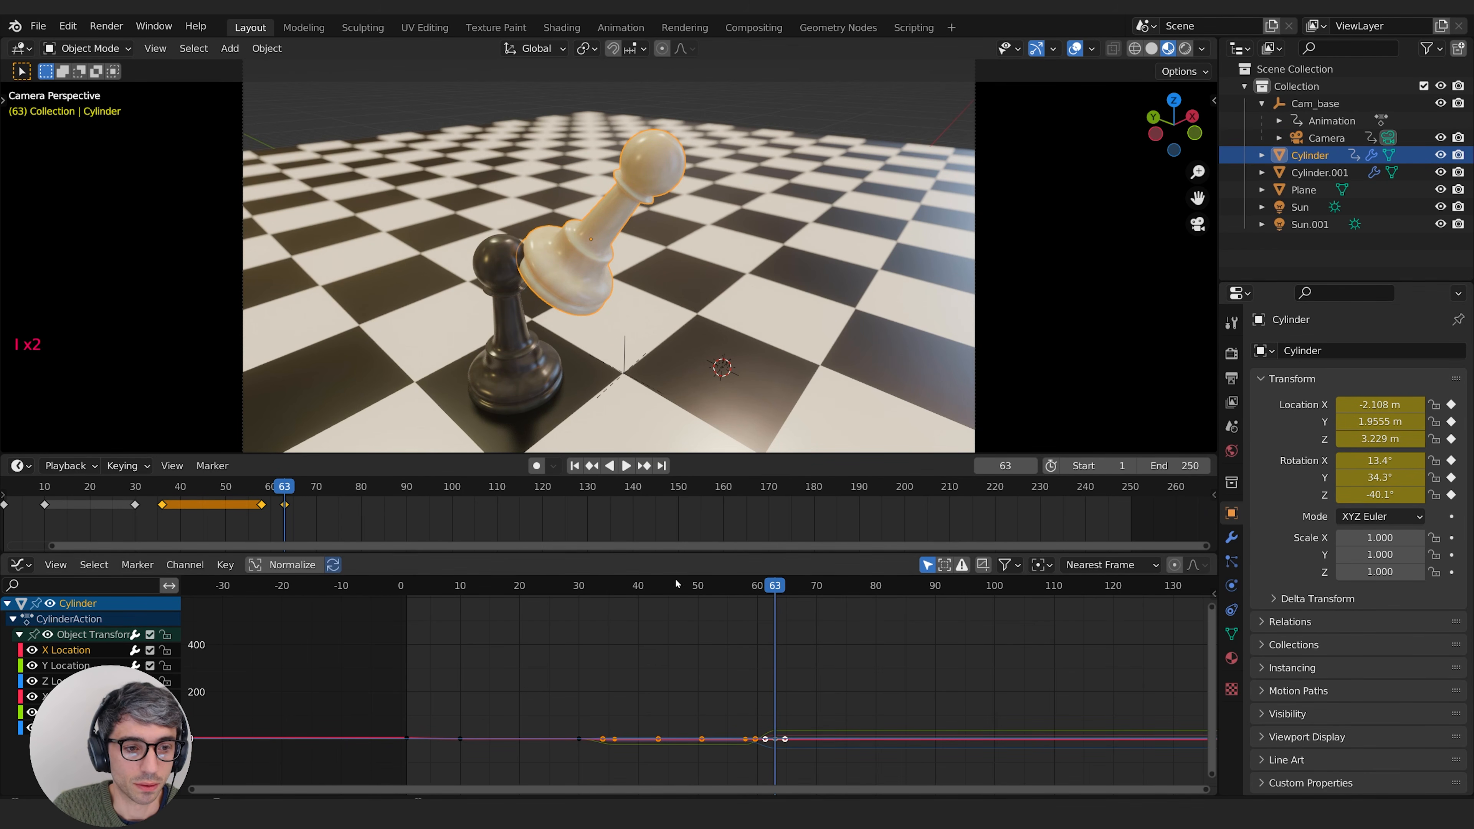
key("KP_Decimal")
middle_click_drag(1089, 660, 925, 674)
left_click_drag(835, 586, 670, 629)
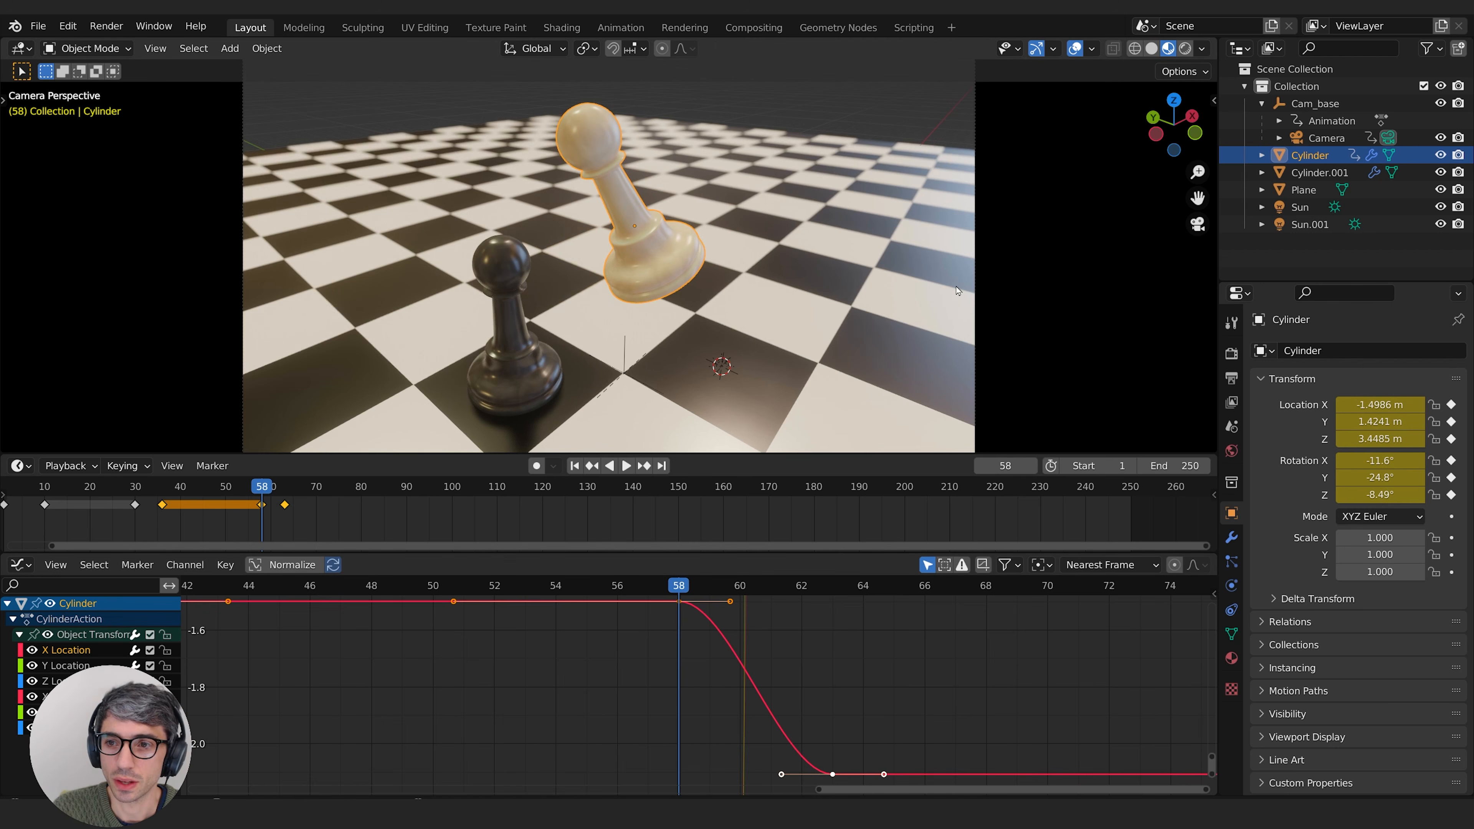
Step: Select the Cam_base empty and bring up its Z rotation curve around the frame 60 keyframe
left_click(1326, 138)
left_click(1314, 104)
scroll(774, 666, "down", 1)
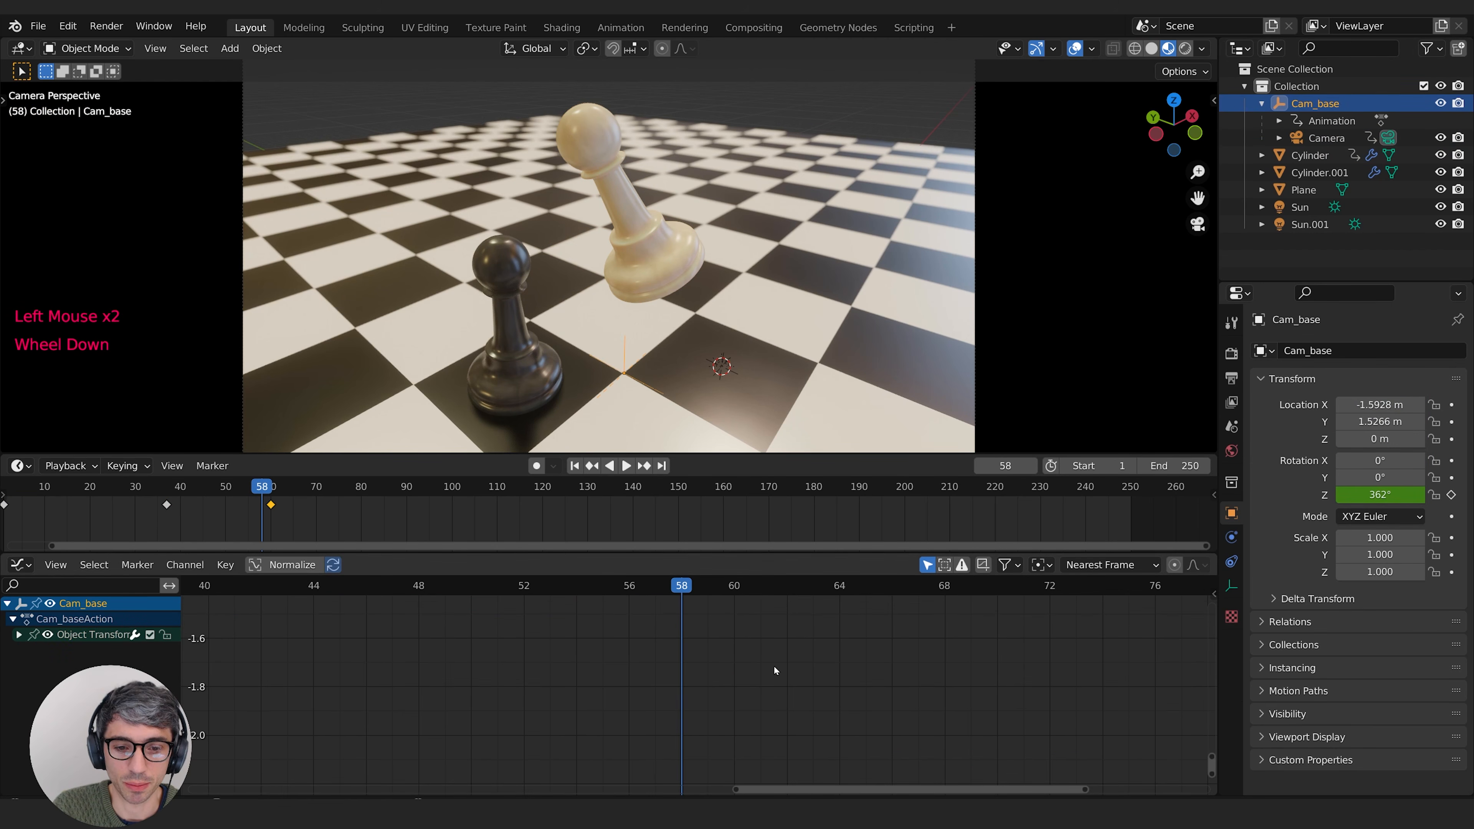
middle_click_drag(582, 673, 551, 679)
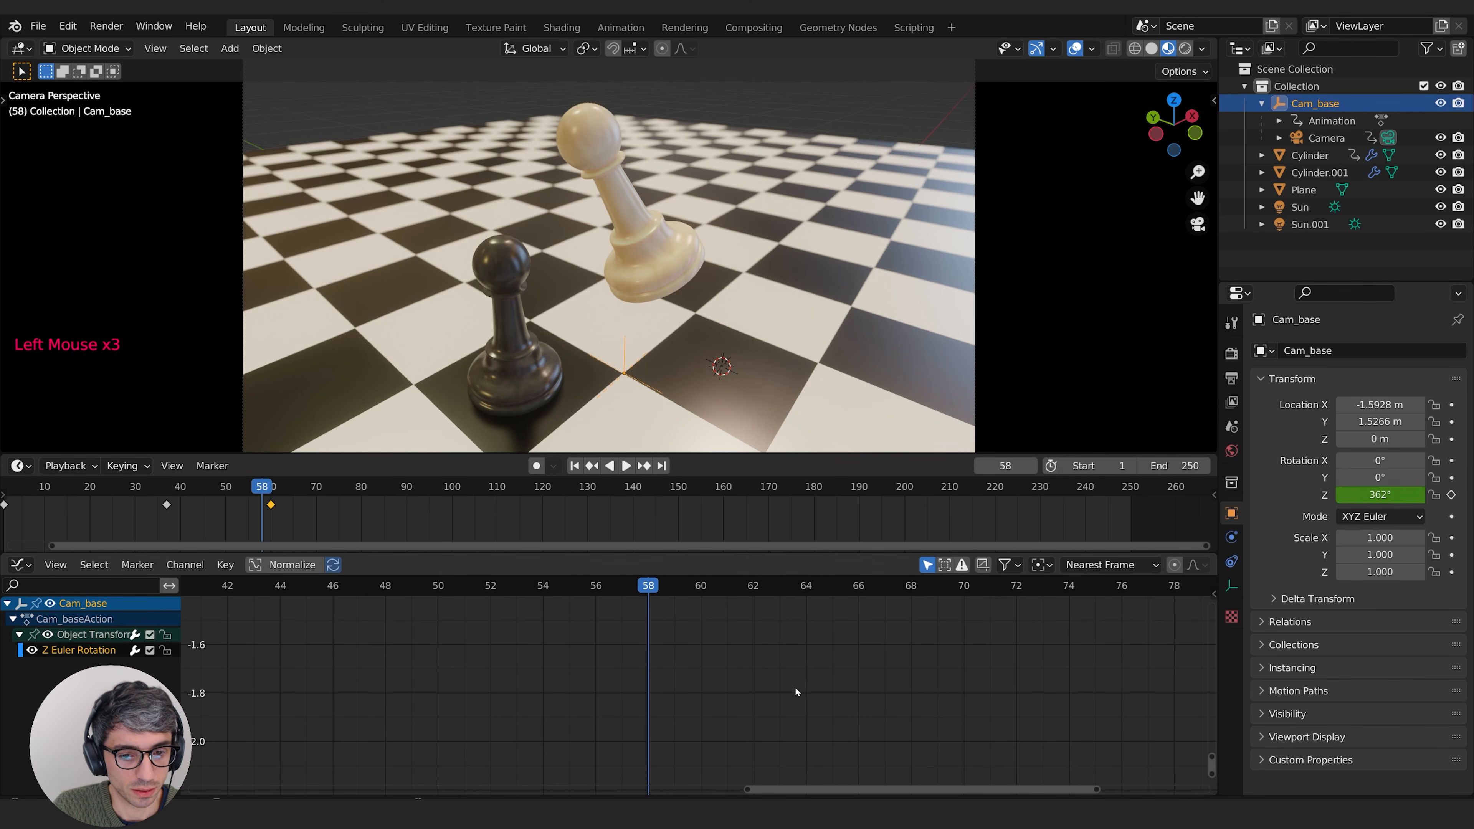
key("KP_Decimal")
scroll(793, 685, "down", 1)
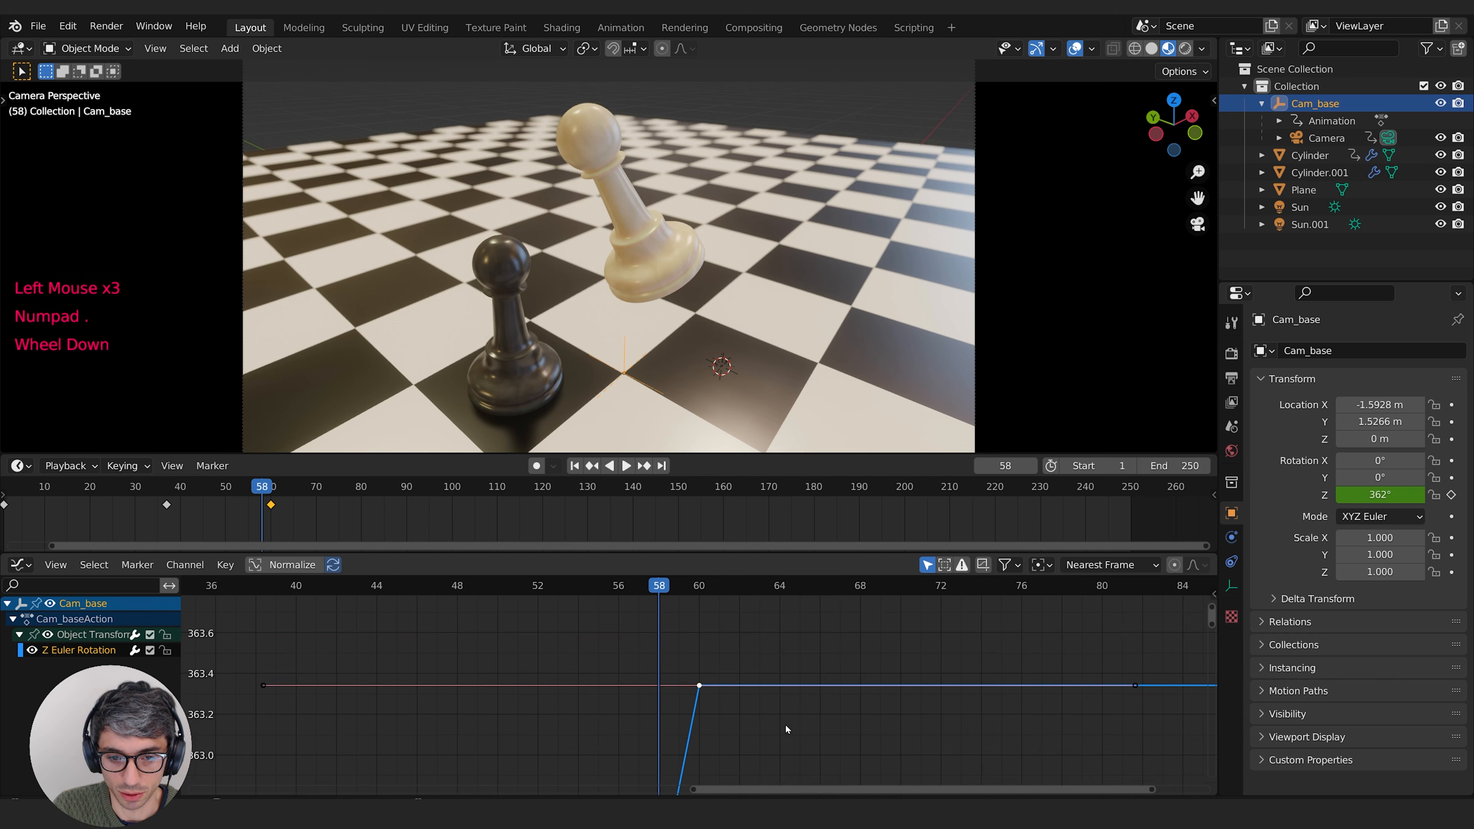
Step: Go to frame 100 and insert a new keyframe there on the camera base's Z rotation curve
middle_click_drag(785, 724, 841, 728)
scroll(816, 662, "down", 1)
middle_click_drag(817, 661, 752, 744)
key("a")
key("KP_Decimal")
left_click(918, 726)
middle_click_drag(1085, 638, 496, 694)
left_click_drag(424, 587, 834, 589)
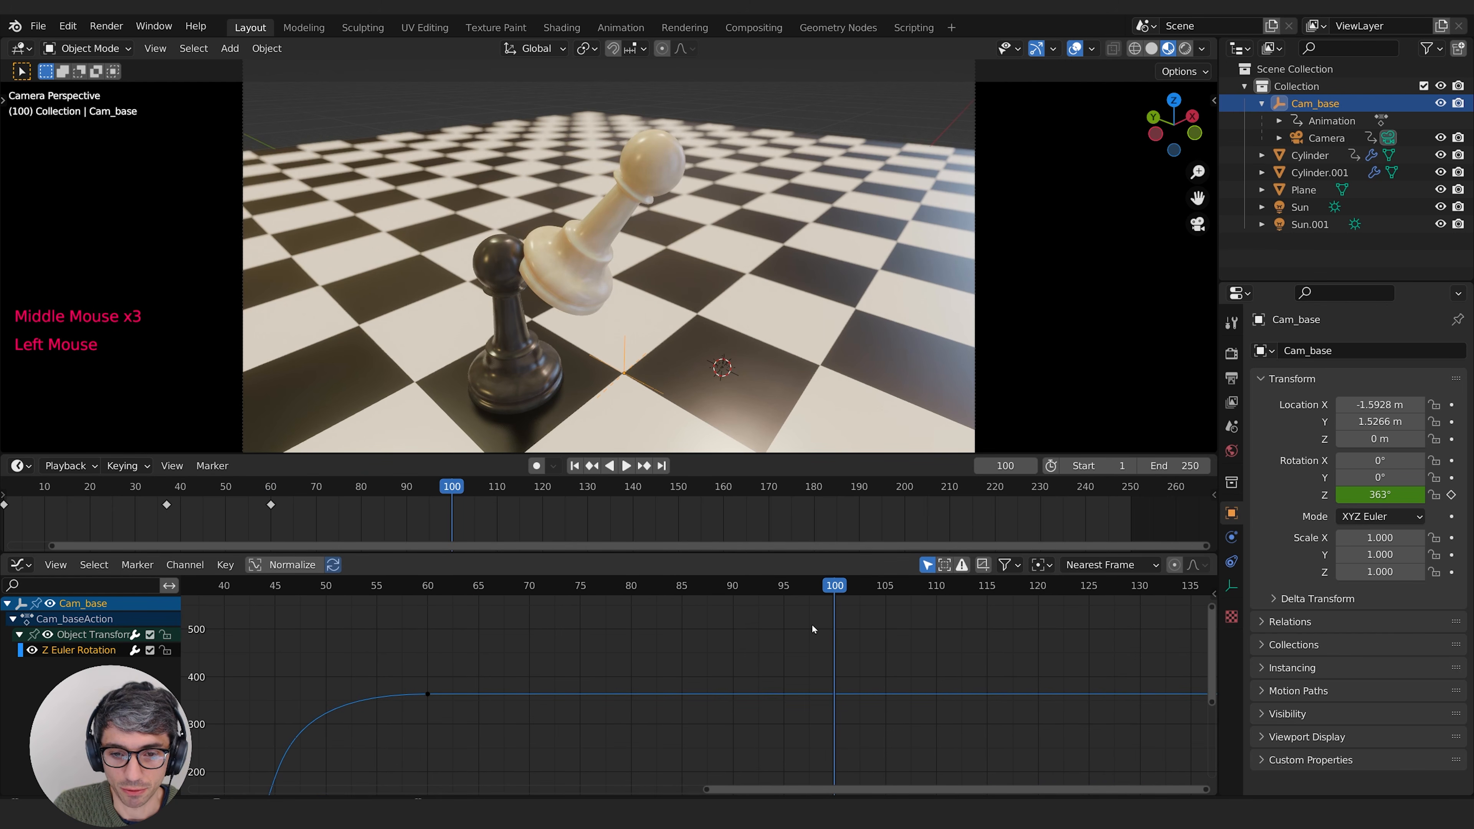
right_click(833, 692)
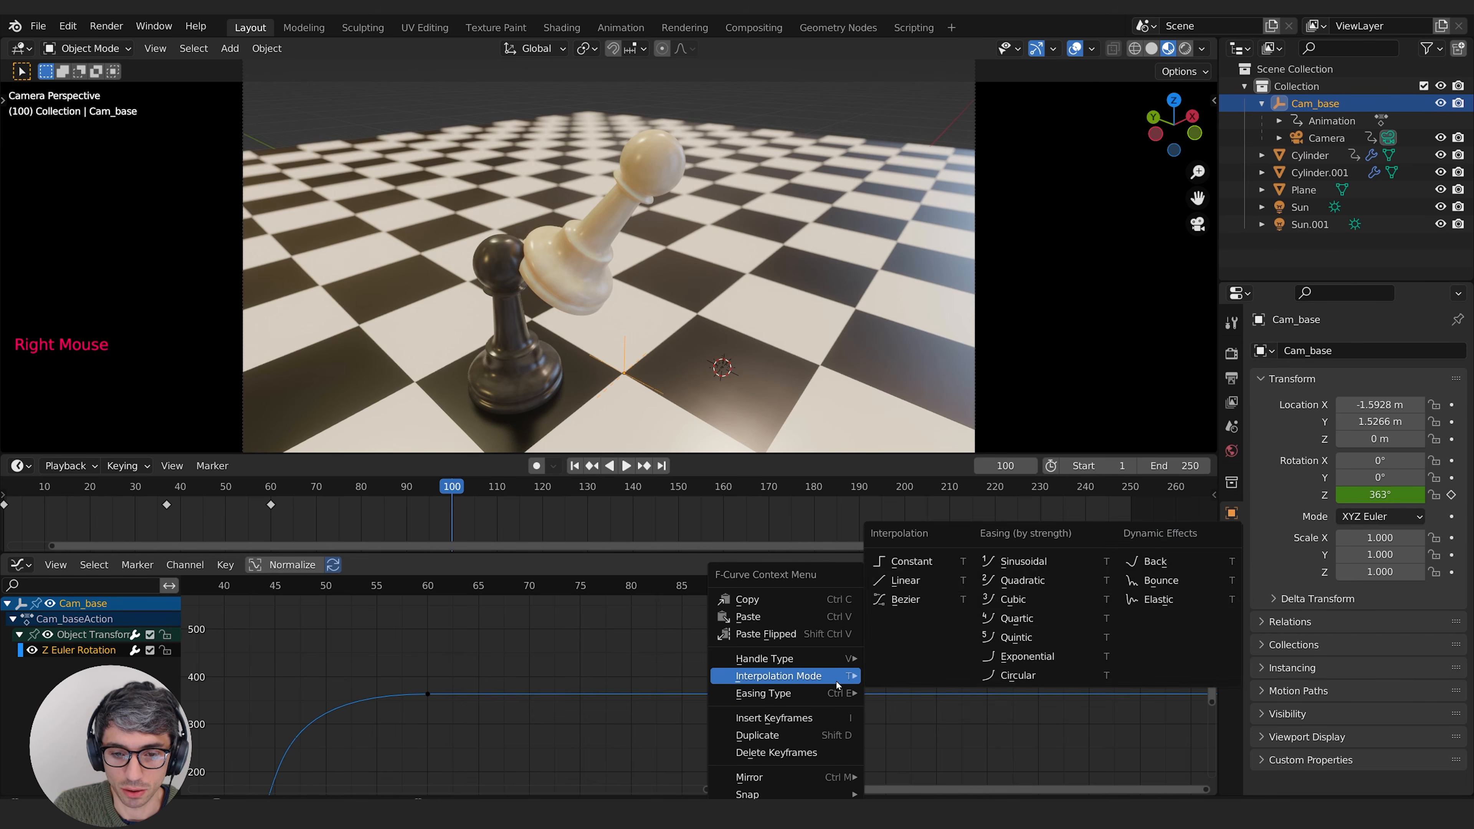
left_click(801, 722)
left_click(819, 714)
Step: Set the frame 100 keyframe's interpolation to Linear and raise its value vertically so the camera keeps orbiting
right_click(835, 695)
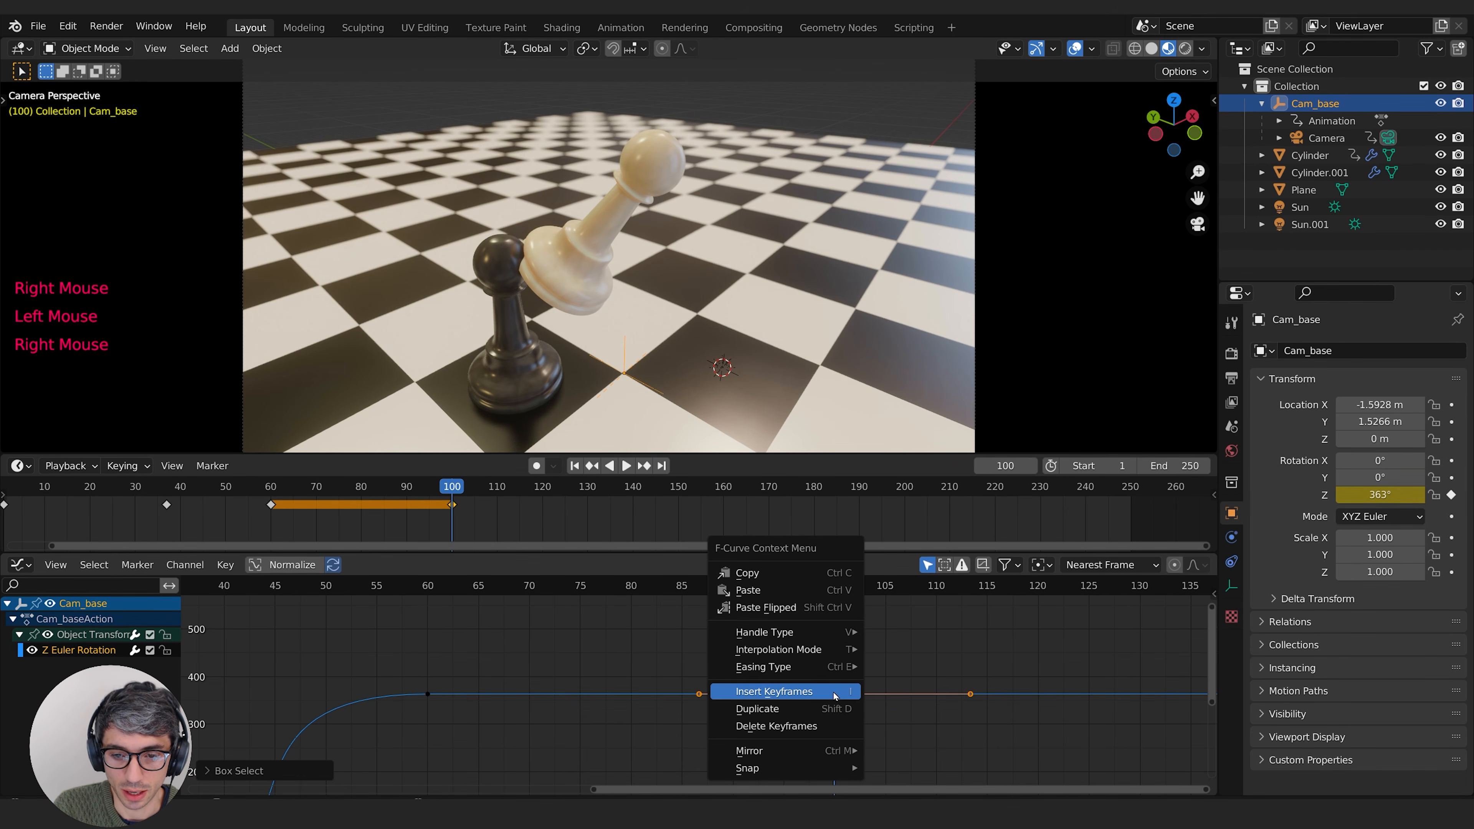
mouse_move(847, 648)
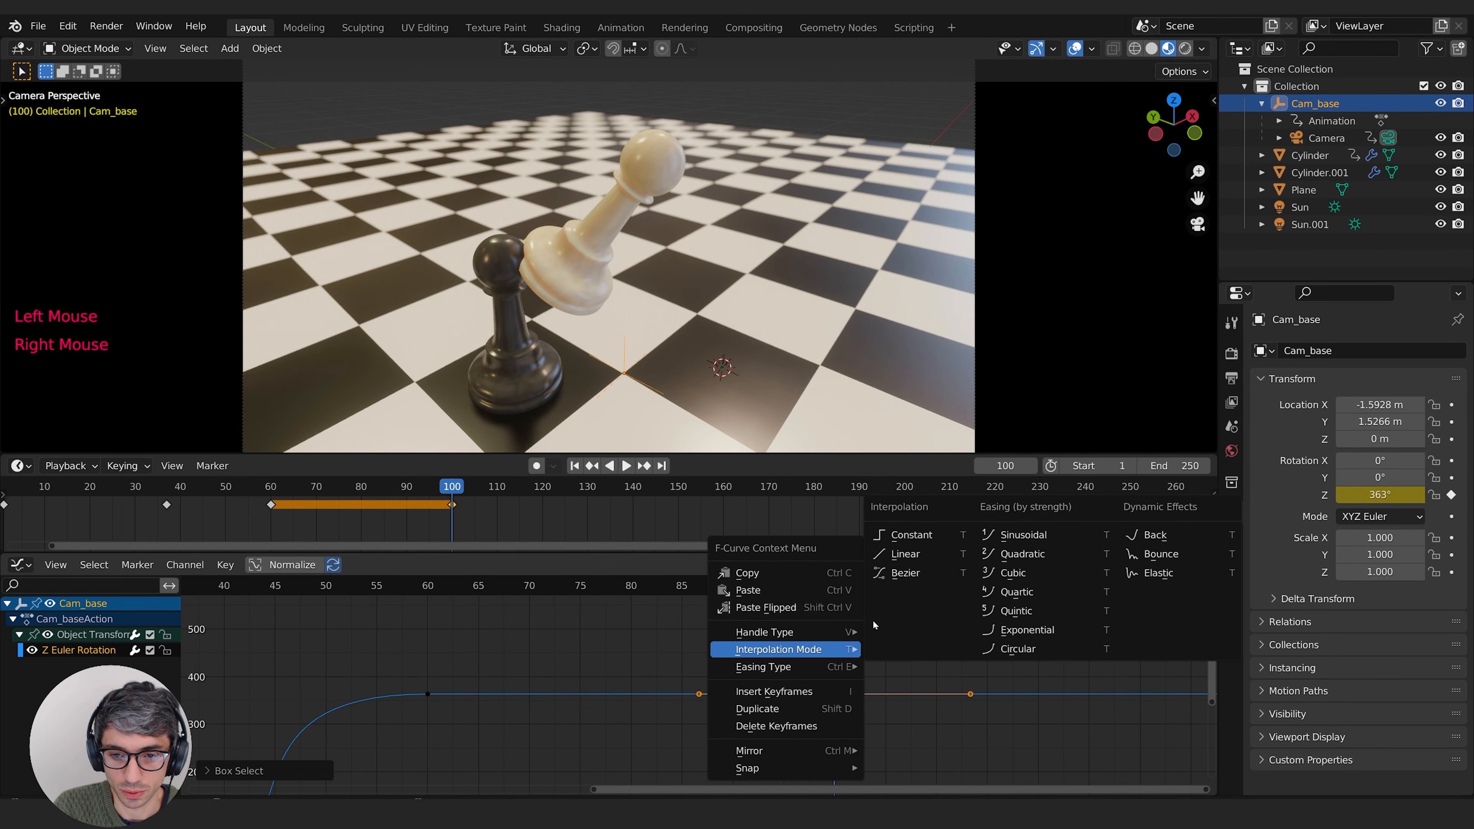
left_click(909, 564)
key("g")
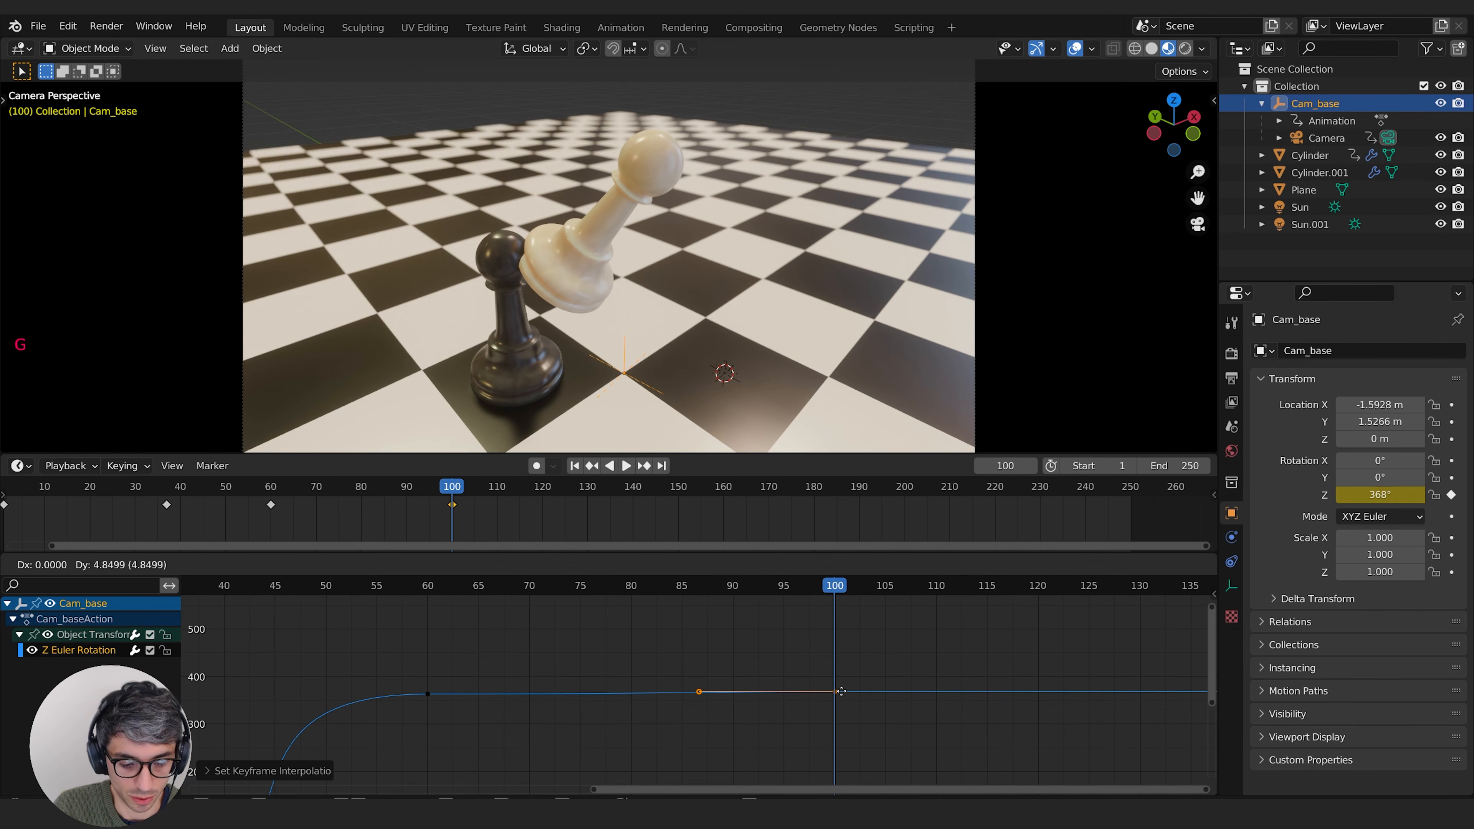
key("y")
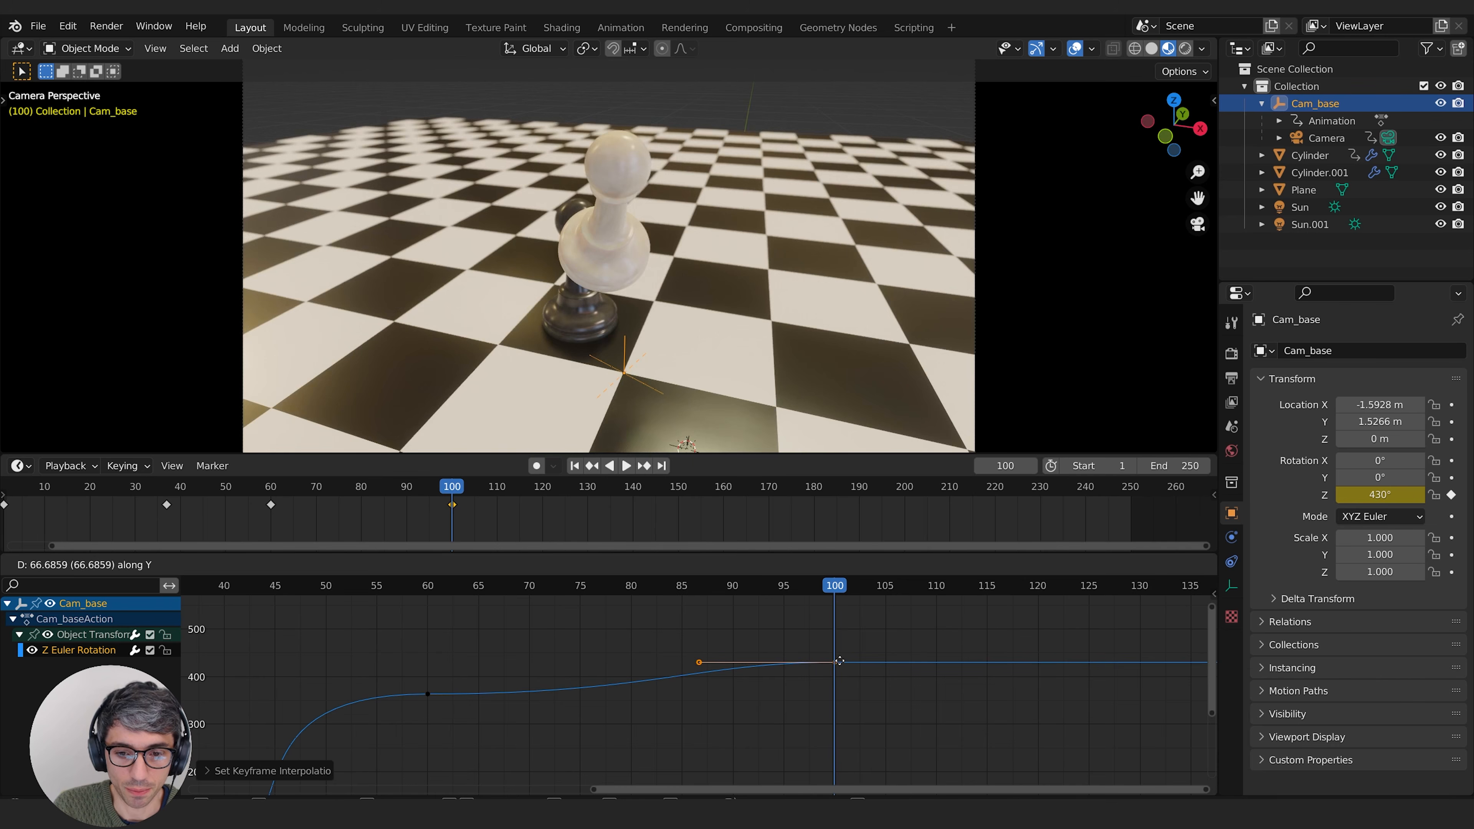
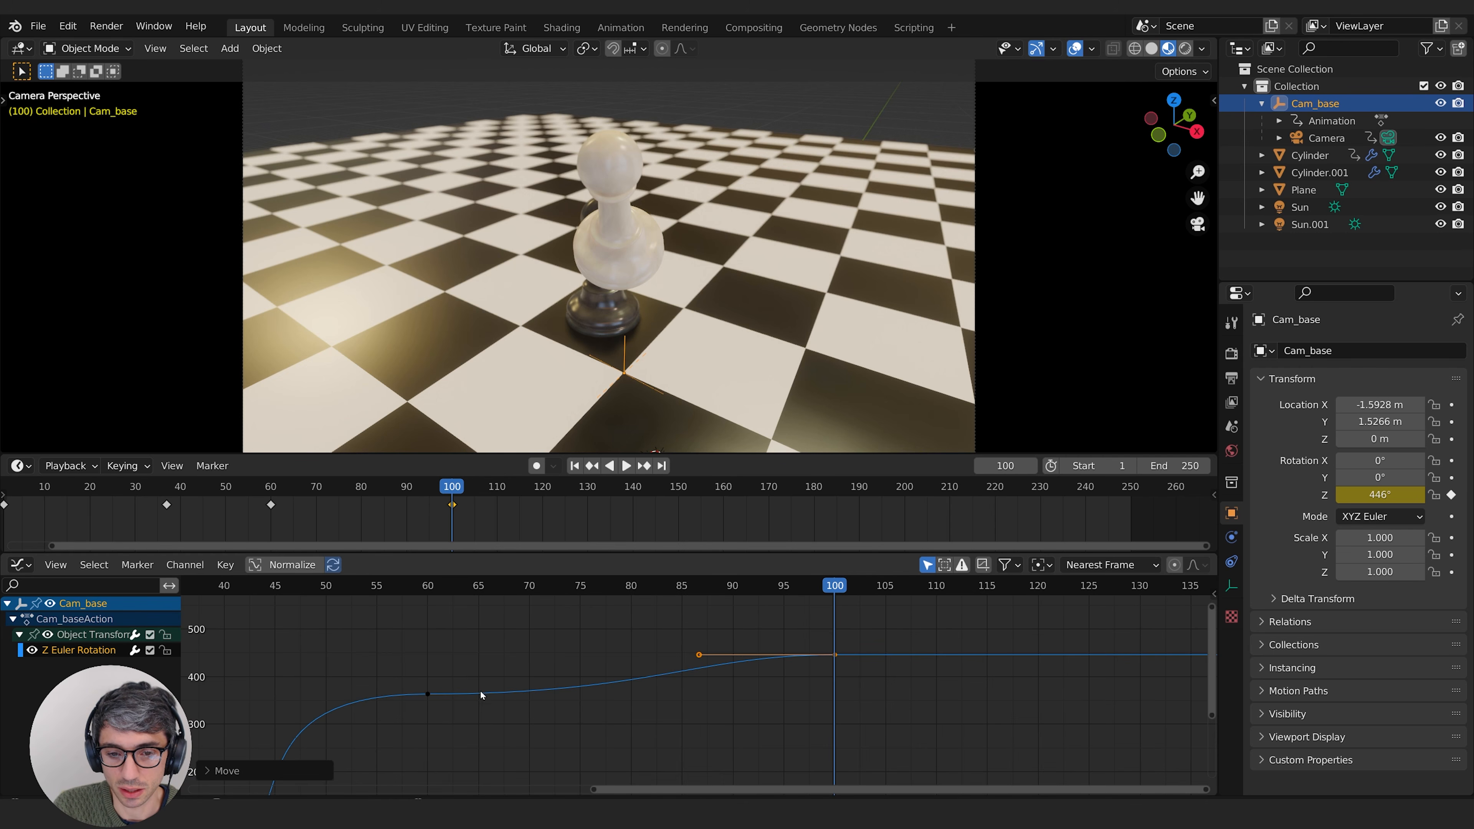
Step: Play the animation from about frame 43 to check how the camera orbit carries on past frame 60
middle_click_drag(541, 690, 585, 681)
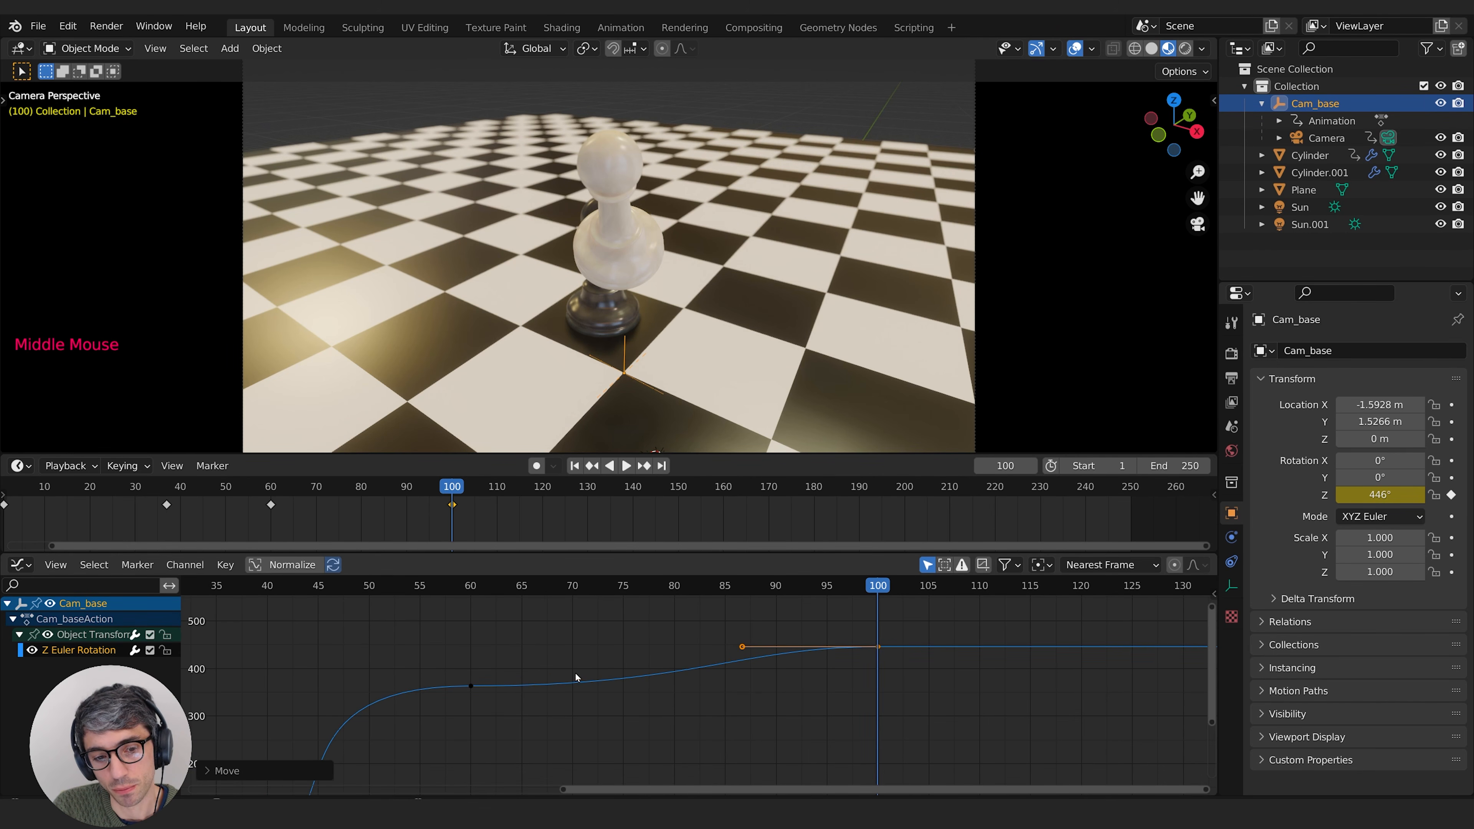
left_click_drag(368, 587, 301, 623)
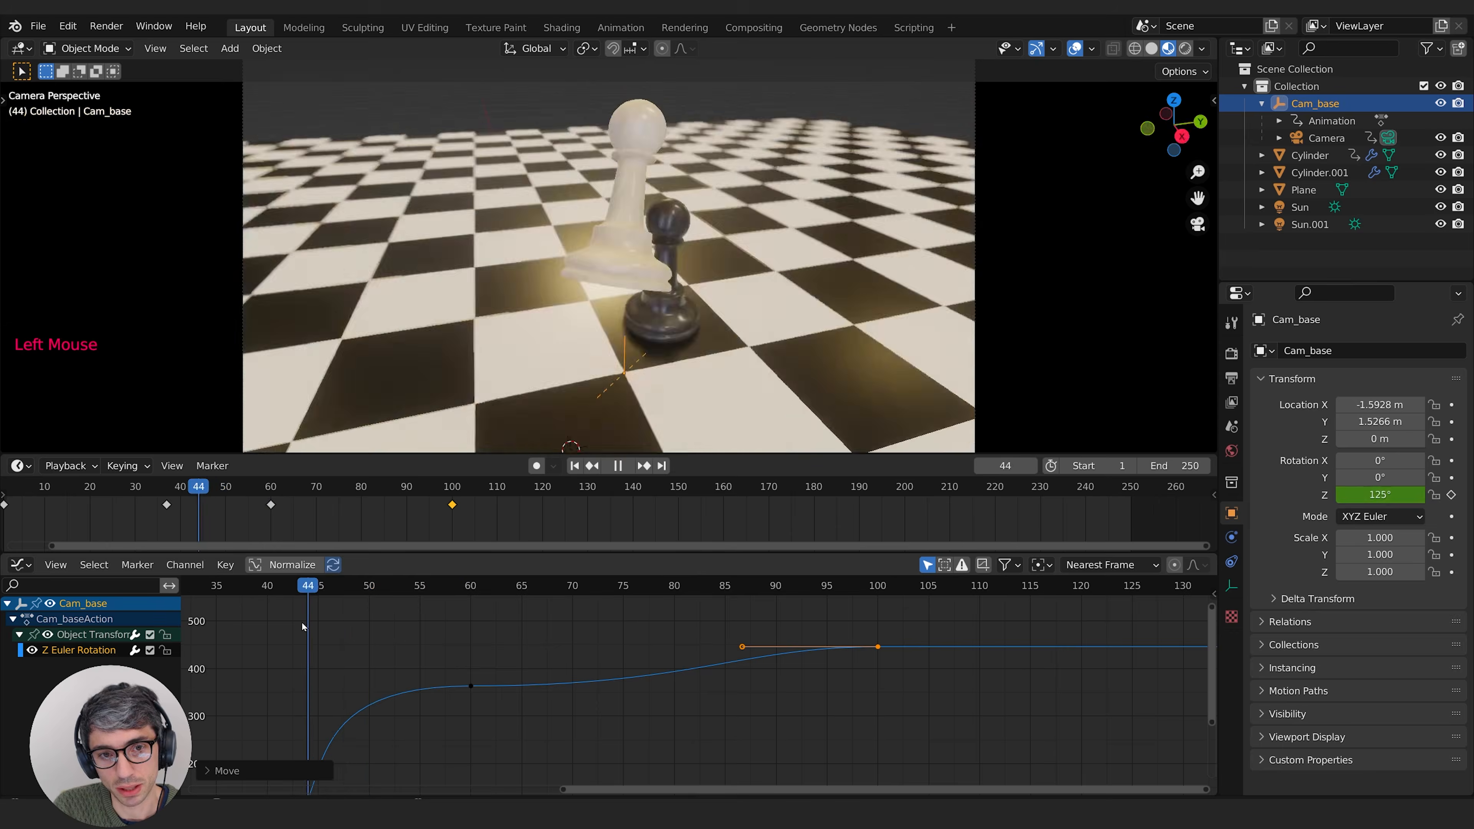
key("space")
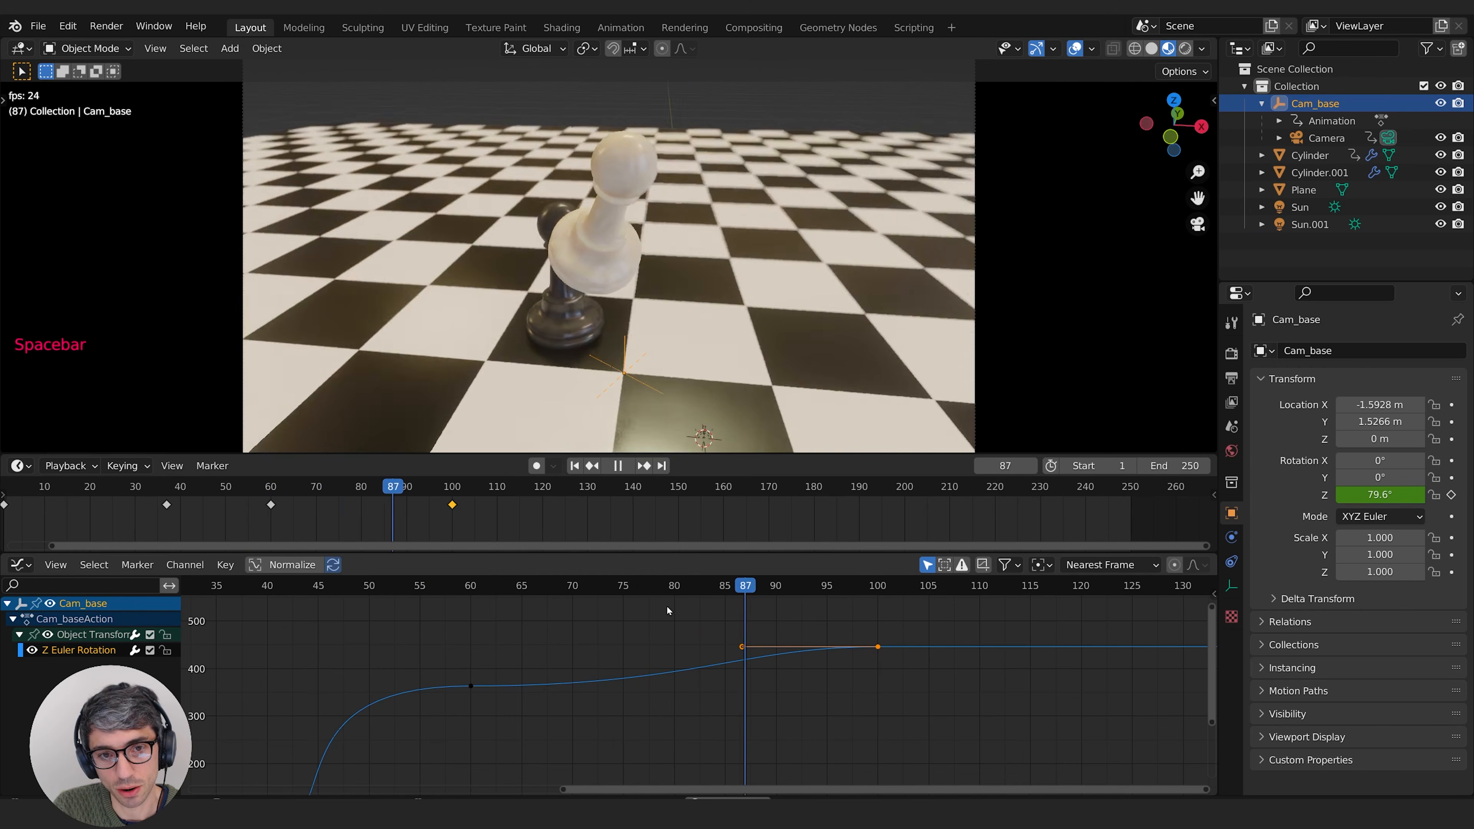
key("space")
Step: Select the frame 100 keyframe on the camera base's Z rotation curve and set its interpolation to Bezier
middle_click_drag(874, 670, 1067, 650)
left_click(641, 687)
middle_click_drag(721, 687, 536, 705)
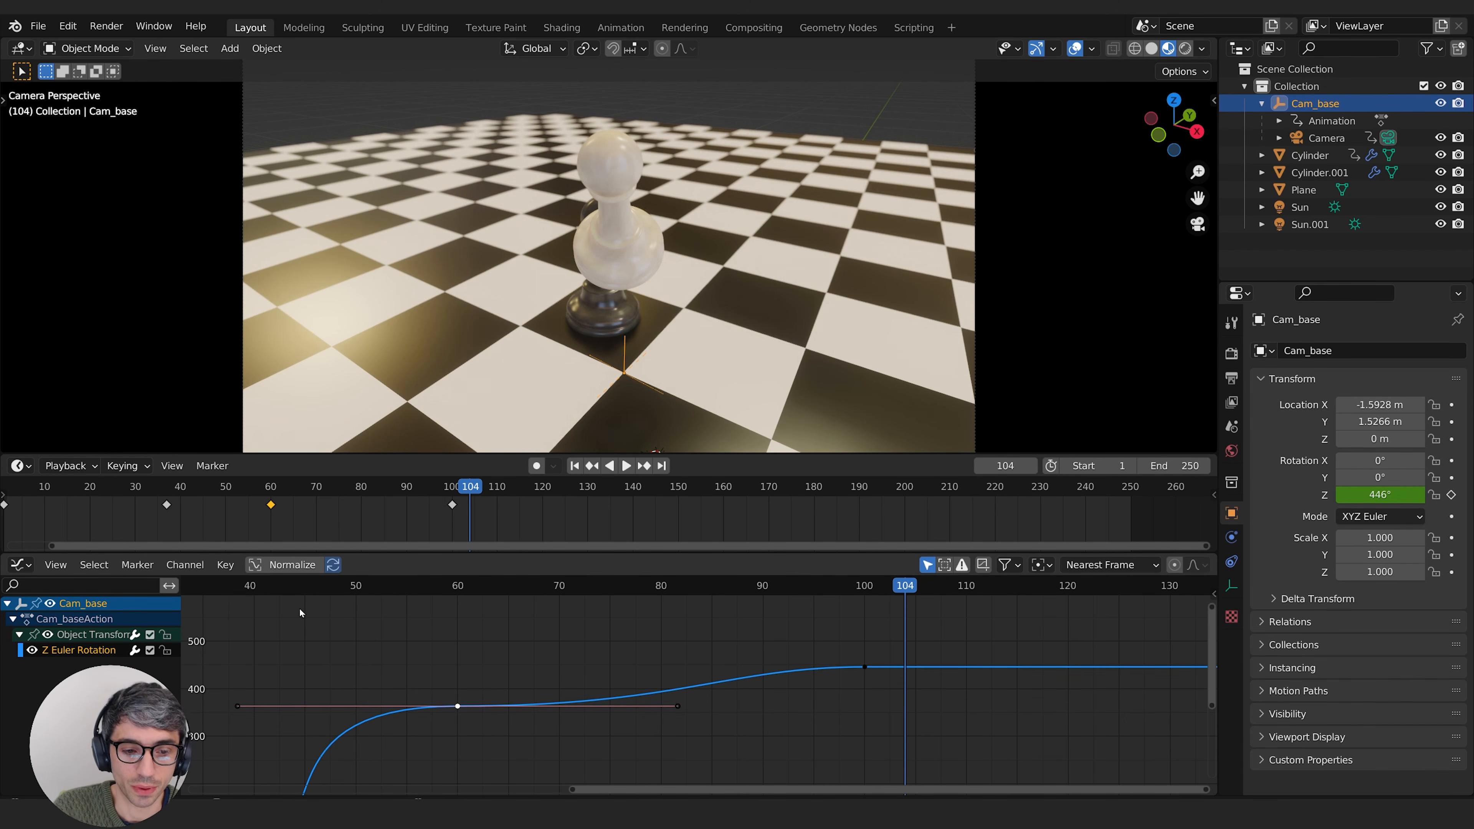
middle_click_drag(454, 702, 603, 686)
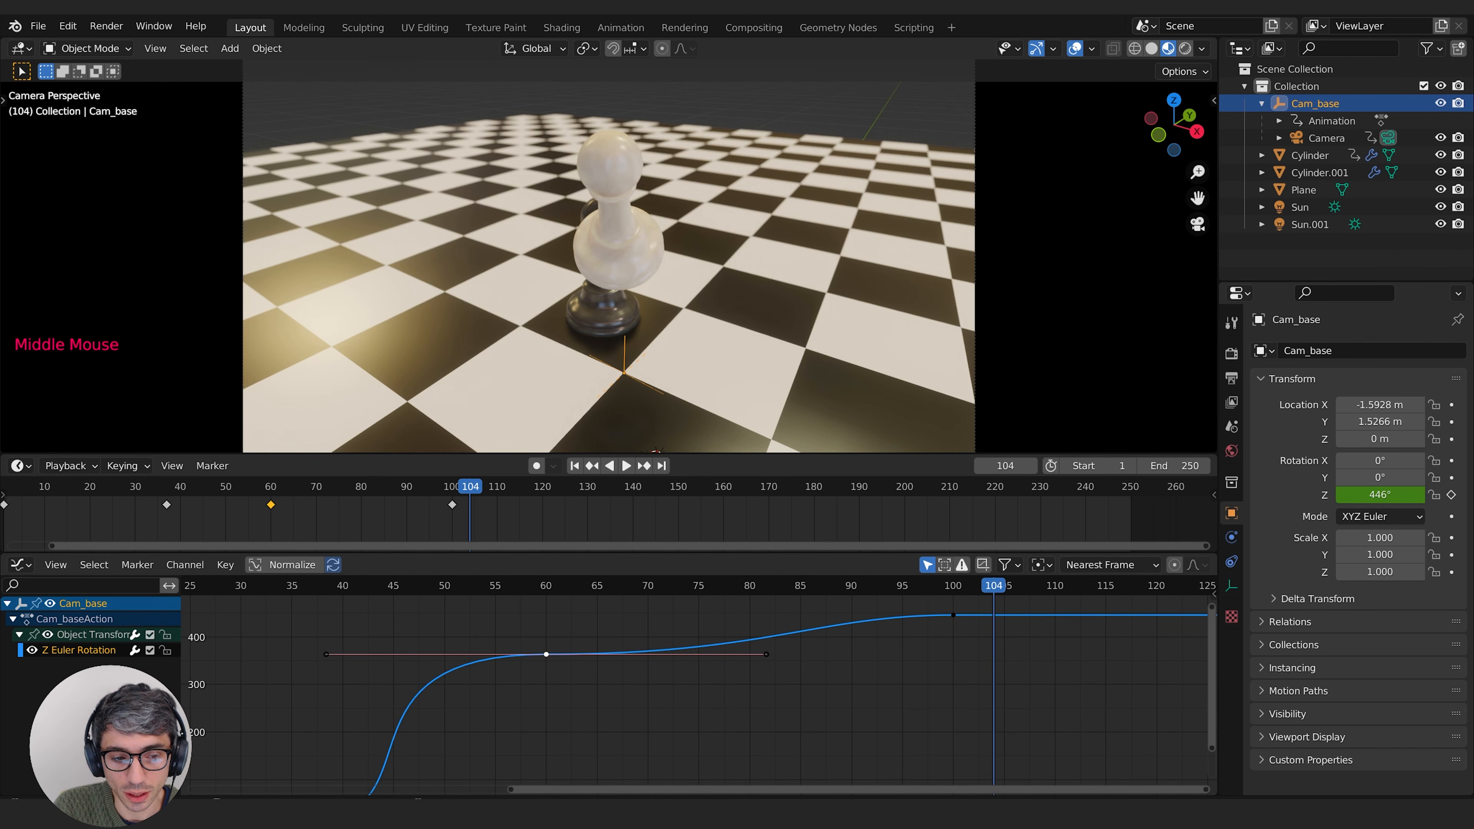
middle_click_drag(611, 661, 526, 682)
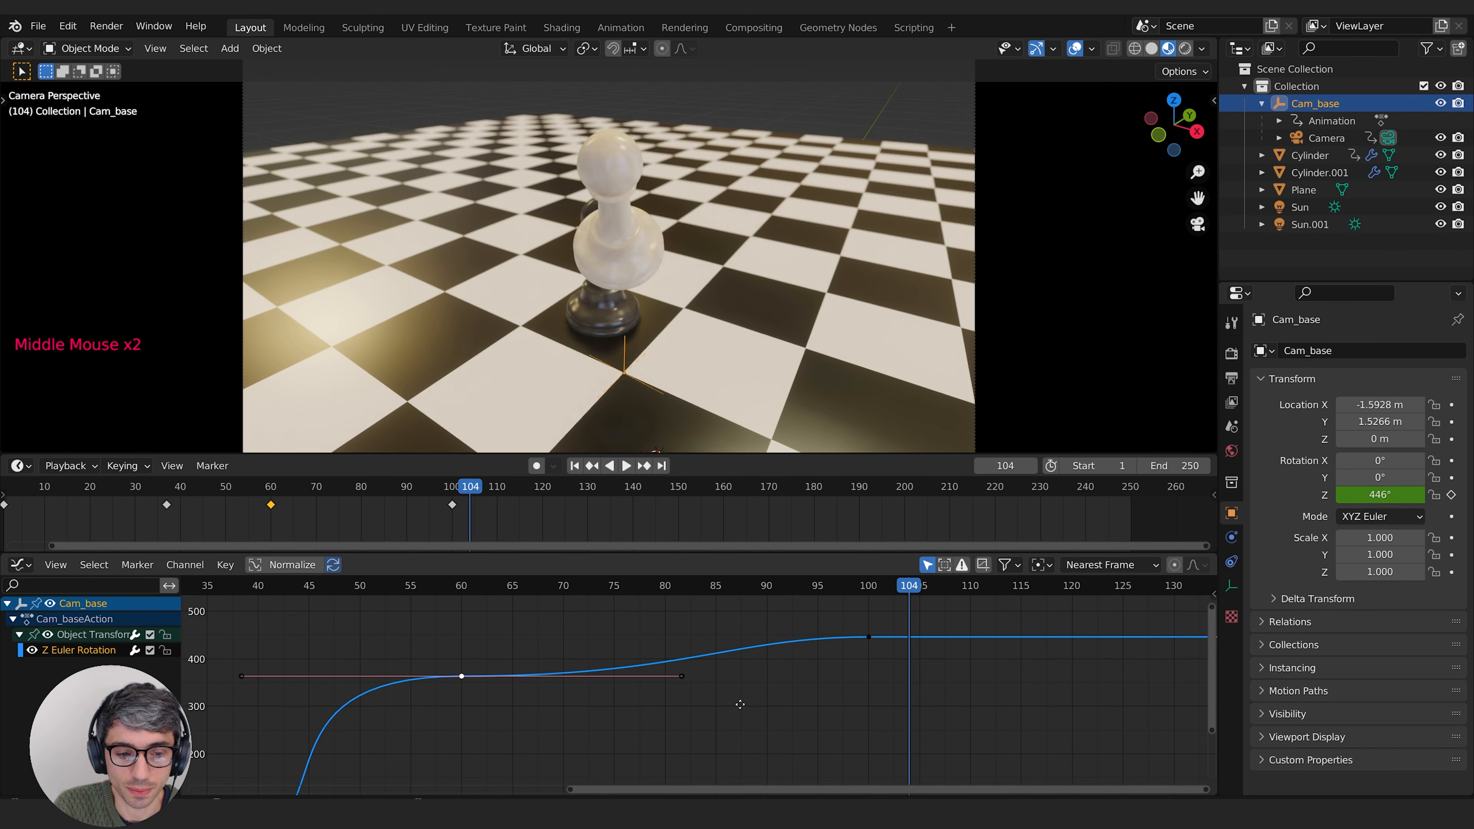
left_click(868, 636)
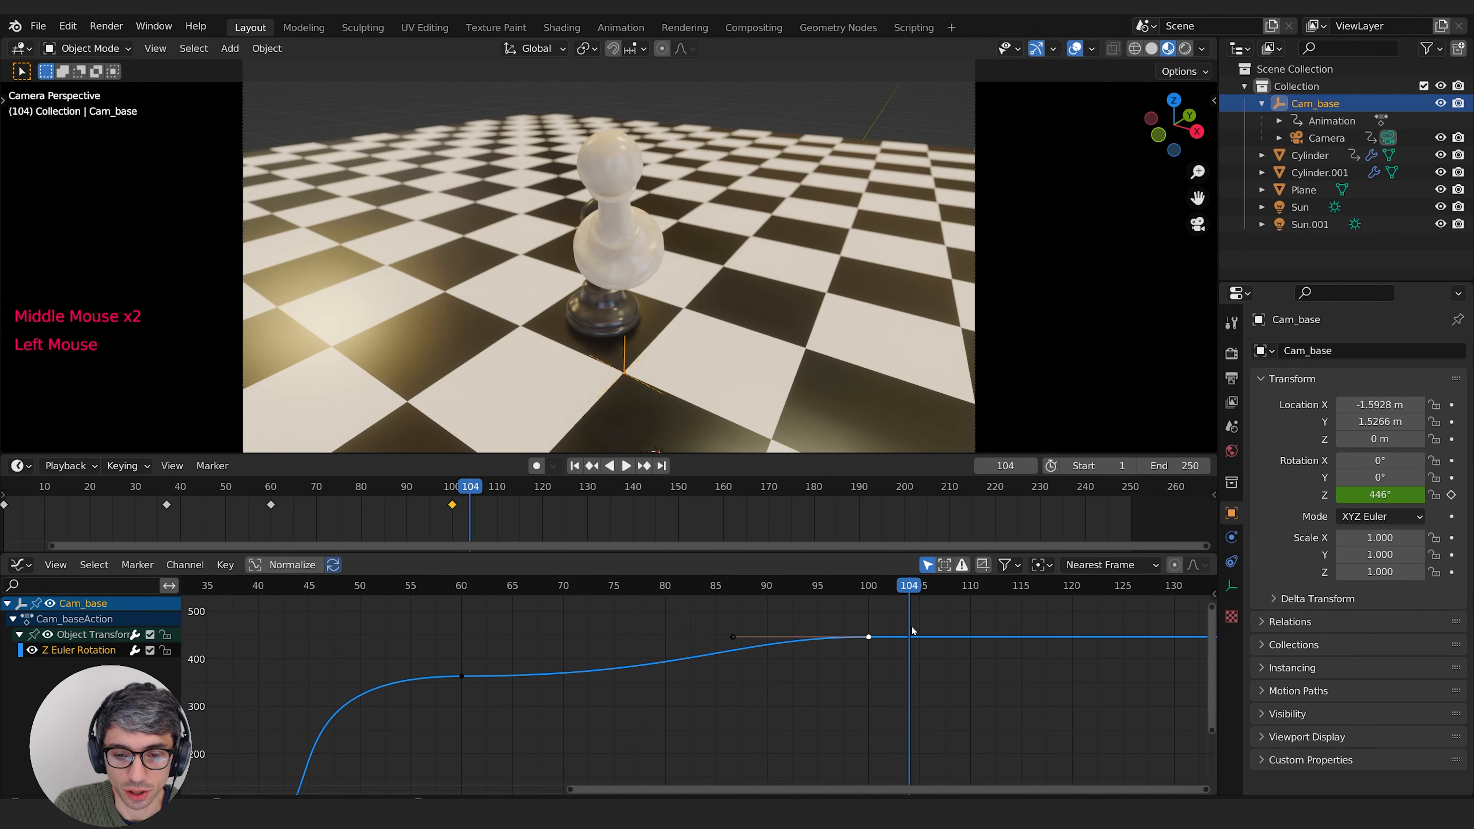
right_click(868, 639)
left_click(951, 560)
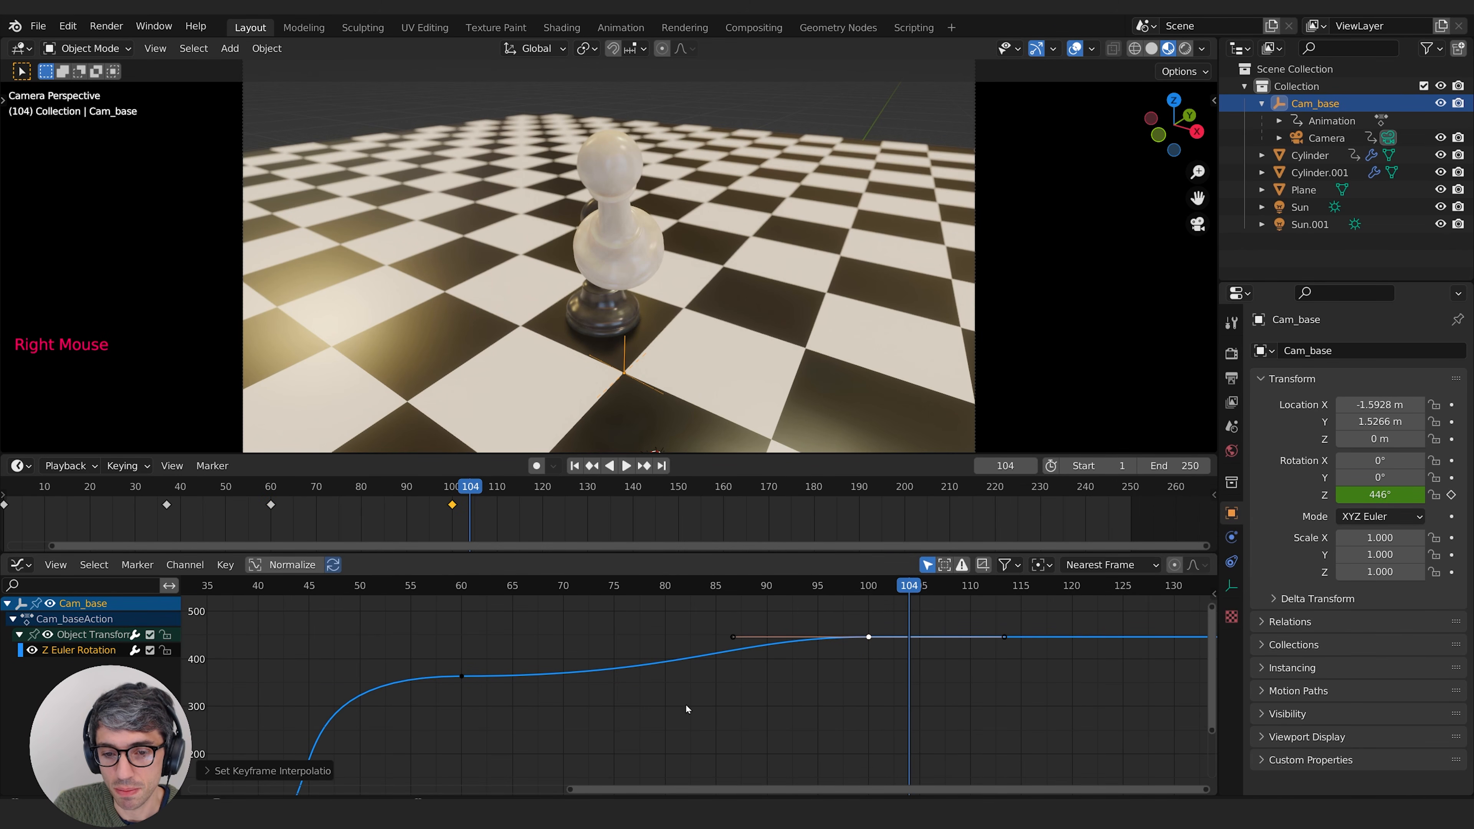
Step: Scale the frame 100 keyframe's handles down to almost nothing so the curve arrives there without easing
middle_click_drag(822, 684, 945, 664)
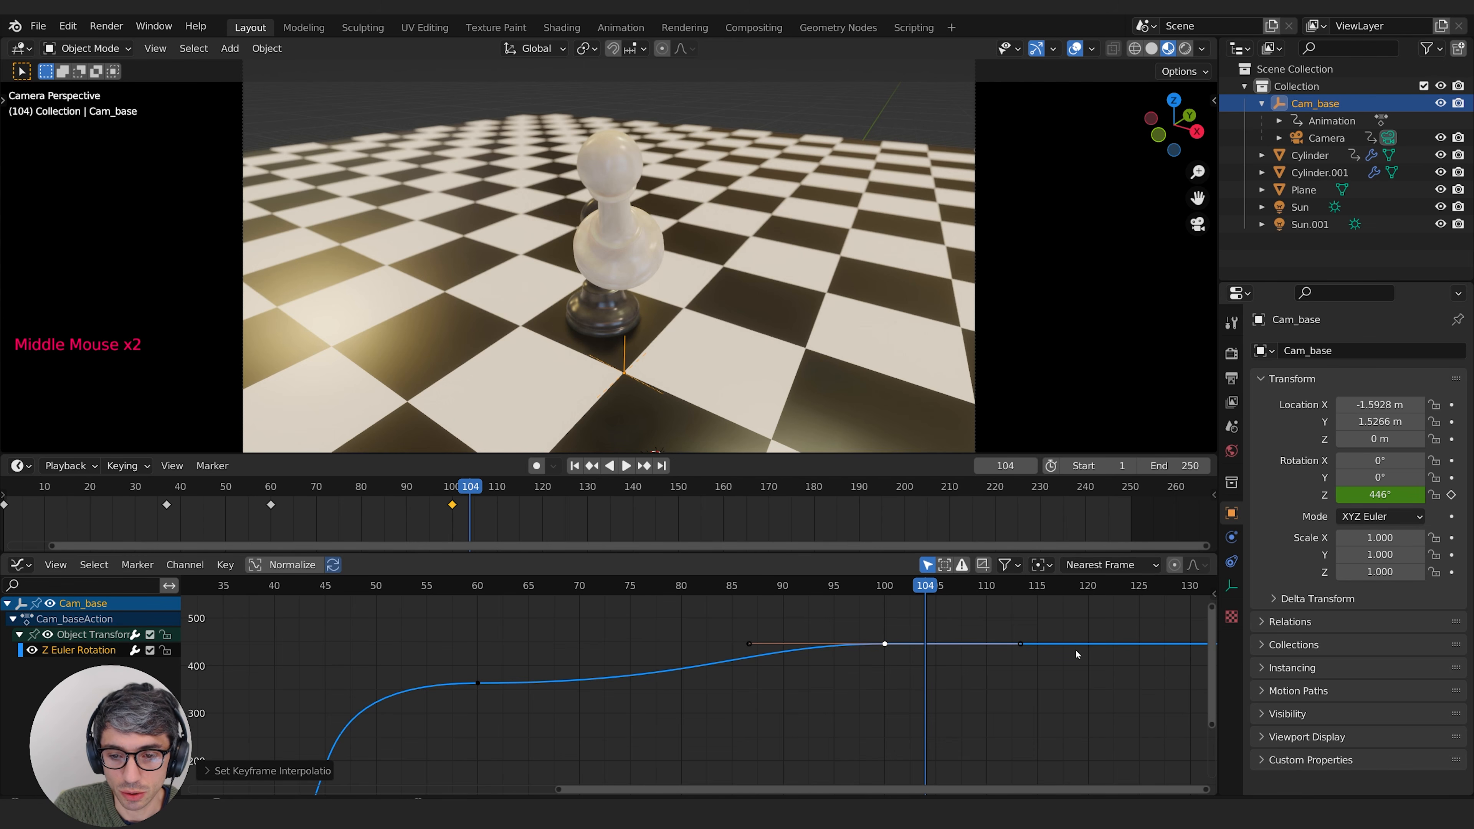
key("s")
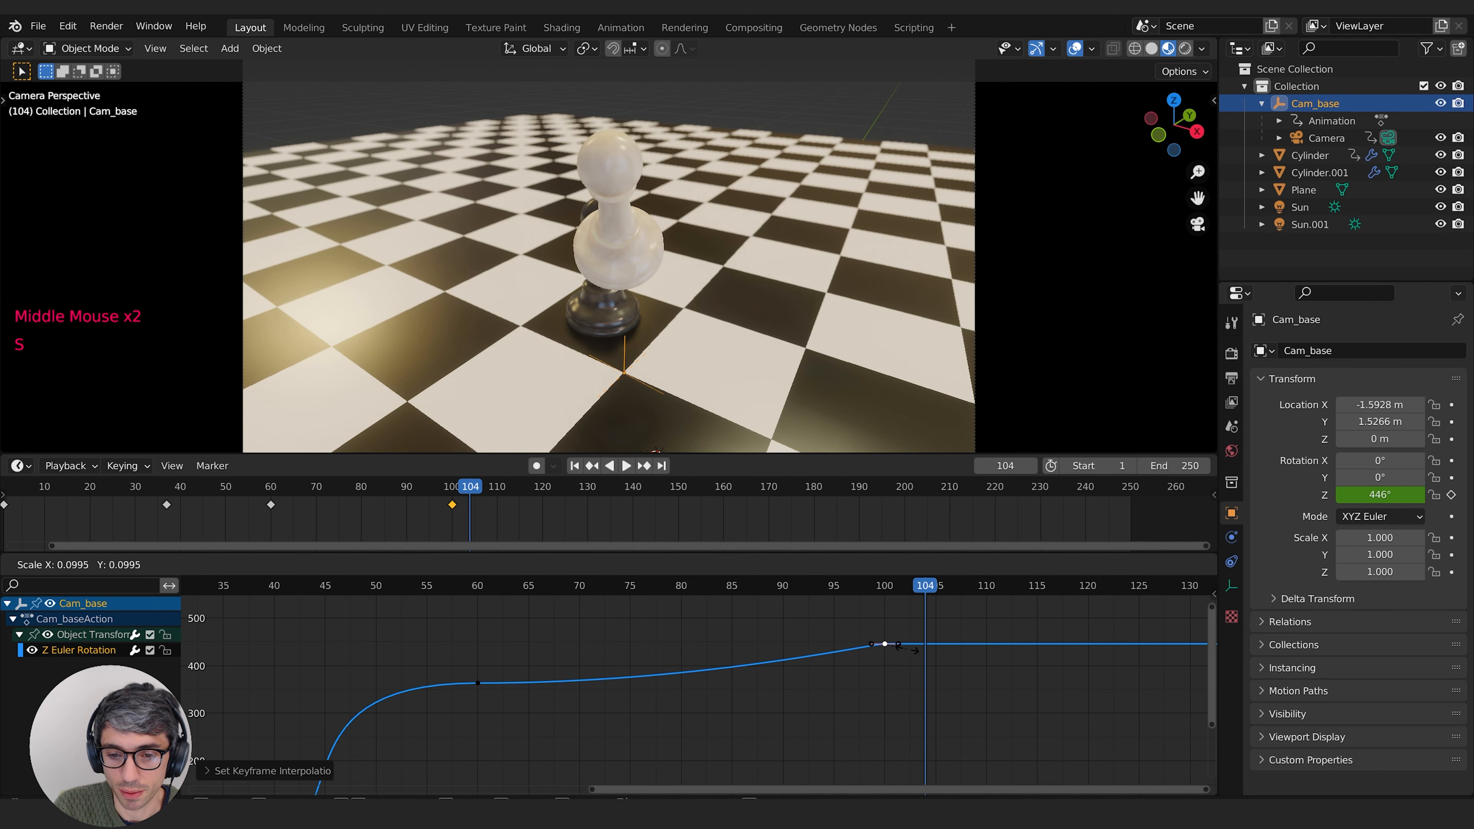
left_click(885, 644)
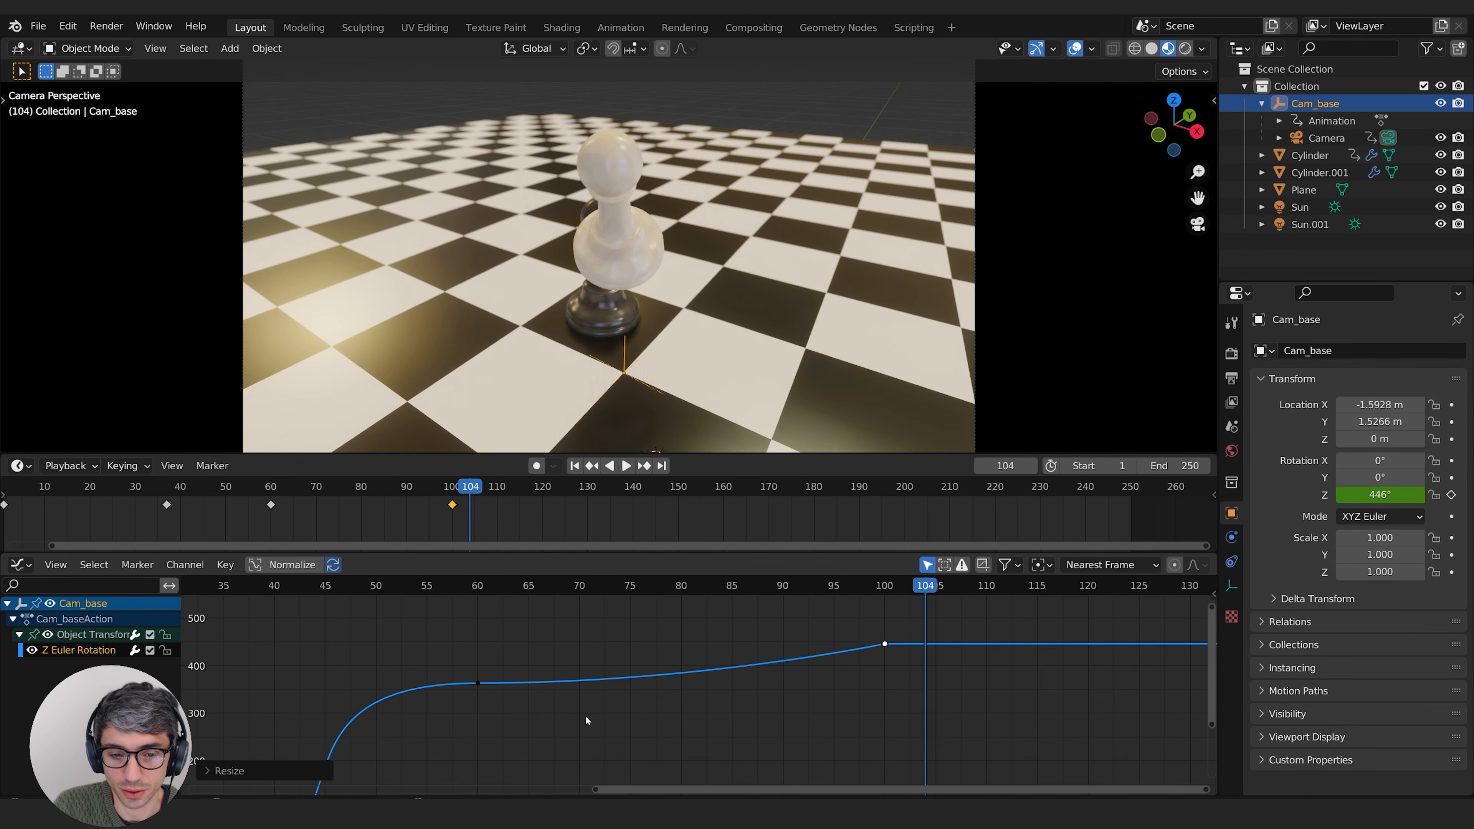
Step: Raise the frame 60 keyframe's forward handle vertically so the curve runs straight toward the frame 100 keyframe
middle_click_drag(586, 720, 610, 708)
left_click_drag(537, 648, 446, 763)
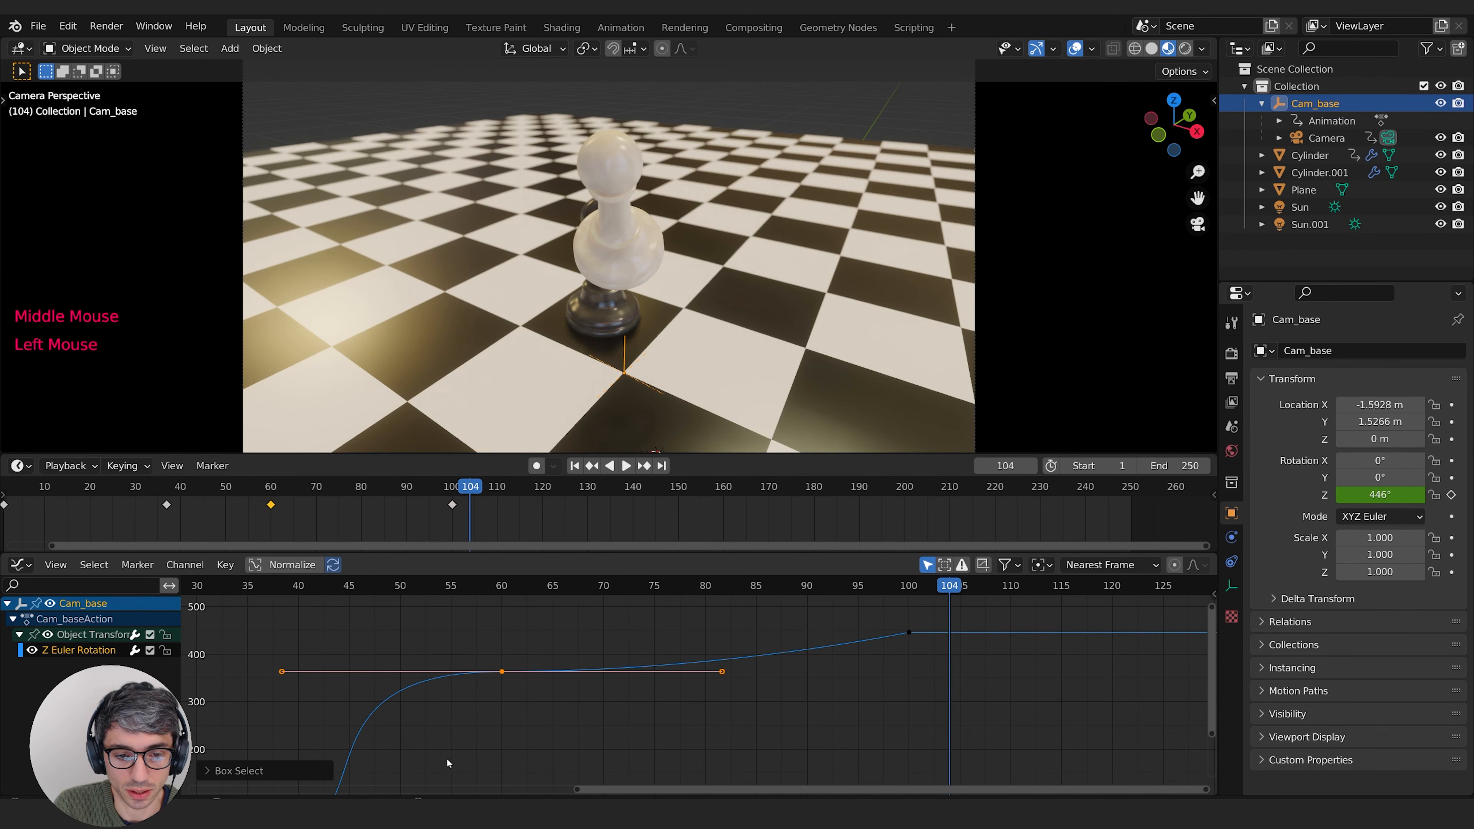
double_click(720, 675)
key("g")
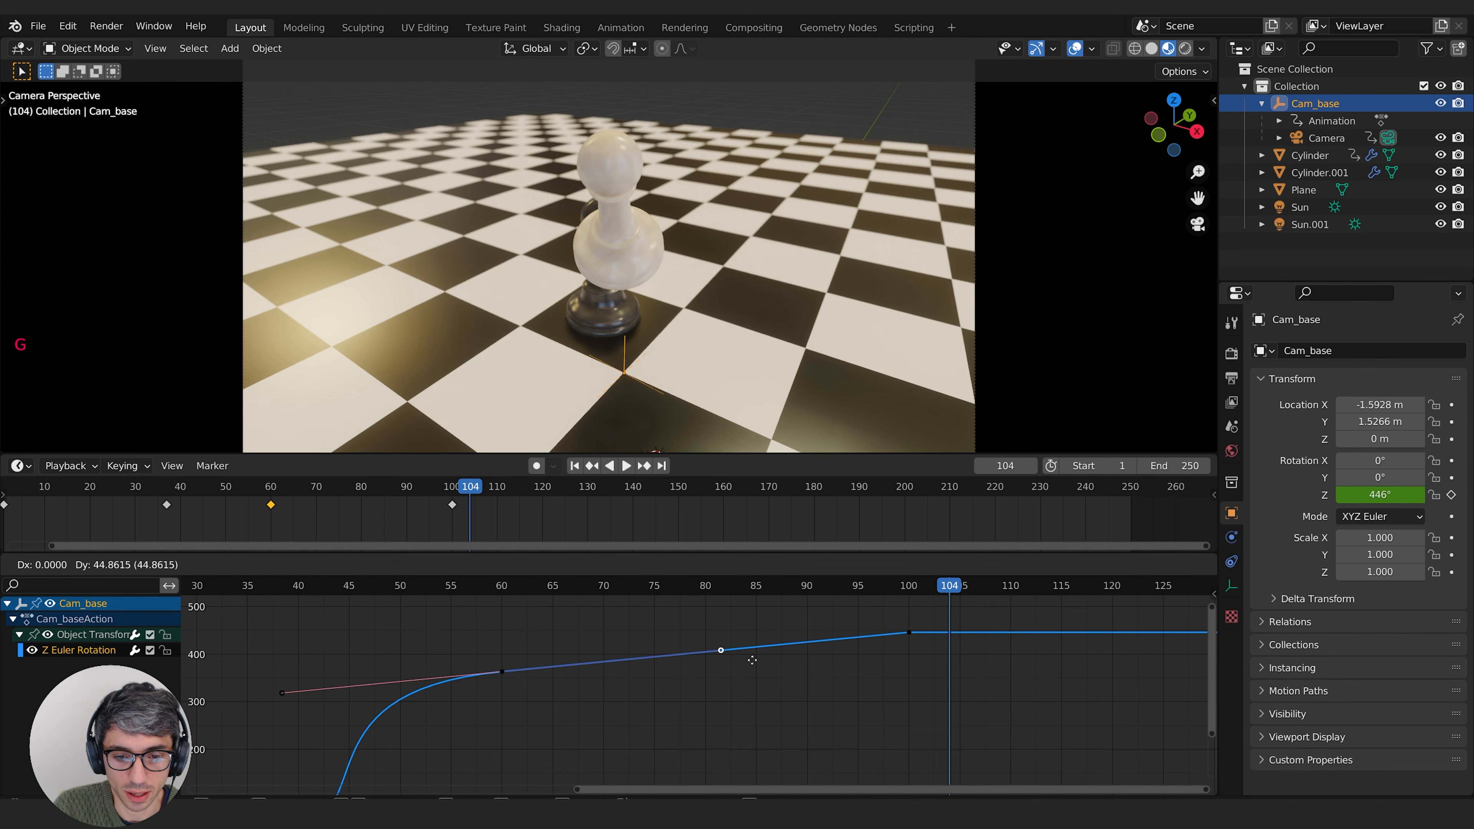
left_click(752, 660)
Step: Frame the 60–100 segment closely and fine-tune the frame 60 forward handle so the segment is perfectly straight
left_click_drag(940, 612, 277, 722)
key("KP_Decimal")
middle_click_drag(795, 673, 803, 702)
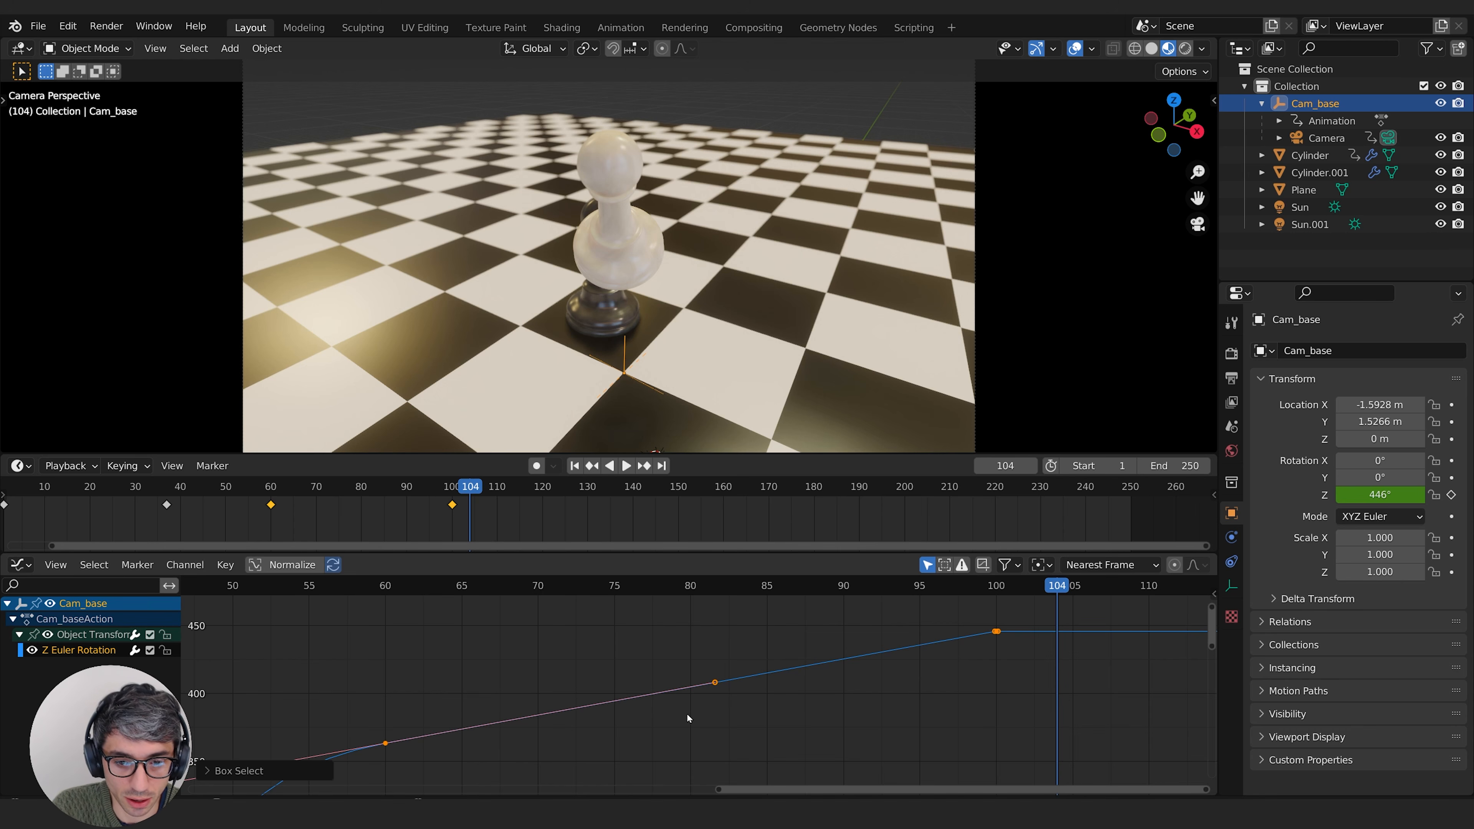
left_click(714, 684)
key("g")
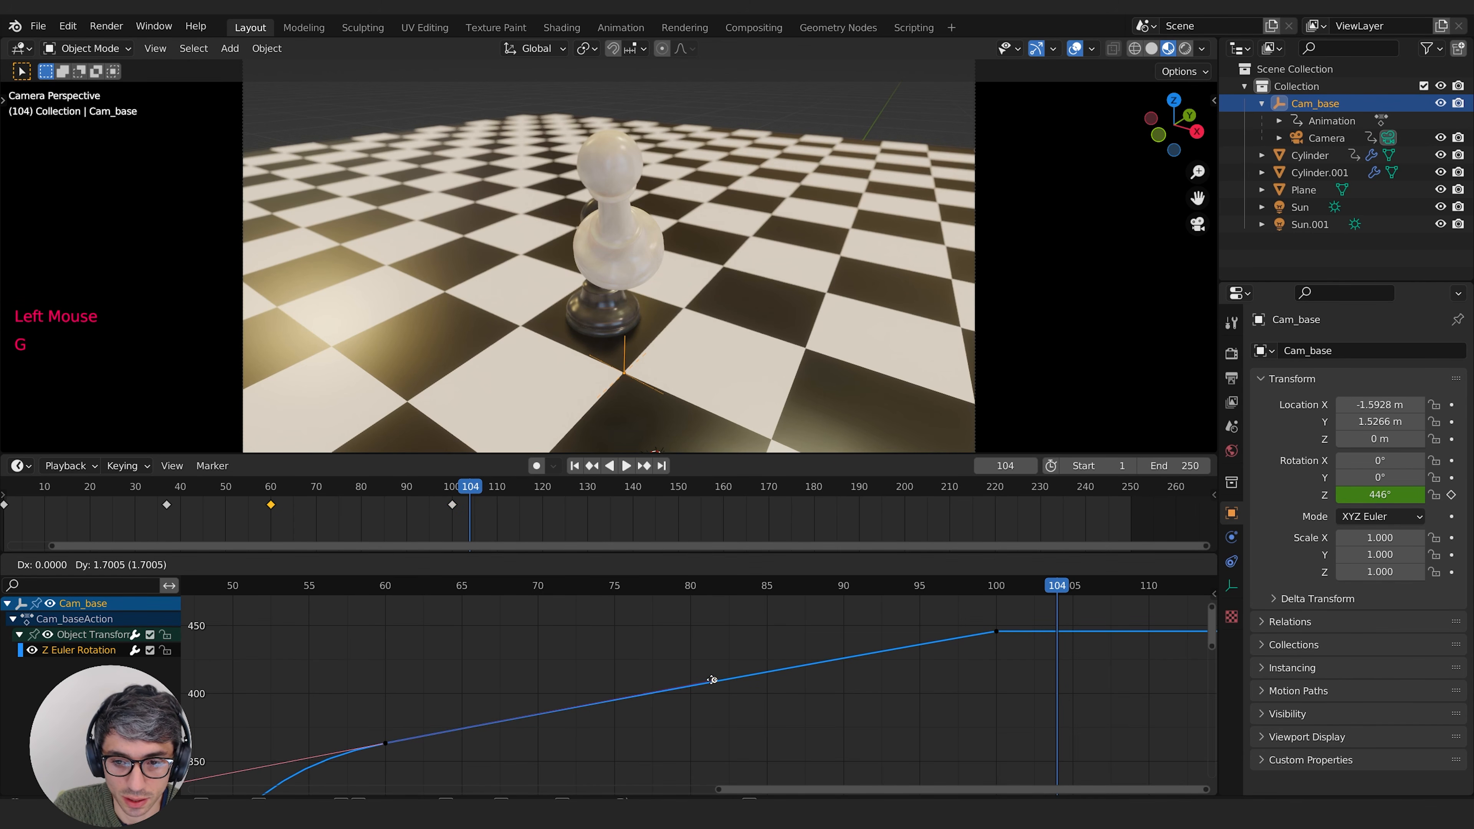
left_click(713, 680)
Step: Shrink the frame 100 keyframe's remaining handles further onto the keyframe itself
left_click(1001, 652)
left_click_drag(952, 643, 952, 643)
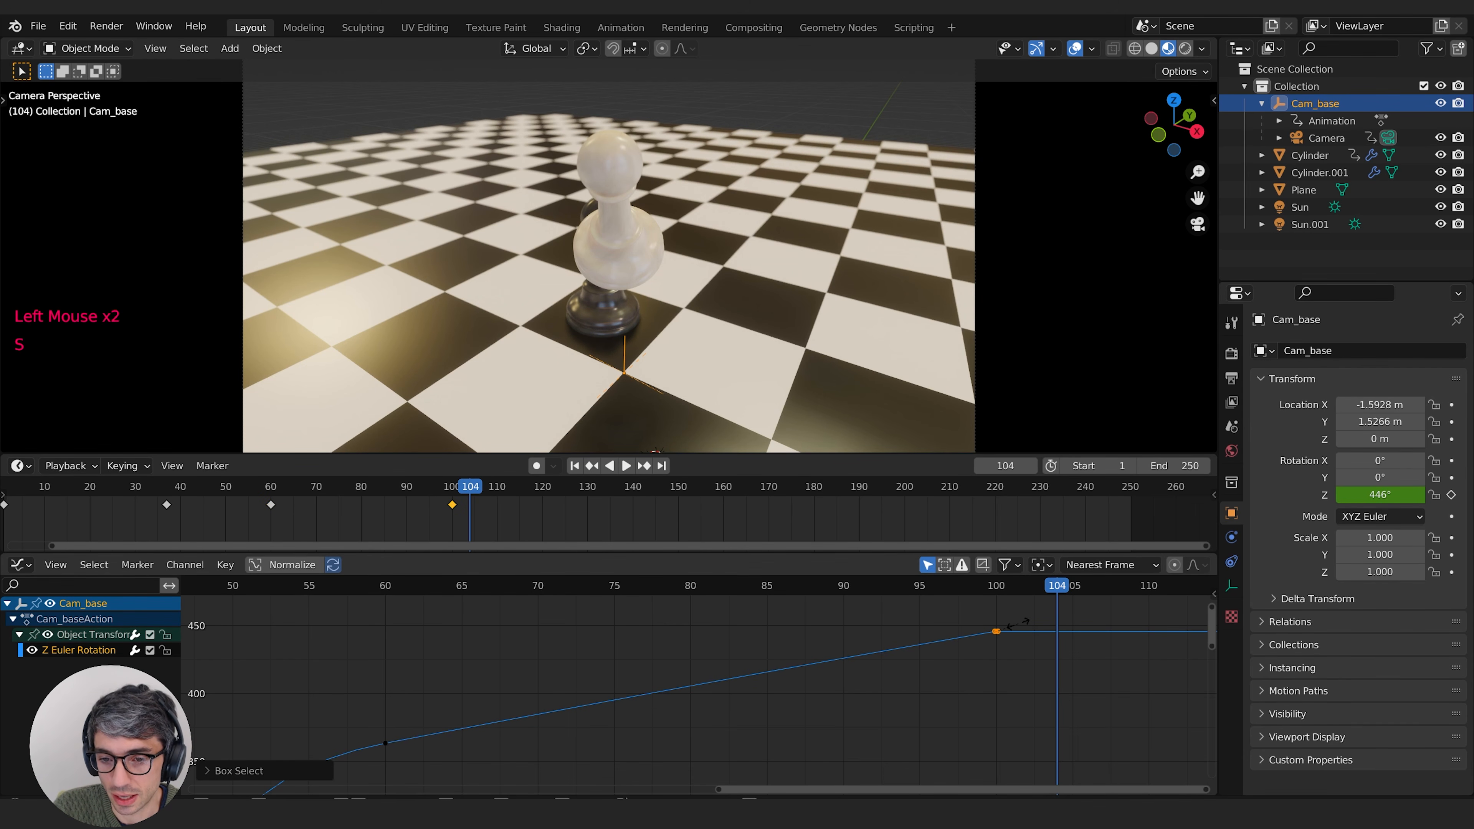
key("s")
left_click(1024, 623)
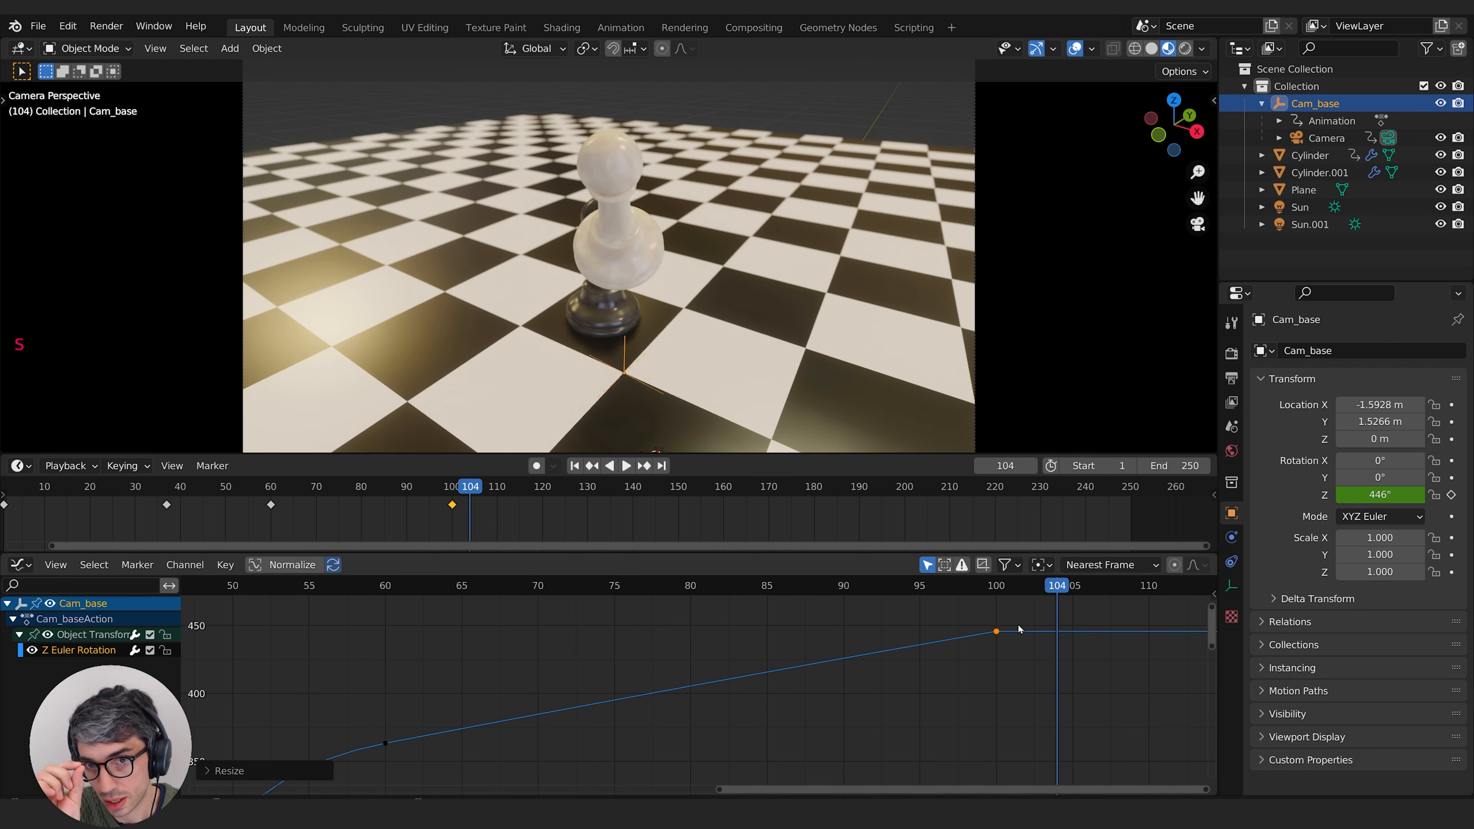
Step: Play the animation repeatedly from about frame 50 to judge the speed of the continuing camera orbit
middle_click_drag(825, 729, 994, 659)
left_click(319, 598)
left_click(399, 590)
key("space")
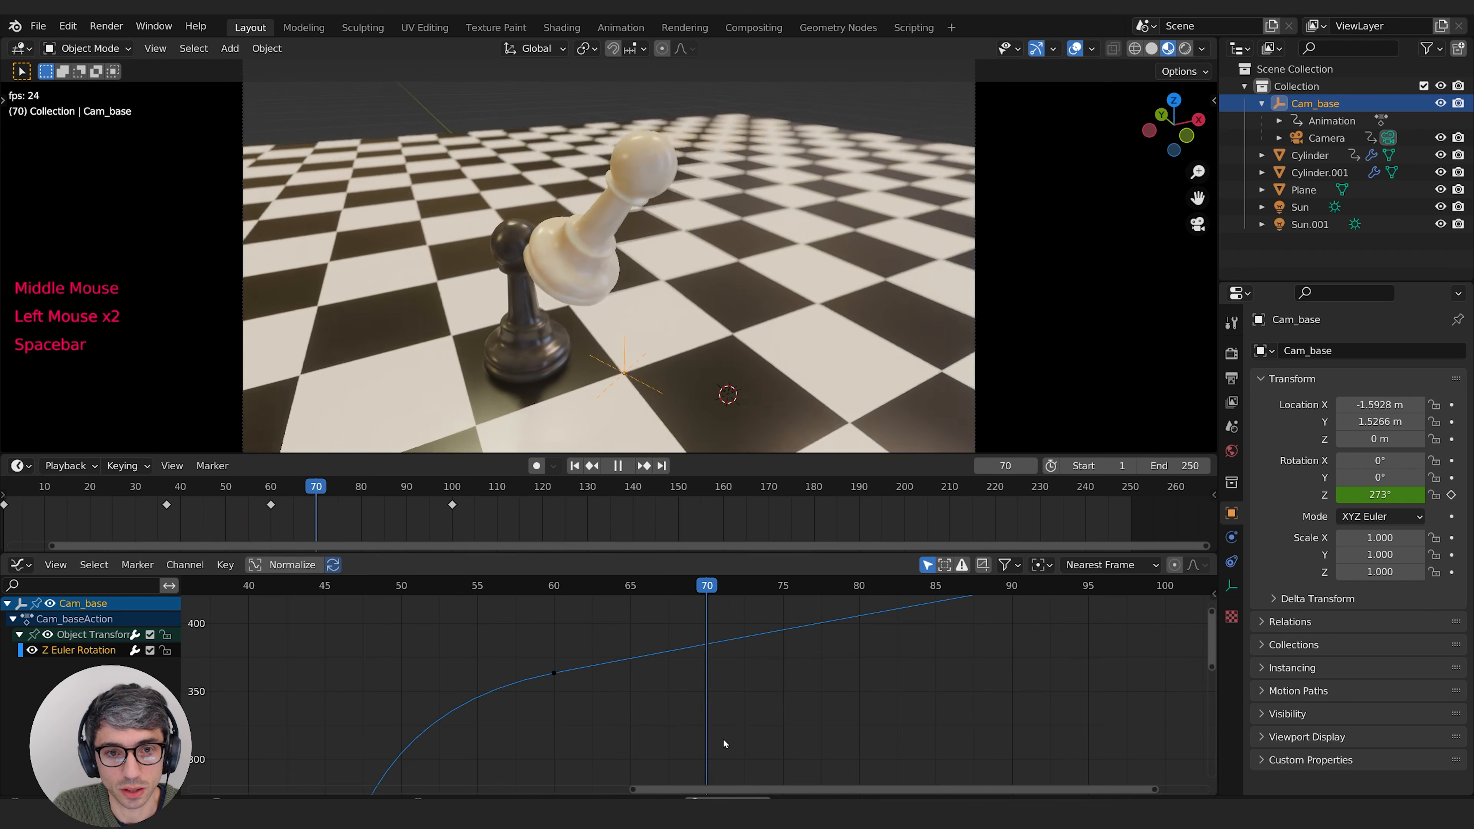
left_click(384, 583)
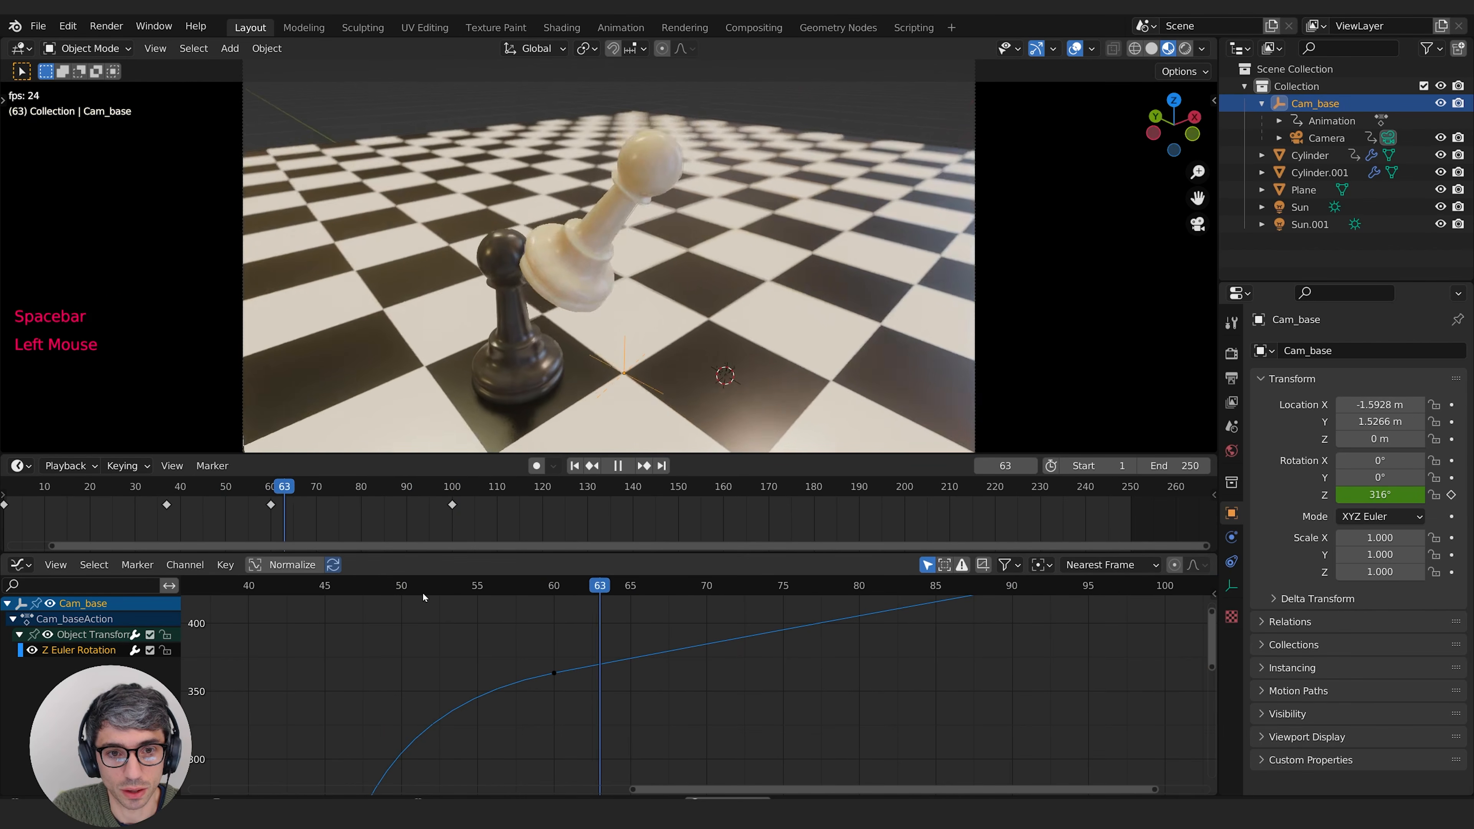
key("space")
Step: Lower the frame 100 keyframe vertically by about 34 degrees to slow the orbit after frame 60
middle_click_drag(1044, 655, 745, 707)
scroll(748, 705, "down", 1)
scroll(748, 704, "up", 1)
scroll(754, 700, "down", 2)
left_click_drag(791, 607, 871, 669)
middle_click_drag(871, 669, 934, 667)
key("g")
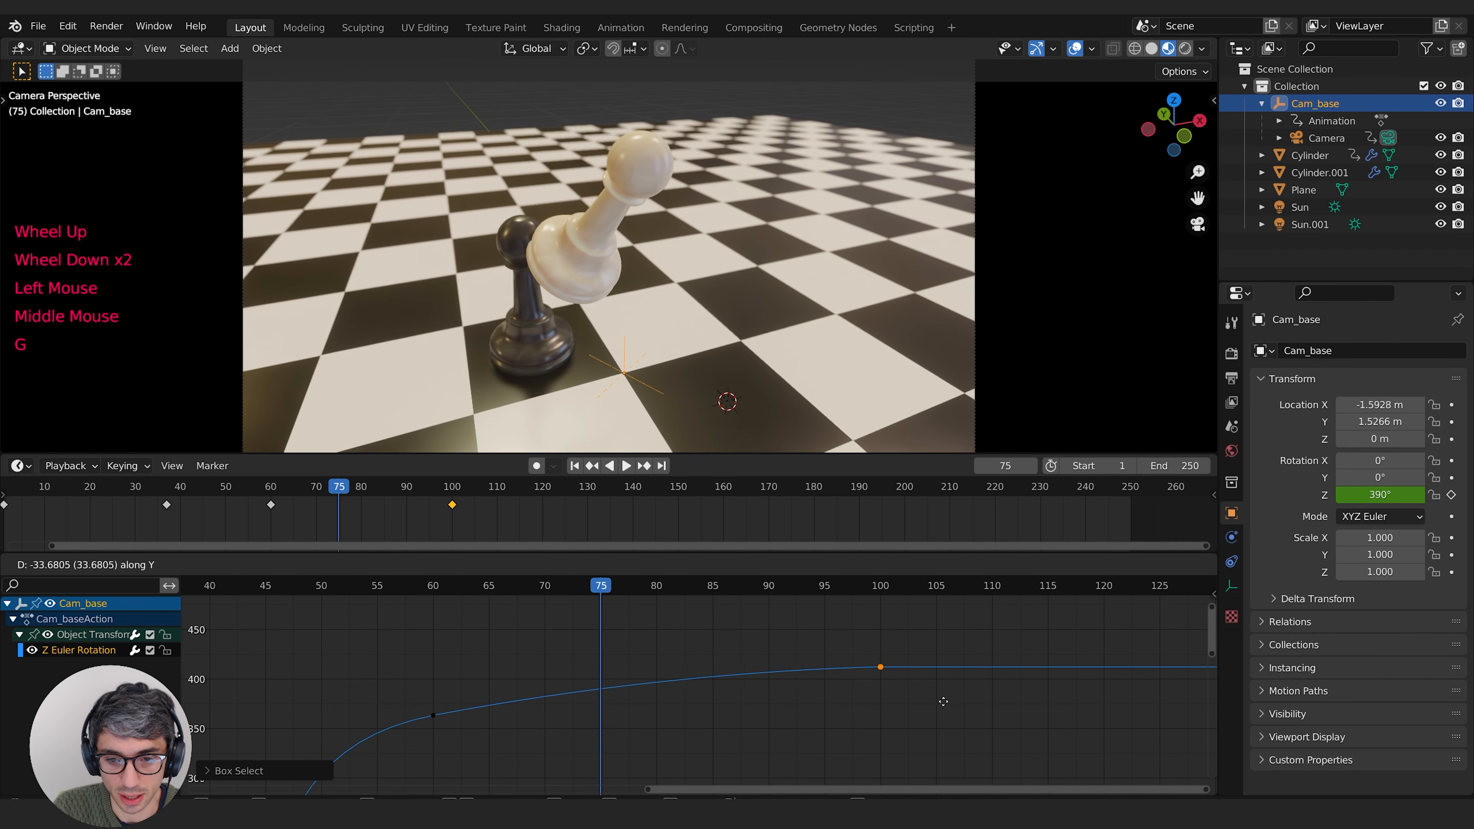
left_click(944, 701)
Step: Lower the frame 60 keyframe's forward handle by about 21 degrees to line it up with the frame 100 keyframe
middle_click_drag(709, 721, 779, 698)
left_click_drag(450, 656, 544, 705)
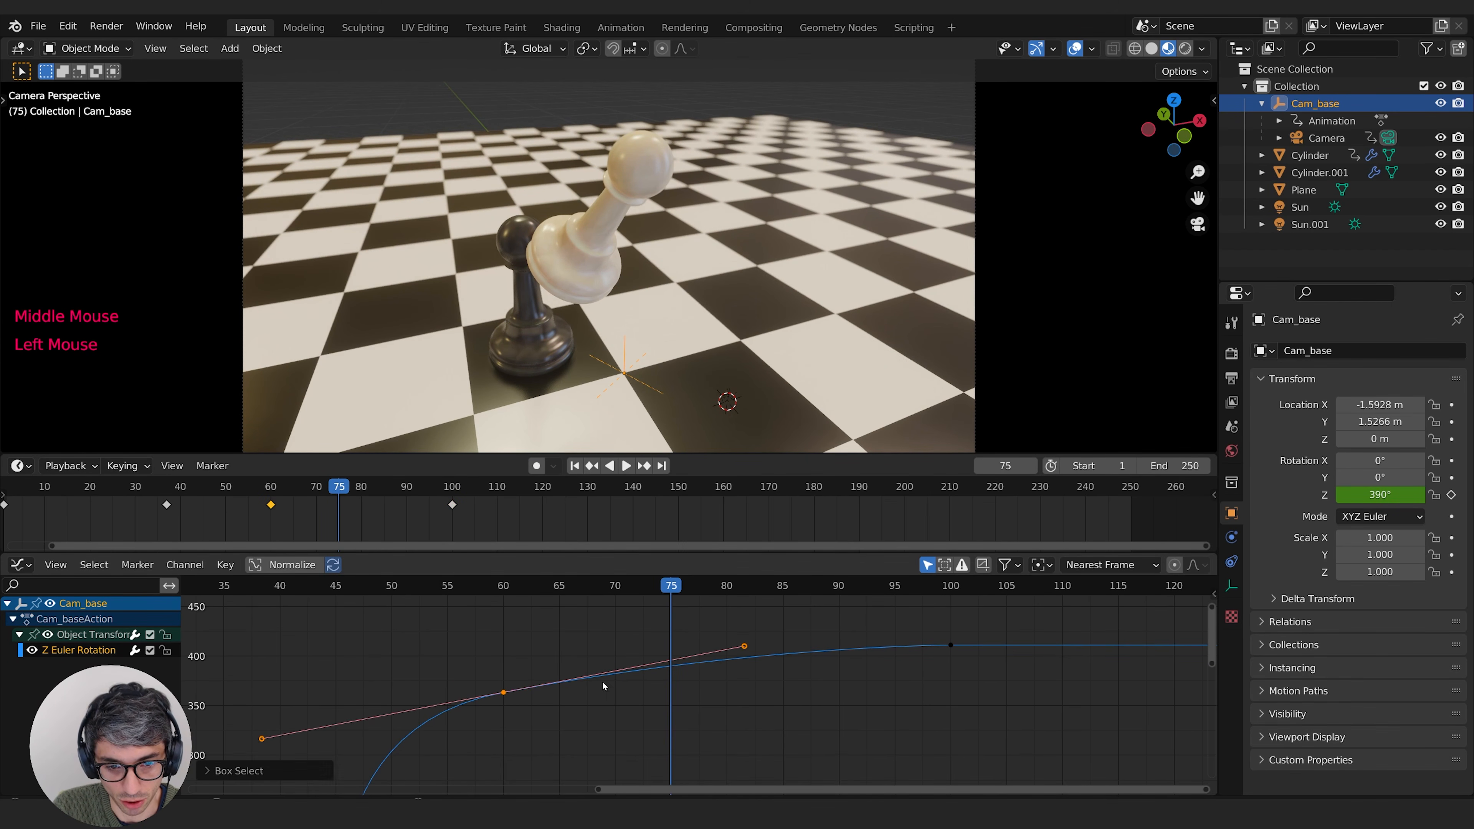
double_click(745, 646)
key("g")
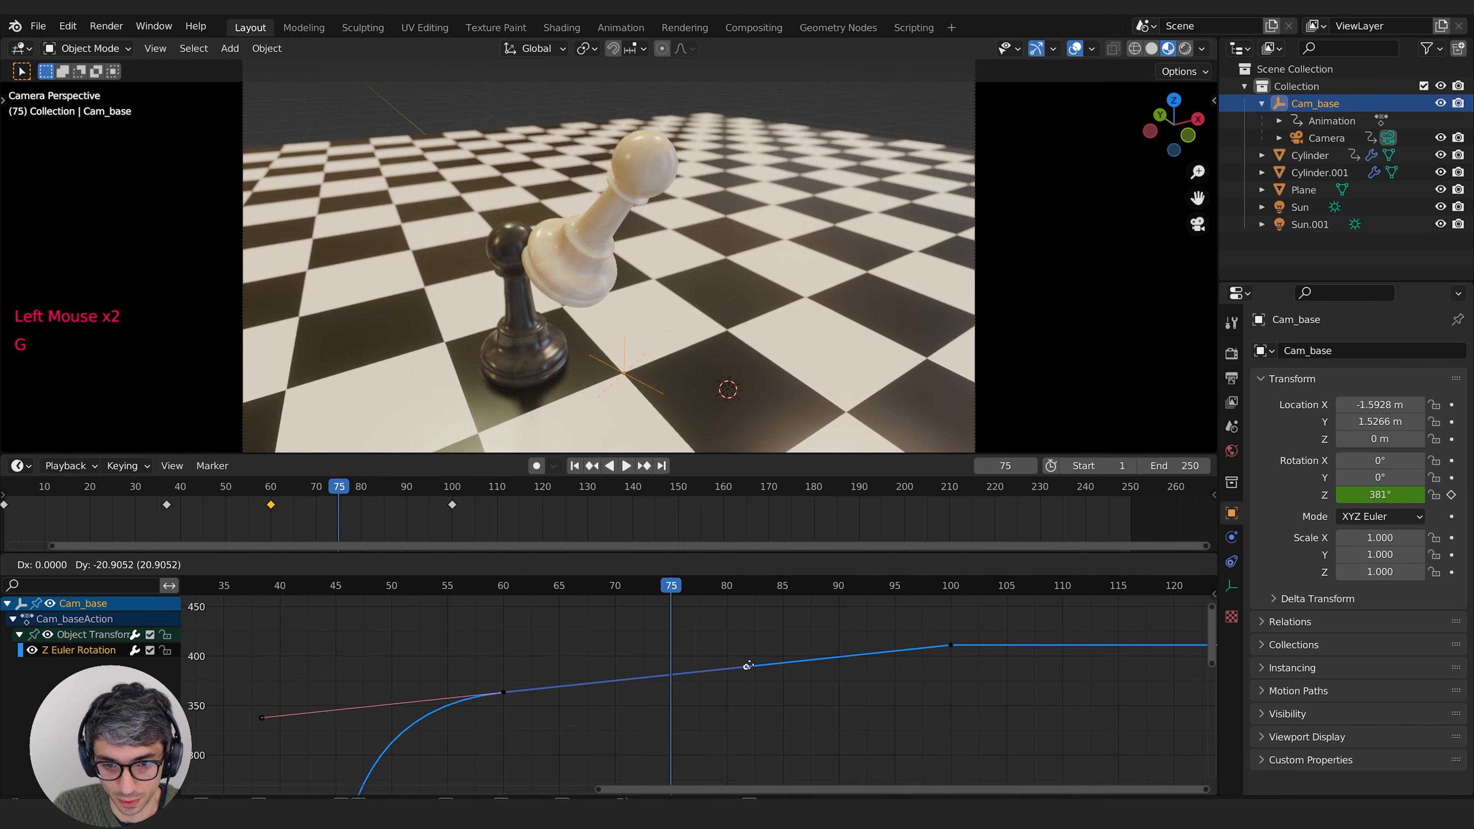
left_click(747, 666)
Step: Review the orbit in playback and lower the frame 100 keyframe further to slow the camera more
key("space")
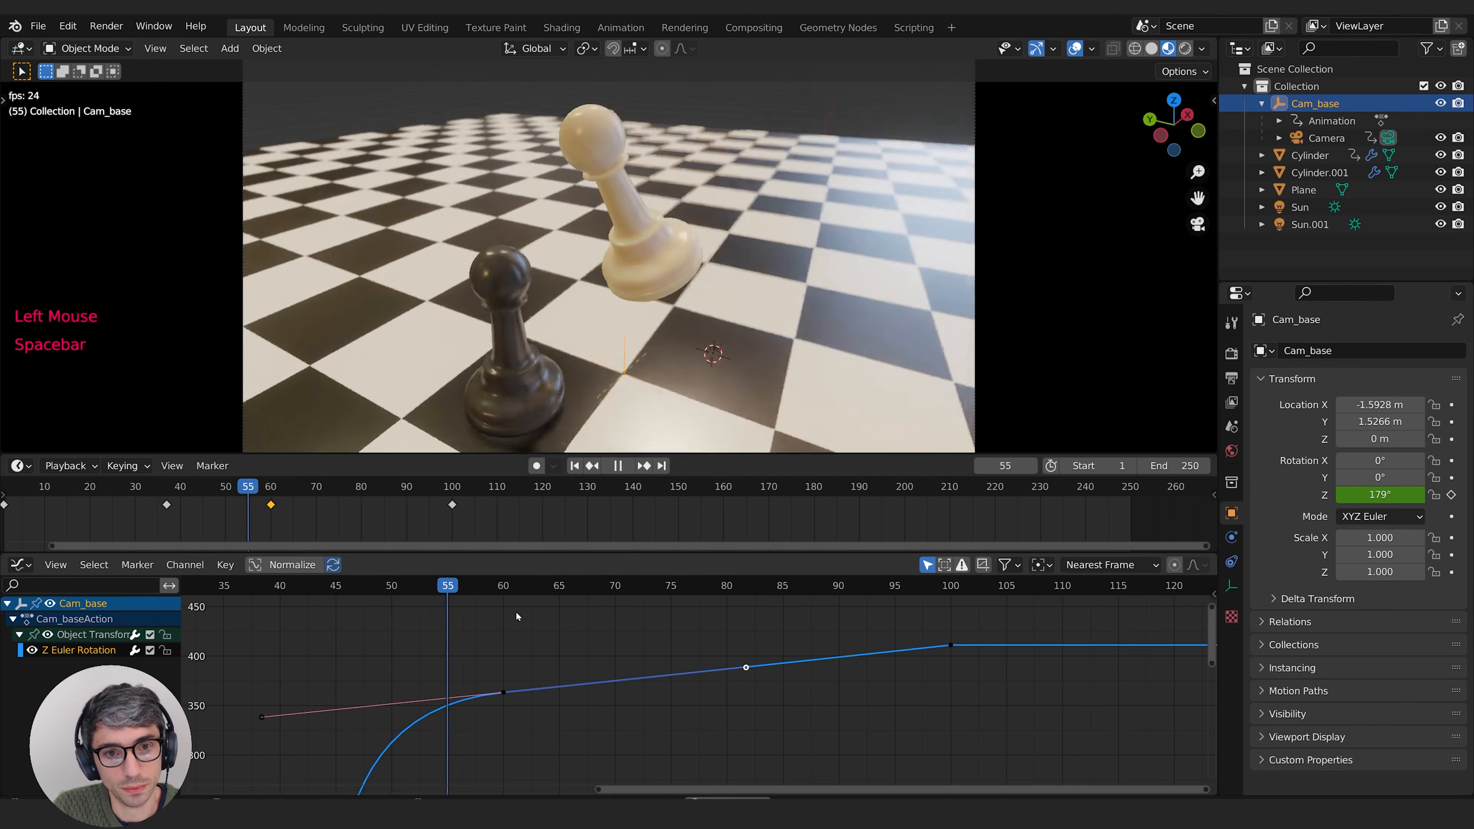
key("space")
left_click_drag(972, 630, 922, 688)
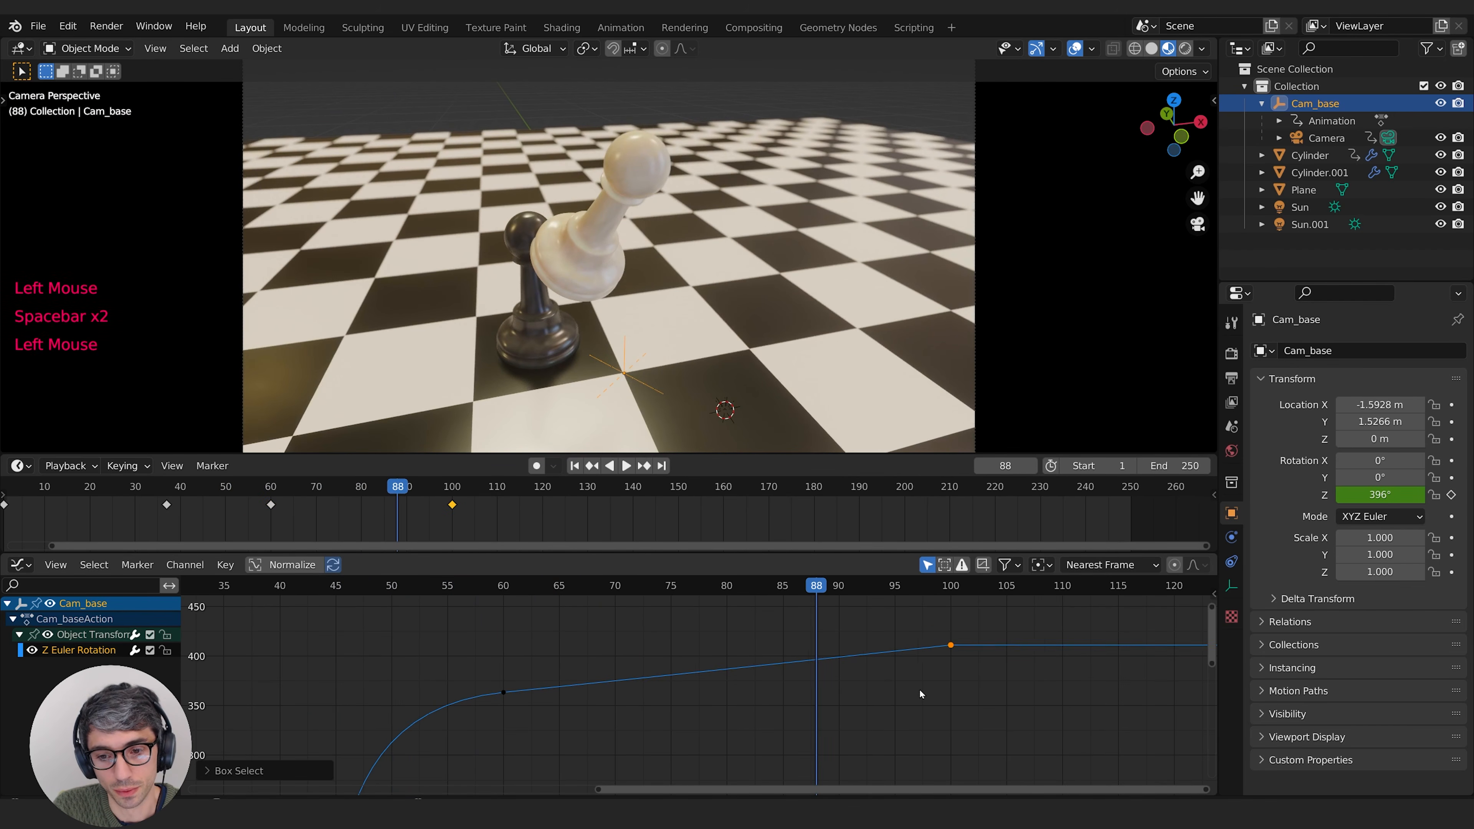
key("g")
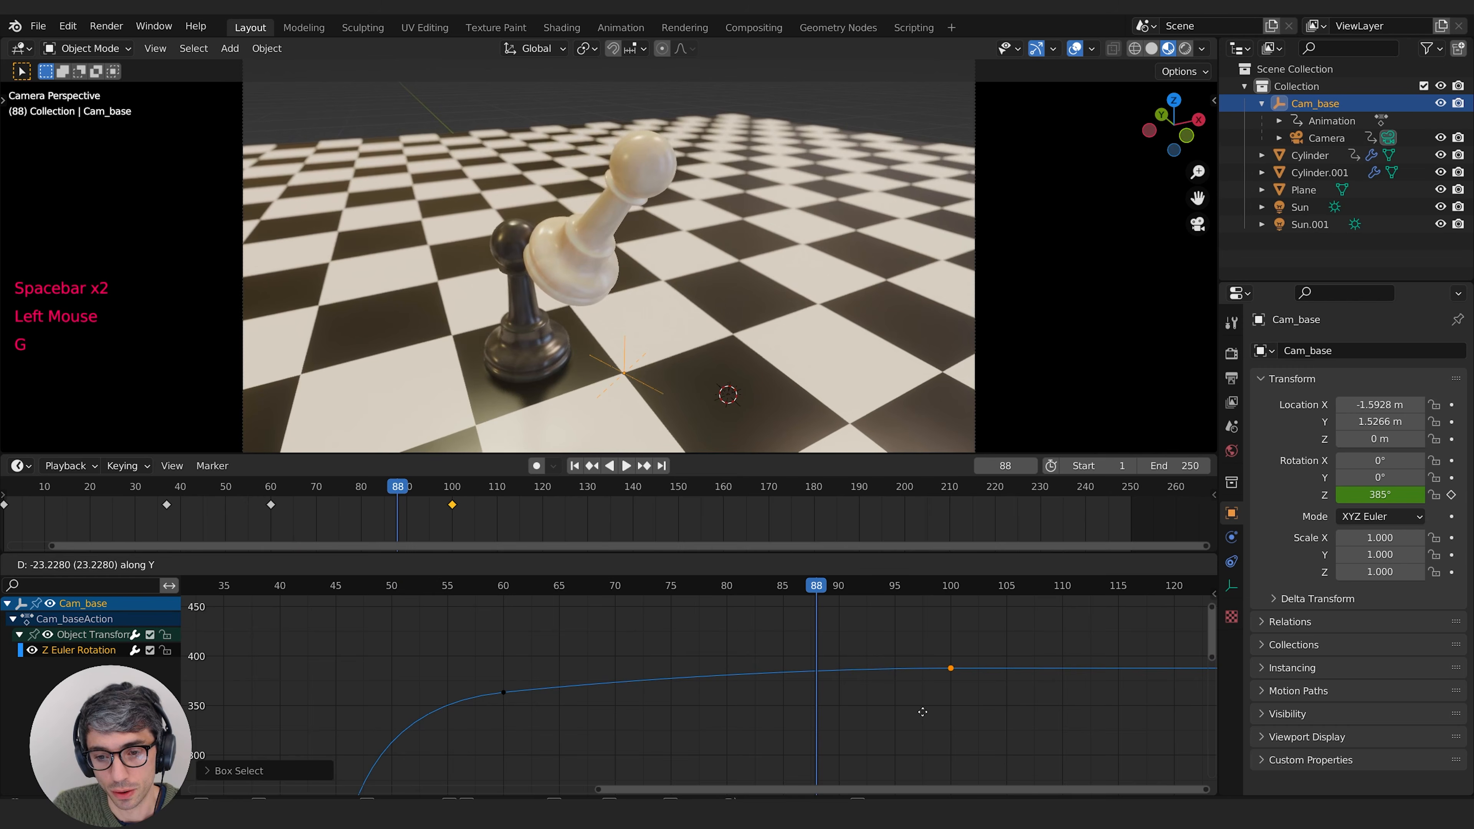
left_click(921, 713)
Step: Scrub back to around frame 64 and step through the nearby frames to examine when the white pawn strikes the black one
left_click_drag(726, 597, 550, 611)
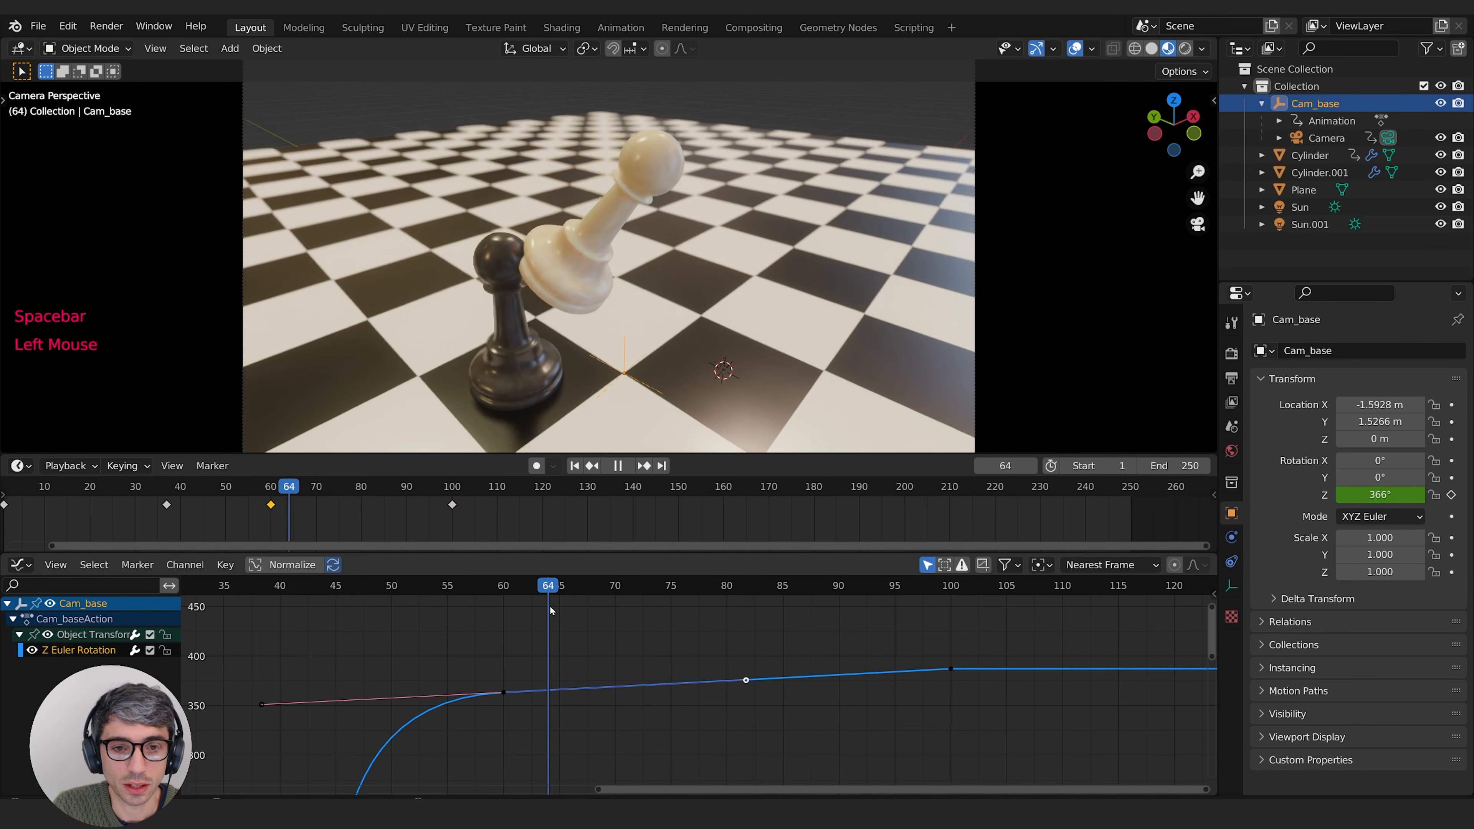
key("Left")
key("Left")
key("Left")
key("Left")
key("Left")
key("Right")
key("Right")
key("Right")
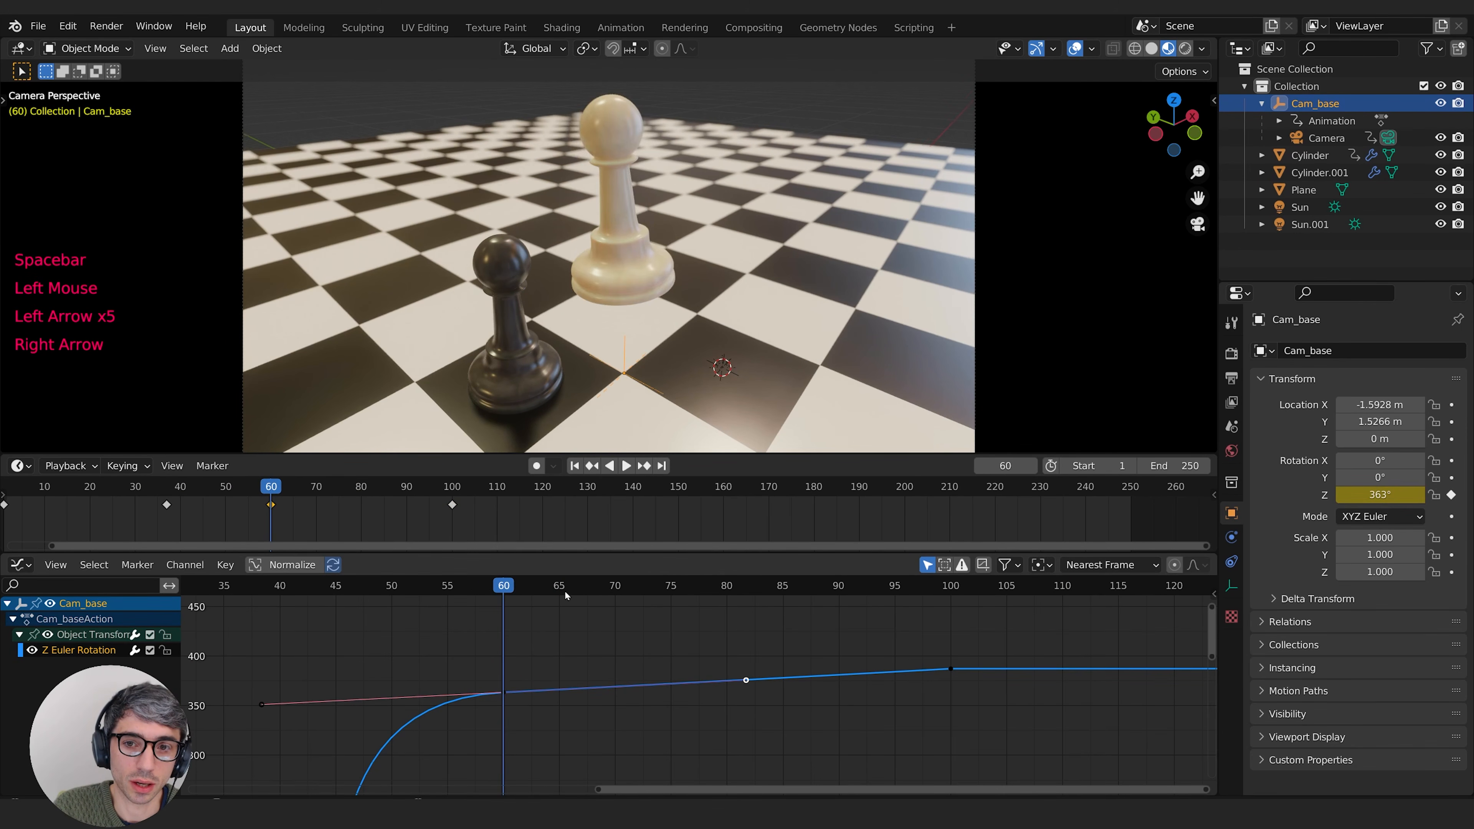
key("Left")
key("Right")
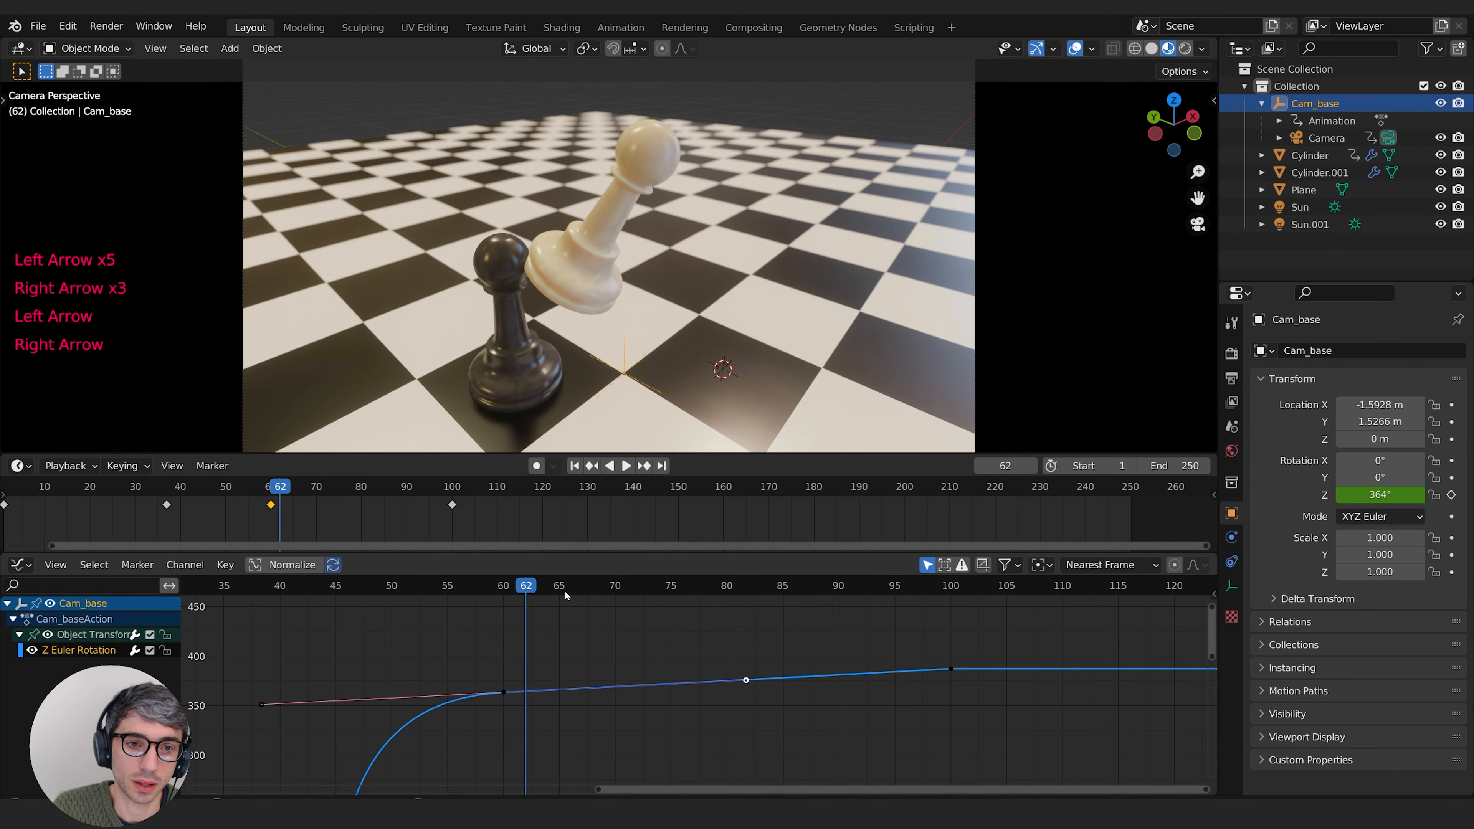
Step: Select the black pawn and keyframe its location and rotation at frame 61
left_click(523, 344)
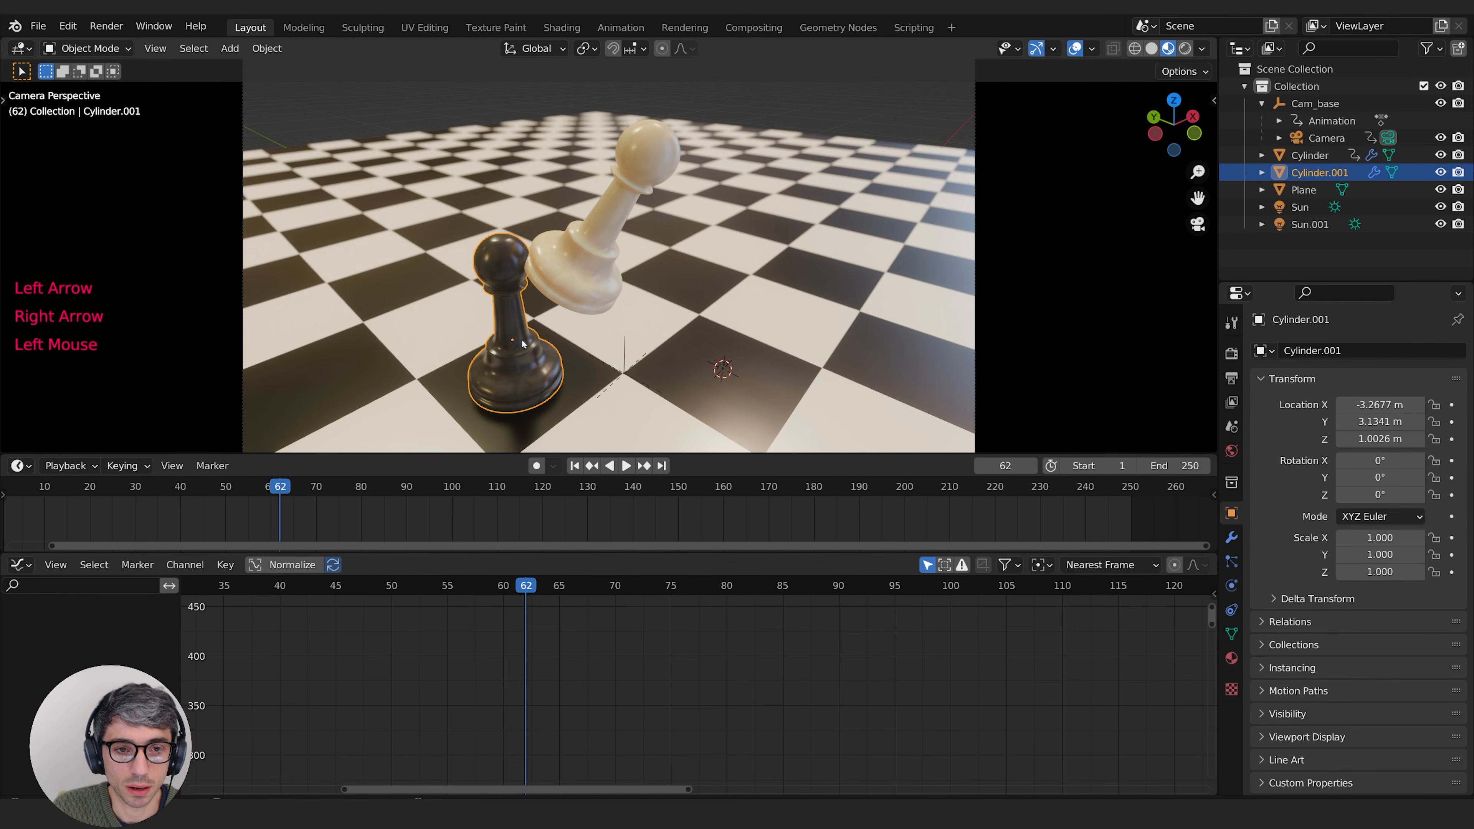
key("Left")
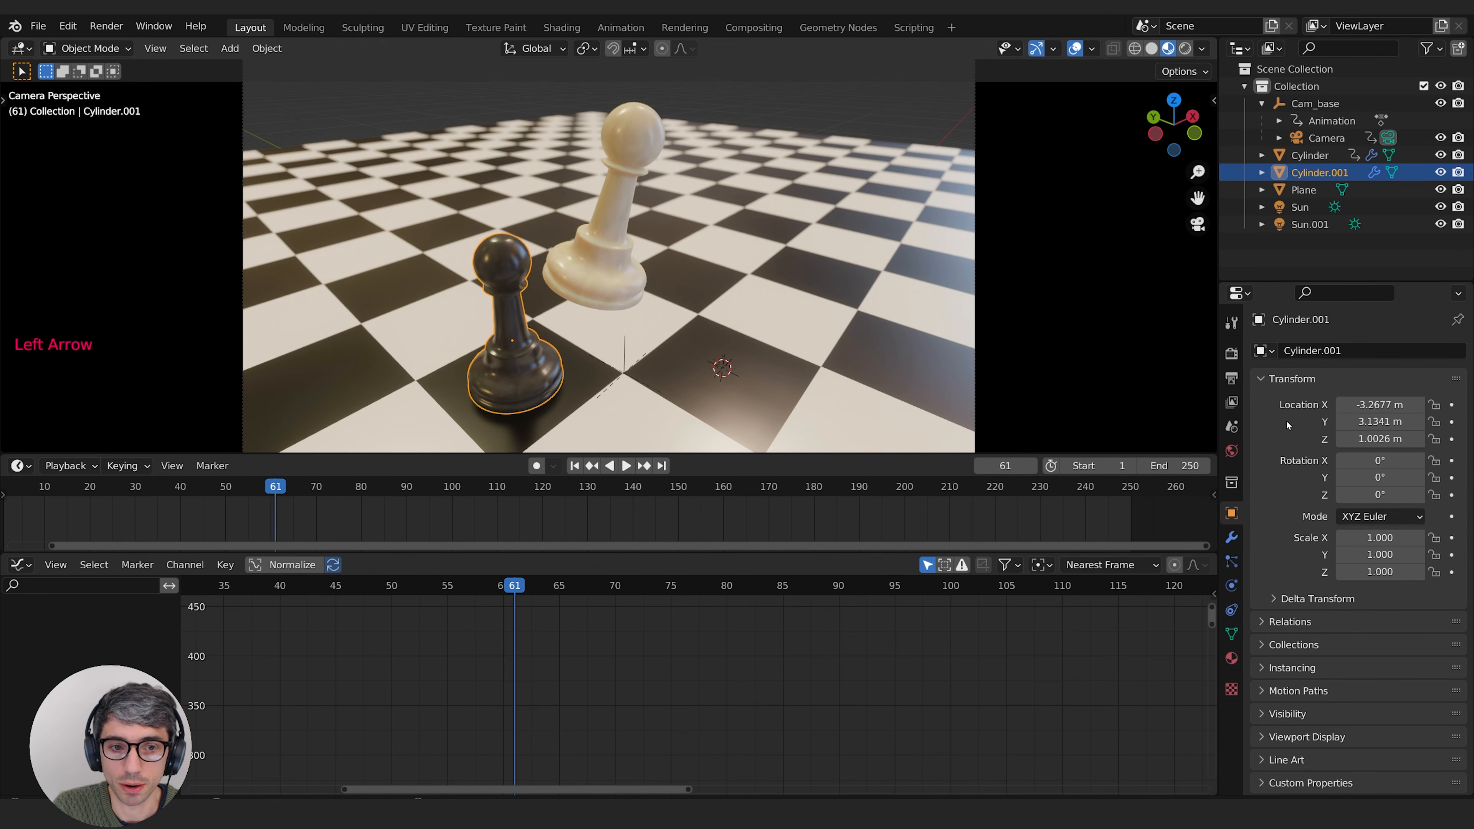
key("i")
key("i")
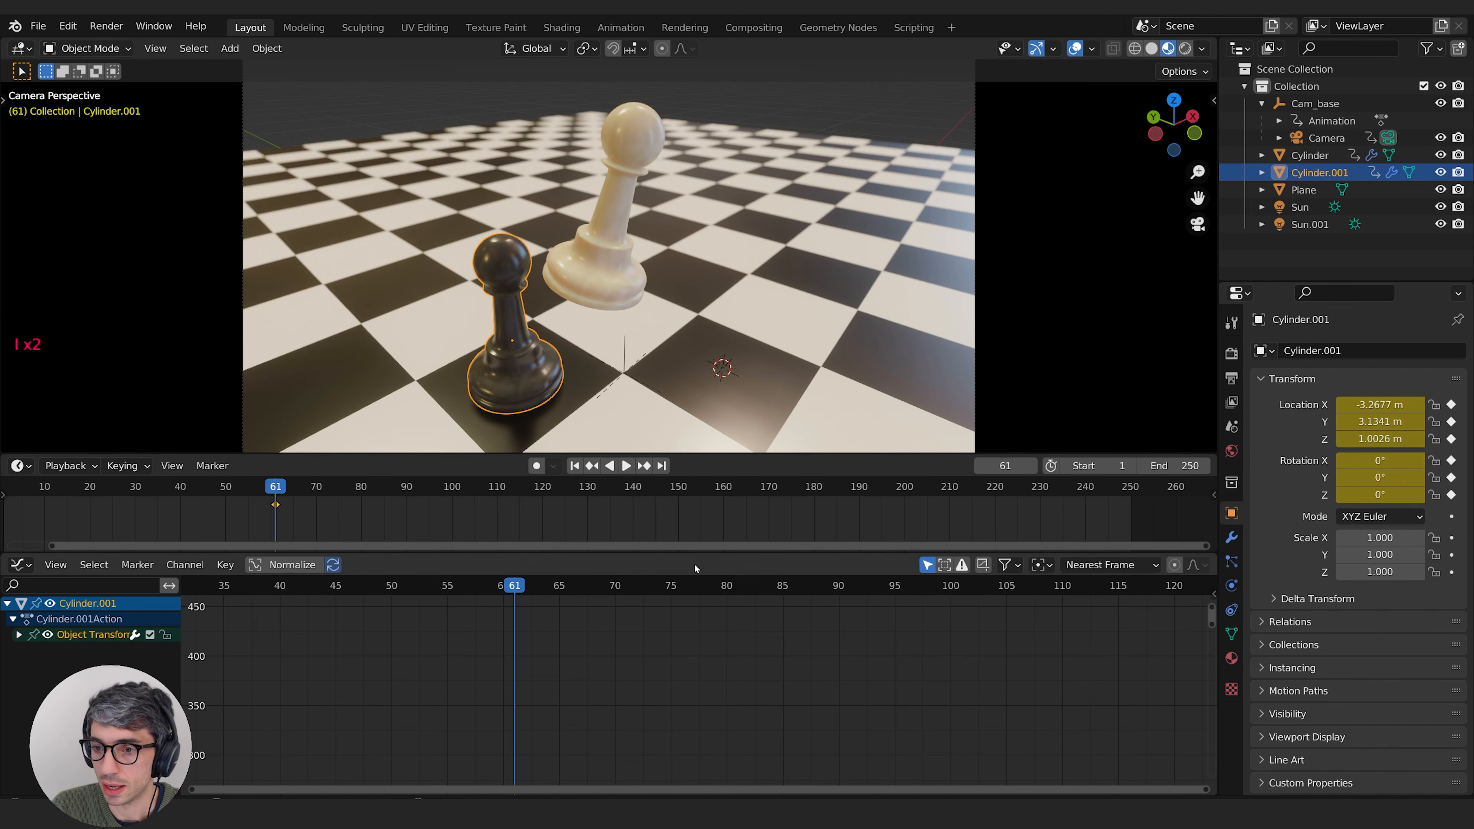
Step: At frame 70, tilt the black pawn backward about 47 degrees, away from the white pawn
key("Right")
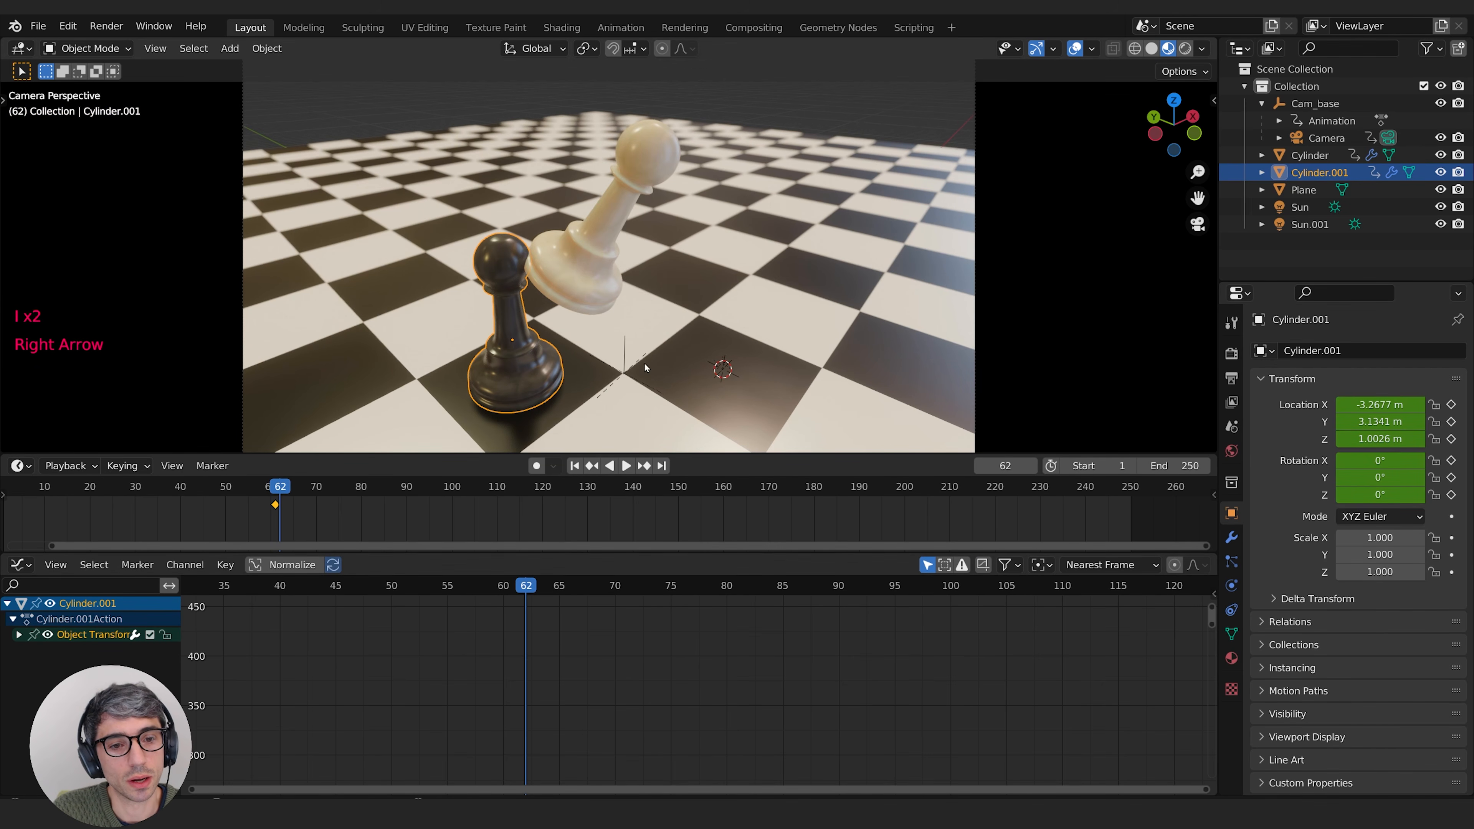
key("Right")
key("Right")
key("Right")
key("Right")
key("Right")
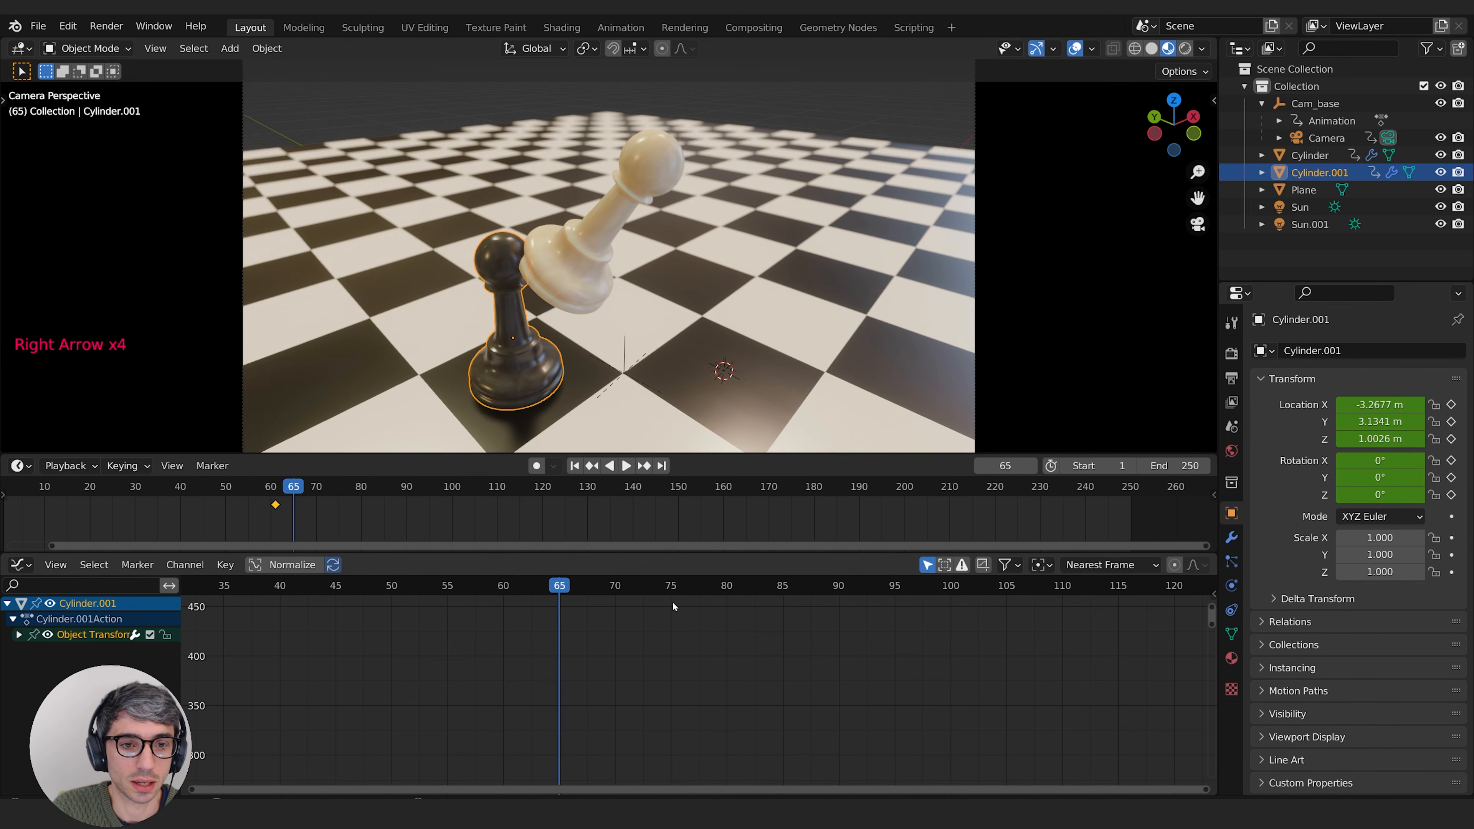
key("Right")
key("Right")
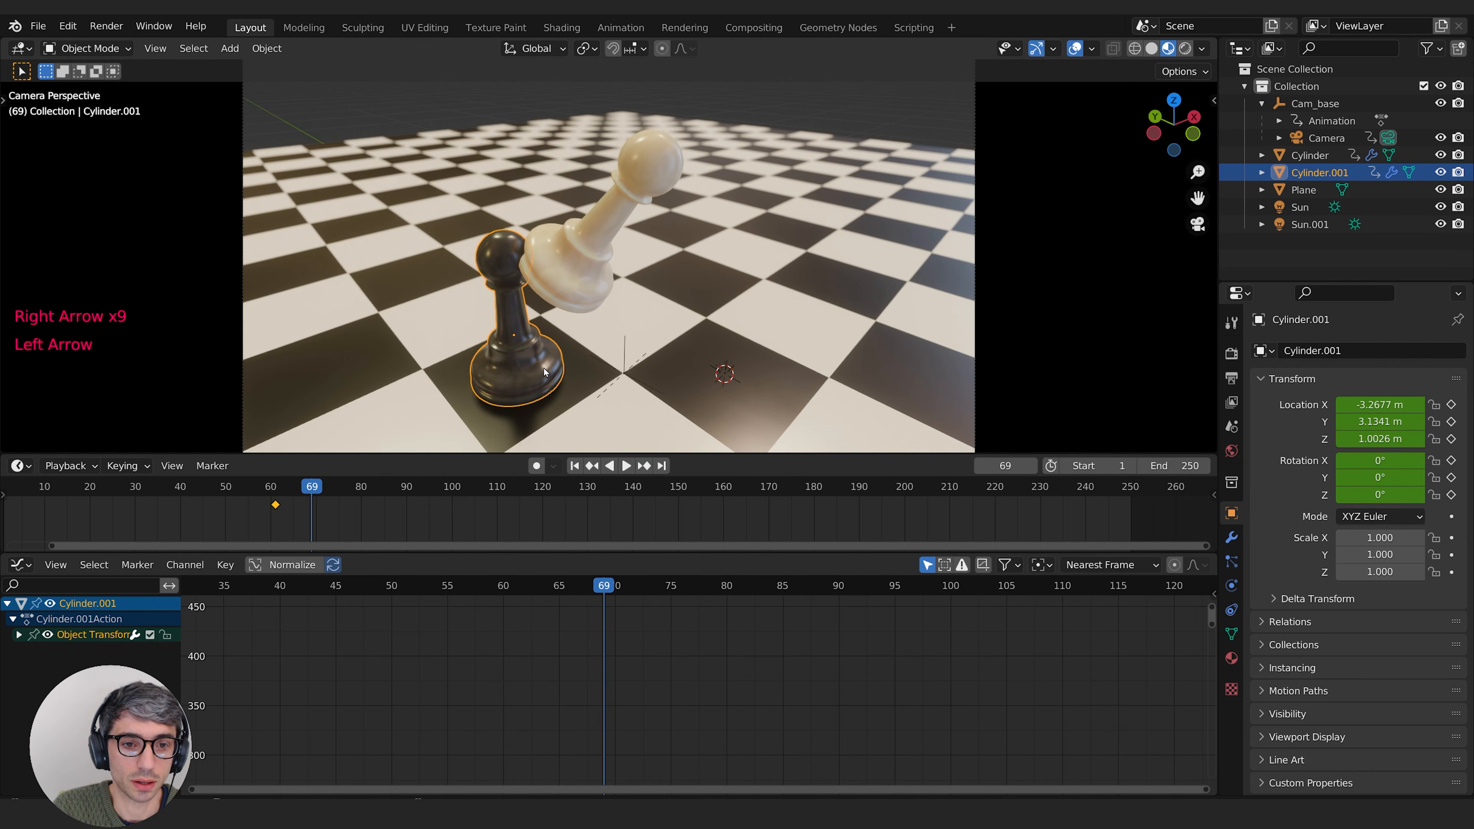
key("Right")
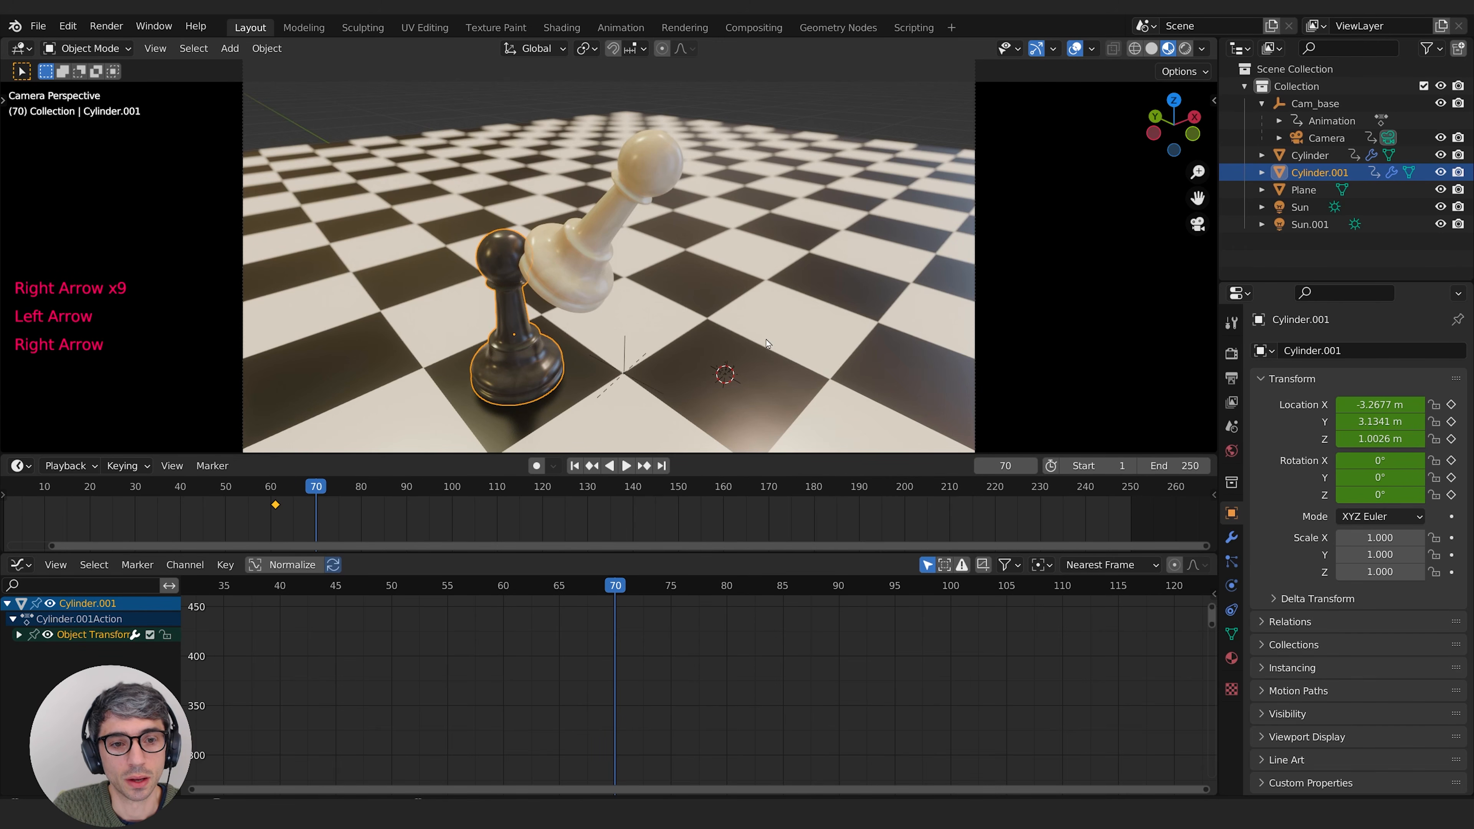
left_click(1214, 100)
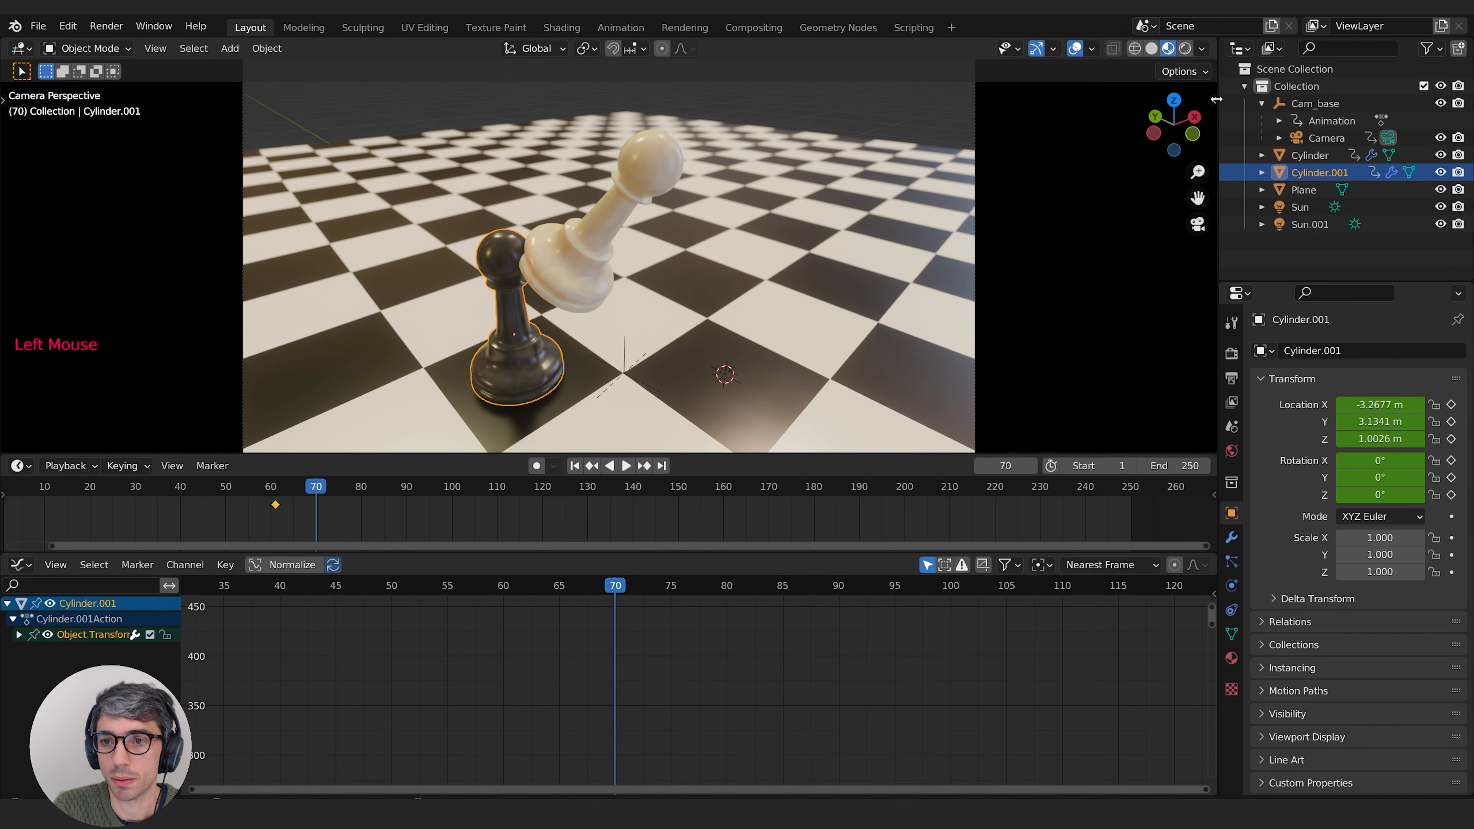
left_click_drag(948, 146, 1102, 146)
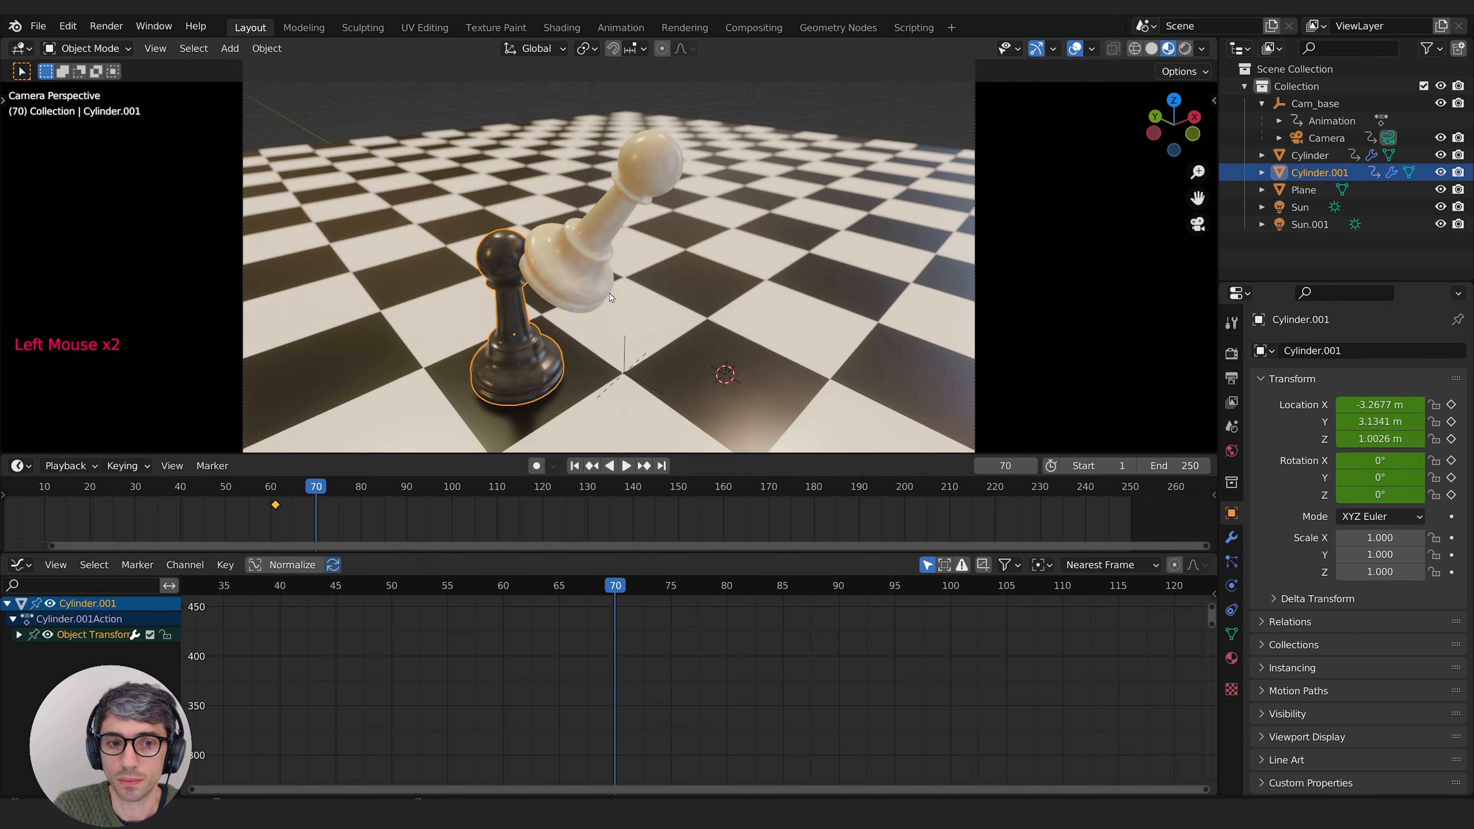
middle_click_drag(812, 191, 644, 220)
scroll(647, 249, "down", 1, "shift")
scroll(649, 276, "down", 2)
middle_click_drag(650, 277, 780, 303, "shift")
key("r")
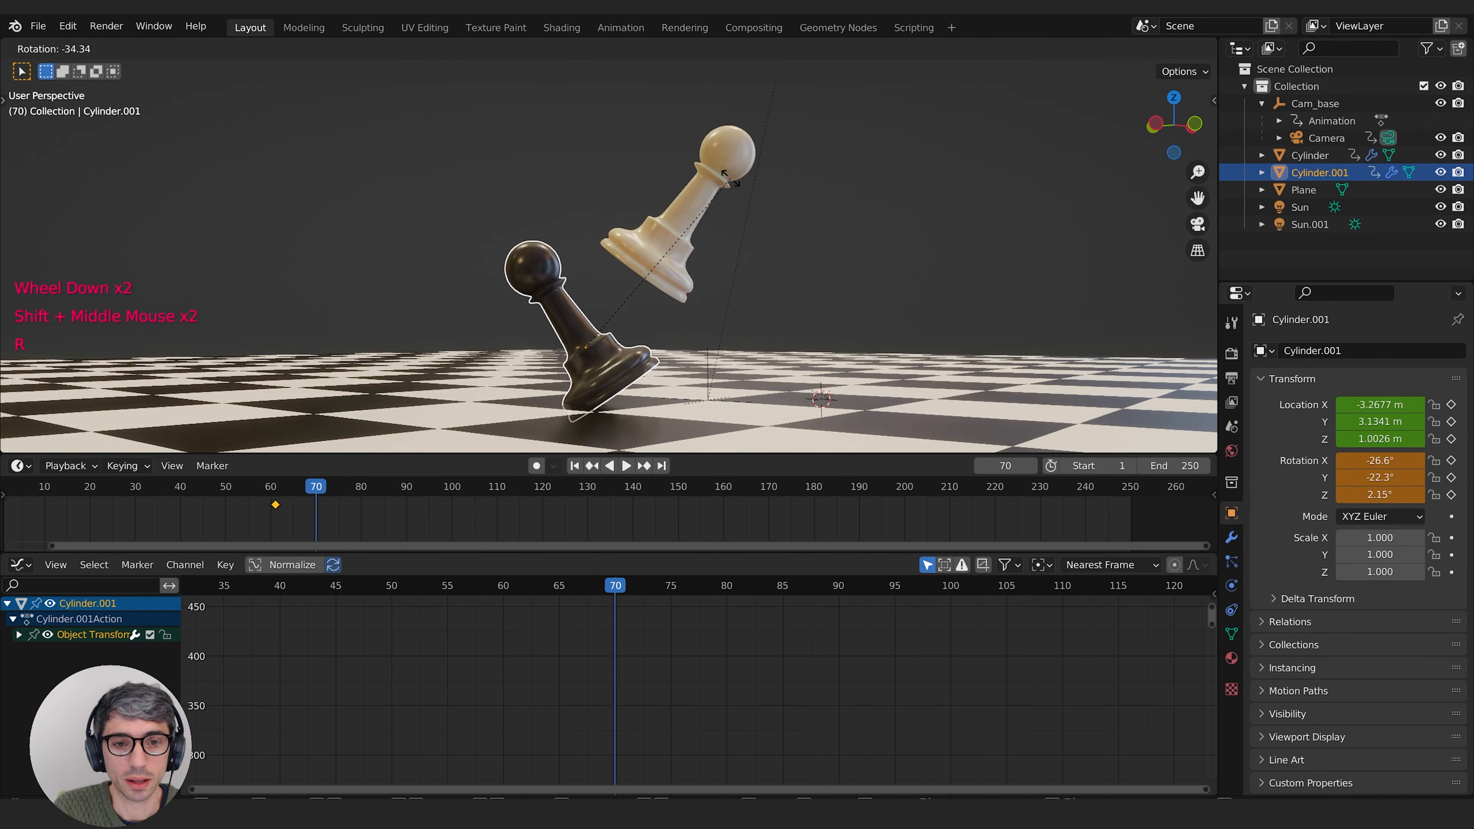
left_click(700, 134)
Step: Move the black pawn up and back about 2.5 m, and keyframe its location and rotation at frame 70
key("g")
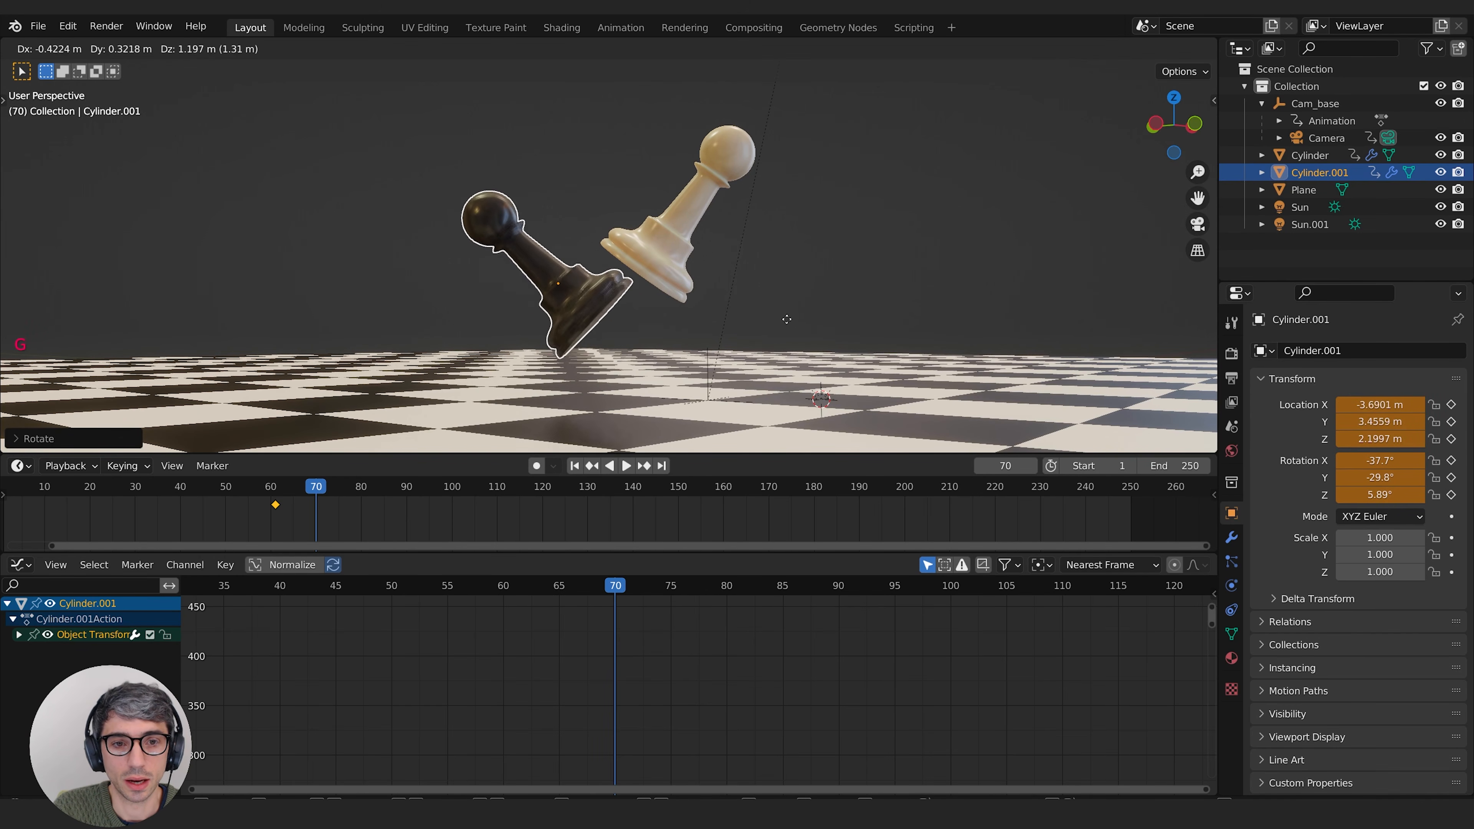
left_click(723, 285)
key("i")
key("i")
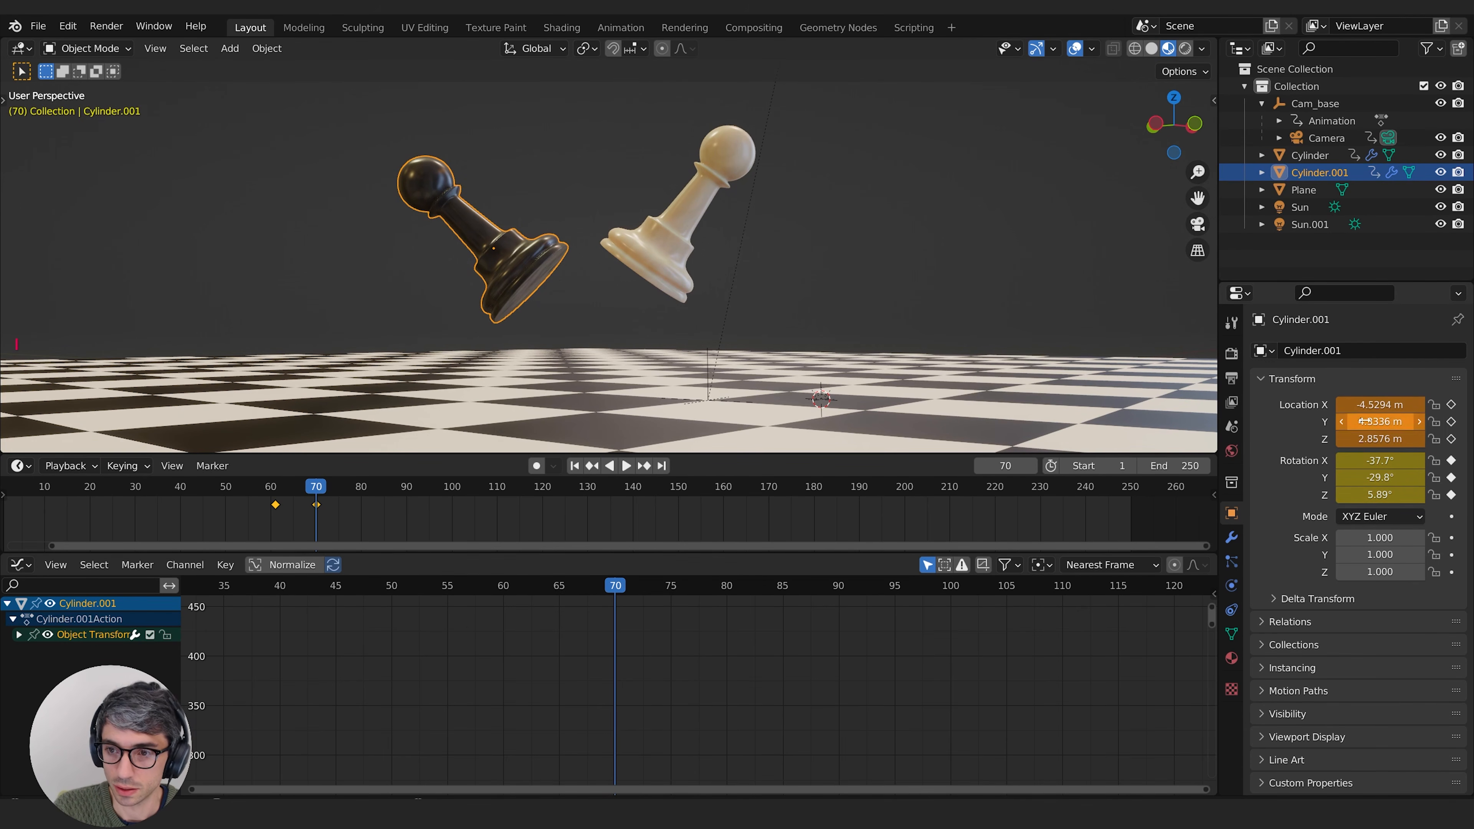
Step: Review the hit, select the white pawn and lower it toward the board at frame 90, to about 1.39 m on Z
mouse_move(298, 489)
left_mouse_down()
mouse_move(261, 489)
mouse_move(307, 502)
mouse_move(257, 504)
mouse_move(307, 508)
left_mouse_up()
key("space")
double_click(655, 169)
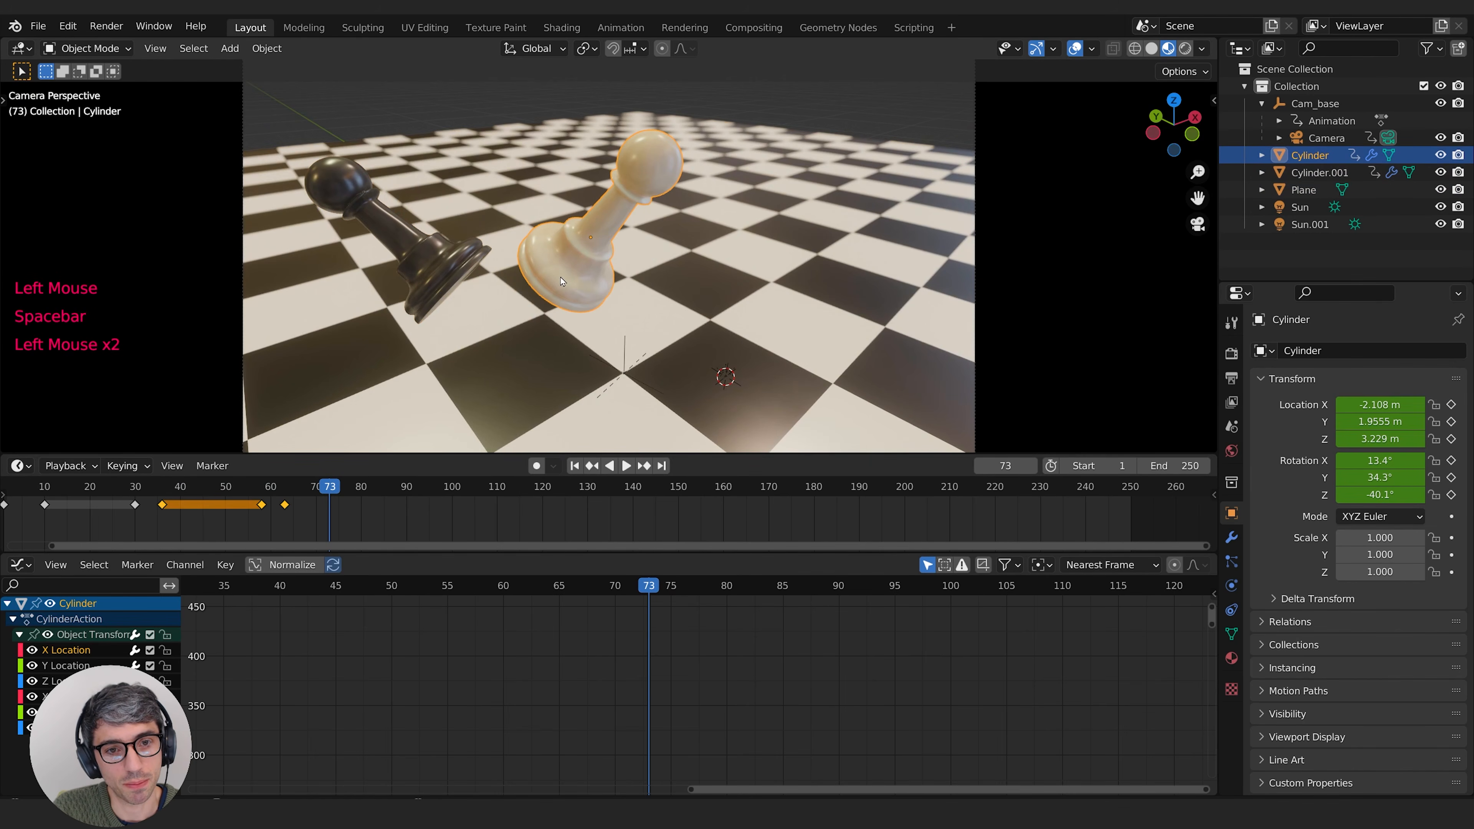
left_click_drag(212, 492, 406, 501)
middle_click_drag(605, 268, 642, 300)
scroll(621, 284, "down", 2)
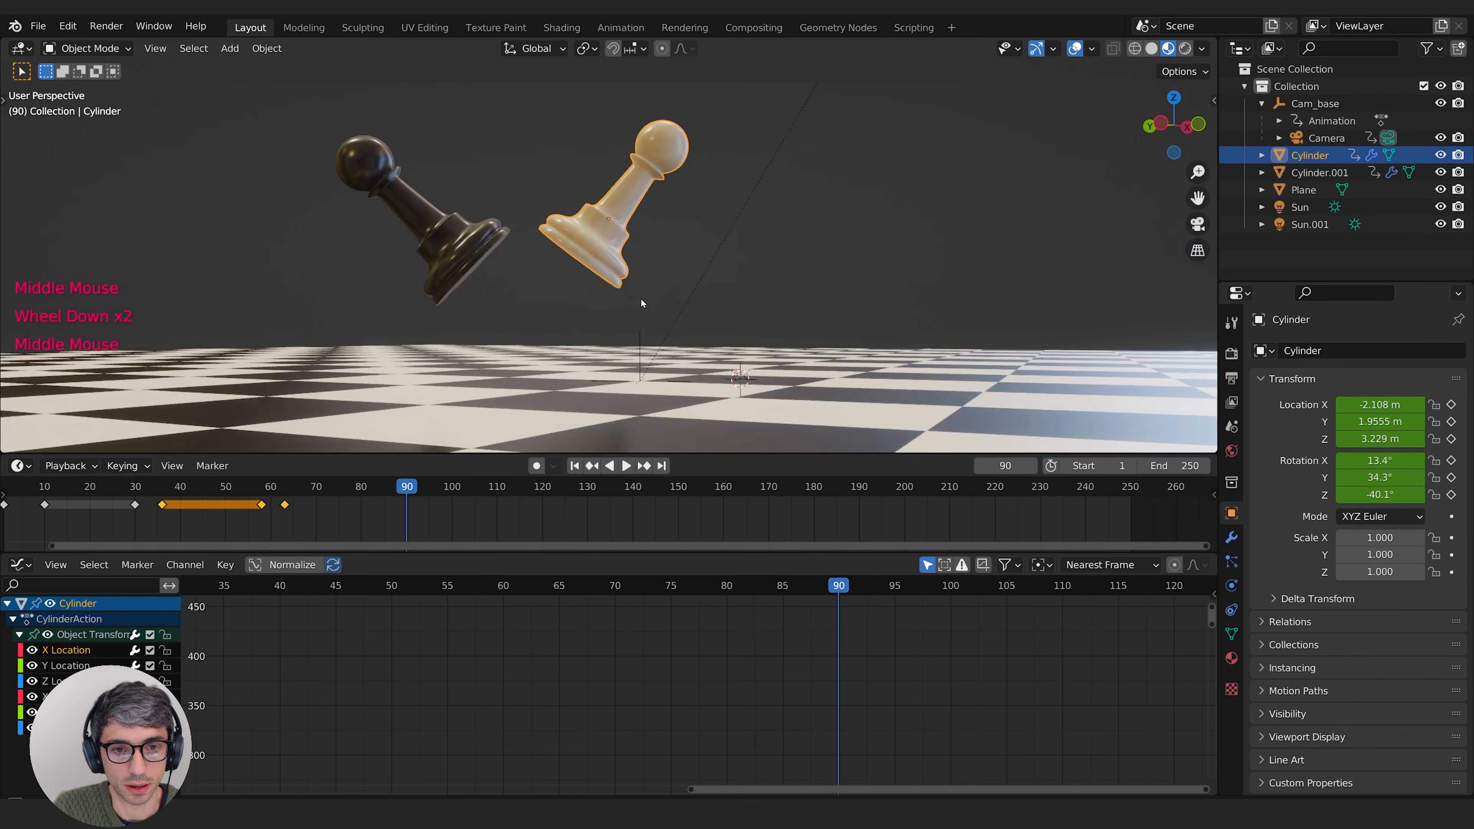
scroll(640, 298, "down", 1)
key("g")
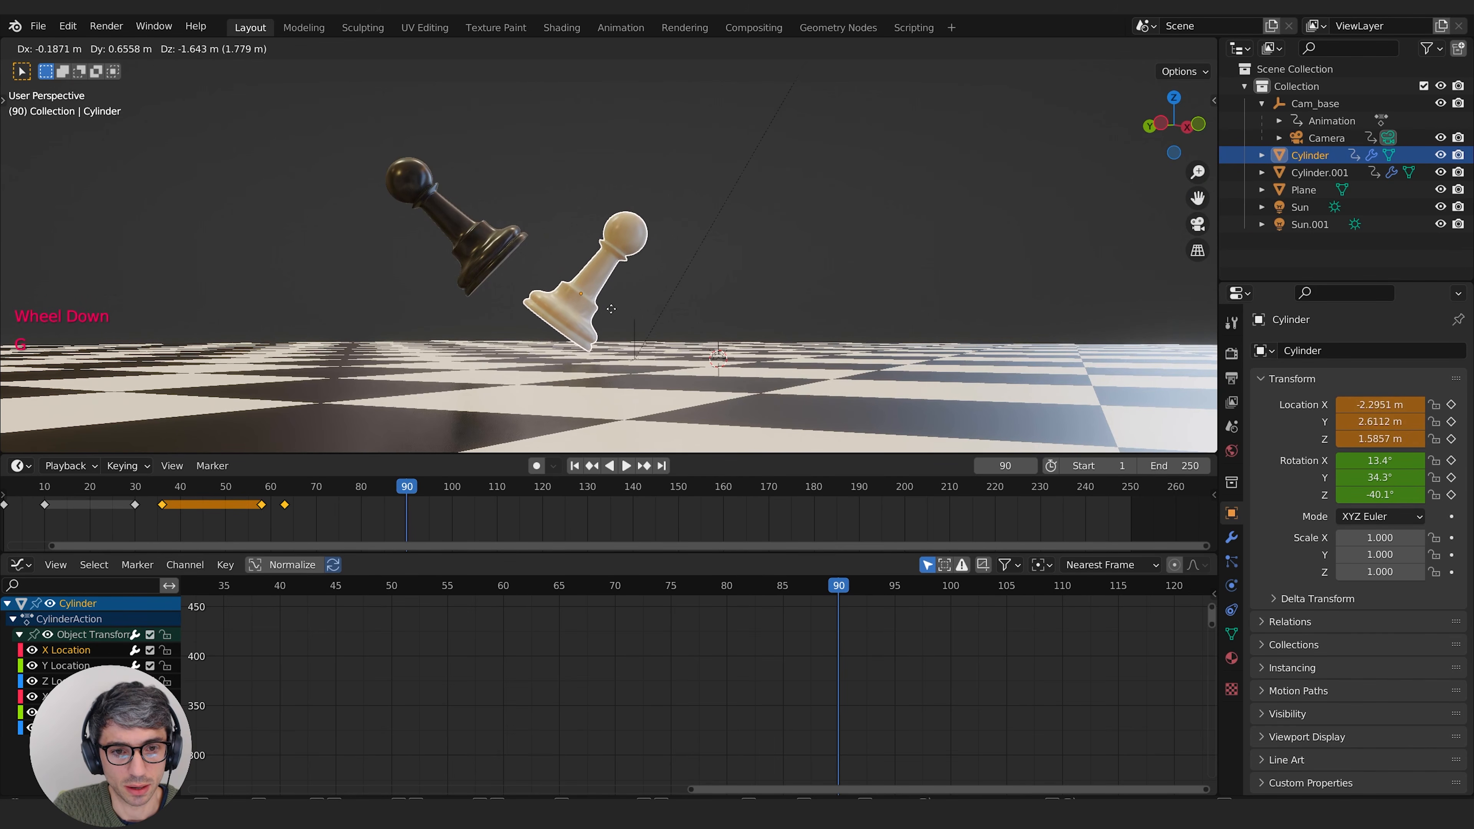
left_click(604, 316)
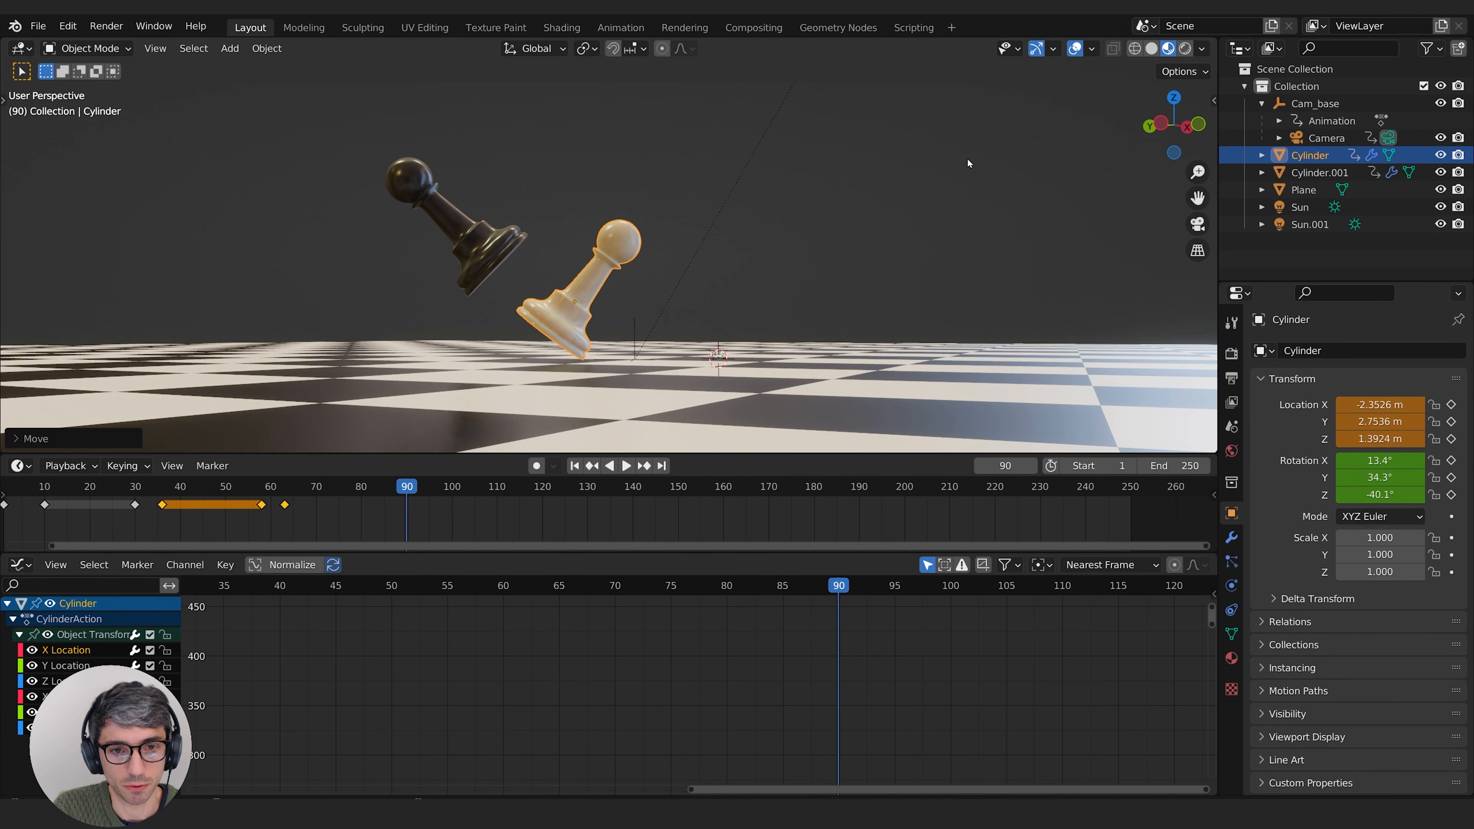
Step: Rotate the white pawn closer to upright, nudge it nearer the board, and keyframe its location and rotation at frame 90
key("r")
left_click(739, 189)
key("g")
left_click(730, 197)
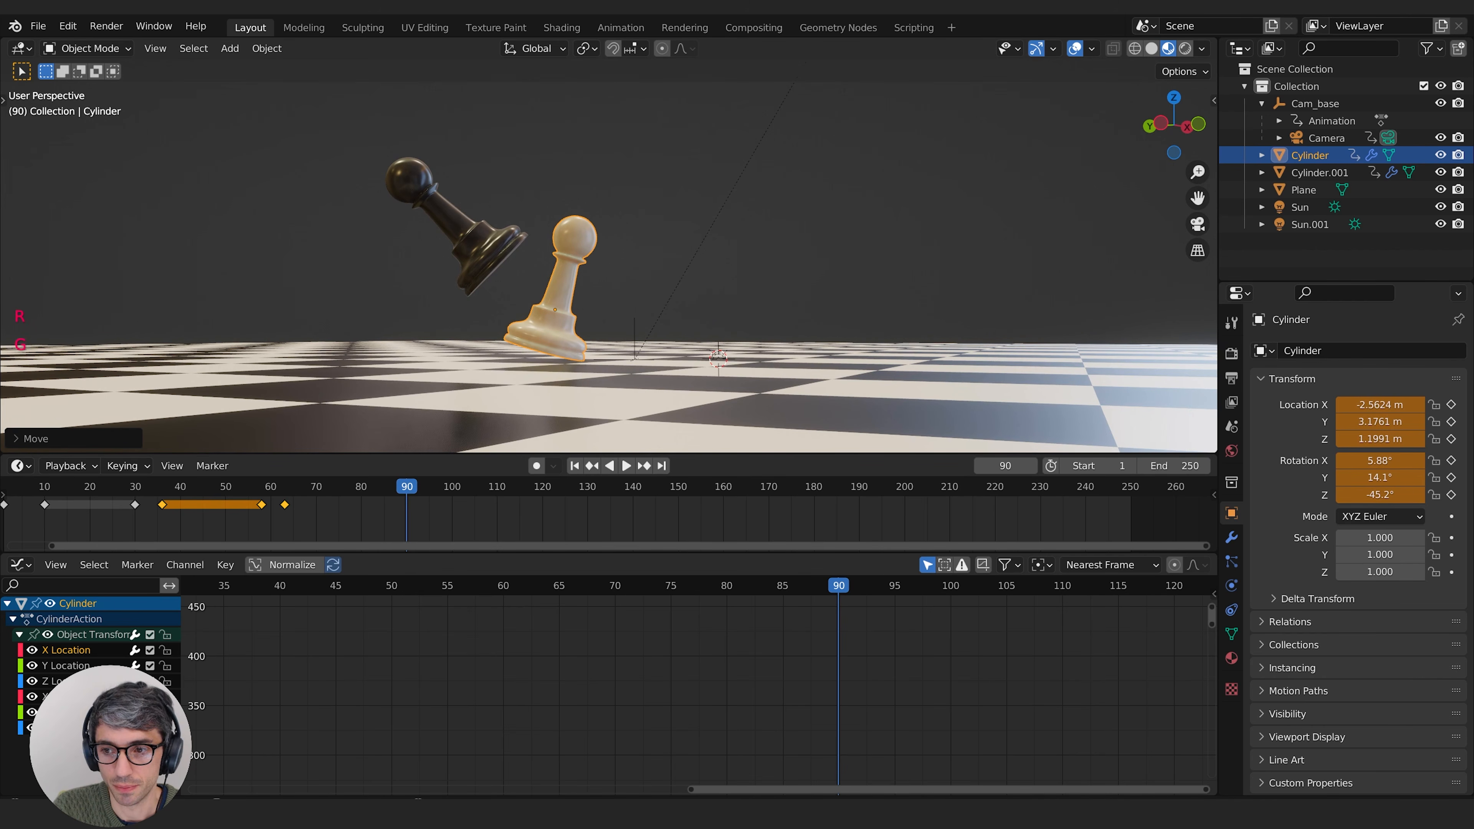
key("i")
key("i")
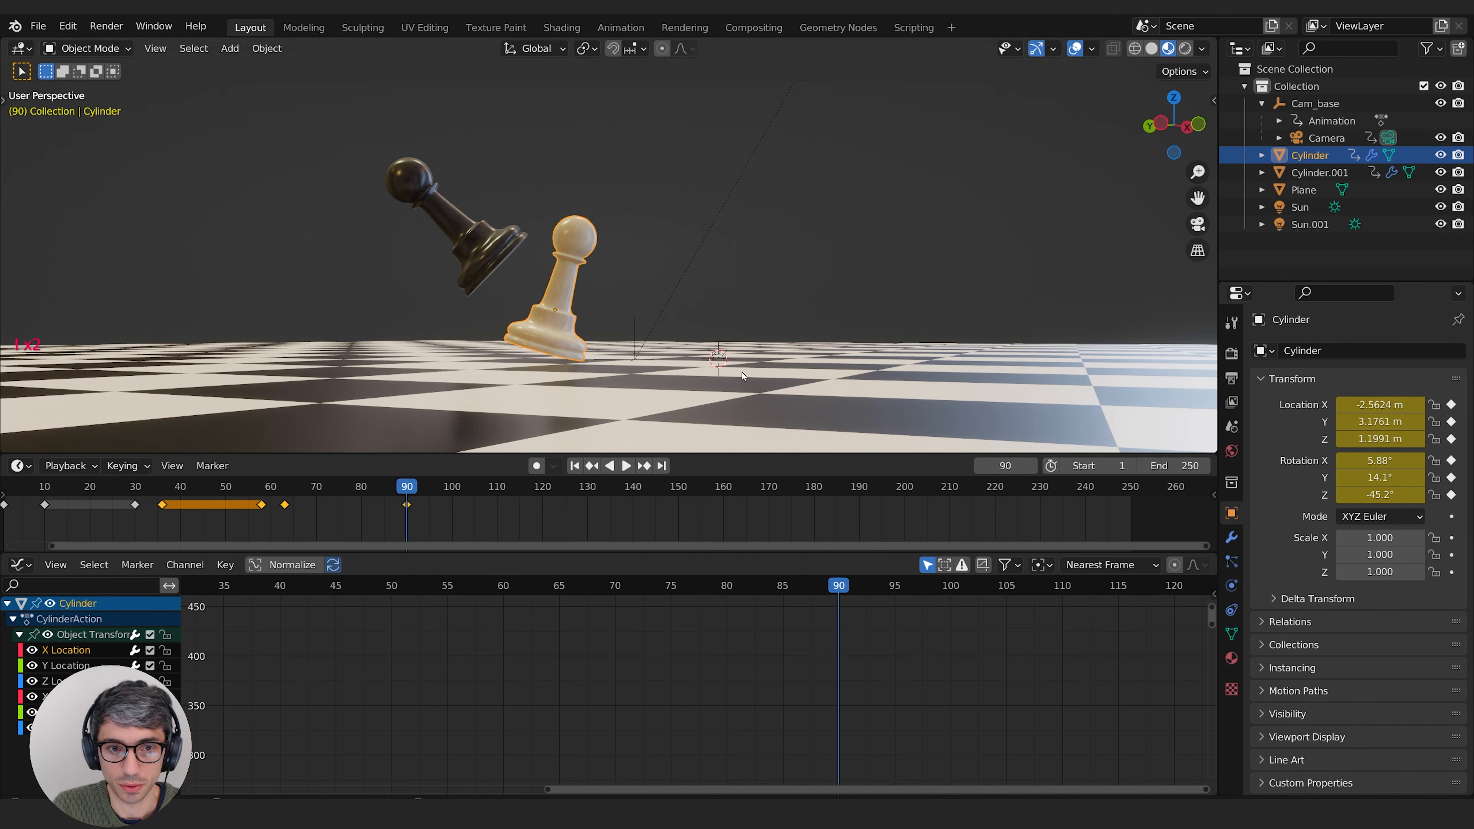
Step: At frame 101, tilt the white pawn slightly past upright, lower it to about 1.12 m on Z, and keyframe location and rotation
left_click_drag(380, 486, 458, 498)
key("r")
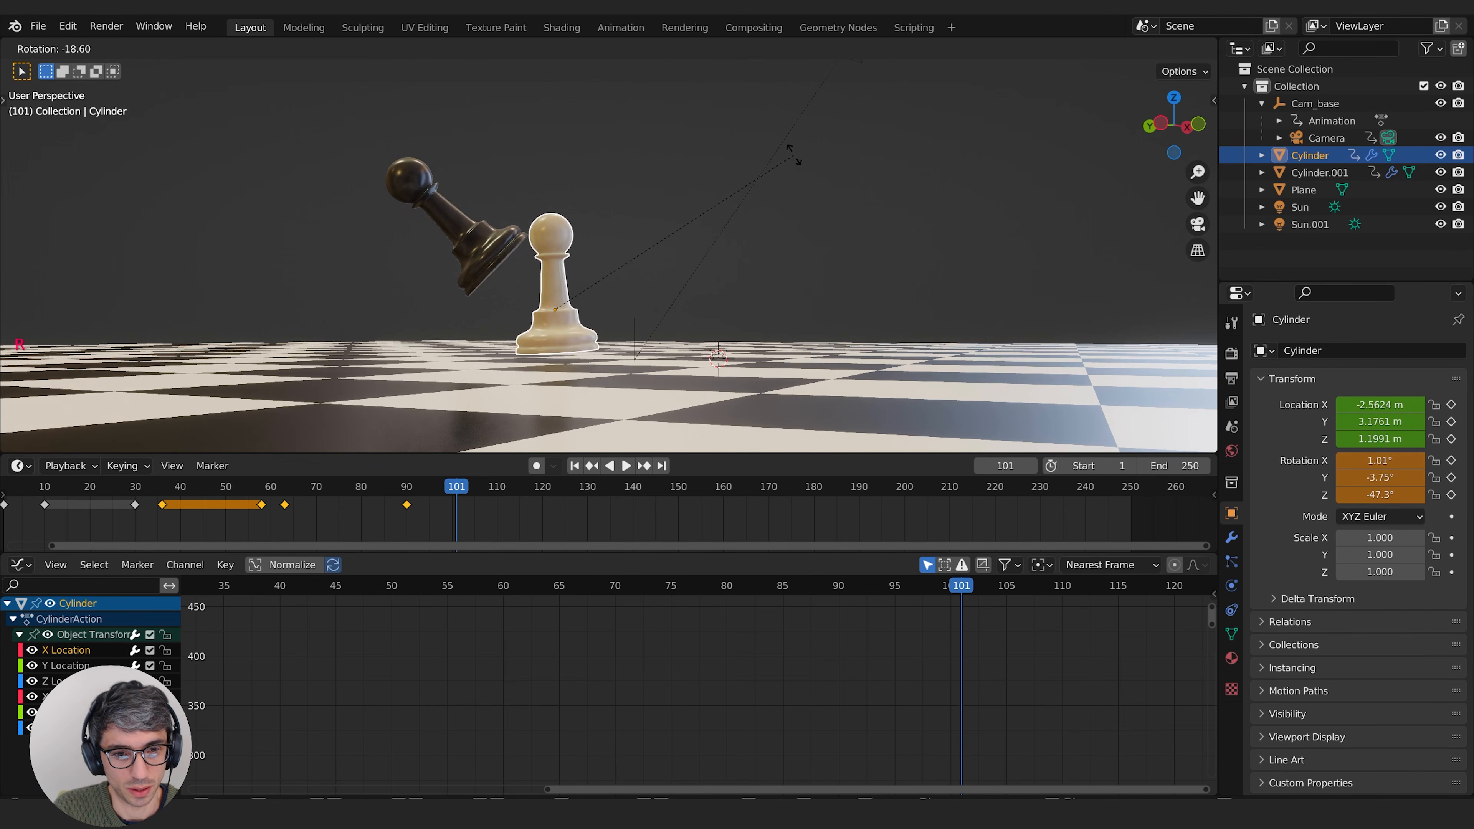
left_click(778, 147)
key("g")
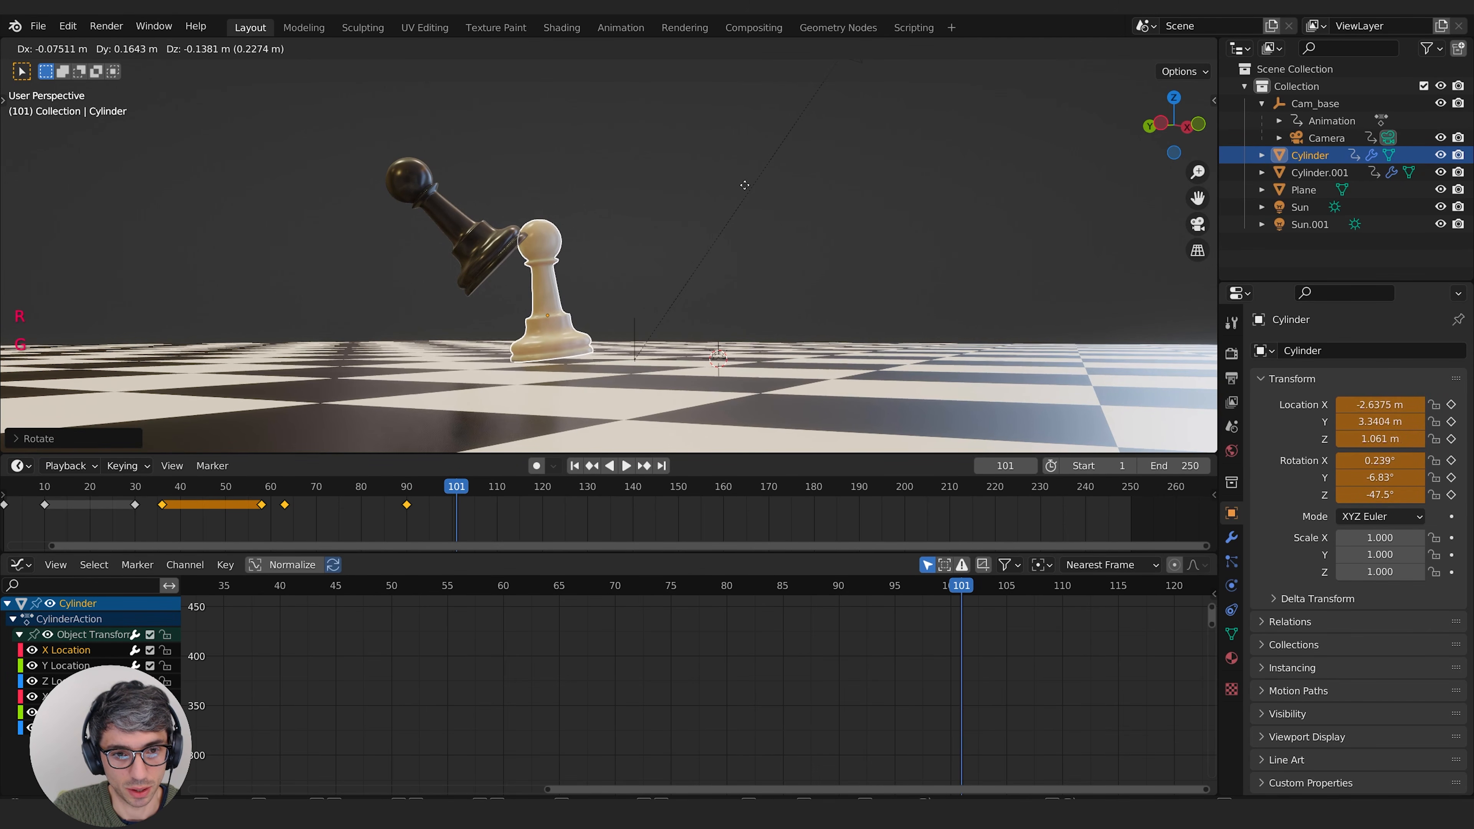
left_click(748, 188)
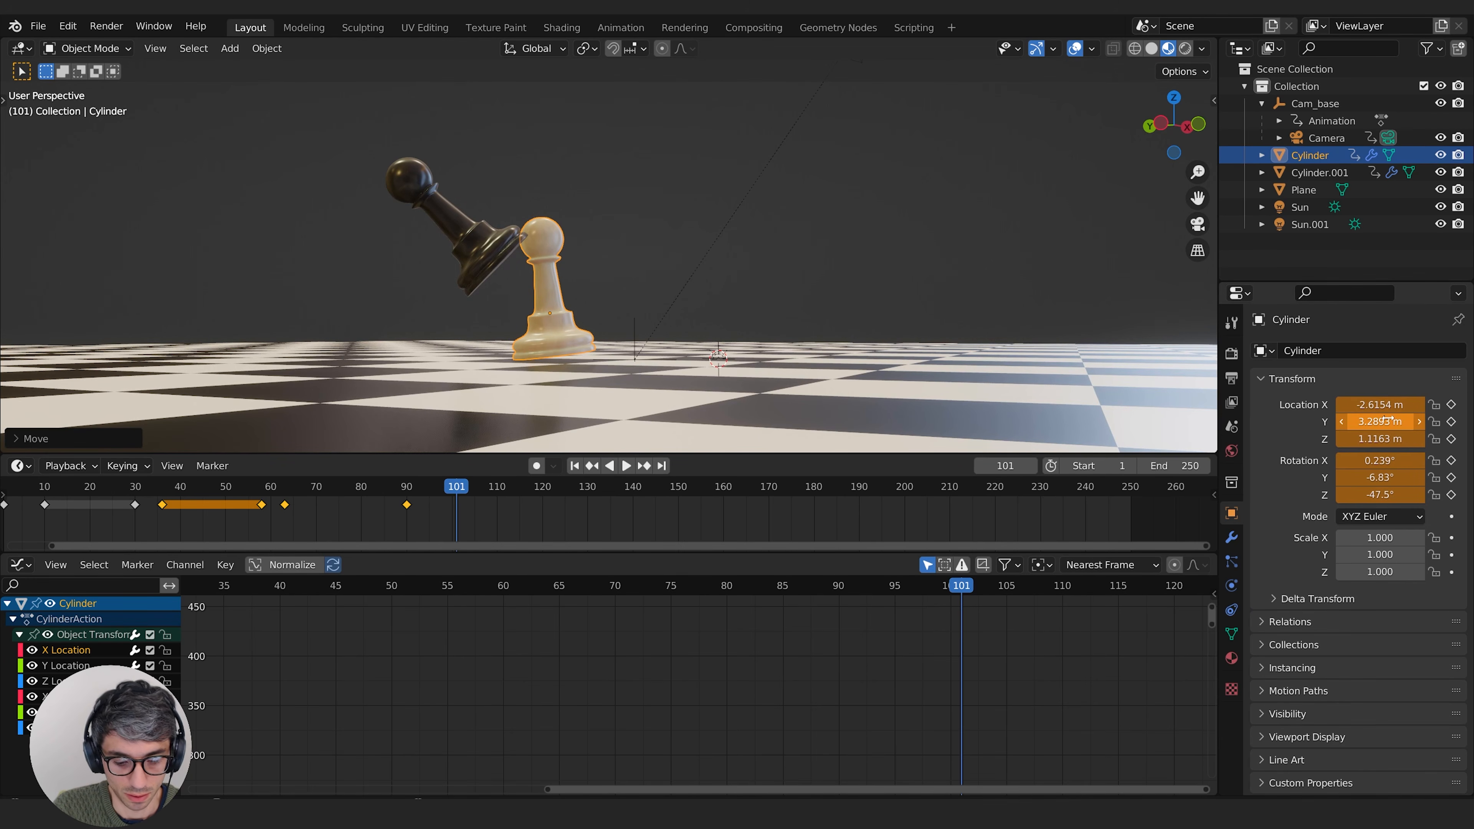
key("i")
key("i")
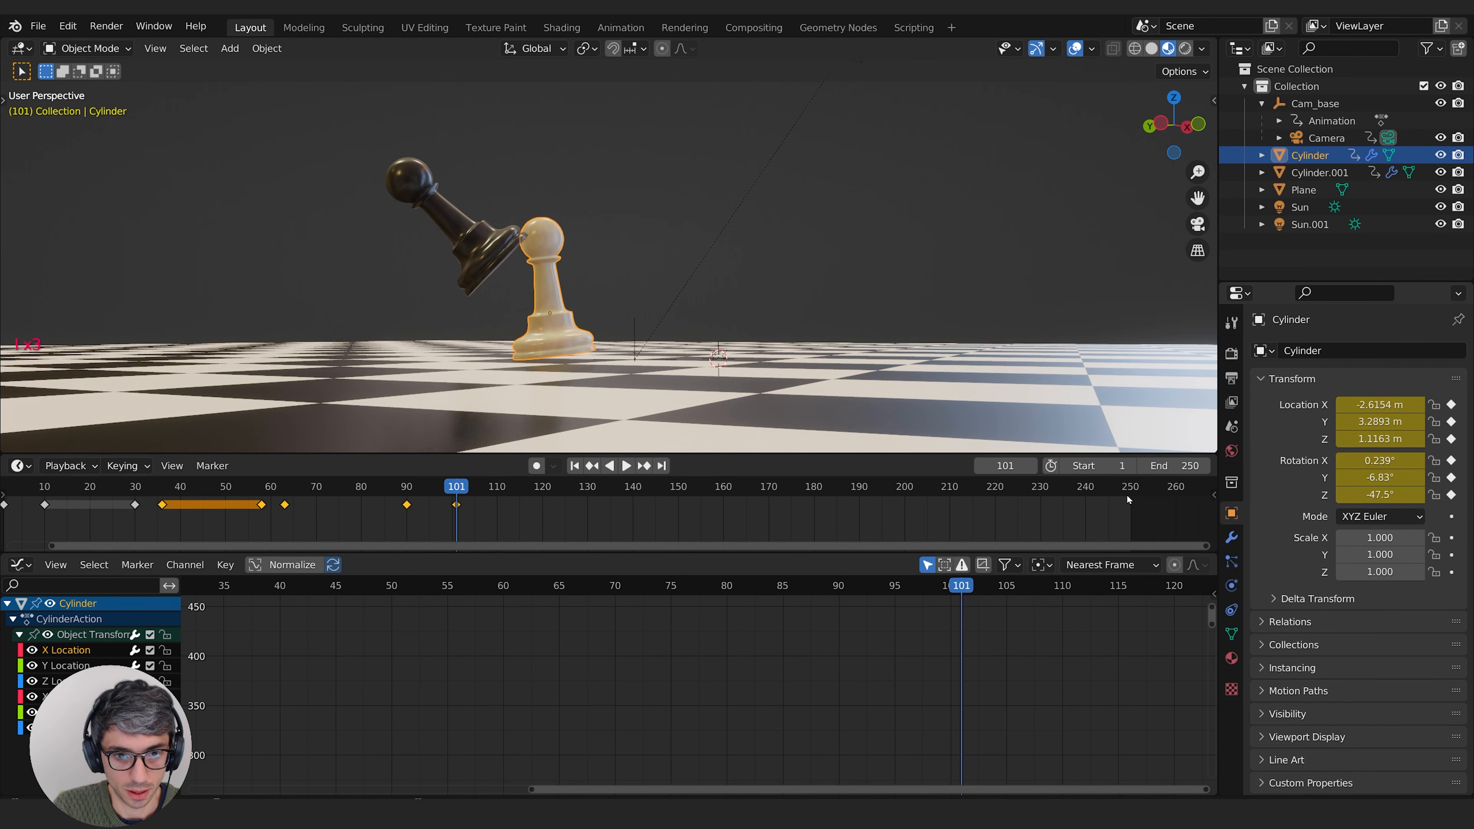
Step: At frame 111, set the white pawn's X and Y rotation to 0° and keyframe its rotation
left_click_drag(403, 488, 479, 487)
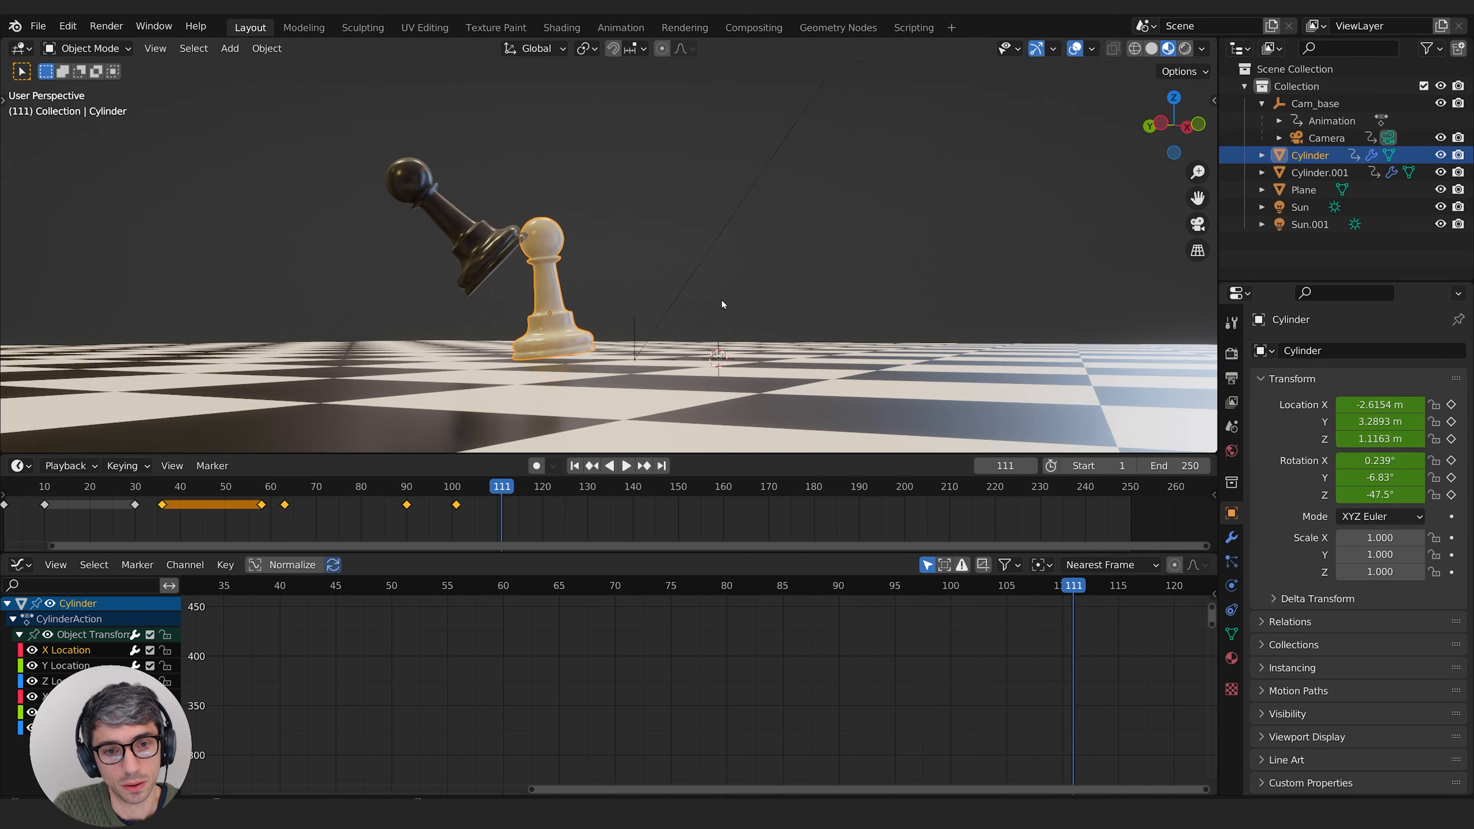
key("r")
left_click(727, 319)
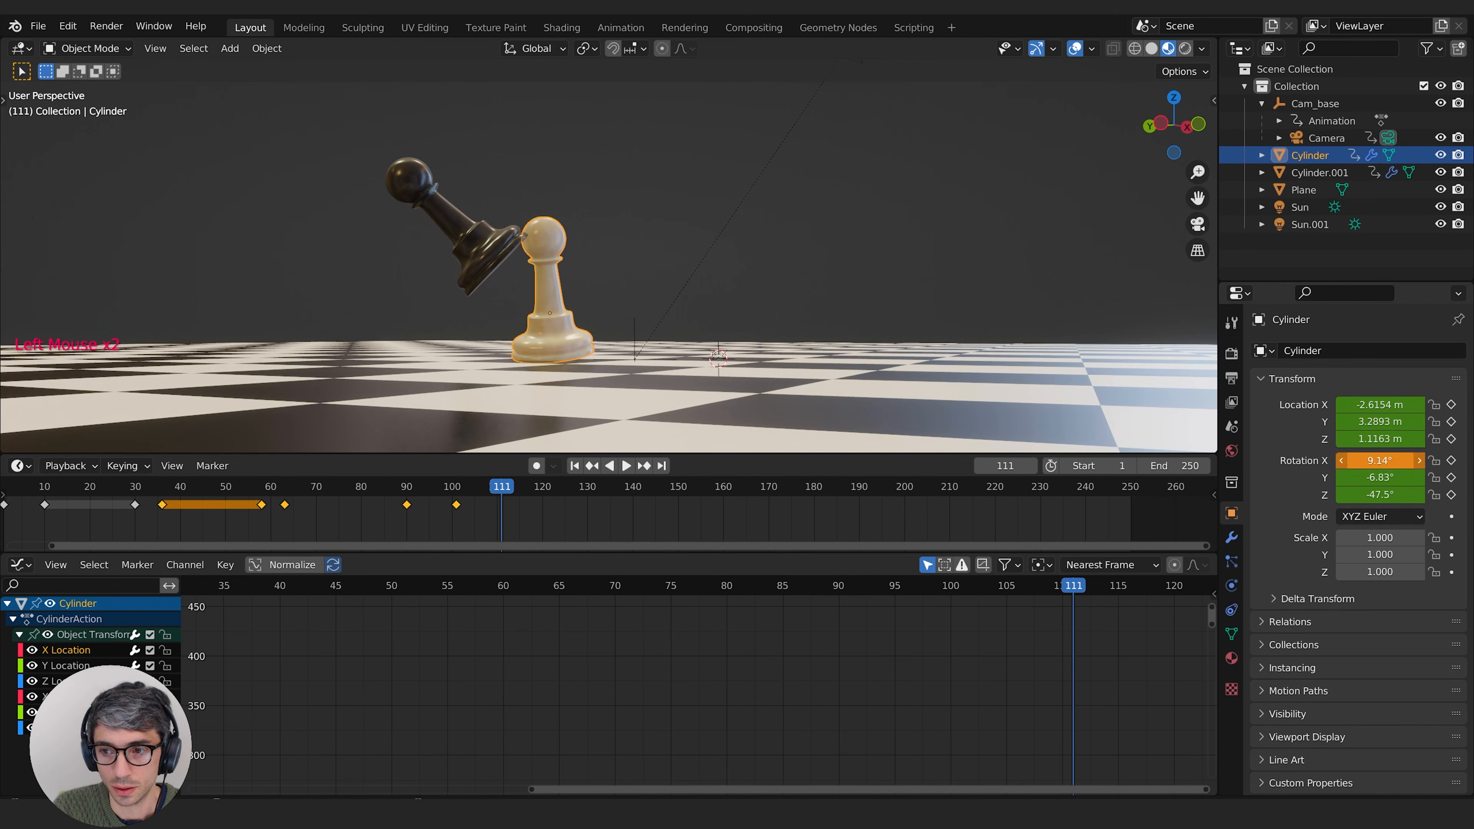
type("0")
key("Return")
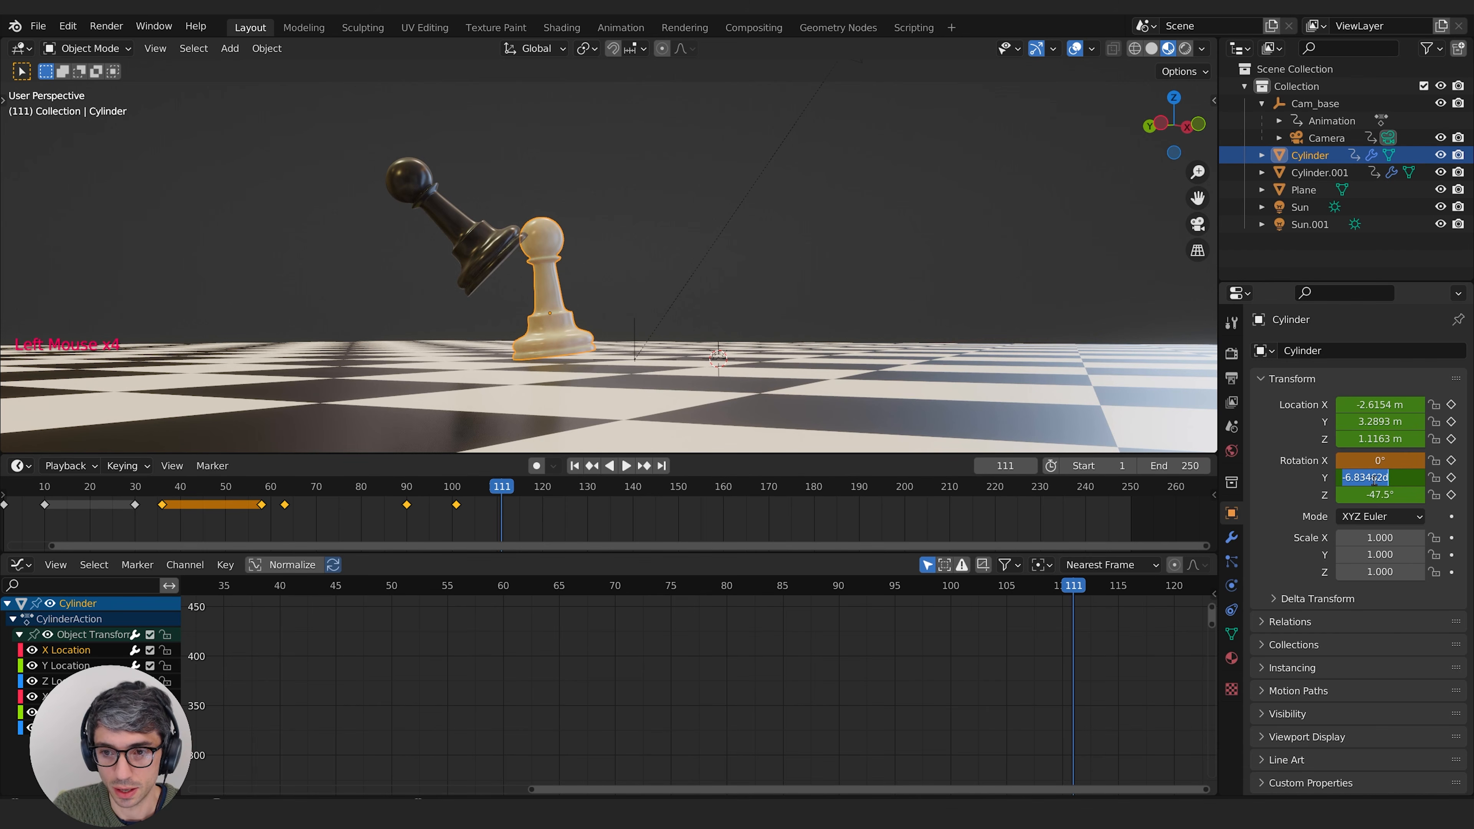
left_click(1374, 480)
type("0")
key("Return")
left_click(1451, 460)
left_click(1451, 477)
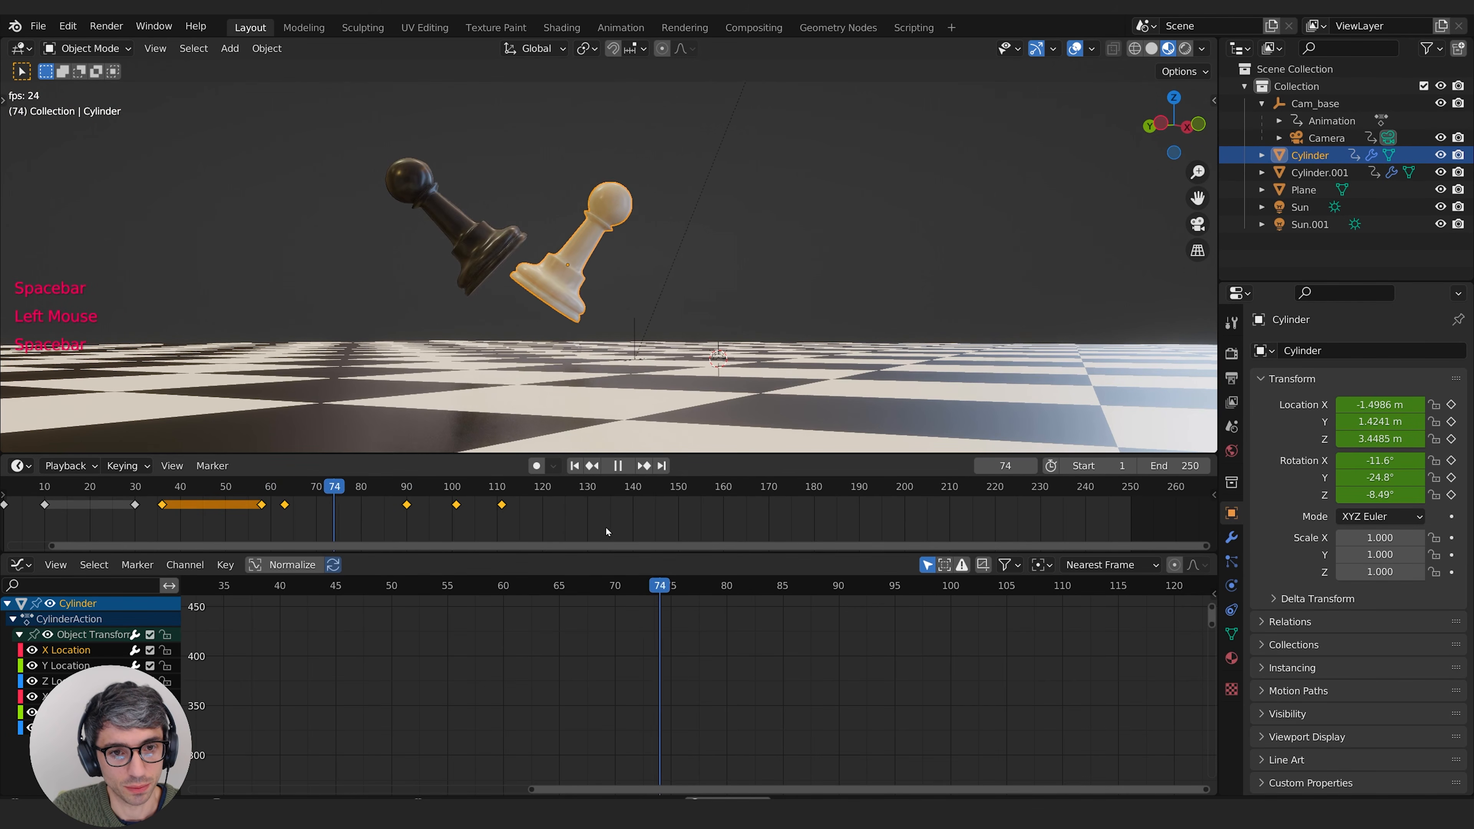
Step: Review the landing and scale the white pawn's last keyframes toward frame 63 so they end at about frame 81
key("space")
left_click(283, 492)
middle_click_drag(282, 491, 371, 491)
double_click(373, 492)
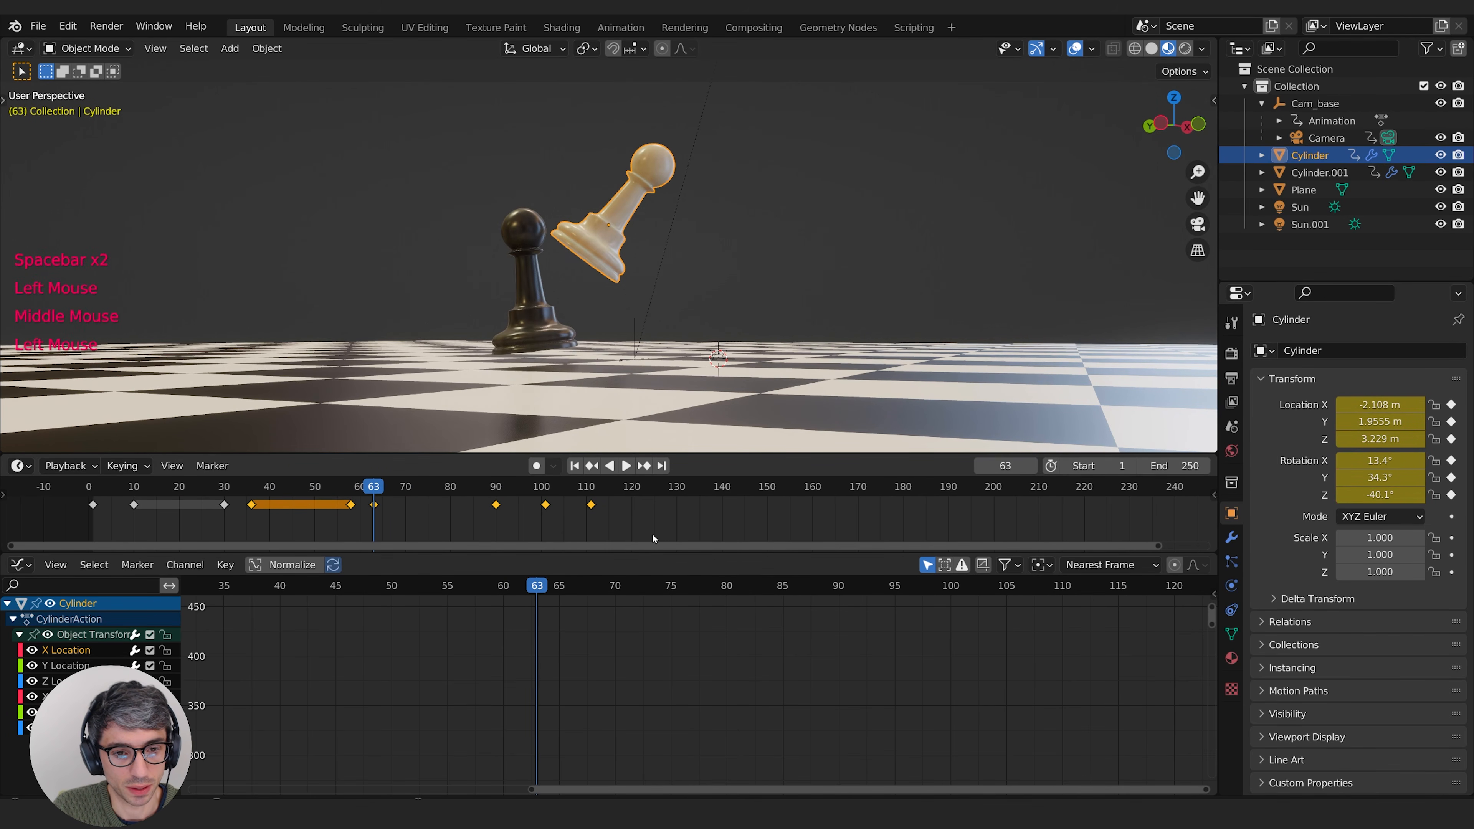
middle_click_drag(622, 530, 703, 495)
left_click_drag(690, 526, 448, 487)
key("s")
left_click(567, 510)
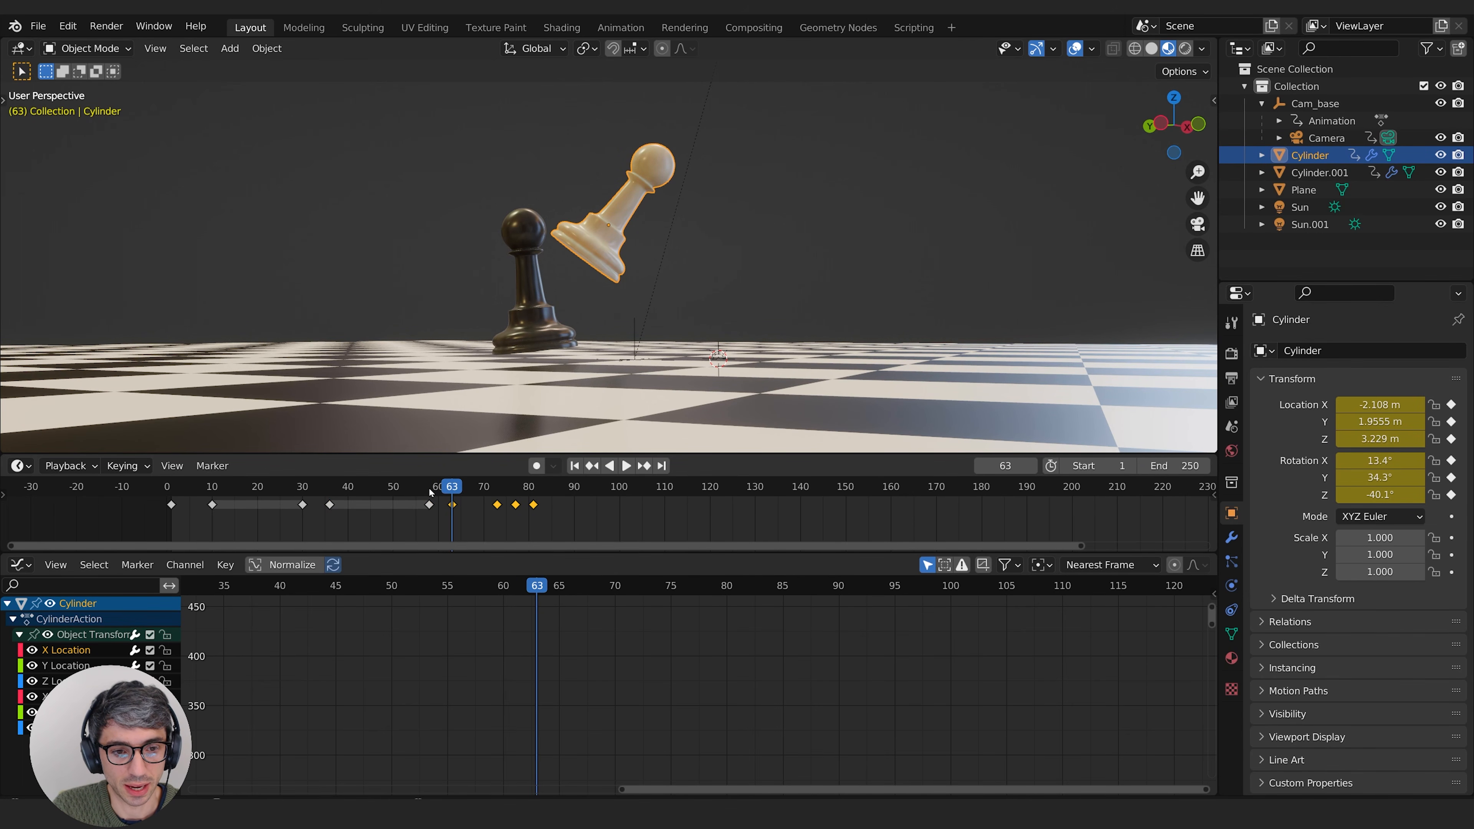
Step: Play the faster landing and compress its keyframes further around frame 63, ending at about frame 75
left_click(329, 493)
key("space")
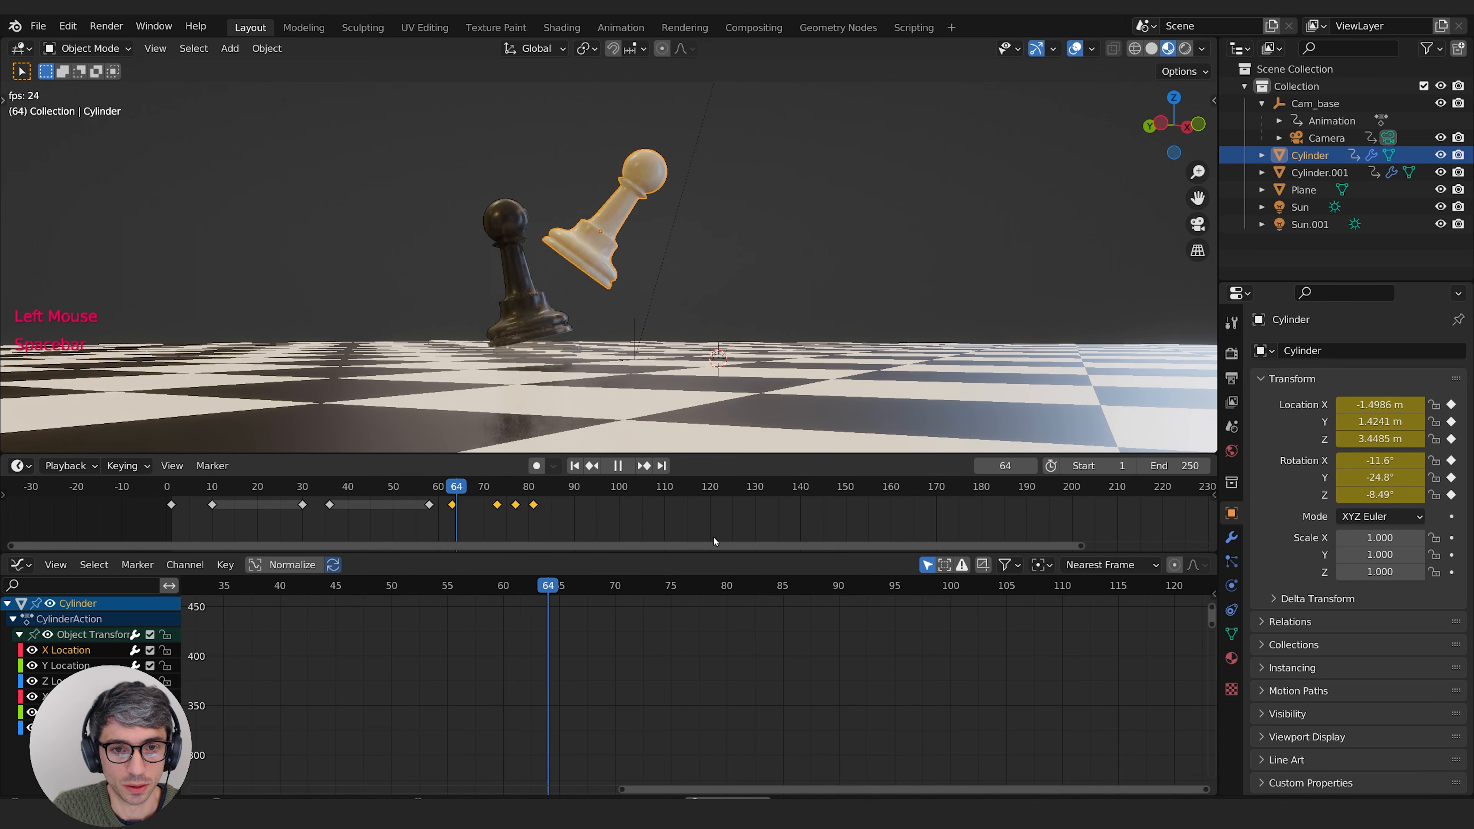
key("space")
left_click(451, 488)
key("s")
left_click(546, 503)
key("space")
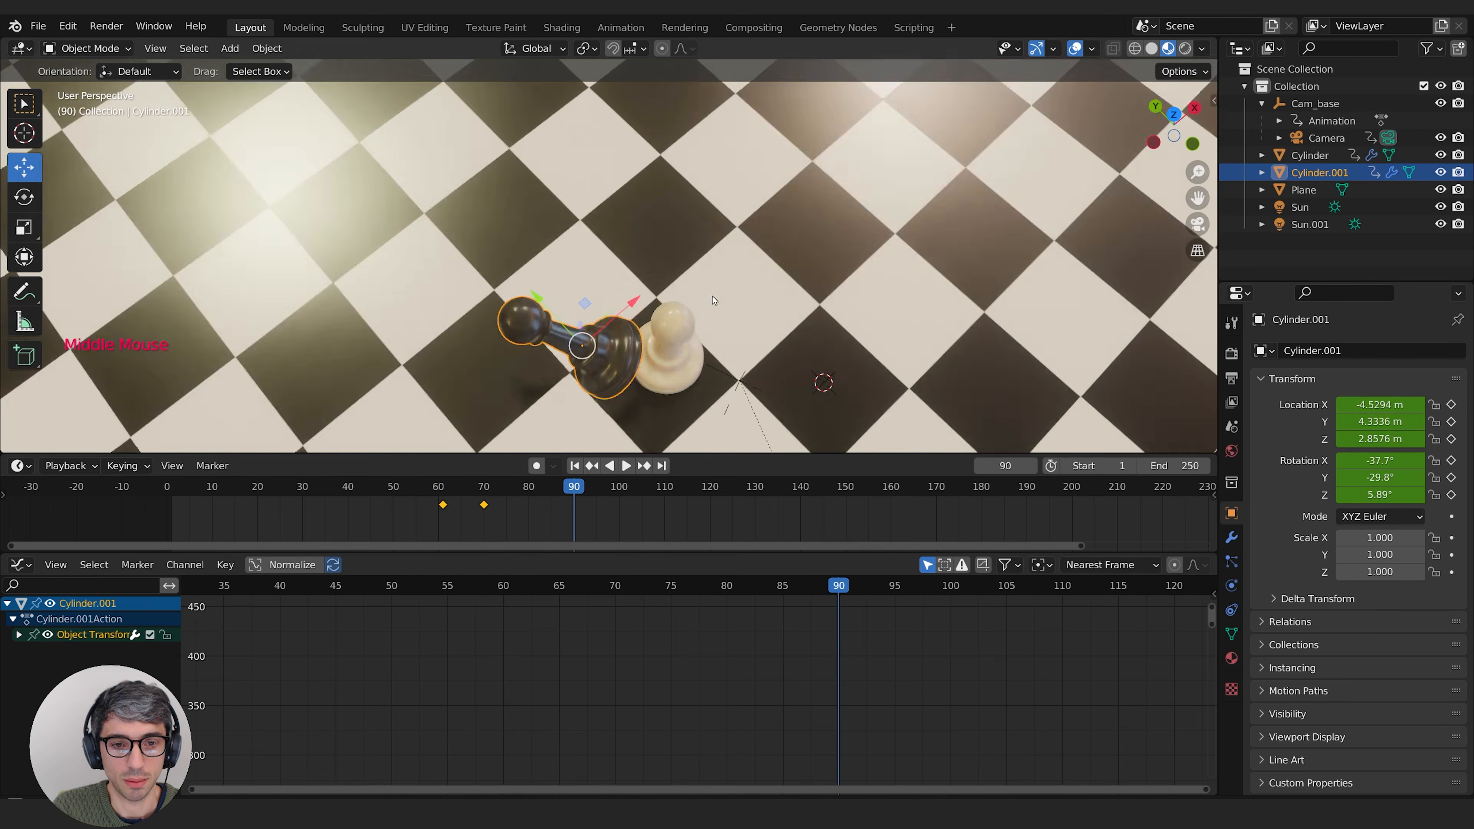
Step: Select the black pawn and, at frame 100, move it far across the board to about X -13.57 m, Y 13.67 m
middle_click_drag(580, 261, 649, 294)
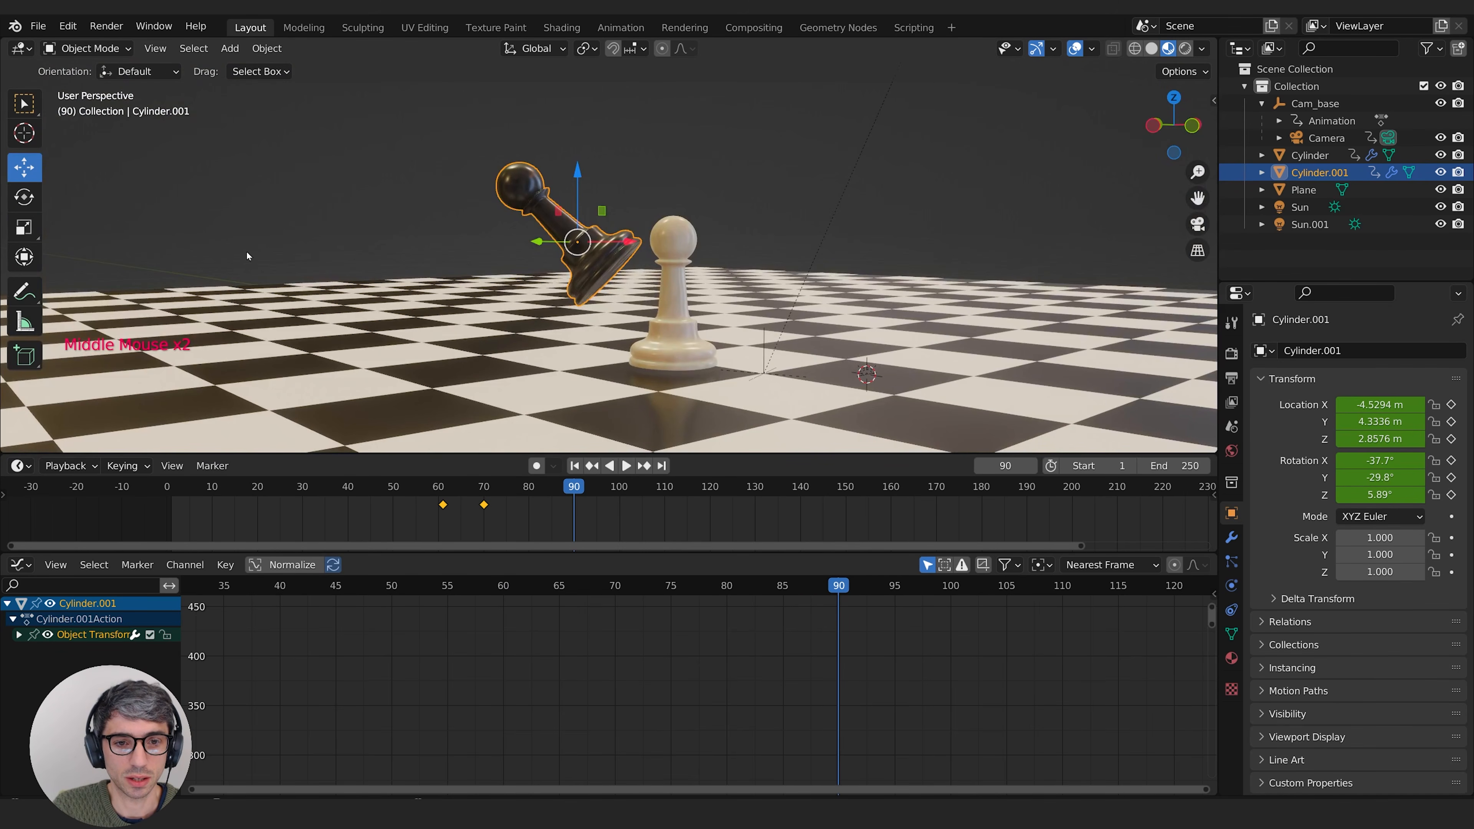
middle_click_drag(247, 255, 248, 245)
middle_click_drag(742, 192, 676, 247)
scroll(679, 290, "down", 1)
middle_click_drag(682, 314, 692, 355)
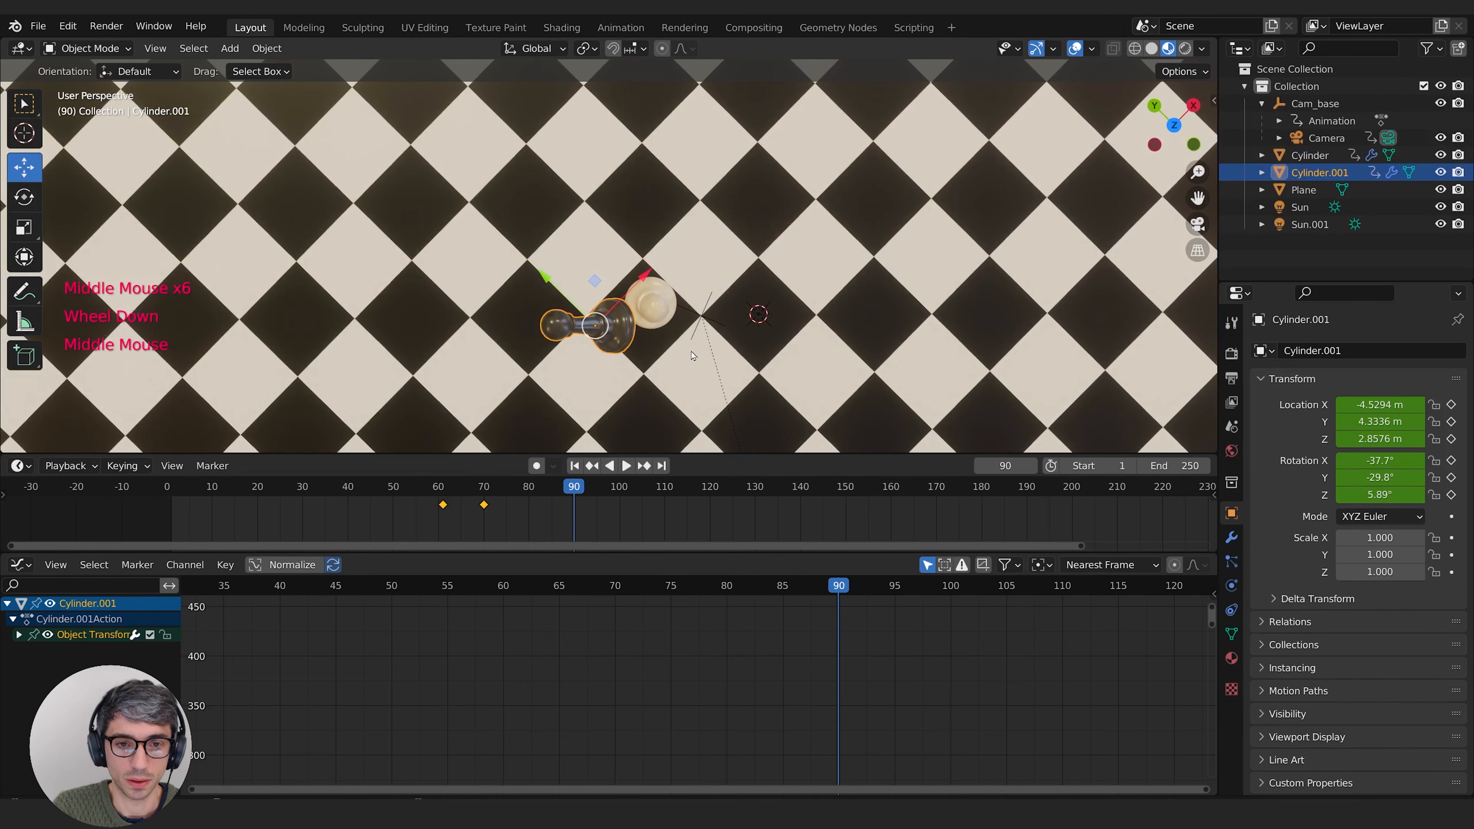
left_click_drag(509, 494, 619, 498)
middle_click_drag(780, 340, 890, 331, "shift")
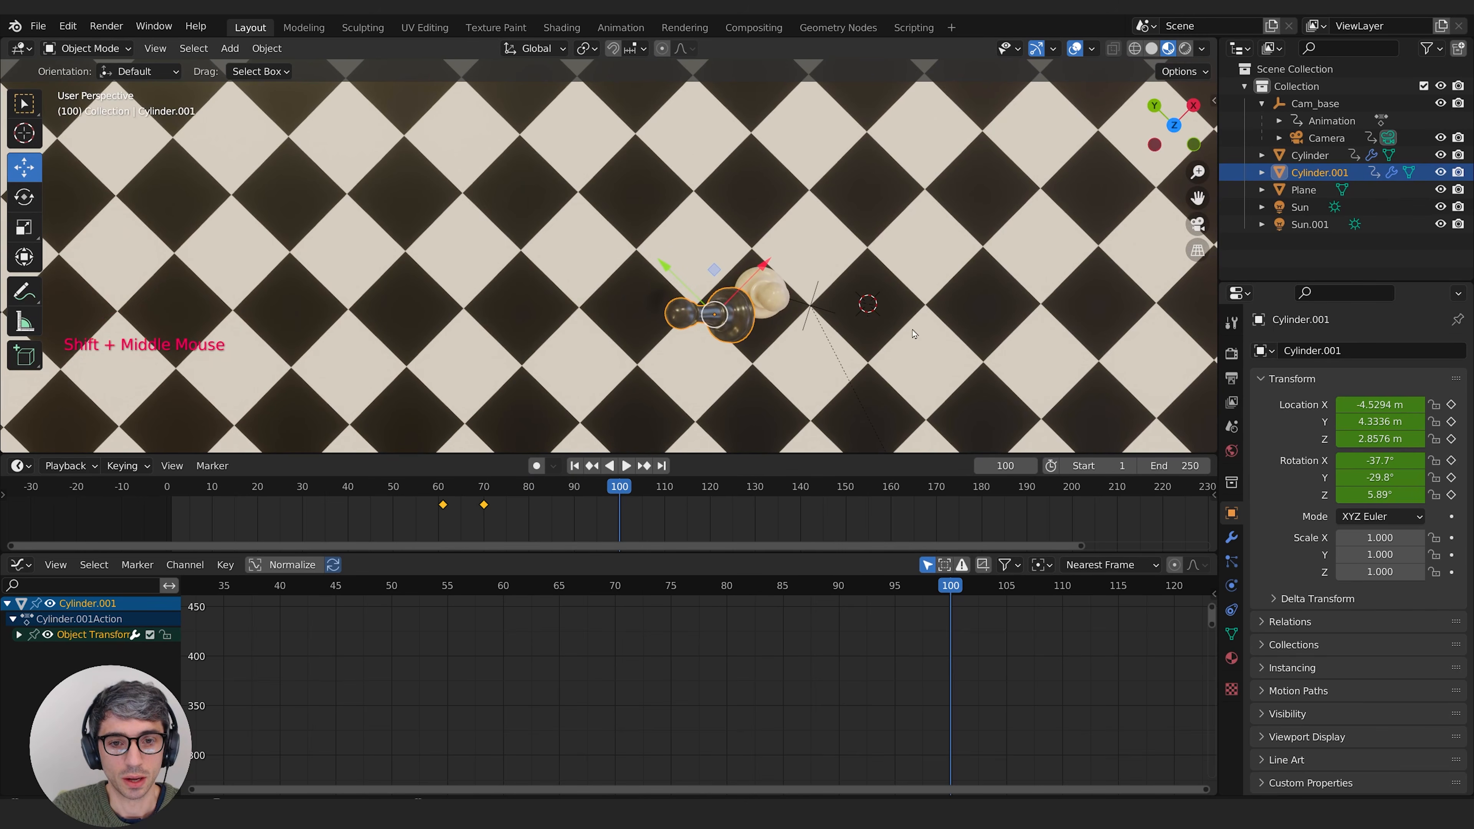
key("g")
left_click(543, 330)
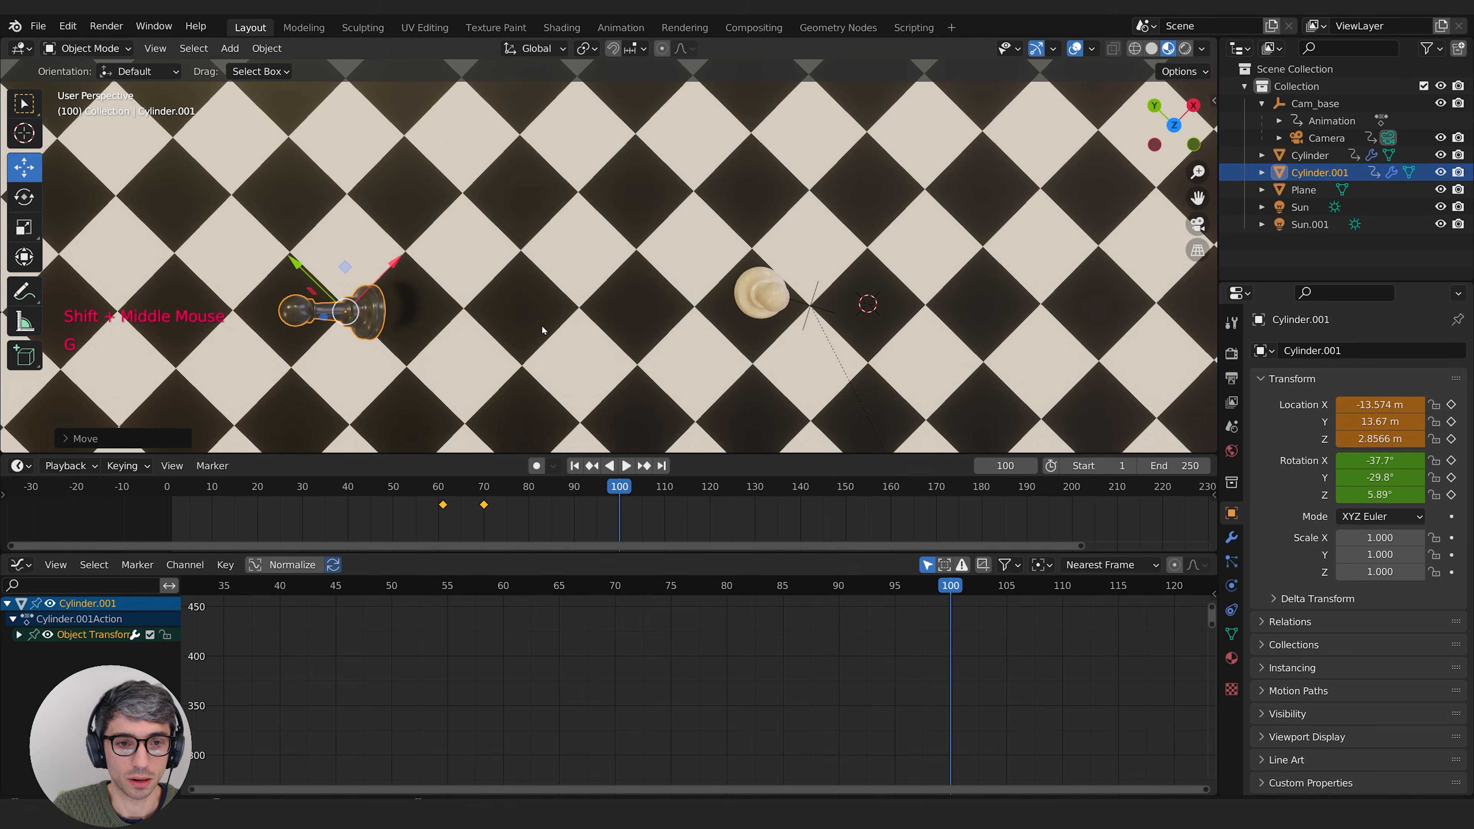
Step: Raise the black pawn vertically to about 4 m on Z and keyframe its location at frame 100
middle_click_drag(673, 407, 664, 290)
middle_click_drag(662, 362, 667, 299)
key("g")
key("z")
left_click(662, 268)
key("i")
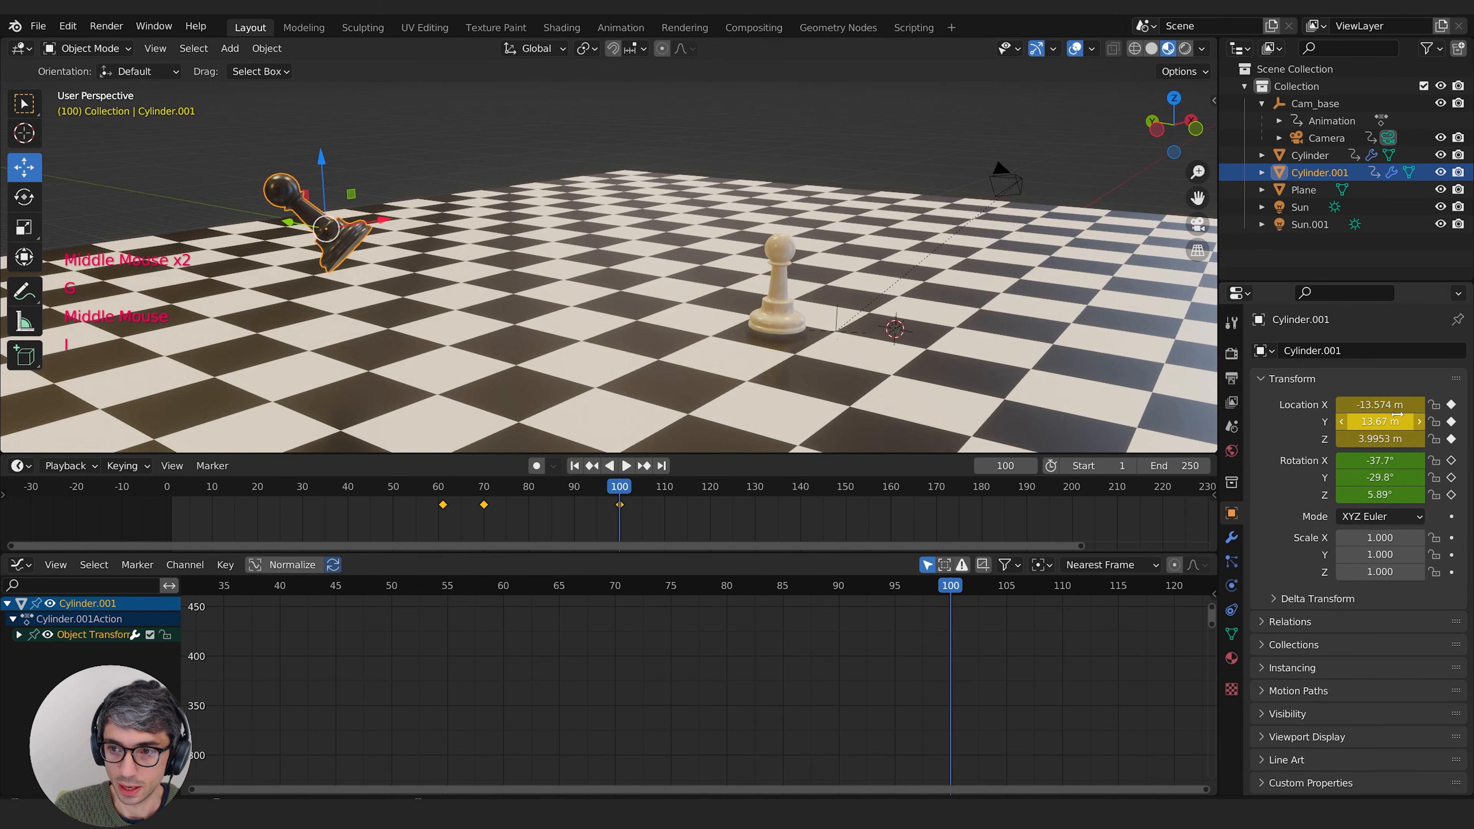
Step: Scrub through the black pawn's flight, return to frame 100 and set the transform orientation to Local
mouse_move(620, 490)
left_mouse_down()
mouse_move(439, 499)
mouse_move(607, 513)
left_mouse_up()
key("Up")
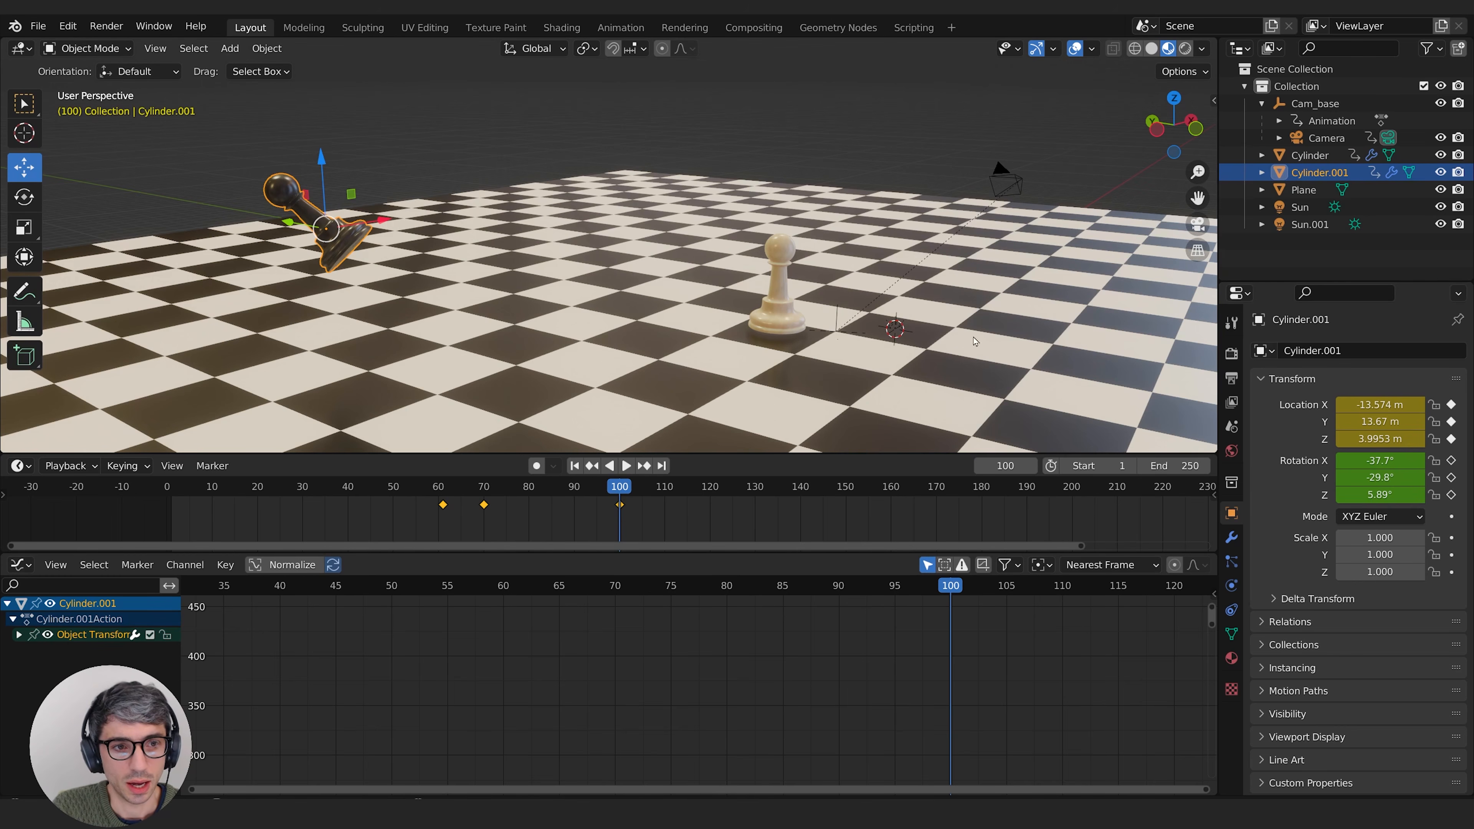
left_click(533, 49)
left_click(499, 120)
middle_click_drag(421, 176, 244, 160)
middle_click_drag(496, 234, 707, 233)
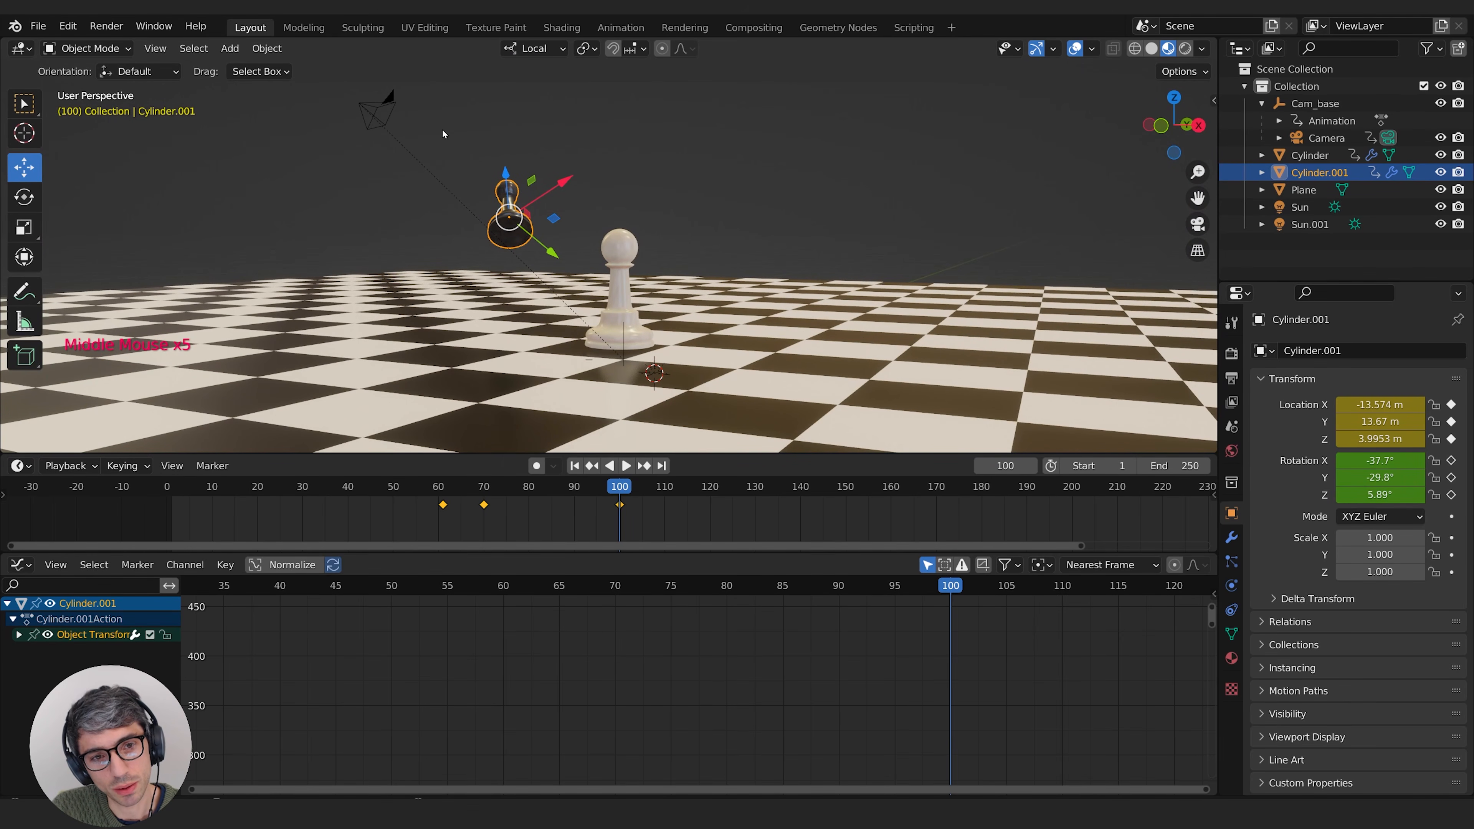
mouse_move(677, 245)
middle_mouse_down()
mouse_move(623, 234)
mouse_move(661, 209)
mouse_move(674, 218)
middle_mouse_up()
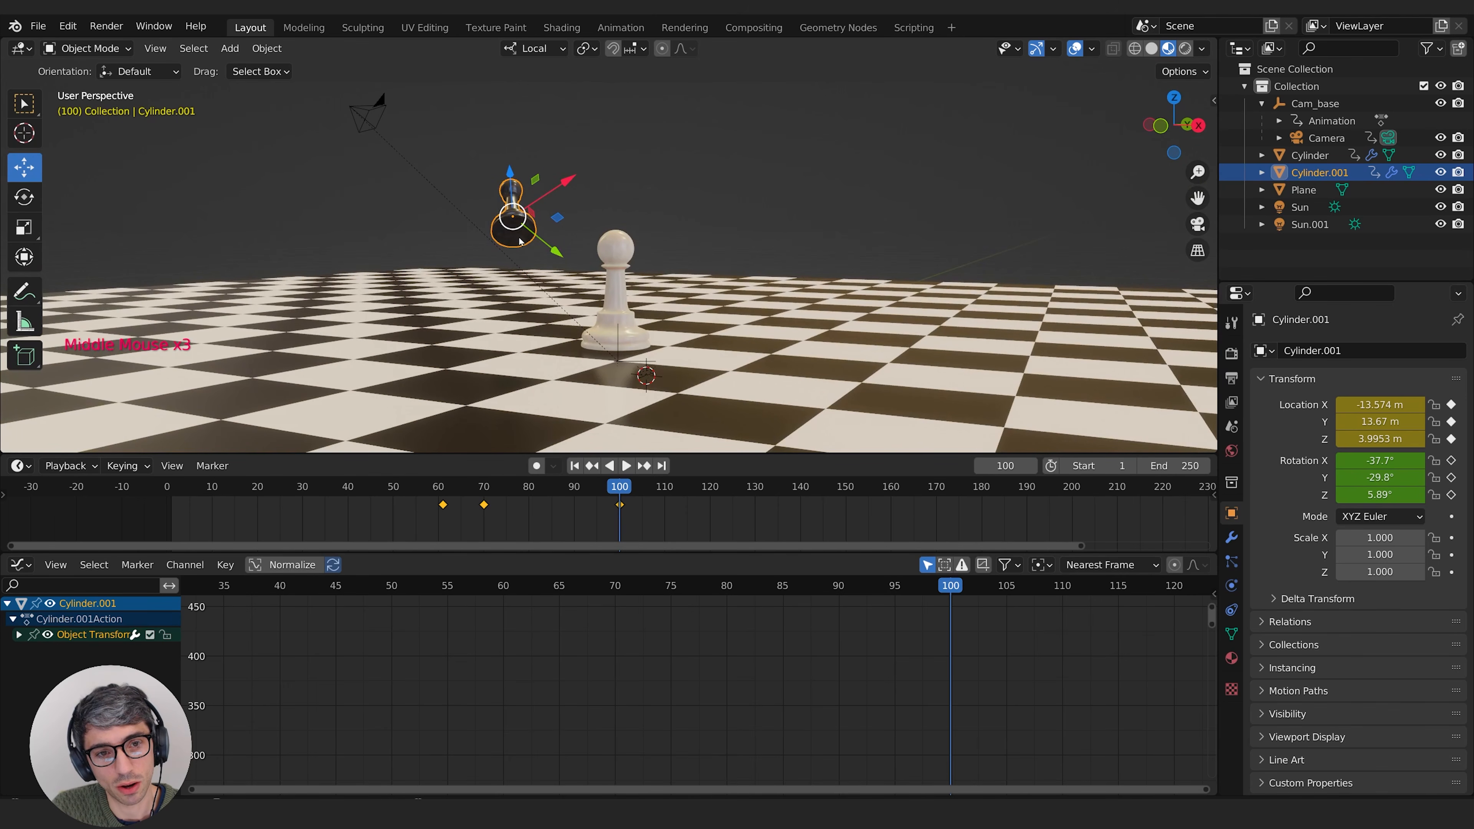
key("r")
key("y")
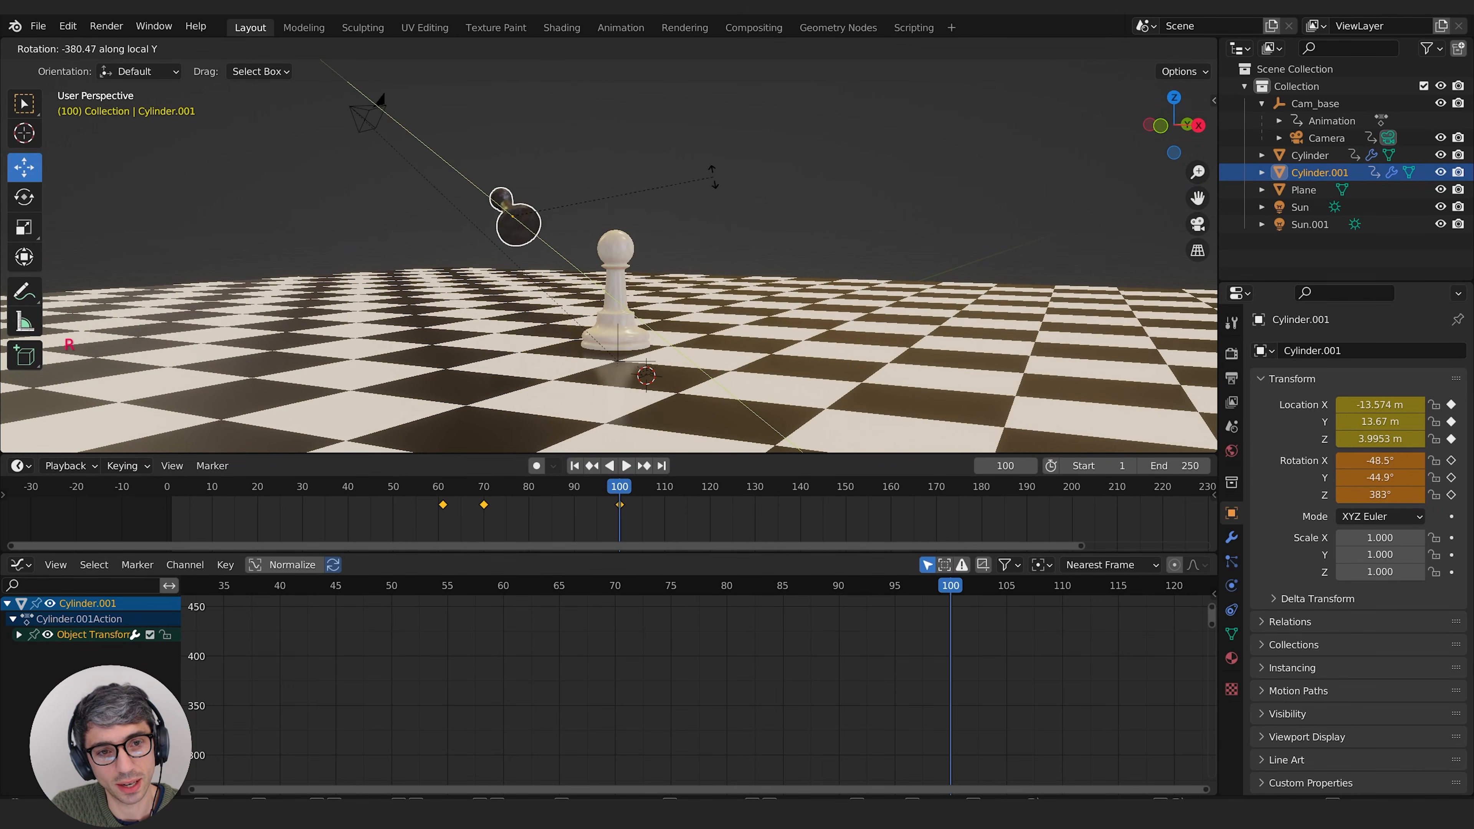
right_click(434, 348)
middle_click_drag(537, 337, 528, 323)
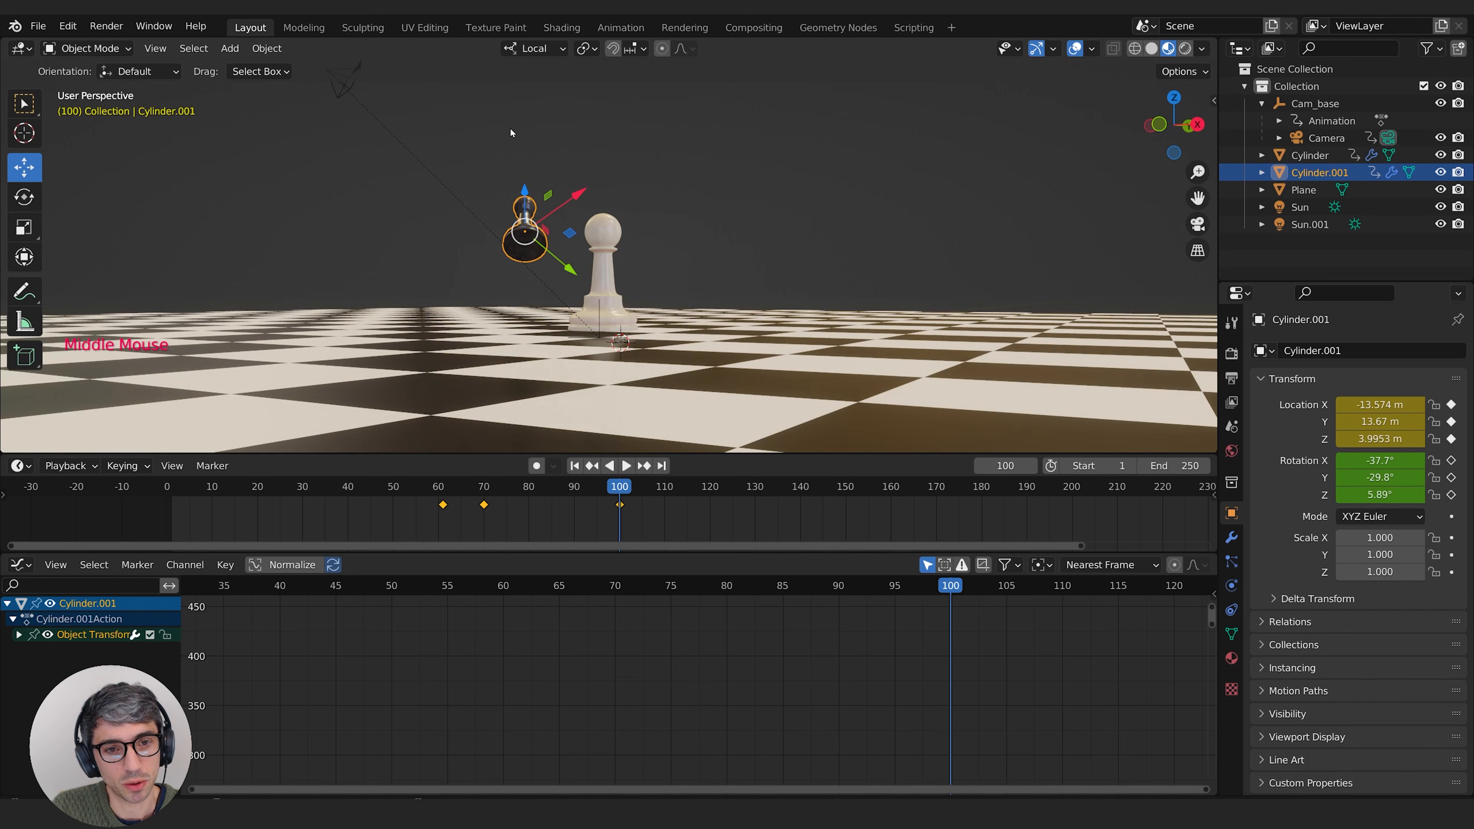
Step: Scrub and play the black pawn's flight from about frame 54, return to frame 100 and view it from above
mouse_move(343, 175)
middle_mouse_down()
mouse_move(332, 217)
mouse_move(342, 181)
middle_mouse_up()
left_click_drag(620, 489, 411, 502)
middle_click_drag(907, 117, 875, 148)
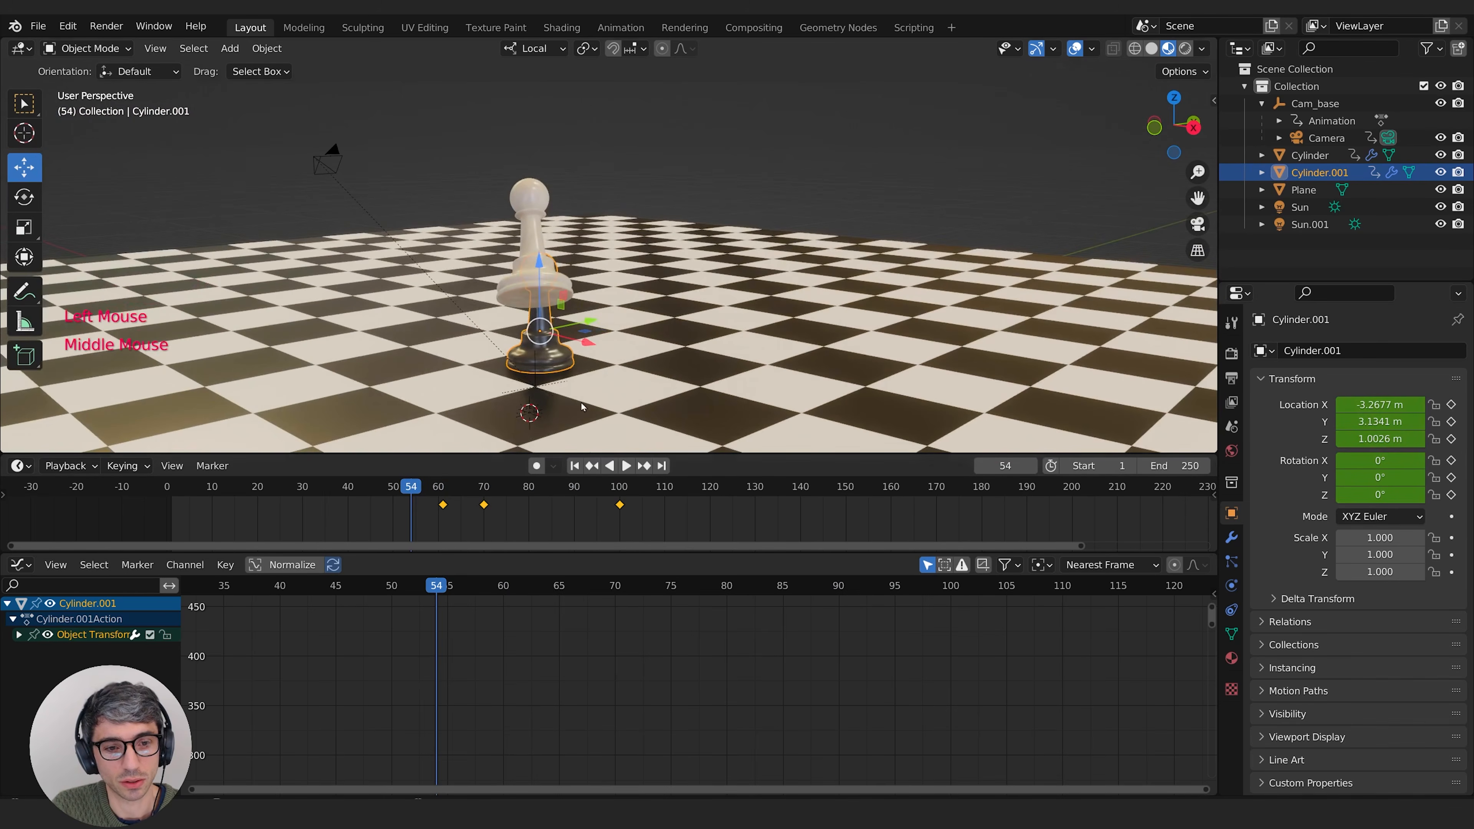
middle_click_drag(649, 314, 658, 298)
key("space")
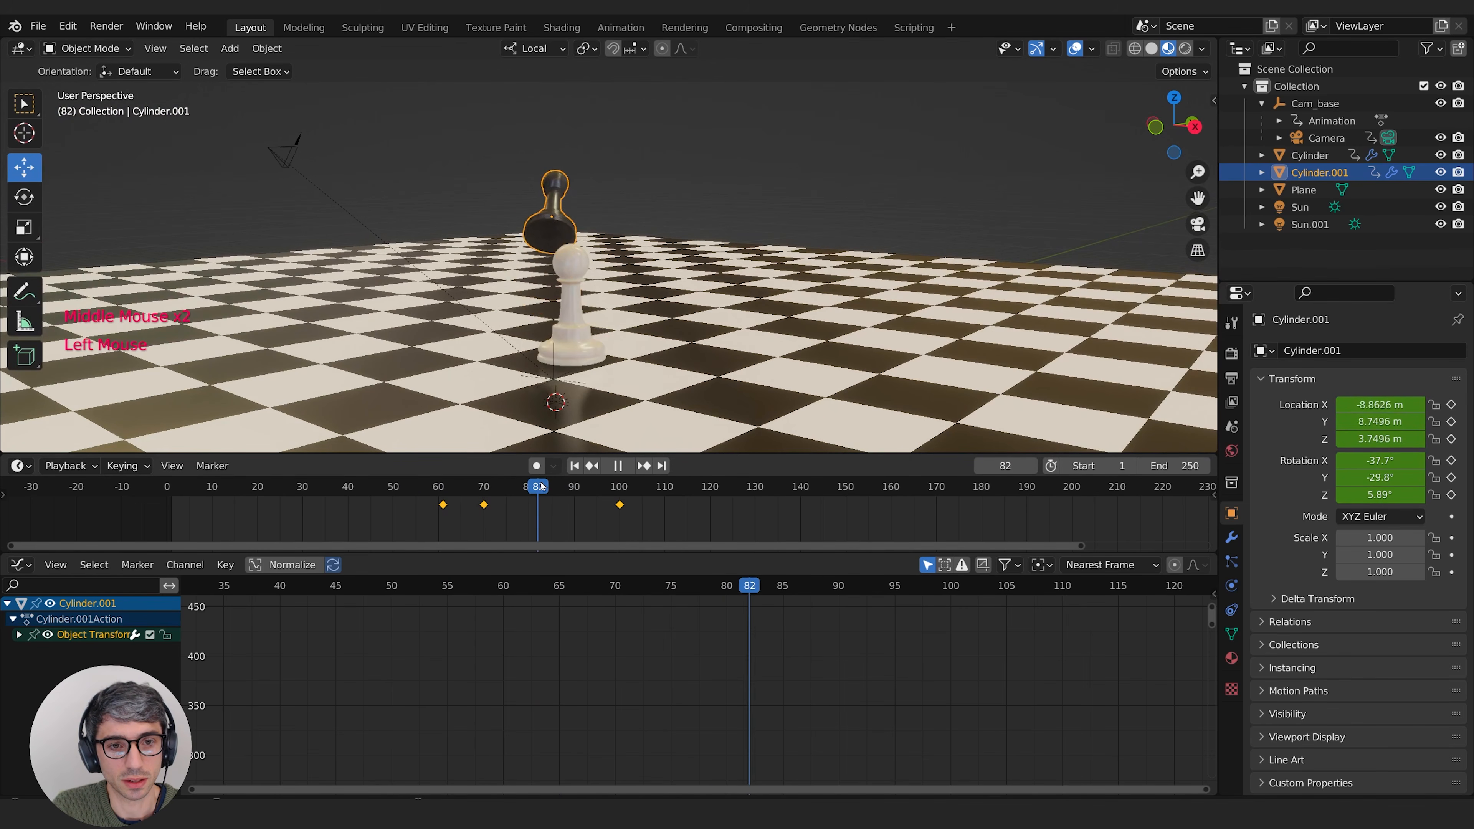
left_click(353, 479)
left_click_drag(354, 480, 620, 486)
middle_click_drag(346, 138, 514, 203)
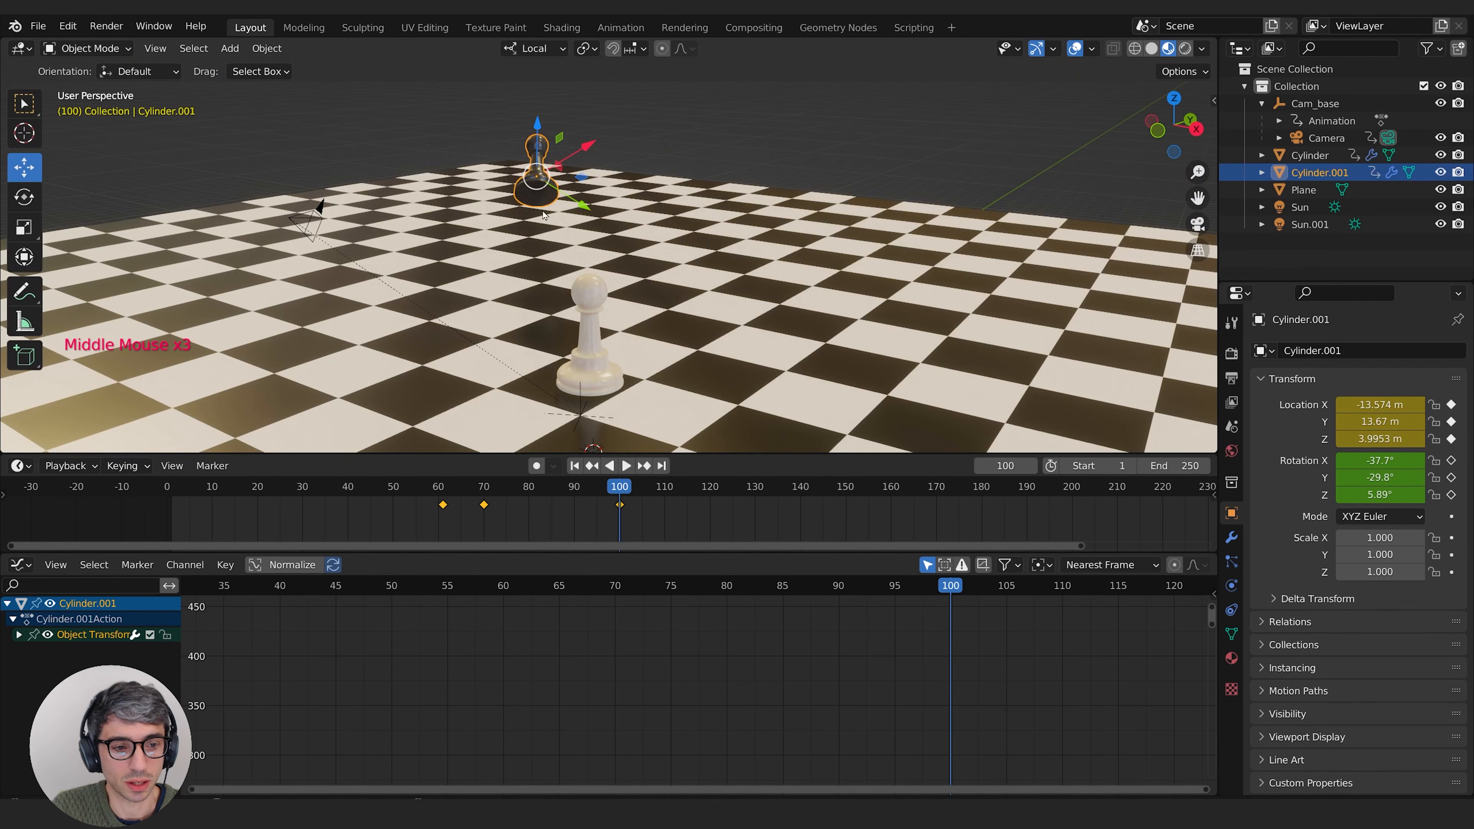
Step: Expand the black pawn's transform channels in the Graph Editor and frame its animation curves
left_click(19, 635)
left_click(82, 639)
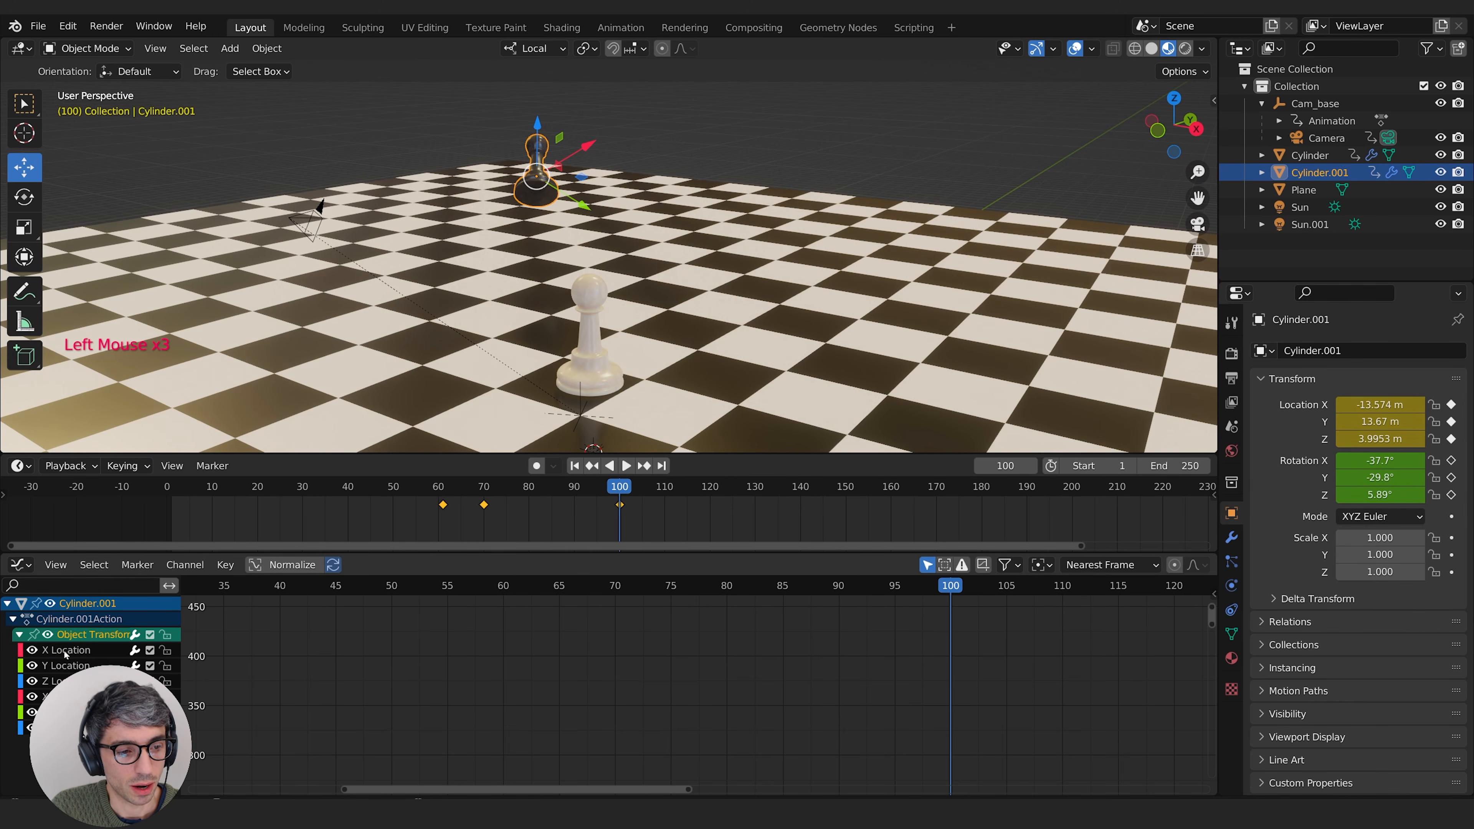
left_click(68, 711)
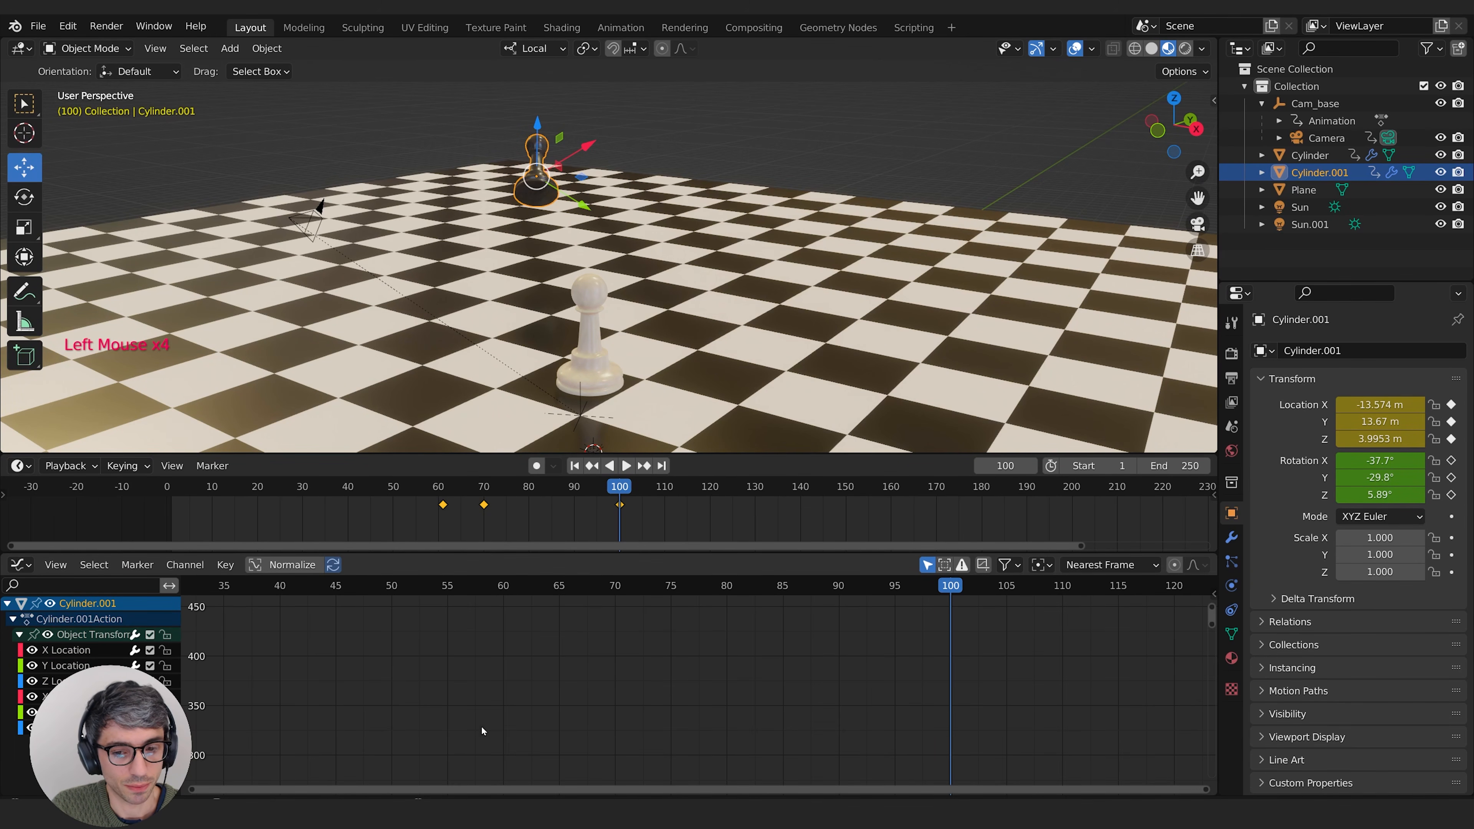
key("KP_Decimal")
scroll(681, 665, "down", 7)
middle_click_drag(598, 659, 645, 650)
Step: Delete the black pawn's Z rotation keyframe at frame 70 and scrub to frame 62
left_click_drag(902, 588, 702, 628)
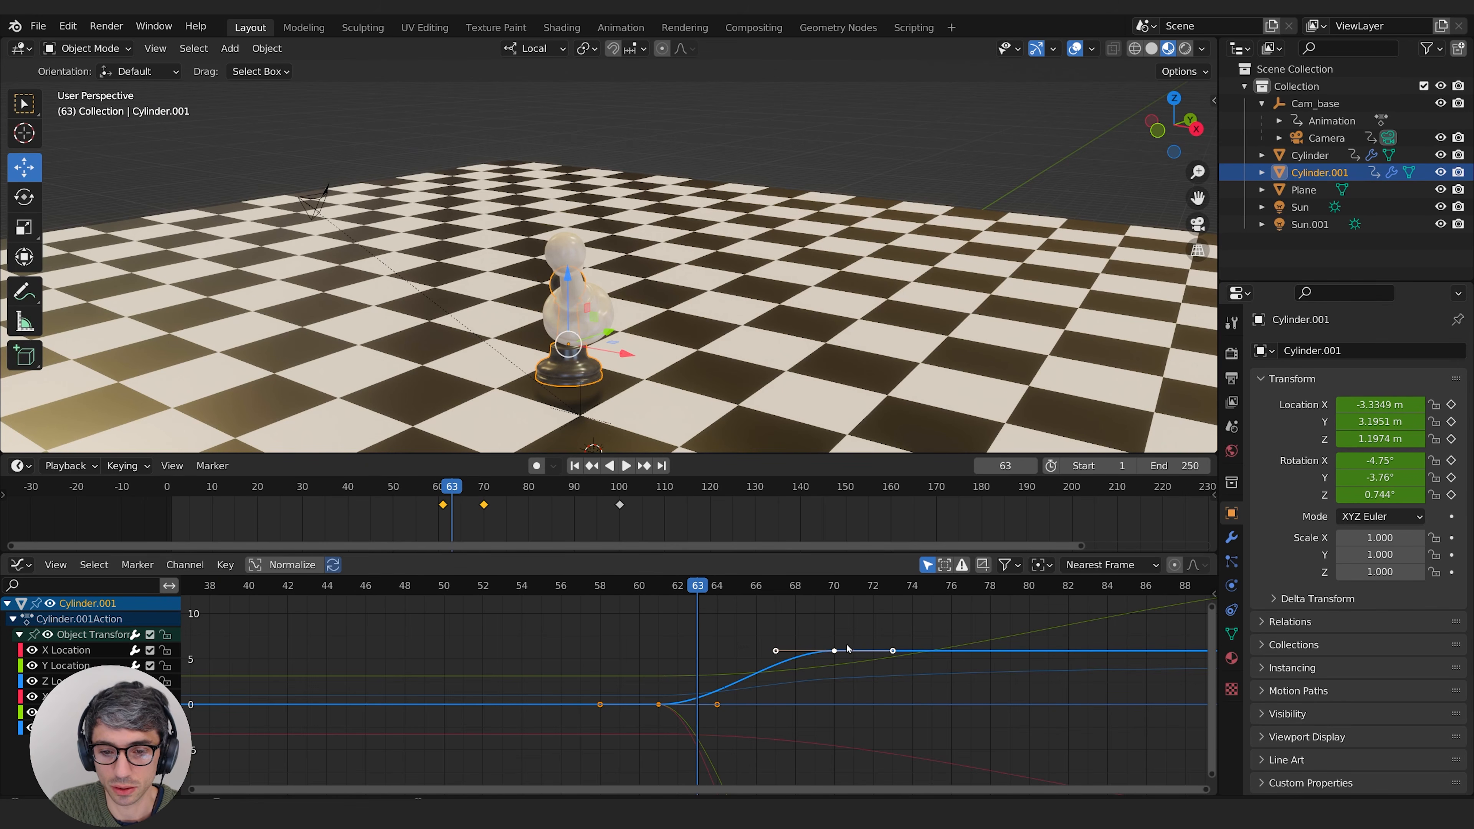
key("x")
left_click(812, 650)
mouse_move(693, 590)
left_mouse_down()
mouse_move(660, 594)
mouse_move(826, 594)
mouse_move(678, 590)
left_mouse_up()
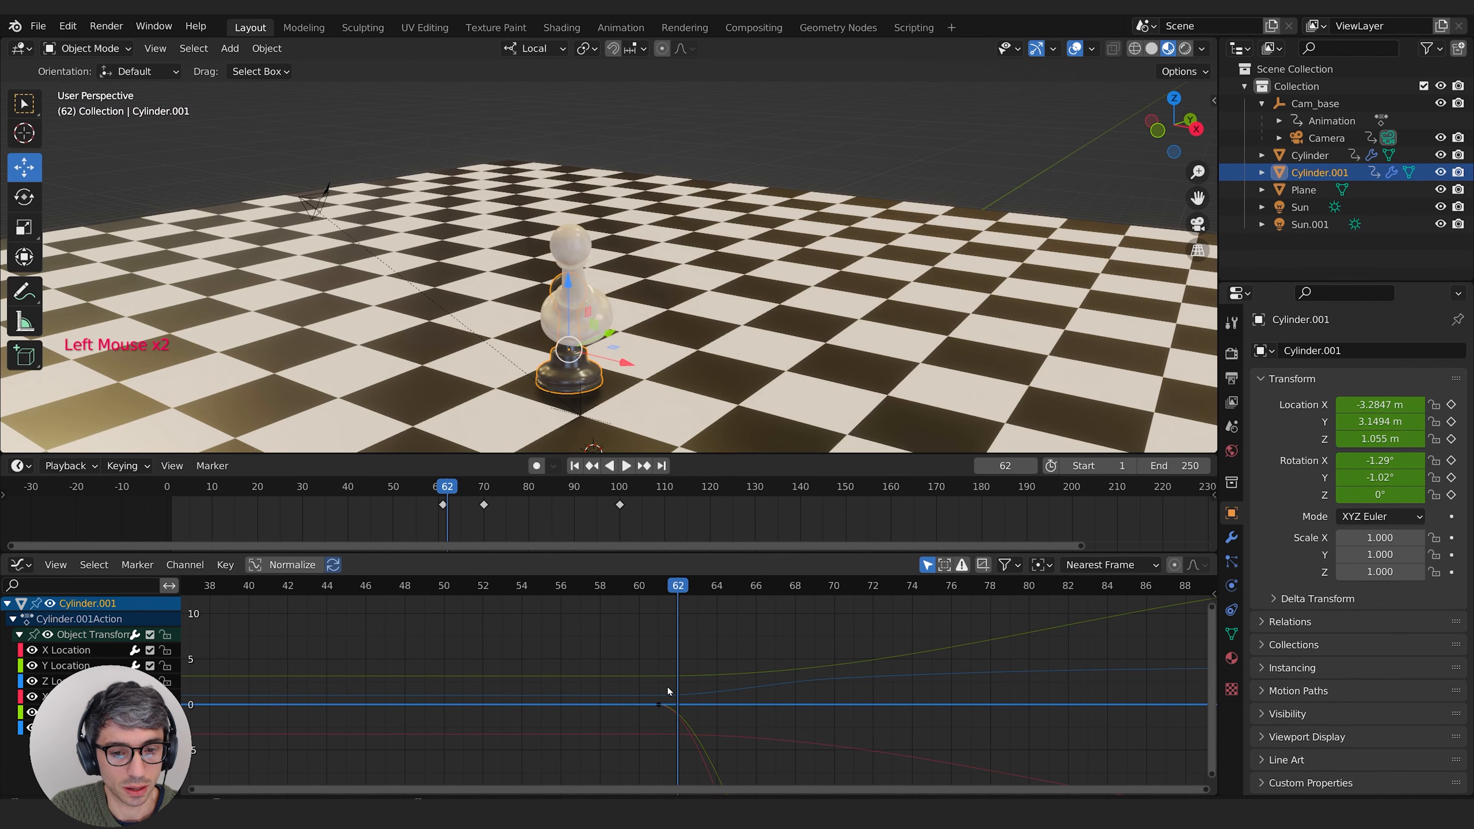
Step: Raise the remaining Z rotation keyframe at frame 61 to about 40.9° to turn the black pawn toward its flight direction
left_click(655, 704)
middle_click_drag(806, 636, 723, 647)
middle_click_drag(668, 694, 651, 694)
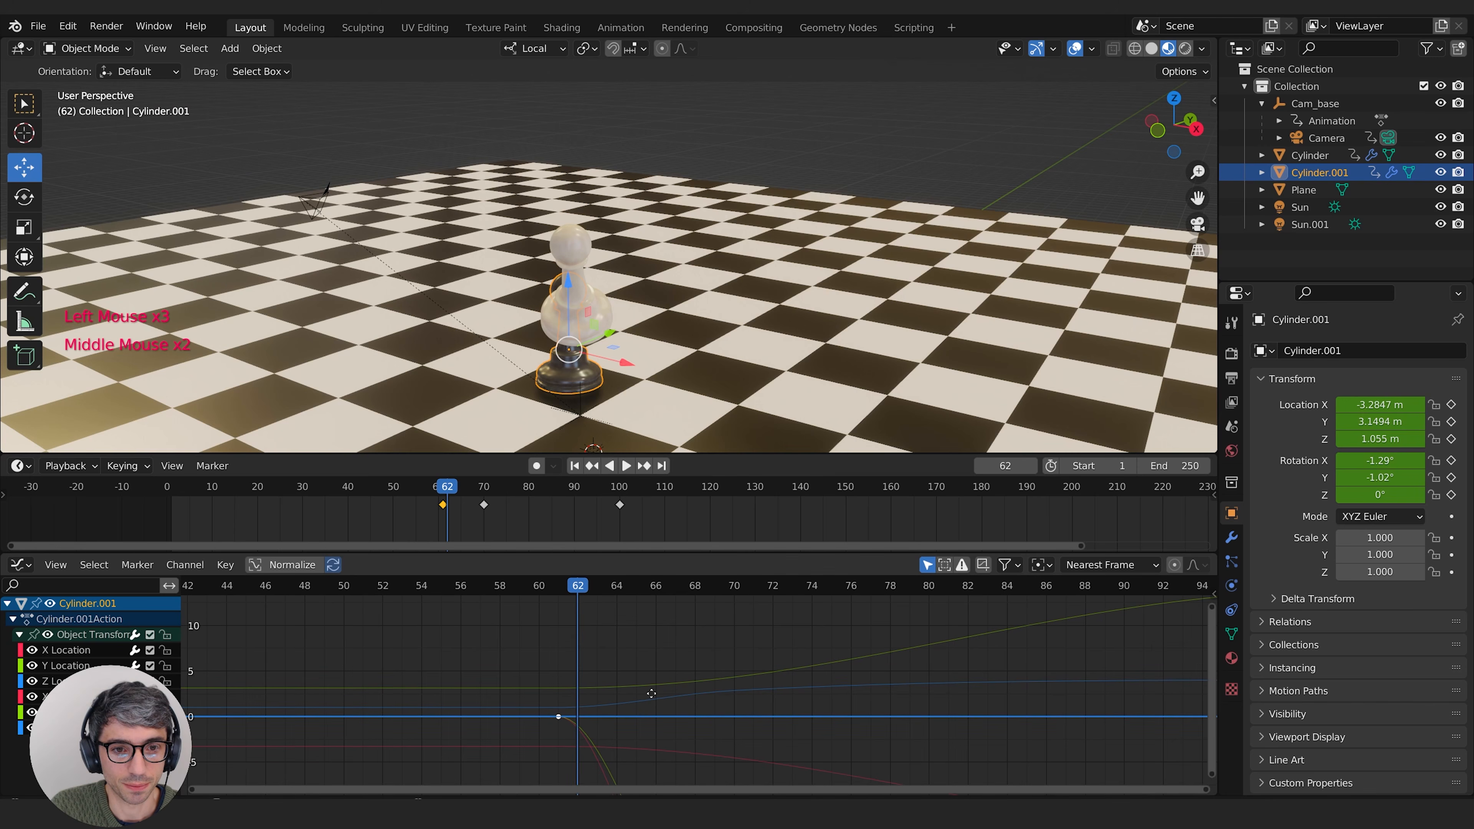
middle_click_drag(592, 365, 637, 396)
middle_click_drag(637, 396, 559, 245, "shift")
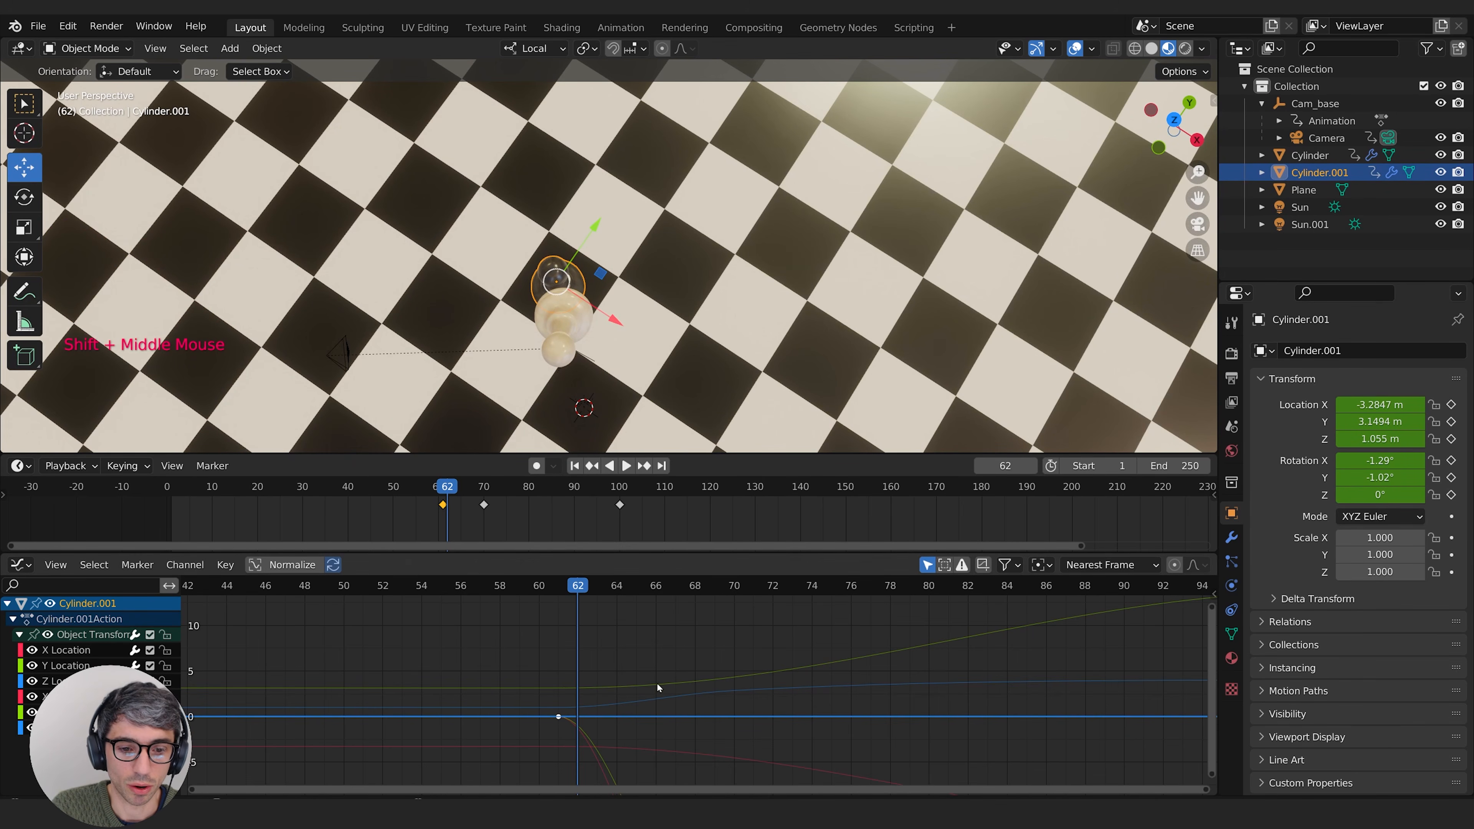
key("r")
left_click(660, 659)
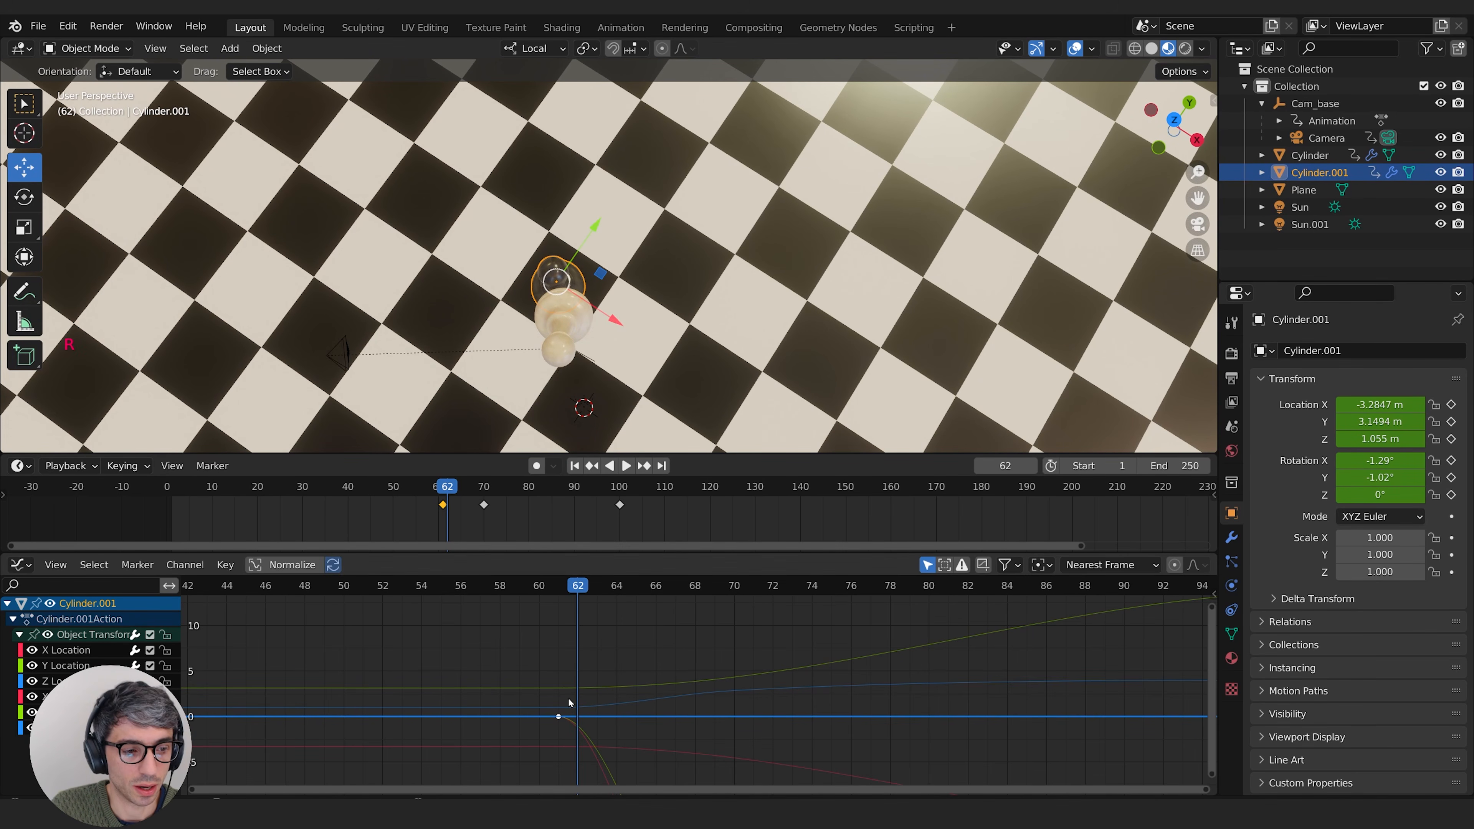
key("g")
key("y")
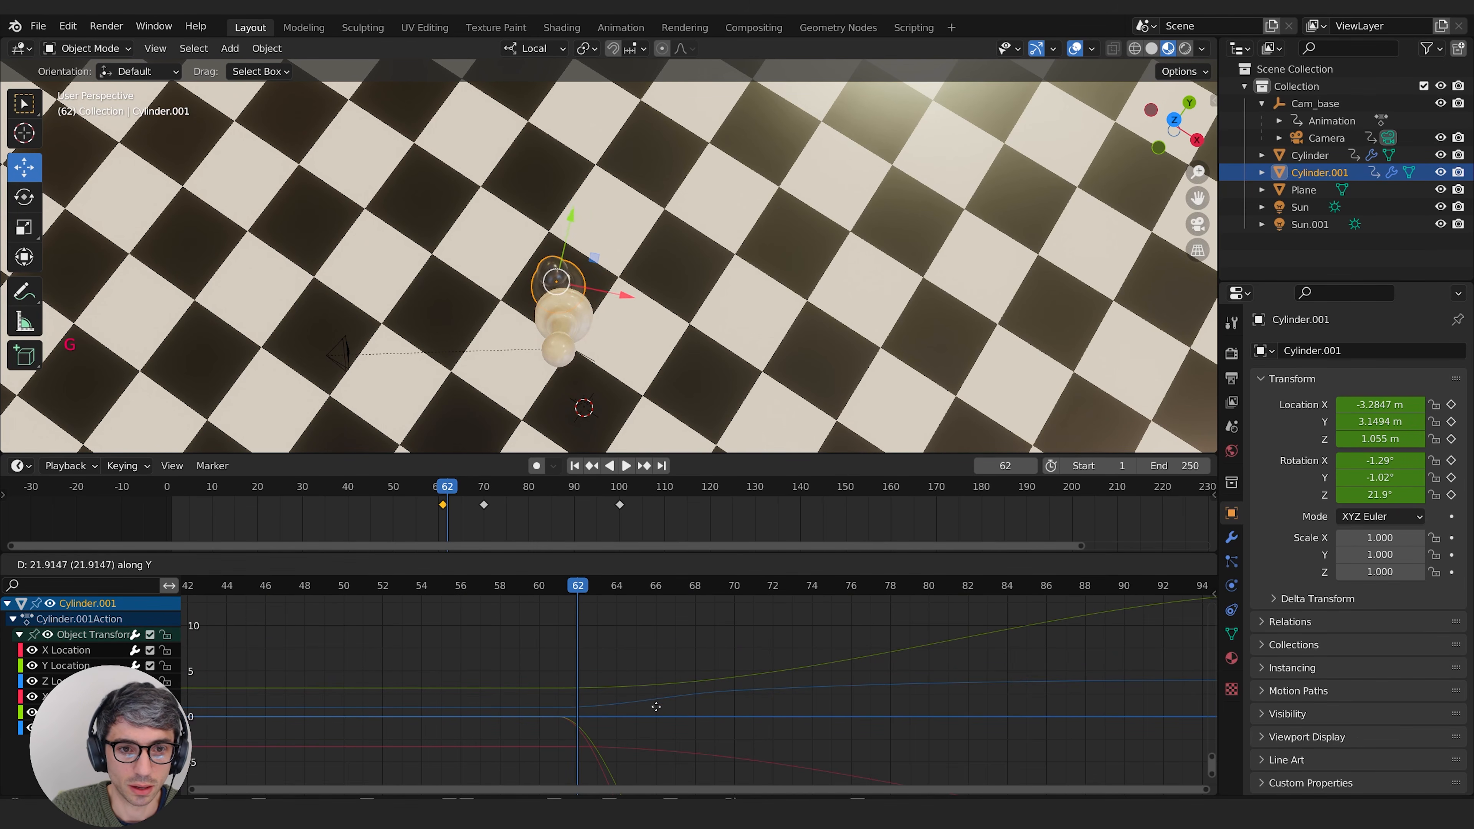
left_click(640, 765)
middle_click_drag(632, 302, 508, 674)
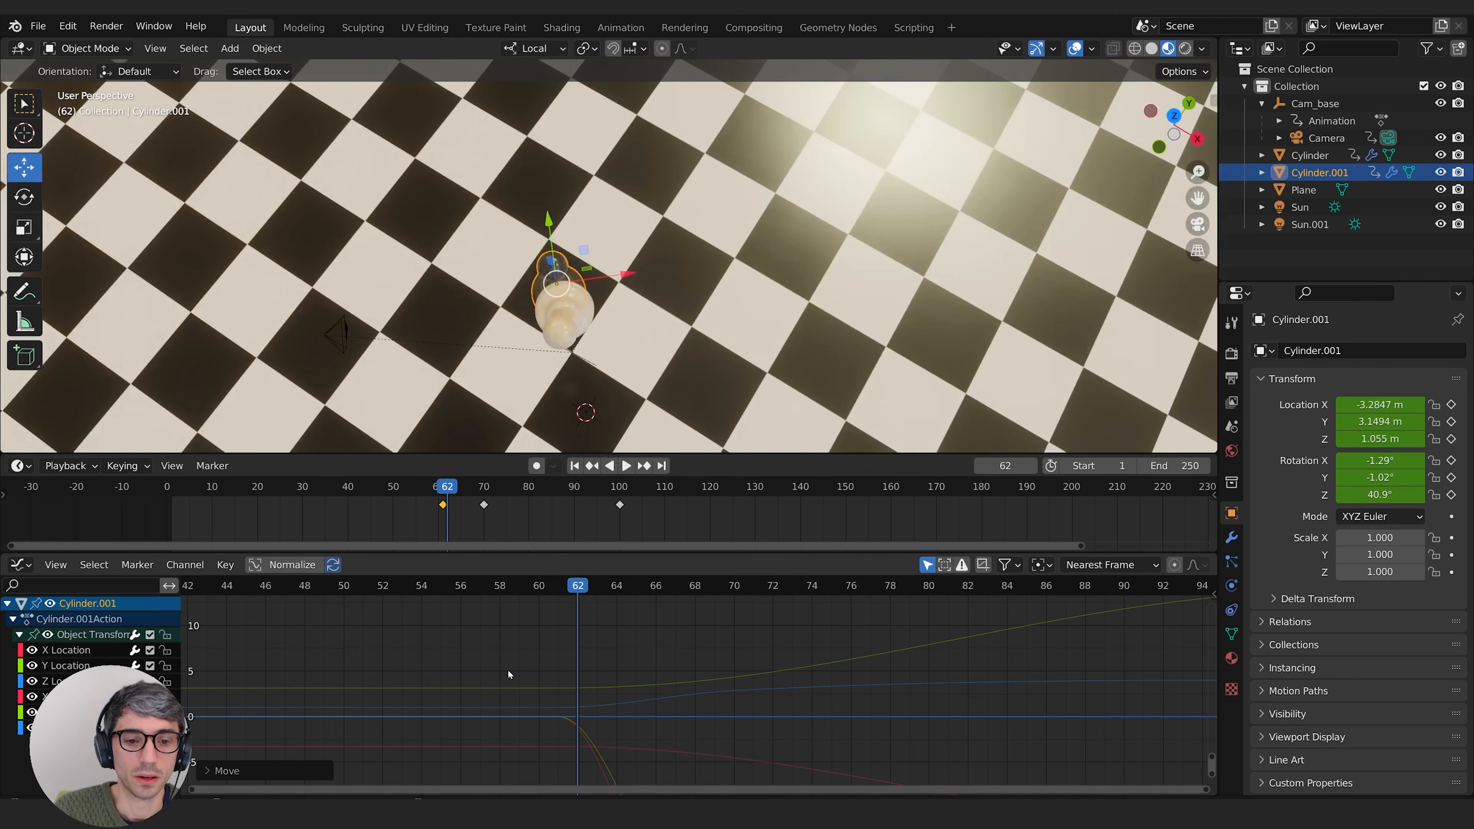
Step: Delete the black pawn's Y rotation keyframe at frame 70 and scrub through the flight to frame 73
left_click_drag(576, 587, 830, 587)
scroll(717, 717, "down", 1)
triple_click(610, 746)
middle_click_drag(610, 746, 830, 707)
key("KP_Decimal")
scroll(698, 625, "down", 6)
left_click(811, 759)
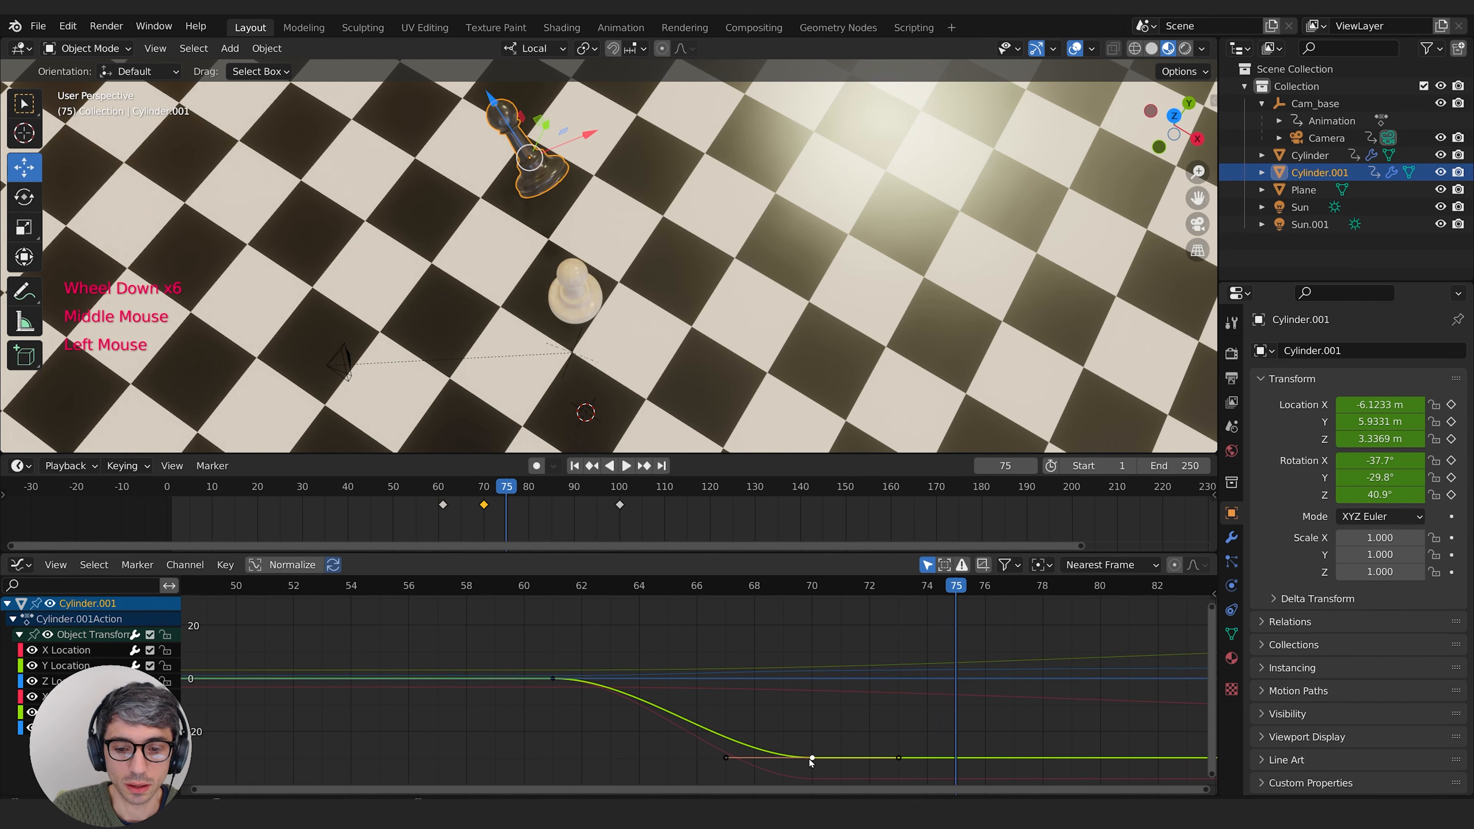
key("Delete")
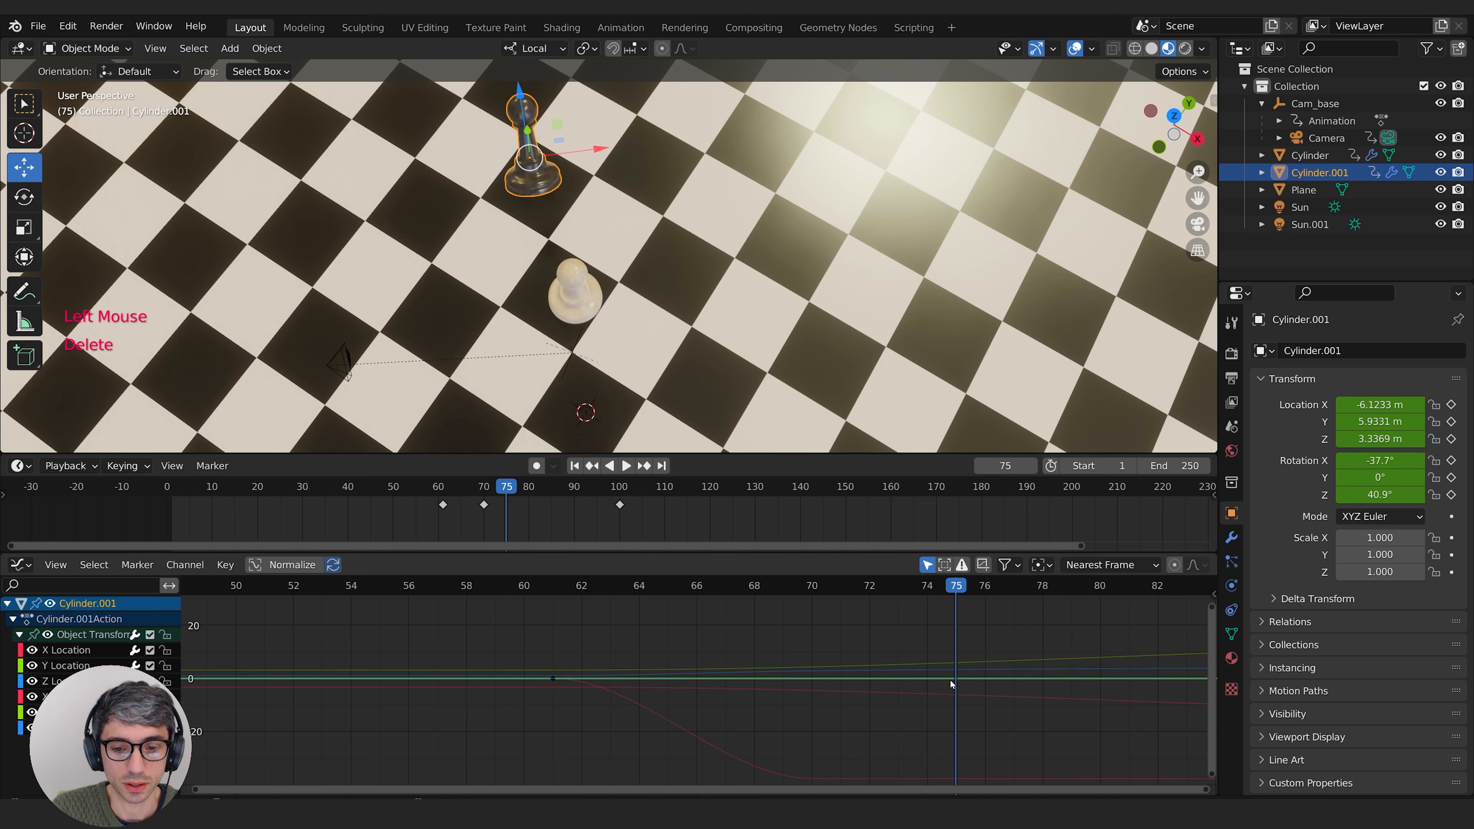
left_click_drag(499, 592, 898, 621)
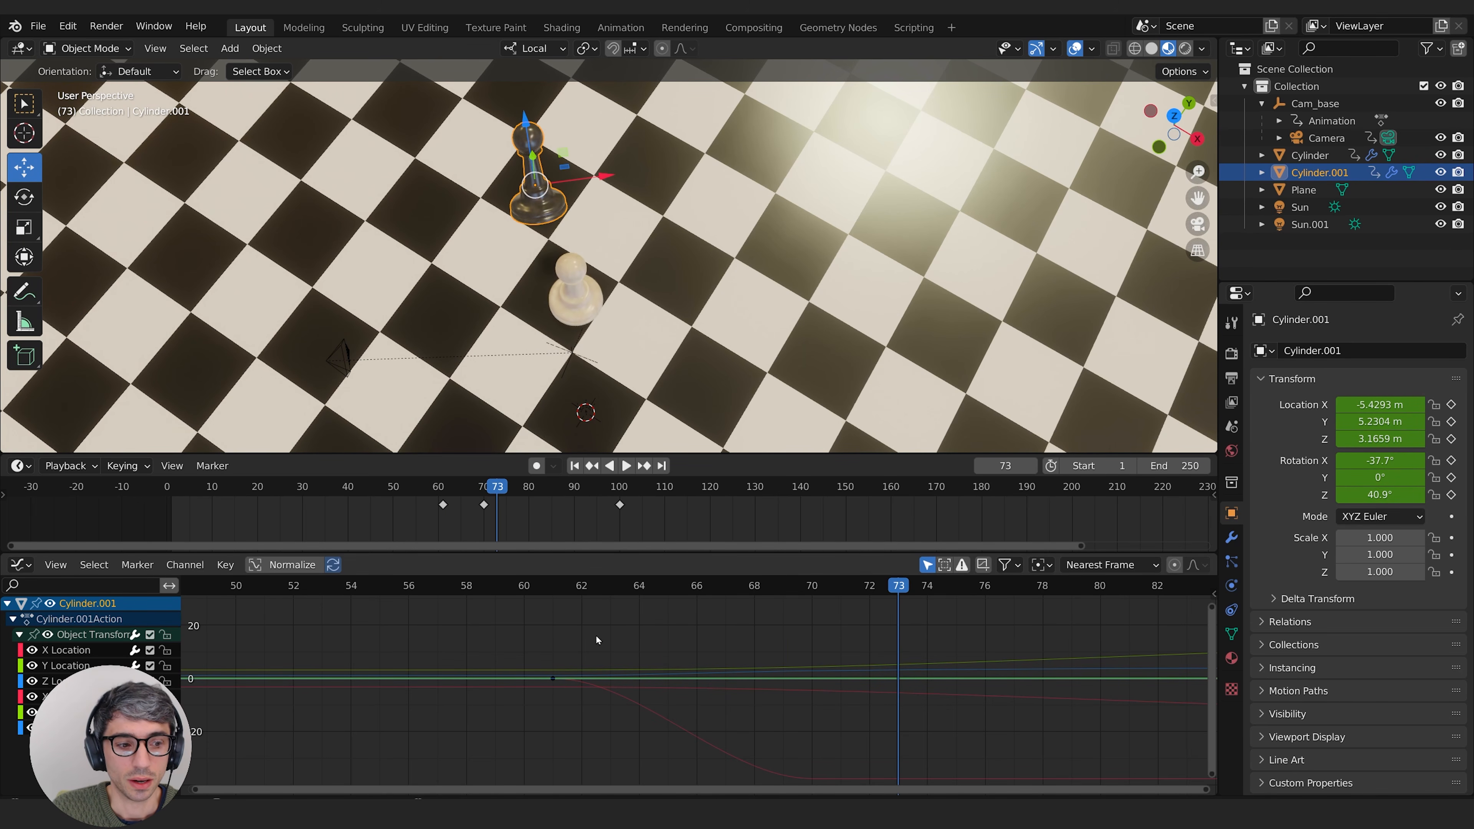
Step: At frame 100, set the black pawn's X rotation to about -603° and keyframe it
left_click(622, 489)
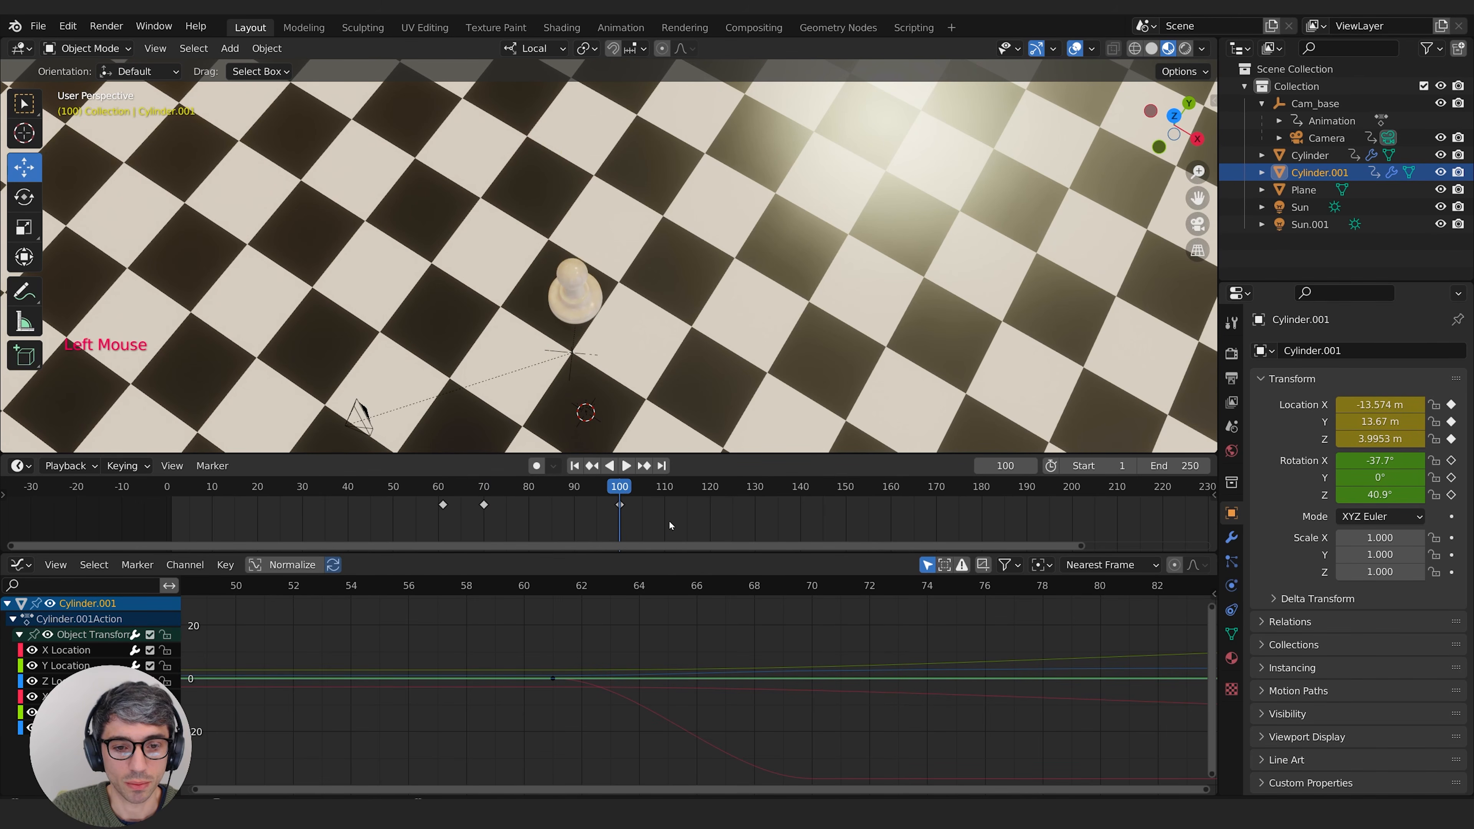
scroll(705, 293, "down", 2)
middle_click_drag(557, 351, 731, 270)
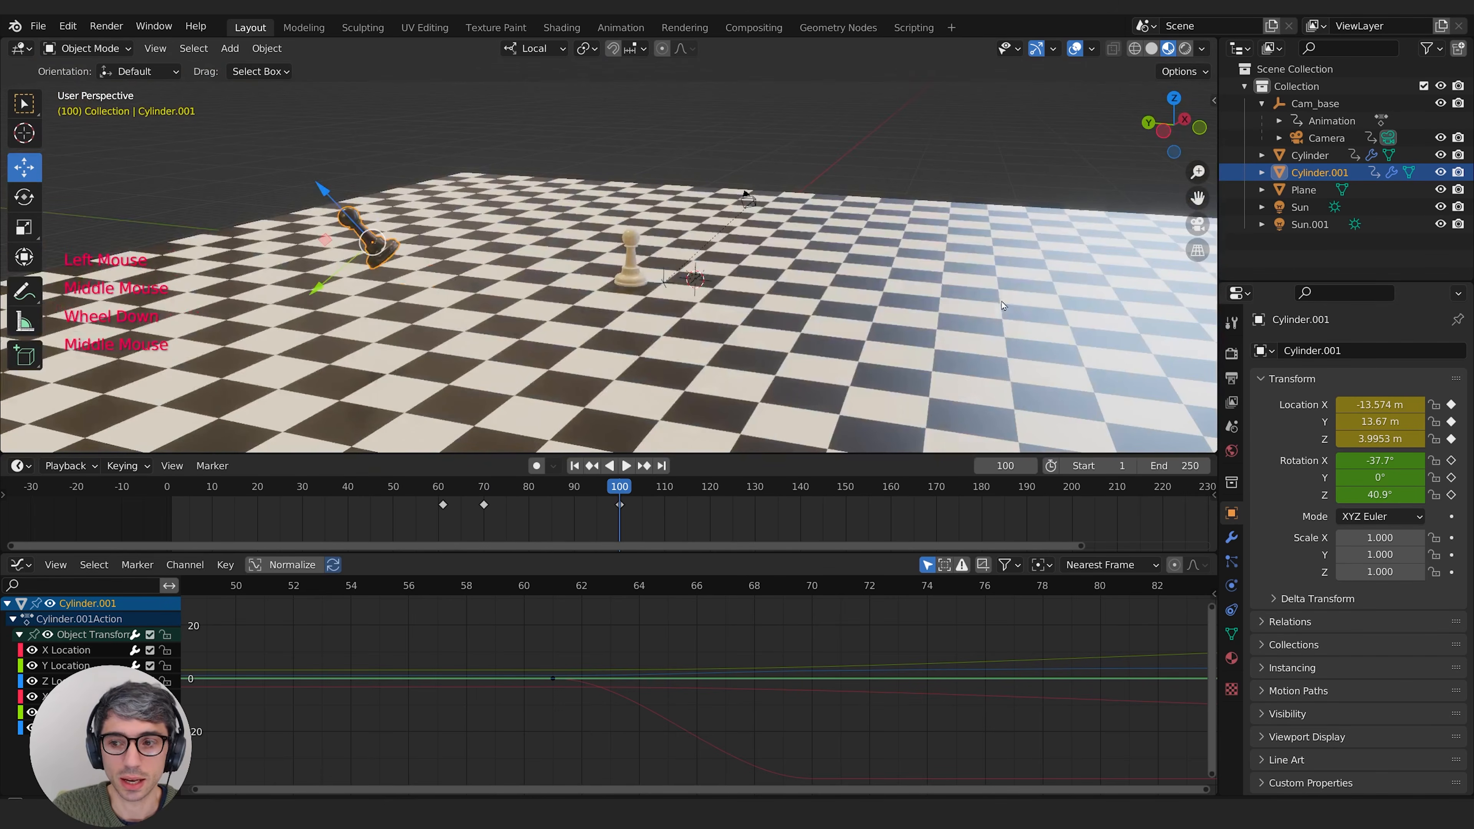
left_click_drag(1366, 459, 1425, 461)
left_click(1451, 460)
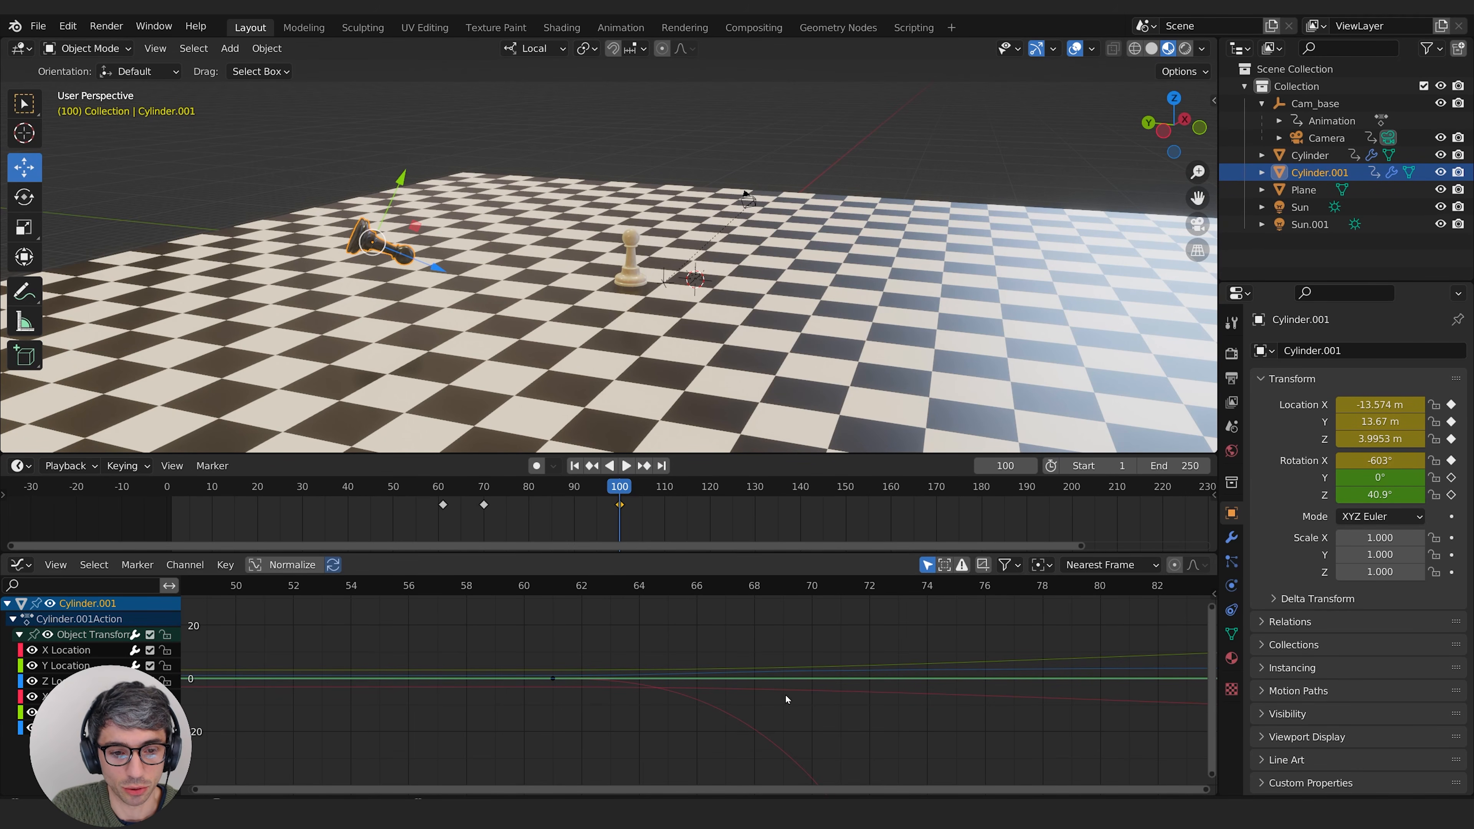
Step: Delete the black pawn's intermediate X rotation keyframe at frame 70 so it spins in one continuous curve
double_click(738, 720)
key("KP_Decimal")
left_click(536, 773)
middle_click_drag(536, 773, 657, 749)
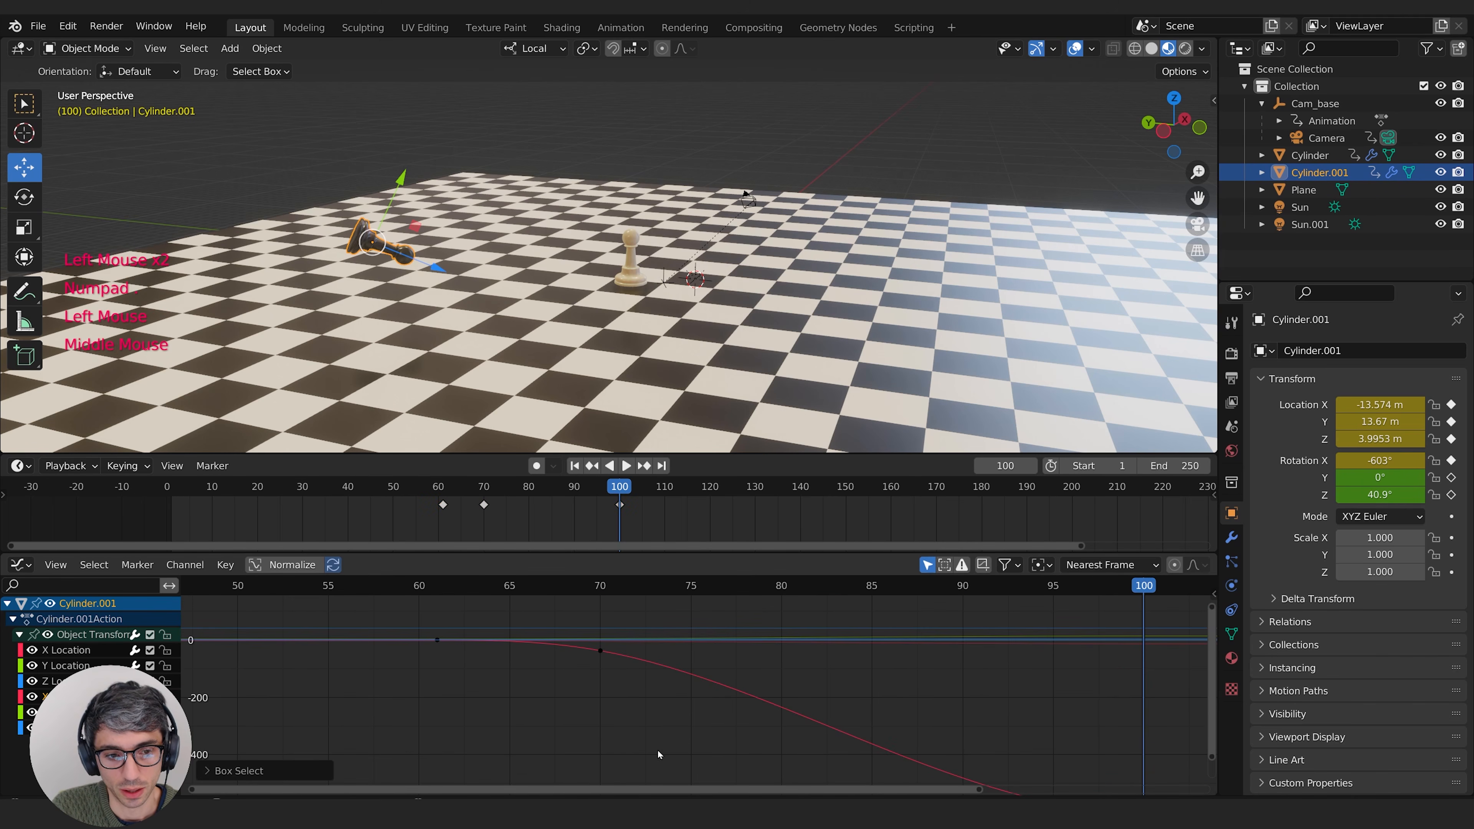
left_click(601, 652)
key("Delete")
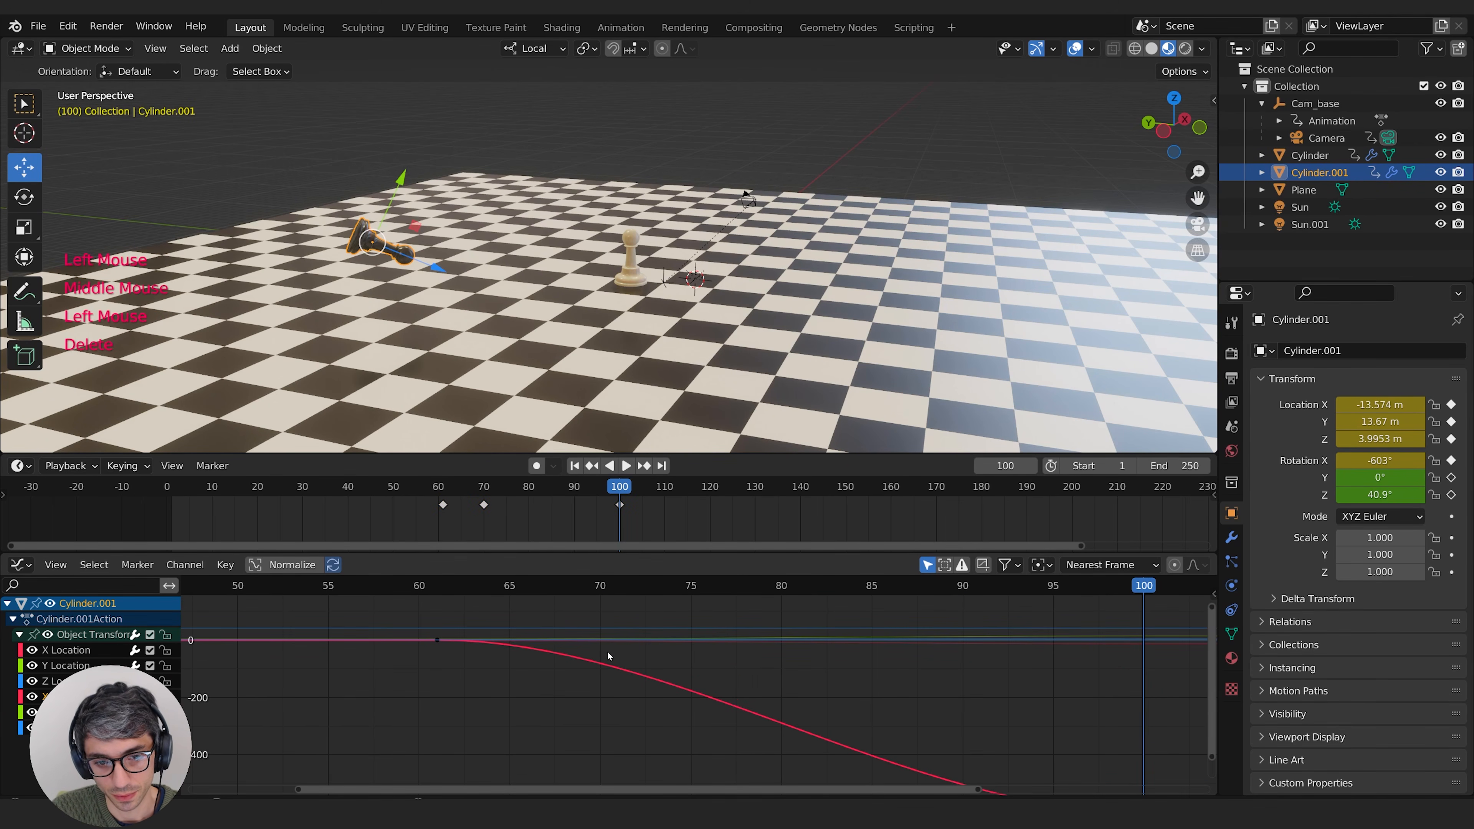
Step: Play and scrub through the black pawn's spin, then return to frame 61 for a close view of the impact
middle_click_drag(428, 634, 256, 598)
left_click_drag(970, 586, 406, 603)
key("space")
key("space")
left_click_drag(261, 605, 271, 593)
mouse_move(271, 592)
left_mouse_down()
mouse_move(321, 594)
mouse_move(254, 588)
mouse_move(331, 585)
mouse_move(267, 586)
left_mouse_up()
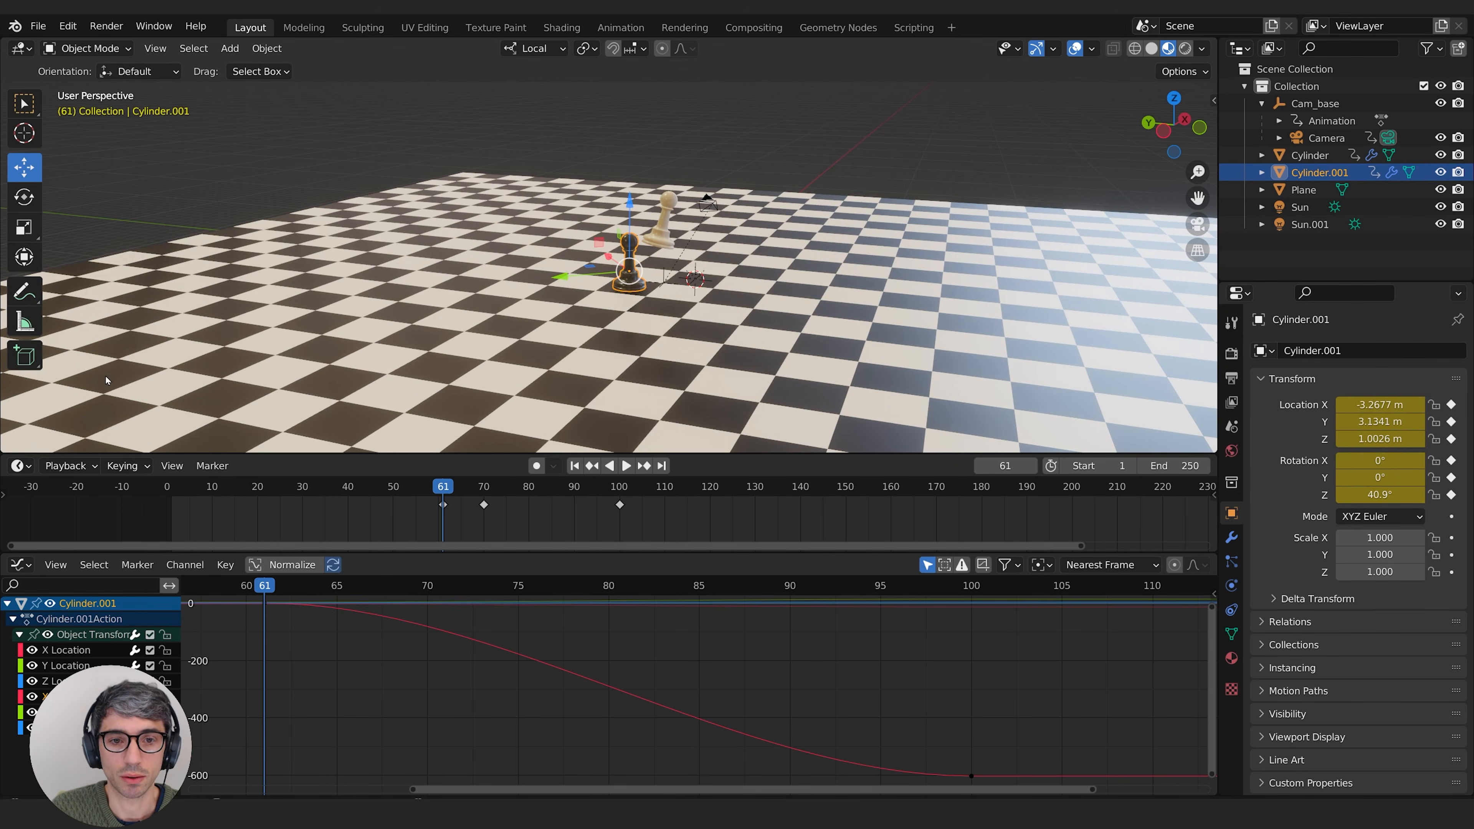
scroll(812, 279, "up", 1)
scroll(813, 279, "down", 1)
scroll(812, 278, "up", 3)
middle_click_drag(813, 279, 771, 265)
middle_click_drag(772, 265, 747, 282, "shift")
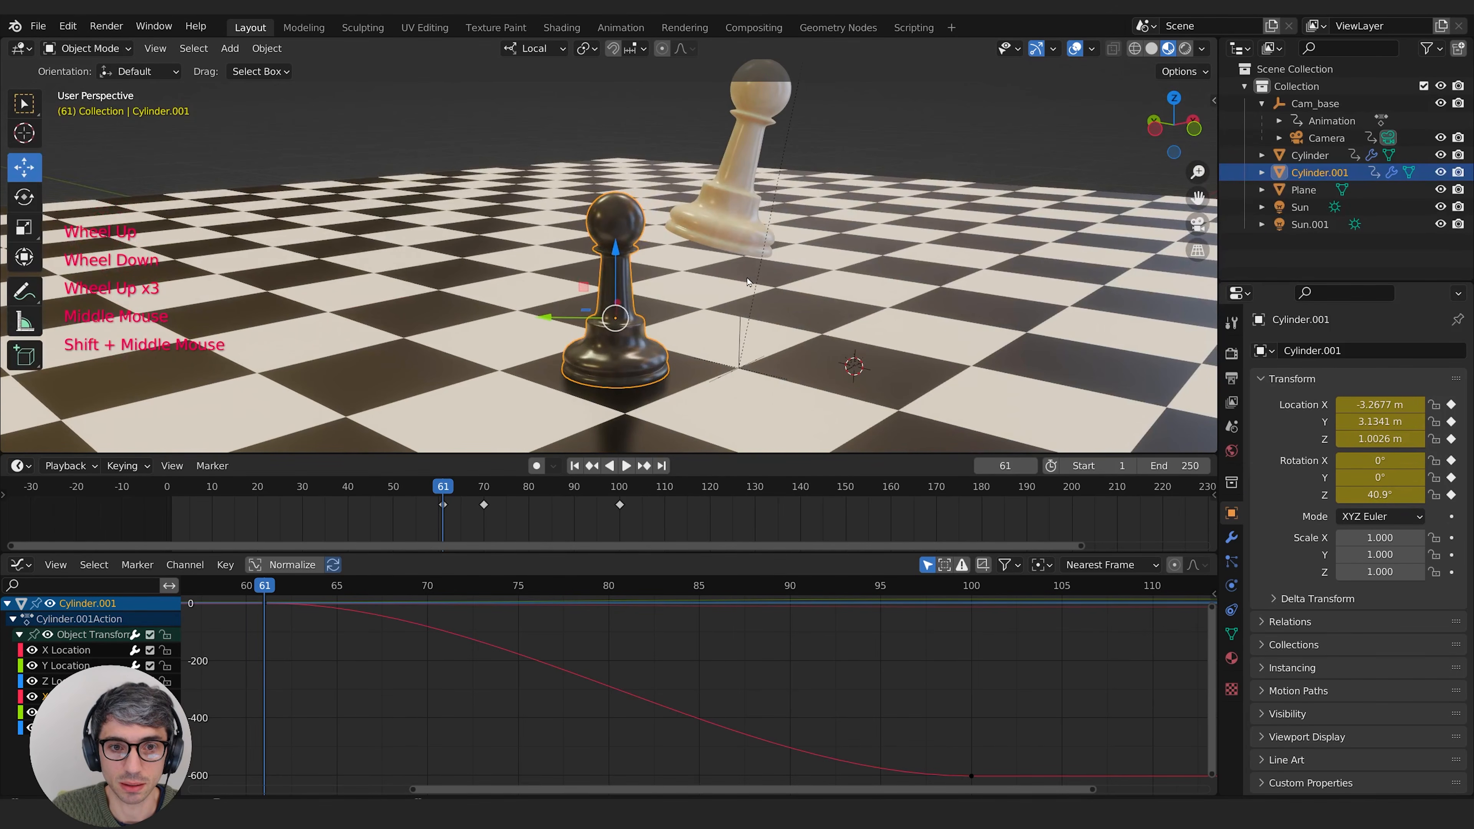
Step: Shrink the handles of the X rotation keyframe at frame 61 along X to almost nothing for an abrupt spin start
mouse_move(264, 584)
left_mouse_down()
mouse_move(284, 584)
mouse_move(265, 587)
left_mouse_up()
middle_click_drag(275, 643, 370, 732)
left_click_drag(390, 721, 325, 665)
middle_click_drag(322, 727, 345, 710)
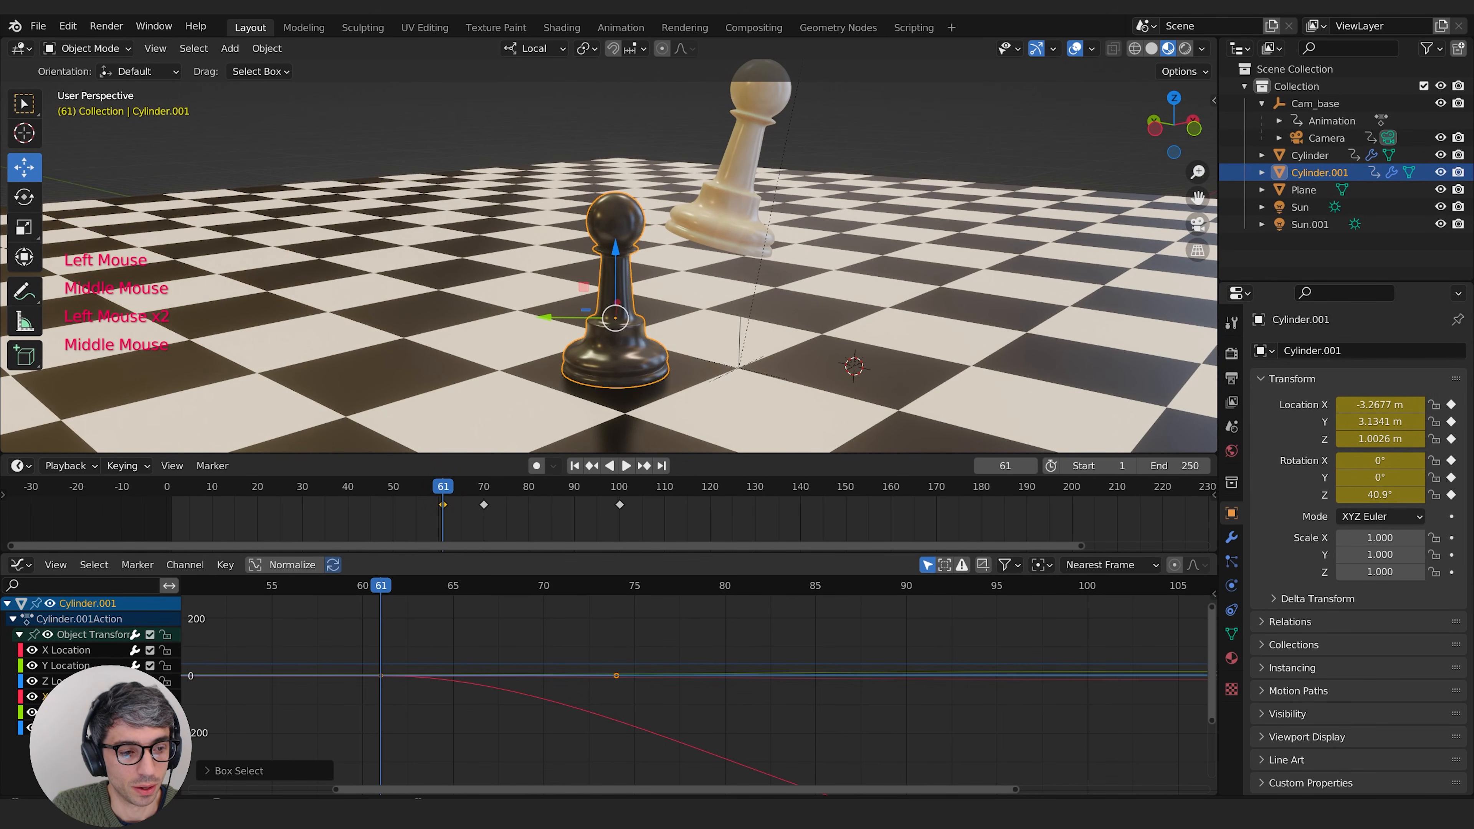
left_click(457, 681)
left_click(457, 681)
left_click(456, 681)
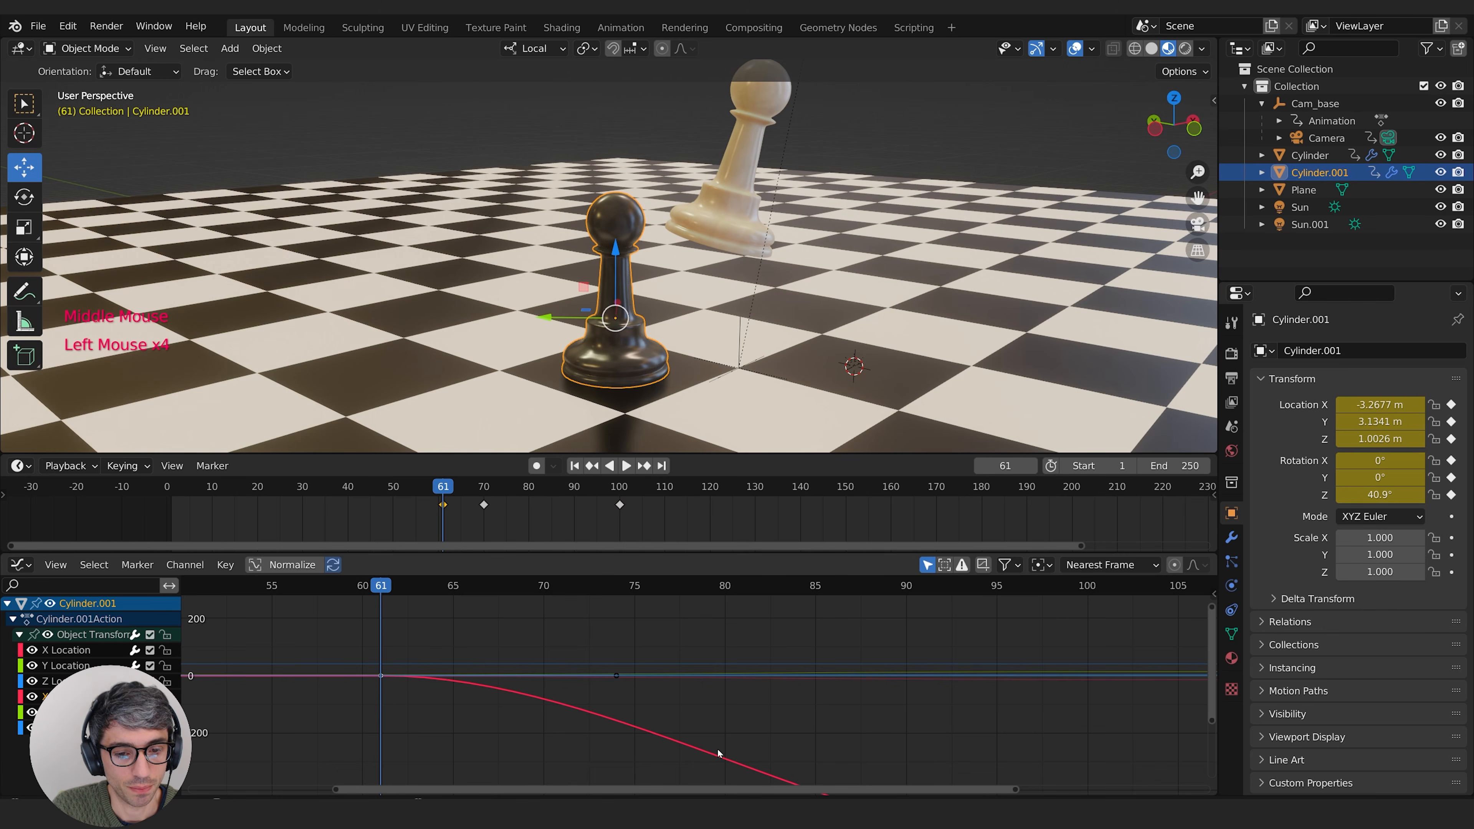
key("s")
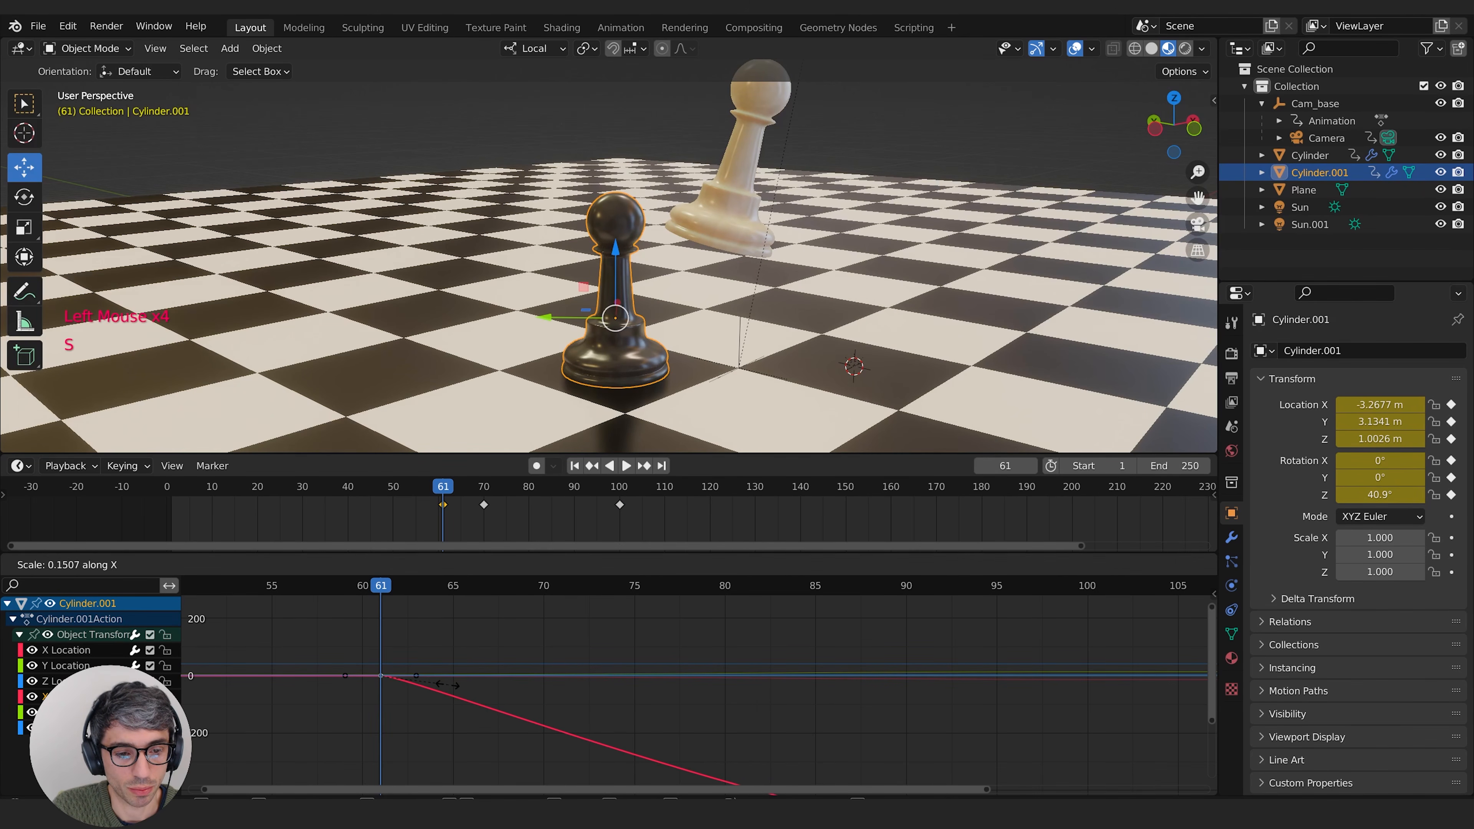
left_click(380, 676)
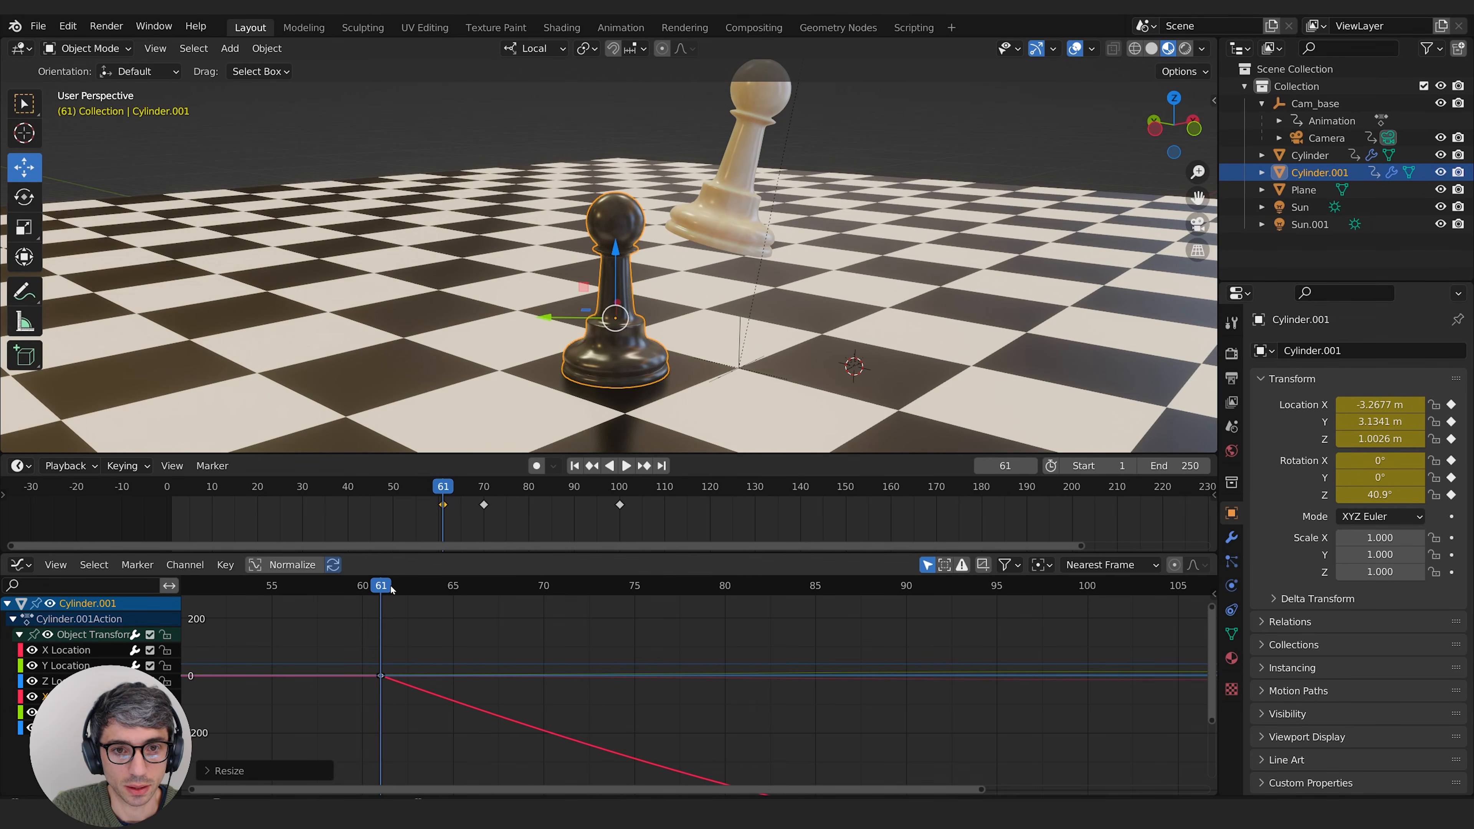
Step: Try delaying the start of the black pawn's spin by moving its X rotation keyframe to frame 63
key("Right")
key("Right")
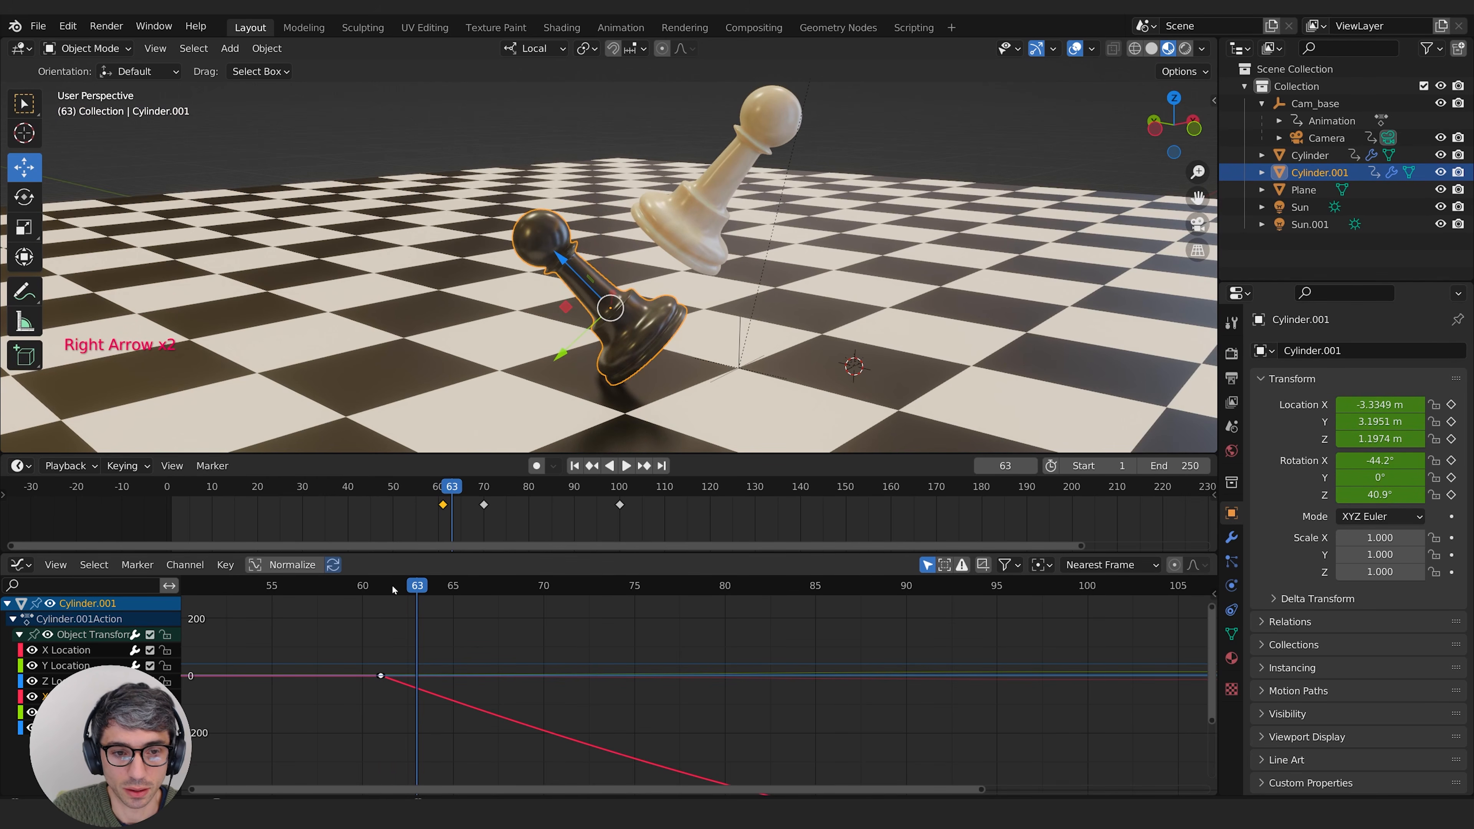
key("g")
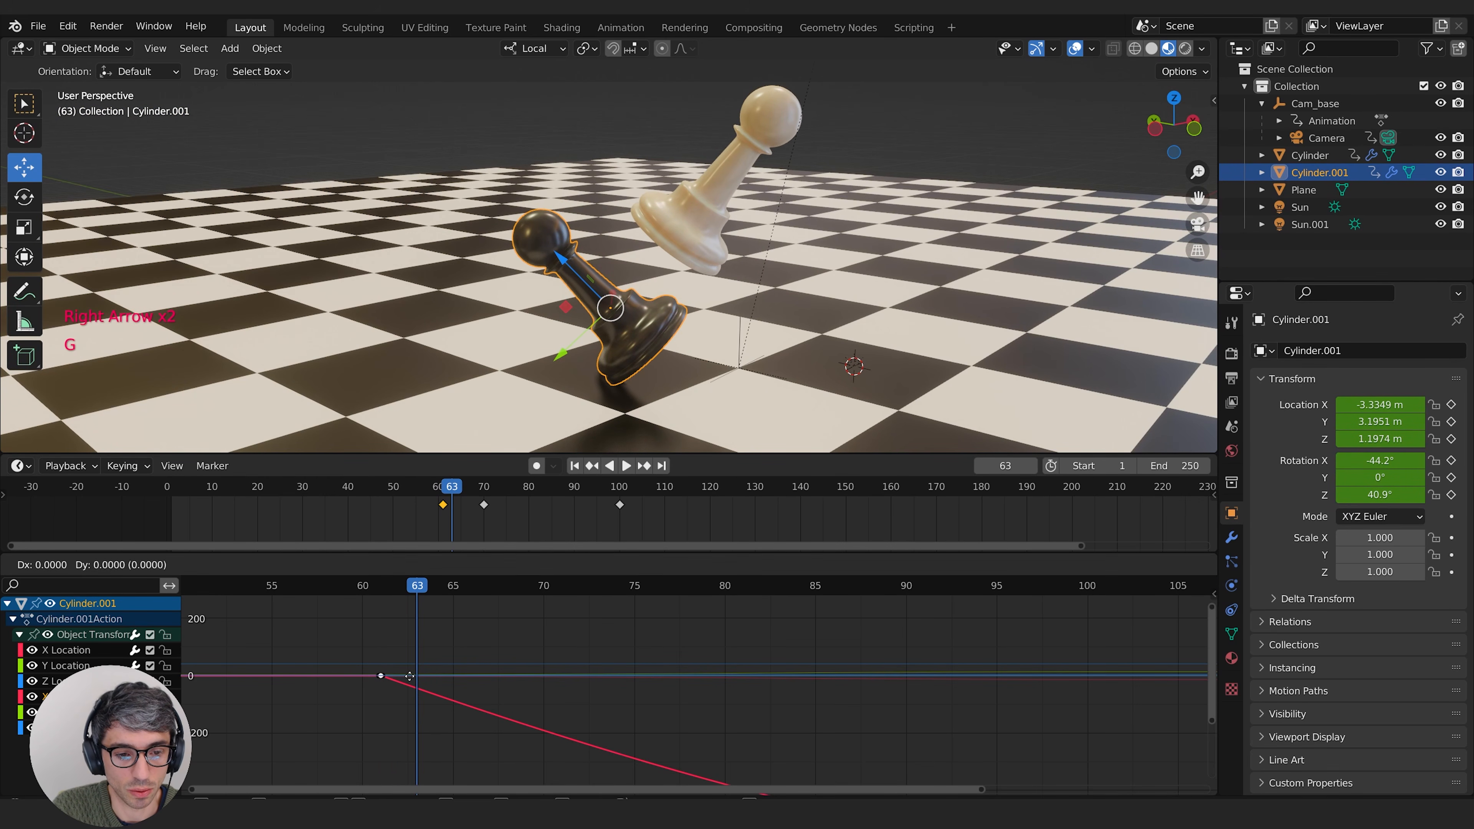
key("x")
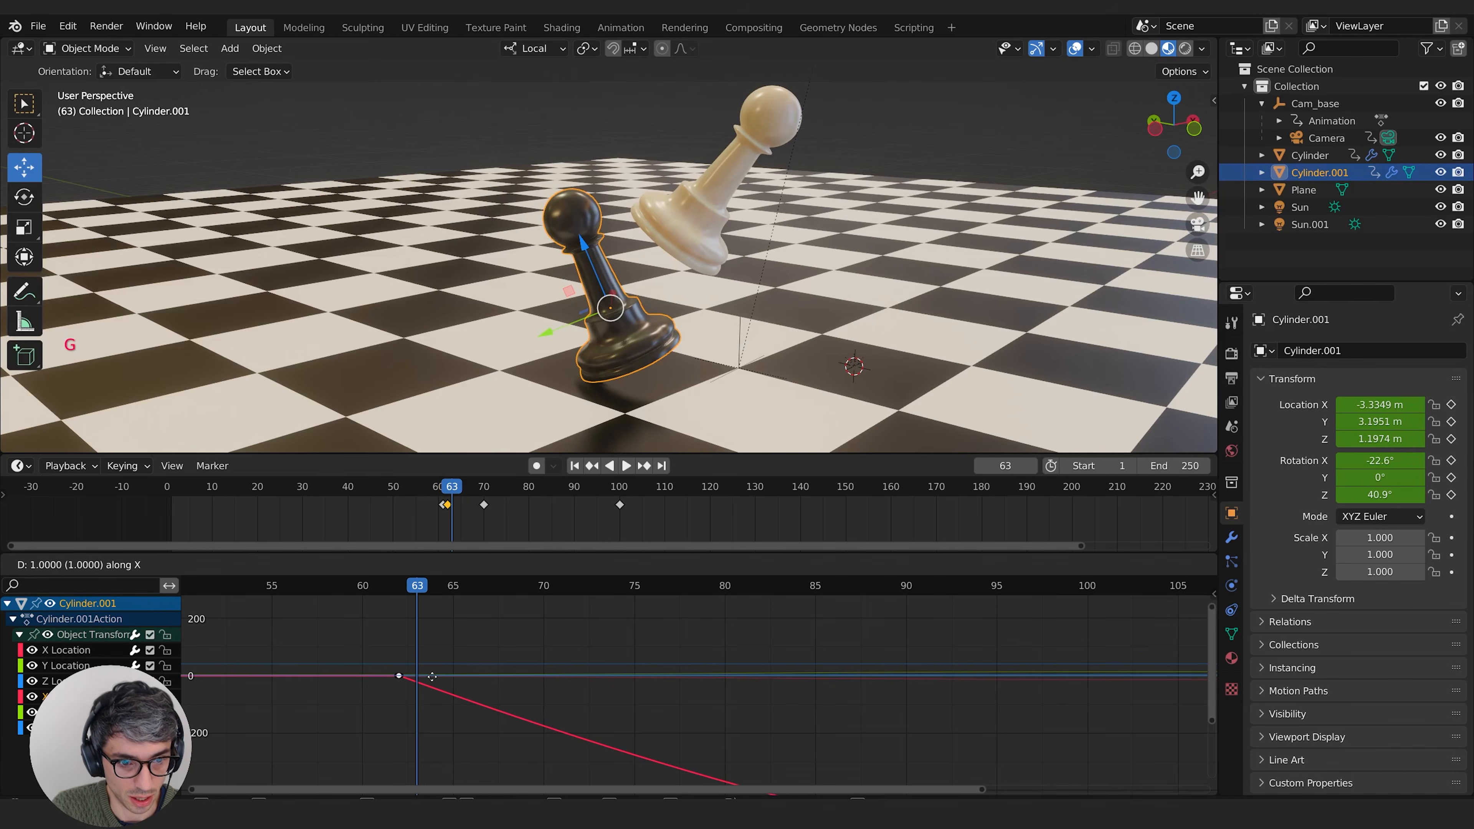
left_click(449, 678)
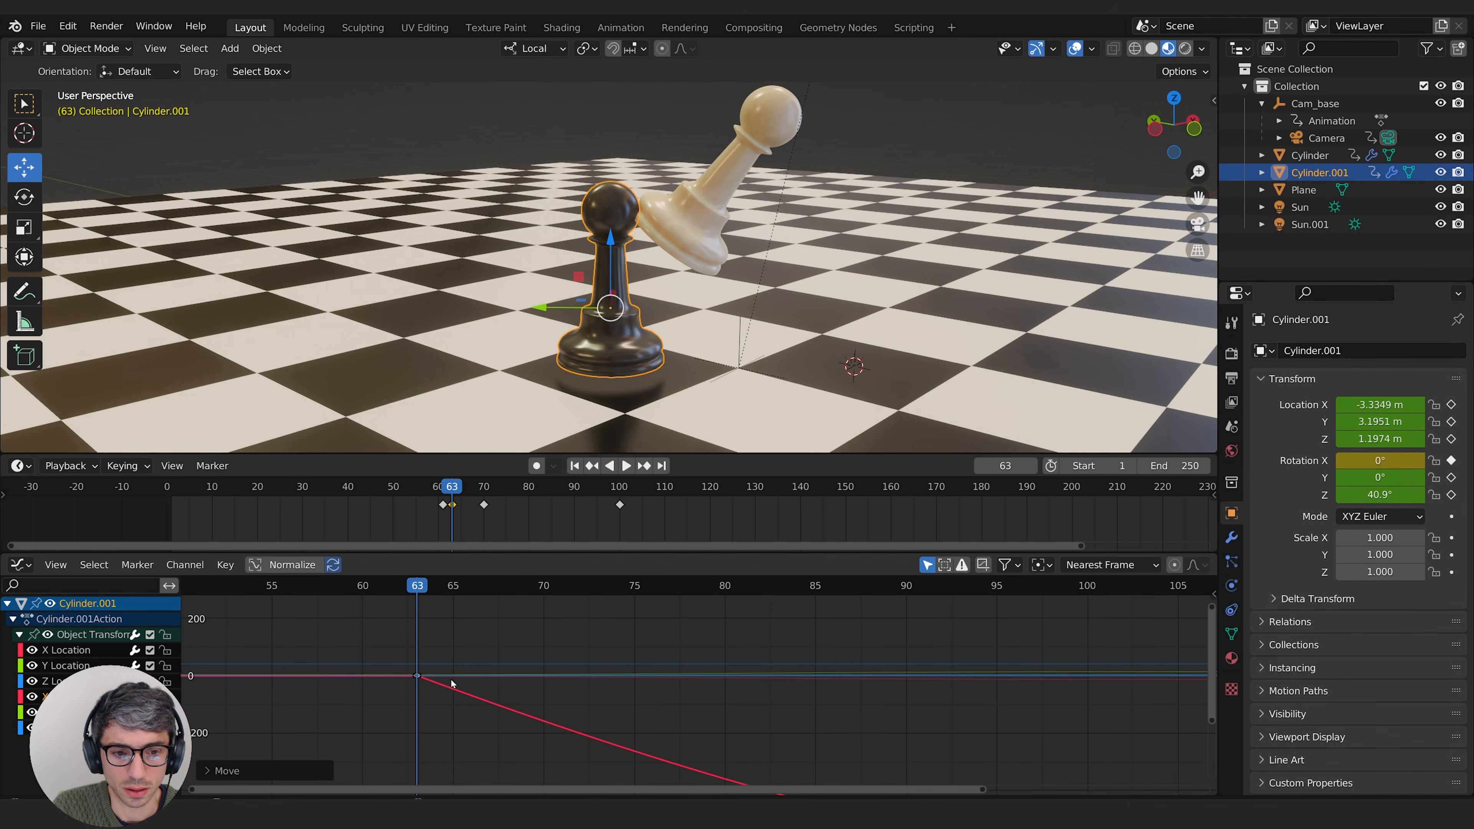
Step: Place the X rotation start keyframe at frame 62 and step between neighbouring frames to check the impact
key("Left")
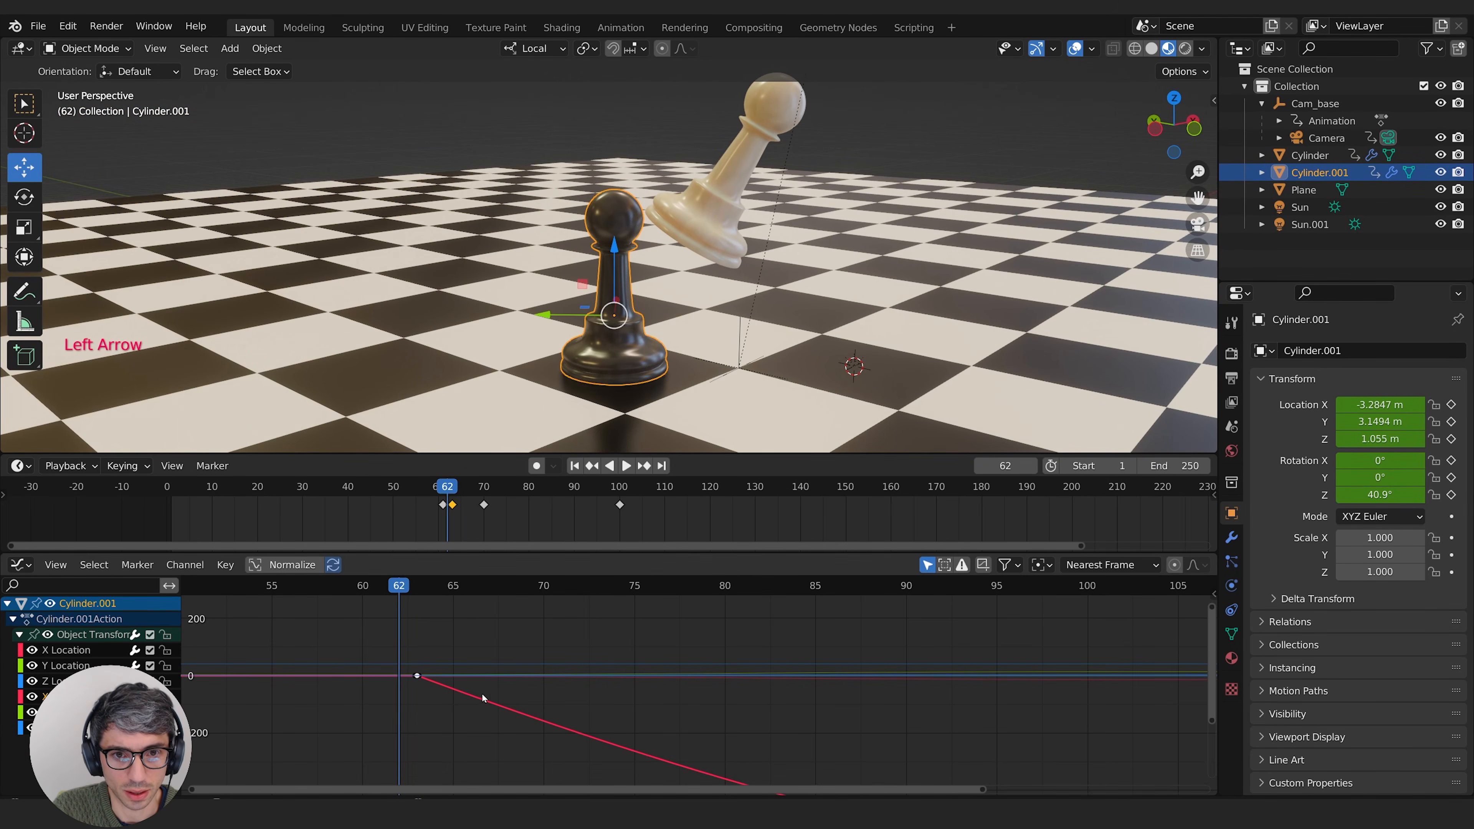
key("g")
left_click(486, 673)
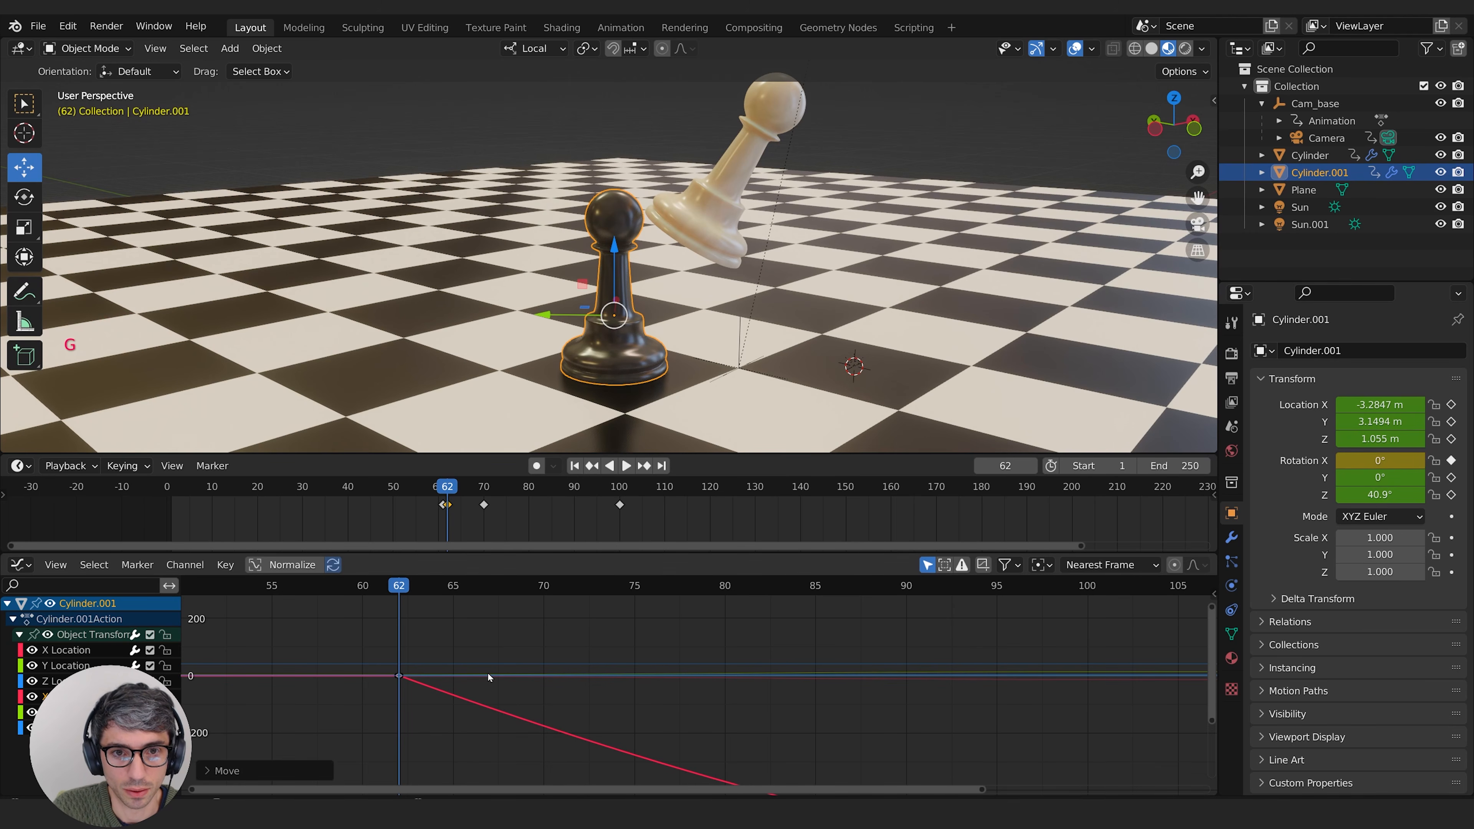
key("Right")
key("Left")
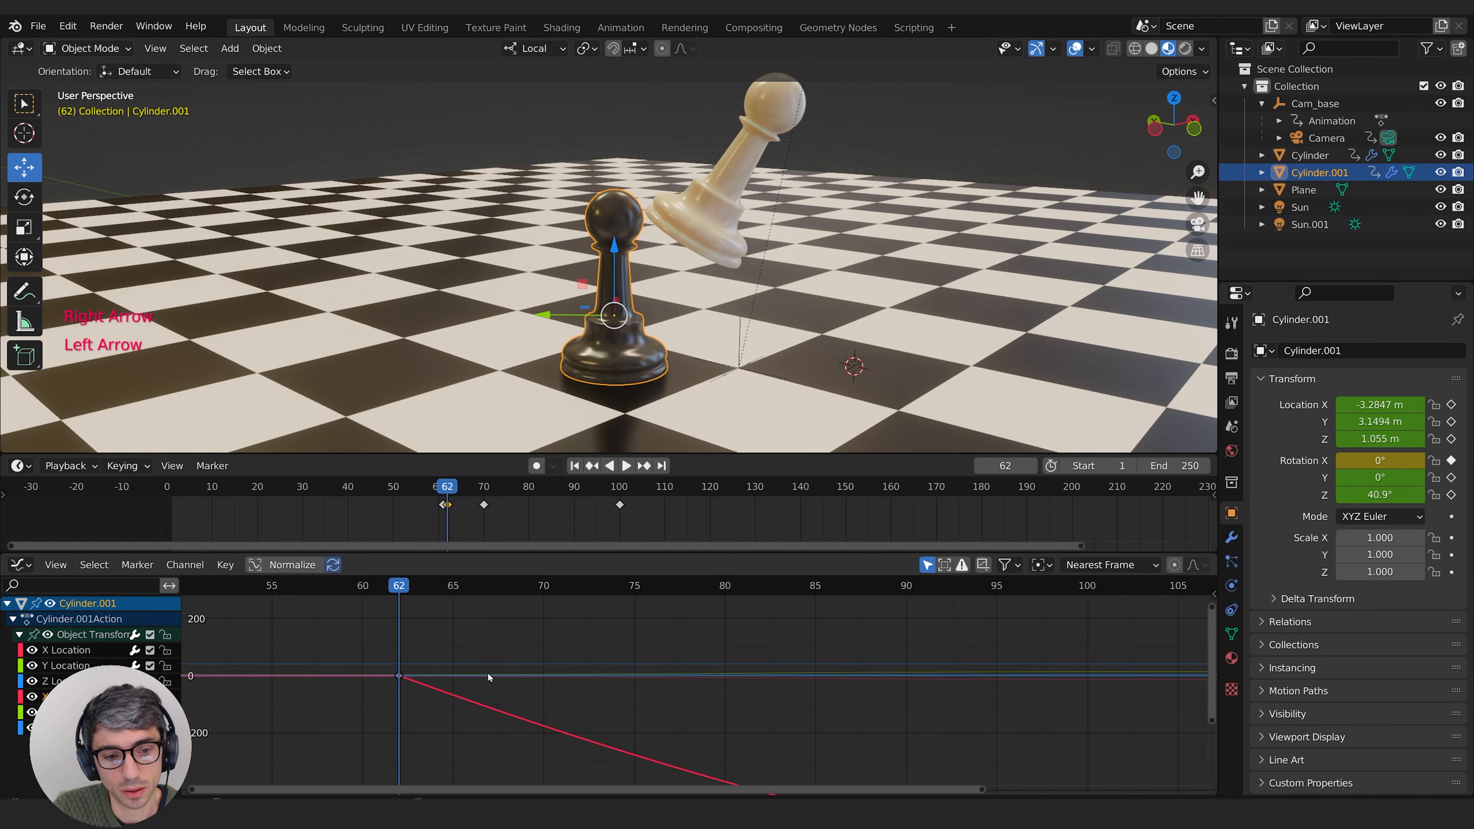
Step: Step through the black pawn's spin from frame 62 to 71 and back to 61, then scrub around the impact again
key("Right")
key("Right")
key("Right")
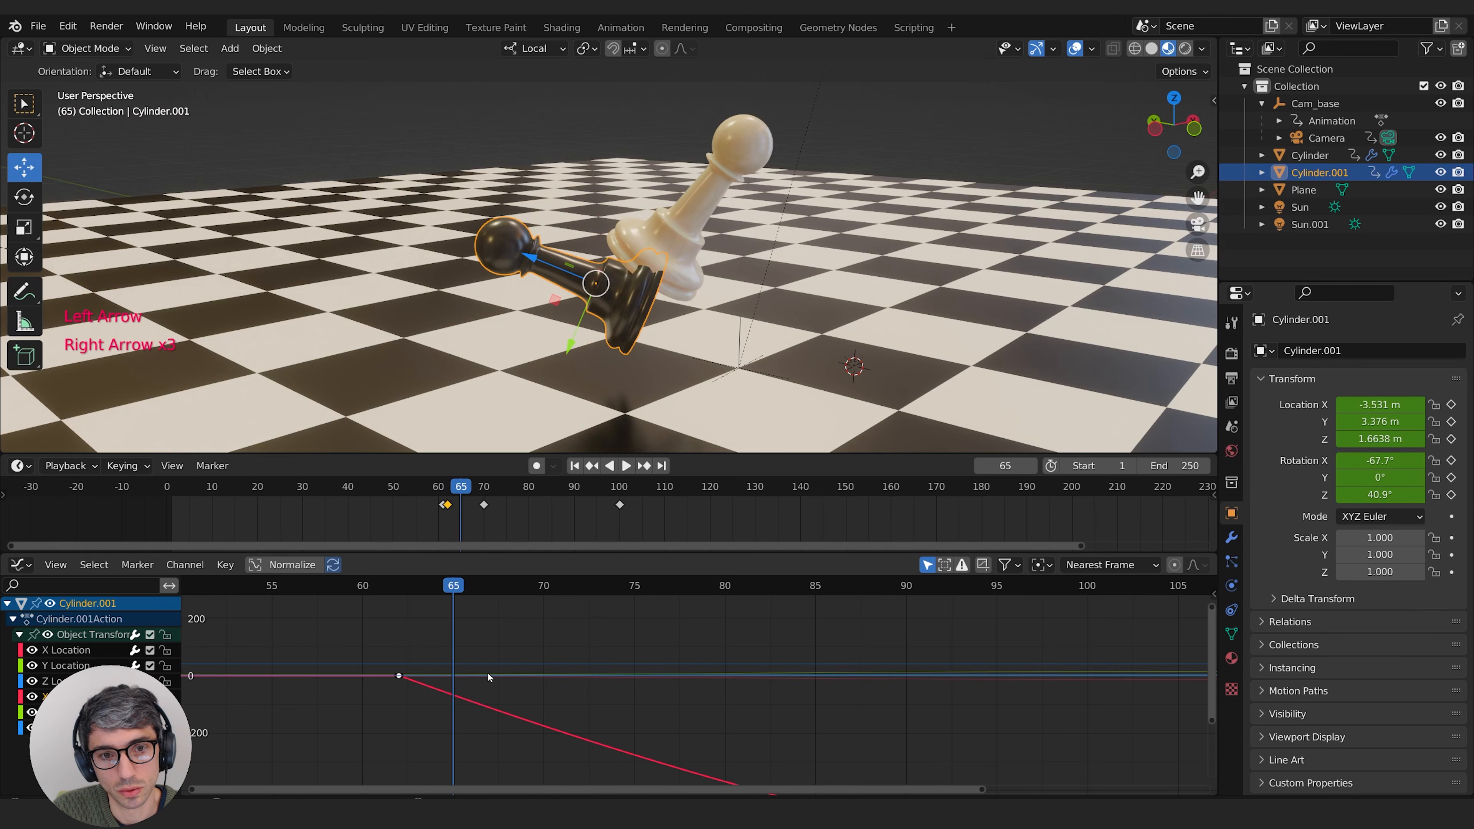
key("Right")
key("Right")
key("Right")
key("Right")
key("Right")
key("Right")
key("Right")
key("Right")
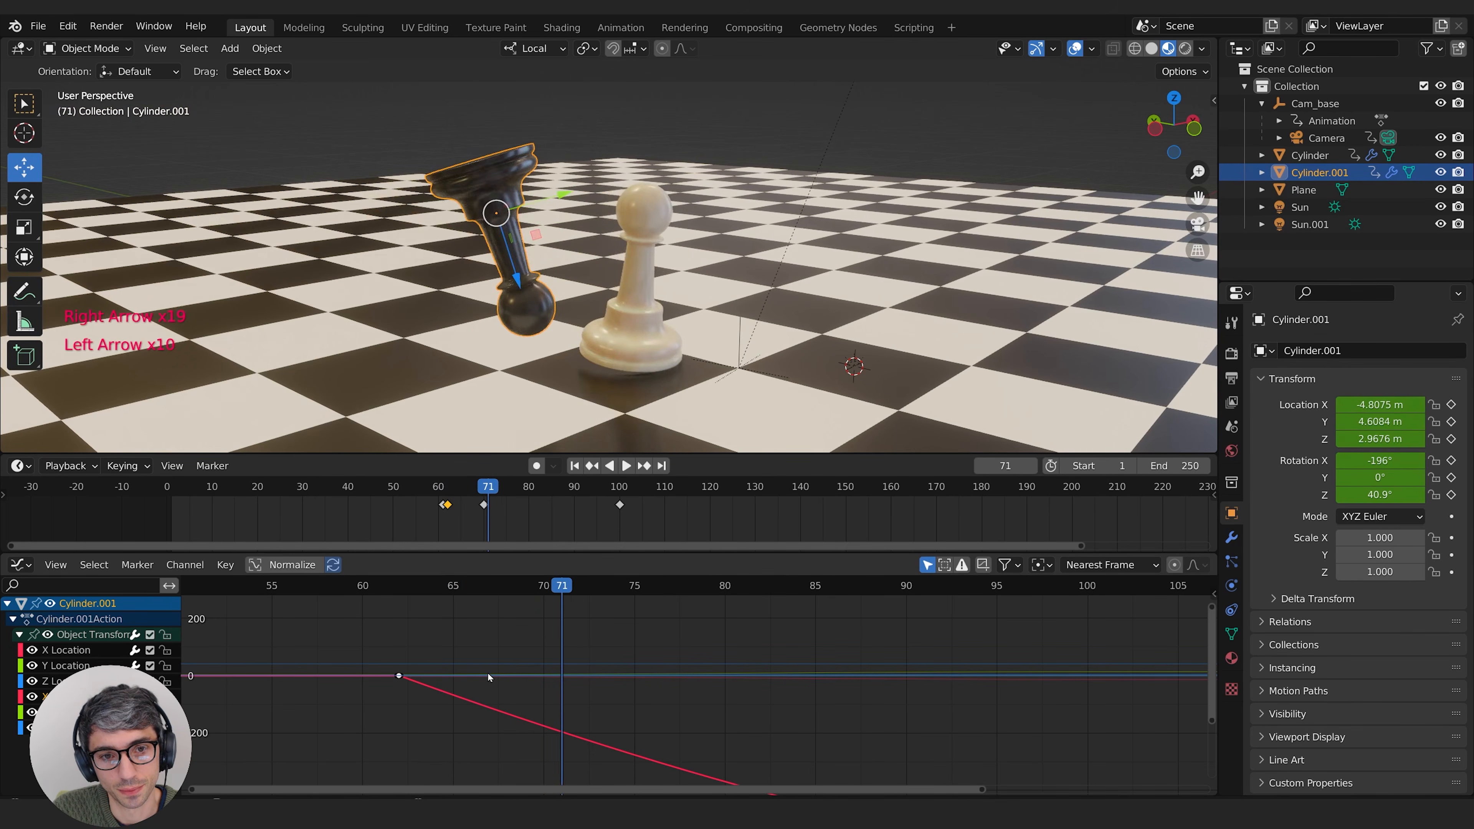
key("Left")
key("Left")
key("Left")
key("Left")
key("Left")
key("Left")
key("Left")
key("Left")
key("Left")
key("Left")
key("Left")
key("Left")
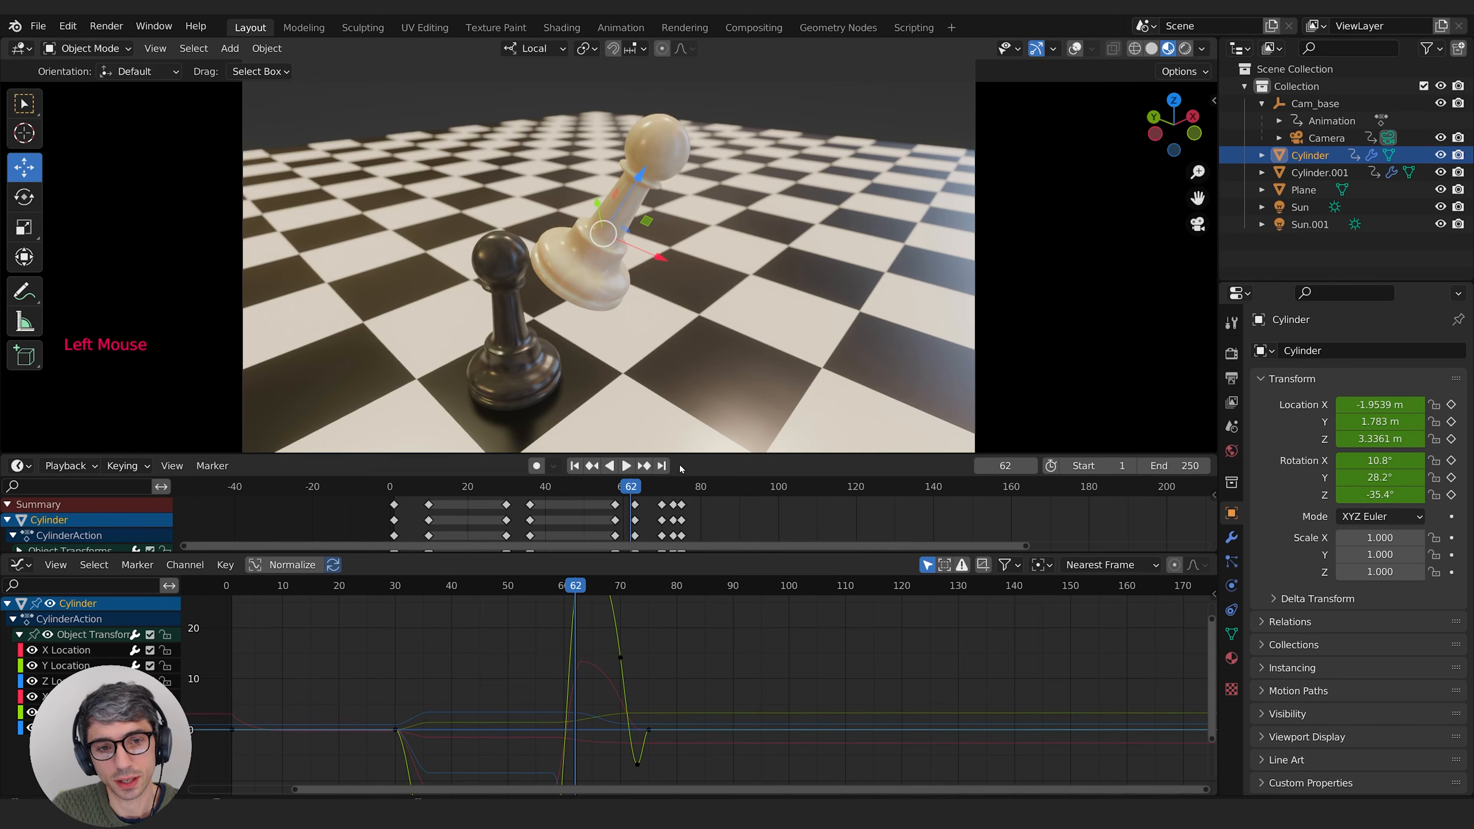
left_click_drag(597, 488, 641, 500)
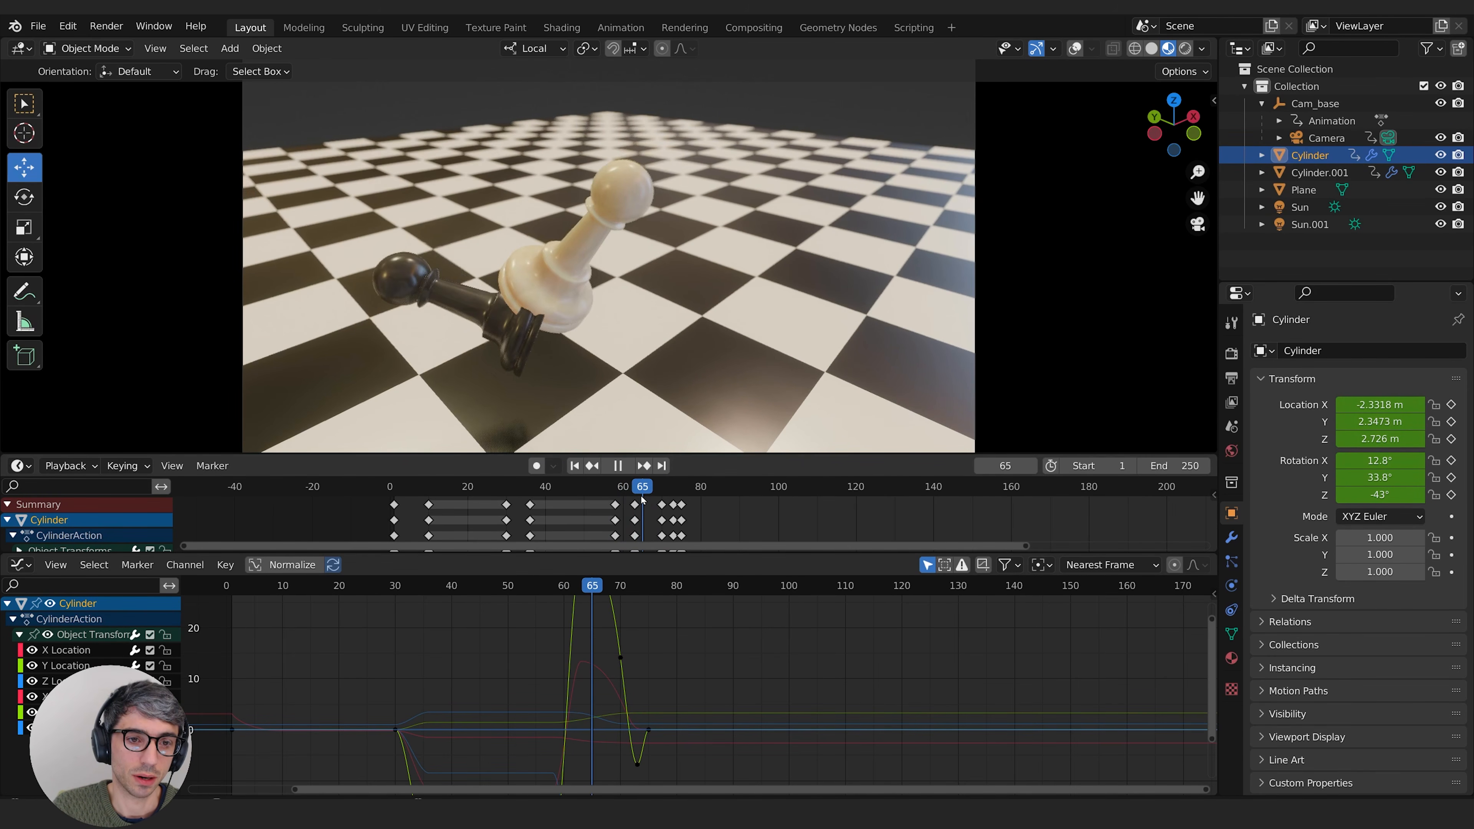
Step: Select the black pawn, view the board from above at impact frame 62, and turn the viewport overlays on
key("space")
left_click(511, 360)
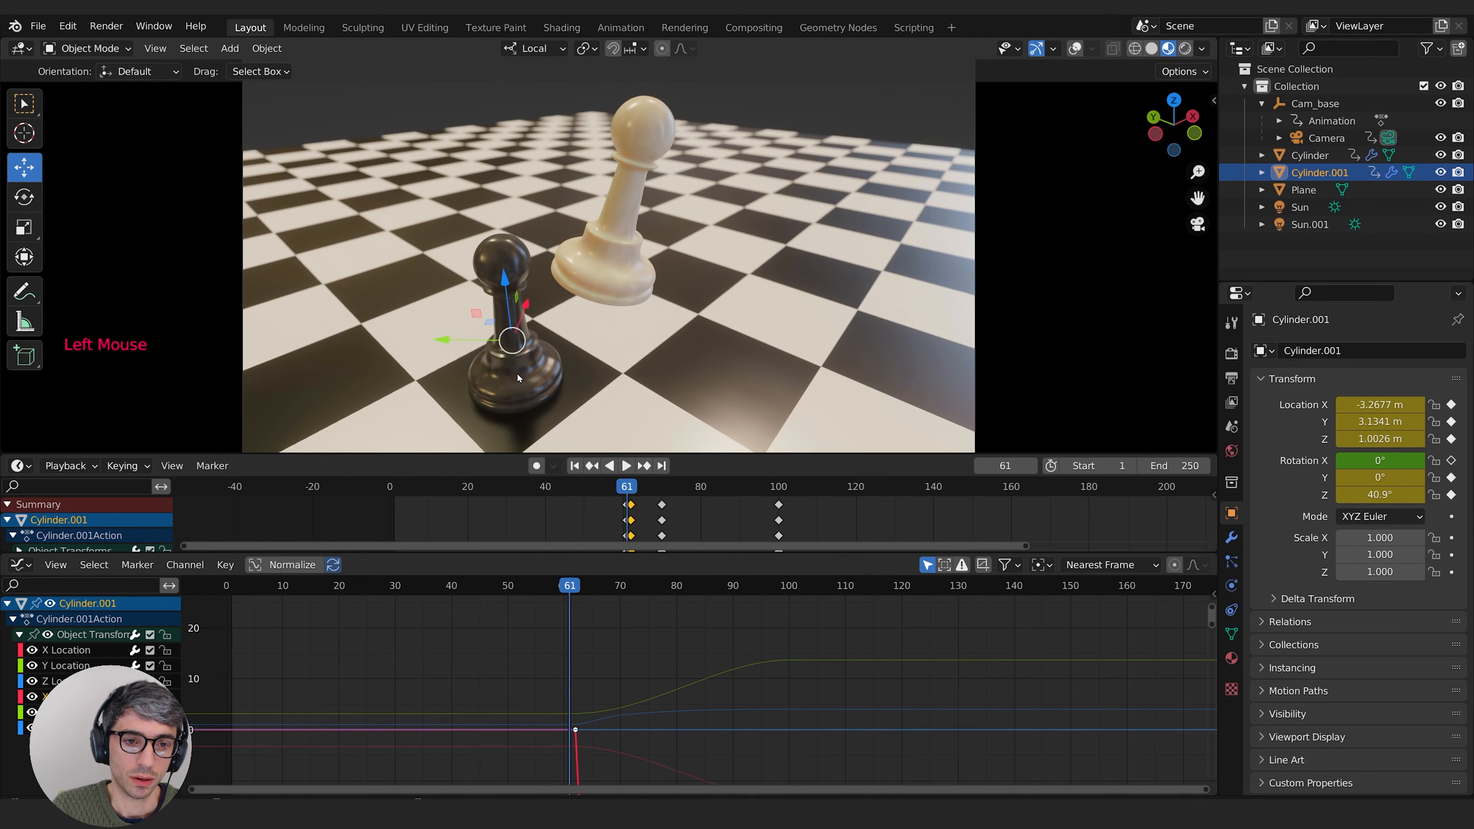
left_click(521, 386)
middle_click_drag(547, 338, 533, 418)
scroll(530, 432, "down", 2)
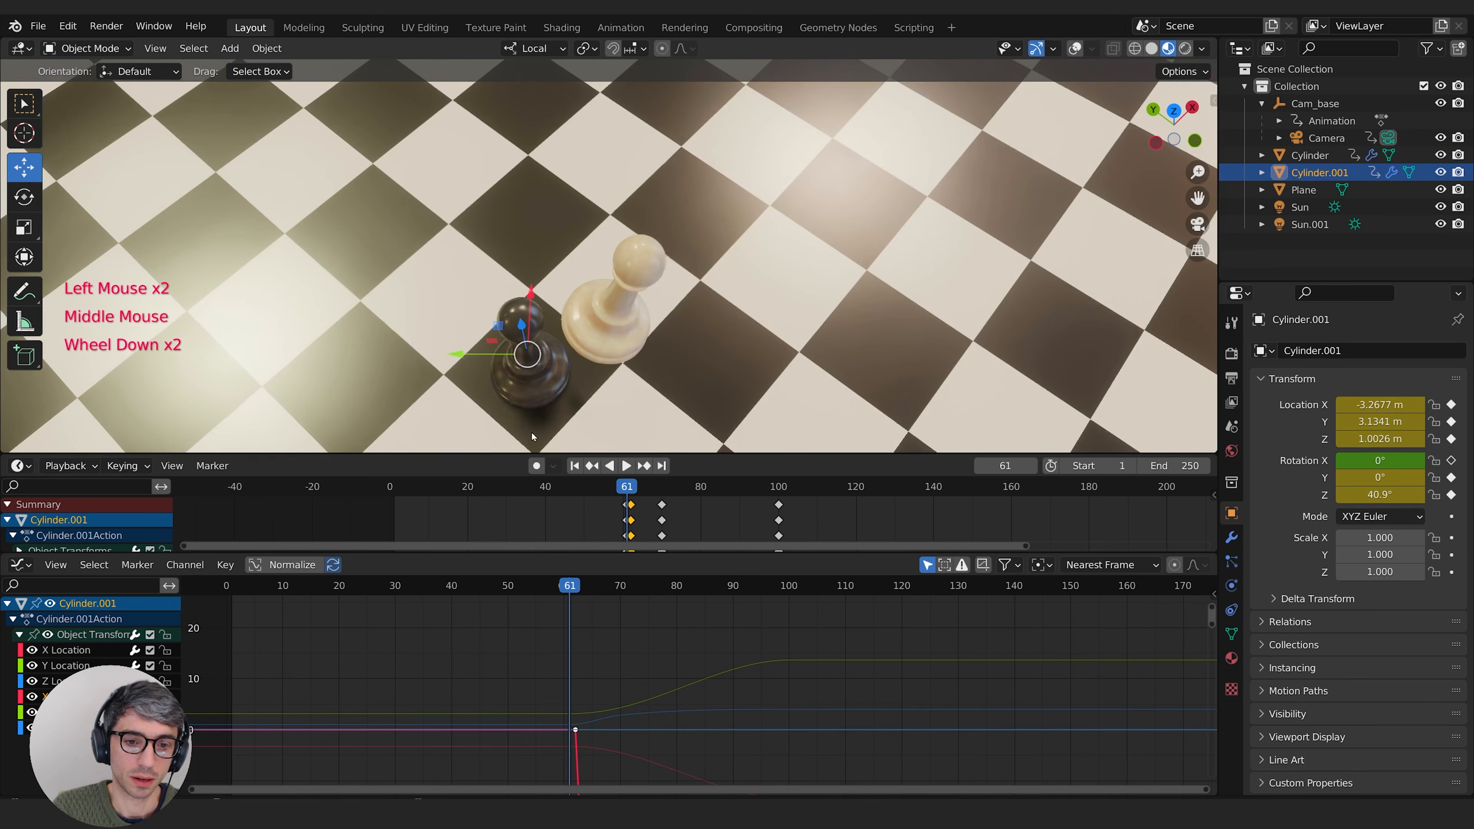
left_click(625, 466)
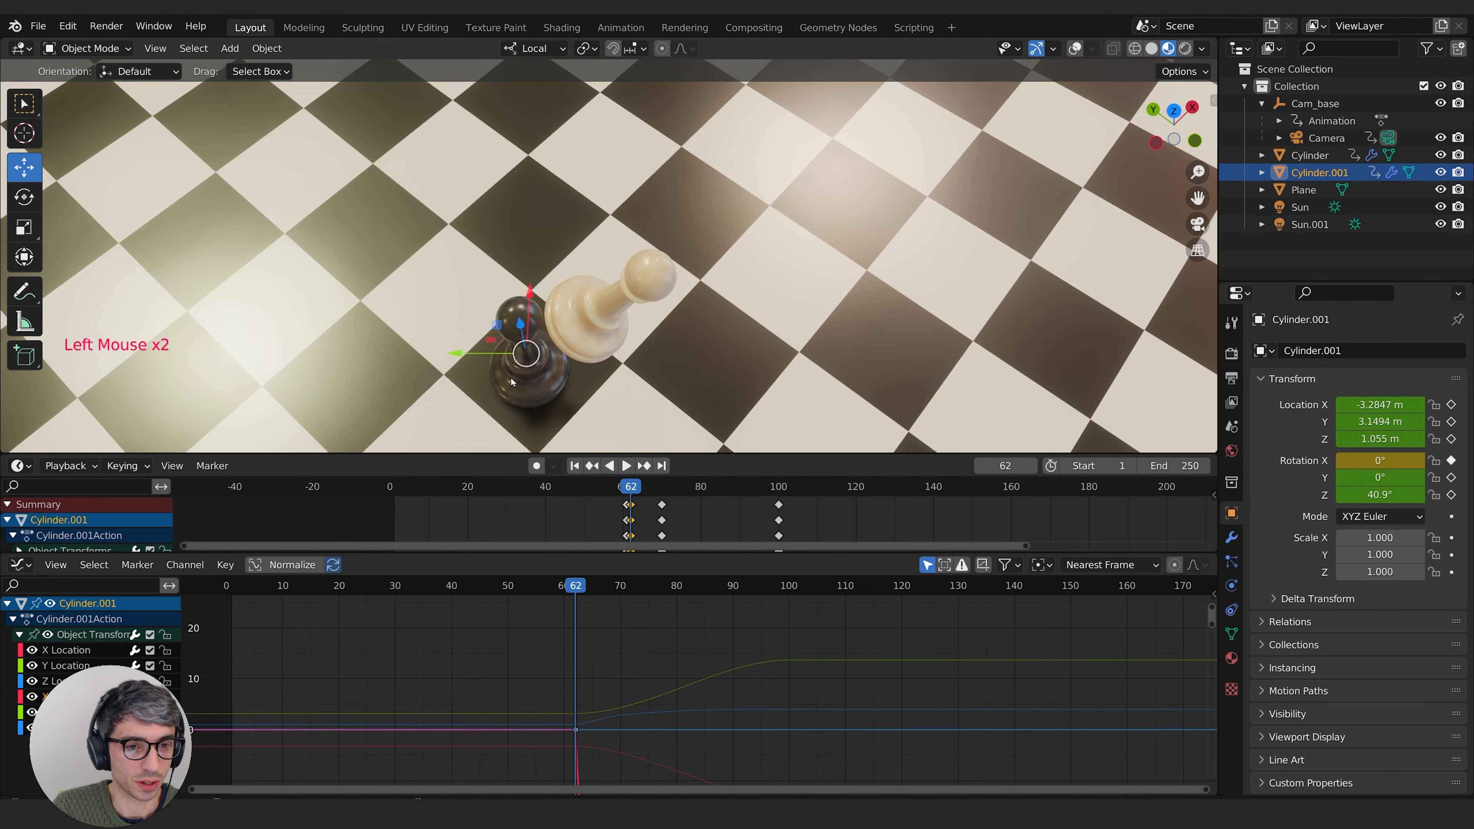
left_click(1075, 48)
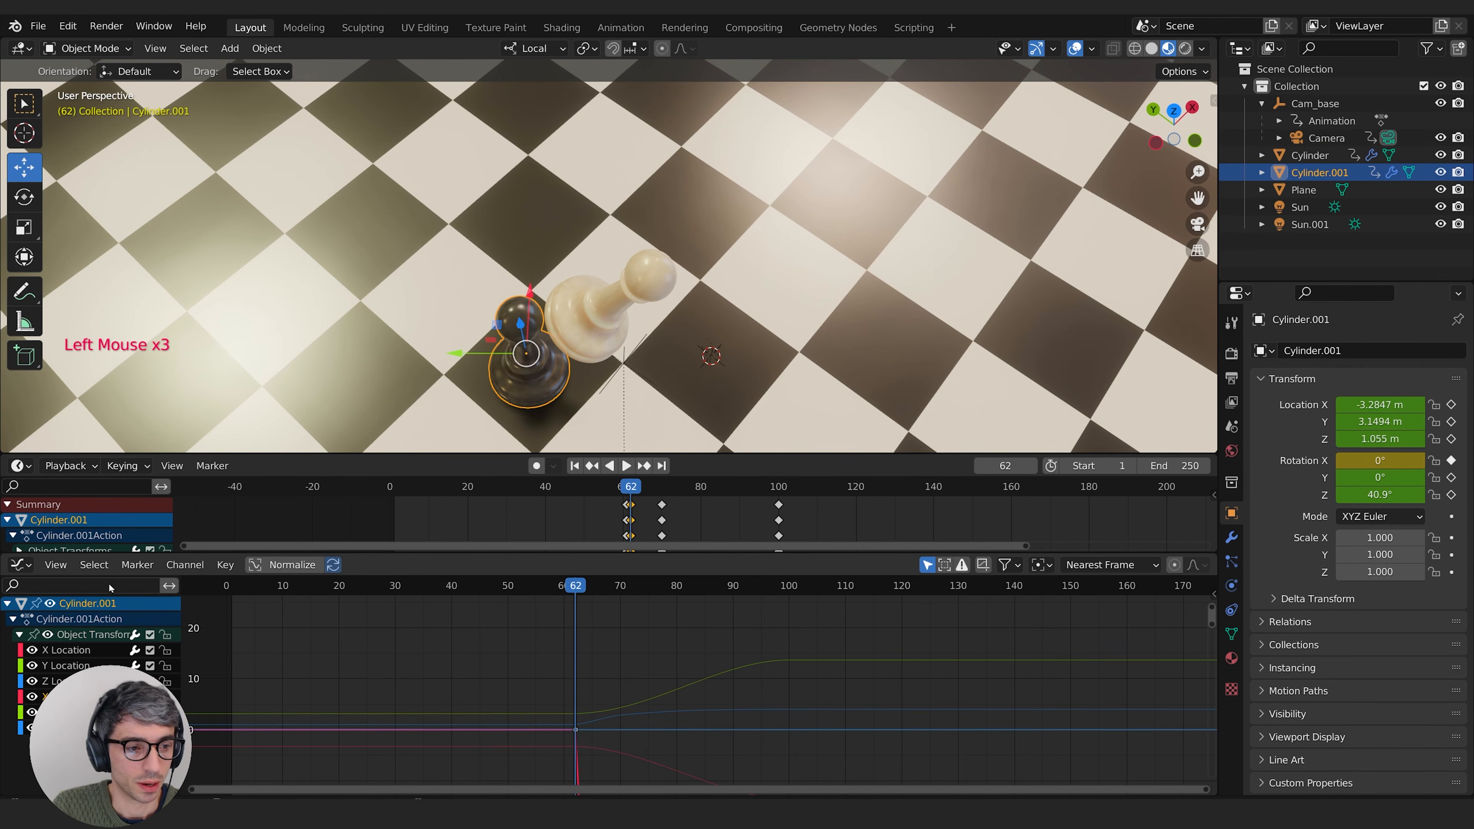
Step: Shrink the handles of the black pawn's Y Location keyframe at frame 61 for an abrupt start, and scrub to frame 65
left_click(65, 665)
middle_click_drag(636, 683, 607, 660)
left_click(594, 698)
left_click(594, 698)
left_click_drag(590, 586, 548, 592)
left_click(546, 688)
left_click(546, 687)
key("Delete")
left_click(553, 688)
middle_click_drag(653, 697, 662, 688)
key("s")
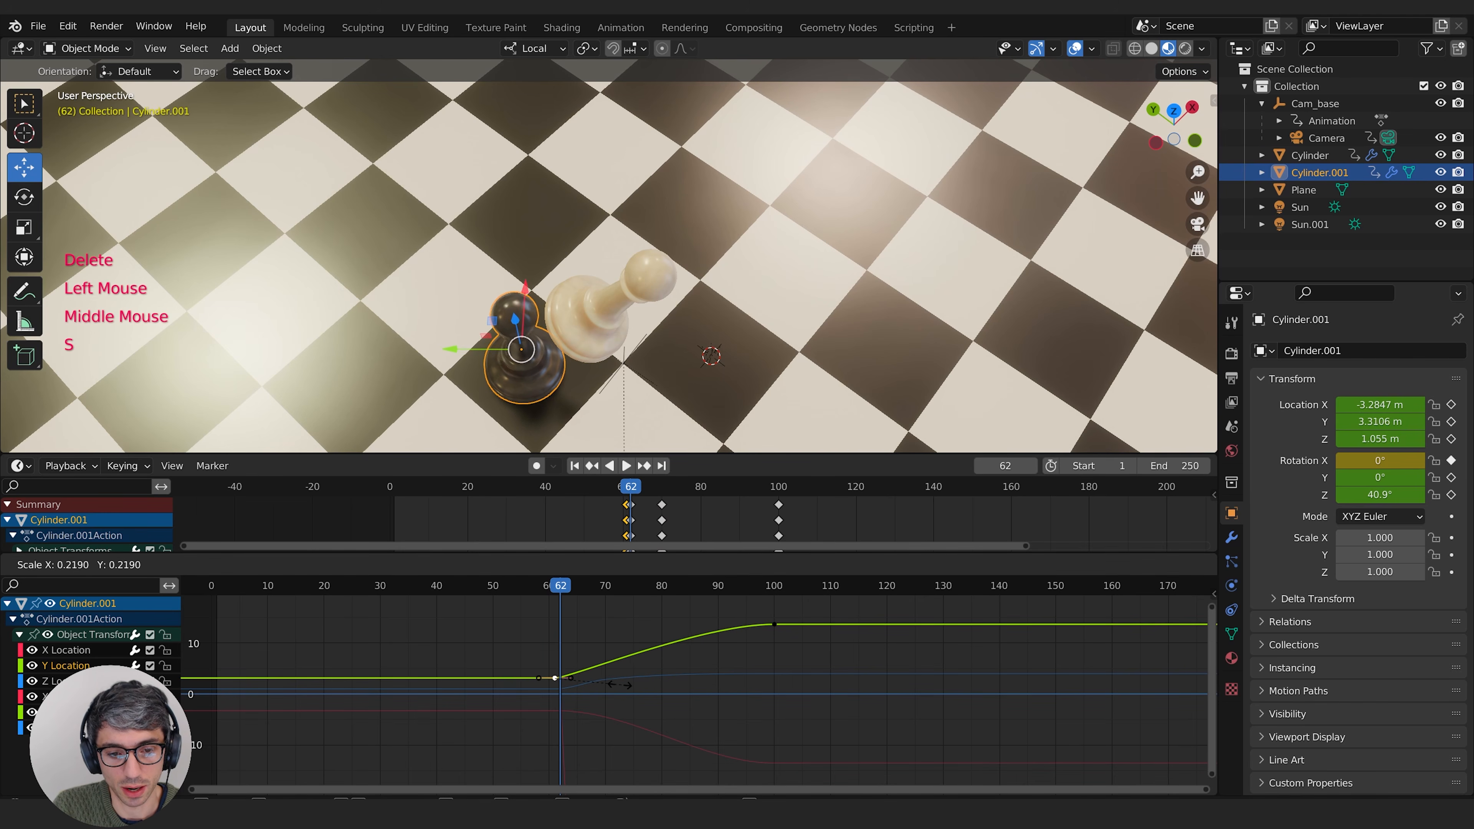
left_click(560, 688)
mouse_move(558, 585)
left_mouse_down()
mouse_move(546, 585)
mouse_move(577, 587)
left_mouse_up()
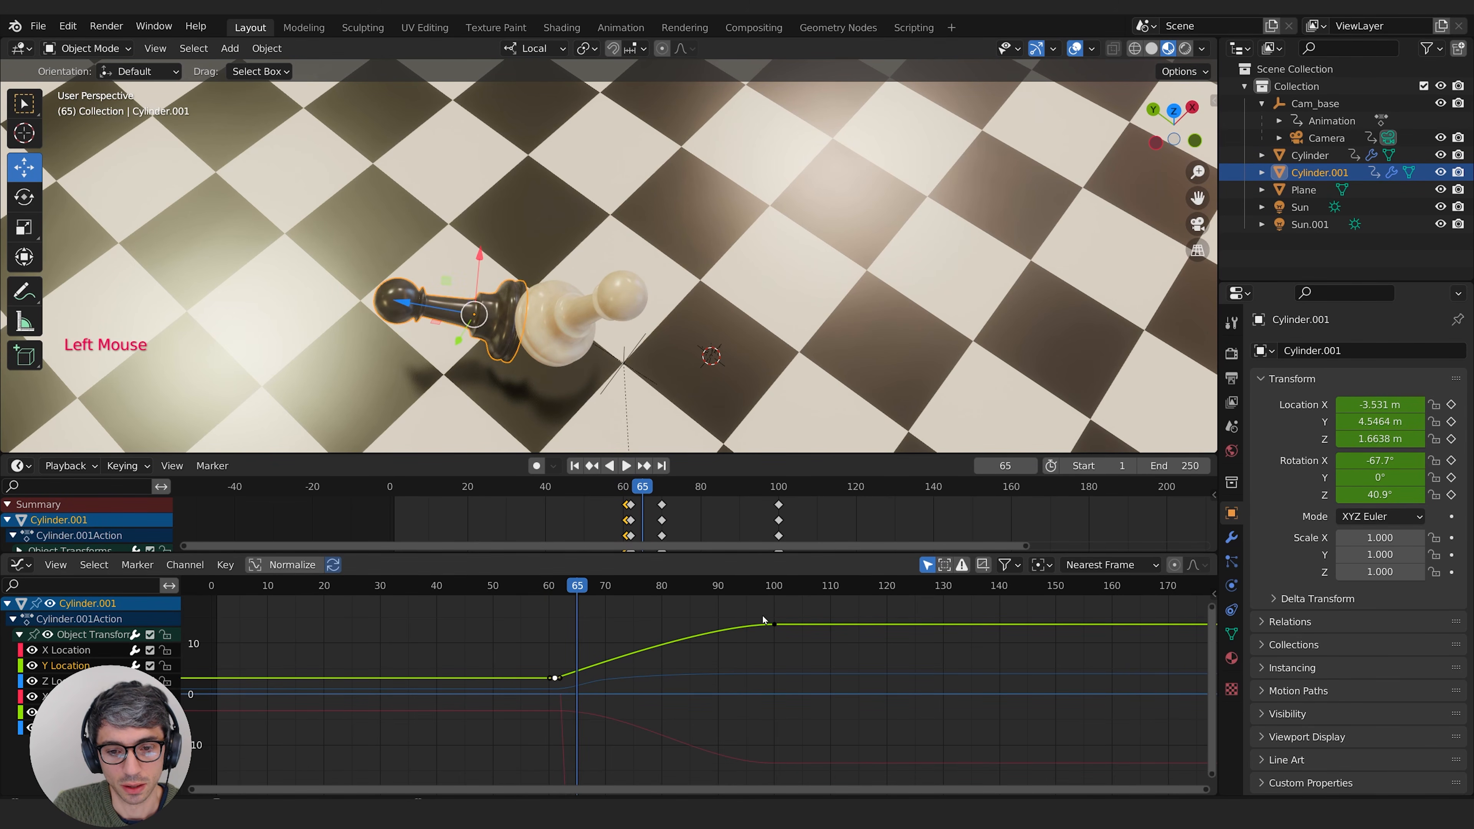
Step: Shrink the handles of the Y Location keyframe at frame 100 to straighten the curve, and check frame 66 from a low view
middle_click_drag(801, 655, 808, 662)
key("s")
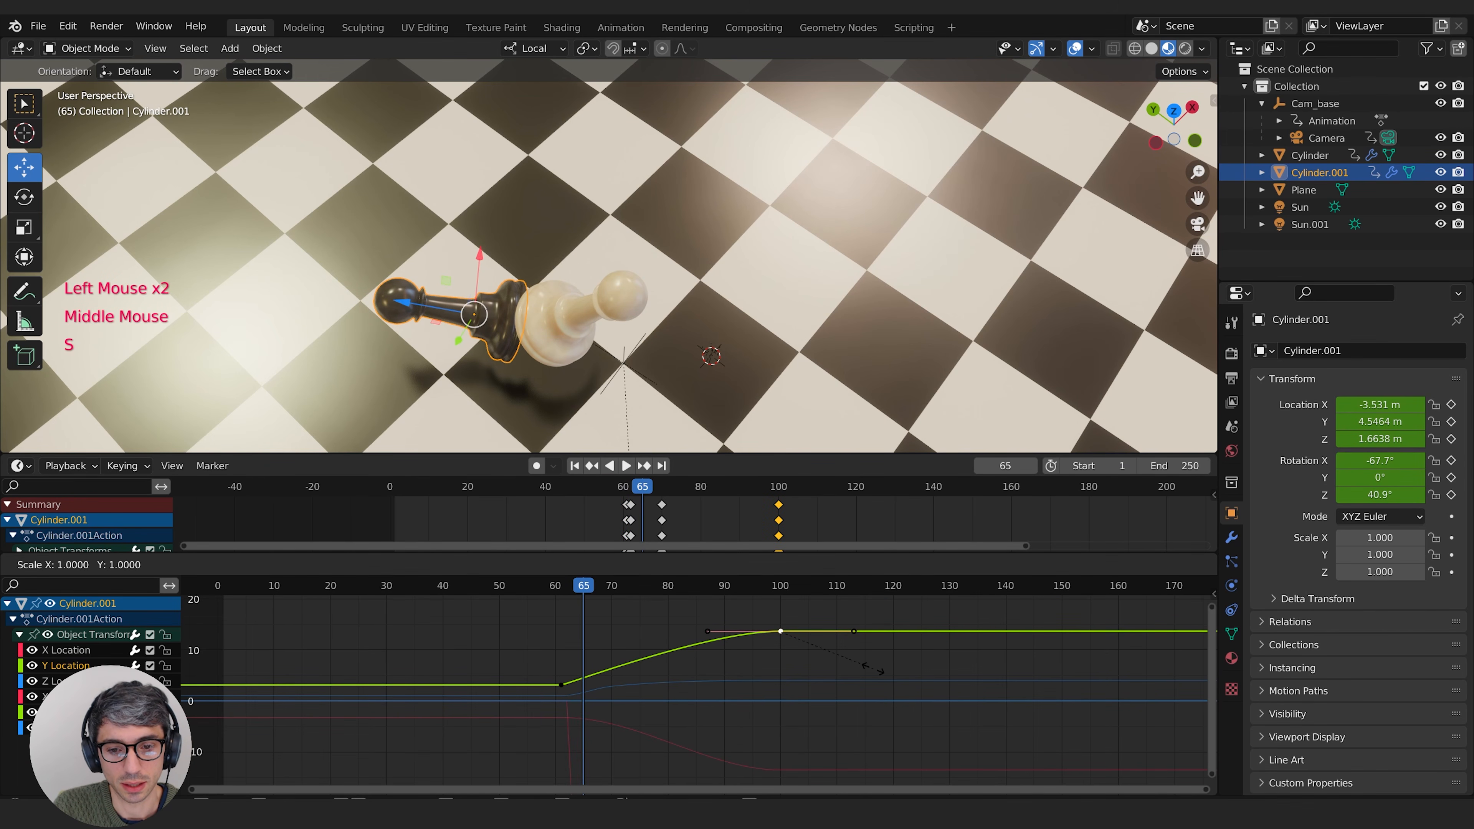
key("s")
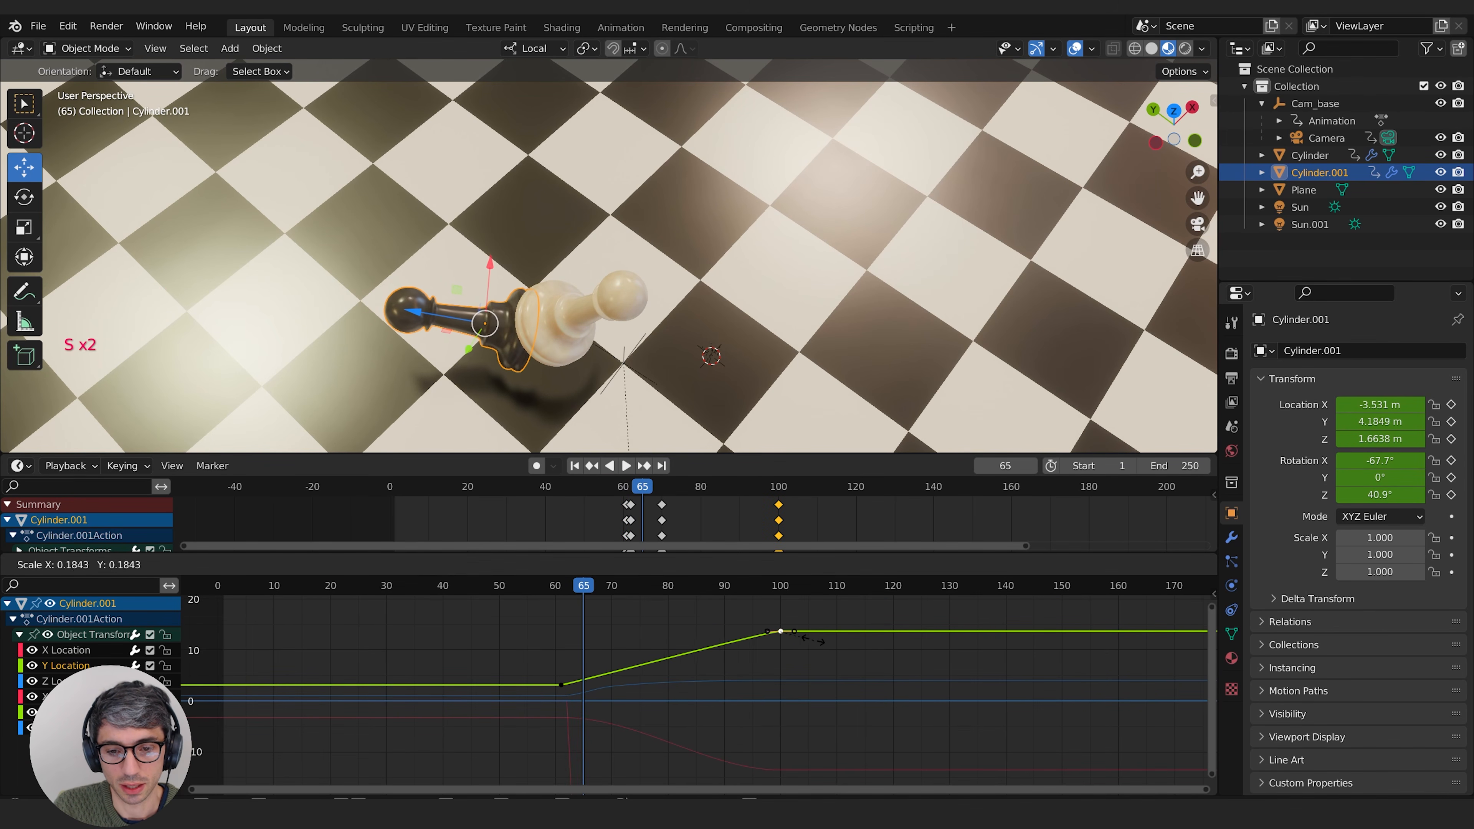
left_click(786, 639)
left_click_drag(802, 612, 739, 663)
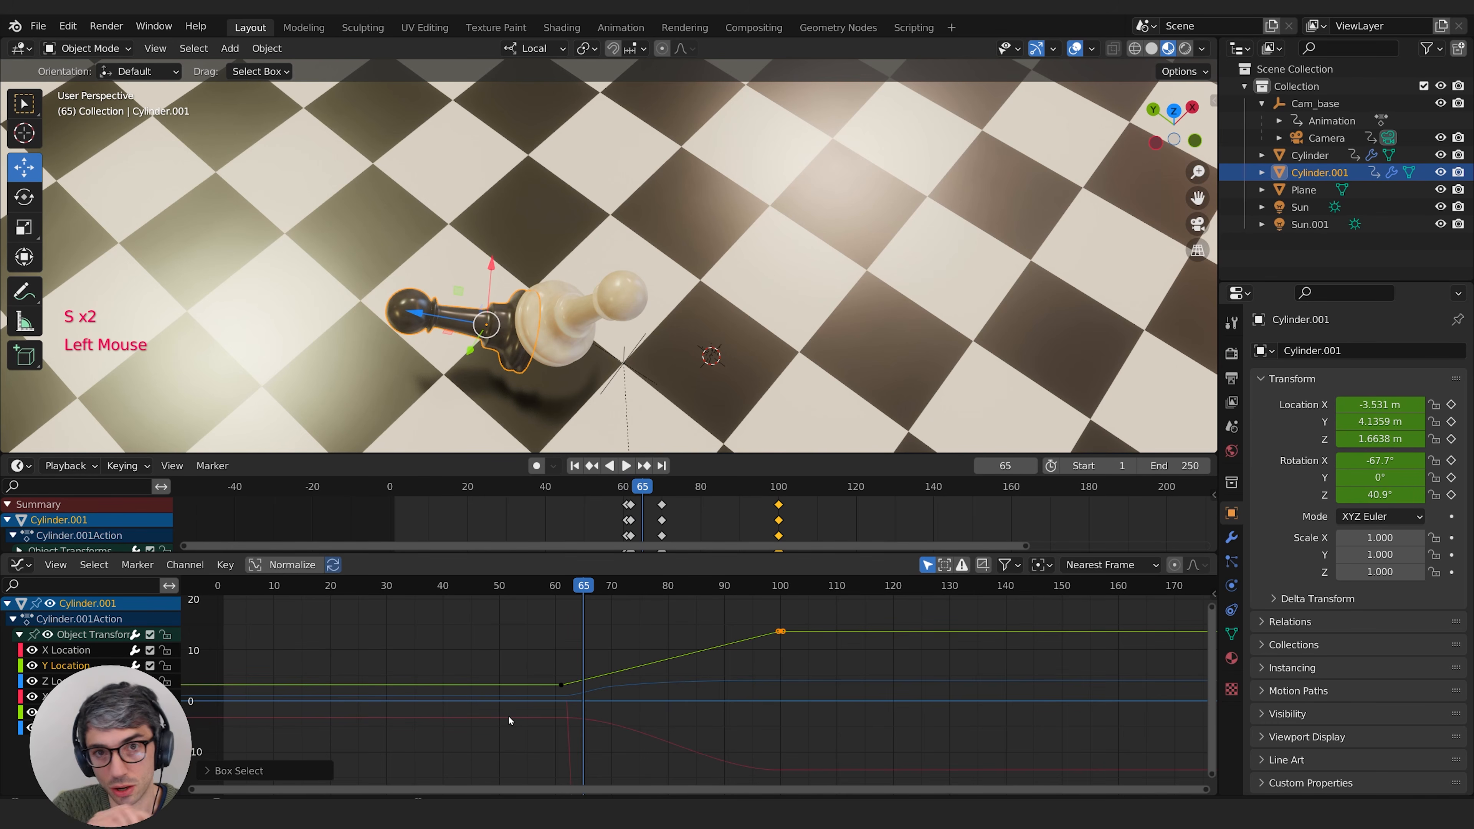
mouse_move(580, 588)
left_mouse_down()
mouse_move(567, 588)
mouse_move(589, 590)
left_mouse_up()
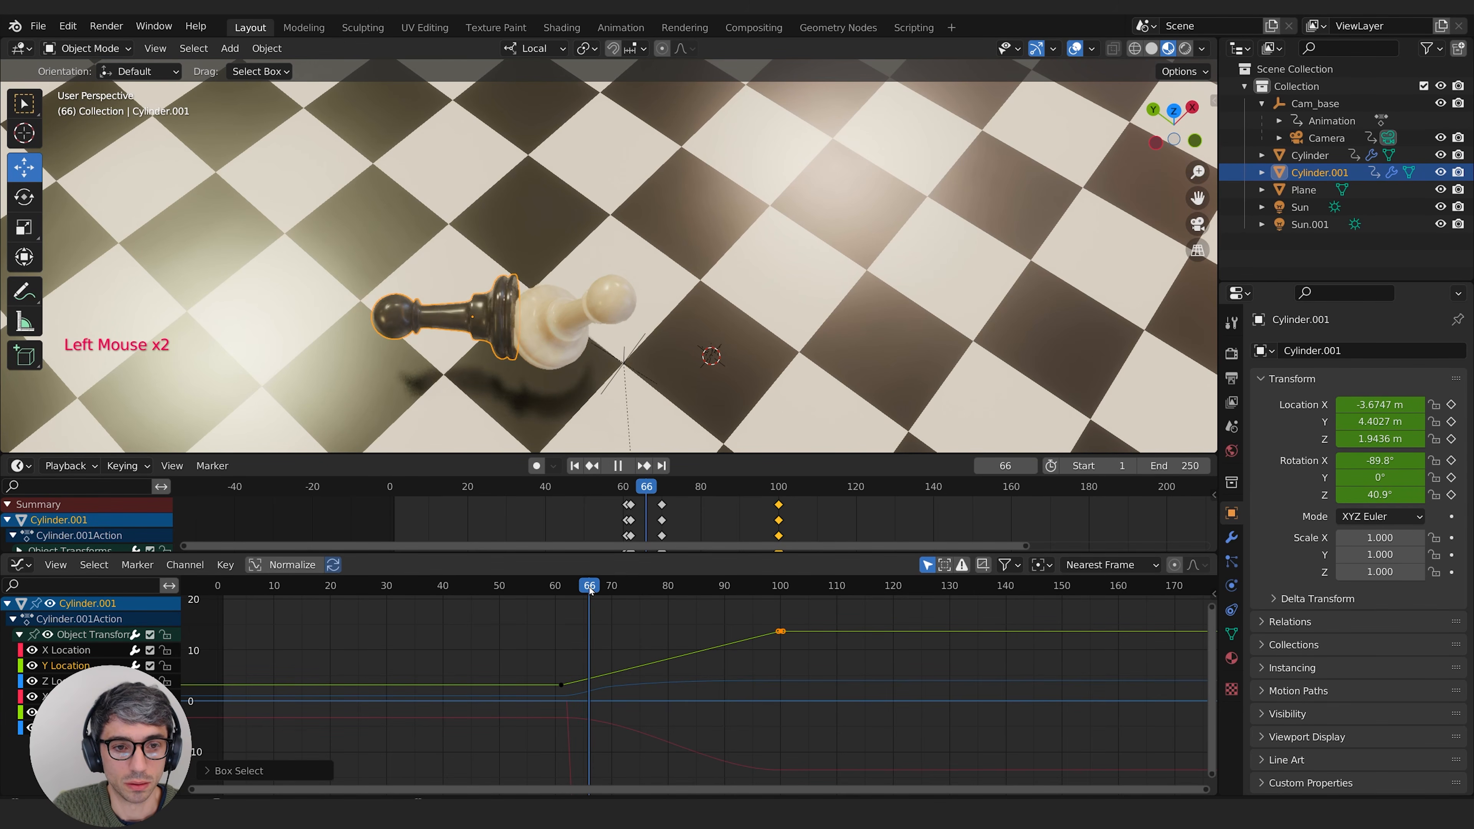
left_click(589, 591)
middle_click_drag(580, 442, 578, 343)
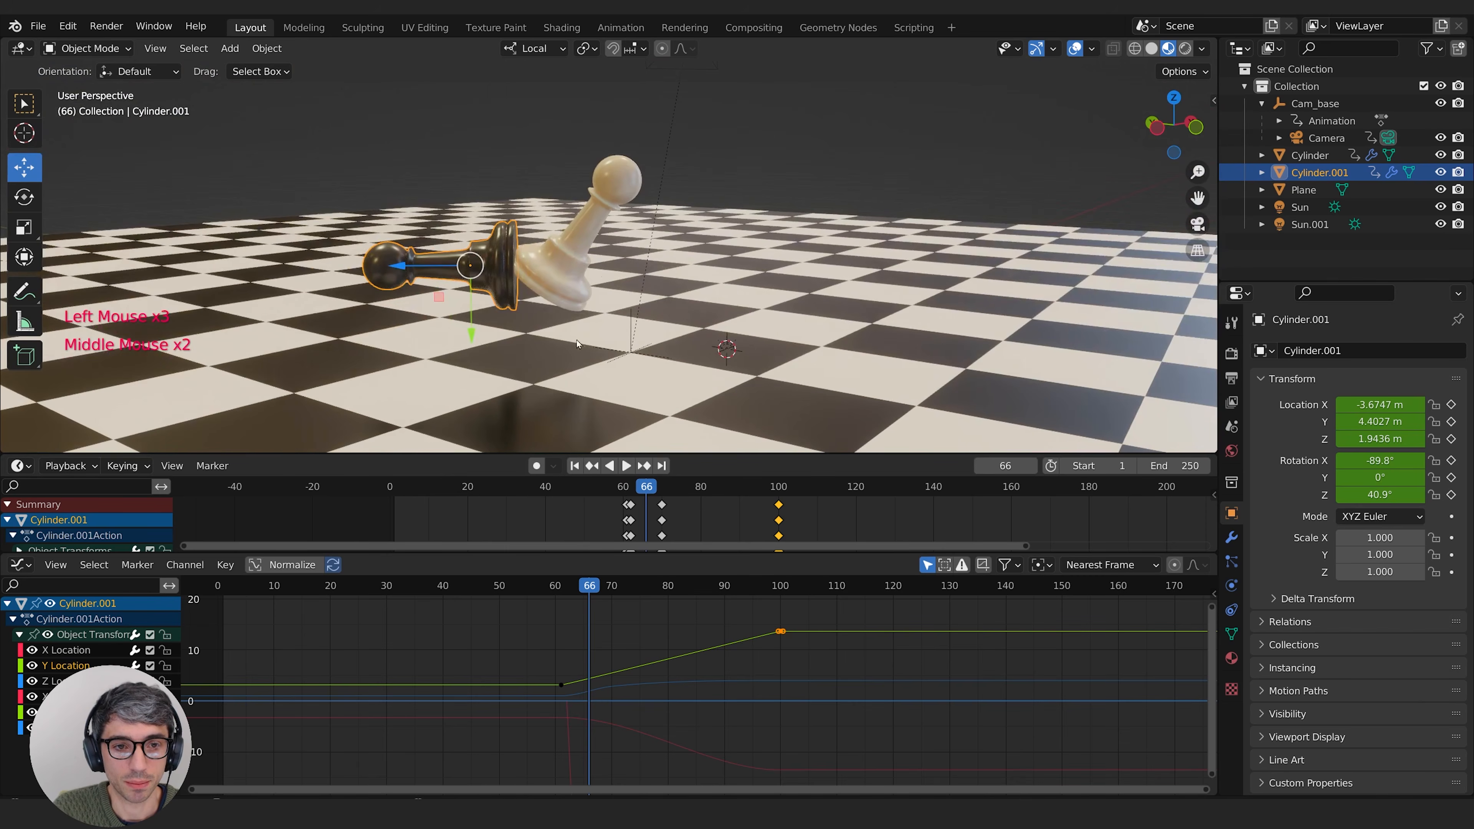
left_click_drag(588, 588, 589, 587)
Step: Move the black pawn's final Y Location keyframe earlier along X to frame 81
left_click(811, 611)
key("g")
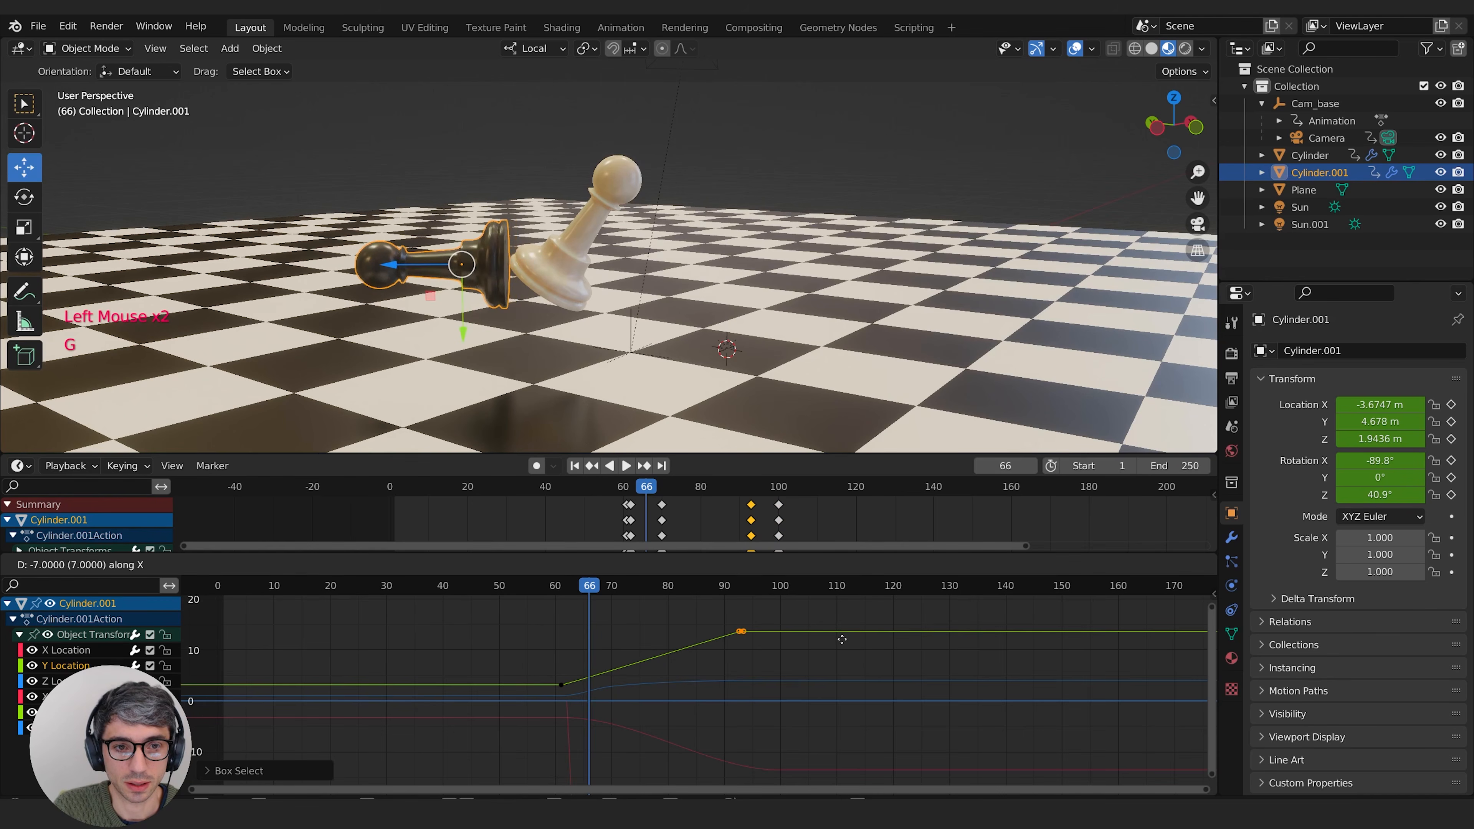
left_click(830, 646)
left_click_drag(588, 590, 582, 694)
key("g")
left_click(757, 660)
Step: Move the starting Y Location keyframe to frame 62 and play the impact from frame 56
key("g")
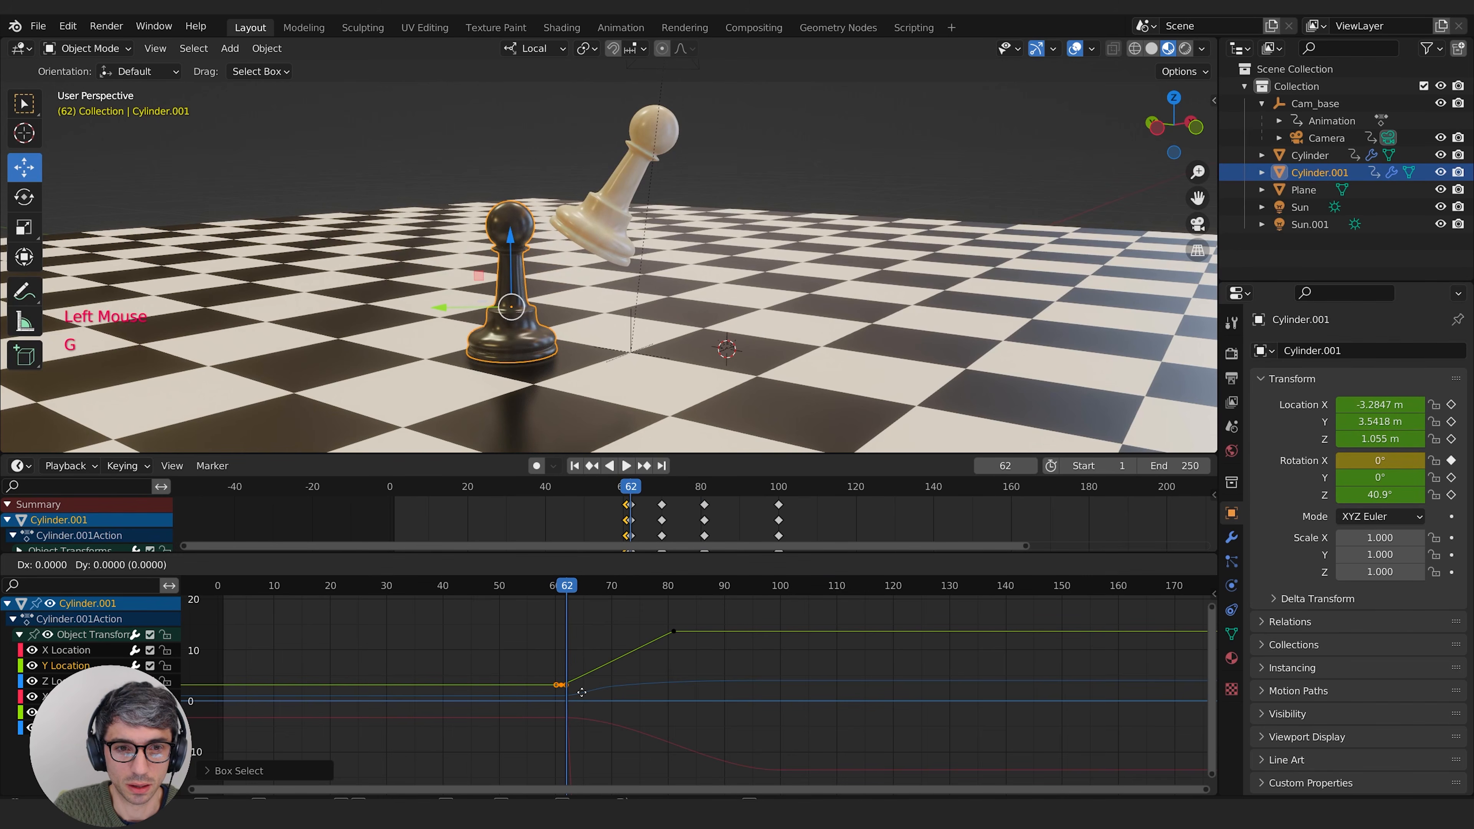
left_click(588, 691)
mouse_move(542, 589)
left_mouse_down()
mouse_move(626, 599)
mouse_move(532, 605)
left_mouse_up()
key("space")
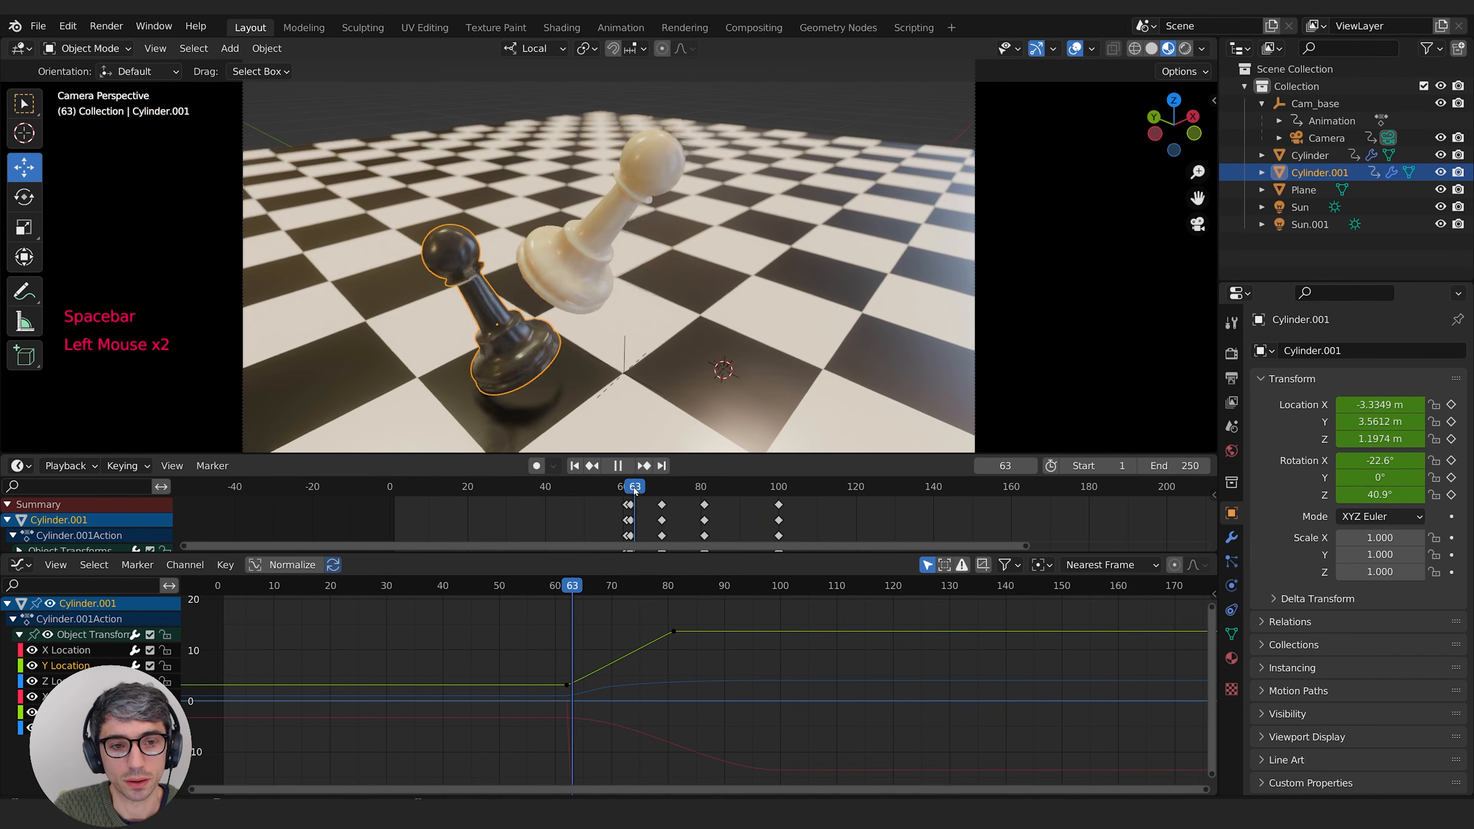
Step: Compress the black pawn's post-impact keyframes toward frame 62 so the last one falls at about frame 86, and replay the impact
left_click_drag(635, 487, 654, 511)
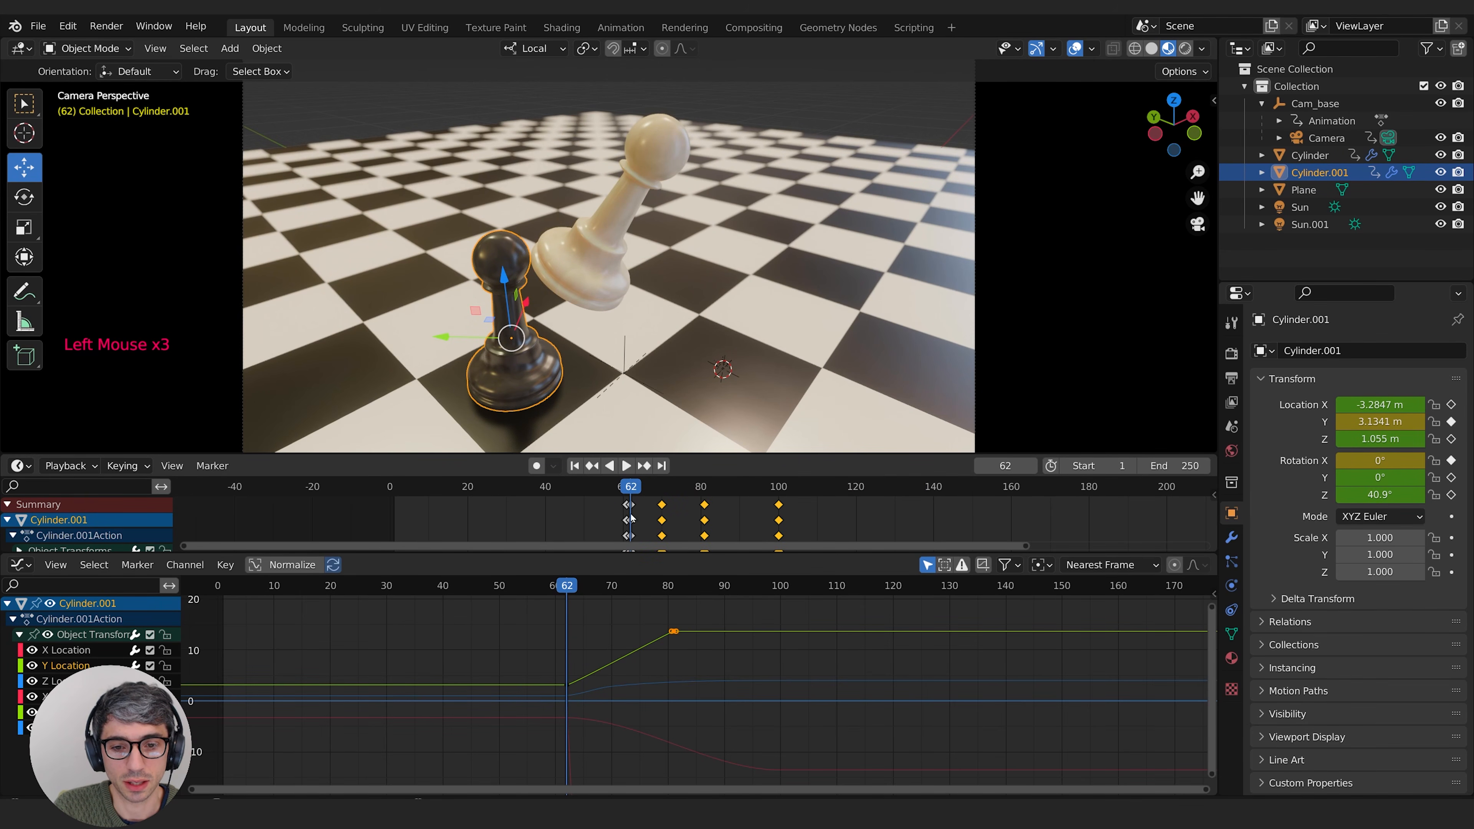
key("s")
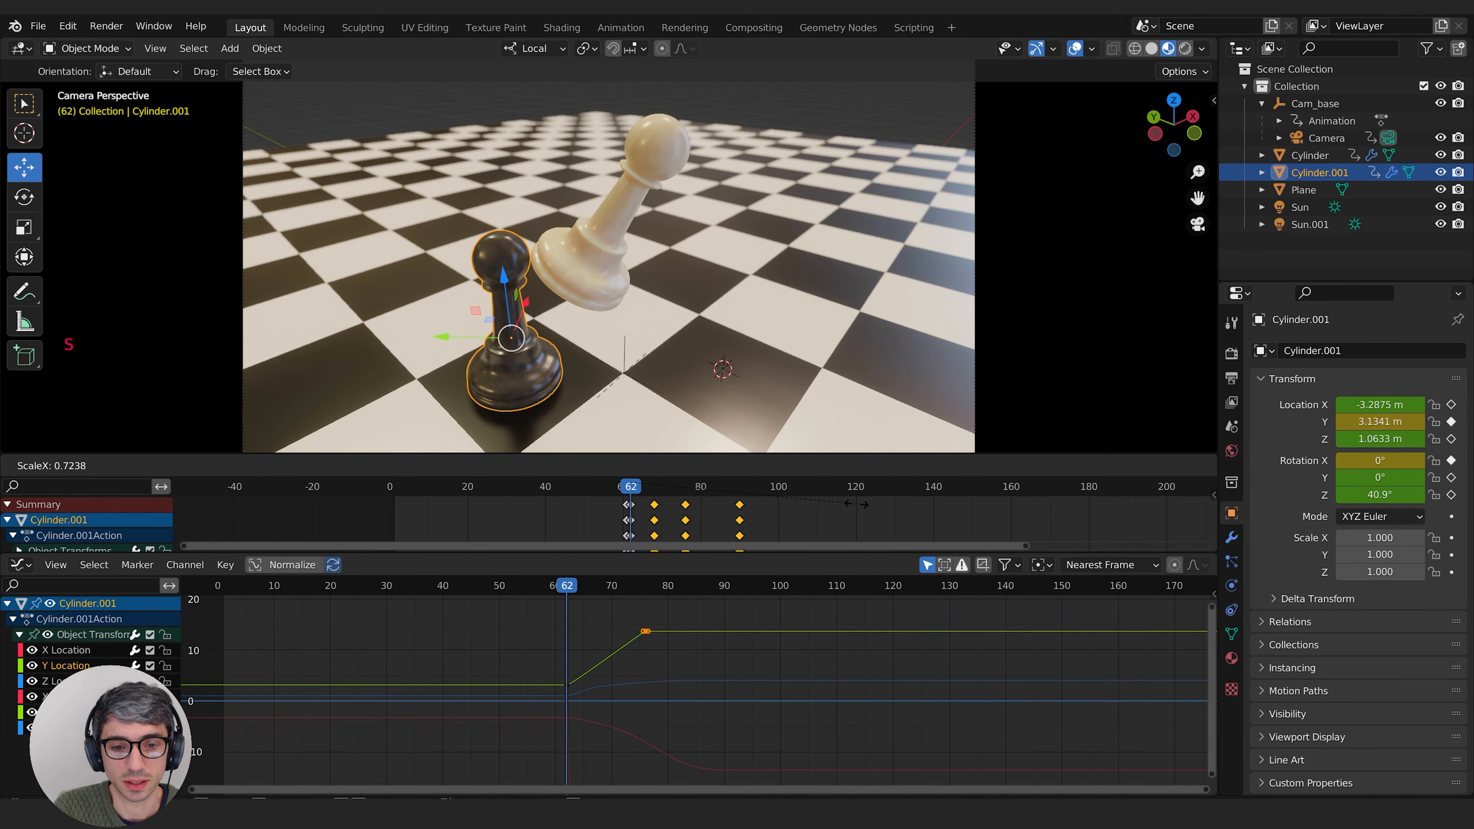
key("space")
left_click(606, 488)
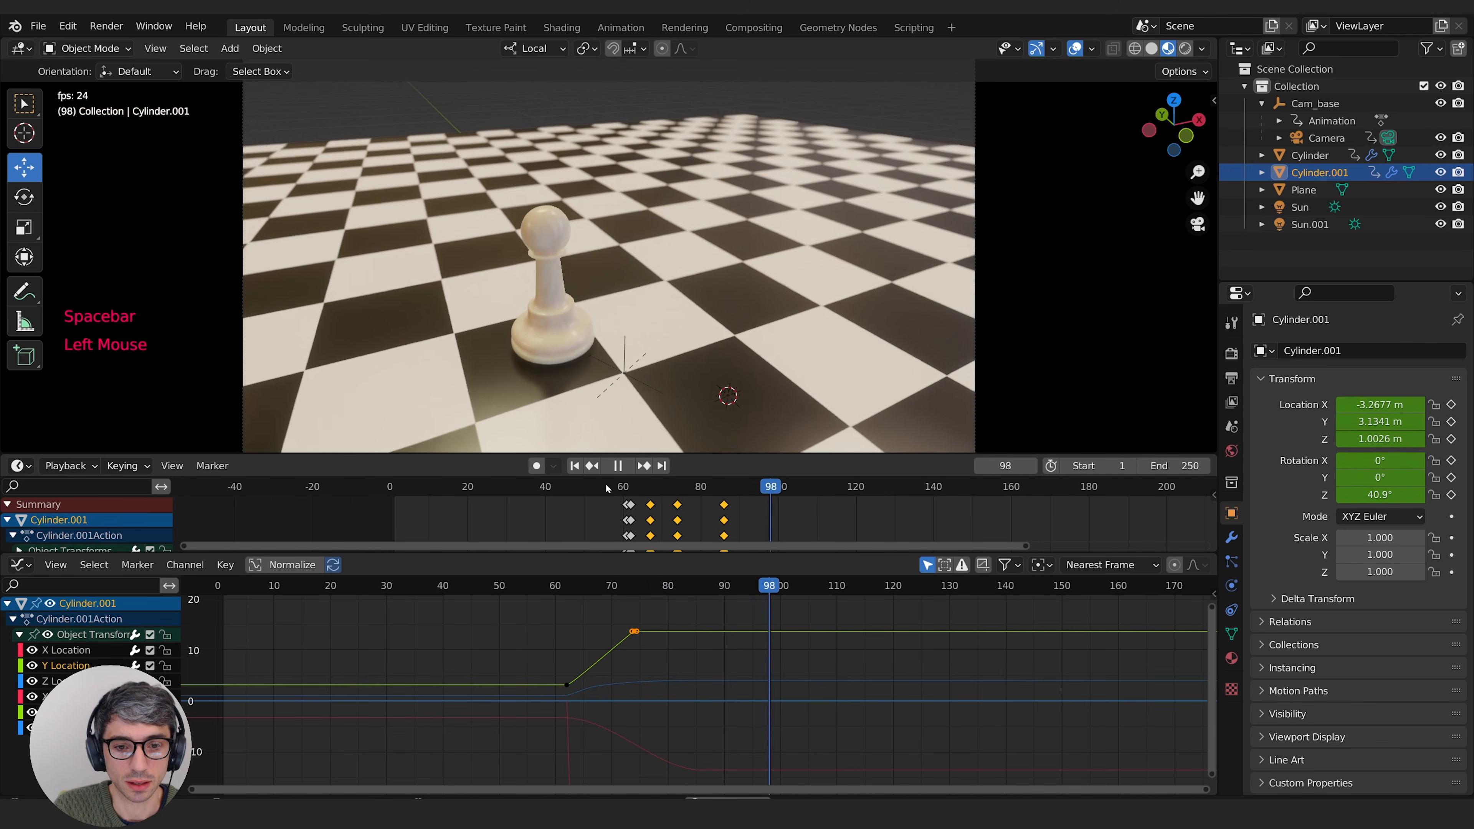
left_click(605, 487)
left_click(623, 488)
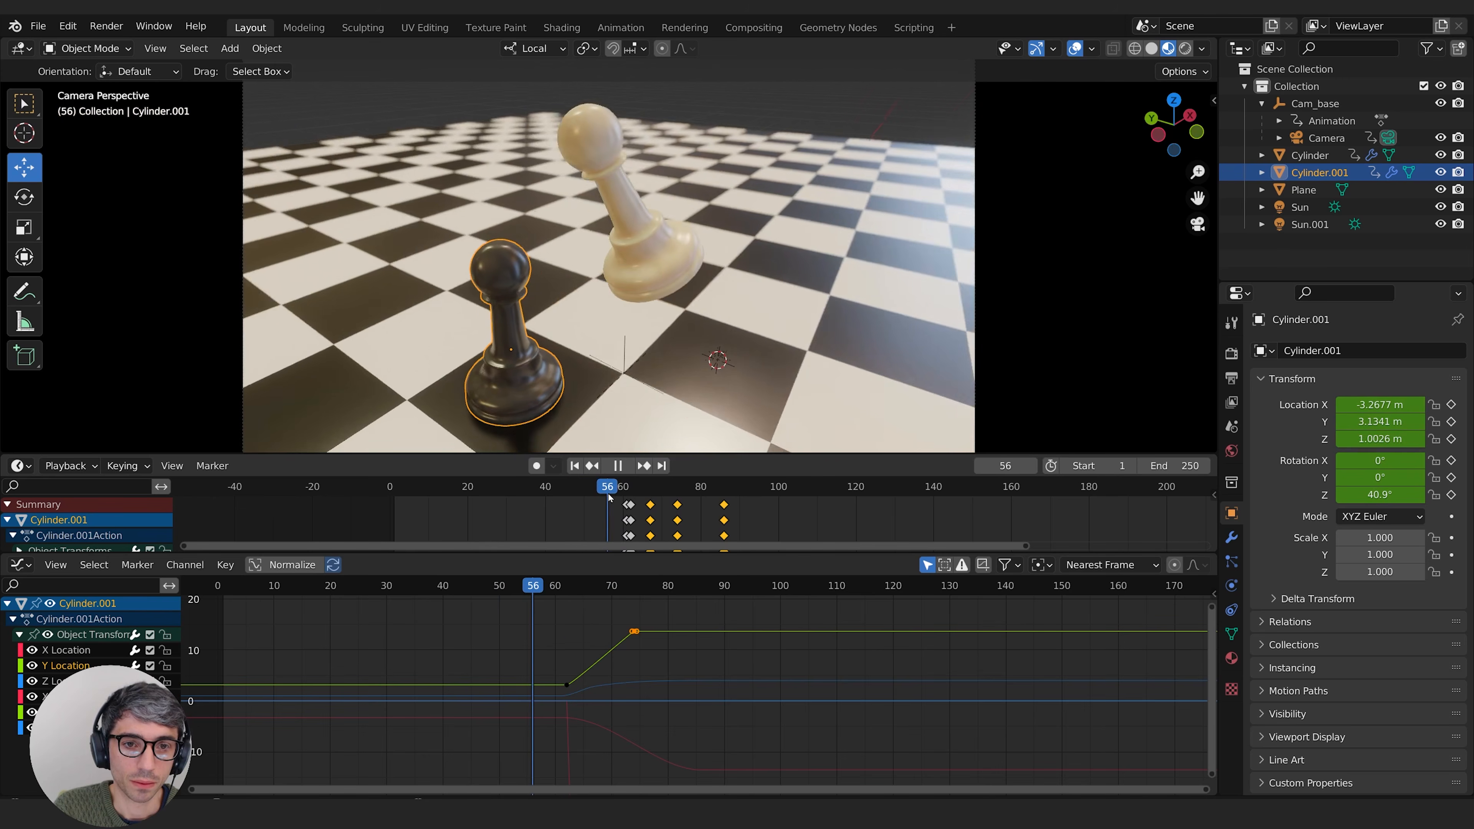
Step: Keyframe the camera's current rotation at frame 60, then keyframe it at frame 65 with X 64.3°, Y 0° and Z -37.8°
left_click_drag(623, 495, 624, 500)
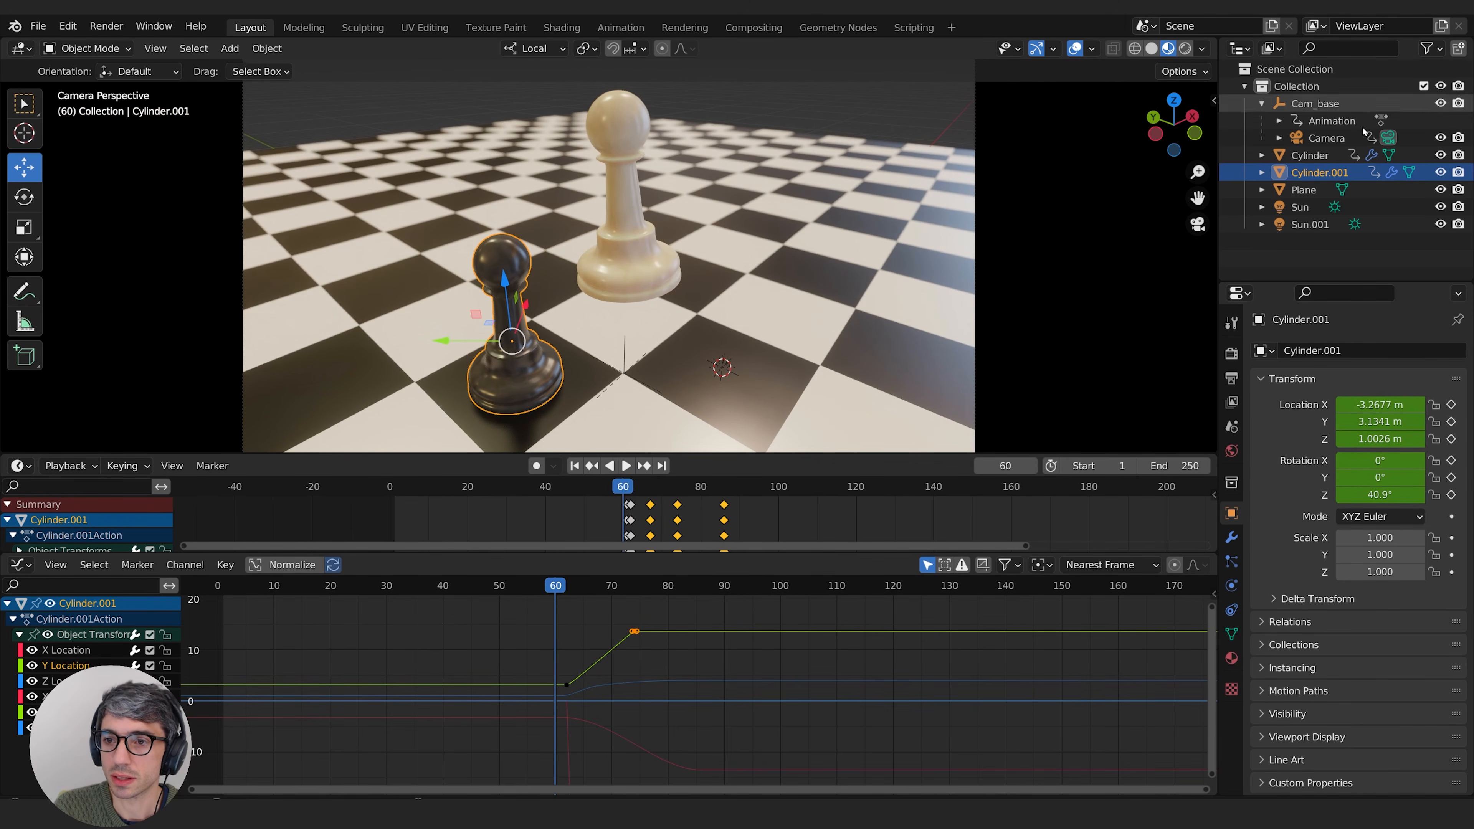
left_click(1327, 138)
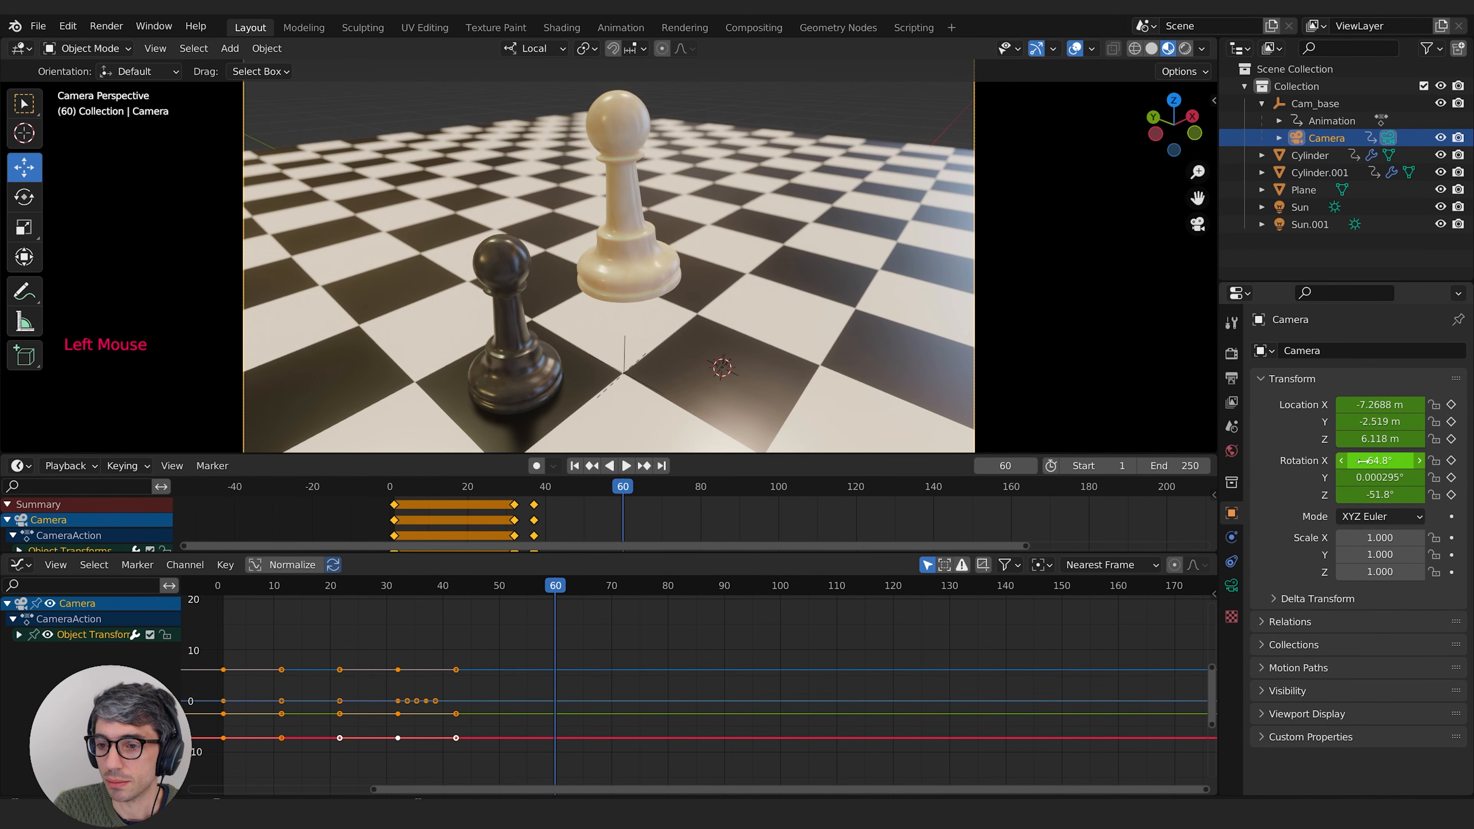
key("i")
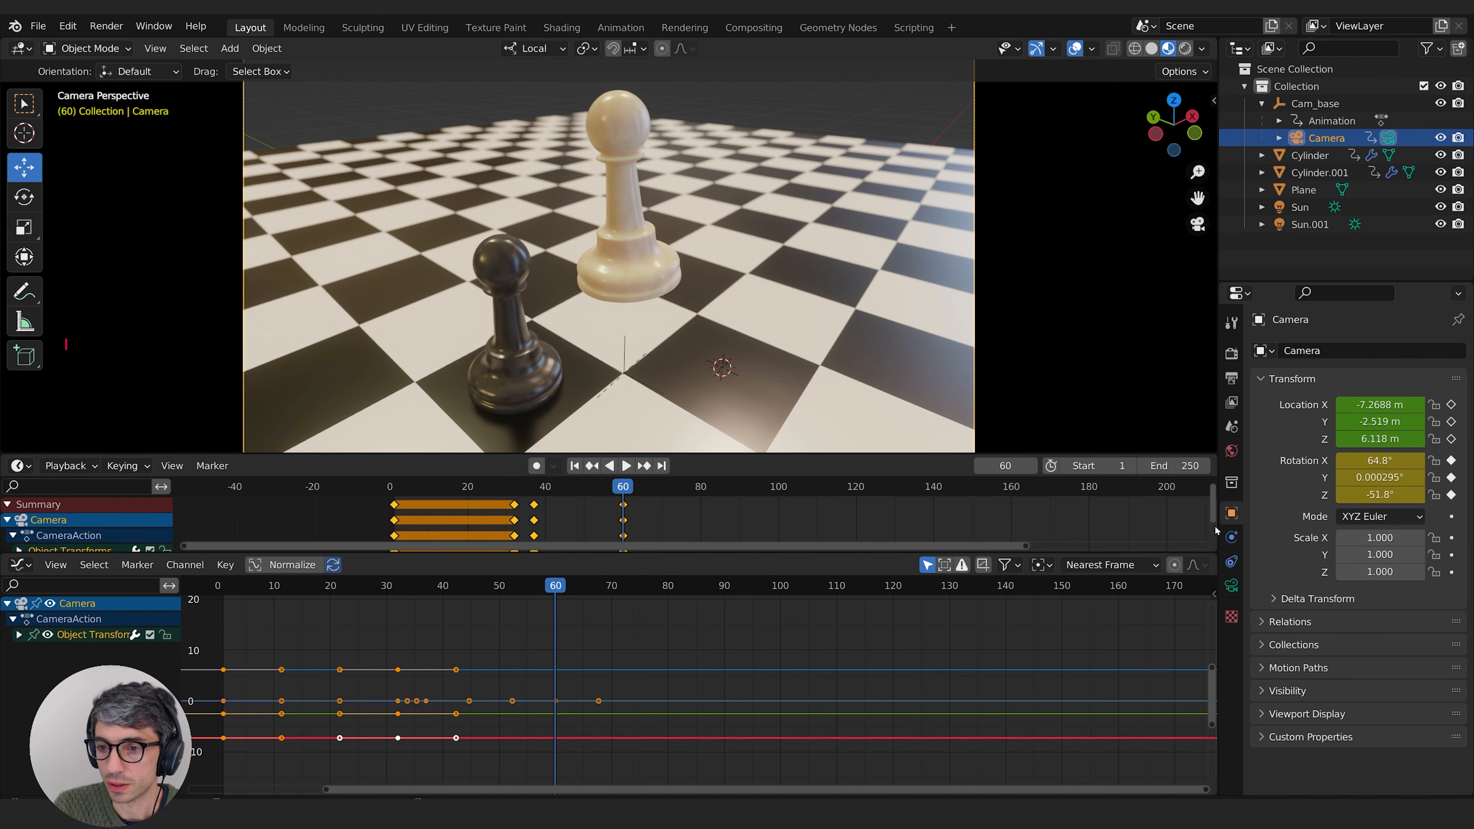
left_click_drag(634, 491, 642, 491)
left_click_drag(1363, 494, 1373, 460)
left_click(1376, 477)
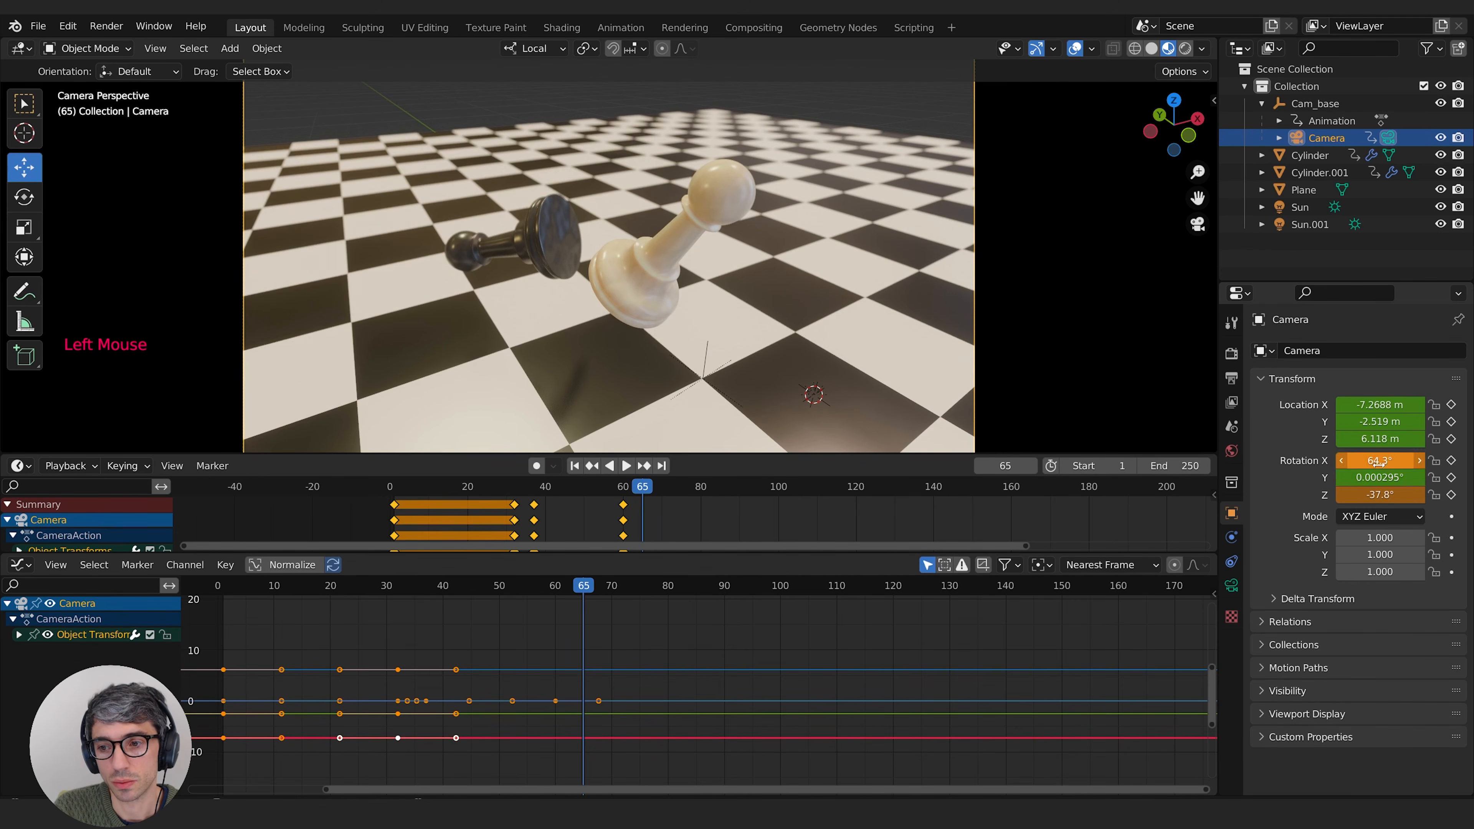
type("0")
key("Return")
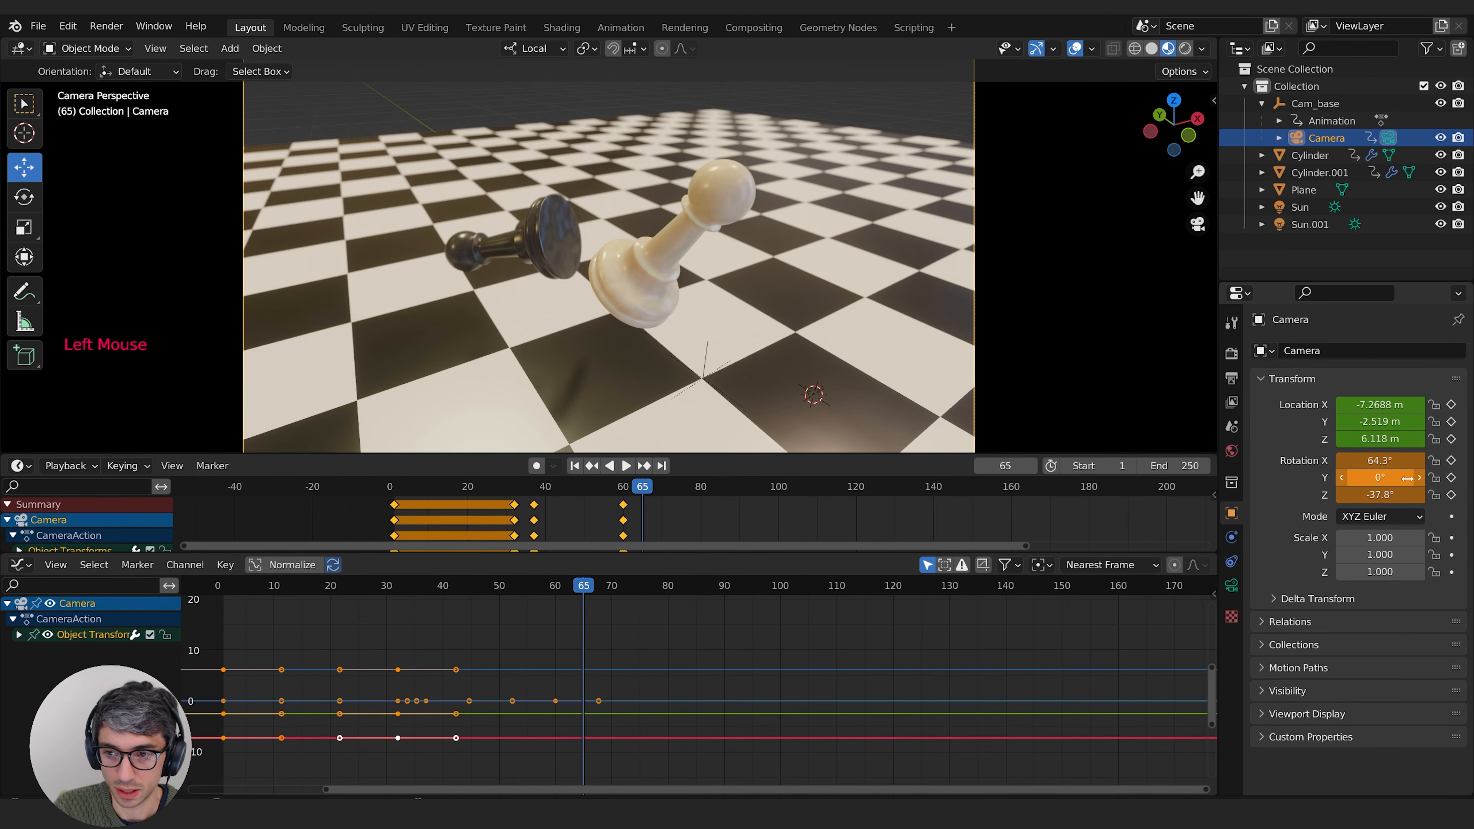
key("i")
Step: Move the camera's rotation keyframes from frame 65 to frame 73 and return to frame 55
mouse_move(642, 486)
left_mouse_down()
mouse_move(625, 486)
mouse_move(646, 486)
left_mouse_up()
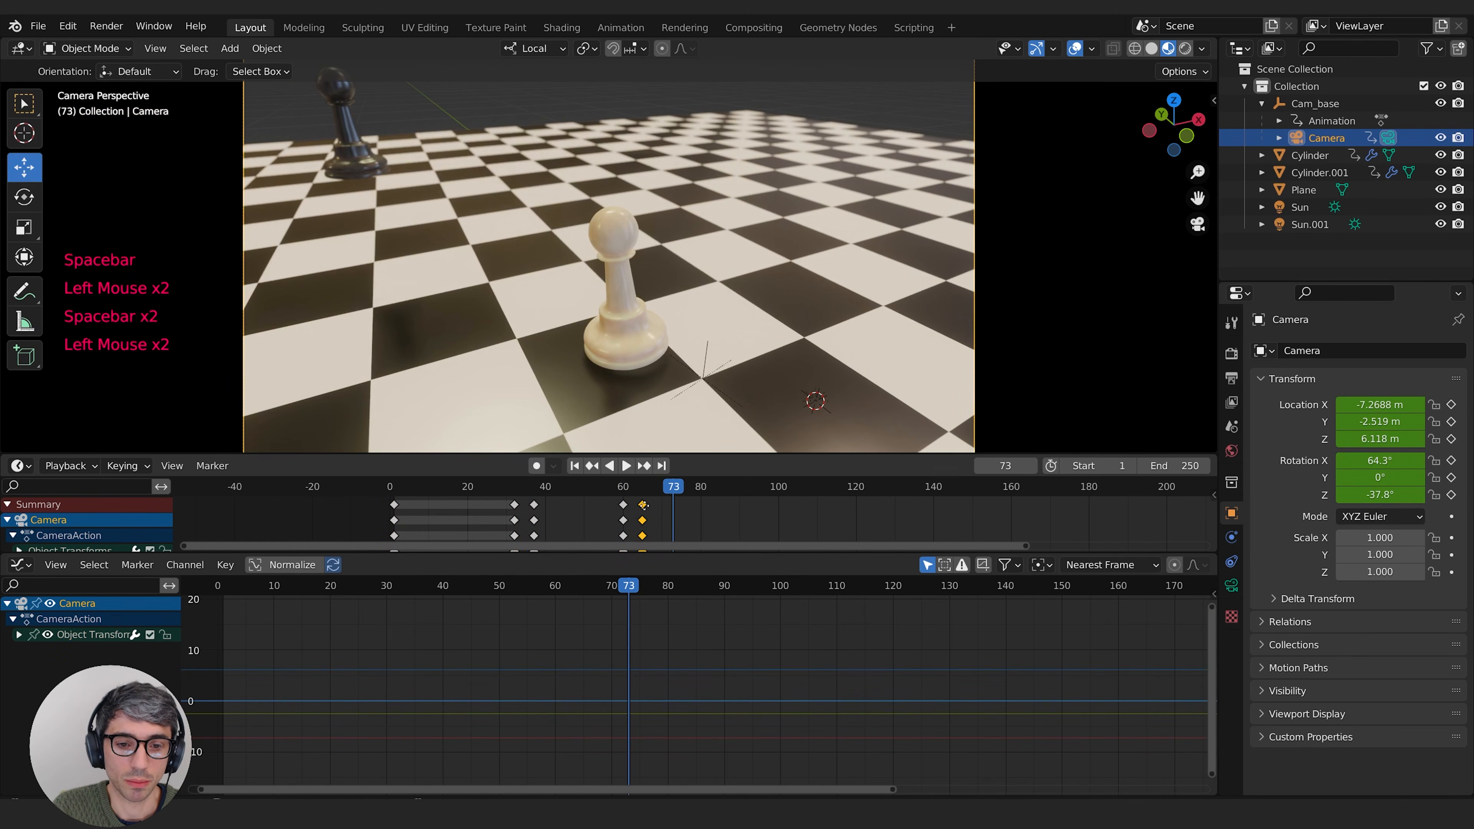
key("g")
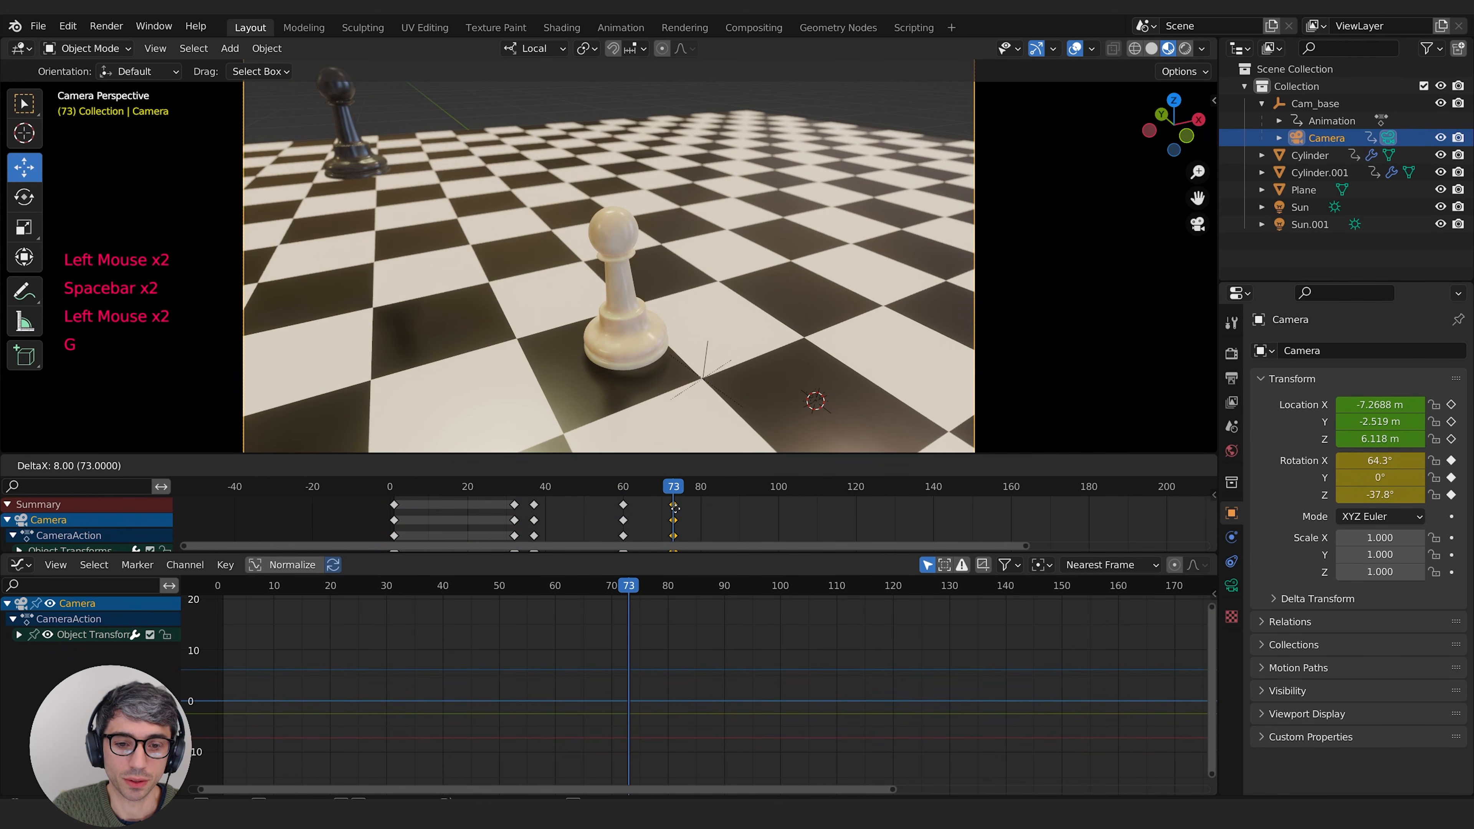
left_click(674, 505)
left_click(603, 487)
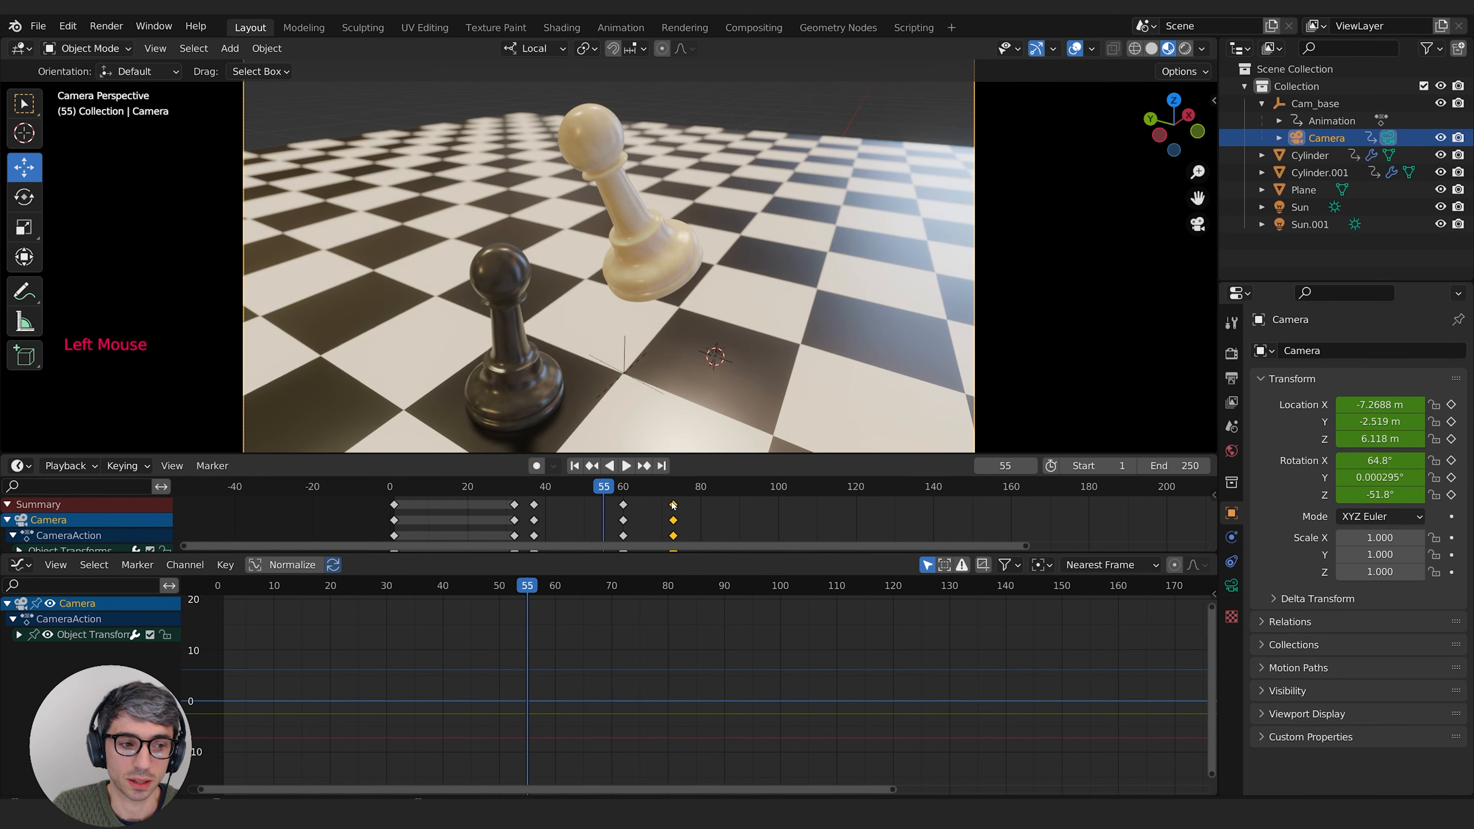
Step: Enlarge the timeline area and expand the camera's Object Transforms to show its individual location and rotation channels
left_click_drag(91, 556, 91, 669)
left_click(8, 505)
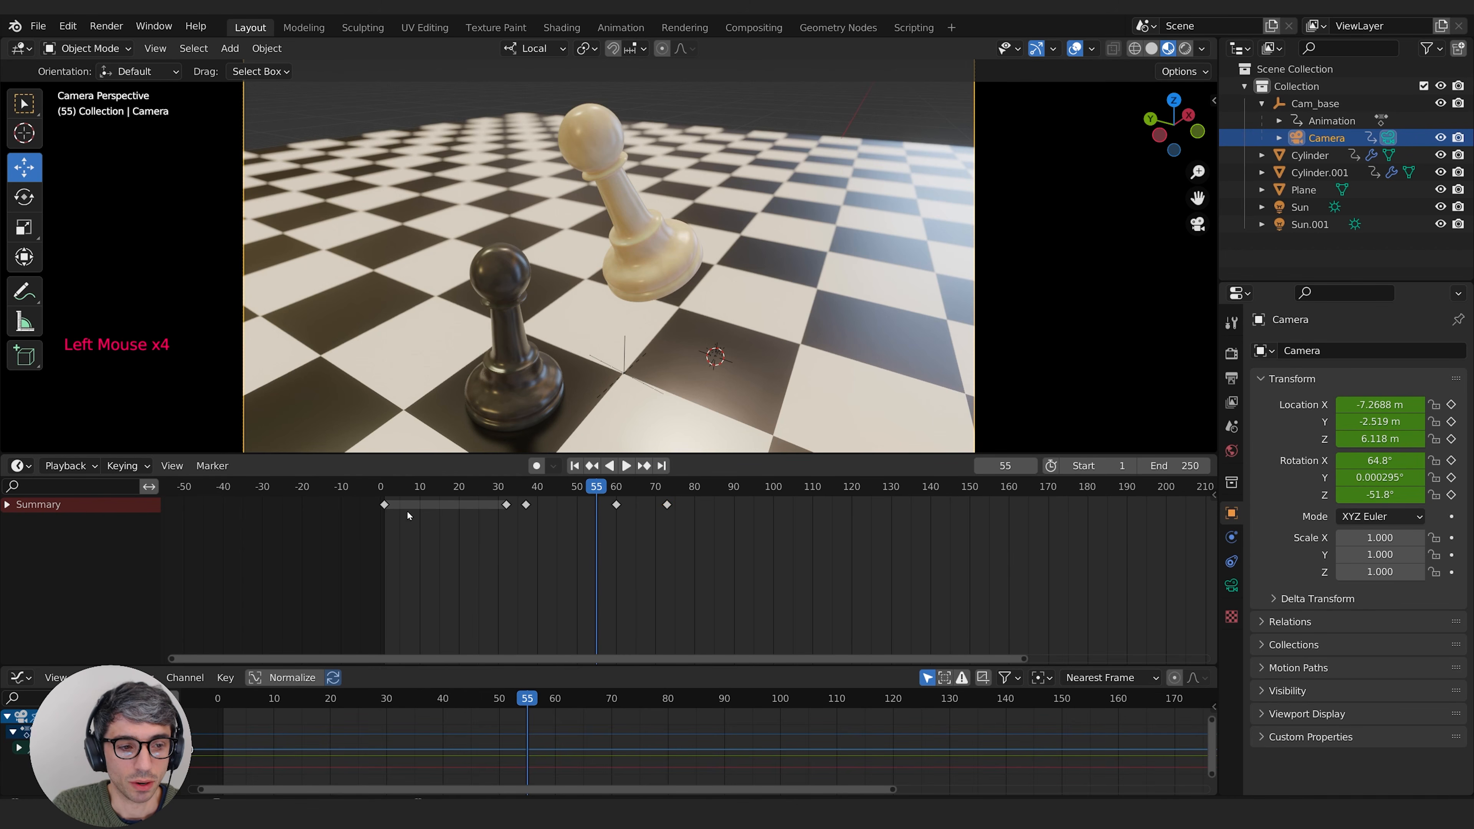
left_click(393, 543)
middle_click_drag(648, 568, 677, 568)
left_click_drag(644, 487, 681, 494)
left_click(7, 505)
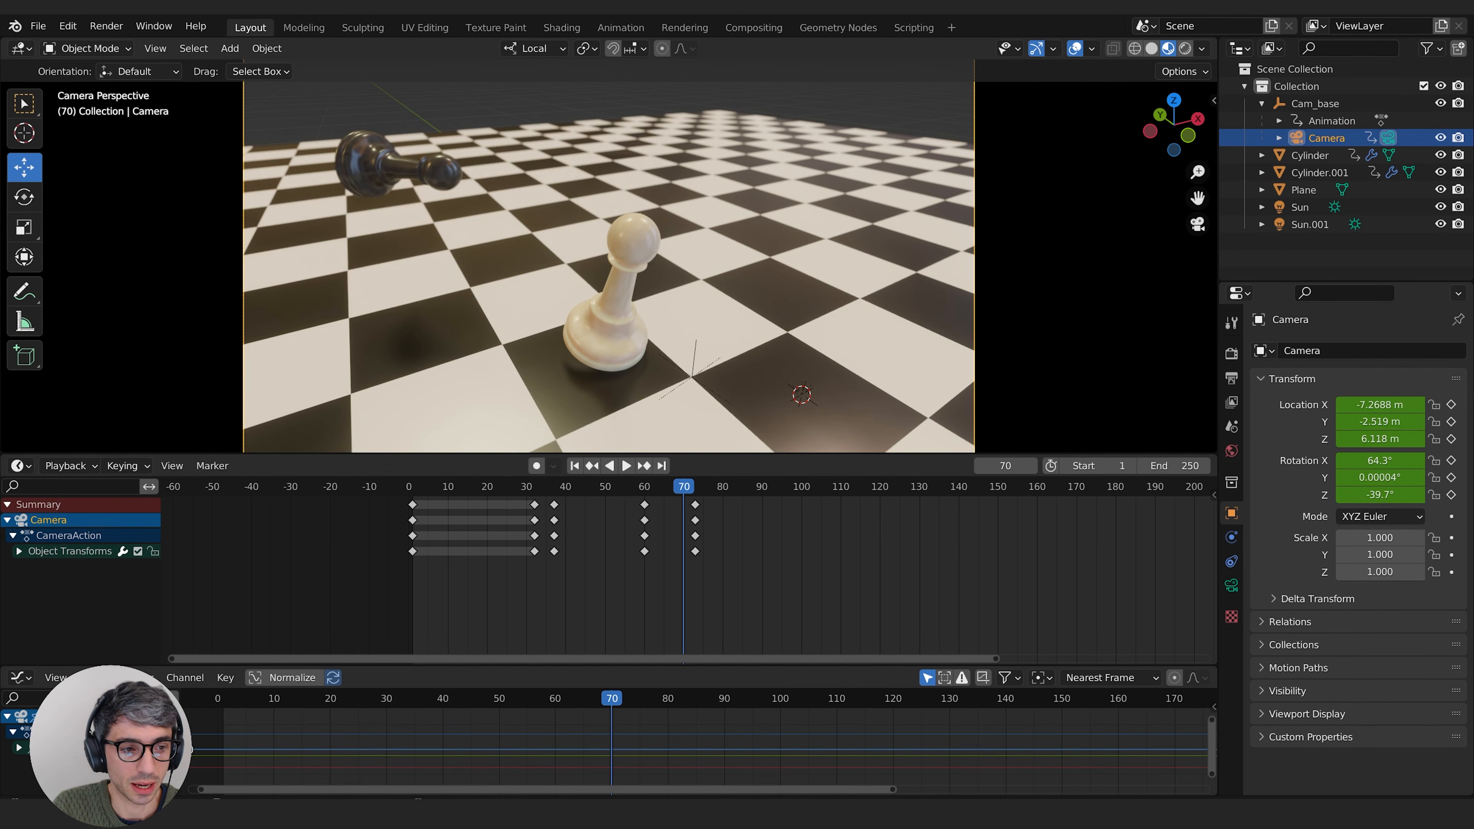
left_click(21, 552)
middle_click_drag(577, 582, 757, 639)
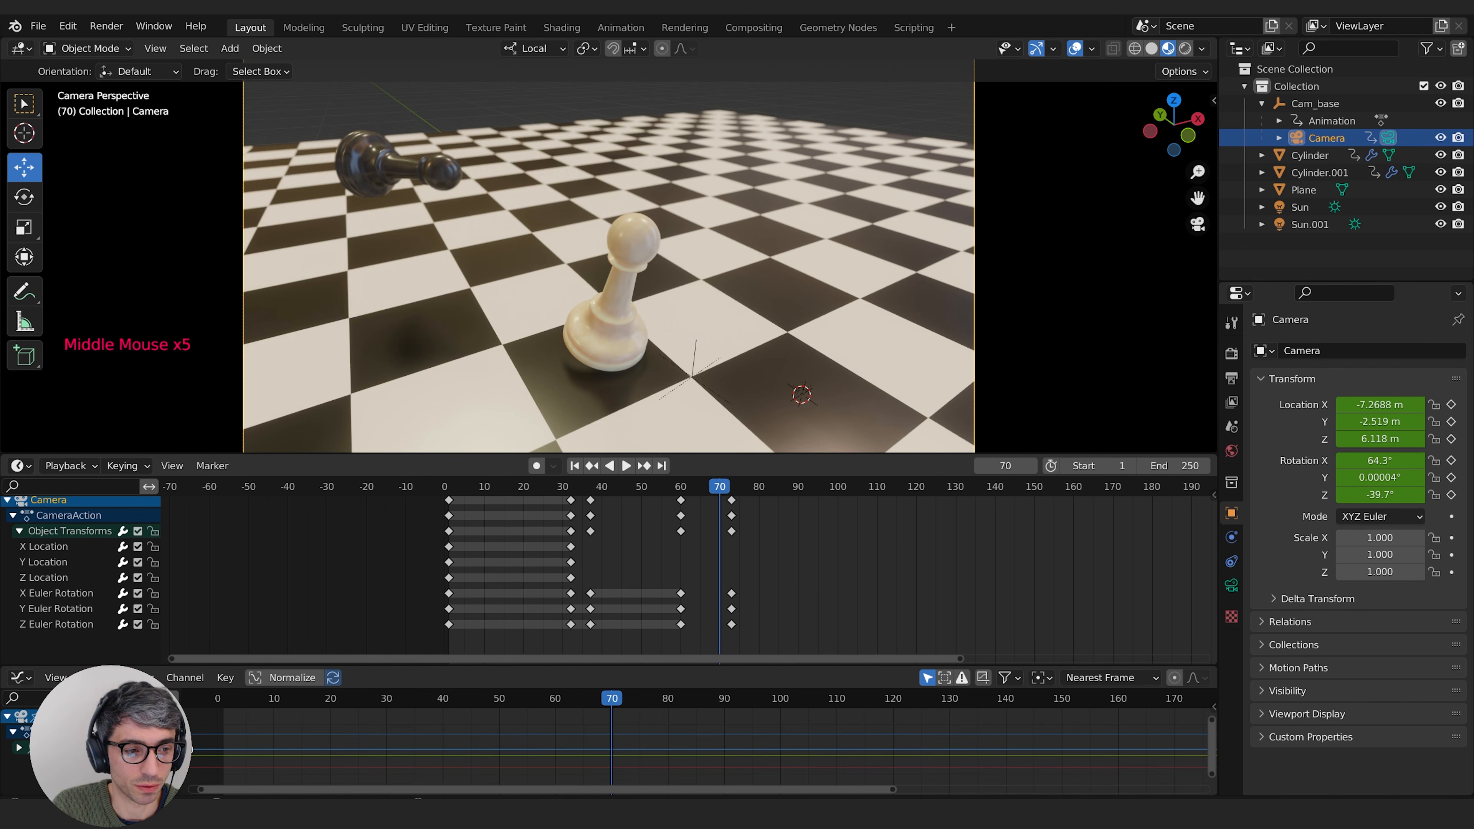
left_click(731, 608)
key("g")
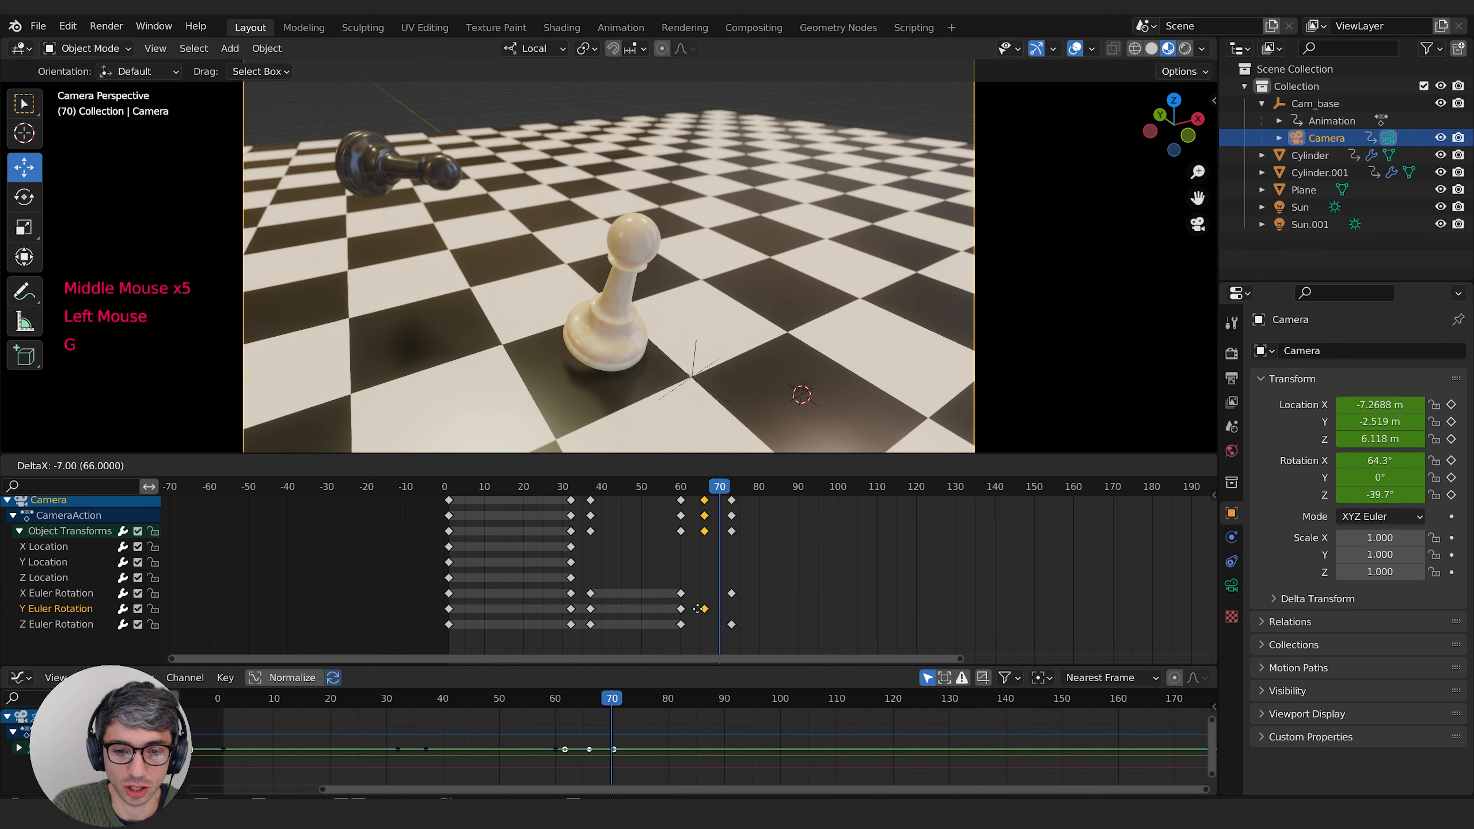
key("Escape")
middle_click_drag(709, 619, 711, 636)
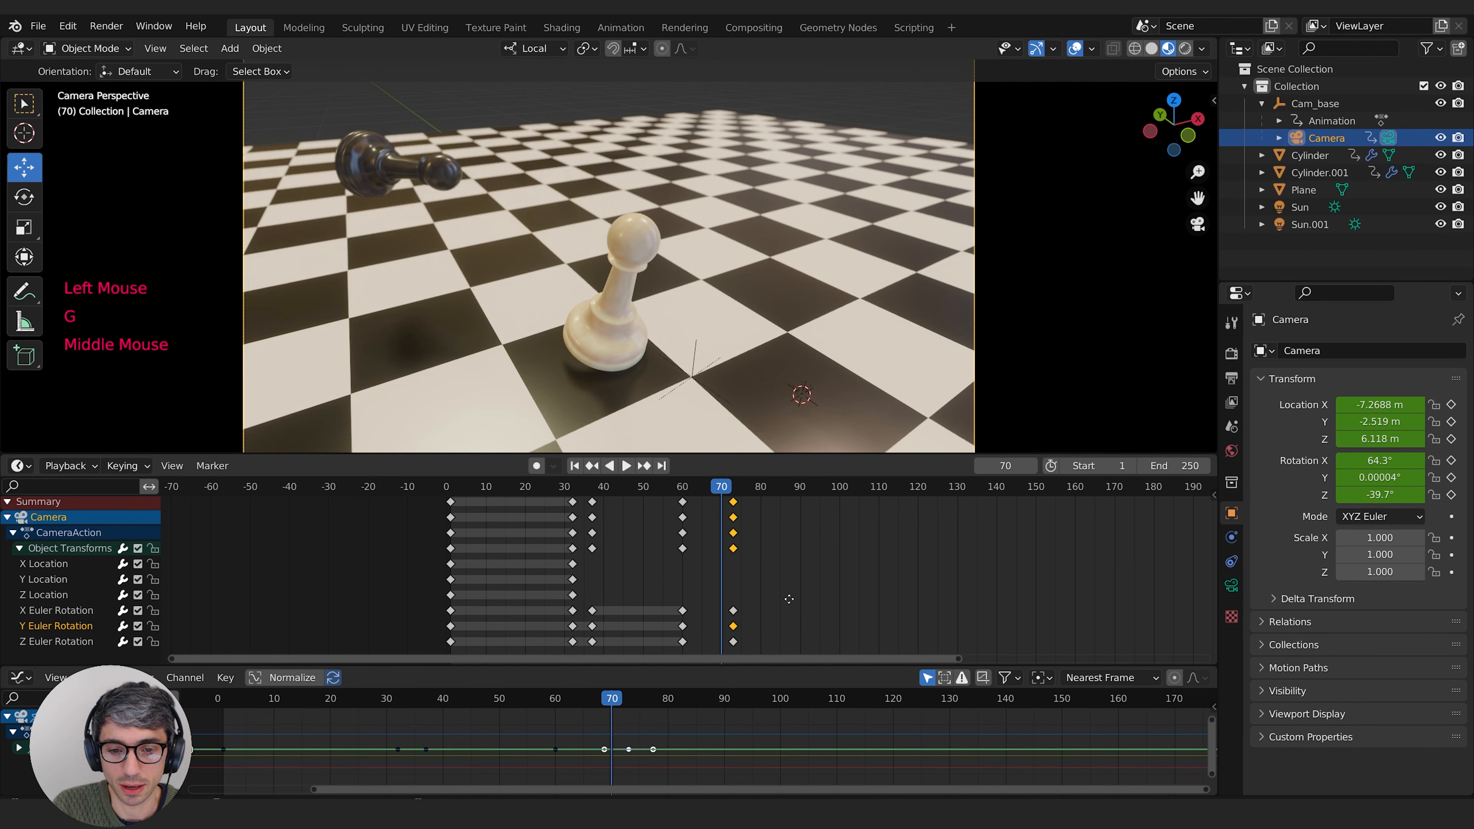
key("g")
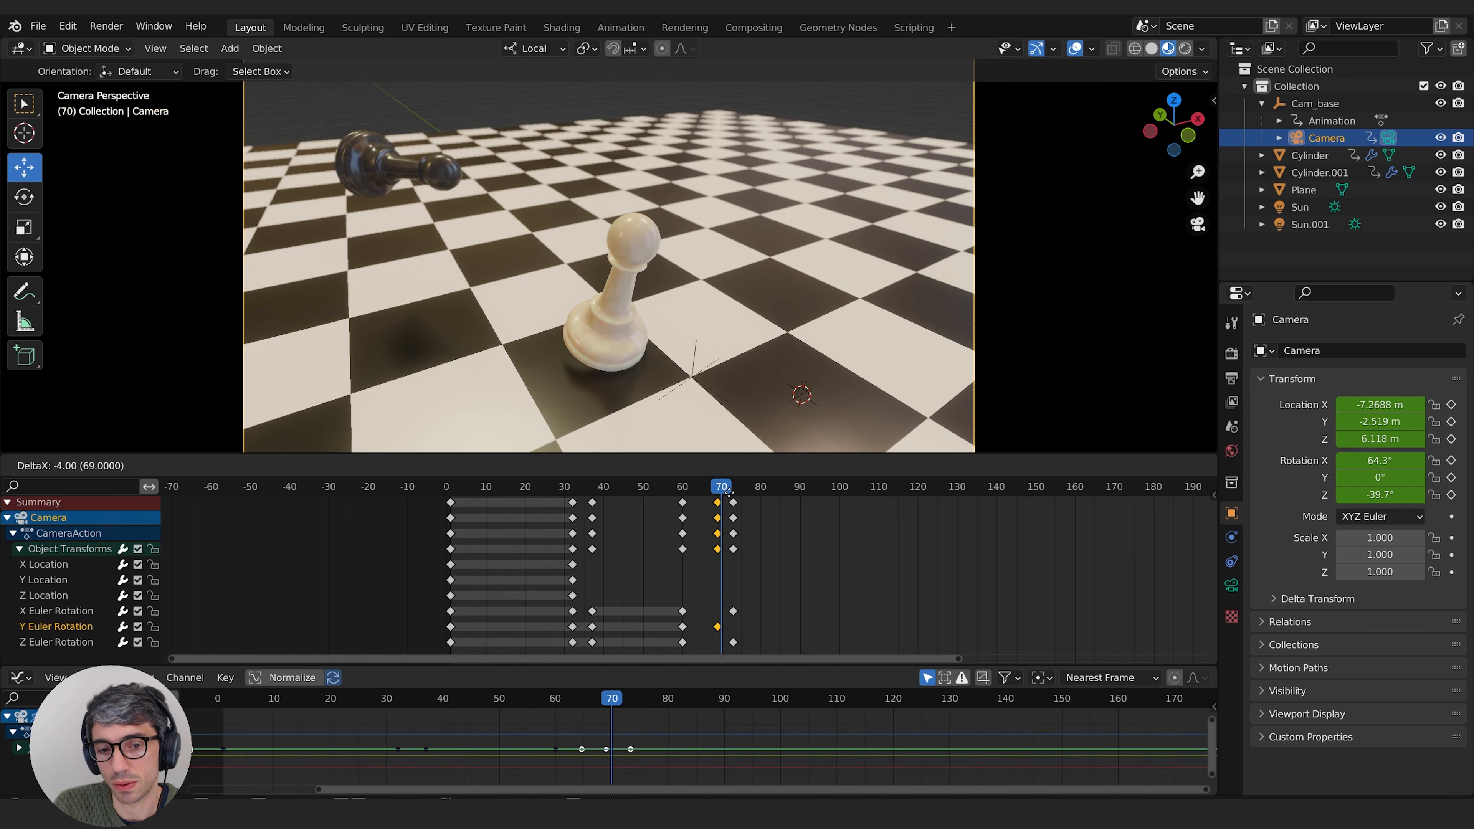
key("Escape")
middle_click_drag(832, 574, 836, 576)
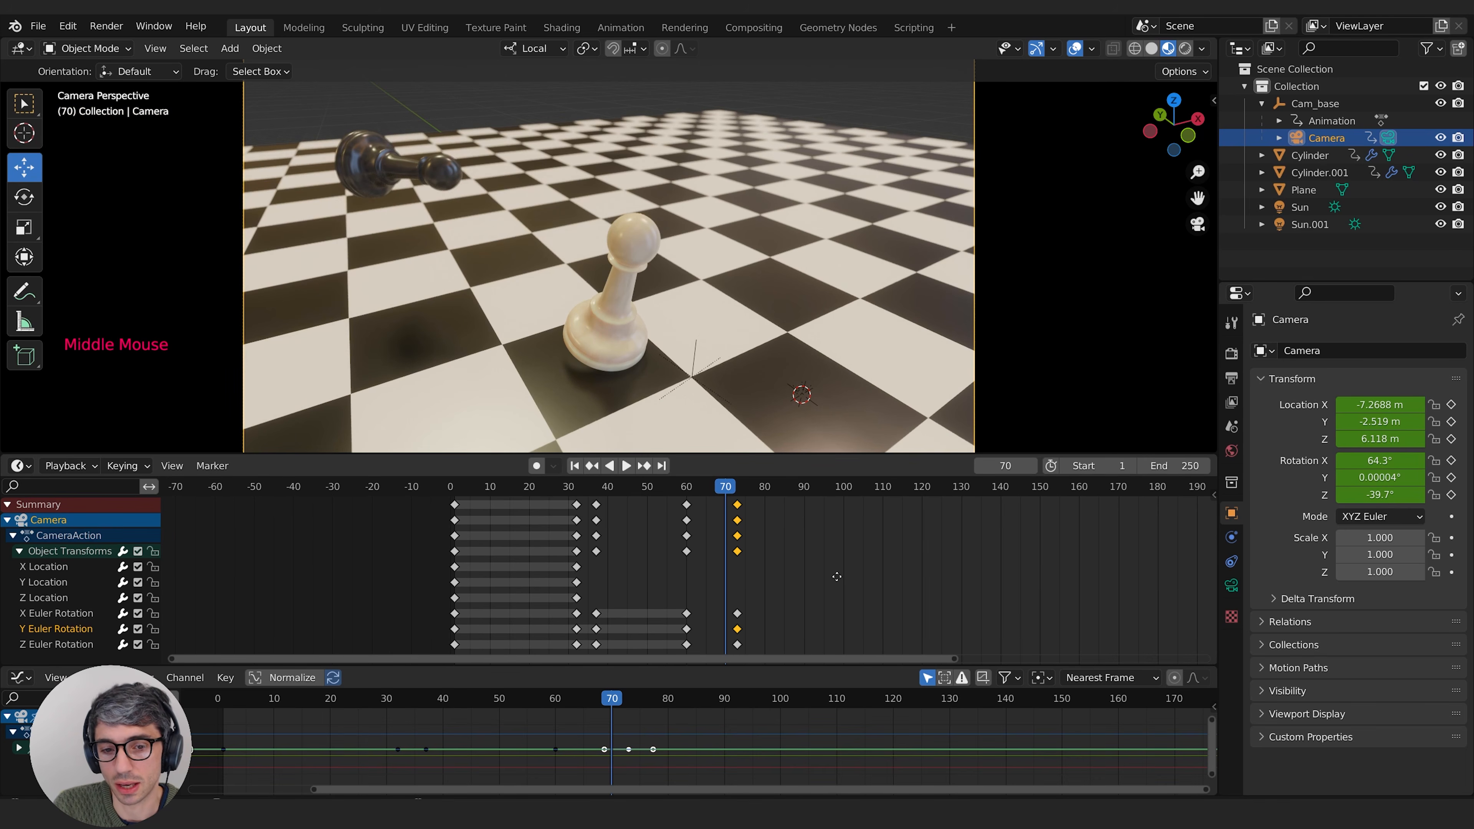
Step: Collapse all of the camera's animation channels in the timeline down to the single Summary row
left_click(18, 553)
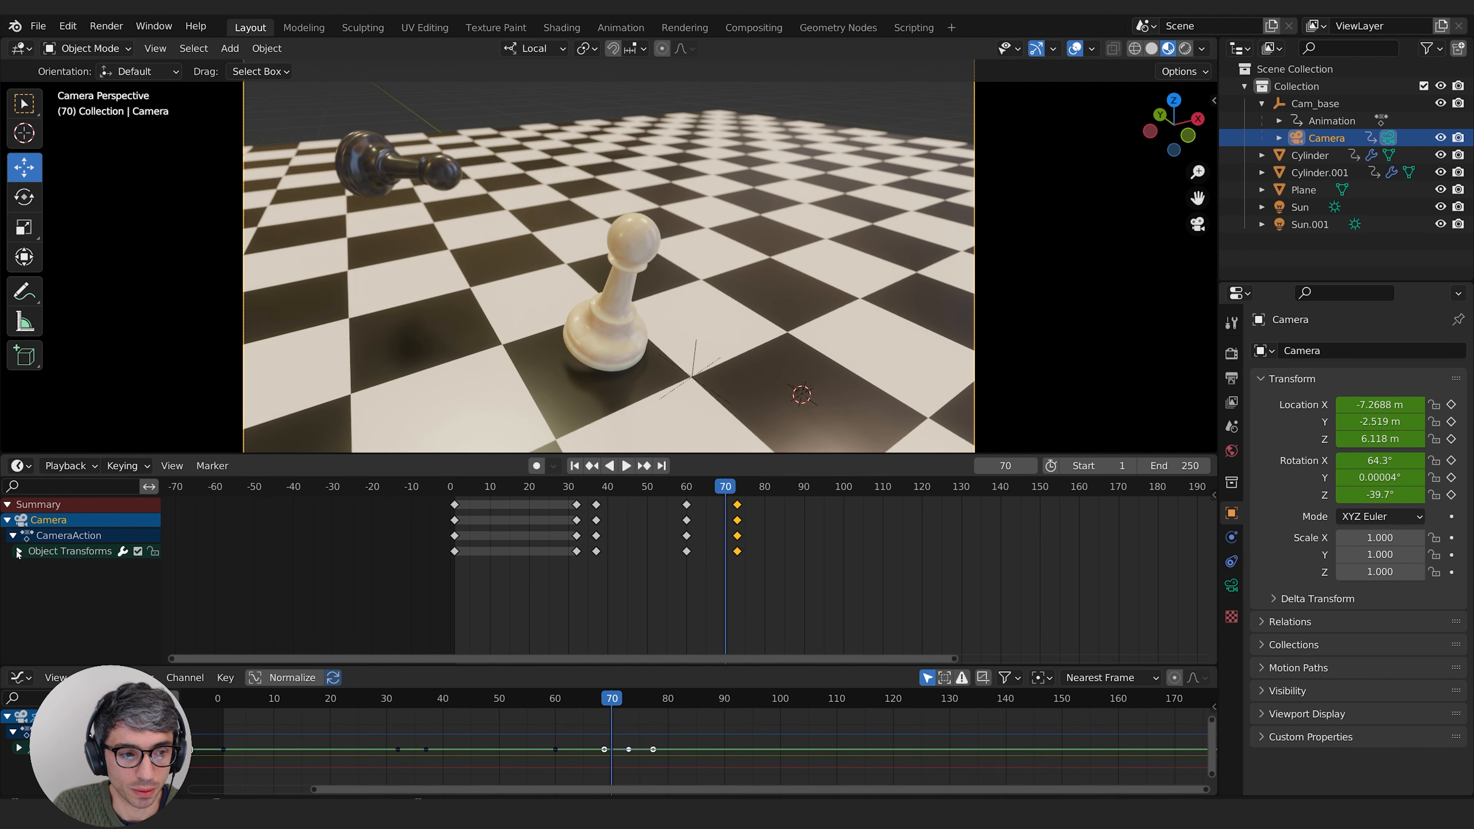
left_click(19, 553)
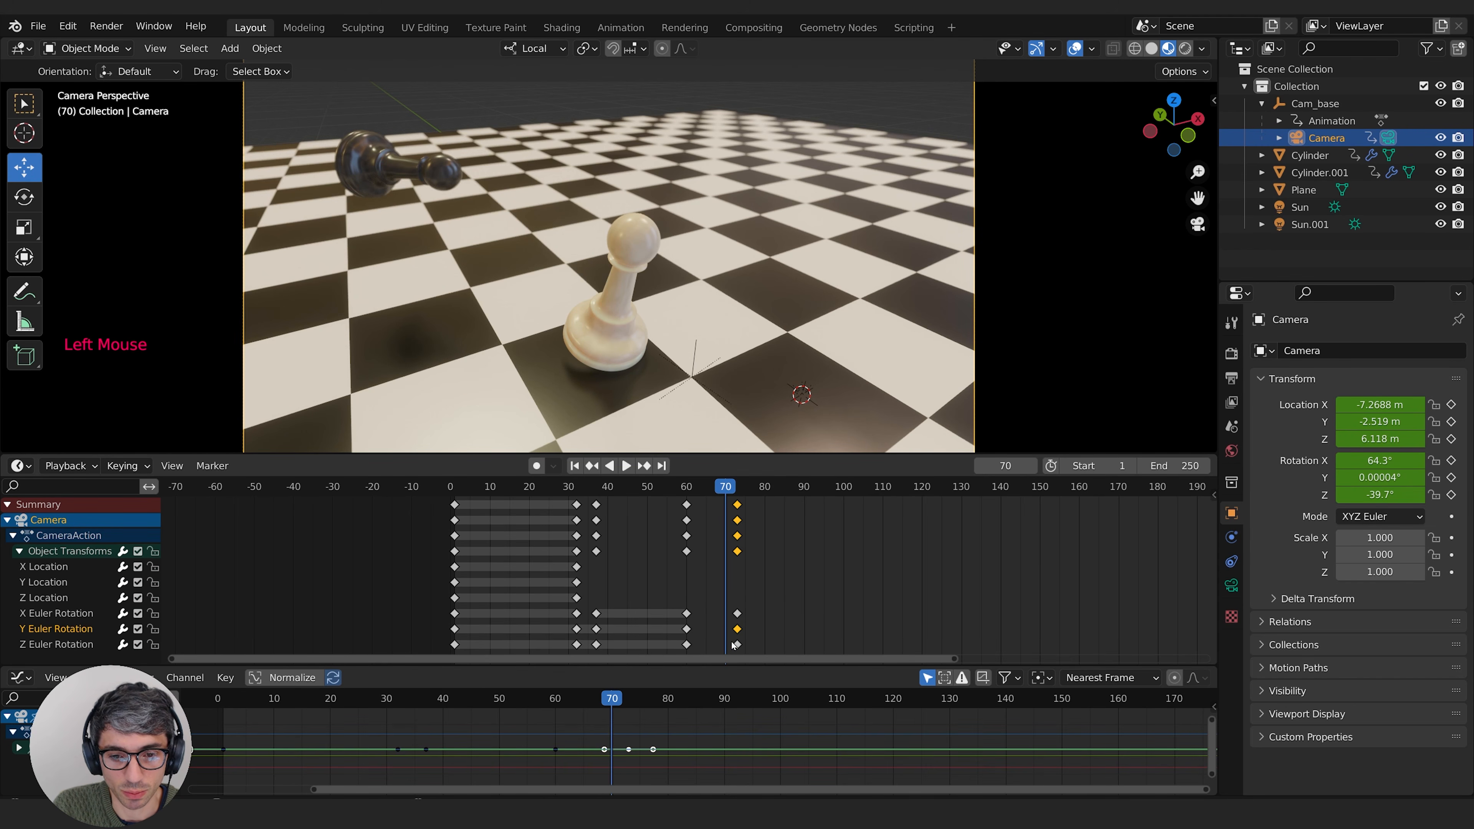
left_click(18, 551)
left_click(13, 536)
left_click(7, 519)
left_click(7, 504)
middle_click_drag(794, 541, 763, 521)
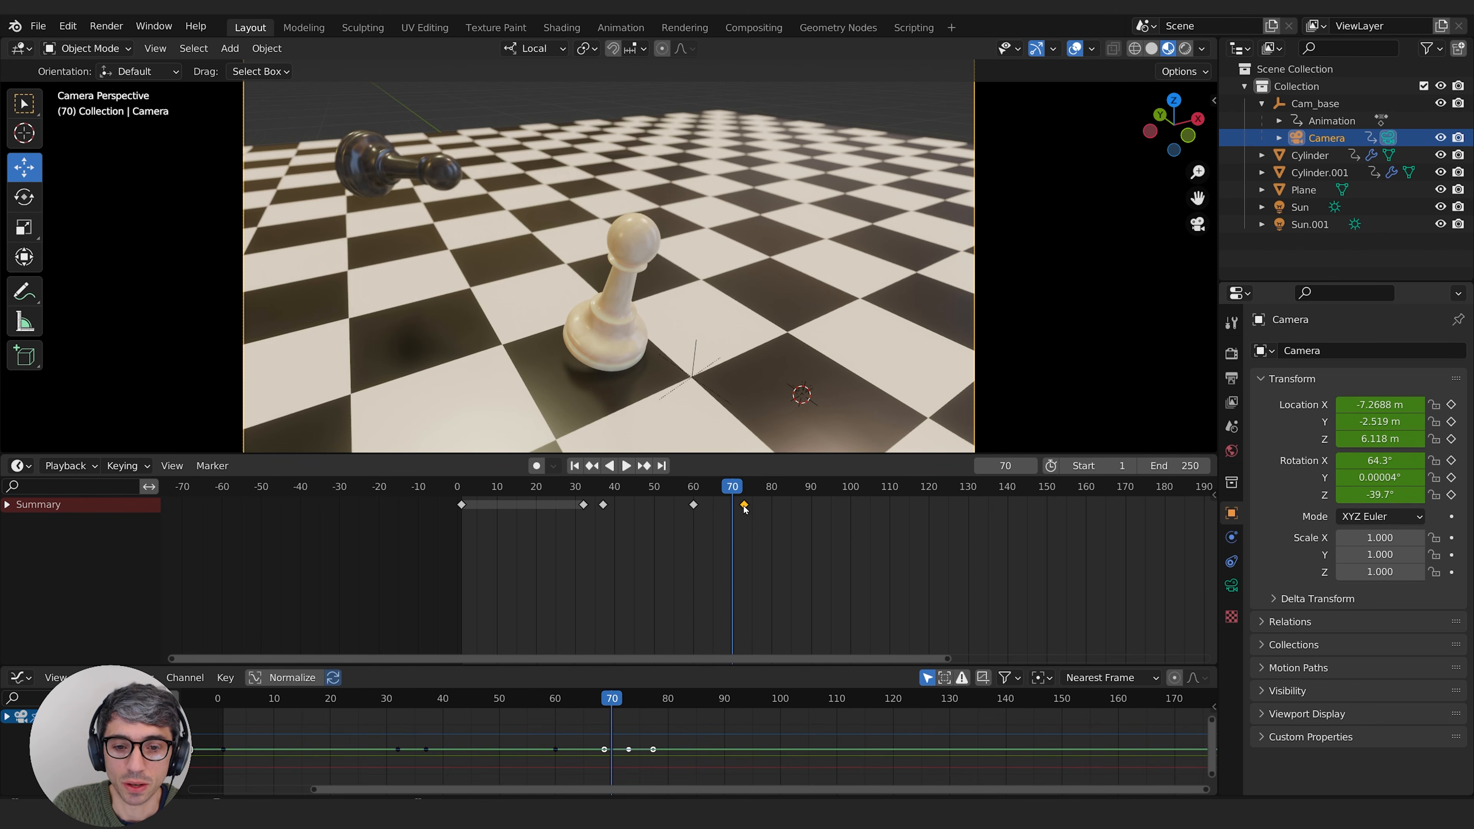
Step: Move the camera's last rotation keyframes to frame 75 and replay the impact from about frame 42
middle_click_drag(853, 509, 889, 510)
left_click(781, 505)
key("g")
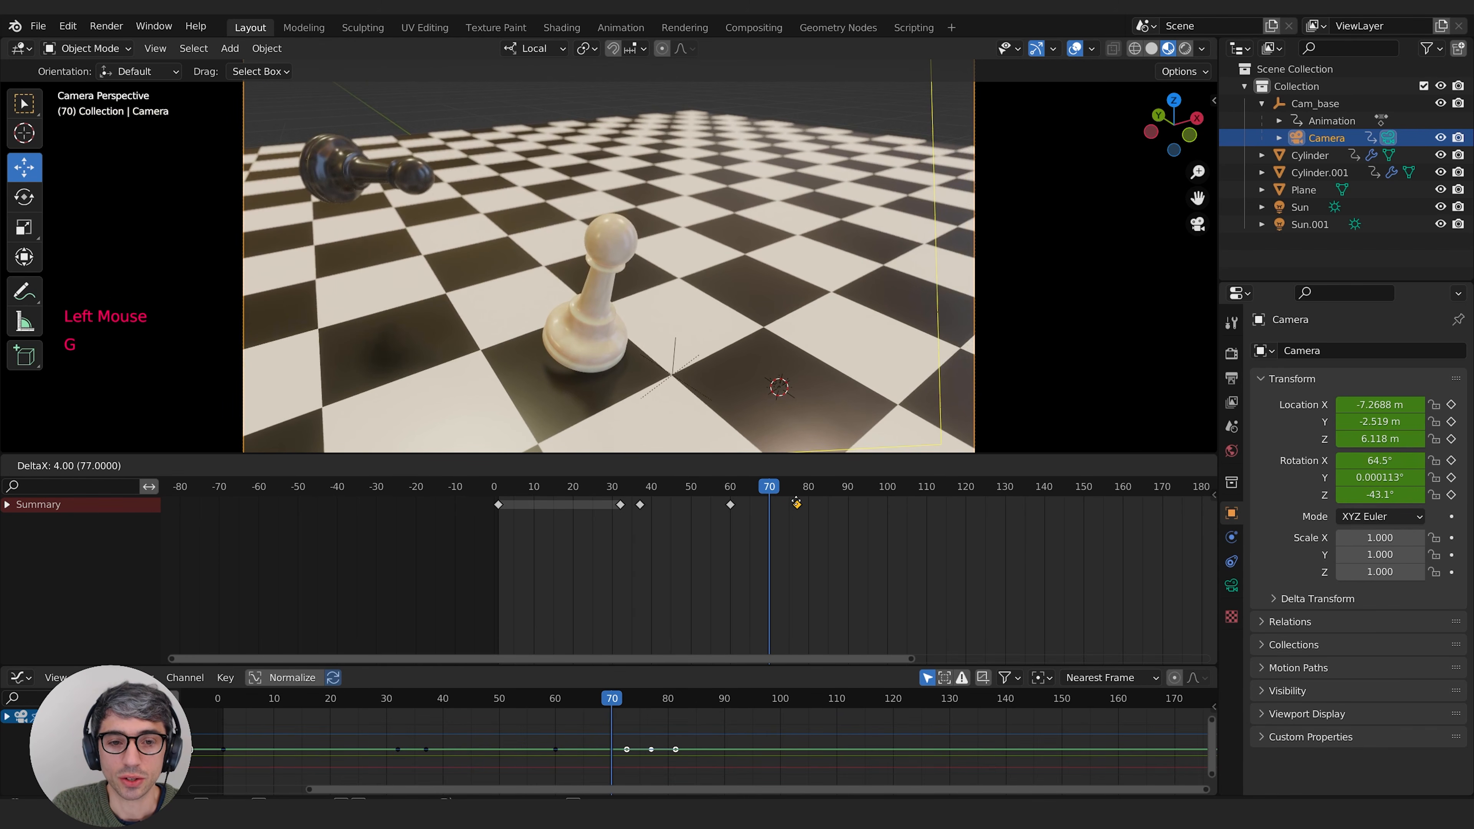
left_click(788, 504)
key("space")
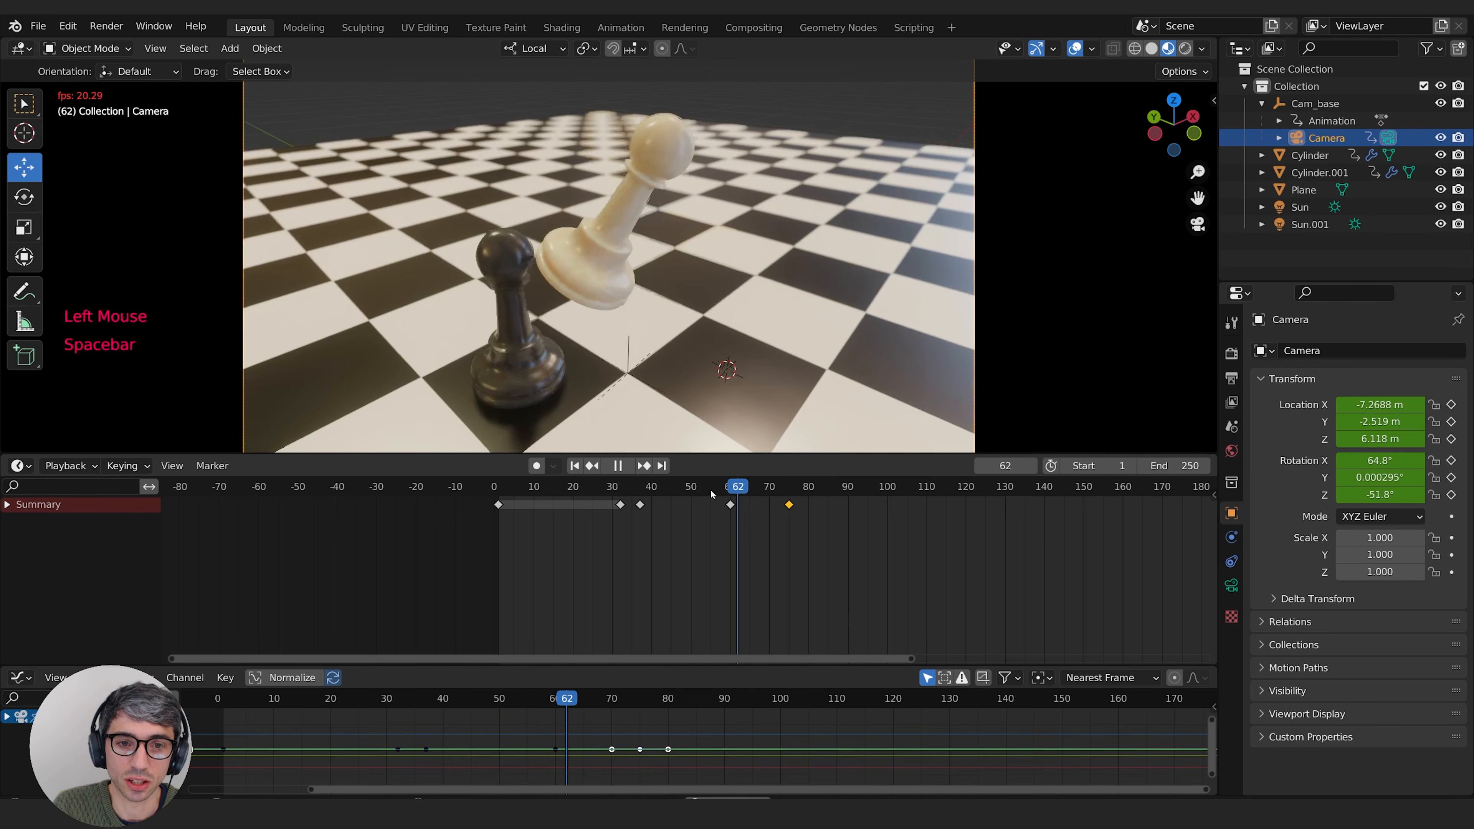
left_click(658, 489)
key("space")
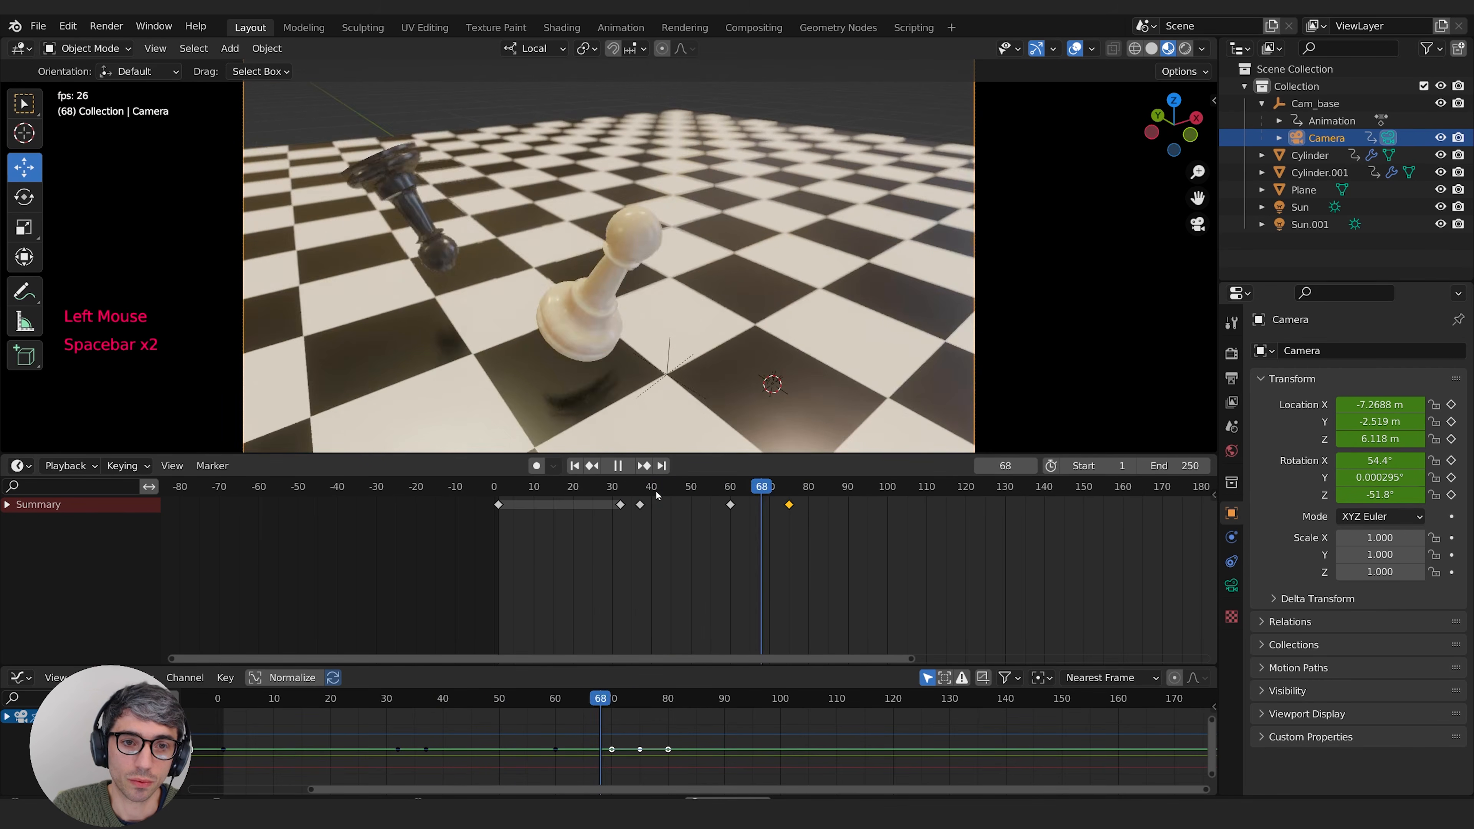
key("space")
Step: Move the black pawn's last keyframe to frame 82 so its flight ends sooner
left_click(285, 154)
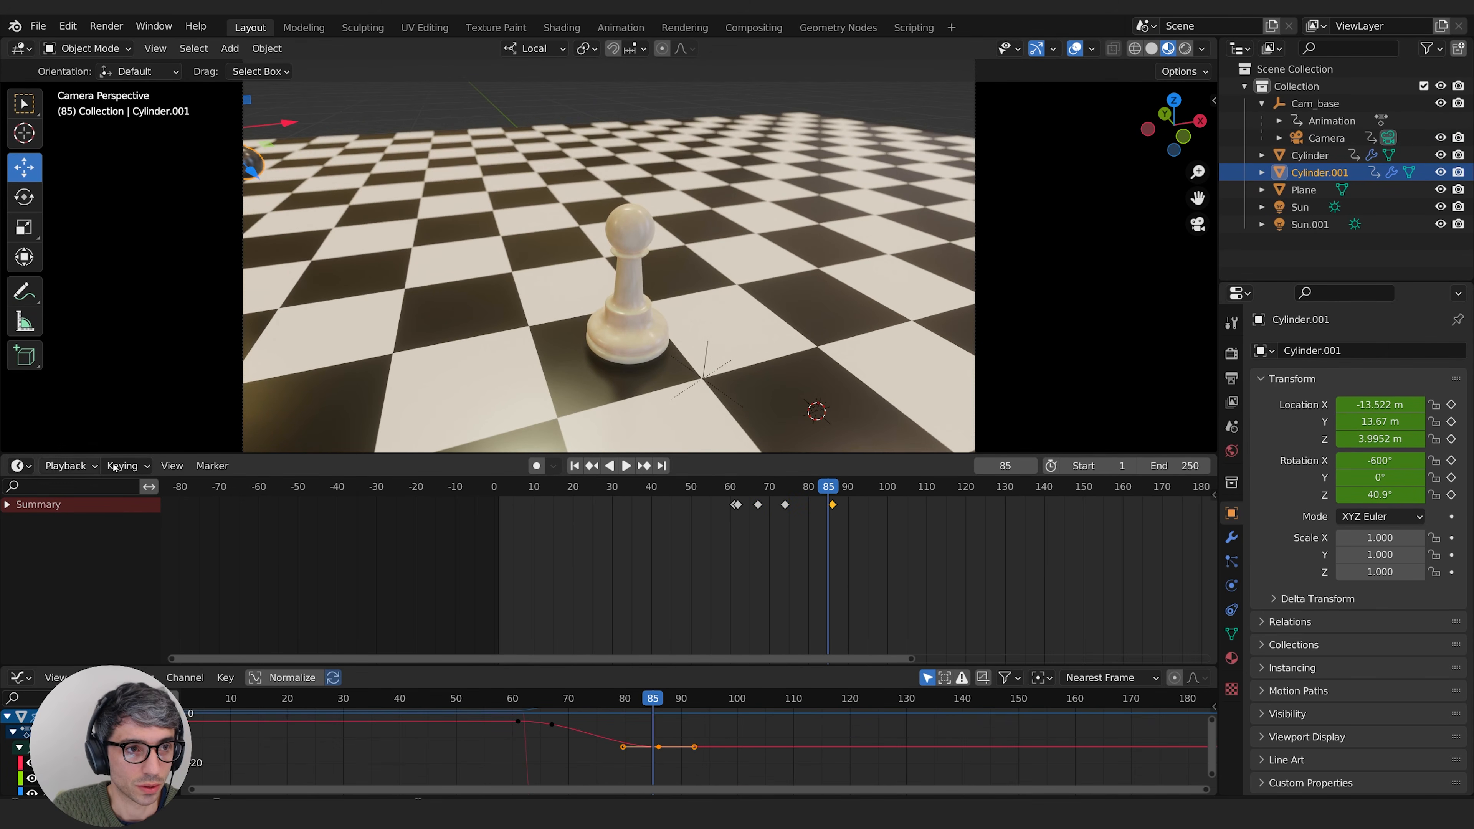
left_click(777, 575)
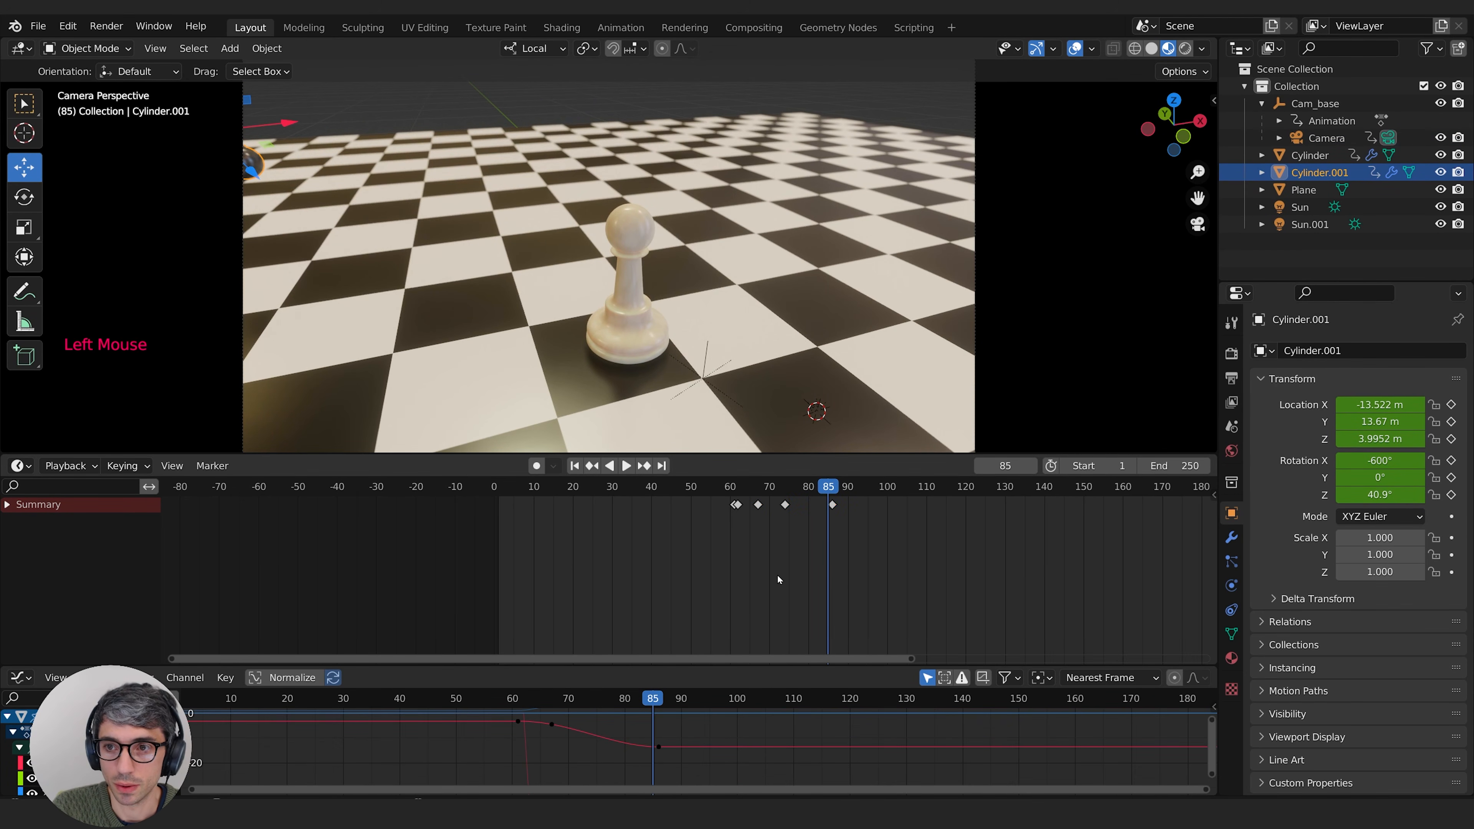
left_click(831, 508)
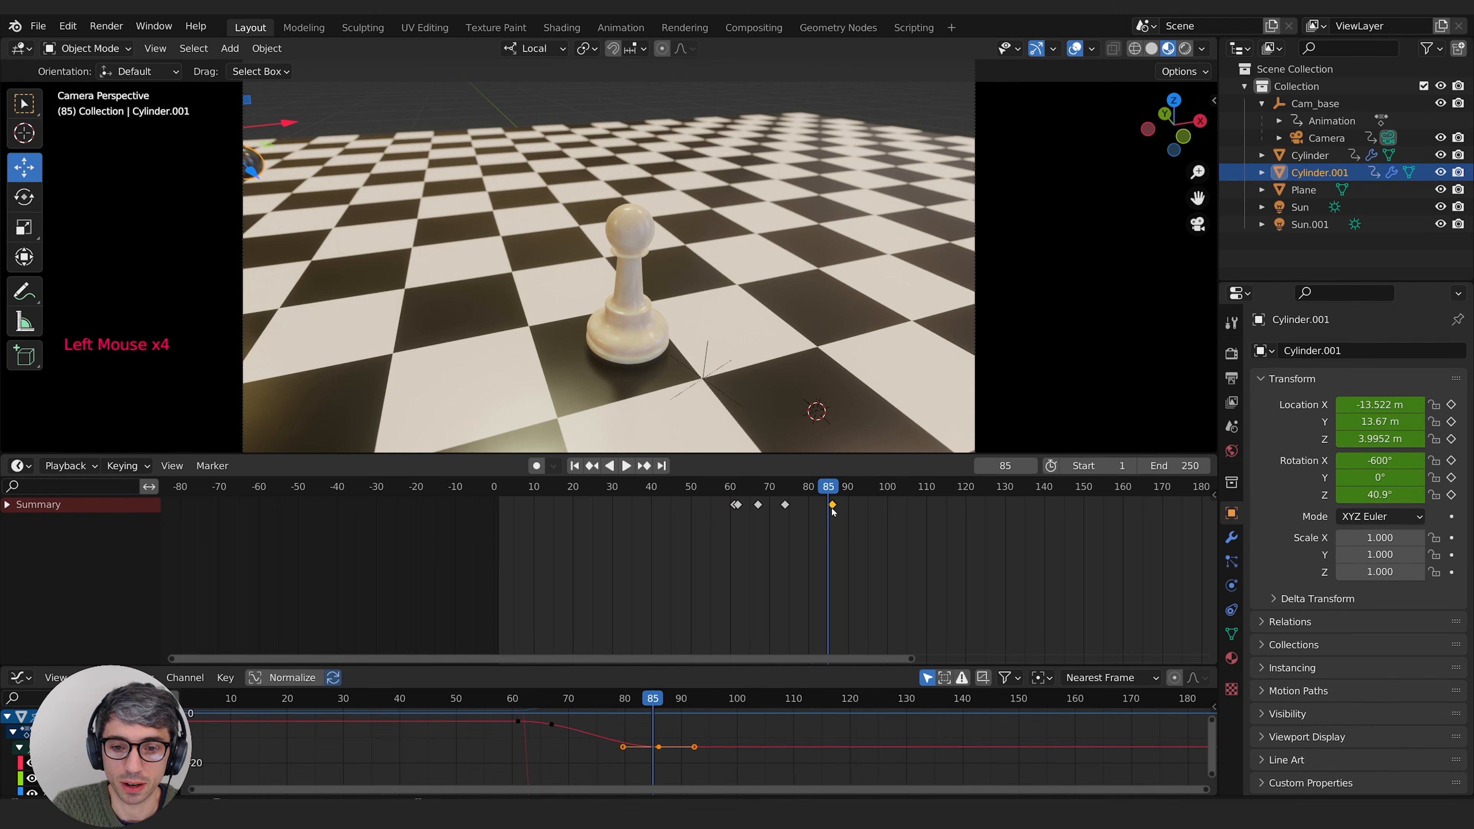
key("g")
left_click(829, 514)
left_click_drag(828, 489, 809, 491)
key("g")
left_click(815, 512)
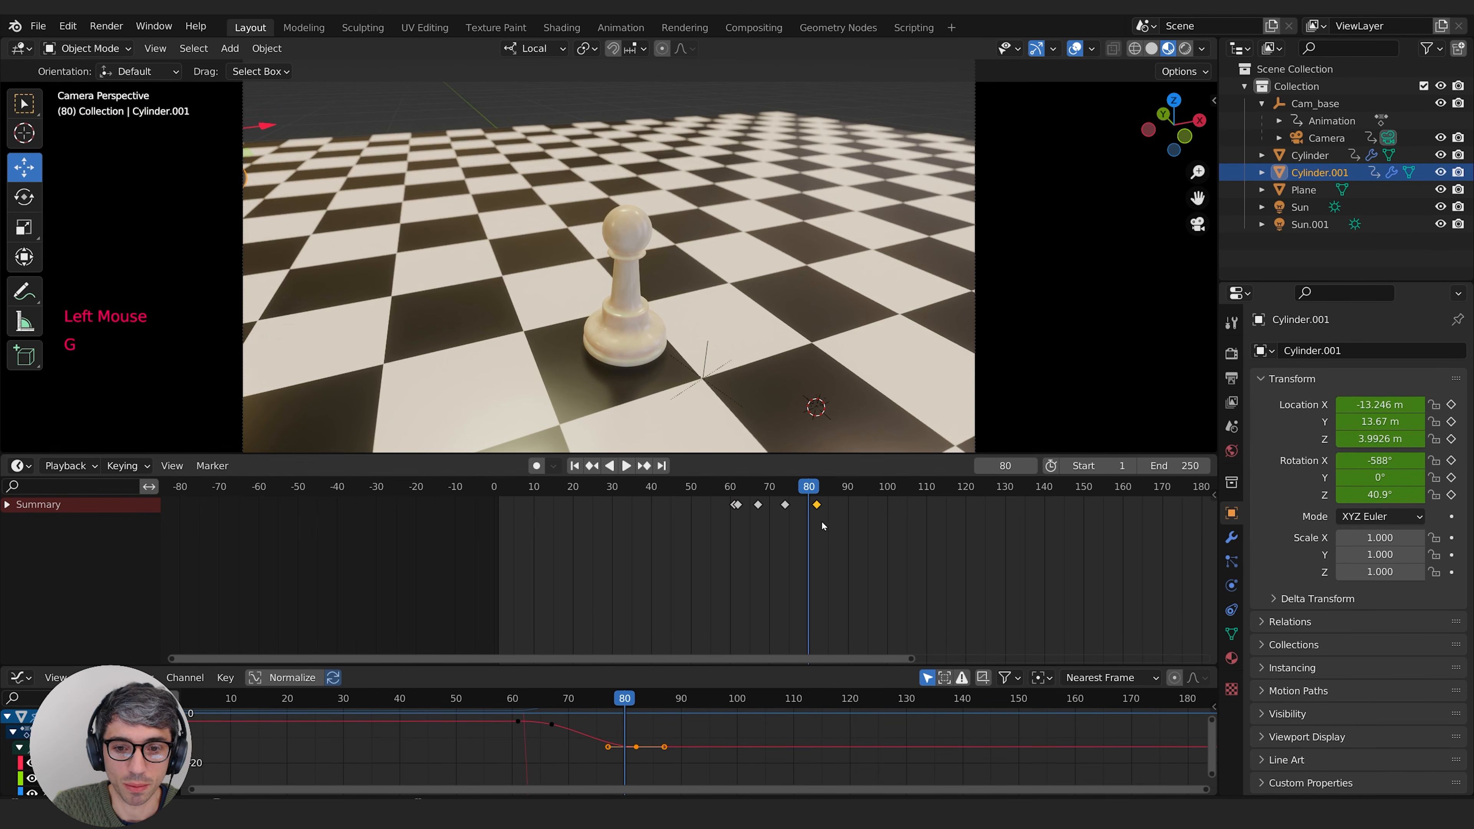
Step: At frame 81, keyframe the black pawn as enabled in renders and viewports, adding the Disable in Viewports column to the outliner
left_click(813, 492)
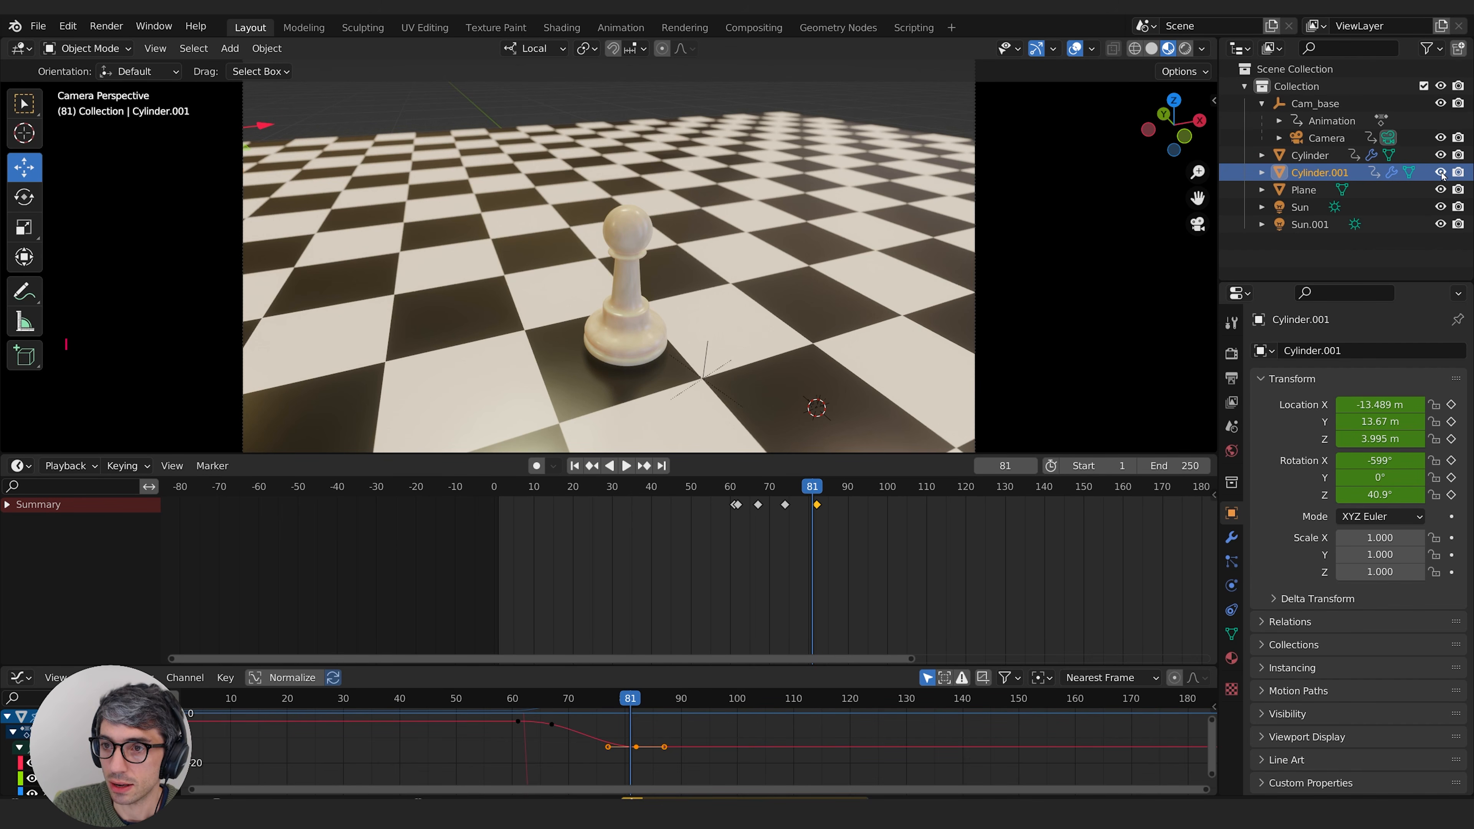
key("i")
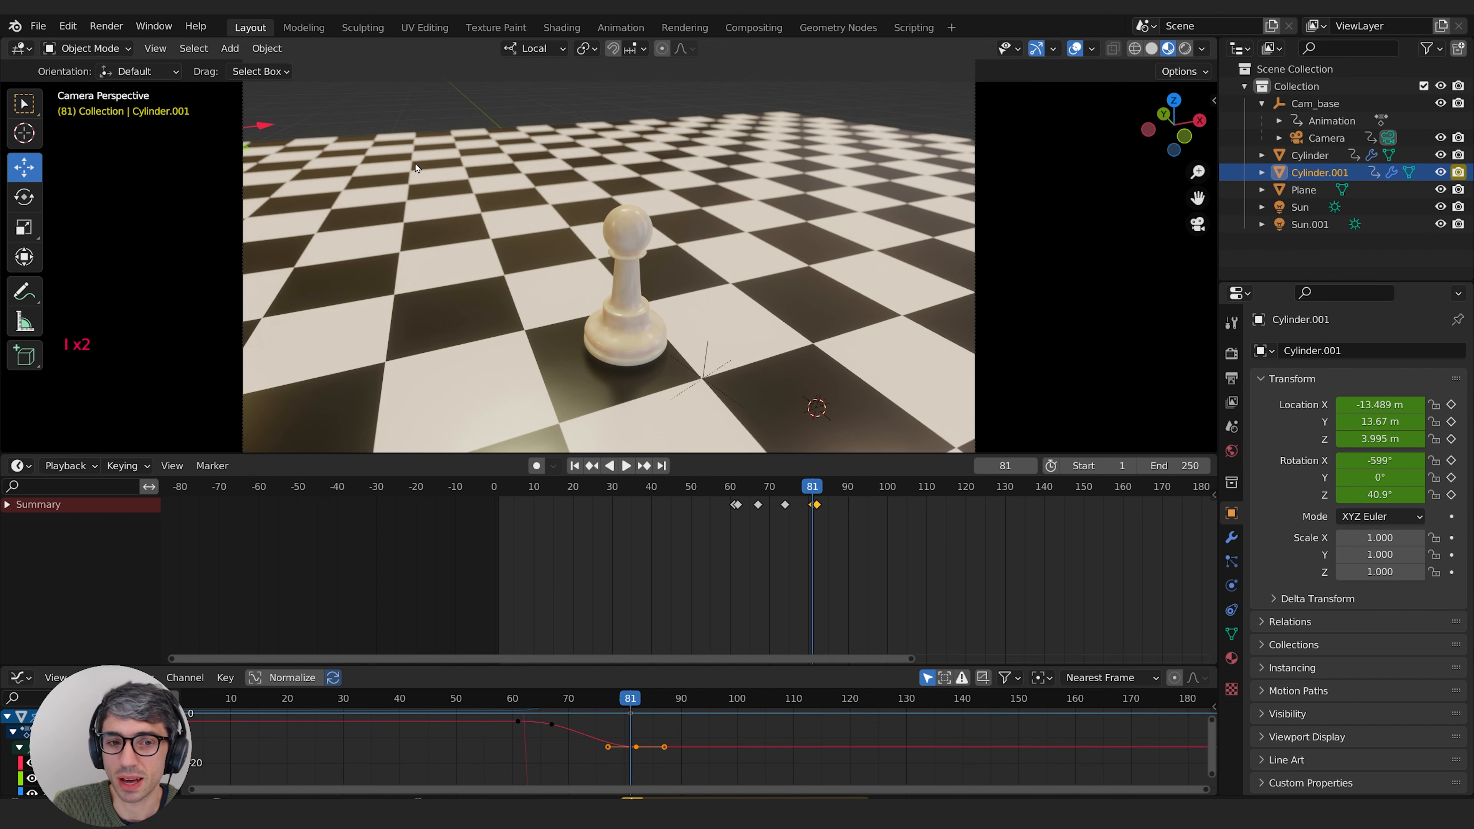
left_click(1432, 49)
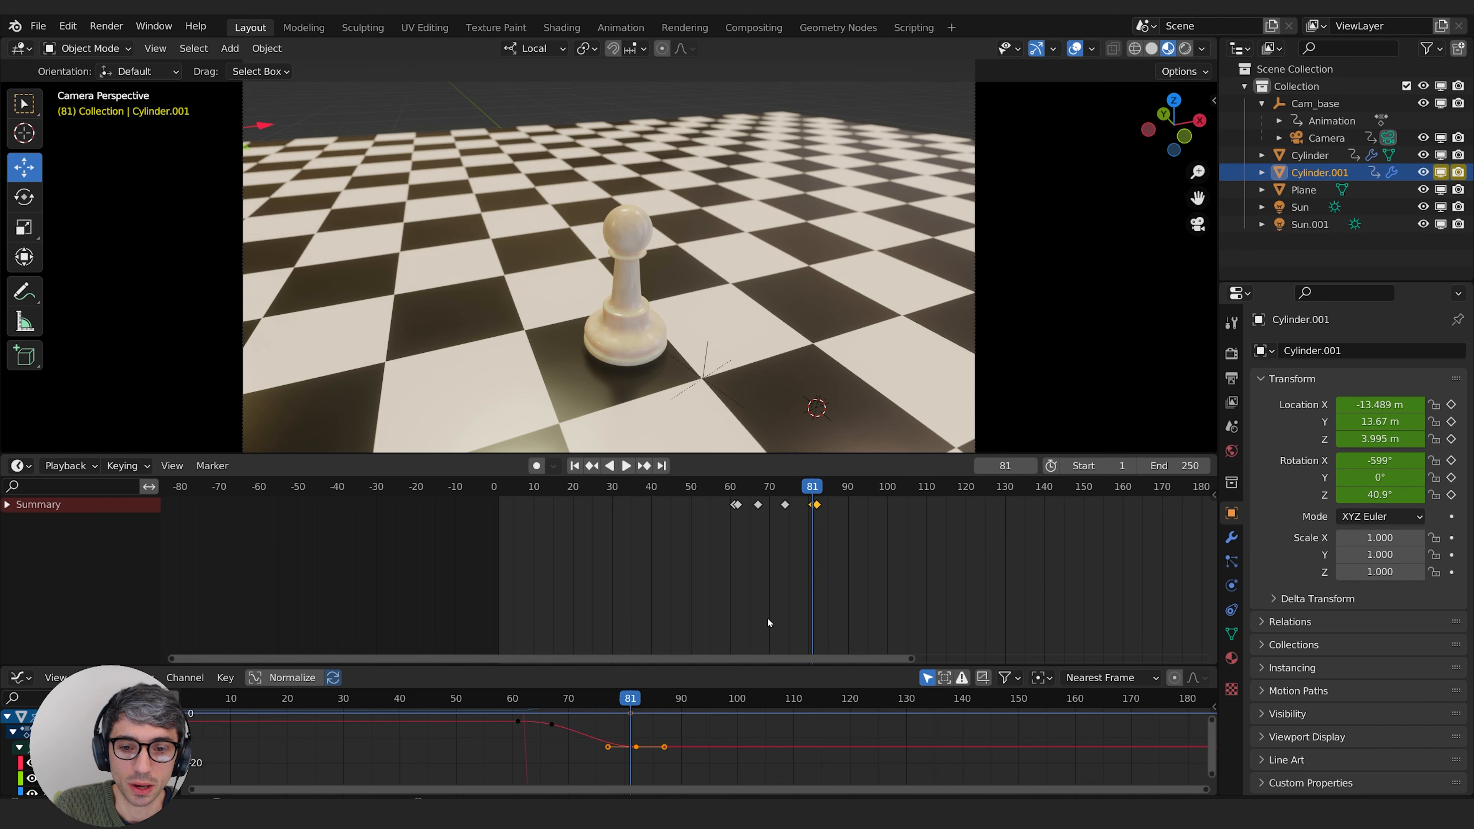
Step: At frame 82, disable the black pawn in renders and viewports, keyframe both states, and replay the animation
key("Right")
left_click(1458, 172)
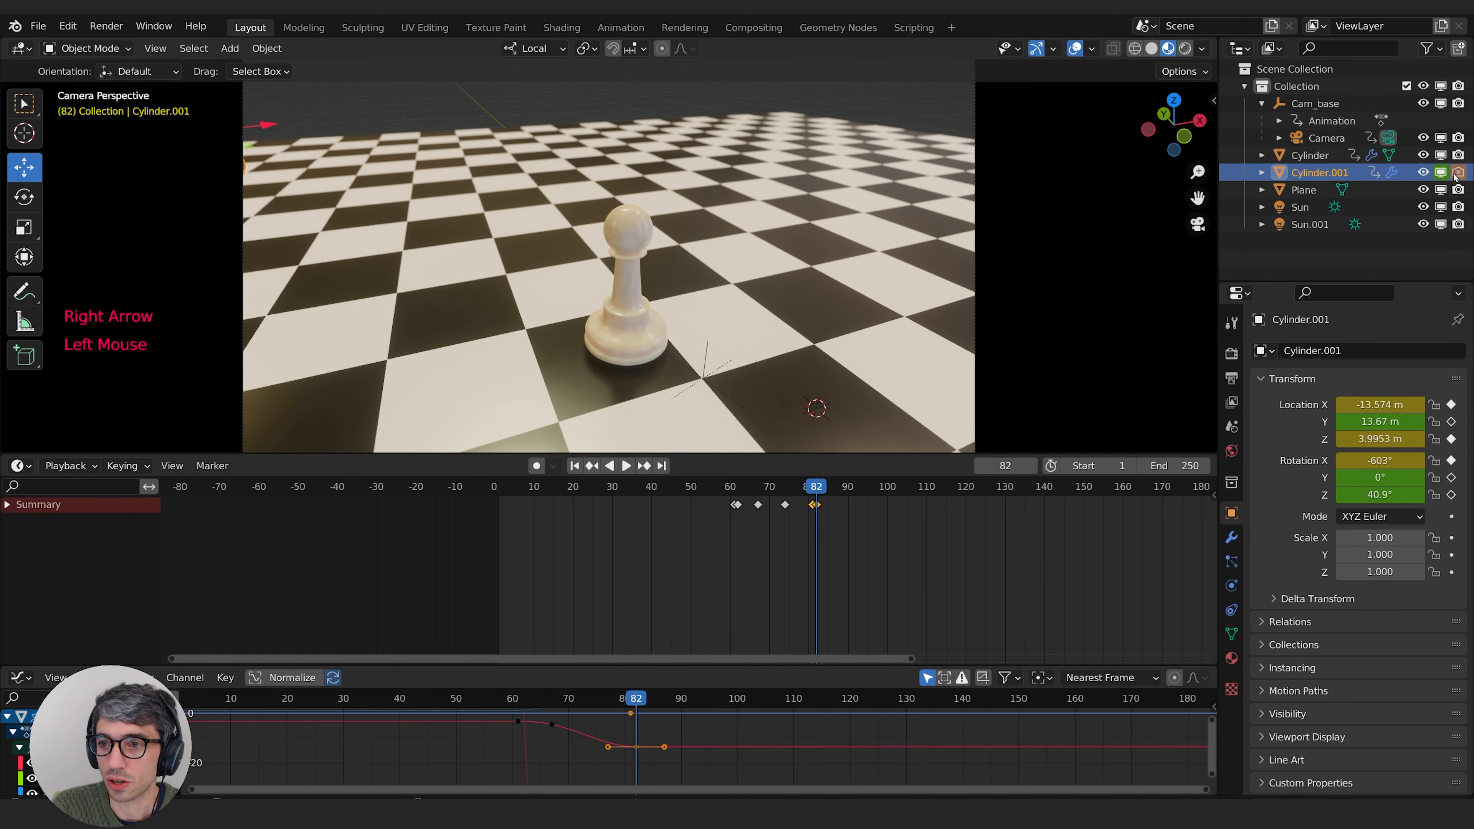
left_click(1439, 173)
key("i")
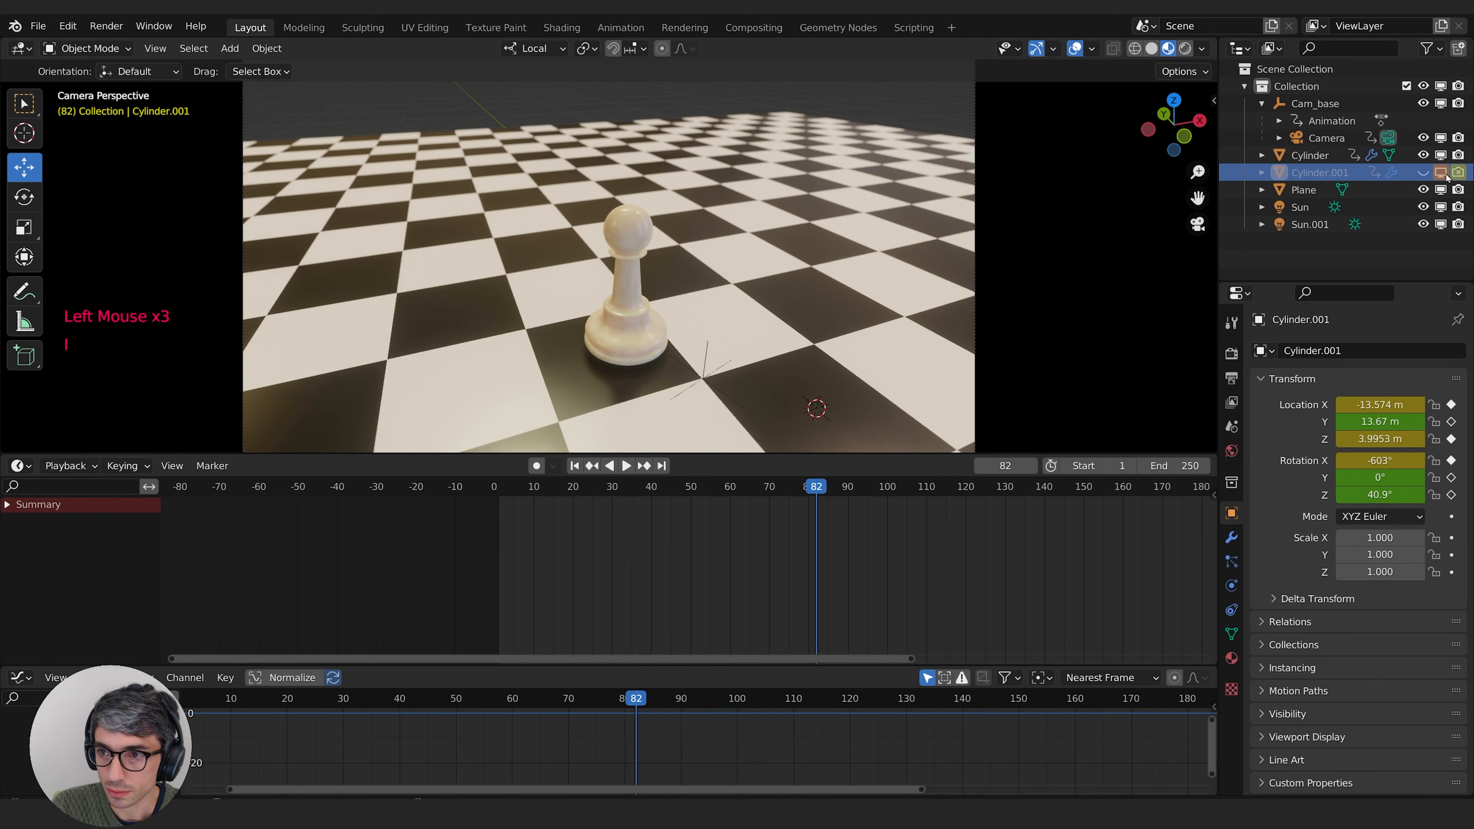
left_click(1423, 173)
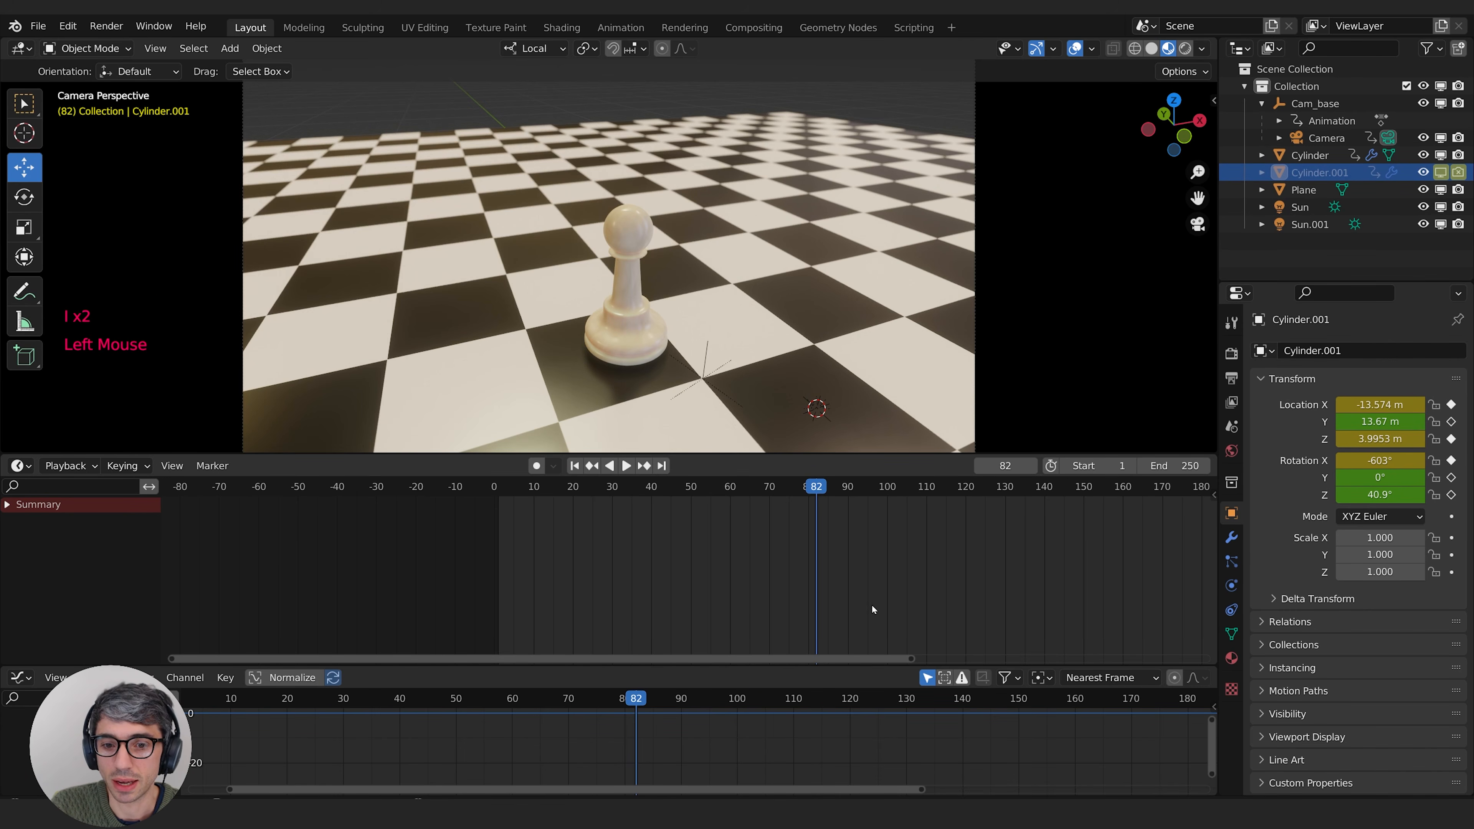
left_click_drag(749, 485, 514, 514)
key("space")
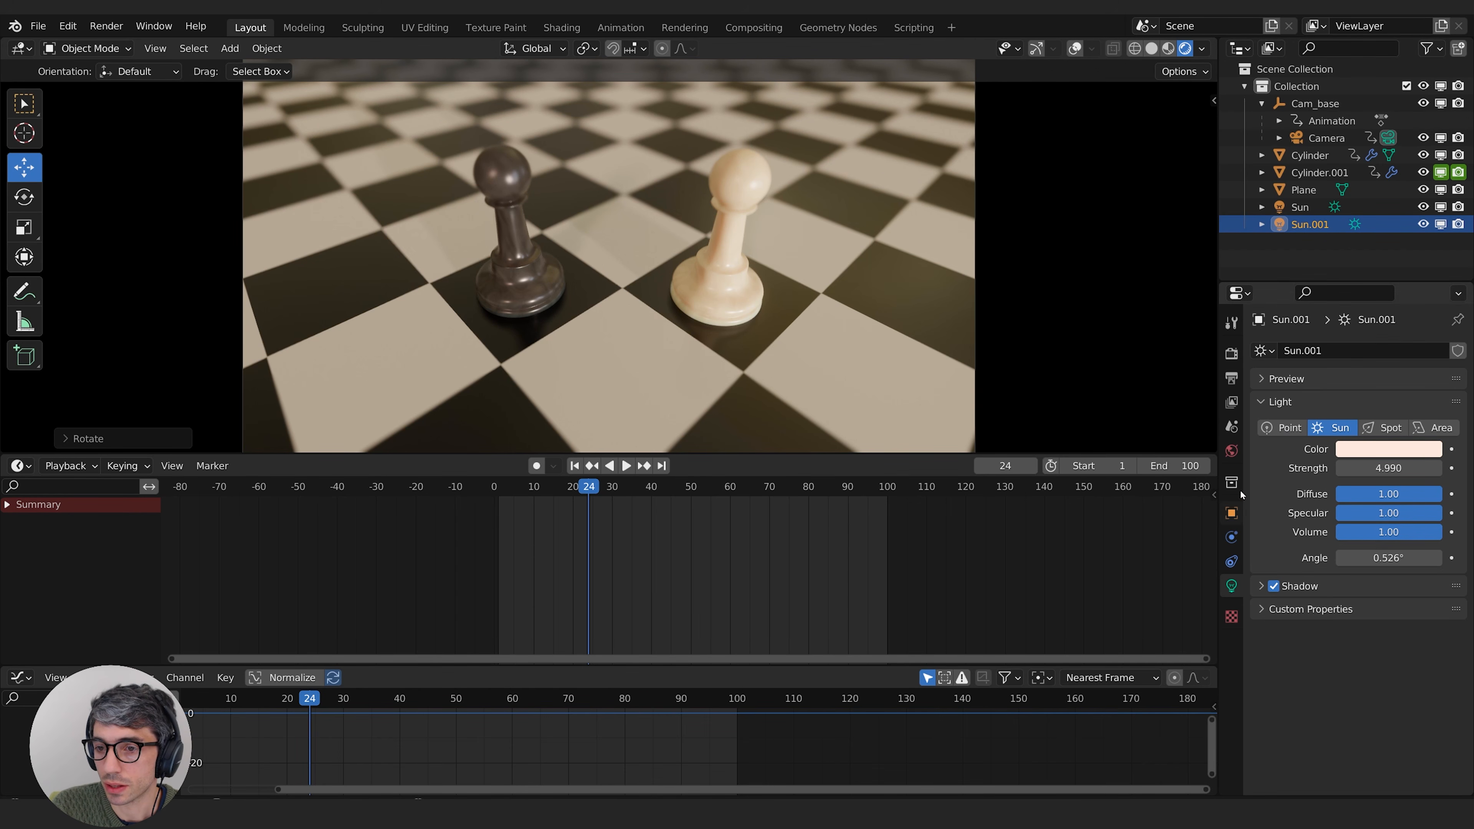
Step: Set the render output path to //Pawn_Animation
left_click(1231, 355)
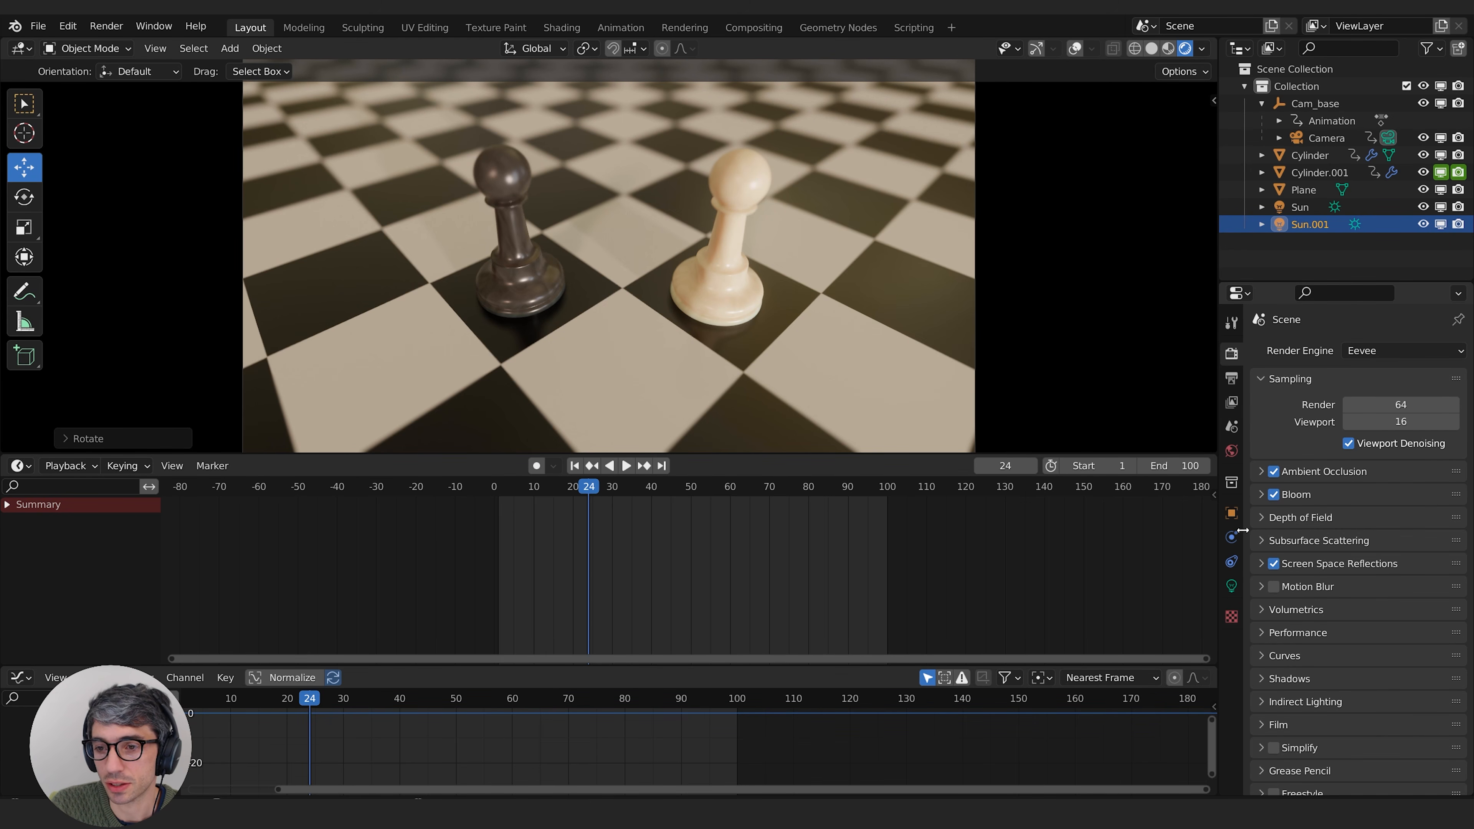
left_click(1231, 378)
double_click(1301, 694)
type("/")
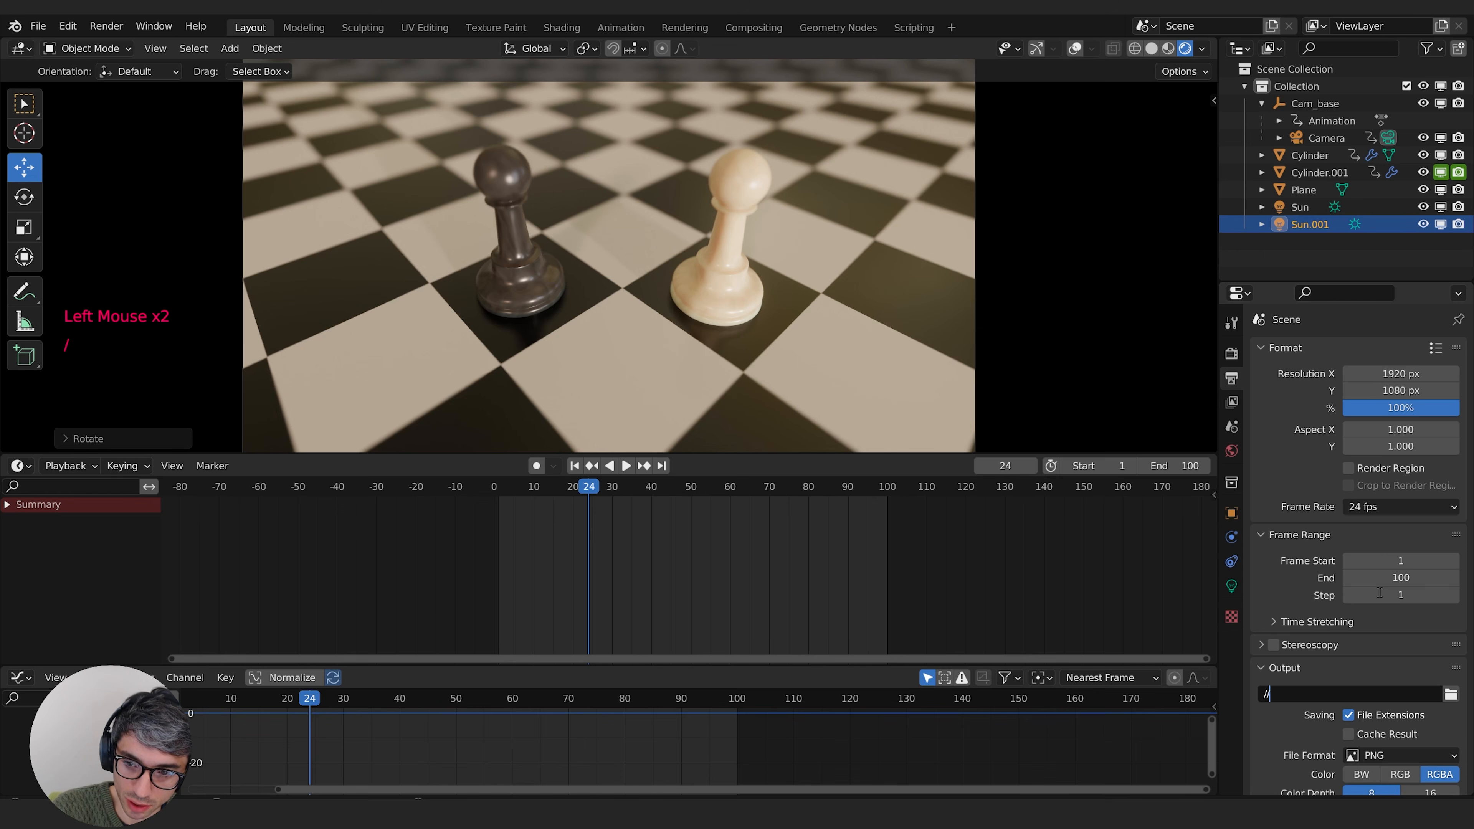
type("/Pawn")
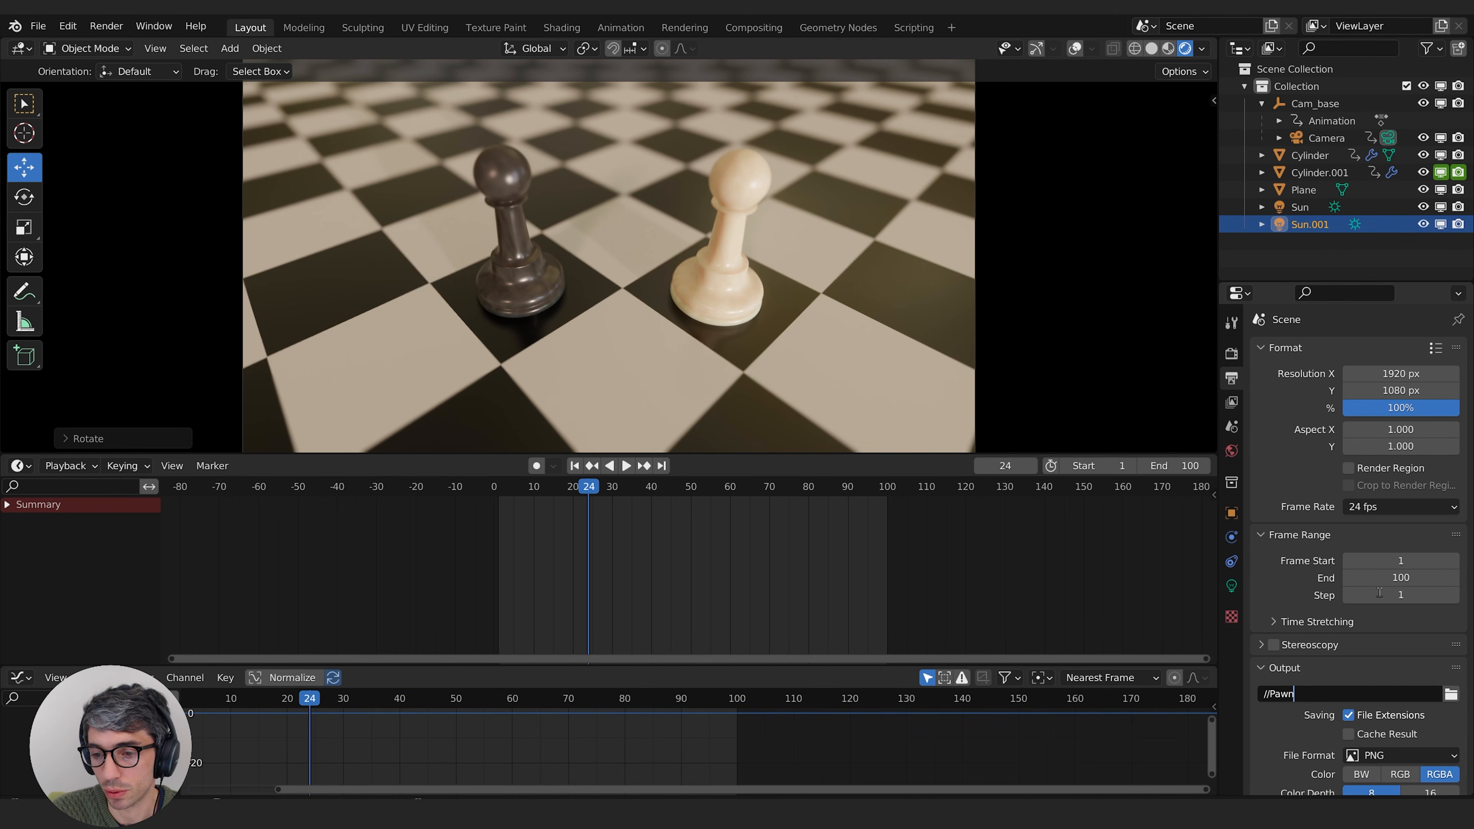
type("_A")
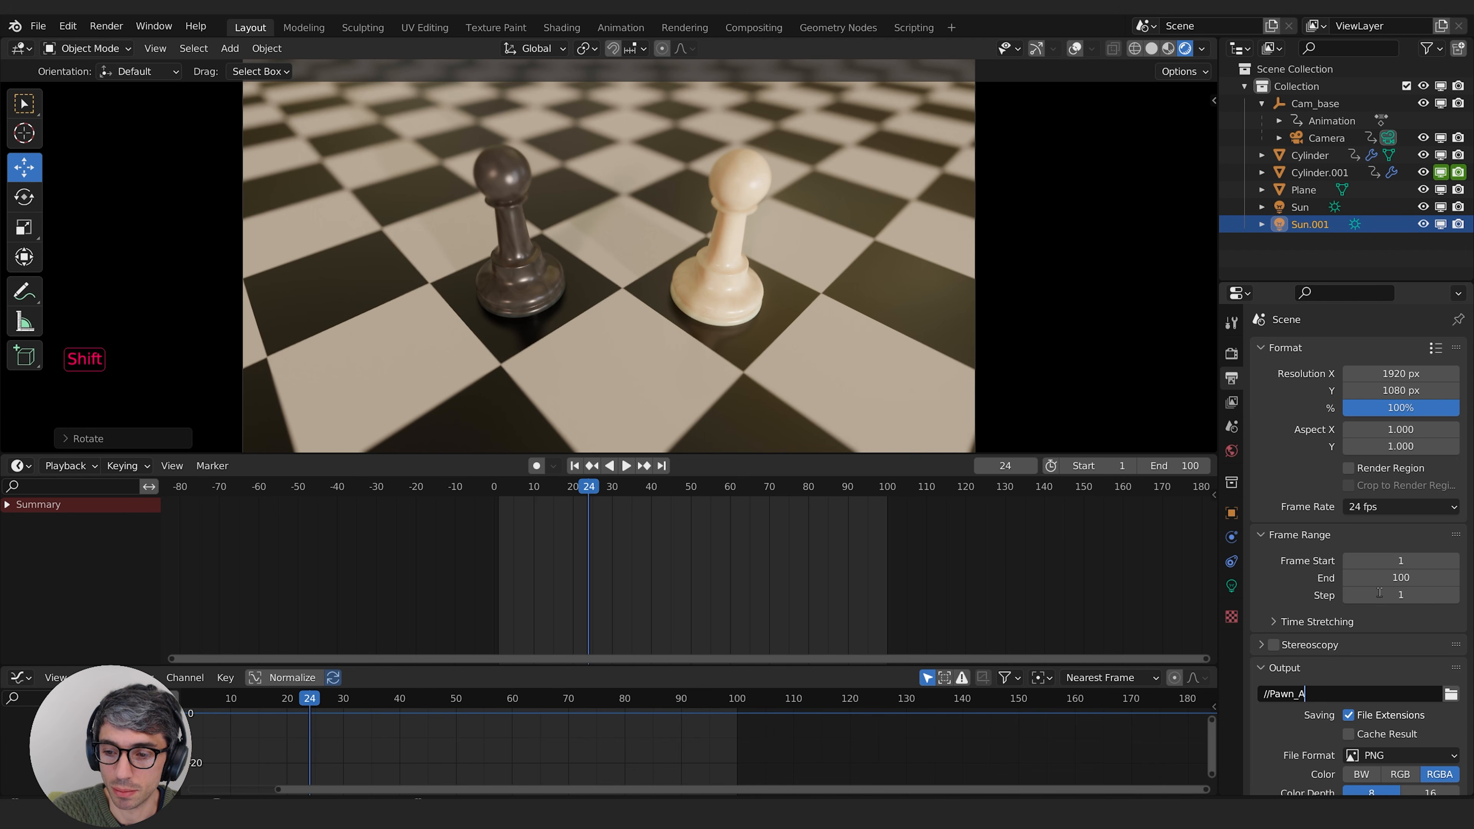
type("nimation")
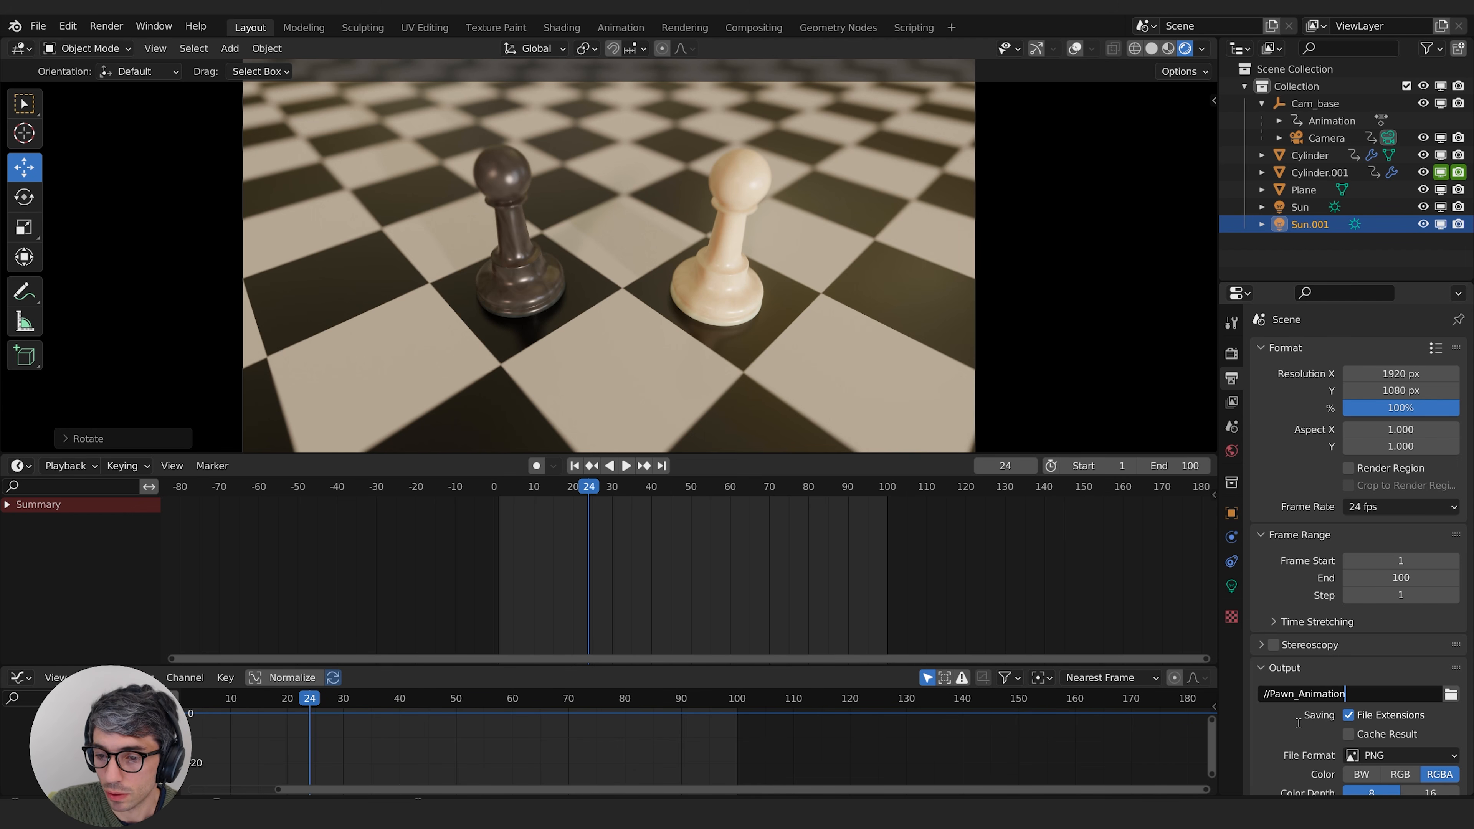
key("Return")
Step: Change the render output file format to FFmpeg Video
scroll(1277, 694, "down", 6)
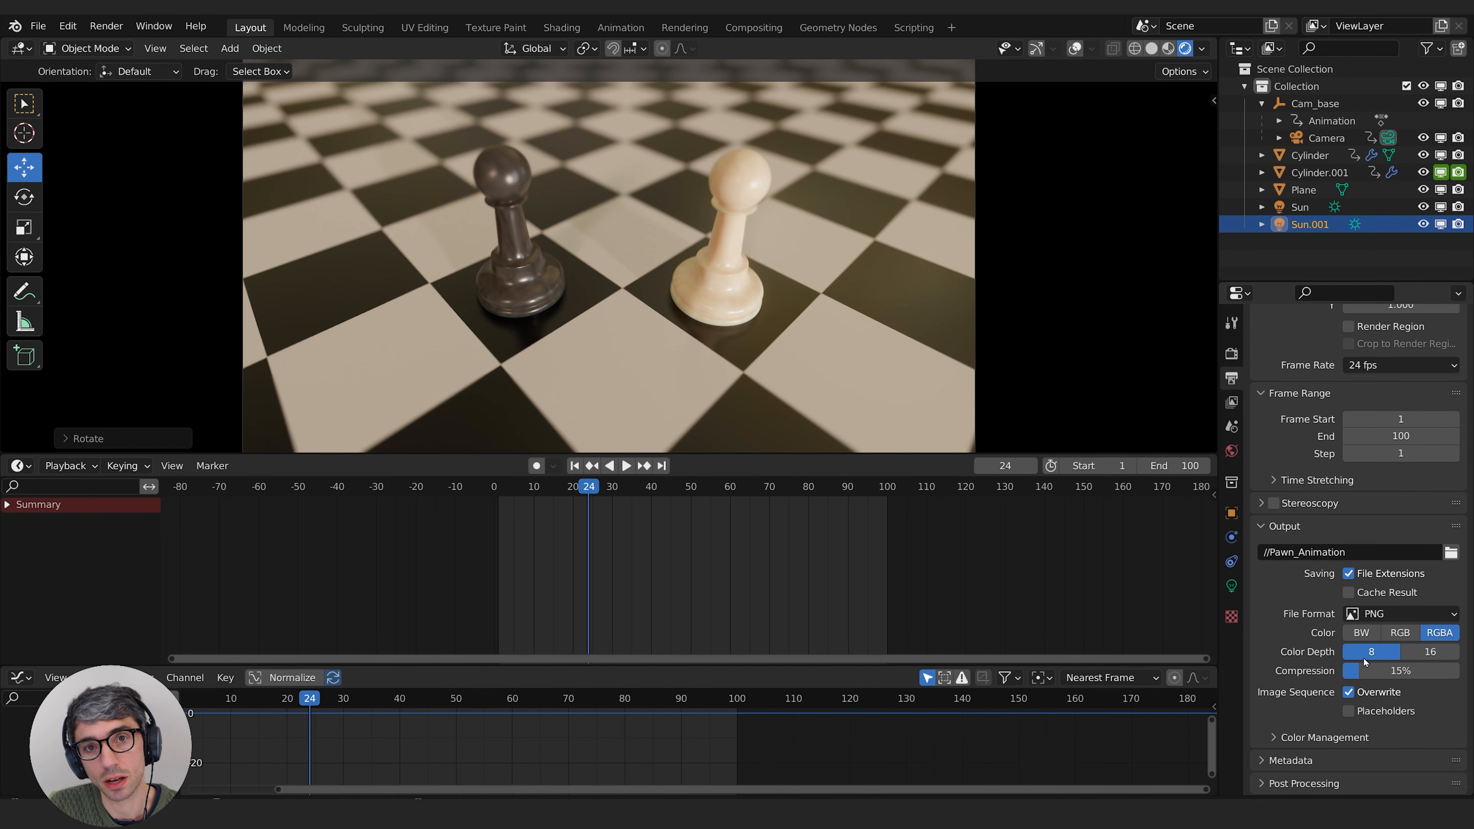
left_click(1385, 615)
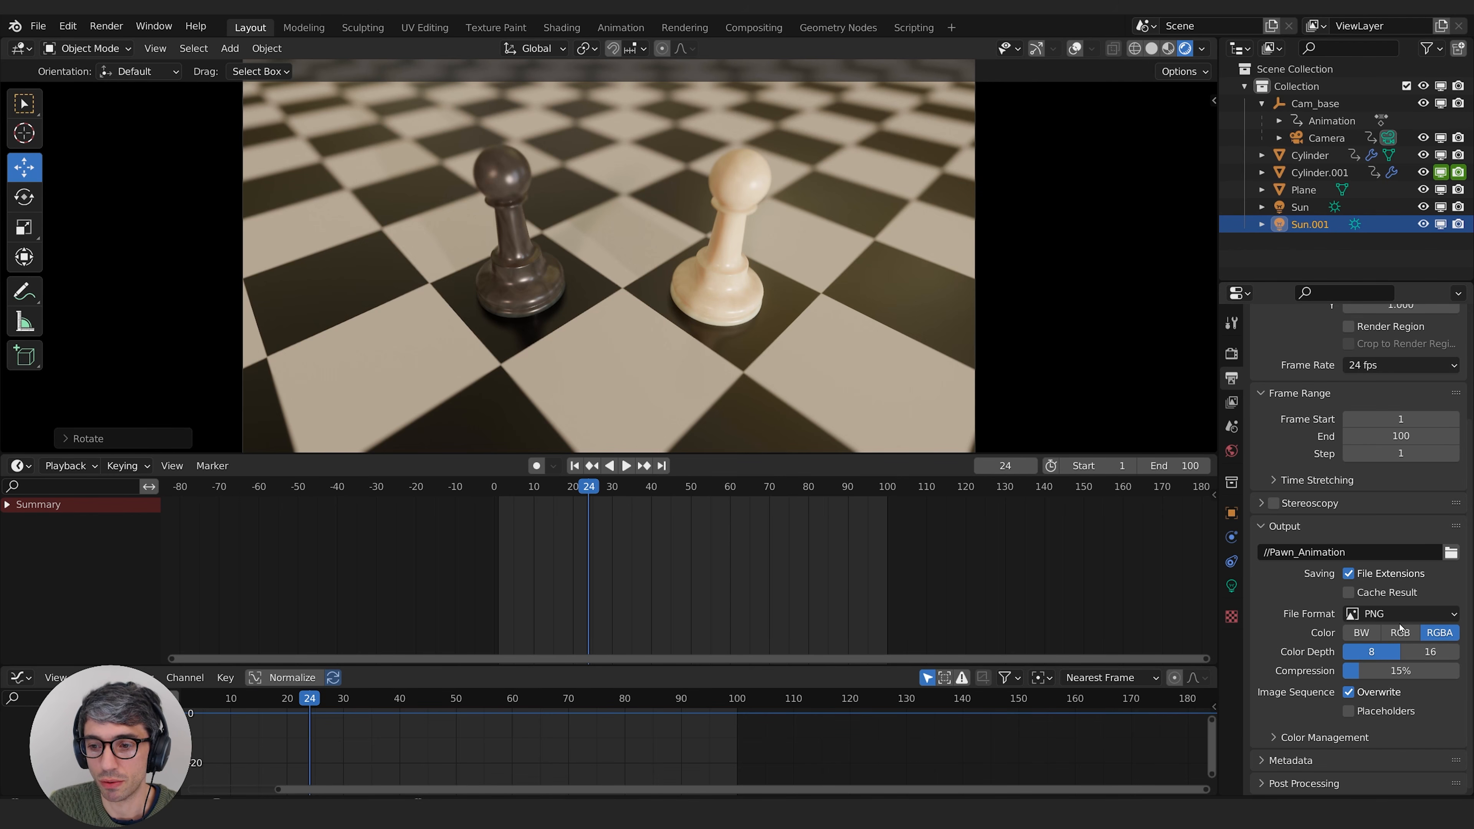
left_click(1385, 614)
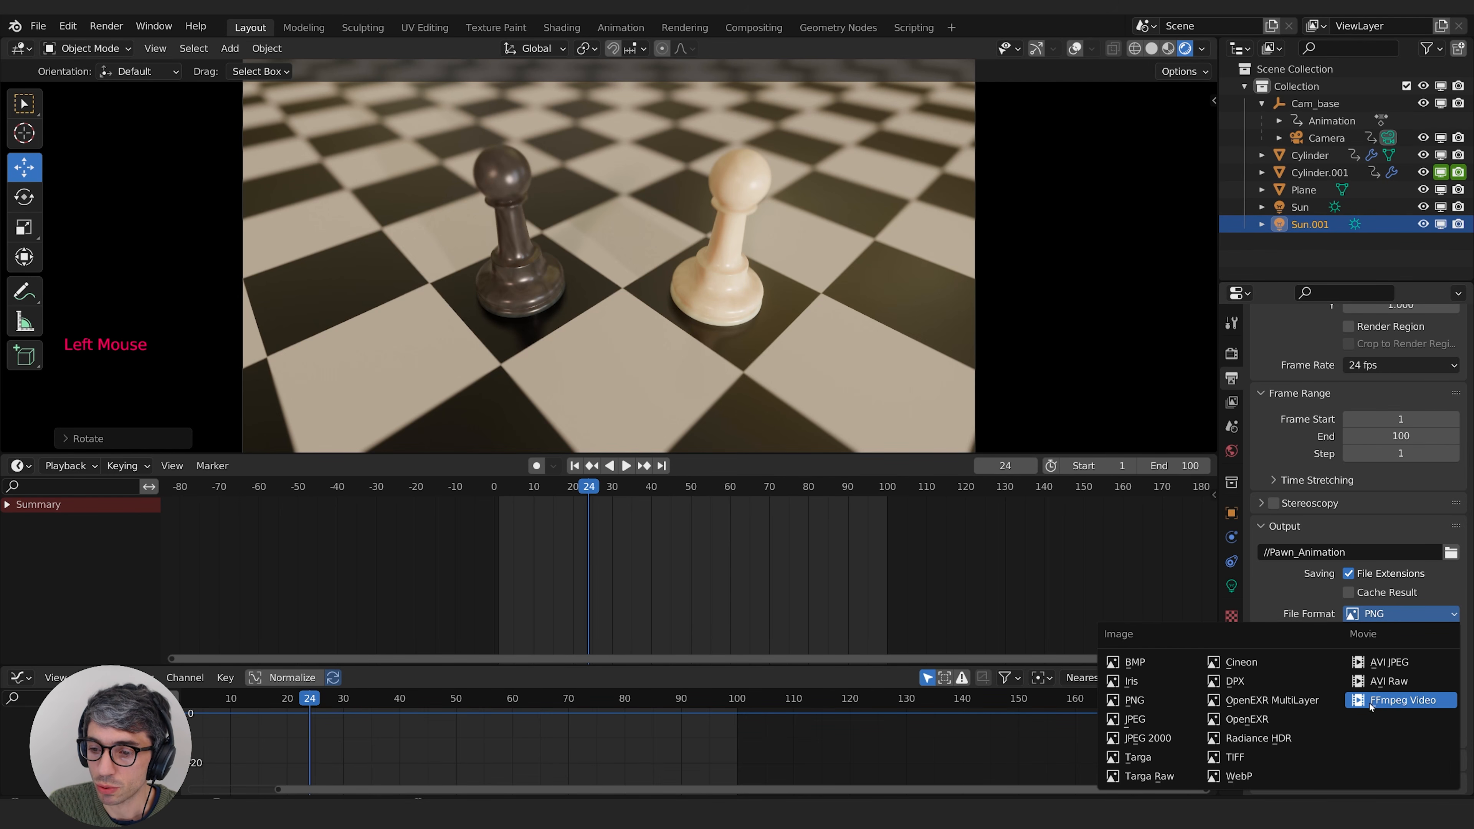
left_click(1394, 701)
Step: Set the video encoding container to MPEG-4, keep Medium Quality output, and review the remaining encoding settings
scroll(1285, 686, "down", 2)
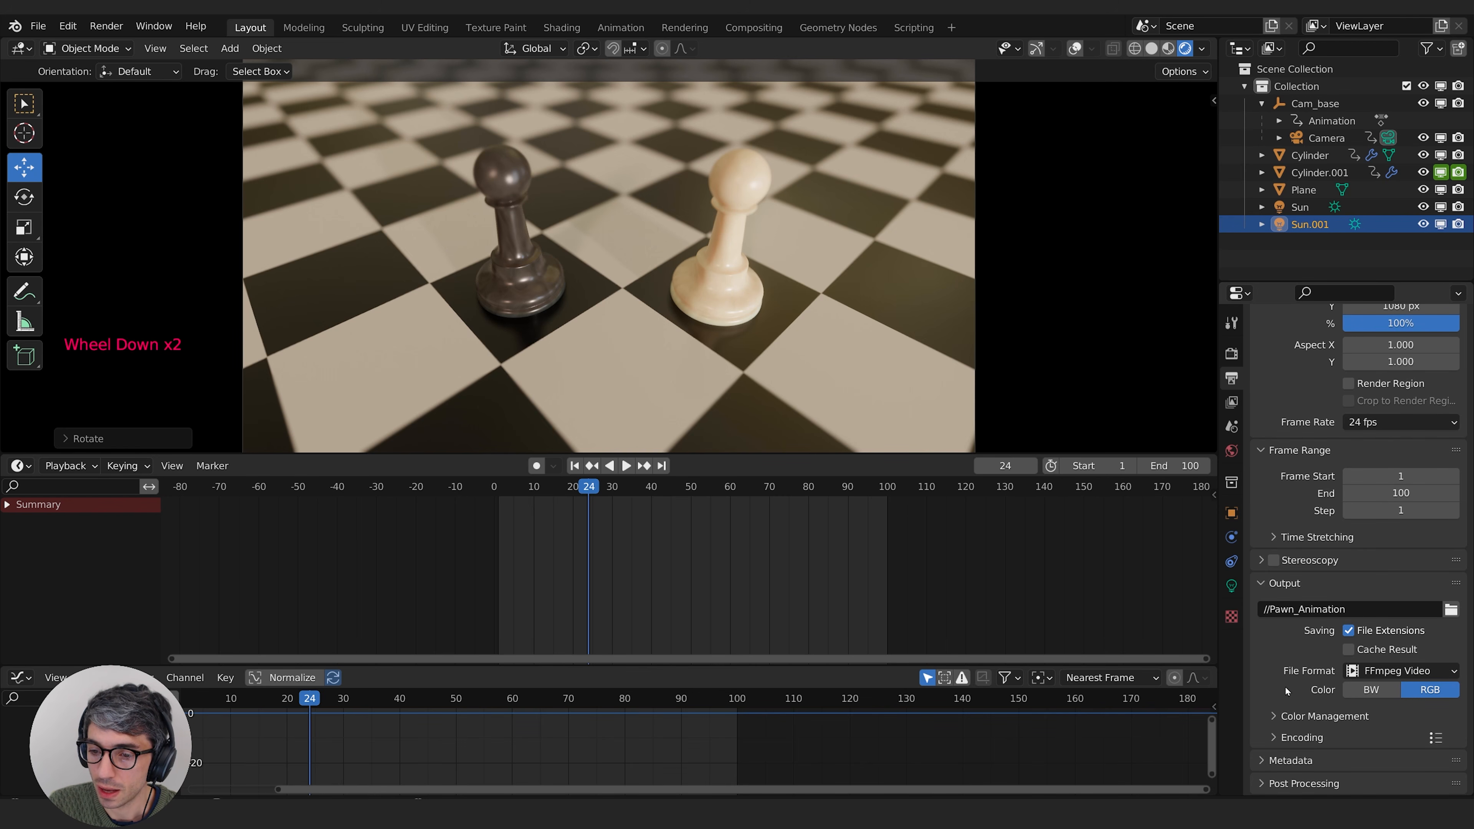
left_click(1272, 740)
scroll(1288, 714, "down", 3)
left_click(1384, 649)
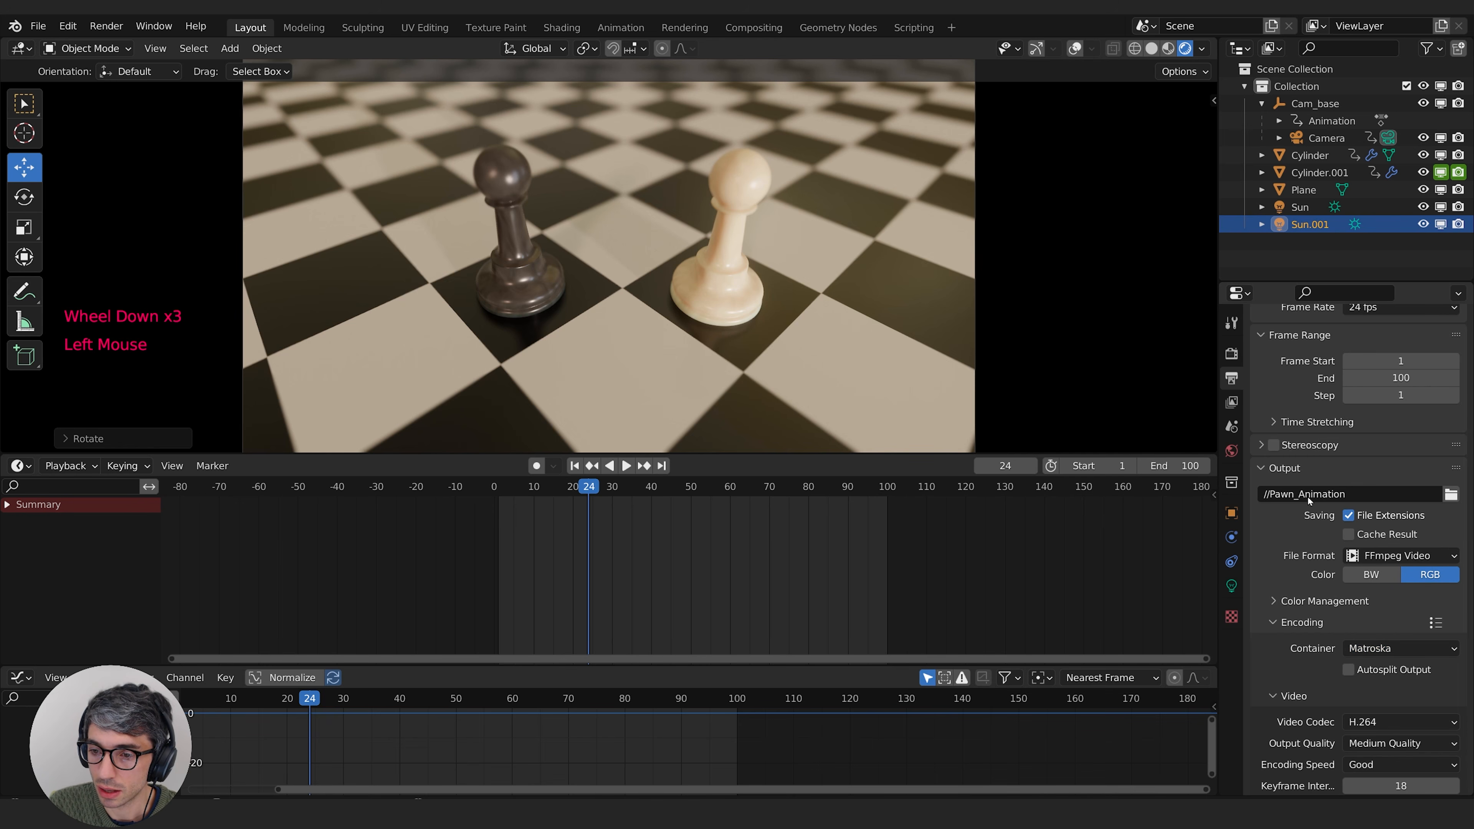
left_click(1401, 648)
left_click(1386, 594)
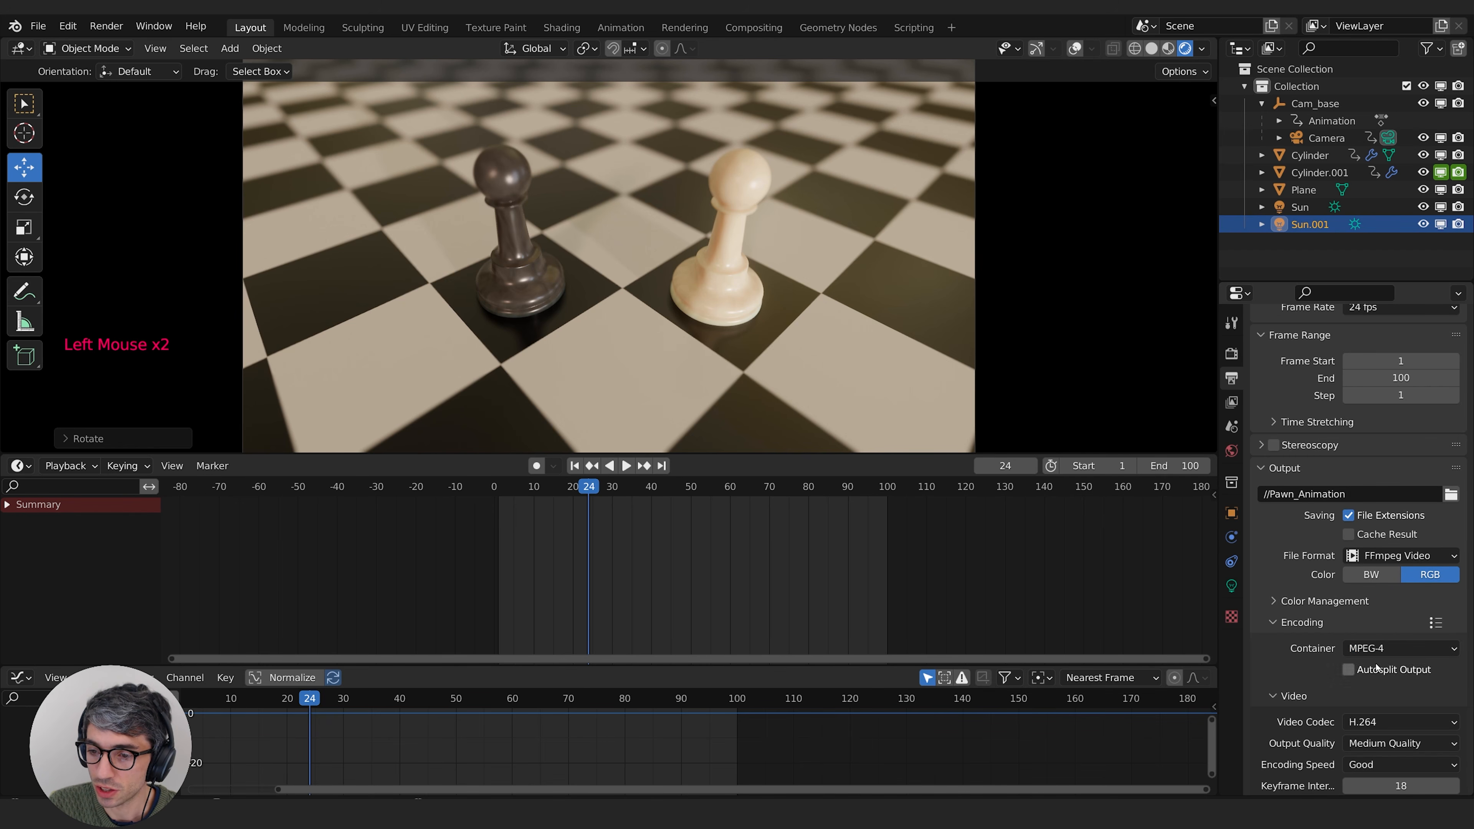
scroll(1312, 674, "down", 3)
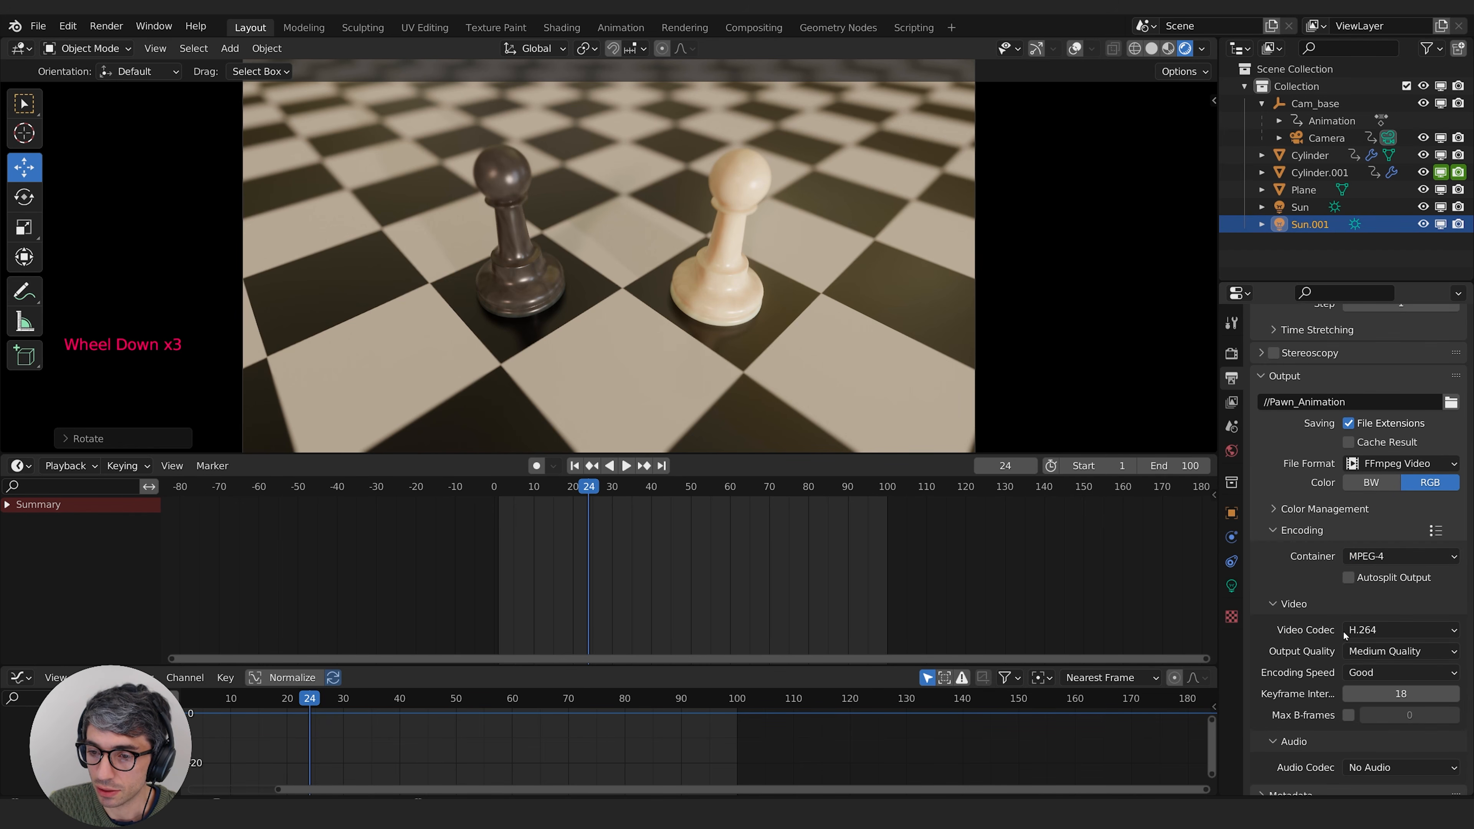
left_click(1378, 652)
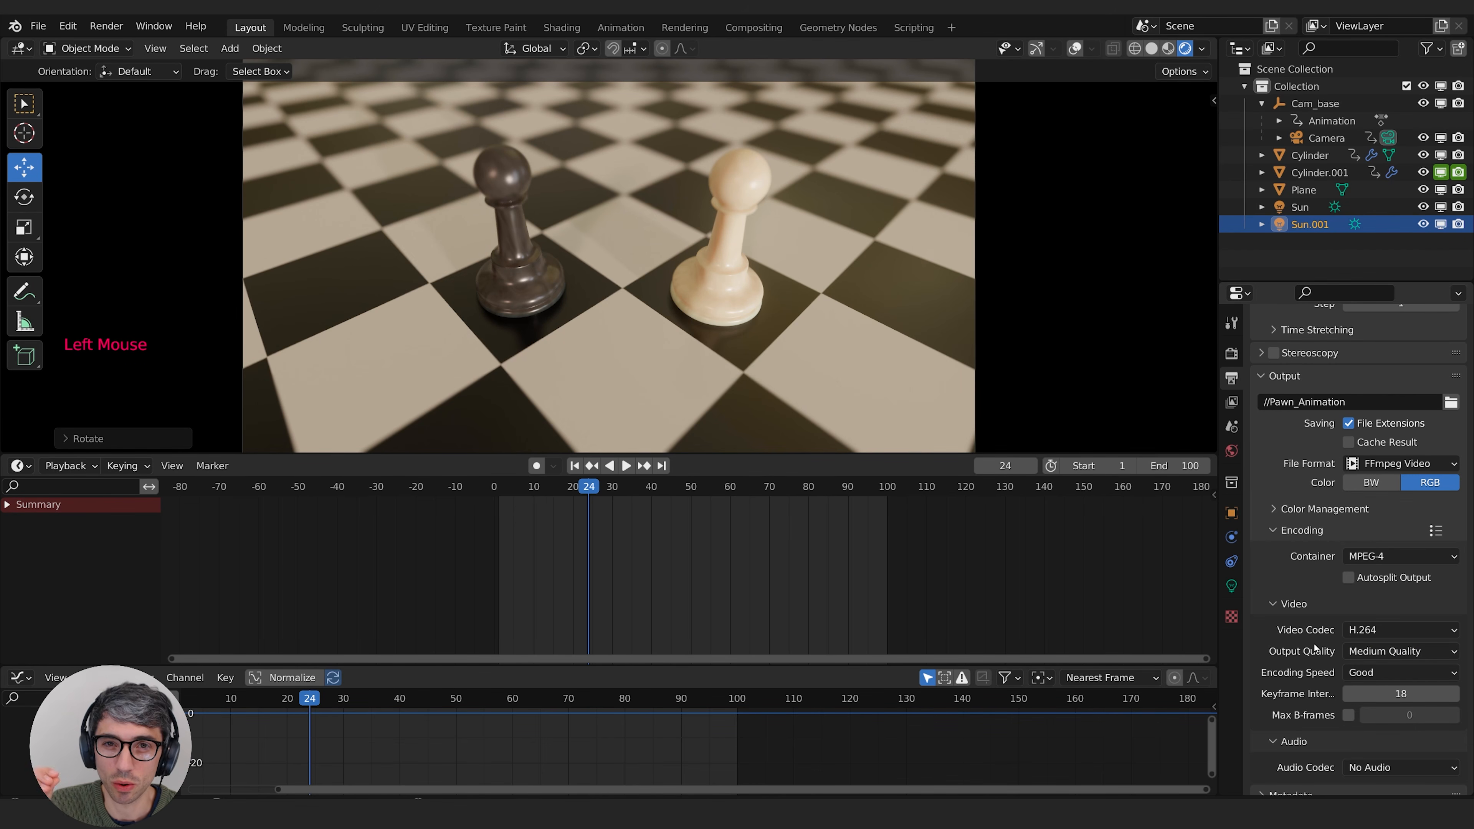
scroll(1314, 649, "down", 3)
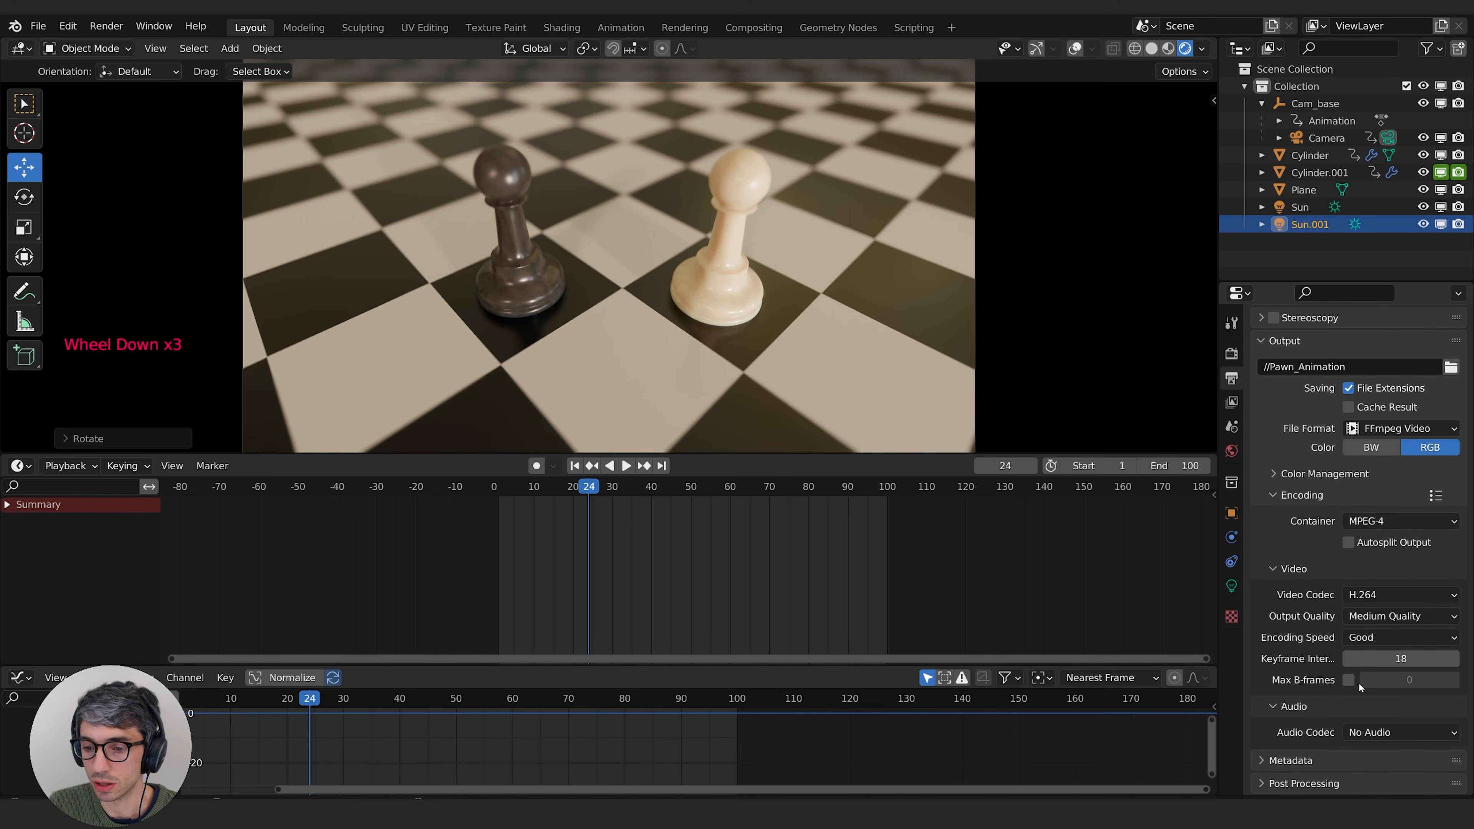
scroll(1334, 684, "up", 2)
scroll(1295, 684, "up", 4)
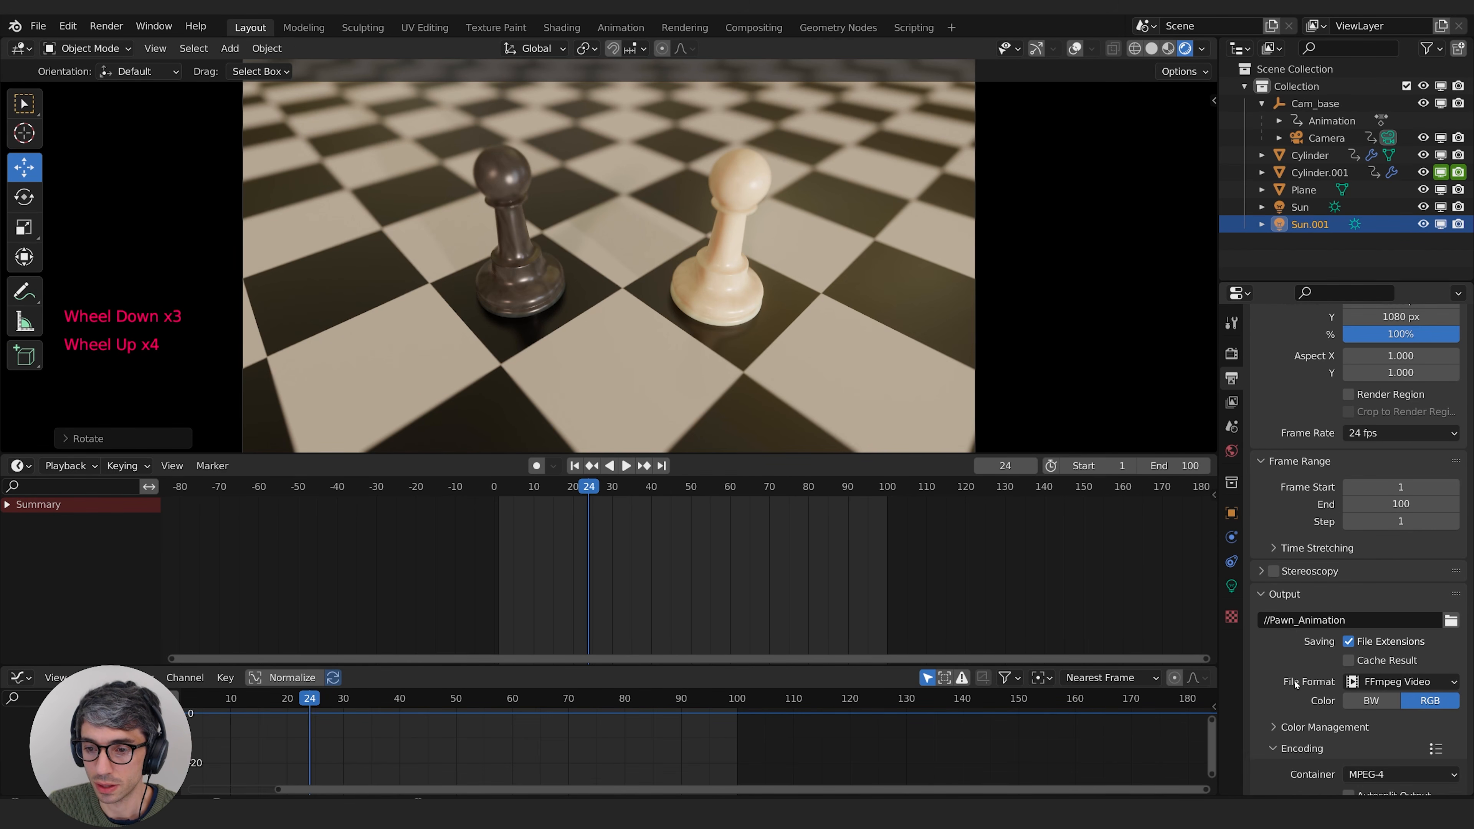
Step: Enable Motion Blur in the Eevee render settings, preview the playback, and render the full animation
left_click(1232, 354)
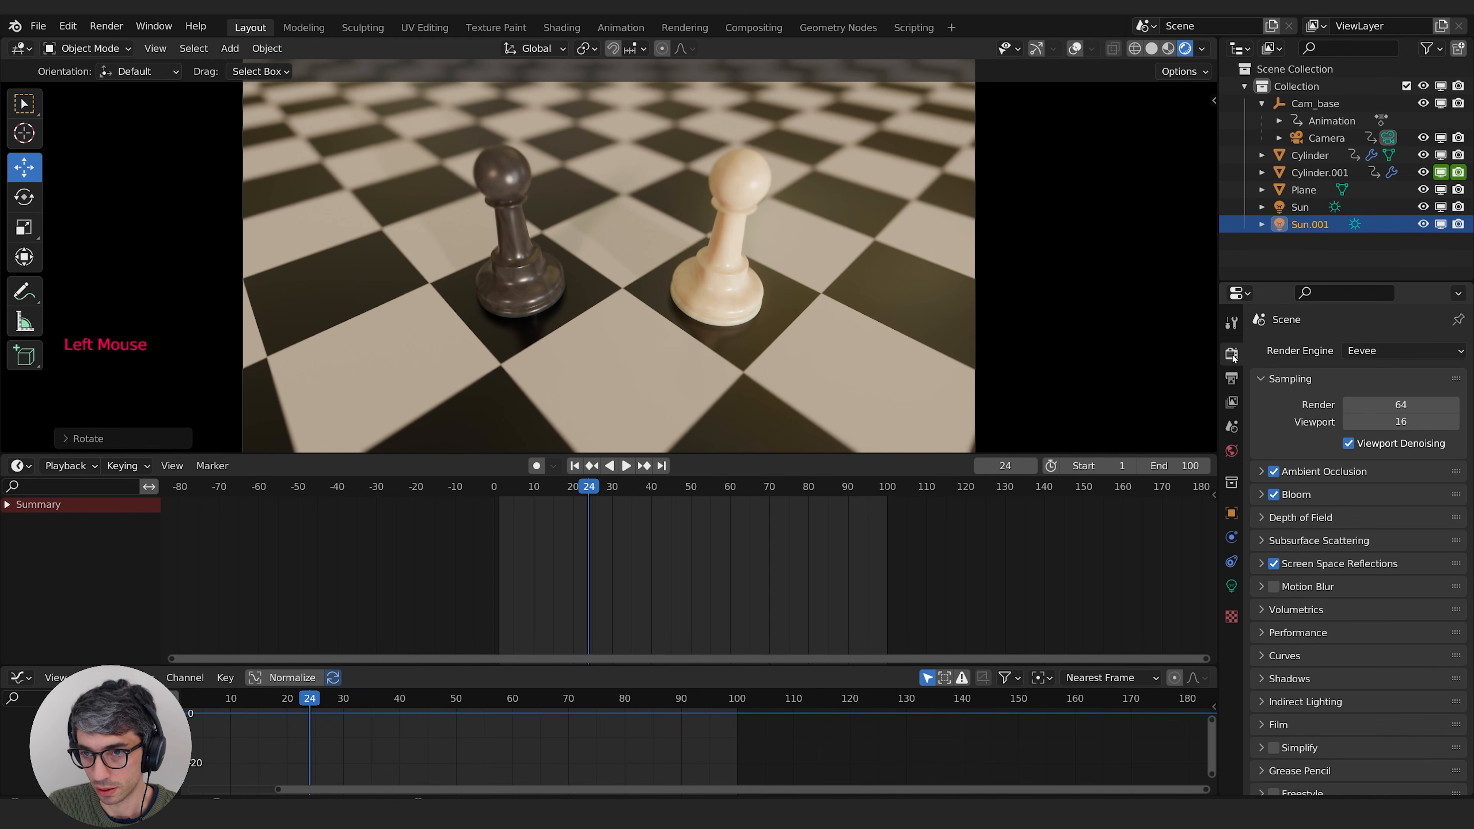
left_click(1274, 586)
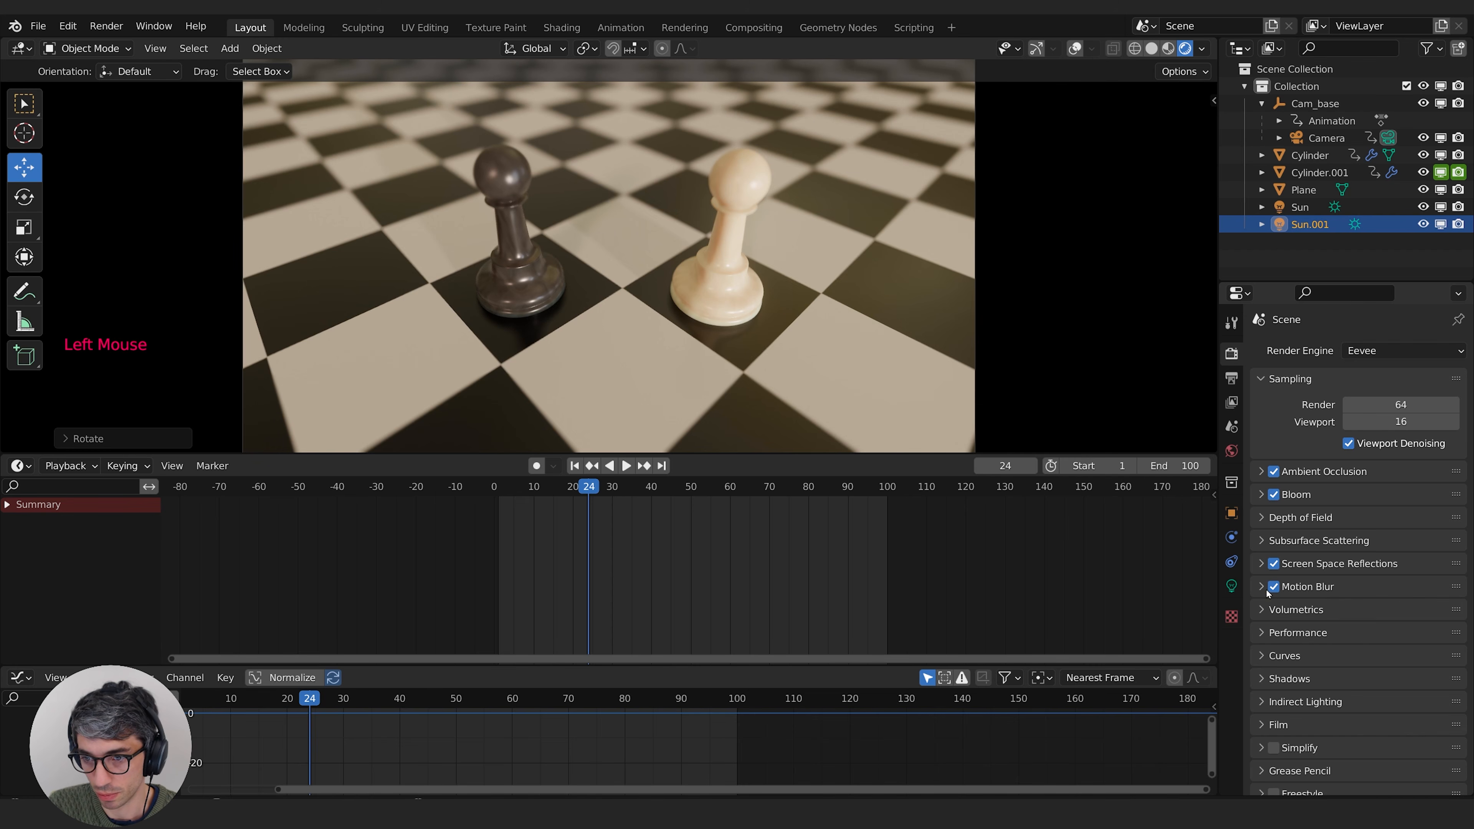
key("space")
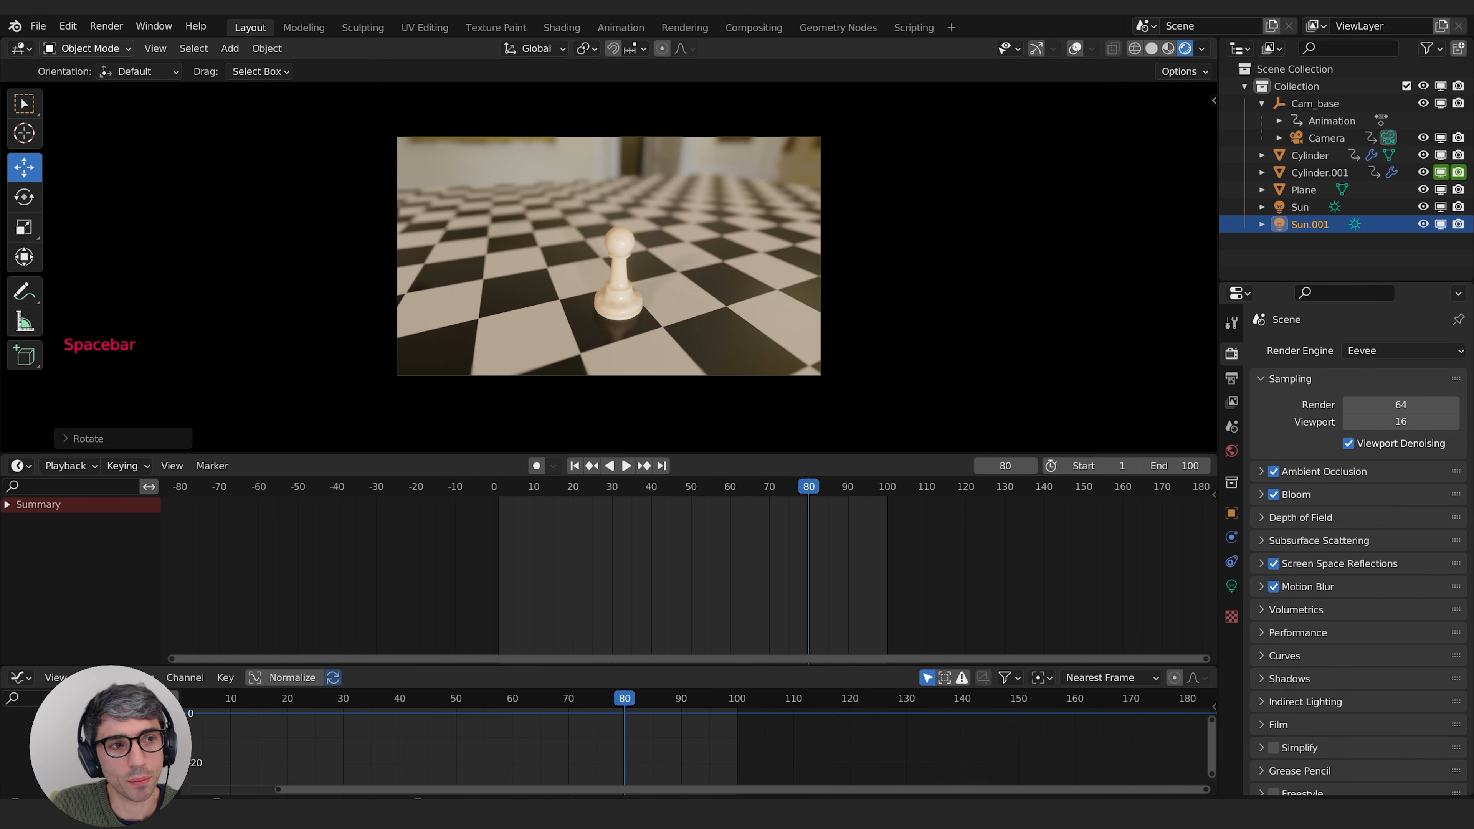
left_click(106, 26)
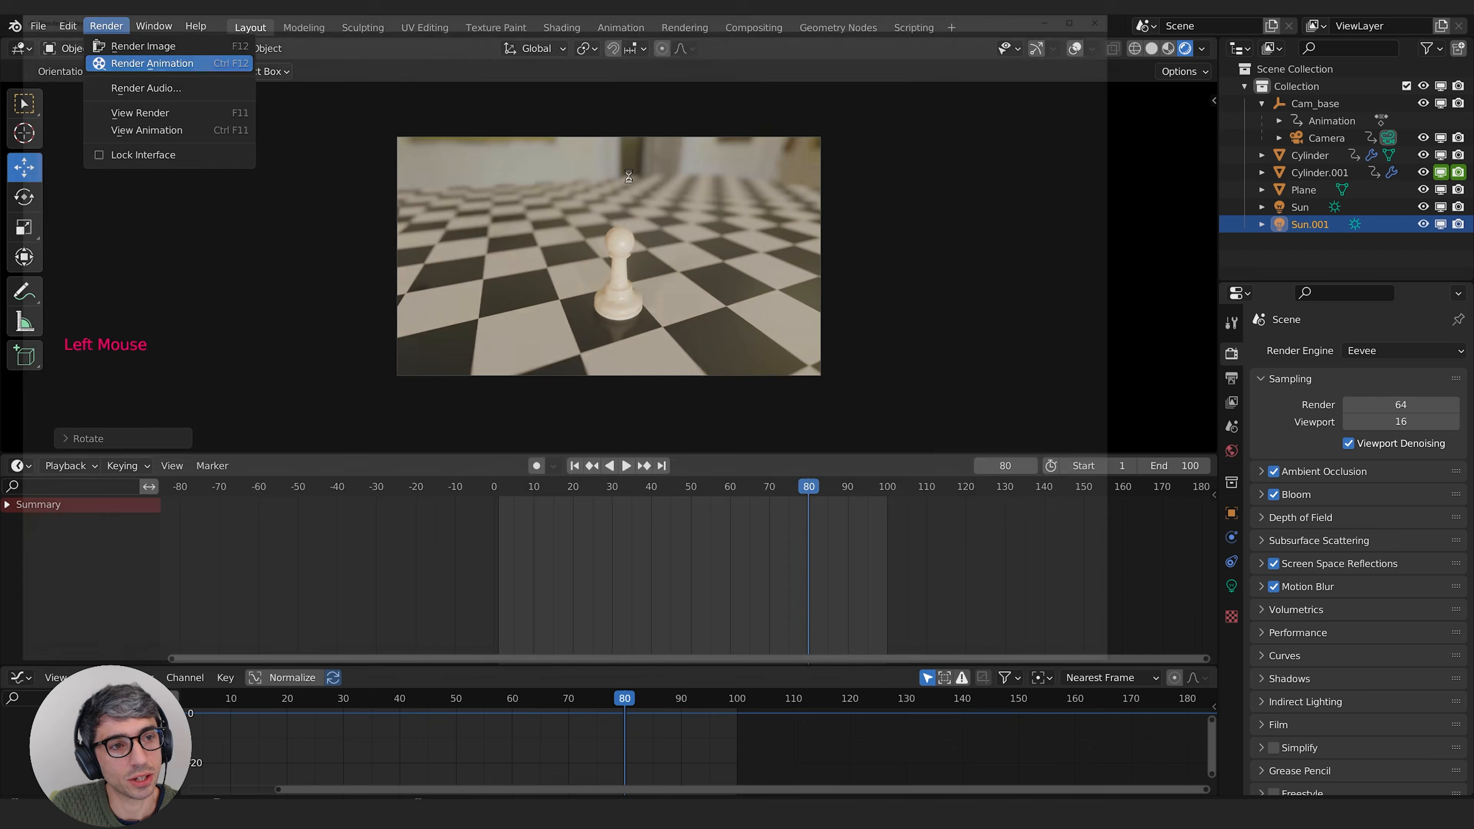
left_click(152, 64)
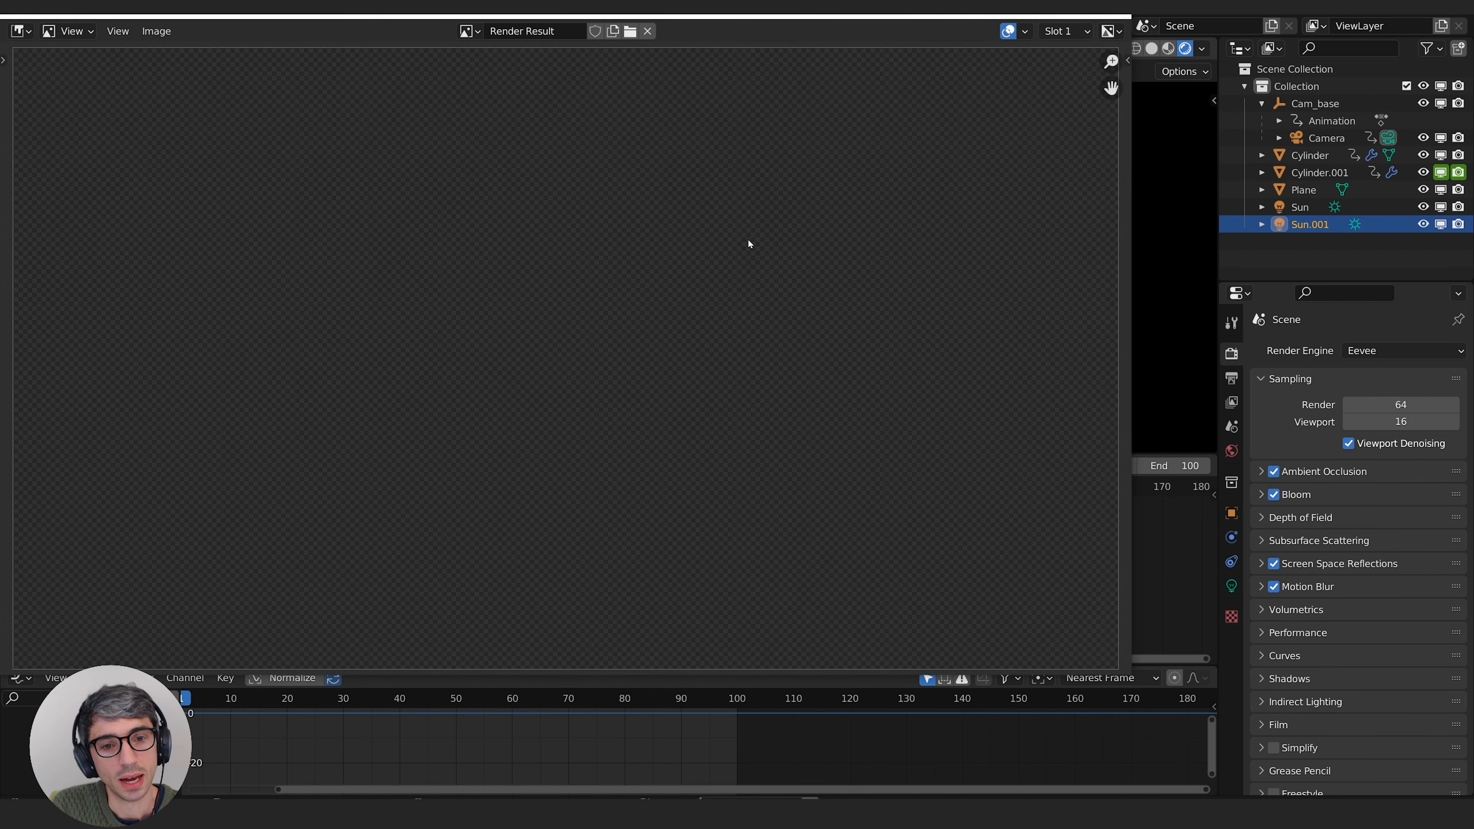